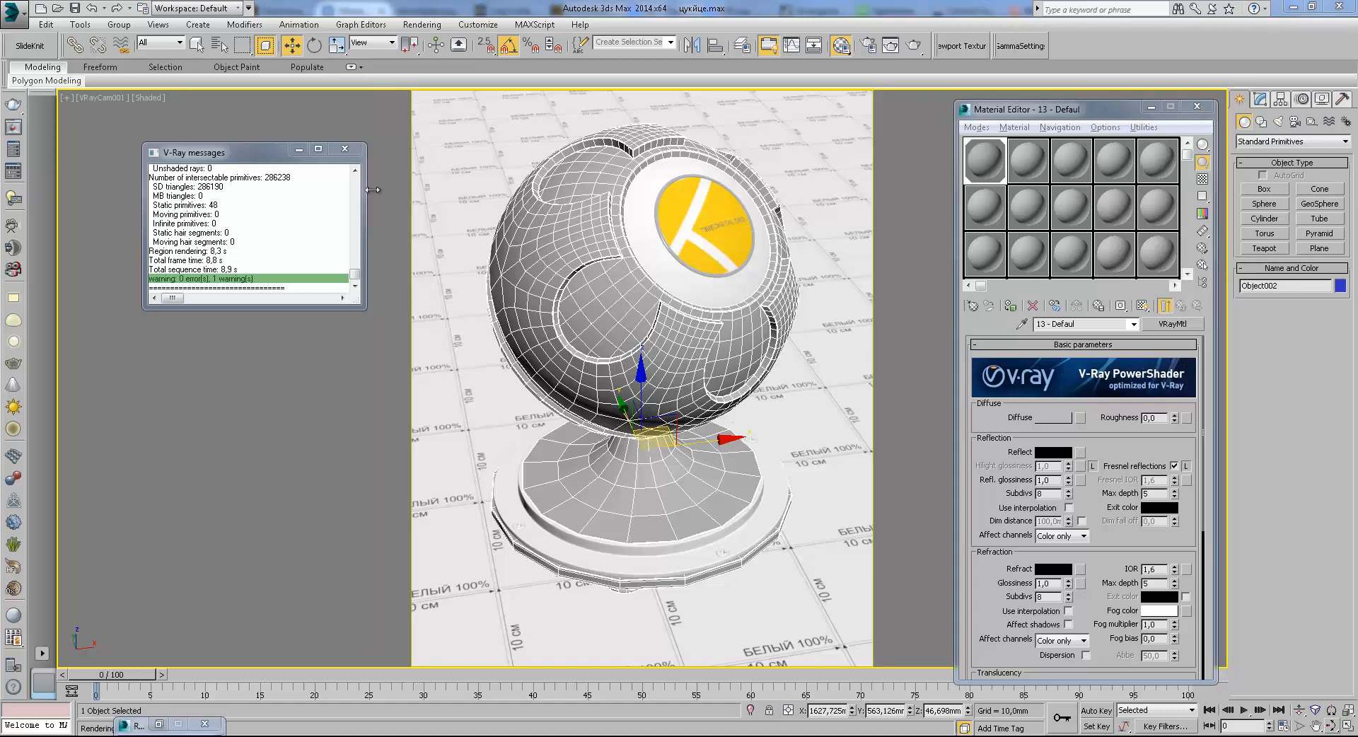
Close the V-Ray messages window, undo the accidental camera pan, and switch the viewport to the perspective view
click(356, 151)
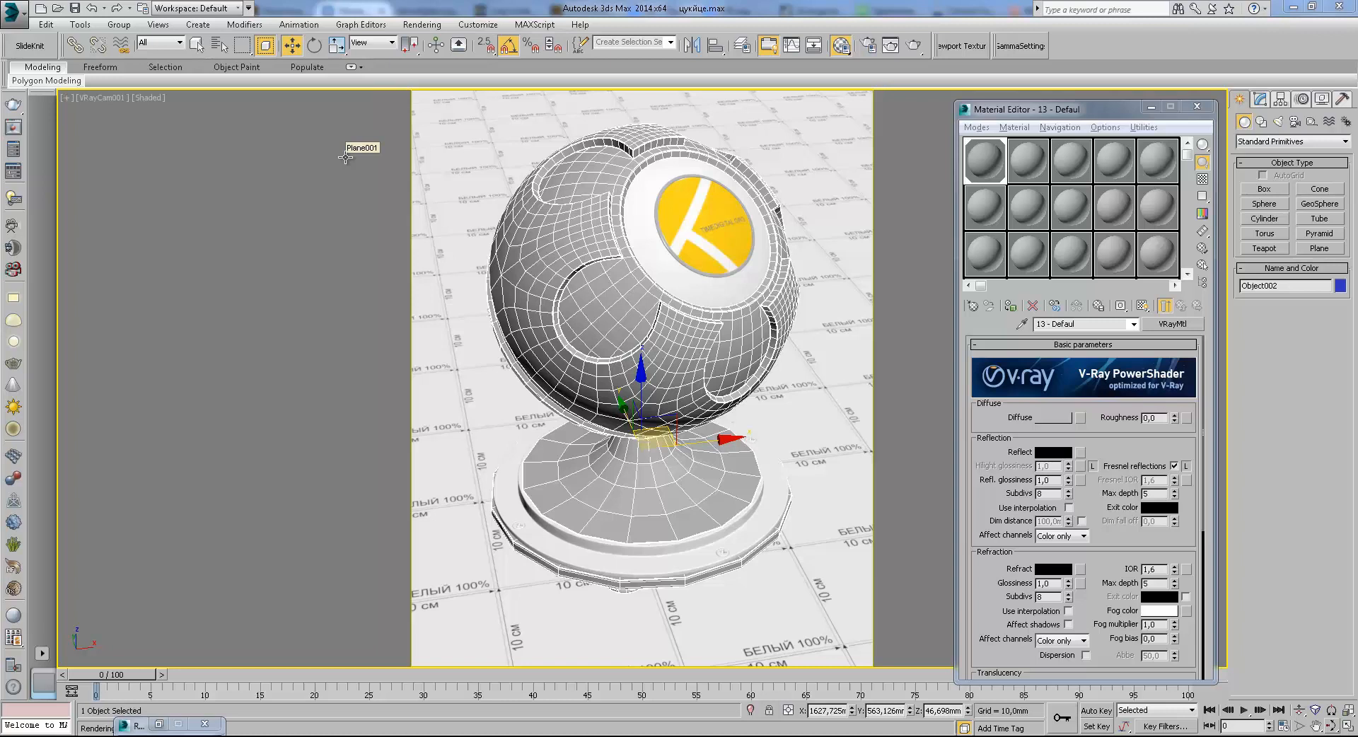
middle_drag(579, 230, 645, 257)
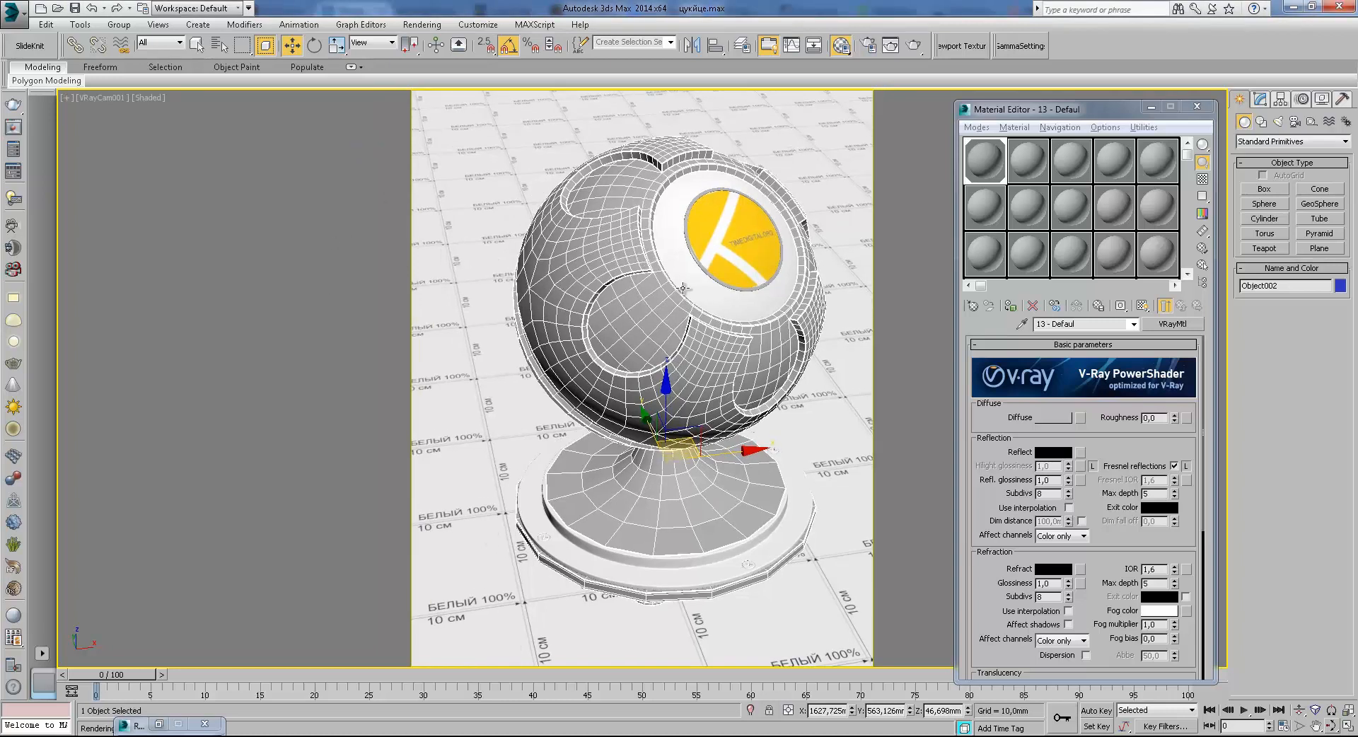
key(ctrl+z)
key(p)
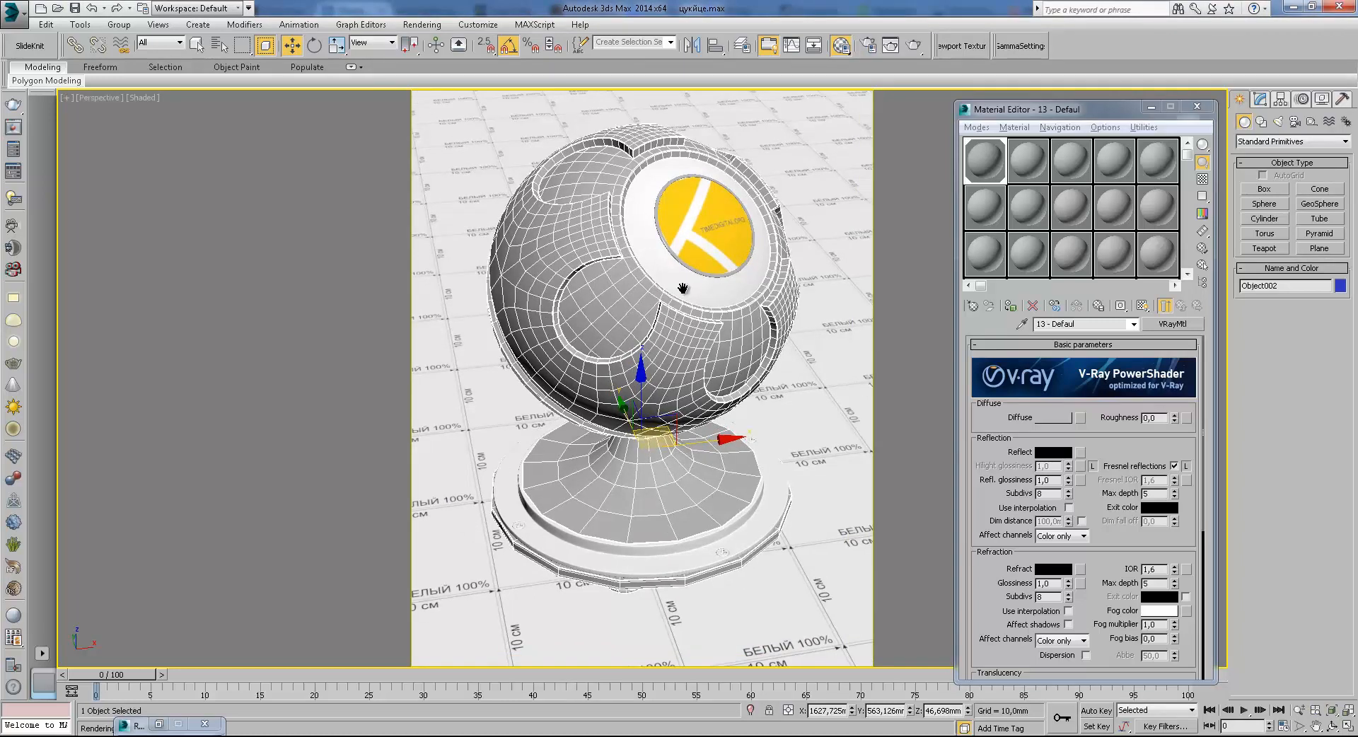
Examine the material ball and the surrounding studio setup from several sides
scroll(683, 289, down, 5)
alt+middle_drag(683, 289, 544, 279)
scroll(673, 358, up, 4)
middle_drag(587, 297, 472, 300)
scroll(566, 349, up, 3)
alt+middle_drag(567, 348, 709, 368)
scroll(709, 367, down, 6)
Select the floor plane and inspect its 10 cm grid texture and its extent around the ball
click(651, 201)
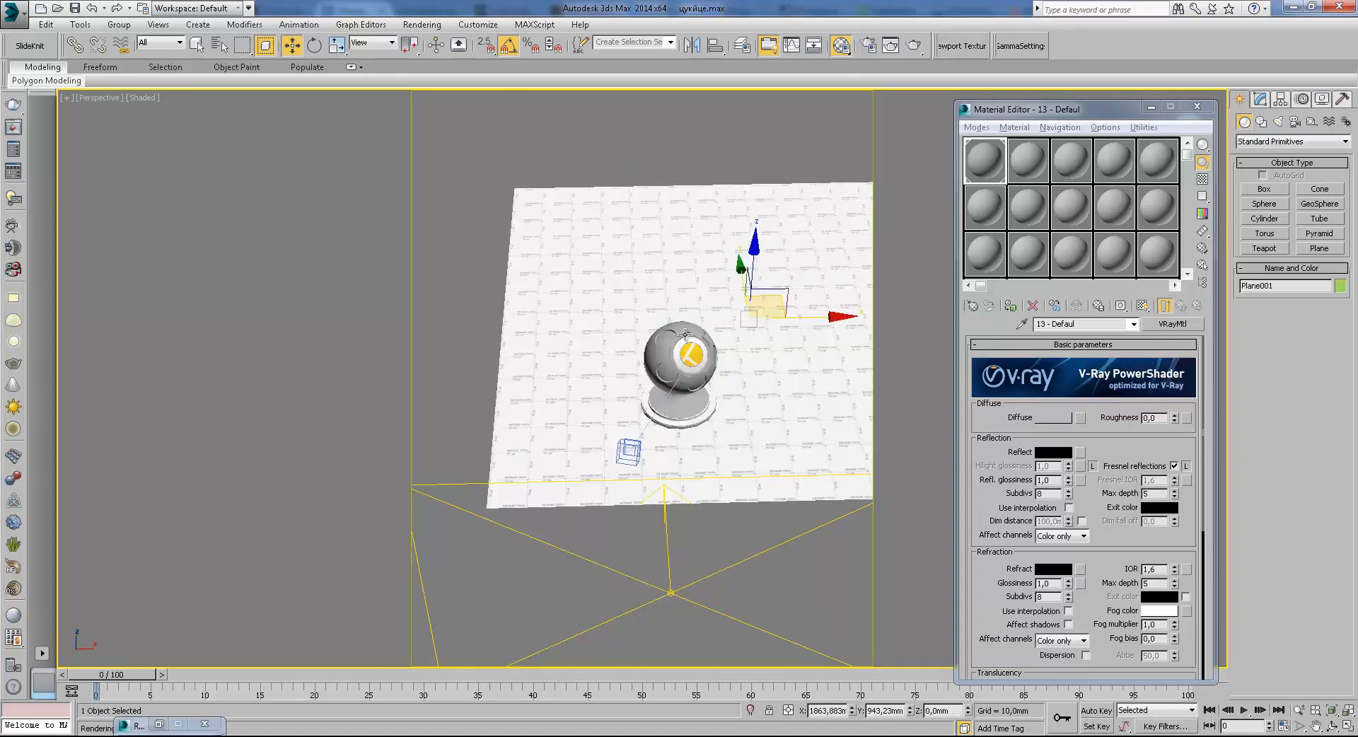
scroll(576, 355, up, 2)
middle_drag(703, 438, 734, 362)
scroll(701, 350, up, 3)
scroll(705, 366, down, 2)
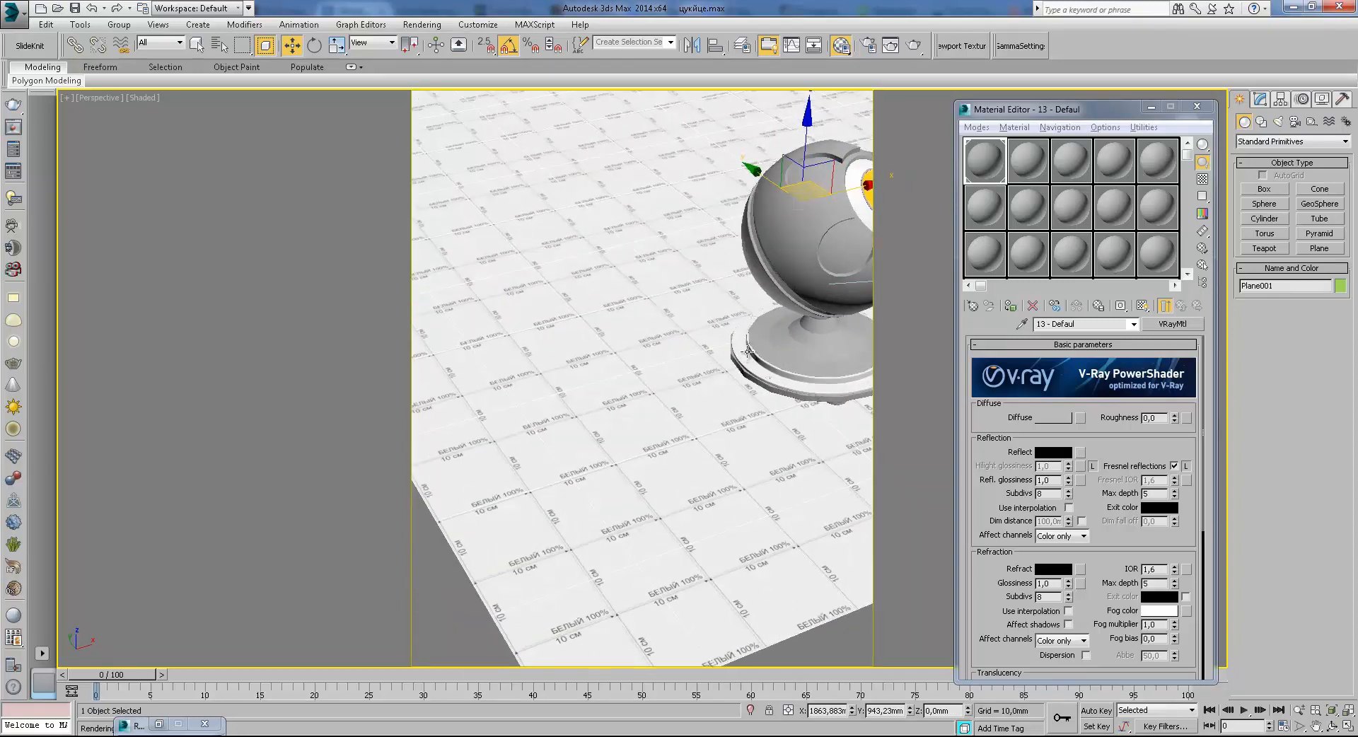
scroll(735, 361, down, 5)
scroll(633, 337, up, 3)
alt+middle_drag(629, 335, 603, 358)
scroll(602, 359, up, 5)
middle_drag(750, 274, 683, 447)
scroll(683, 447, up, 3)
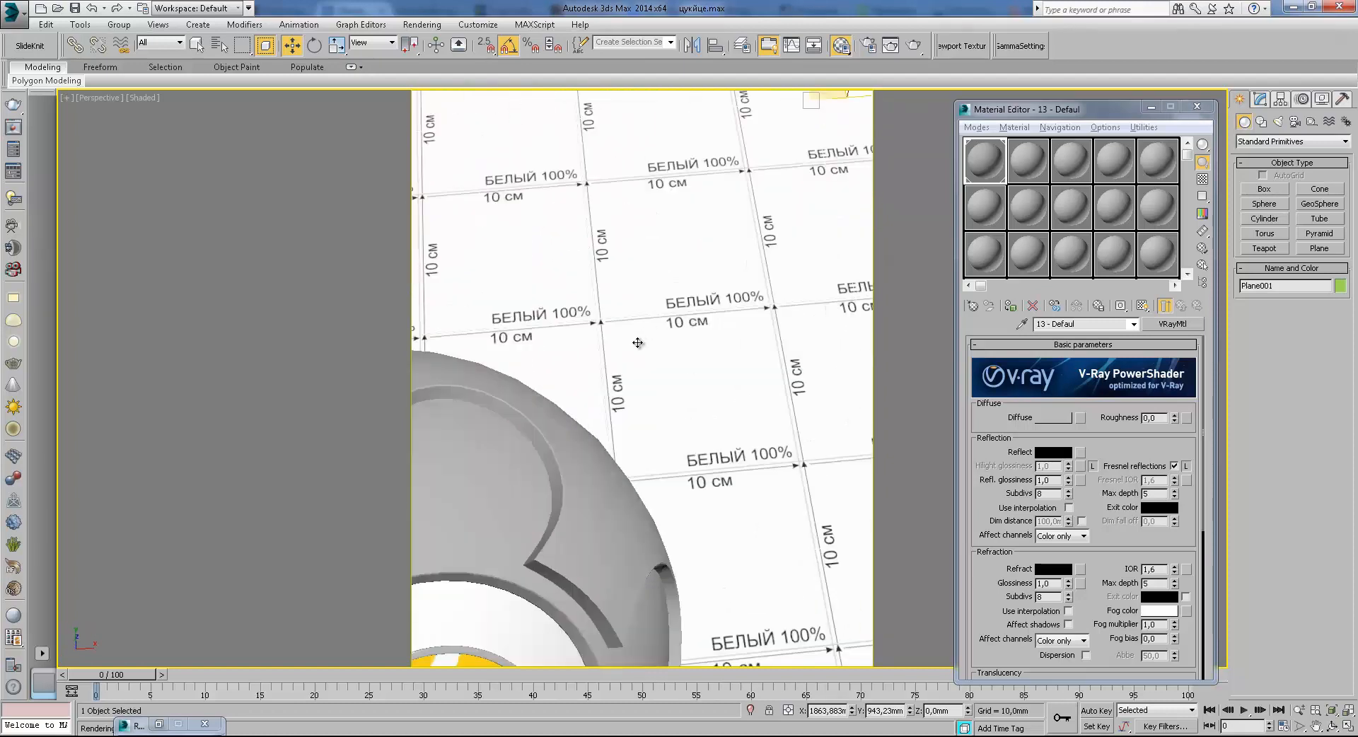
scroll(640, 340, down, 6)
scroll(690, 396, down, 5)
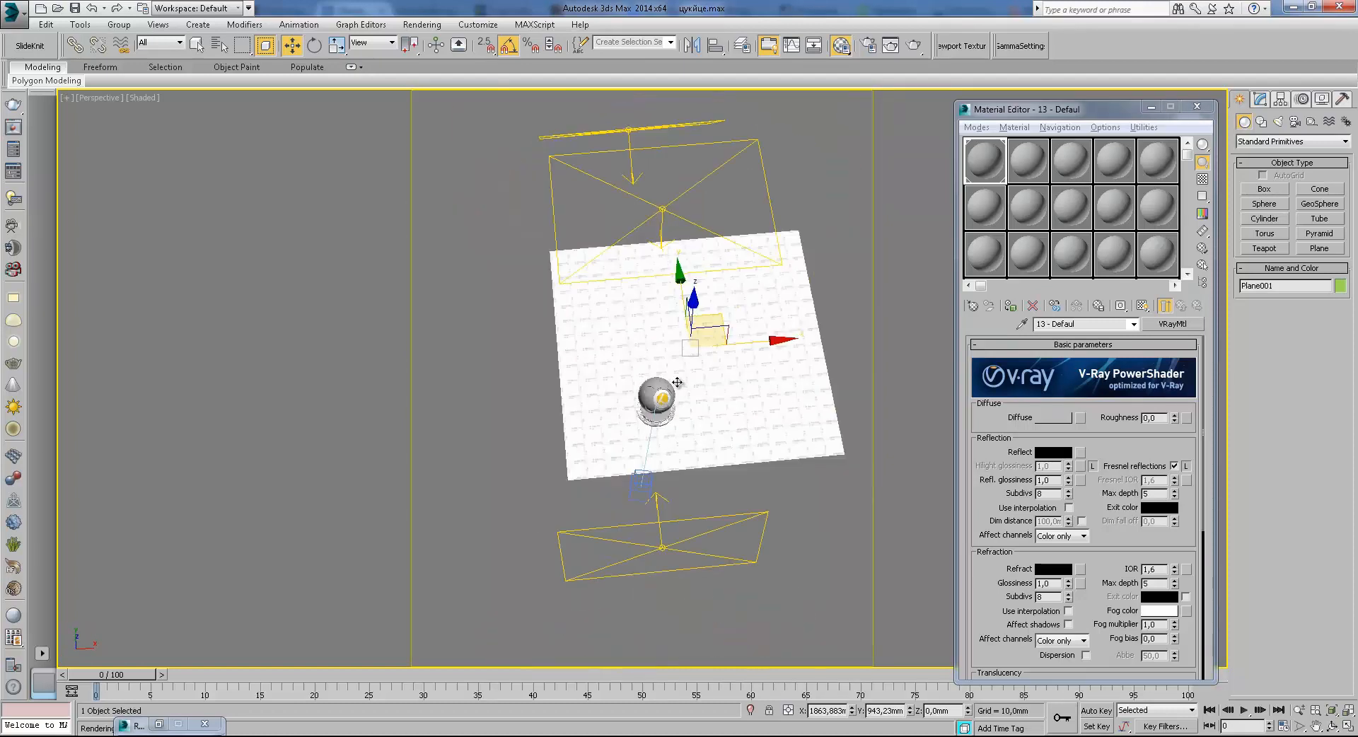
Inspect the V-Ray lights around the ball, selecting the overhead one, and return to the camera view
click(643, 227)
click(643, 227)
alt+middle_drag(642, 226, 691, 376)
scroll(651, 503, up, 4)
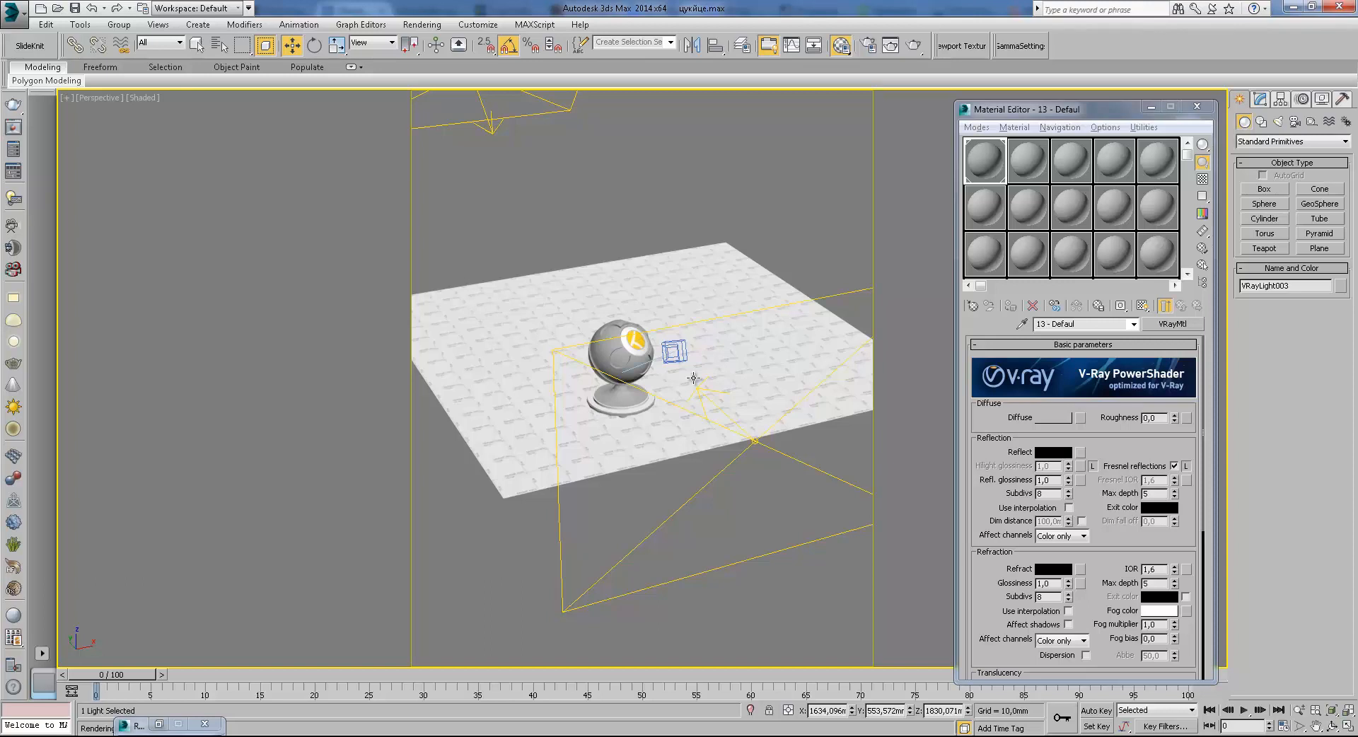
key(c)
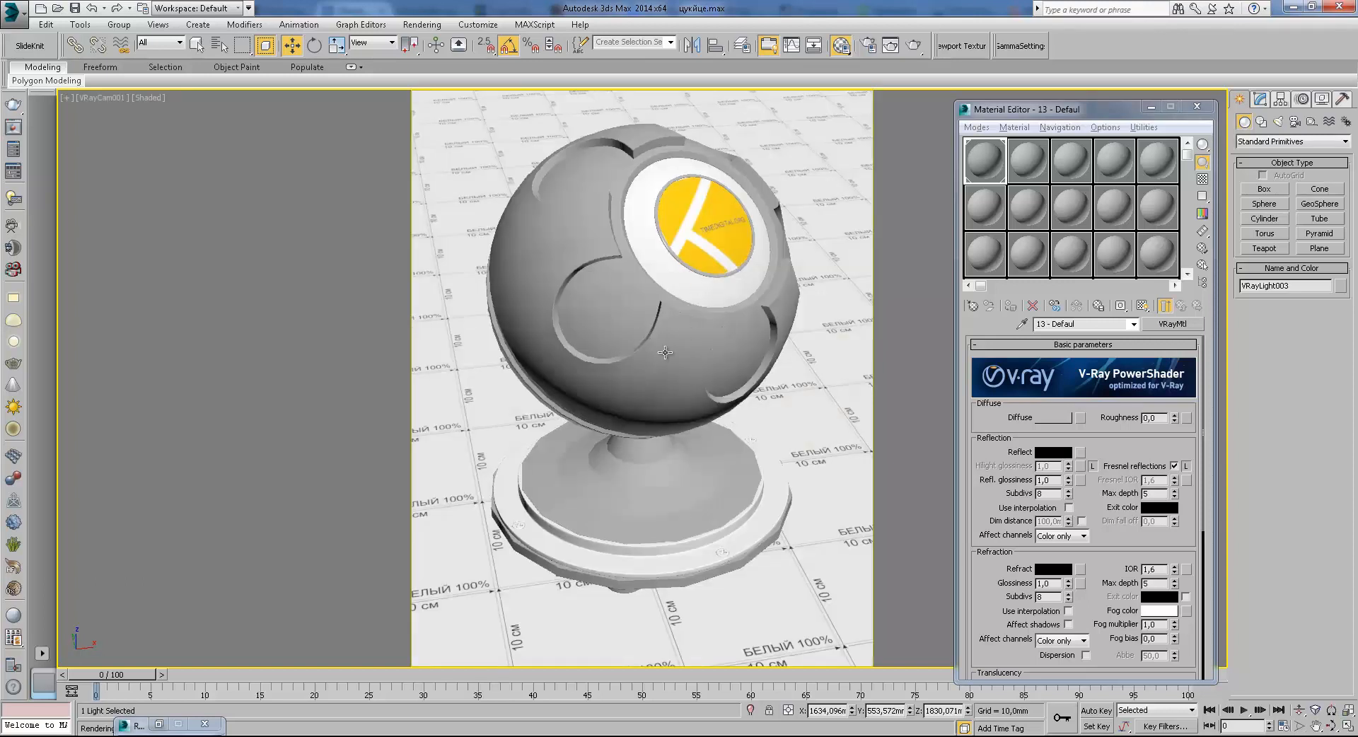
Select the material ball and review its Editable Poly levels and TurboSmooth iteration settings
click(668, 339)
click(1261, 100)
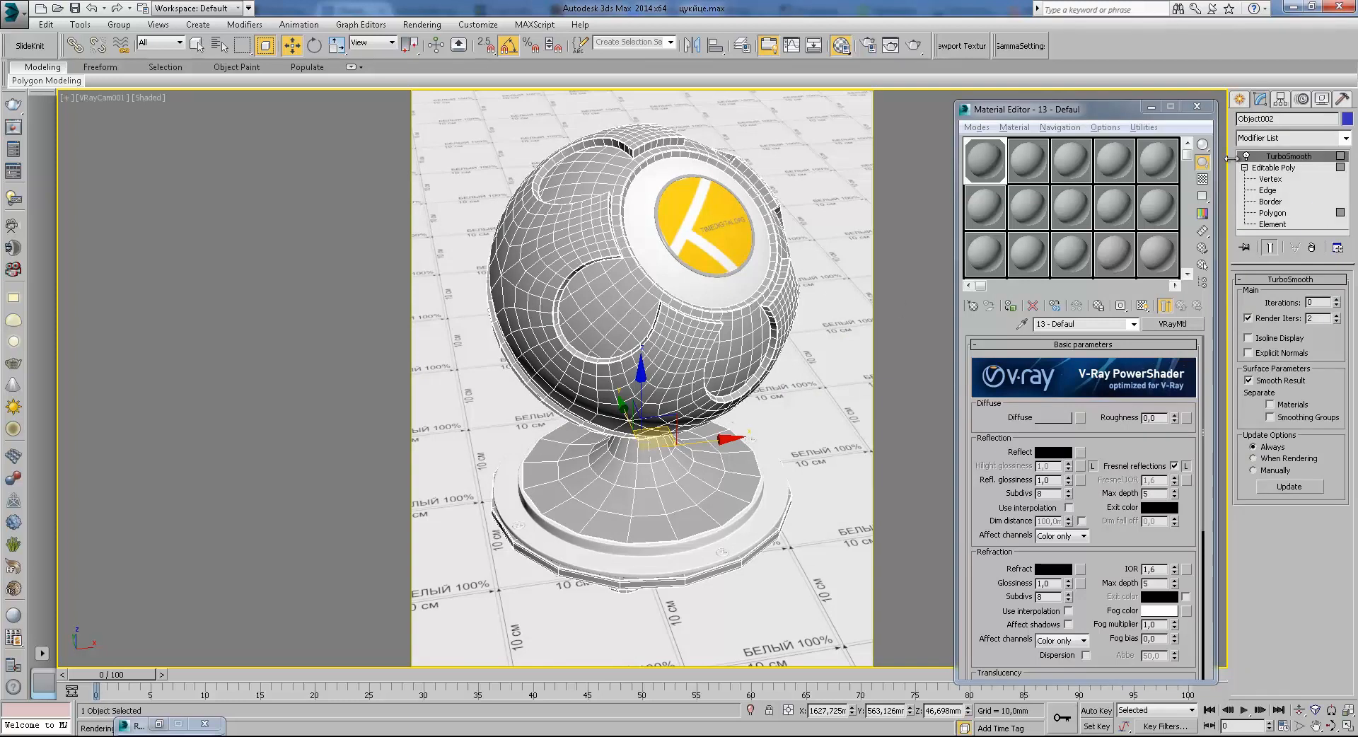
click(1242, 99)
click(1261, 99)
click(1245, 168)
click(1266, 168)
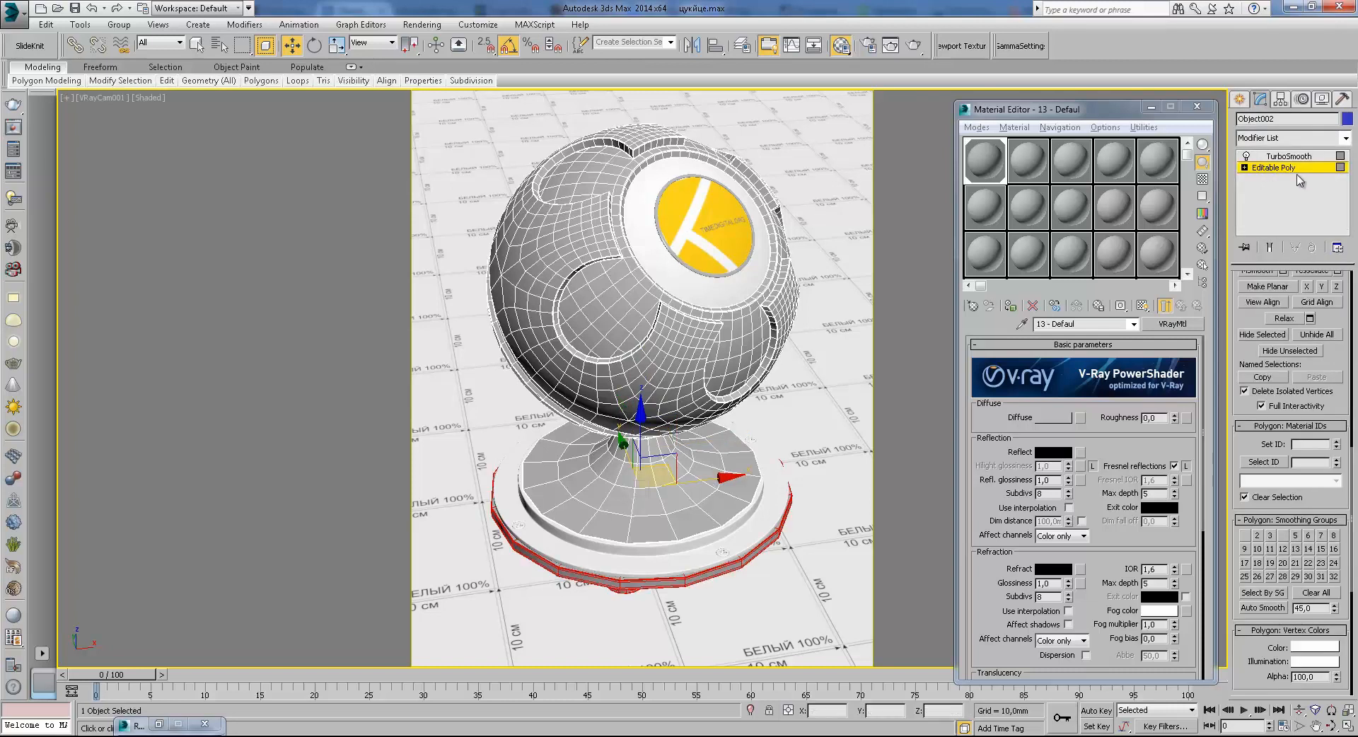
click(1293, 169)
click(1289, 156)
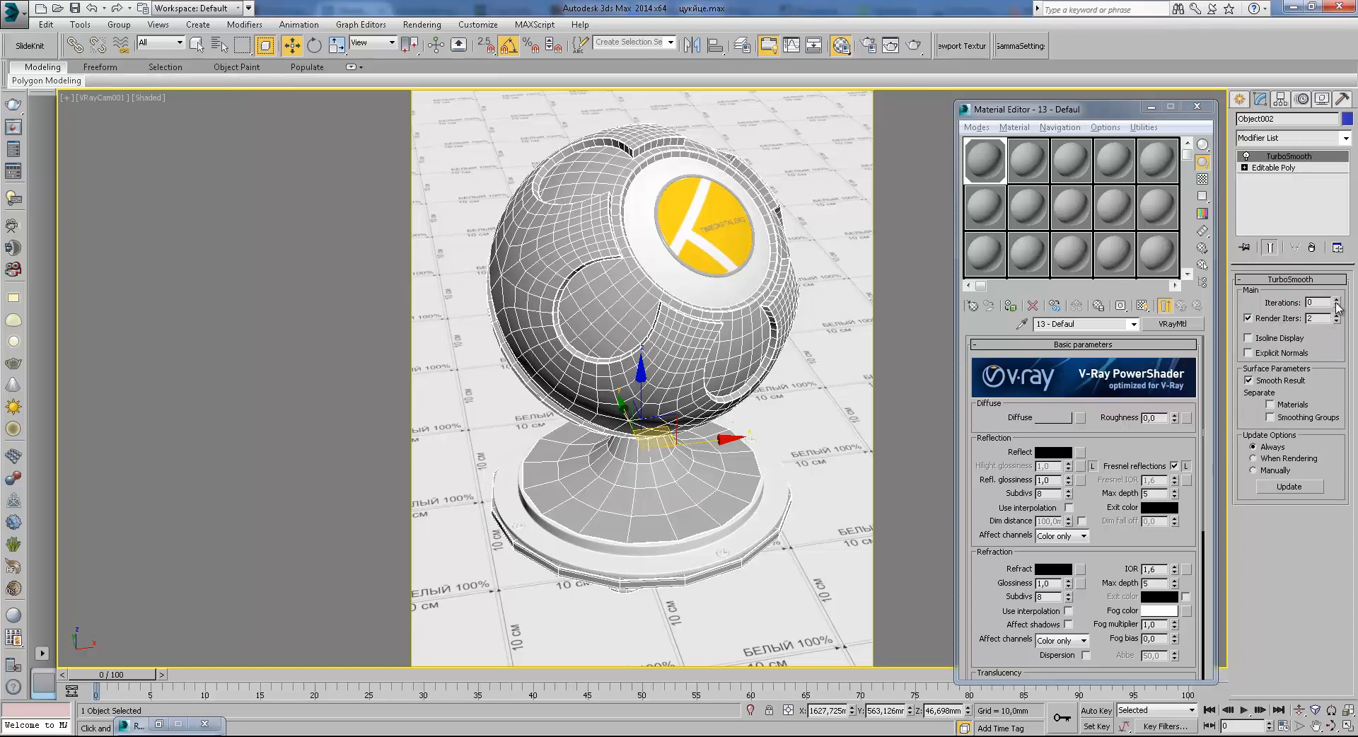
drag(1317, 302, 1274, 303)
Render the camera view and close the V-Ray messages window
click(914, 44)
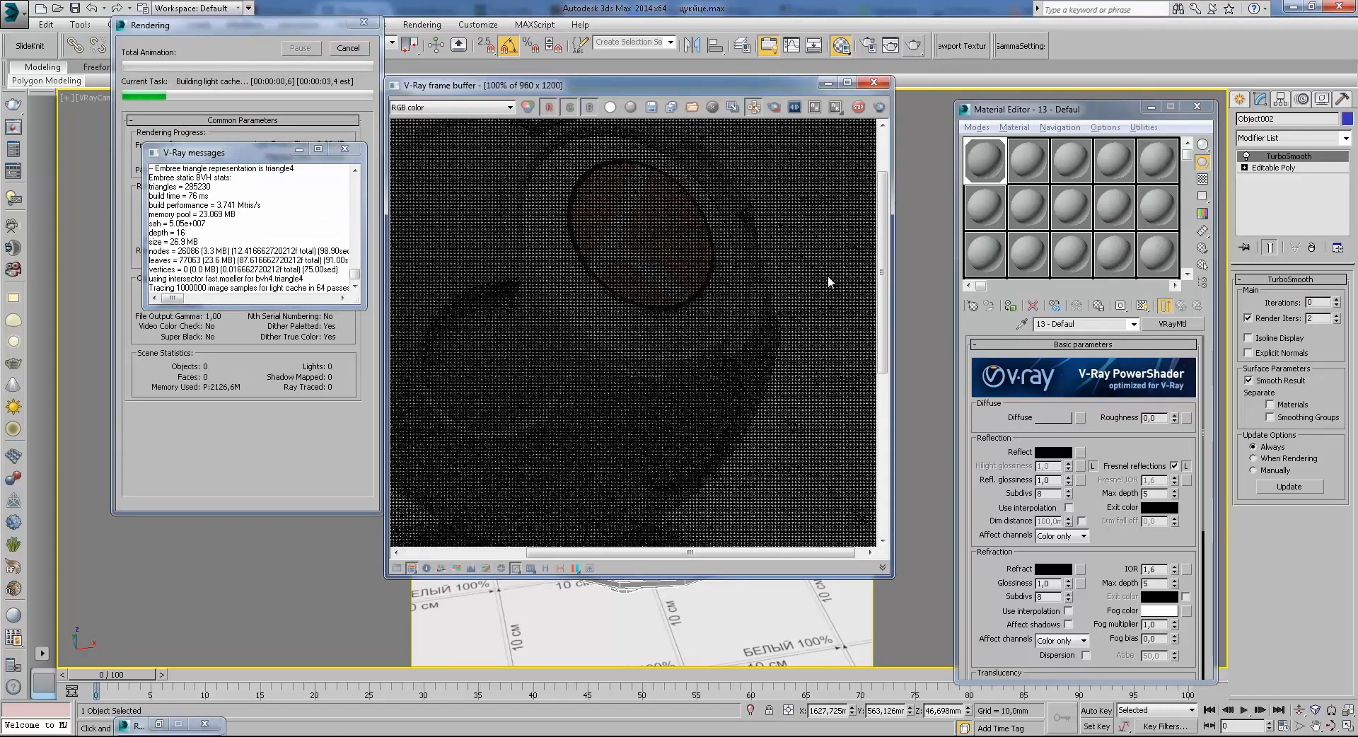
scroll(858, 246, down, 1)
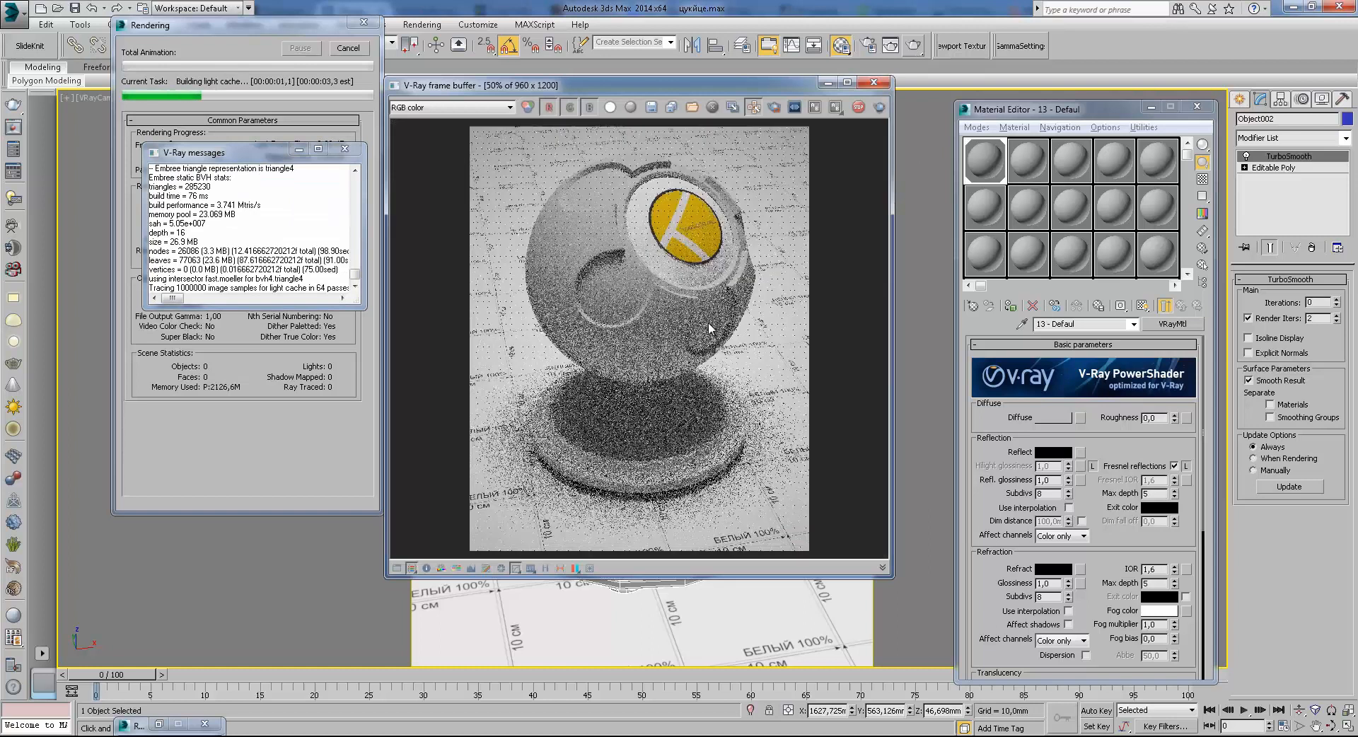
click(345, 149)
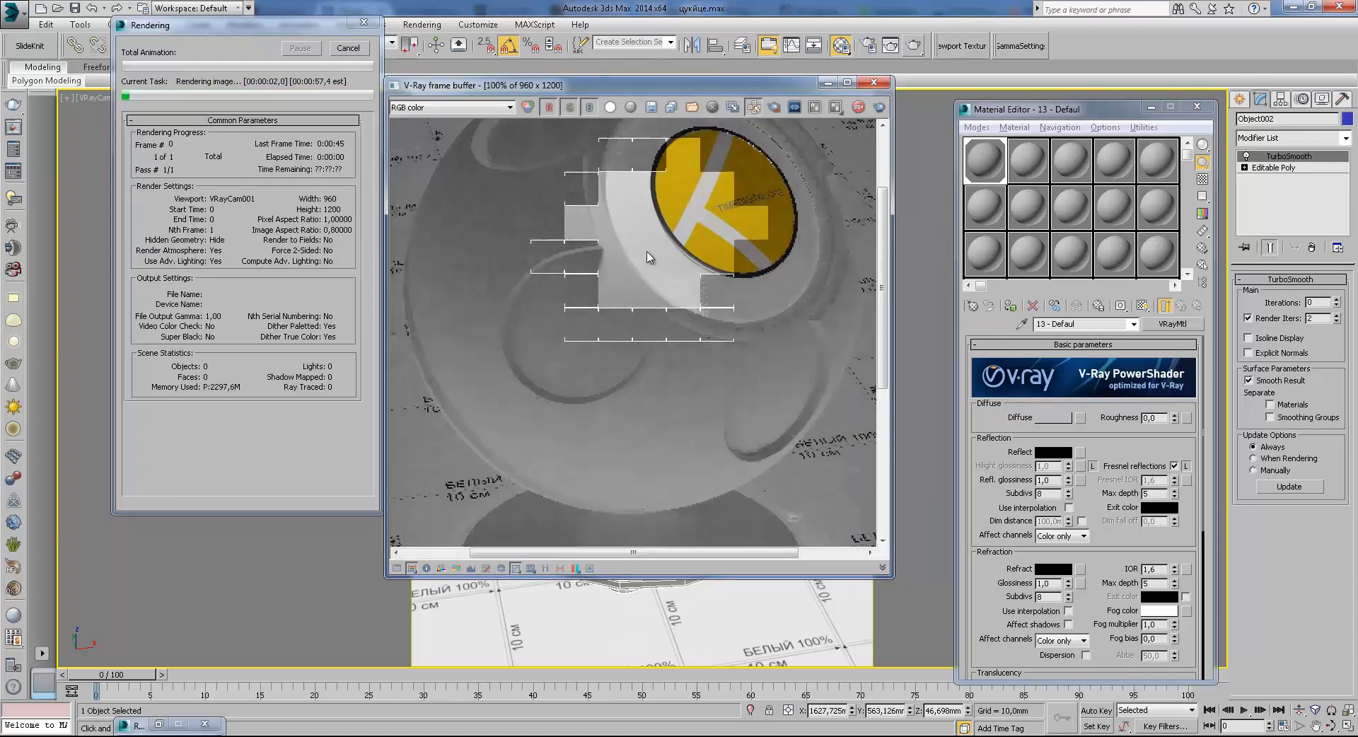
Inspect the ball's shading in the frame buffer at 100% and 50% zoom while the image renders
middle_drag(672, 257, 727, 371)
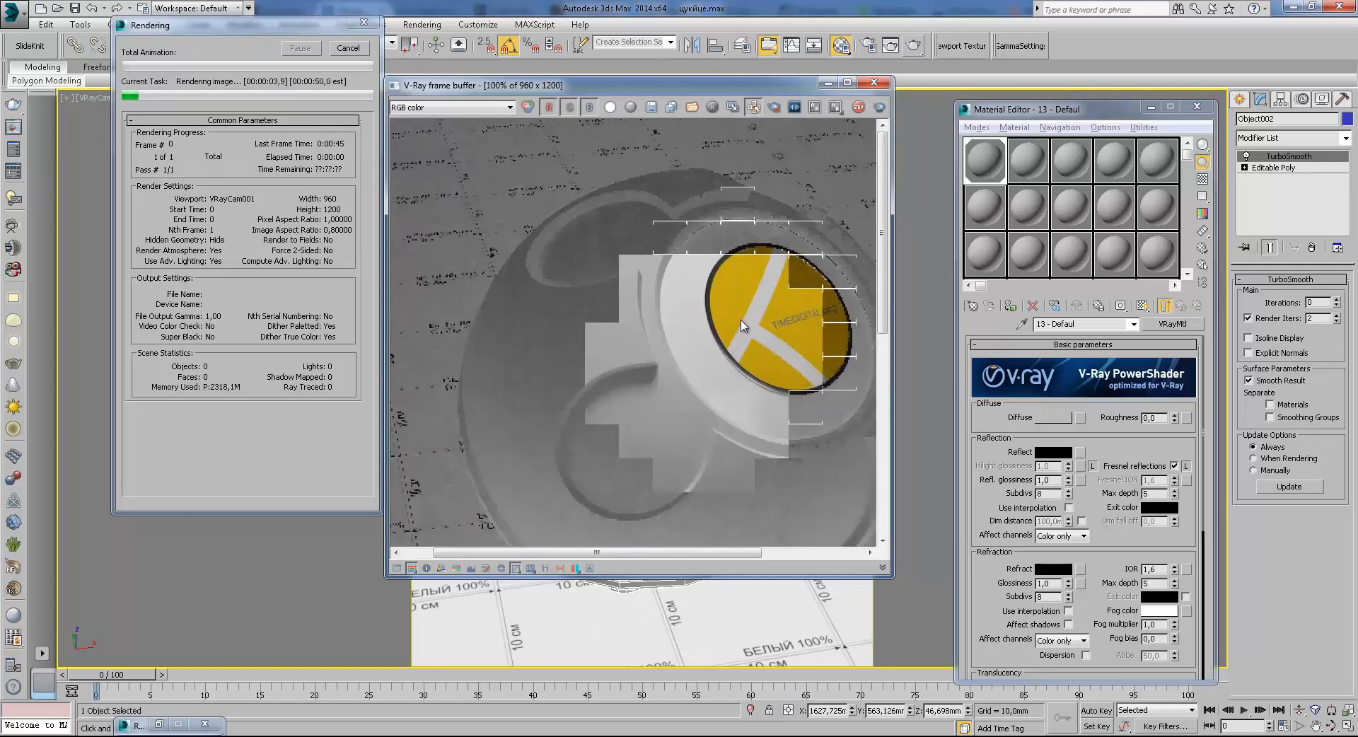
scroll(735, 325, down, 1)
scroll(668, 263, up, 1)
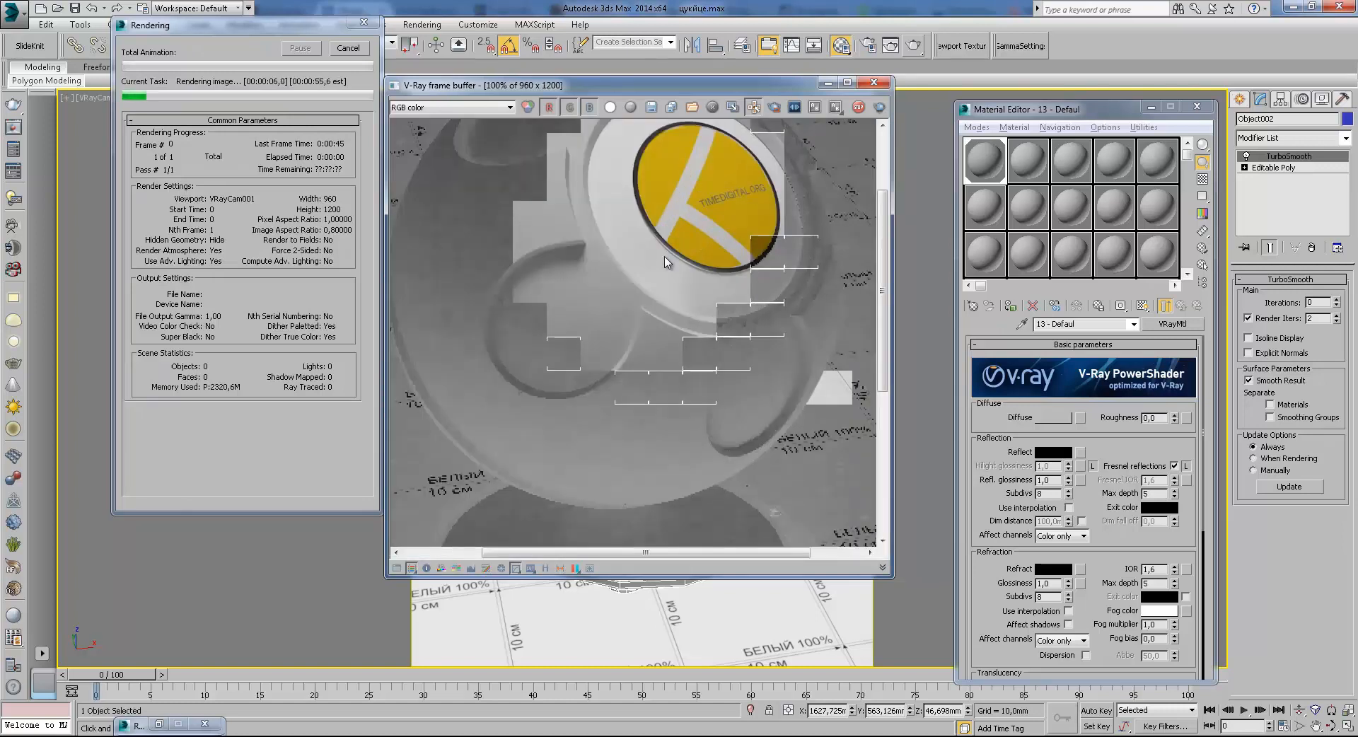
middle_drag(672, 251, 811, 325)
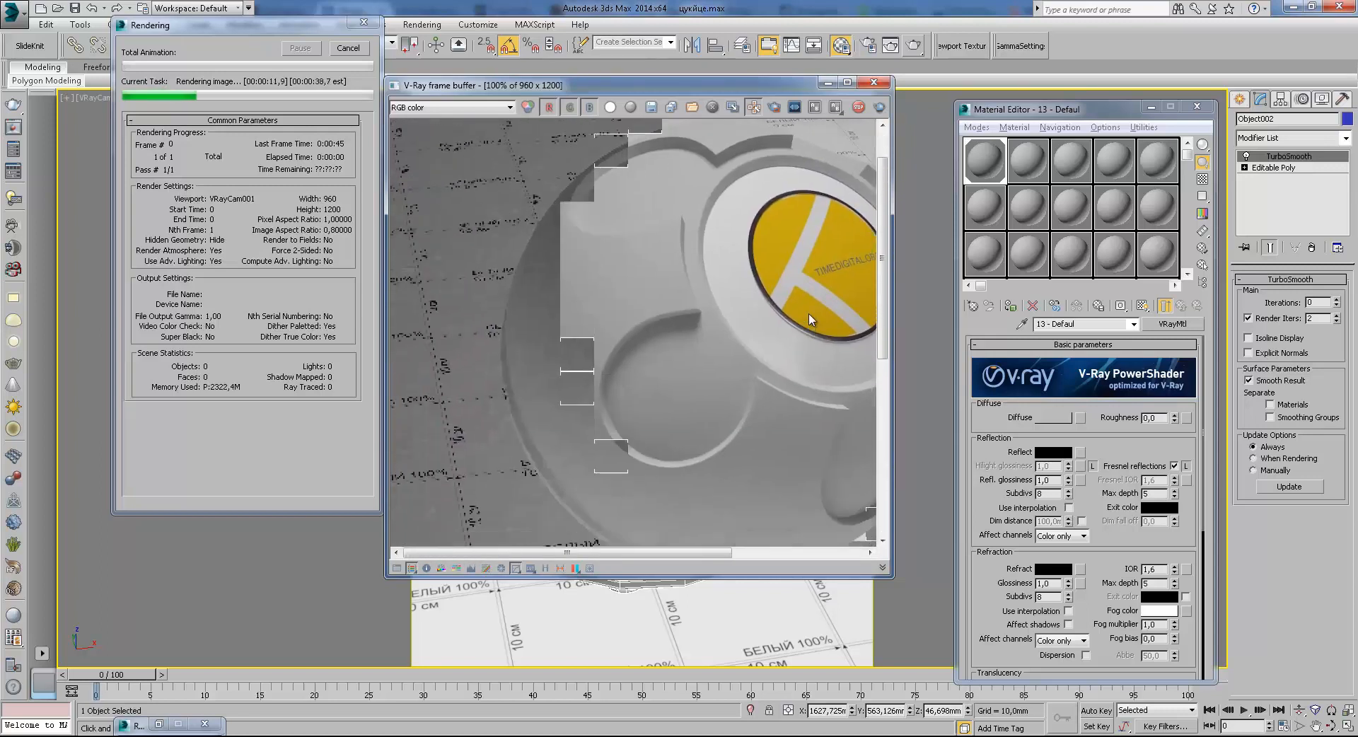
scroll(810, 321, down, 1)
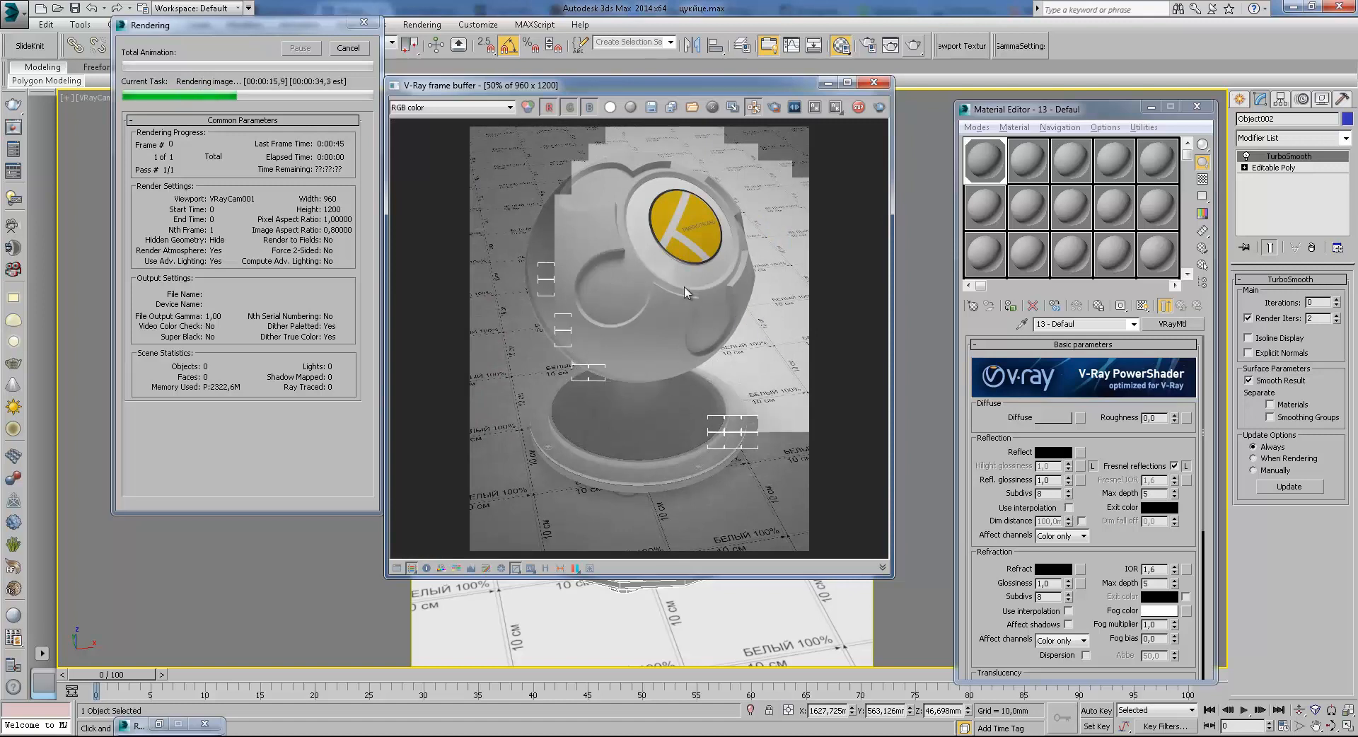
scroll(613, 230, up, 1)
scroll(612, 230, down, 1)
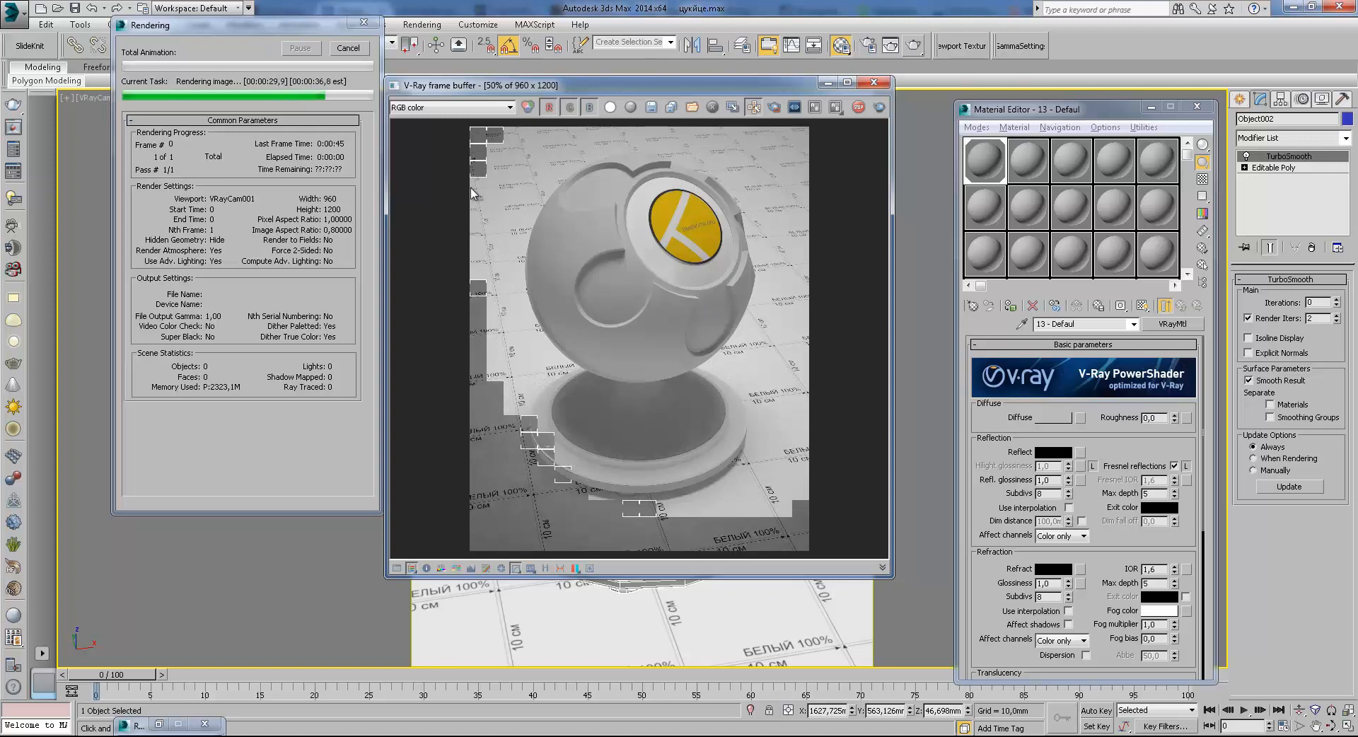
scroll(614, 326, up, 2)
scroll(610, 327, down, 2)
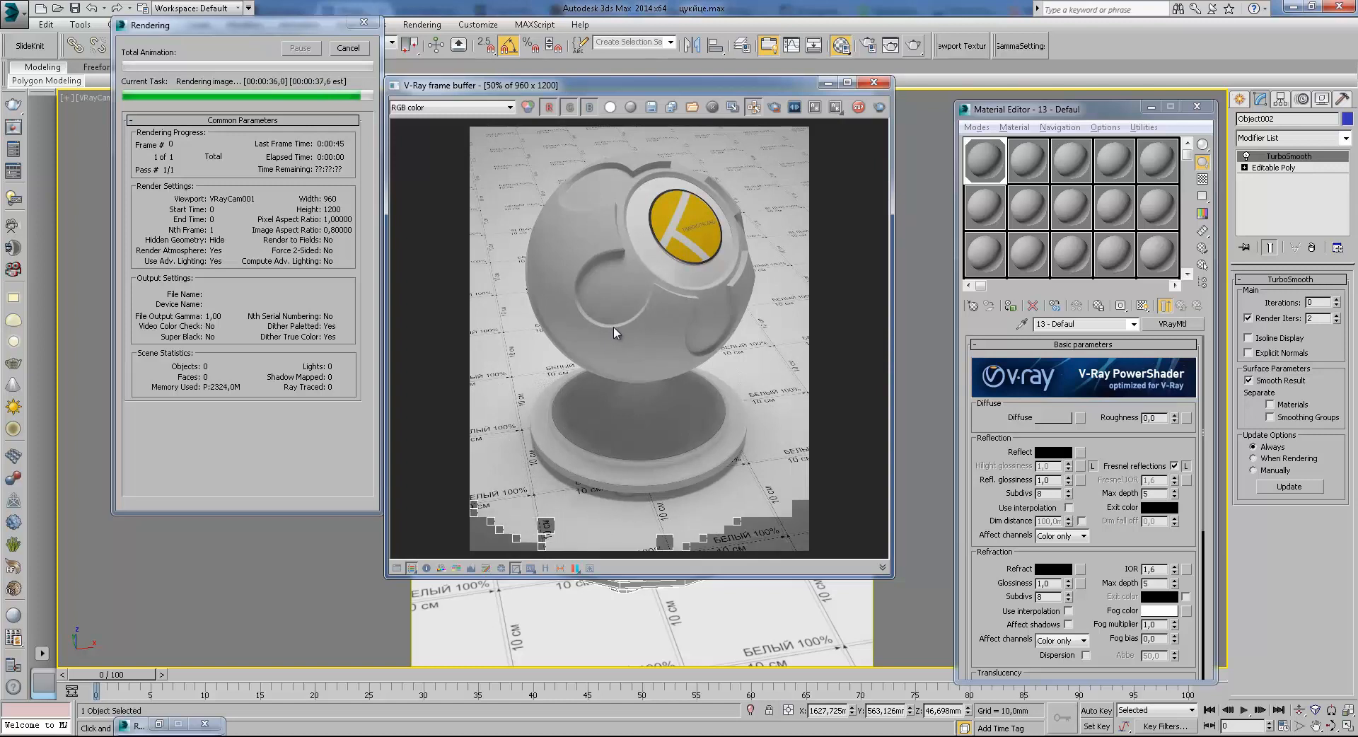
Set the V-Ray bucket width to 64 in the render setup and close the dialog
click(870, 48)
double_click(635, 133)
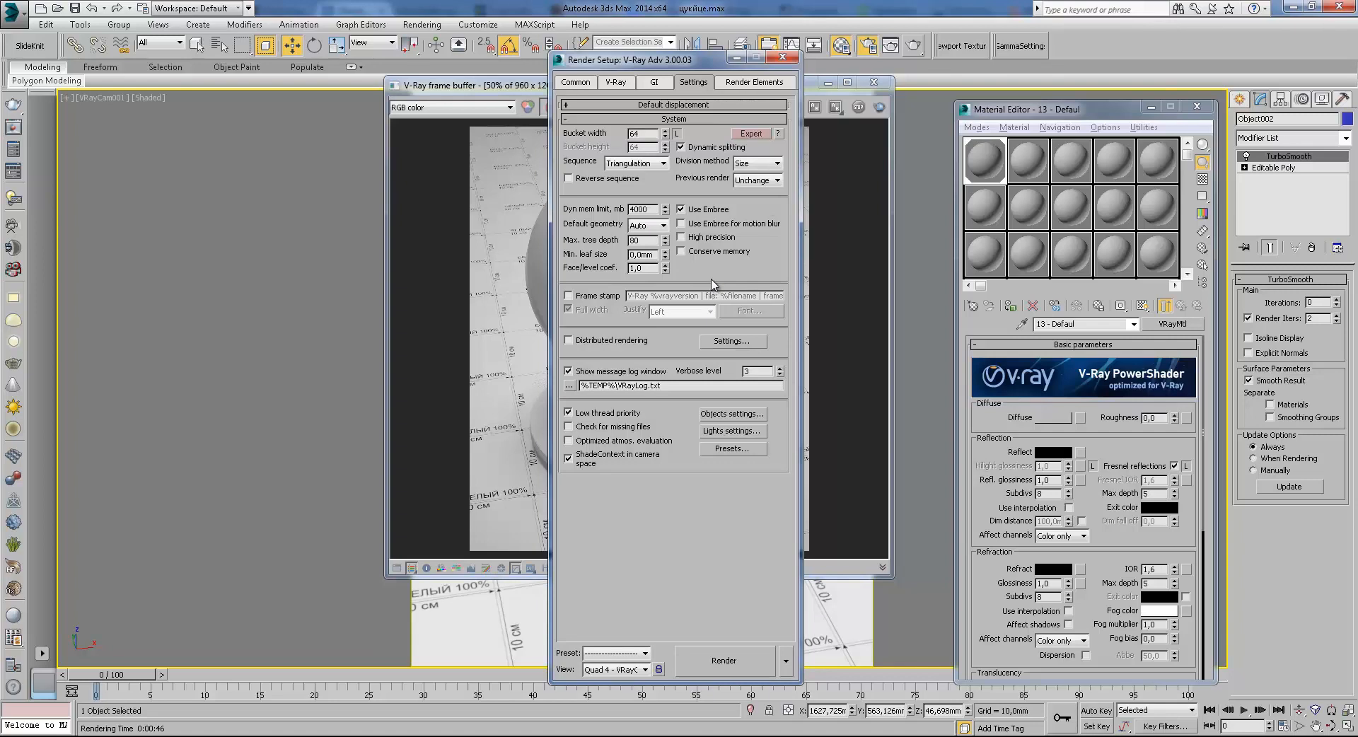
click(741, 56)
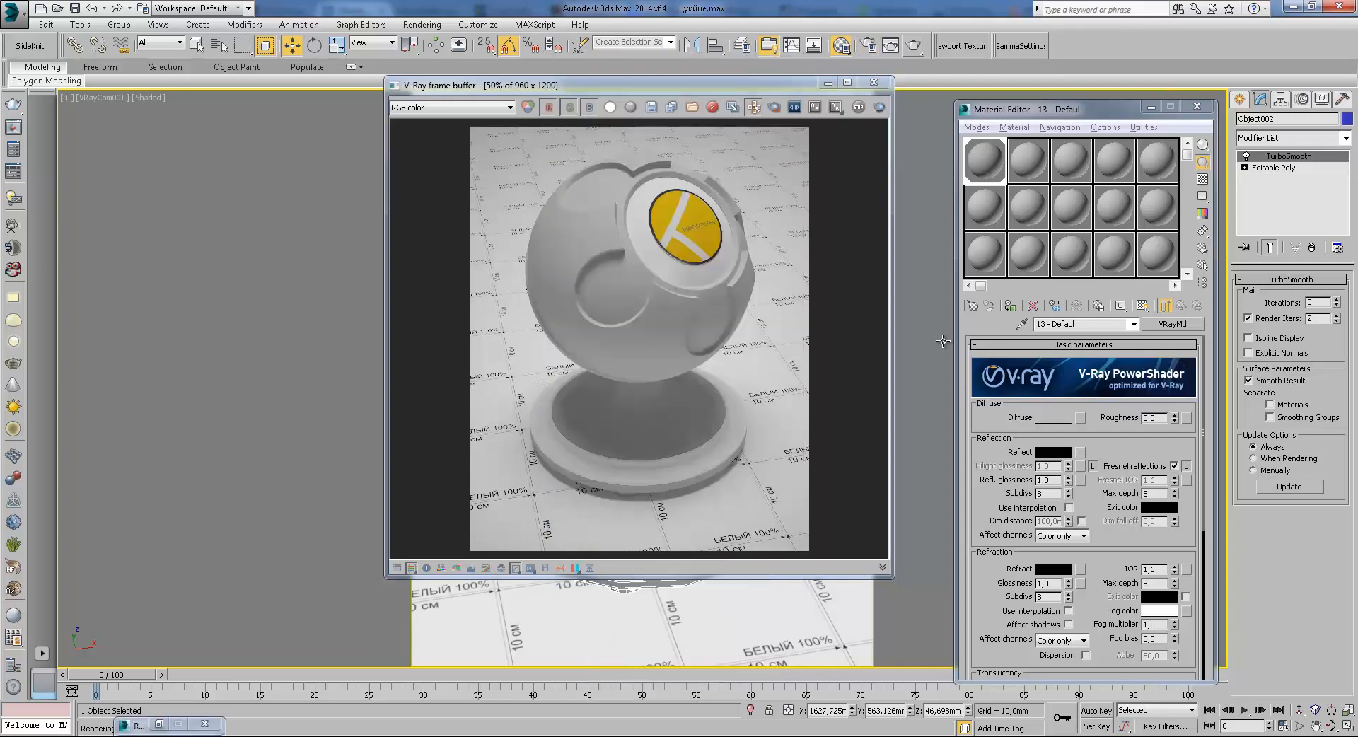
Duplicate the finished render into a separate window and place it beside the V-Ray frame buffer for comparison
click(732, 107)
drag(730, 163, 298, 97)
drag(470, 86, 559, 92)
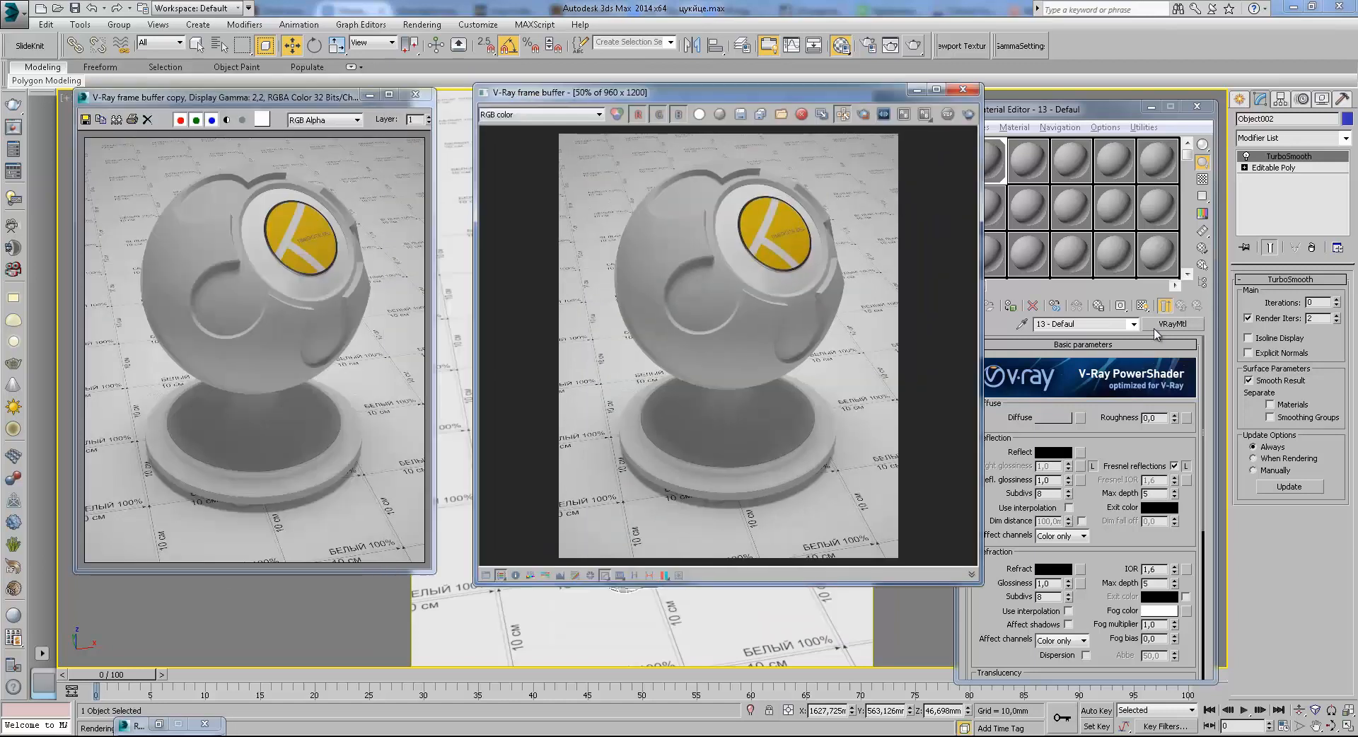
Set the ball material's diffuse Roughness to 1.0 and render the scene again
click(1168, 418)
text(1)
key(Return)
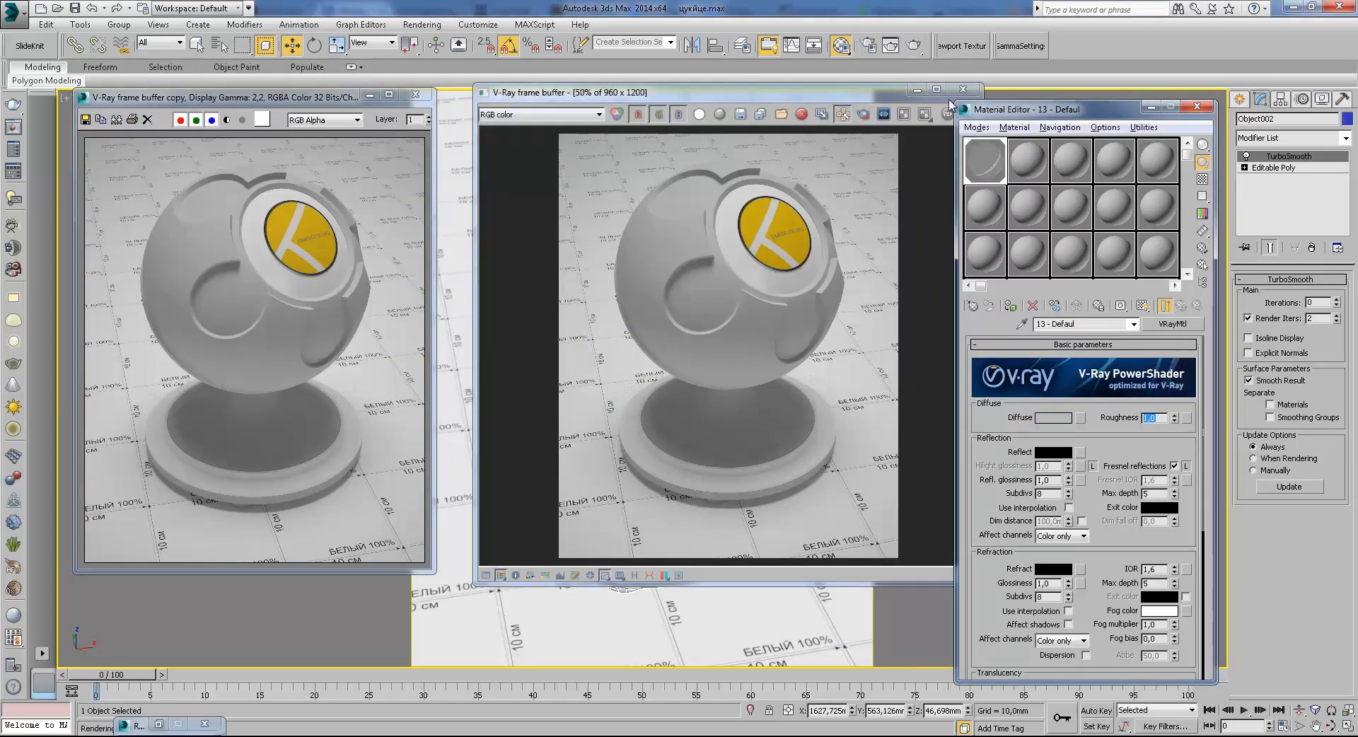
click(948, 113)
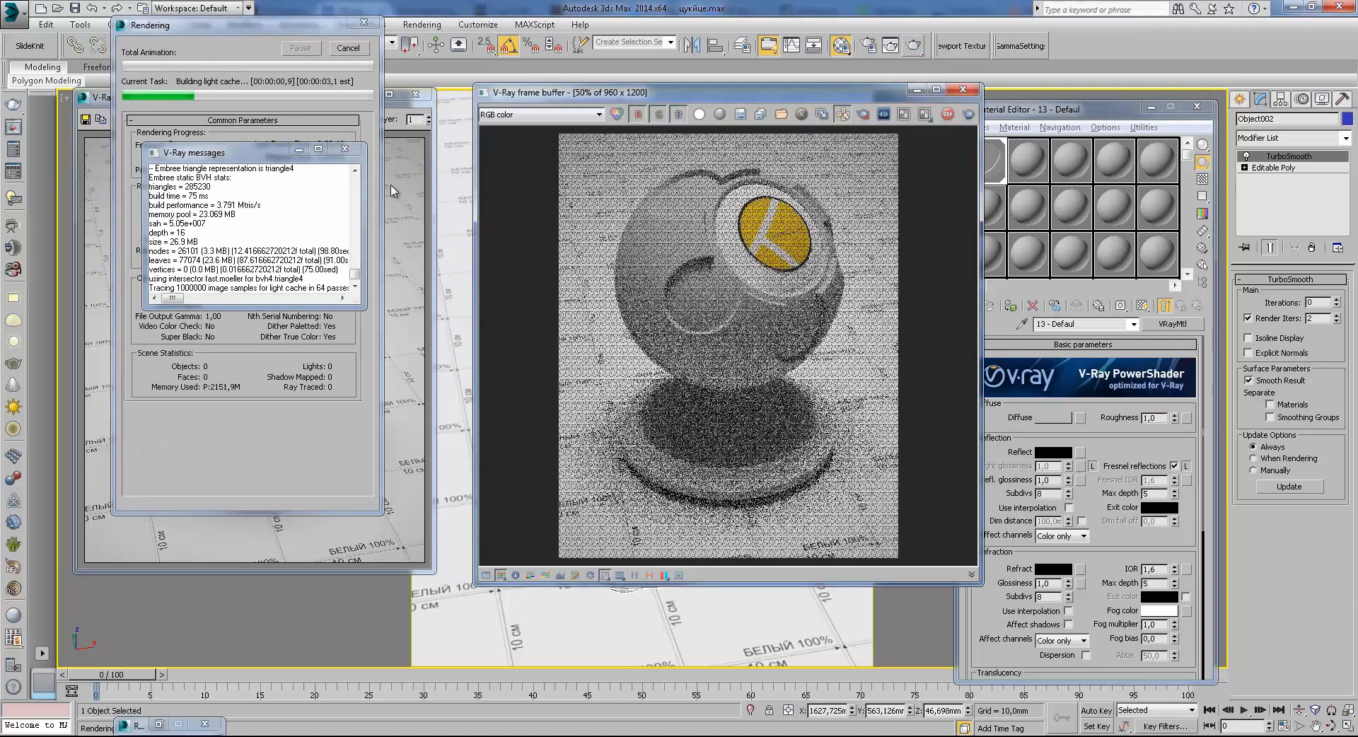
Move the V-Ray messages and rendering progress windows aside so both renders can be compared next to each other
drag(261, 153, 1107, 94)
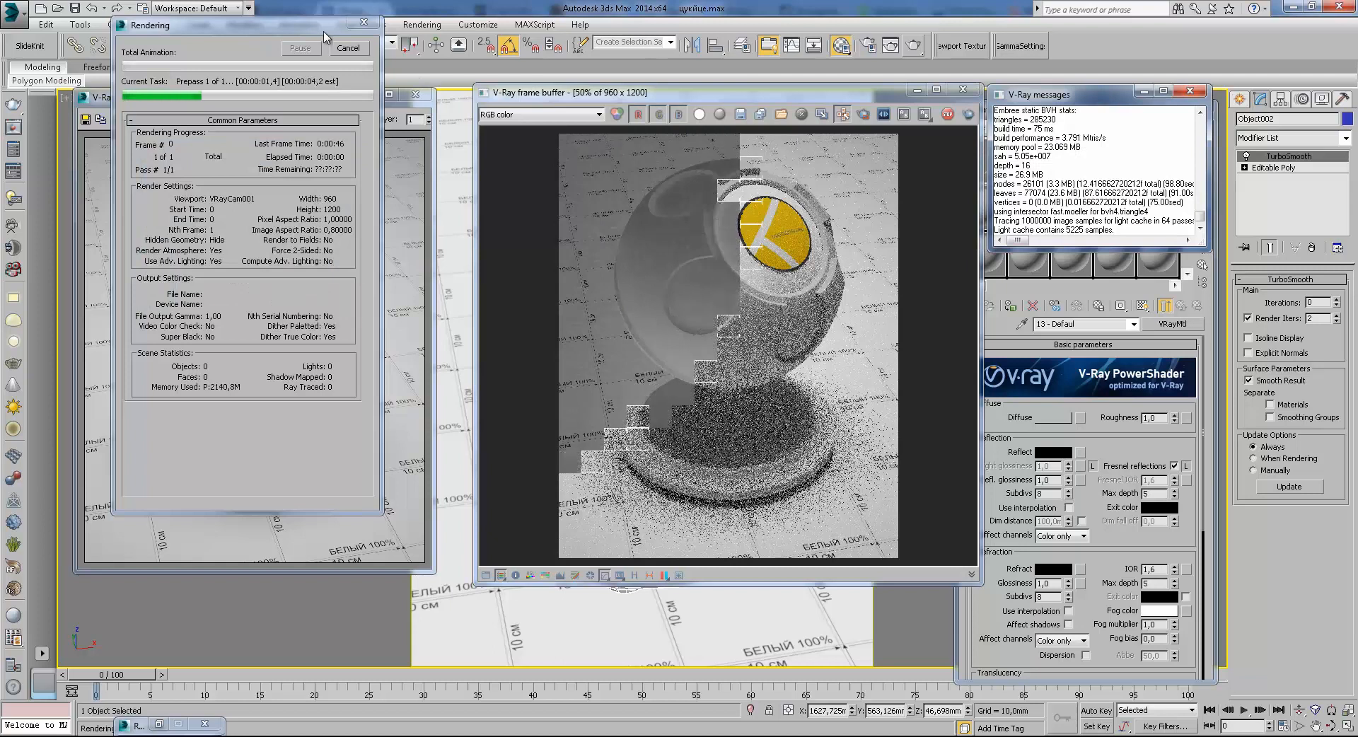
drag(333, 25, 400, 563)
drag(333, 106, 382, 97)
Compare the rough diffuse render with the earlier copy at 100% and 50% zoom
double_click(690, 249)
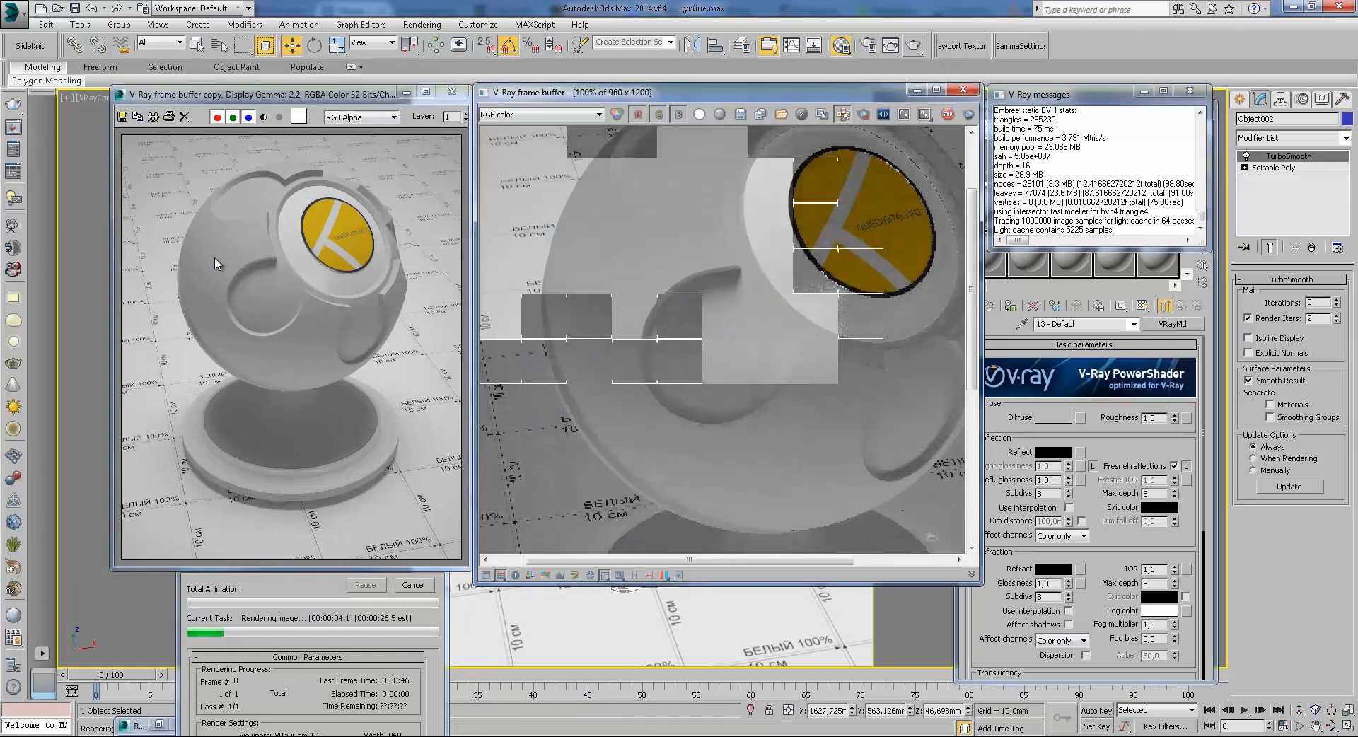
middle_drag(713, 237, 742, 309)
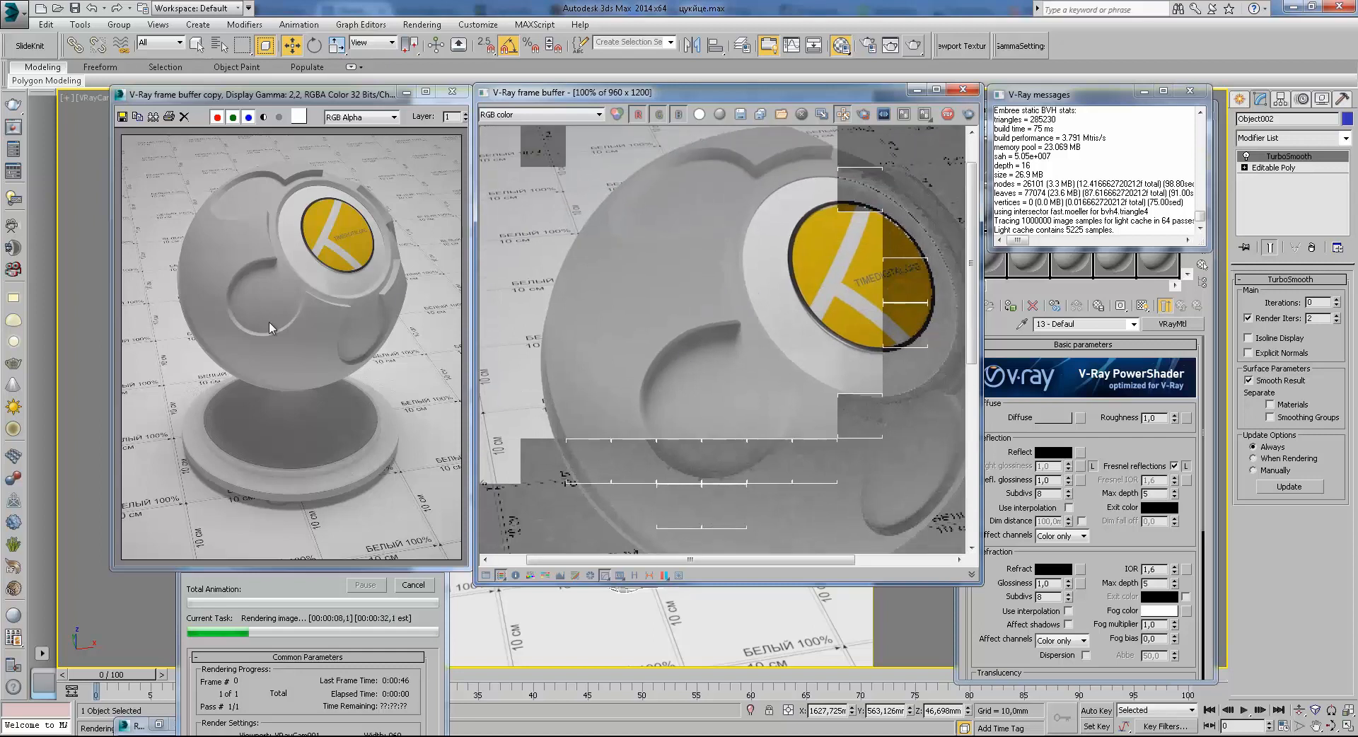
scroll(710, 364, down, 2)
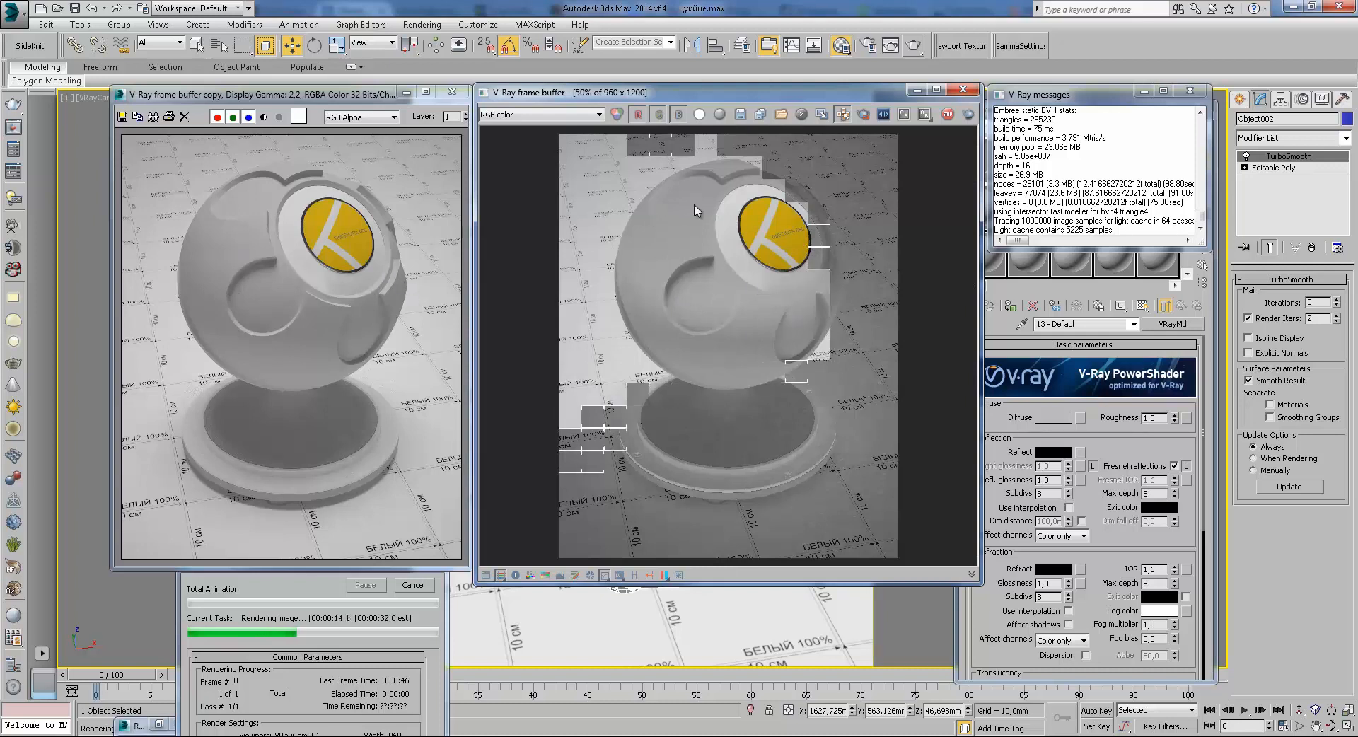
scroll(715, 205, up, 2)
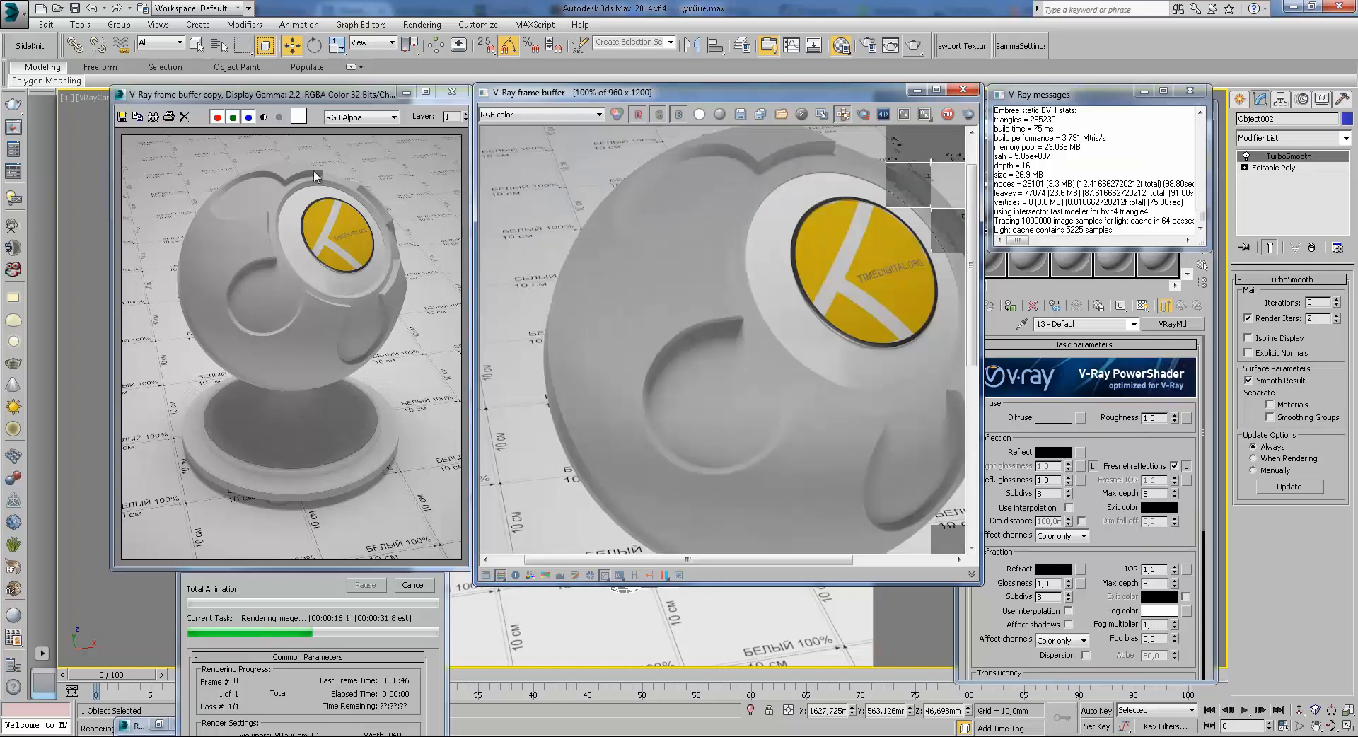
scroll(566, 351, down, 2)
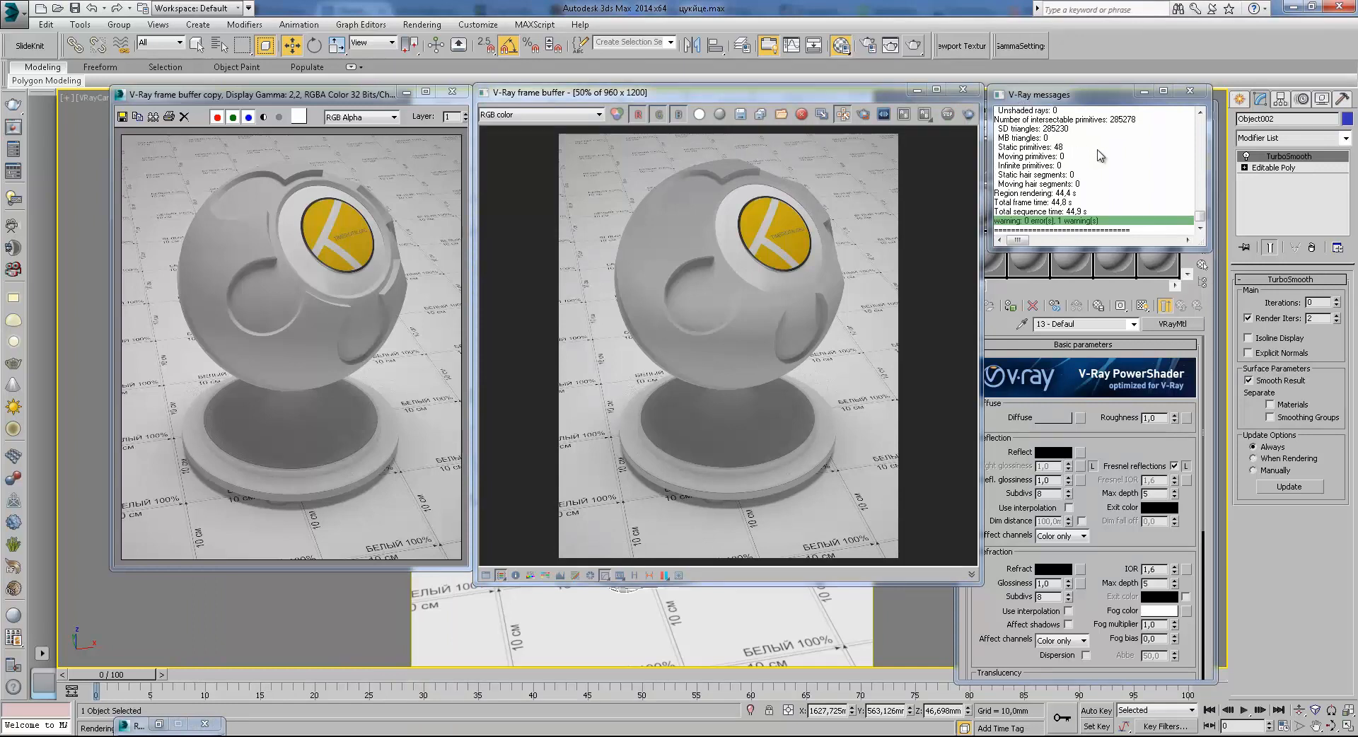
Close the render copy and the frame buffer, and set the material's Roughness back to 0
click(453, 92)
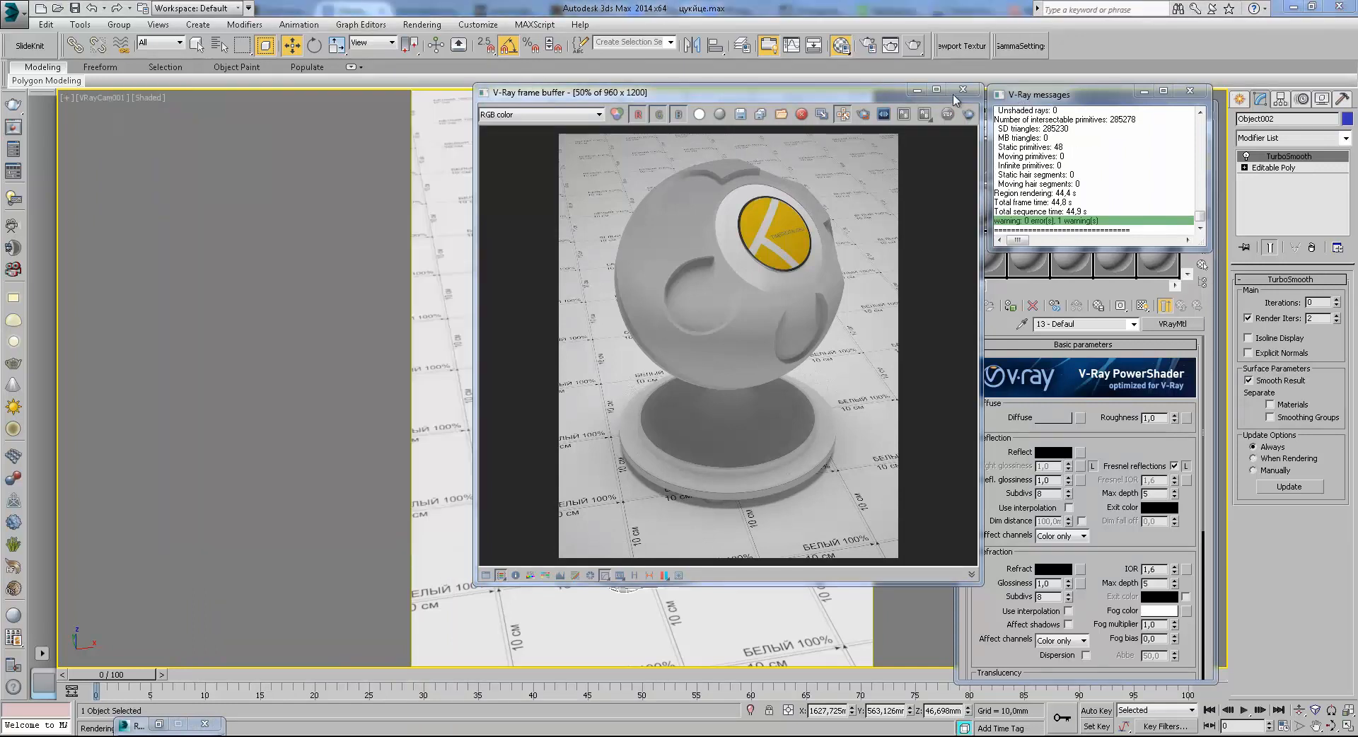
click(963, 89)
double_click(1148, 418)
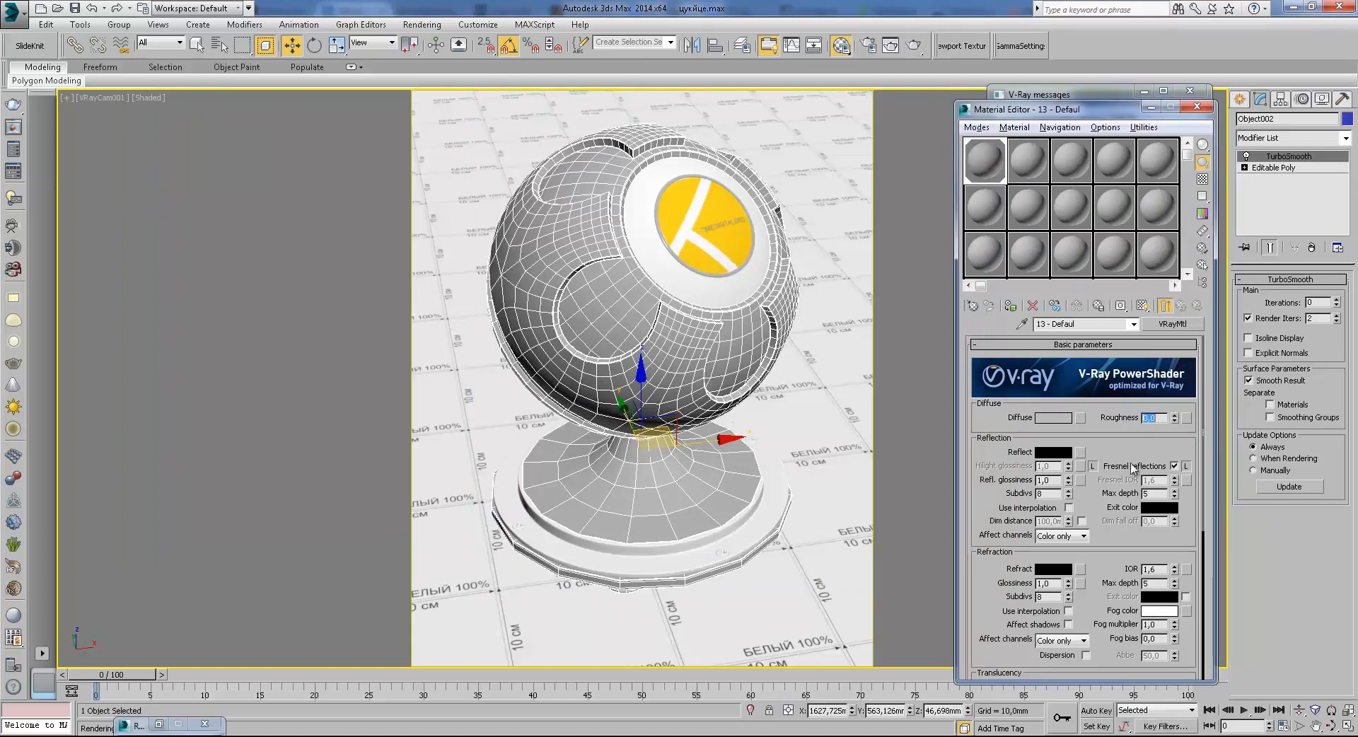
Set the ball material's Reflect colour to pure white and enable the background in its sample preview
click(1059, 452)
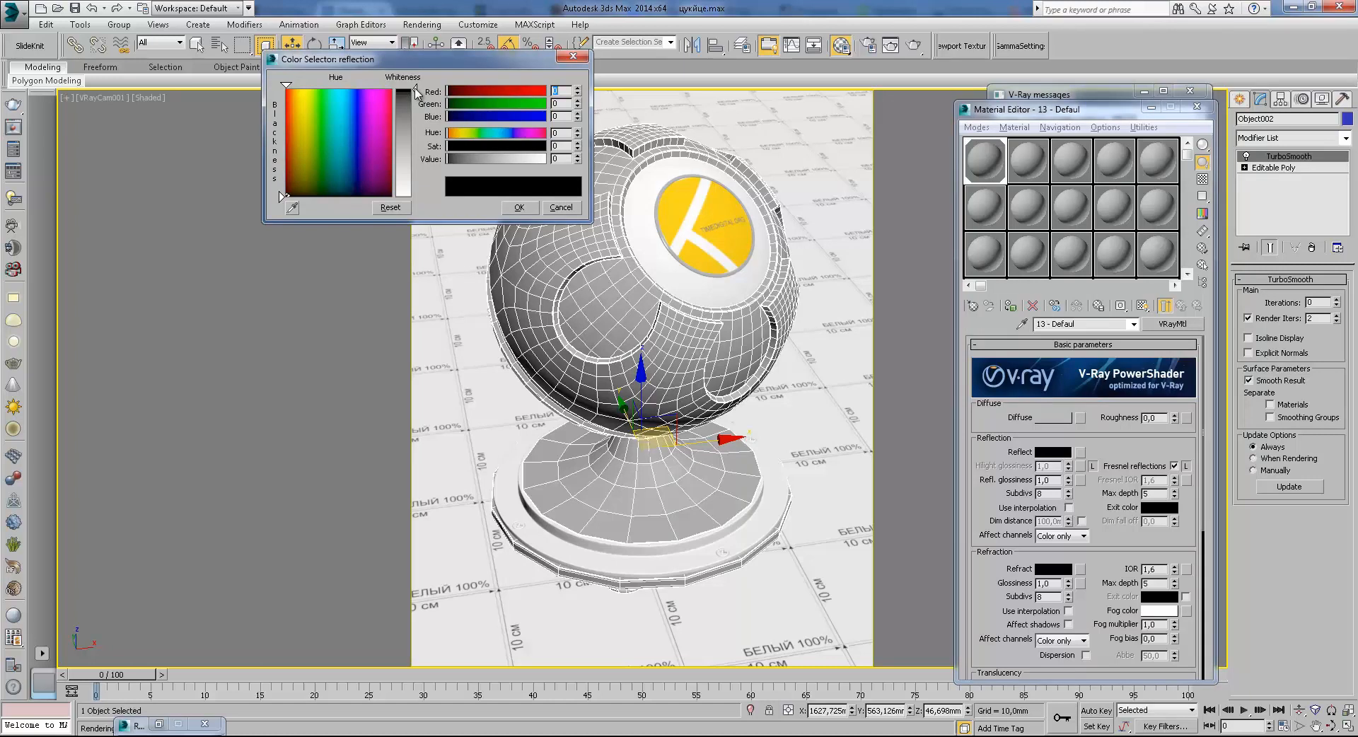
drag(416, 90, 417, 195)
click(518, 207)
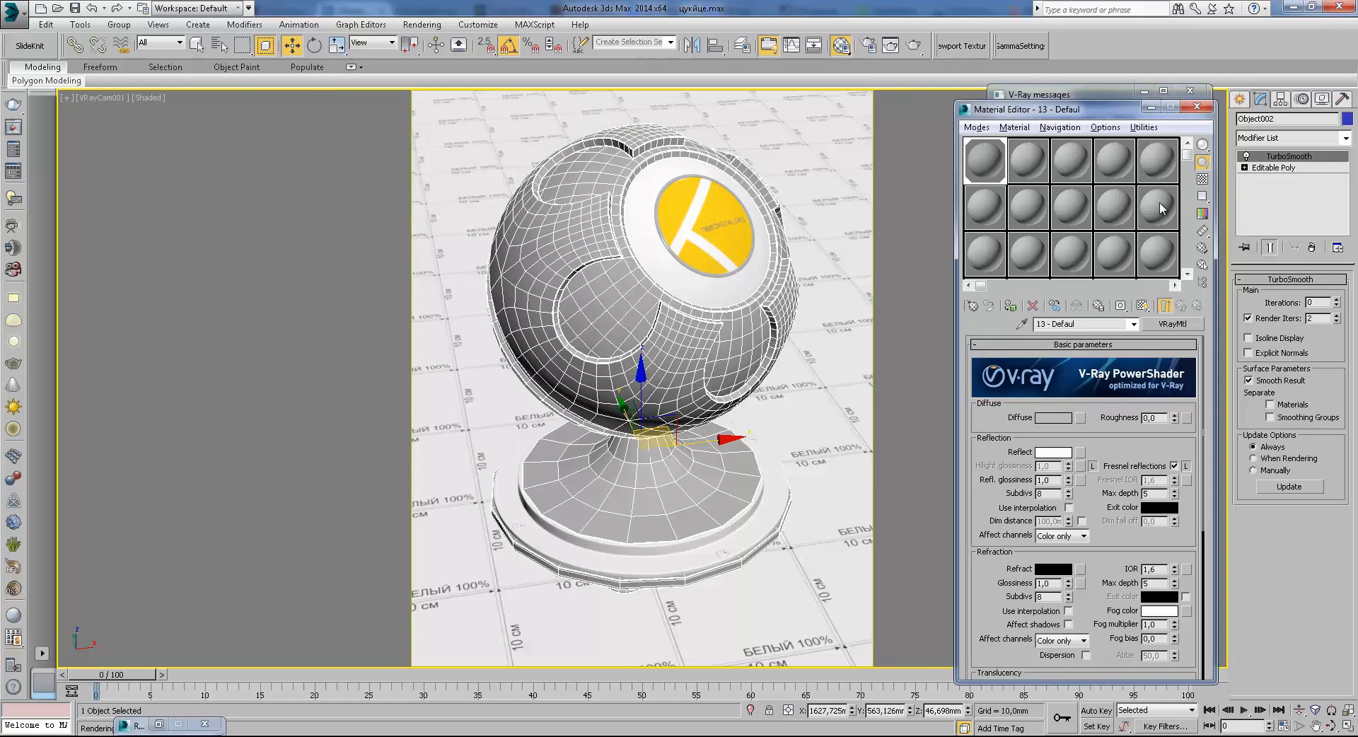
click(1202, 180)
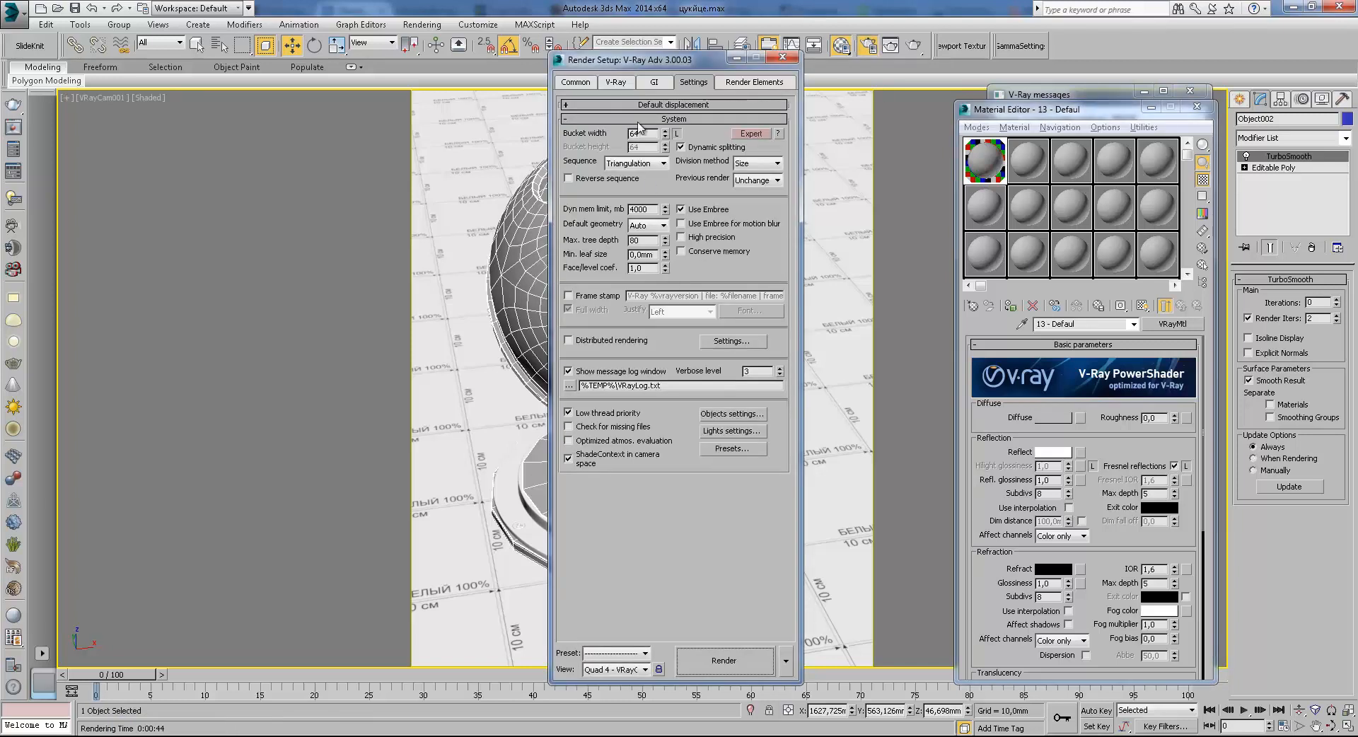
Enable V-Ray's Reflection/refraction environment override in the render settings and render the material ball
click(616, 83)
click(654, 83)
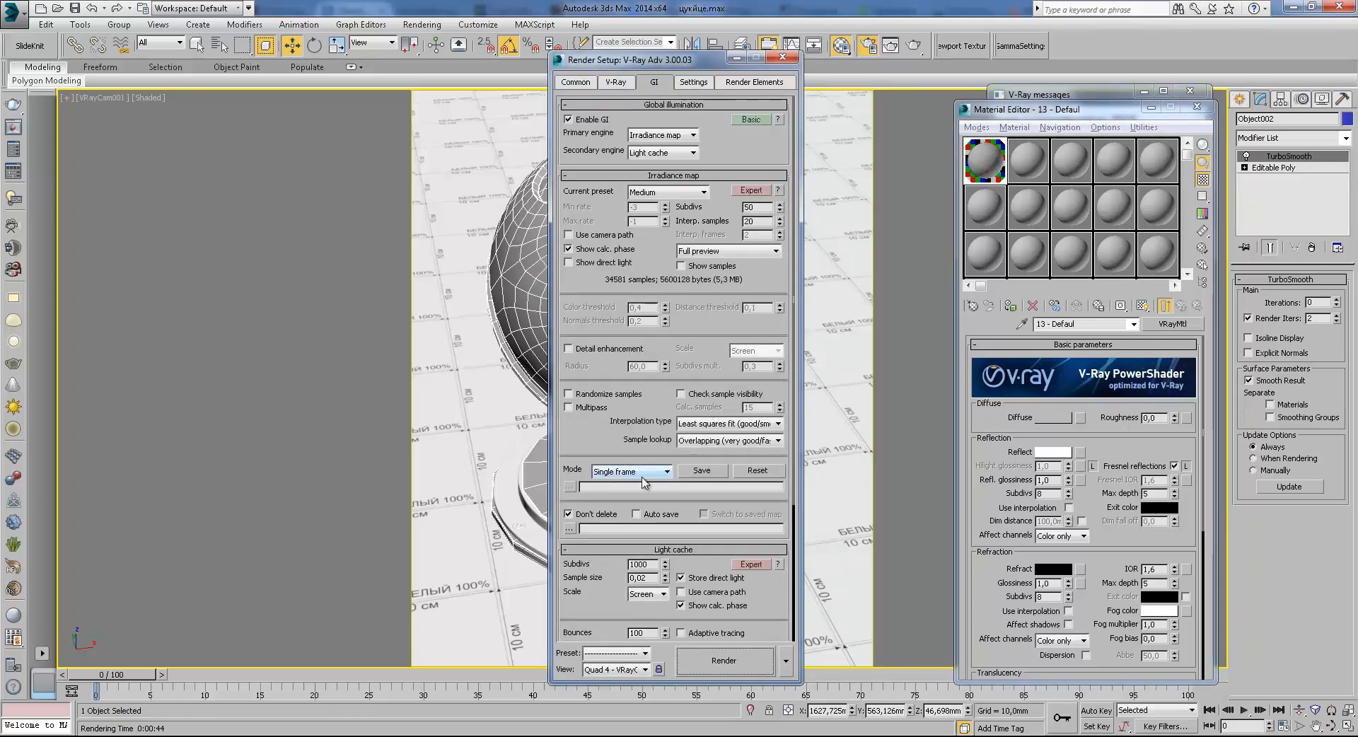
click(629, 82)
scroll(650, 425, down, 5)
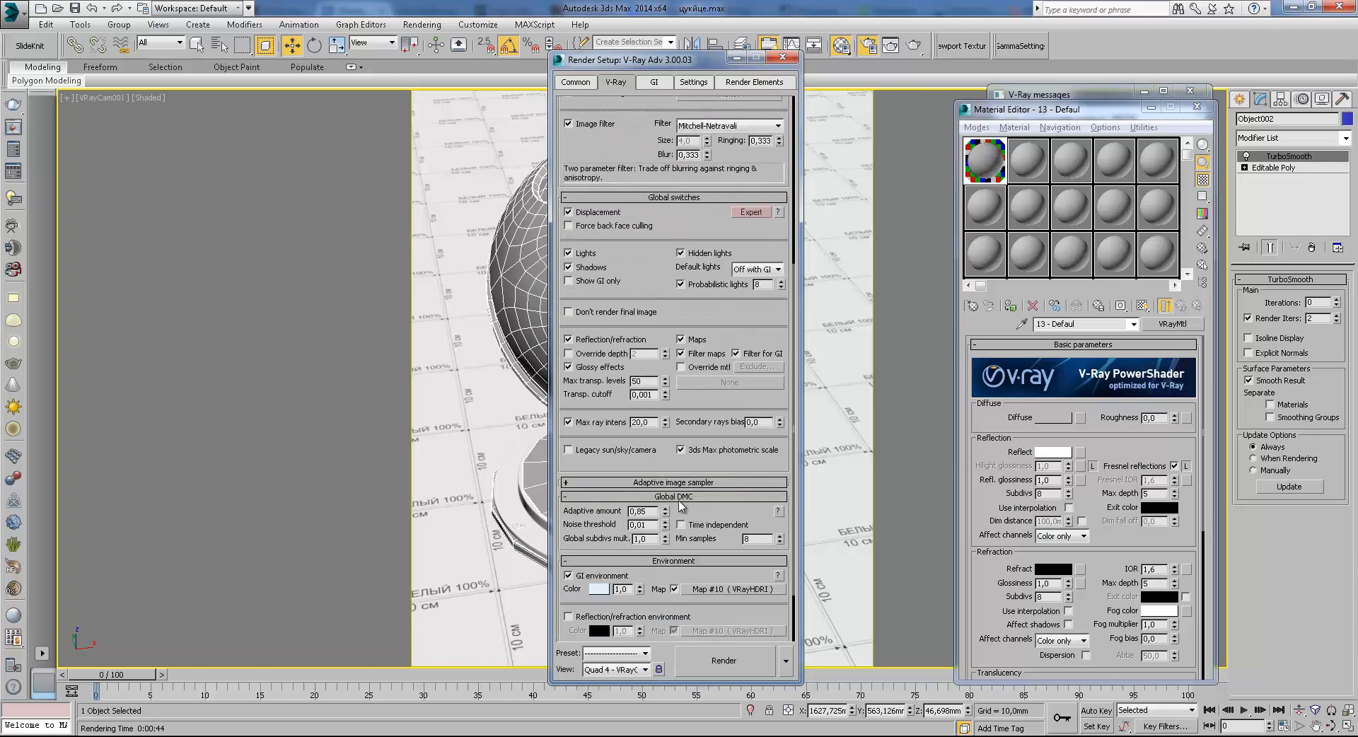
click(568, 617)
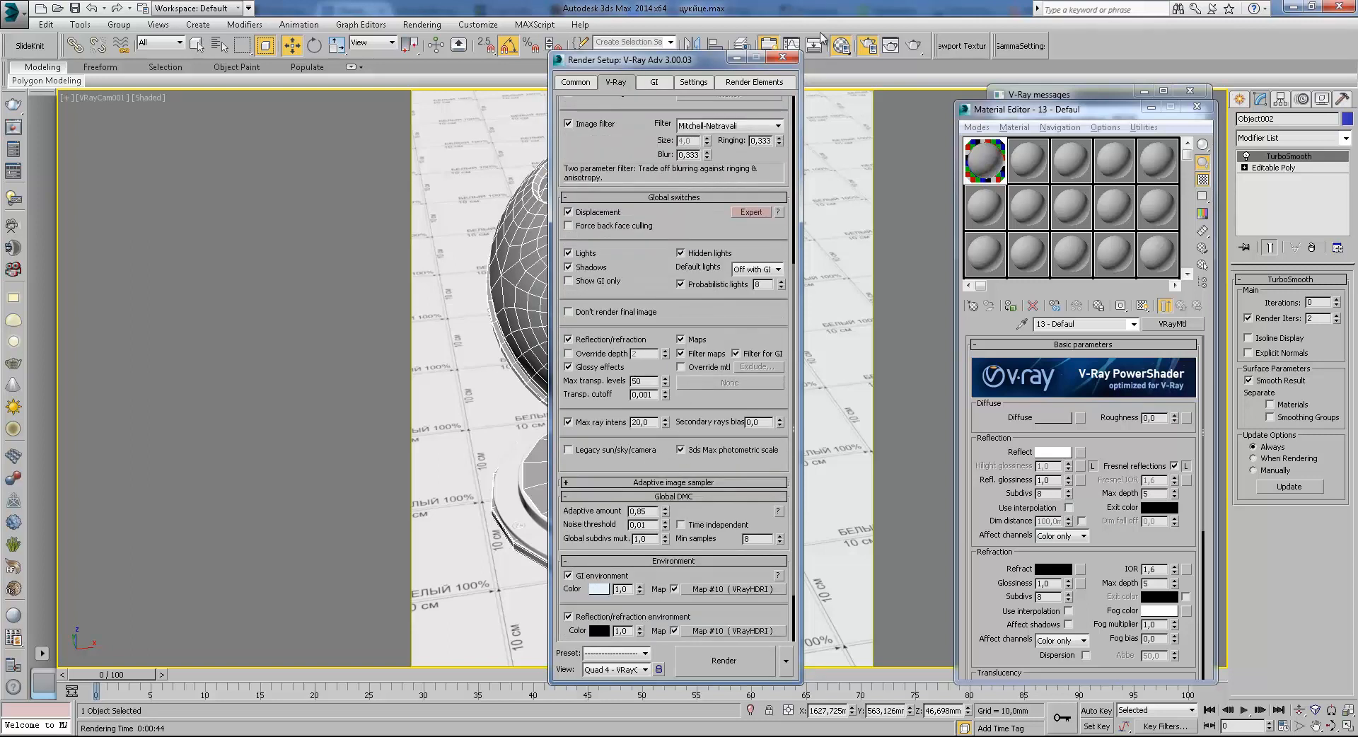
click(781, 58)
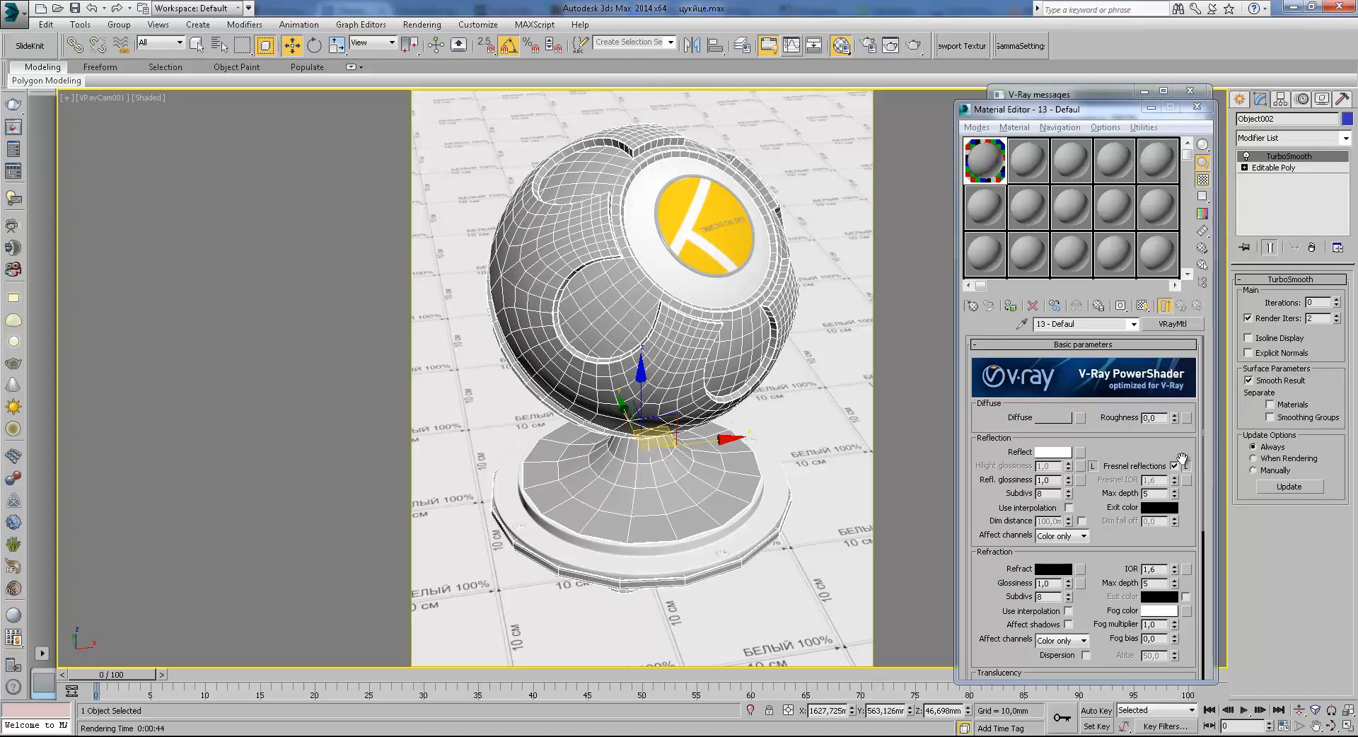
click(914, 46)
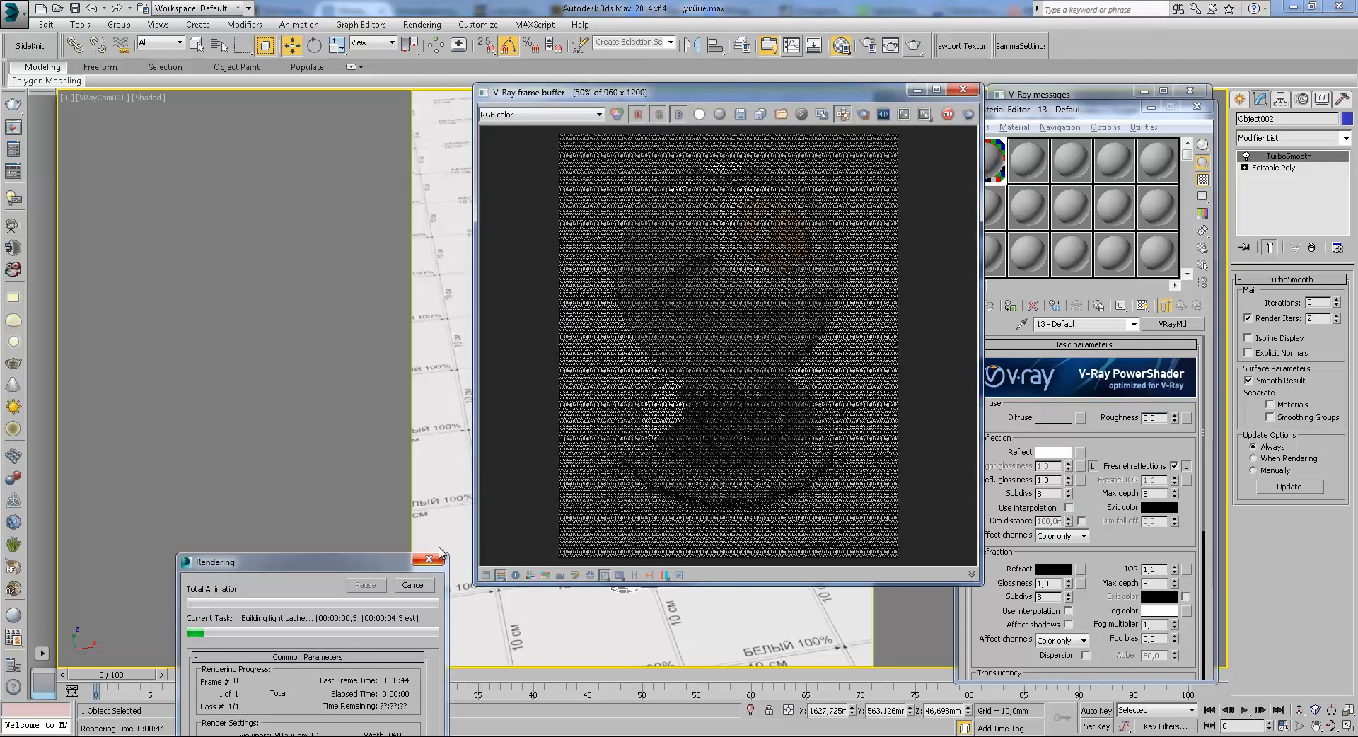
drag(349, 564, 373, 99)
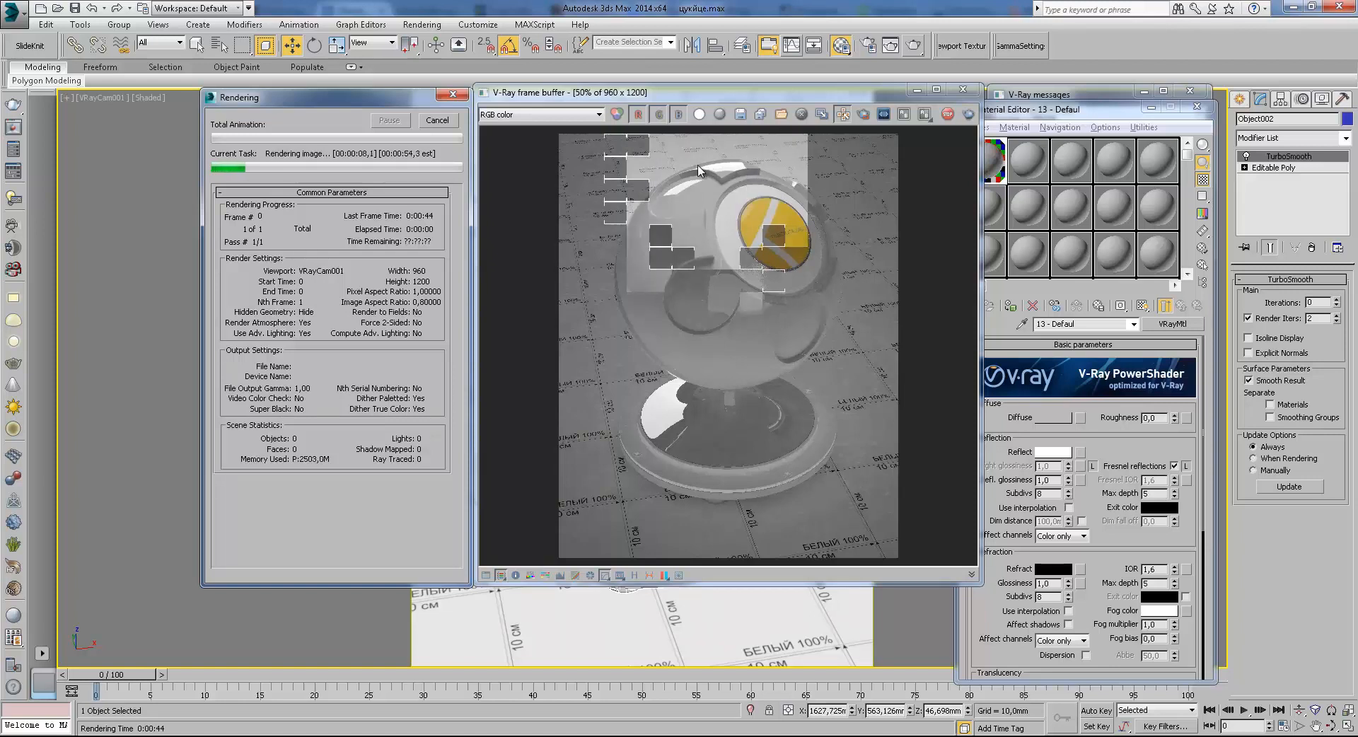
Examine the Fresnel reflections on the ball's top, grooves, edges and base in the render at 50% to 200% zoom
scroll(725, 185, up, 1)
middle_drag(743, 186, 736, 249)
scroll(740, 209, down, 1)
scroll(741, 209, up, 1)
middle_drag(584, 286, 553, 269)
scroll(711, 200, down, 1)
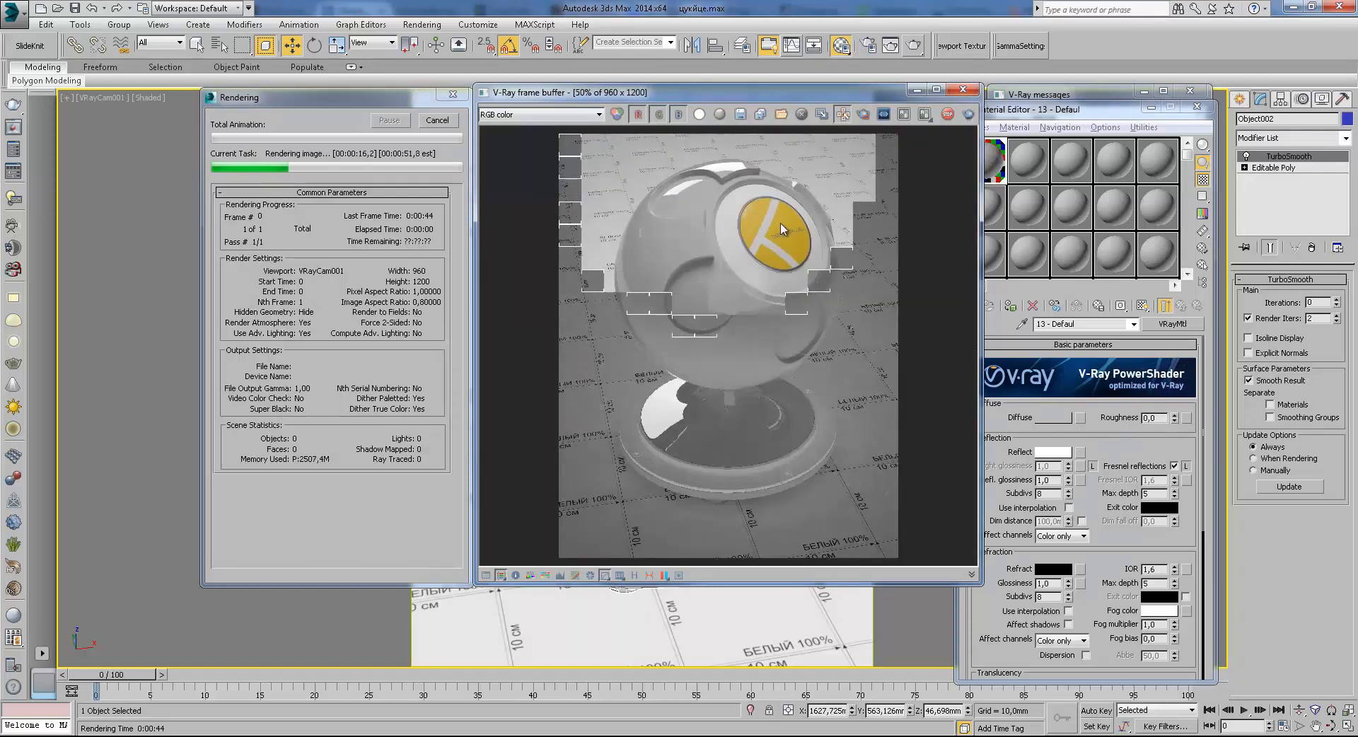
scroll(615, 318, up, 1)
scroll(651, 239, down, 1)
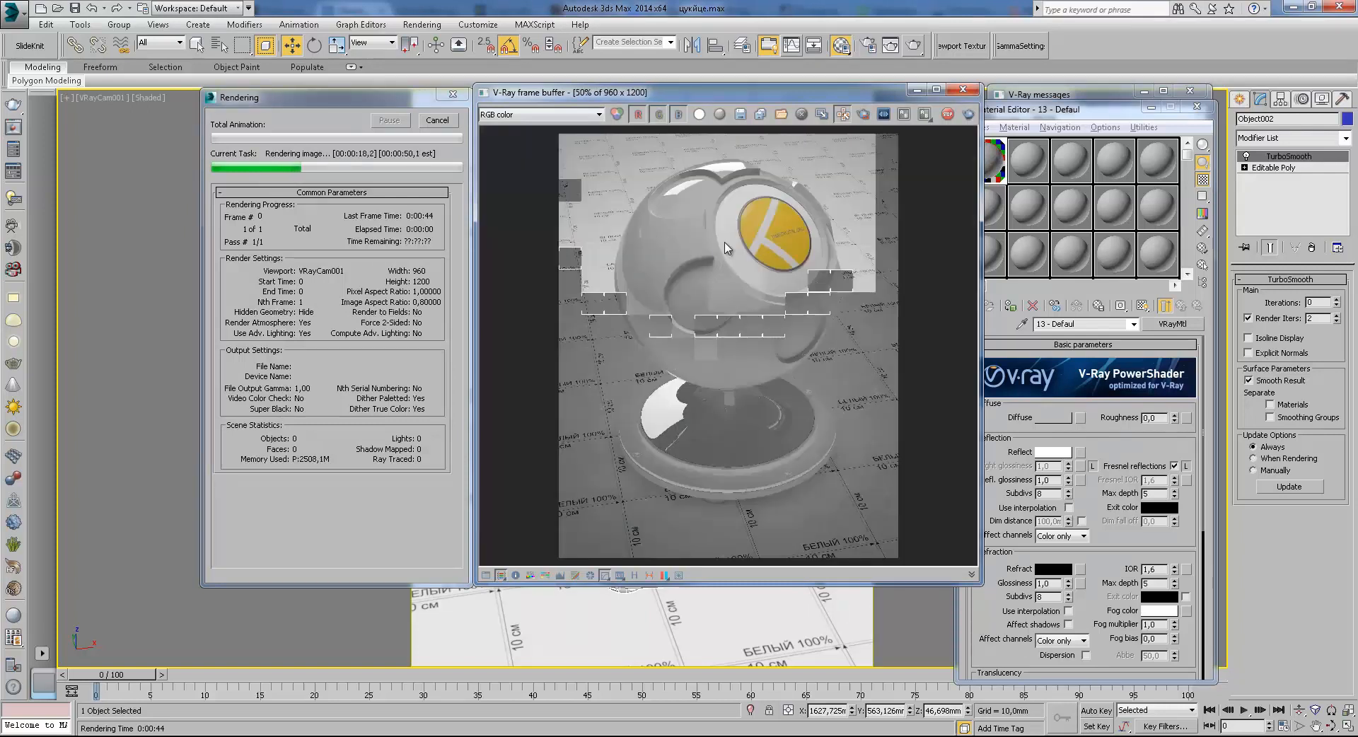
scroll(813, 315, up, 1)
middle_drag(826, 329, 806, 237)
scroll(806, 237, down, 1)
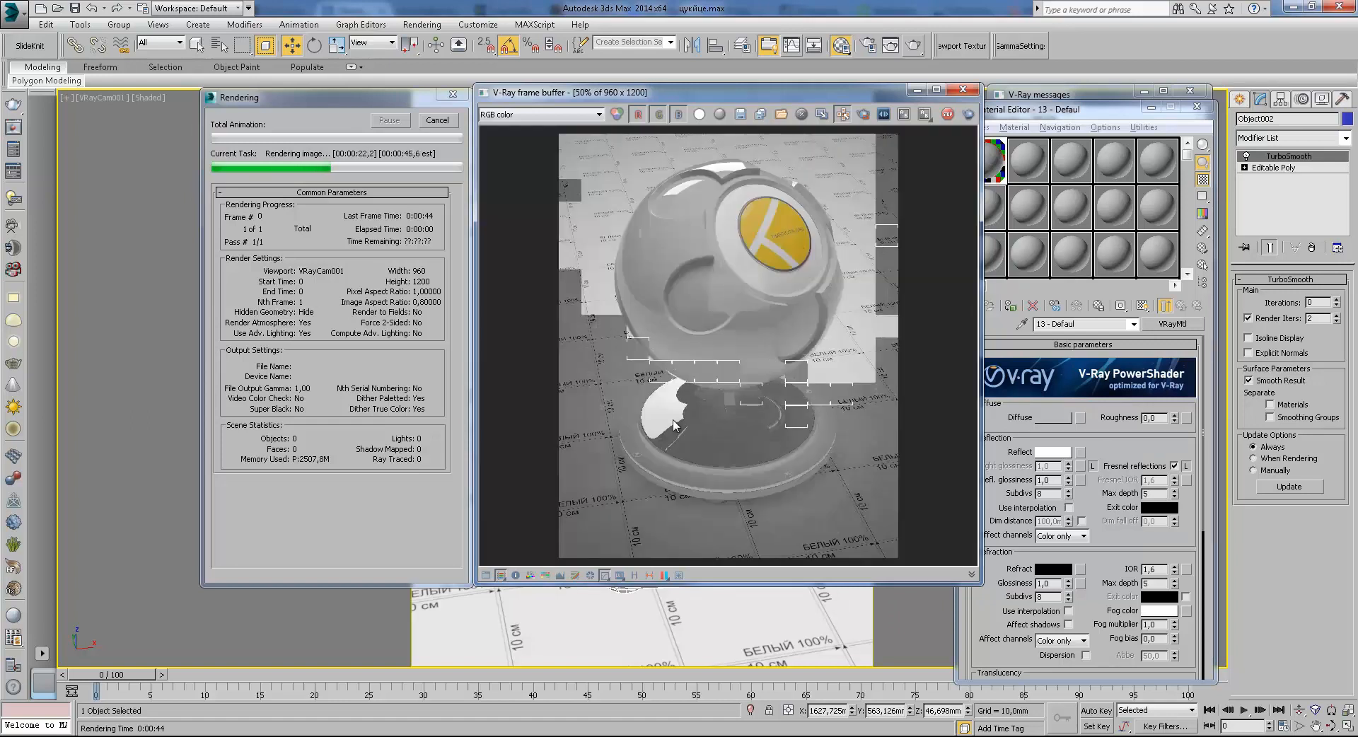
scroll(732, 350, up, 1)
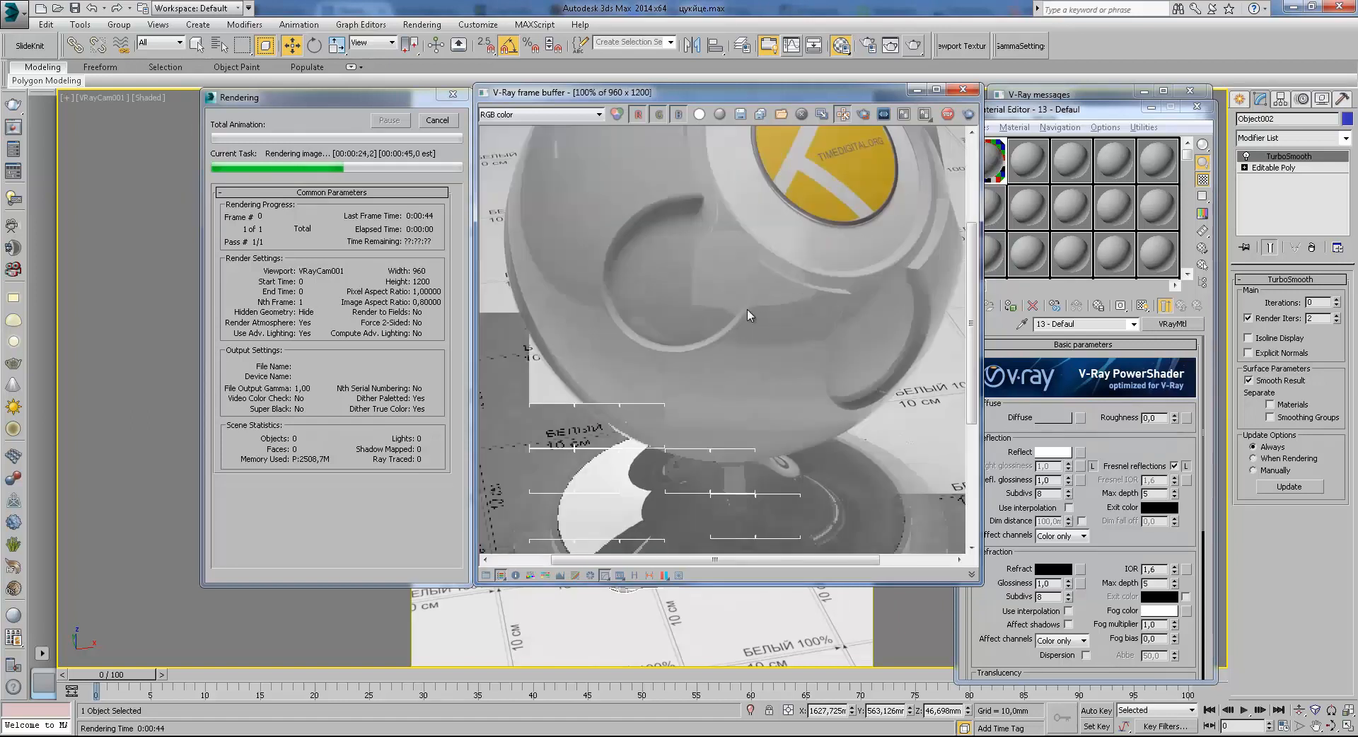
middle_drag(729, 333, 642, 341)
middle_drag(673, 267, 710, 393)
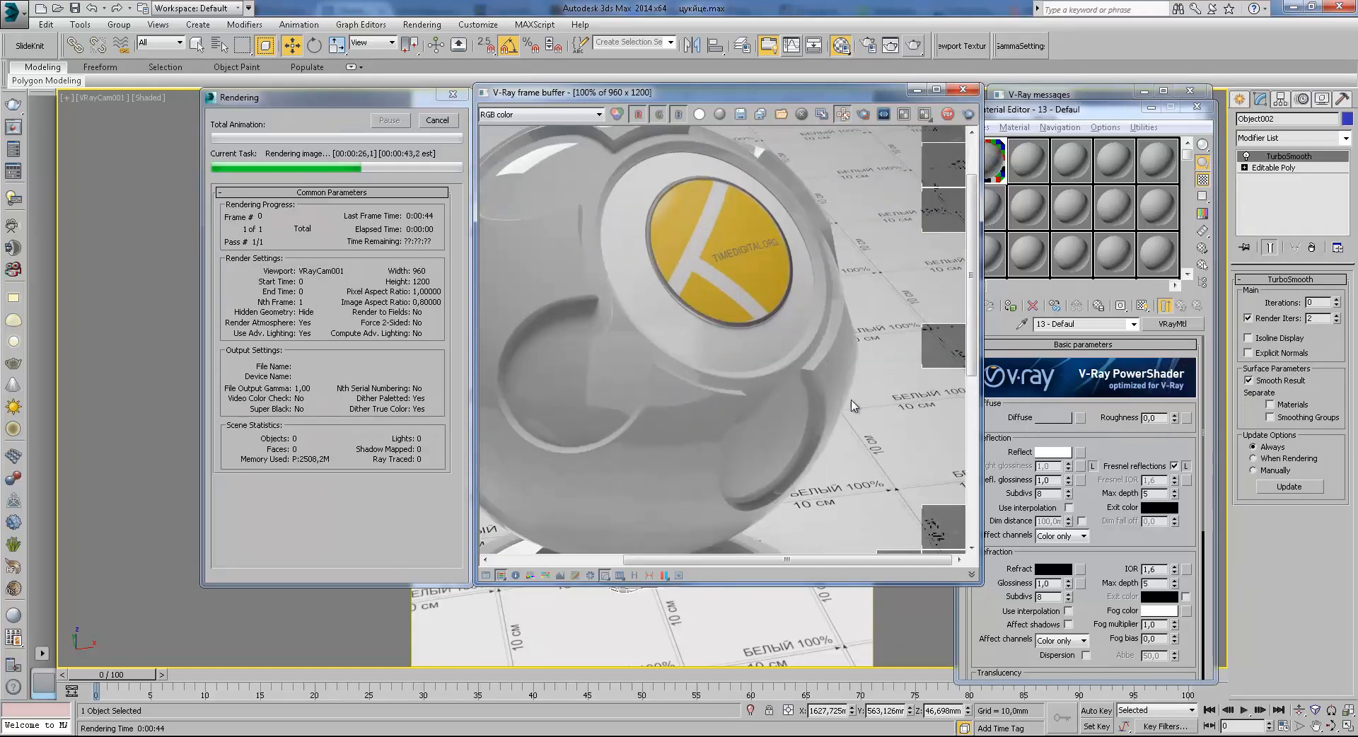
scroll(862, 355, up, 1)
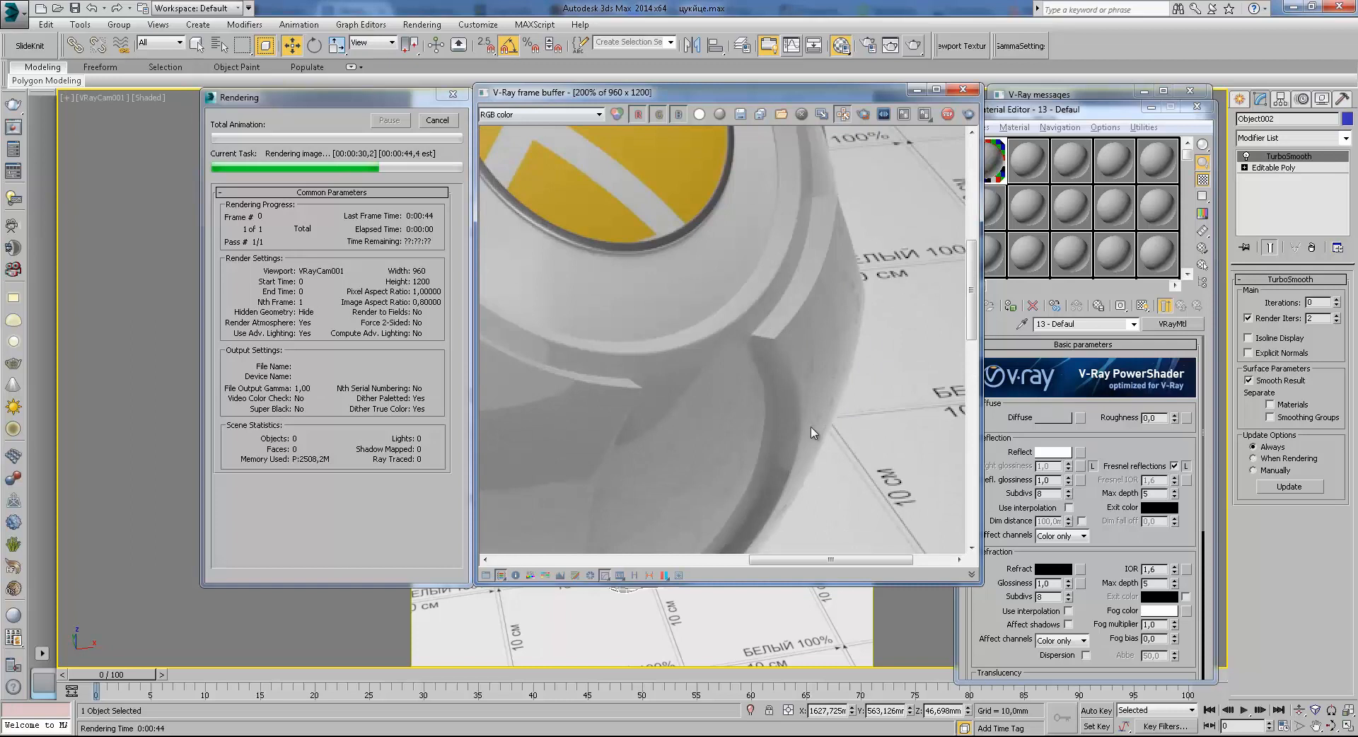
middle_drag(833, 501, 778, 311)
scroll(777, 375, down, 1)
middle_drag(506, 339, 737, 381)
middle_drag(620, 327, 606, 447)
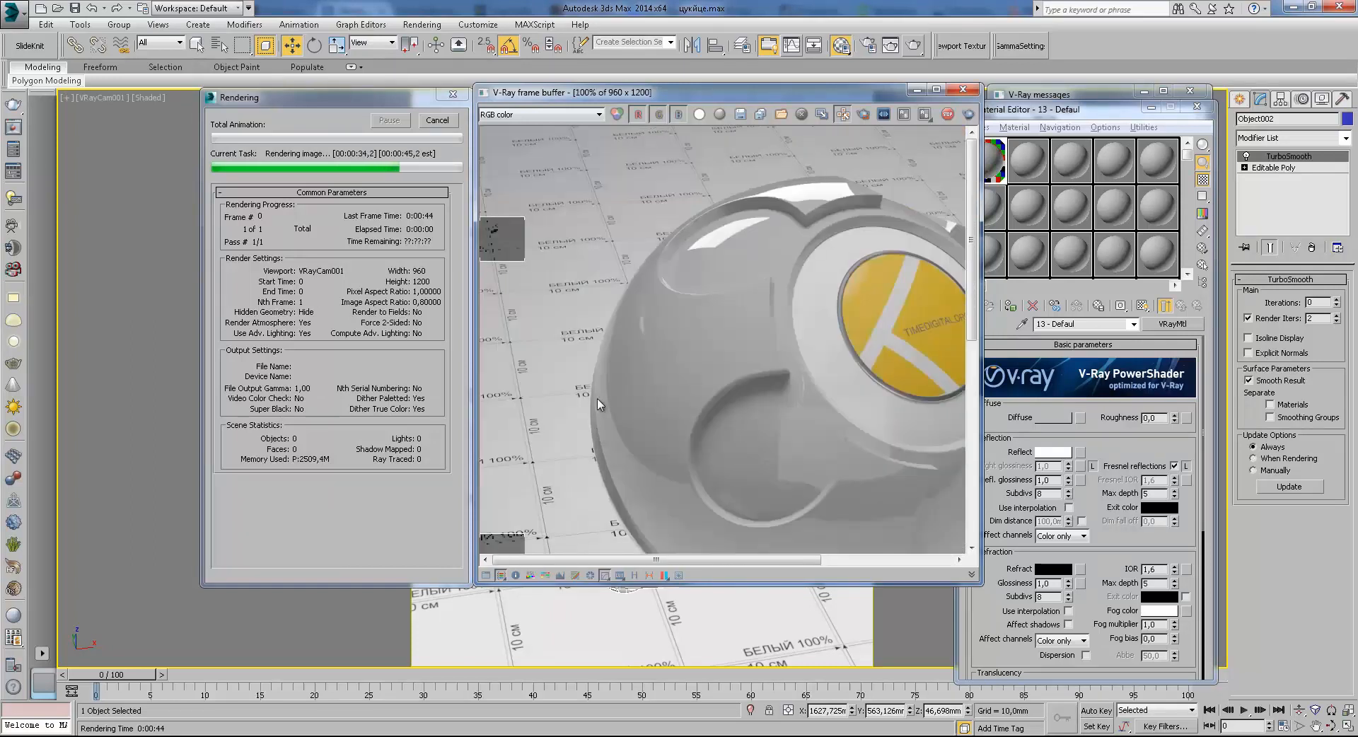
middle_drag(710, 226, 687, 152)
scroll(731, 226, down, 1)
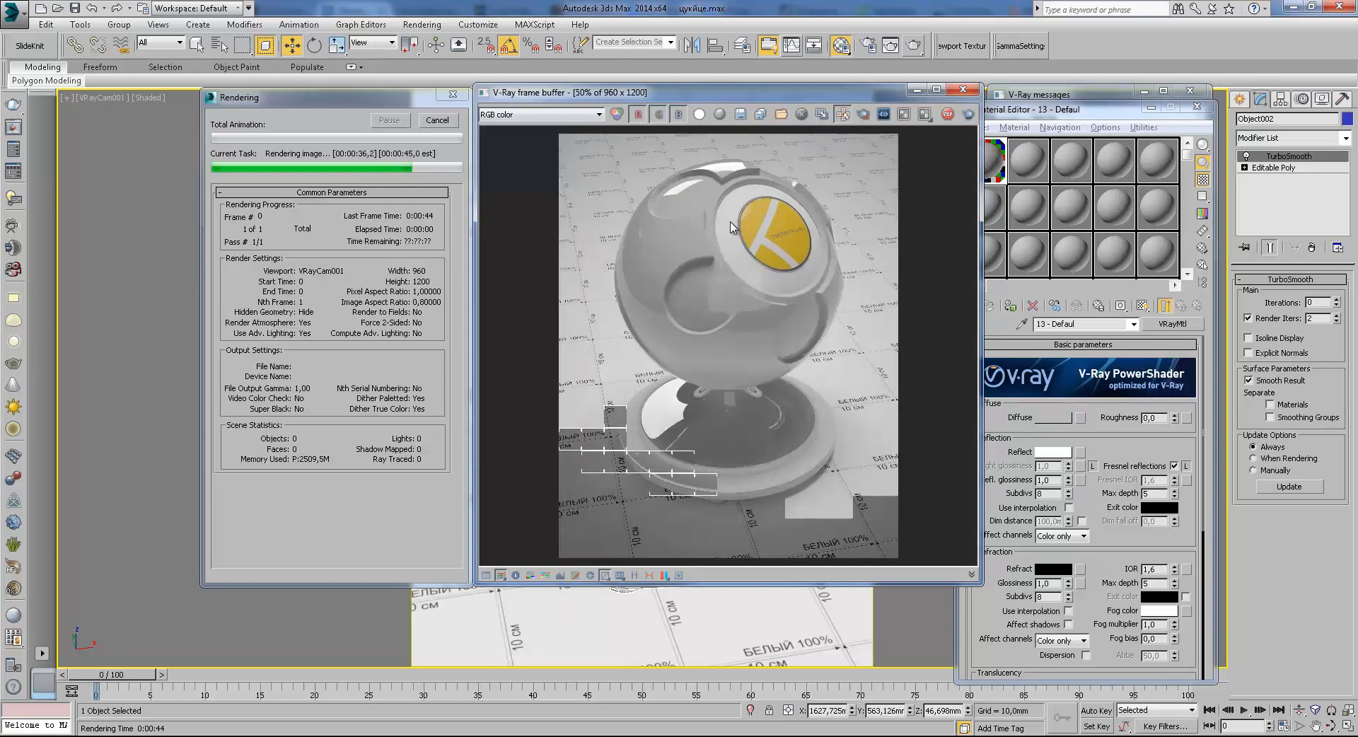
scroll(780, 413, up, 2)
scroll(787, 471, down, 2)
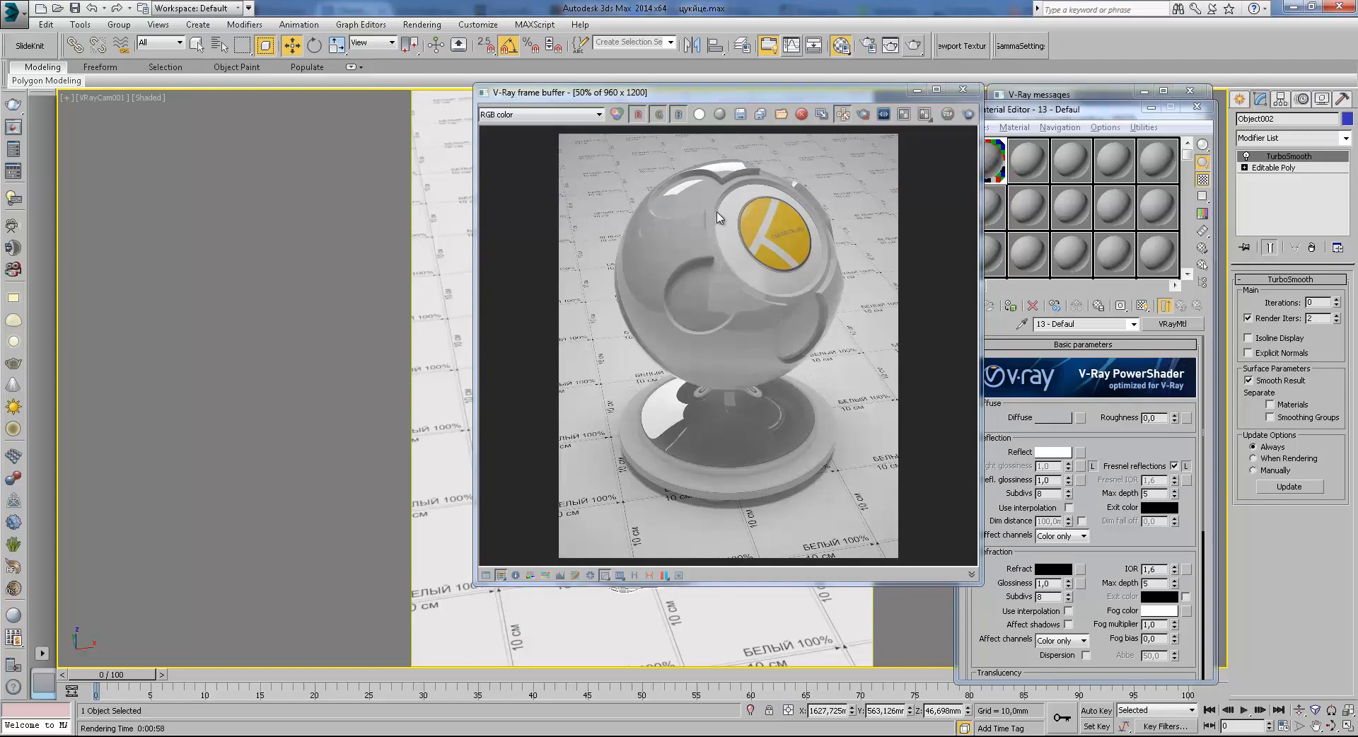
Set the render output size to 720 × 900 pixels and review the V-Ray and GI settings
drag(875, 98, 844, 108)
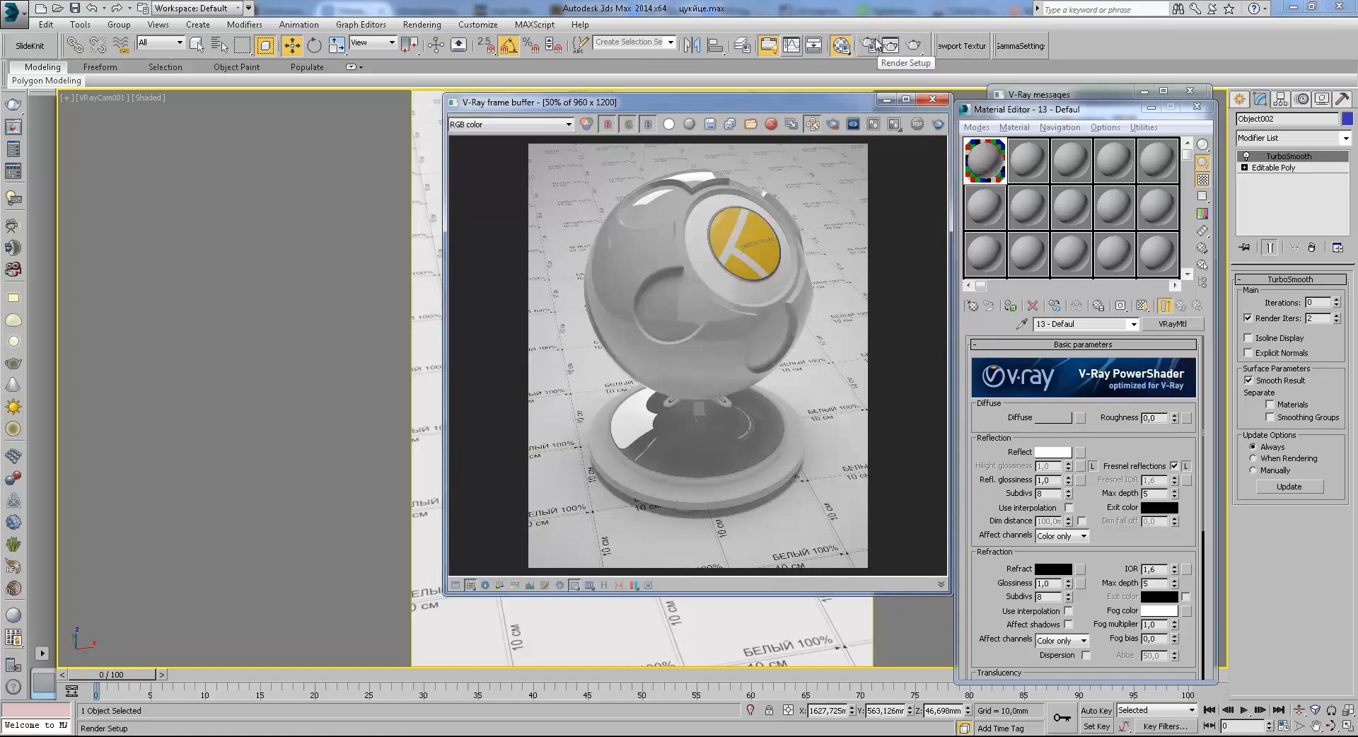
key(F10)
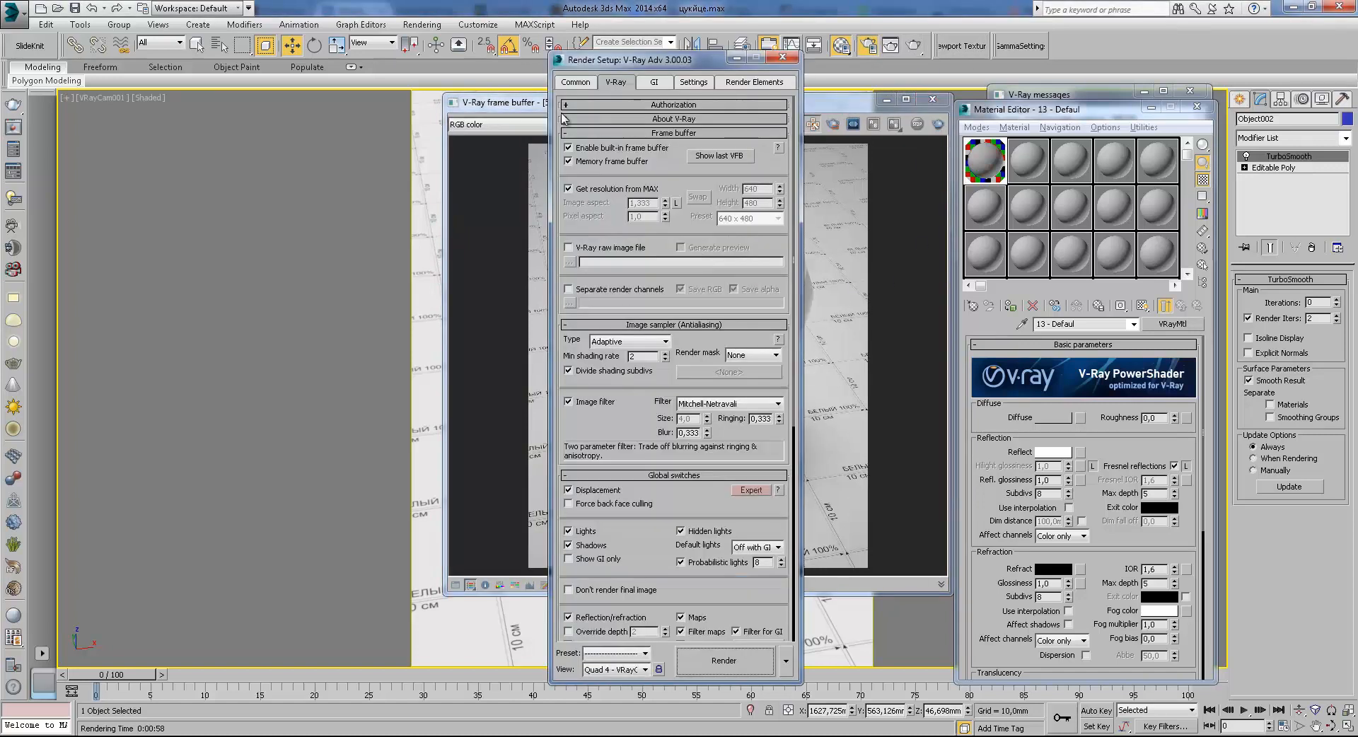
click(576, 83)
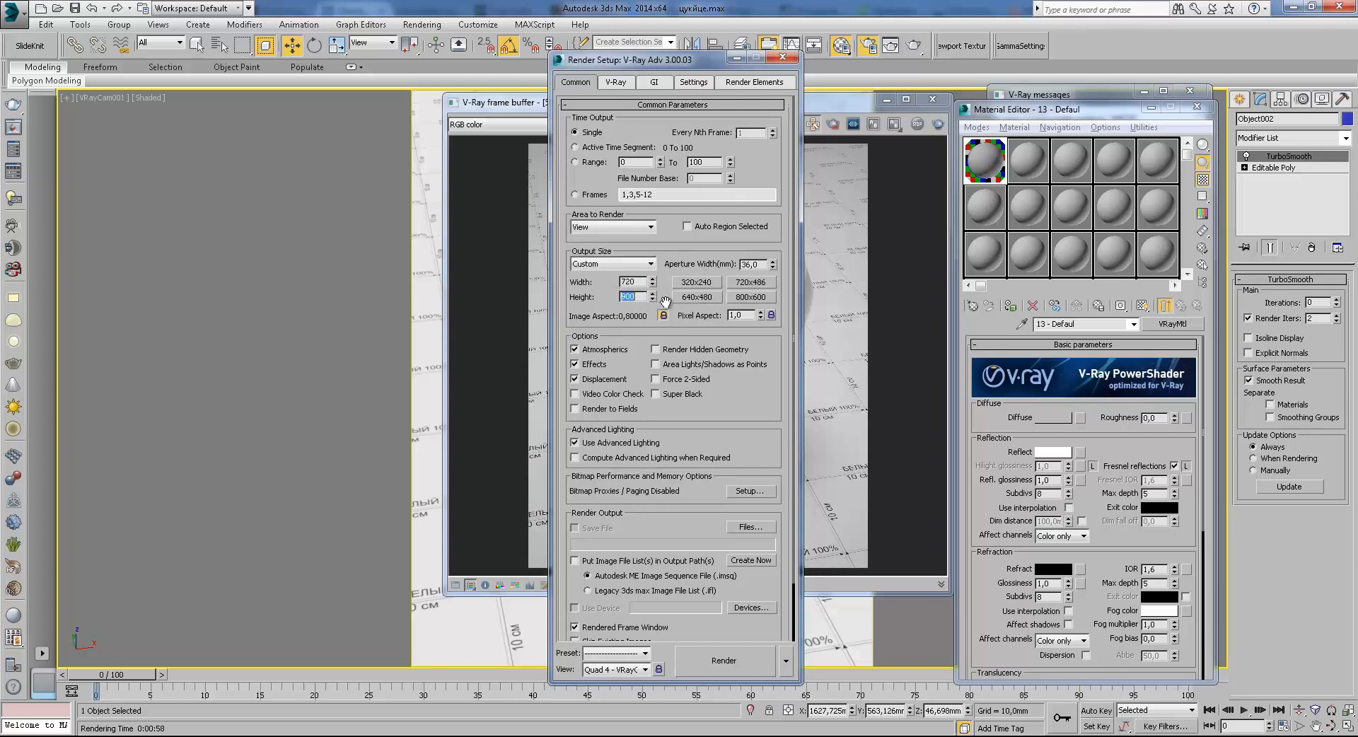
click(628, 82)
click(661, 82)
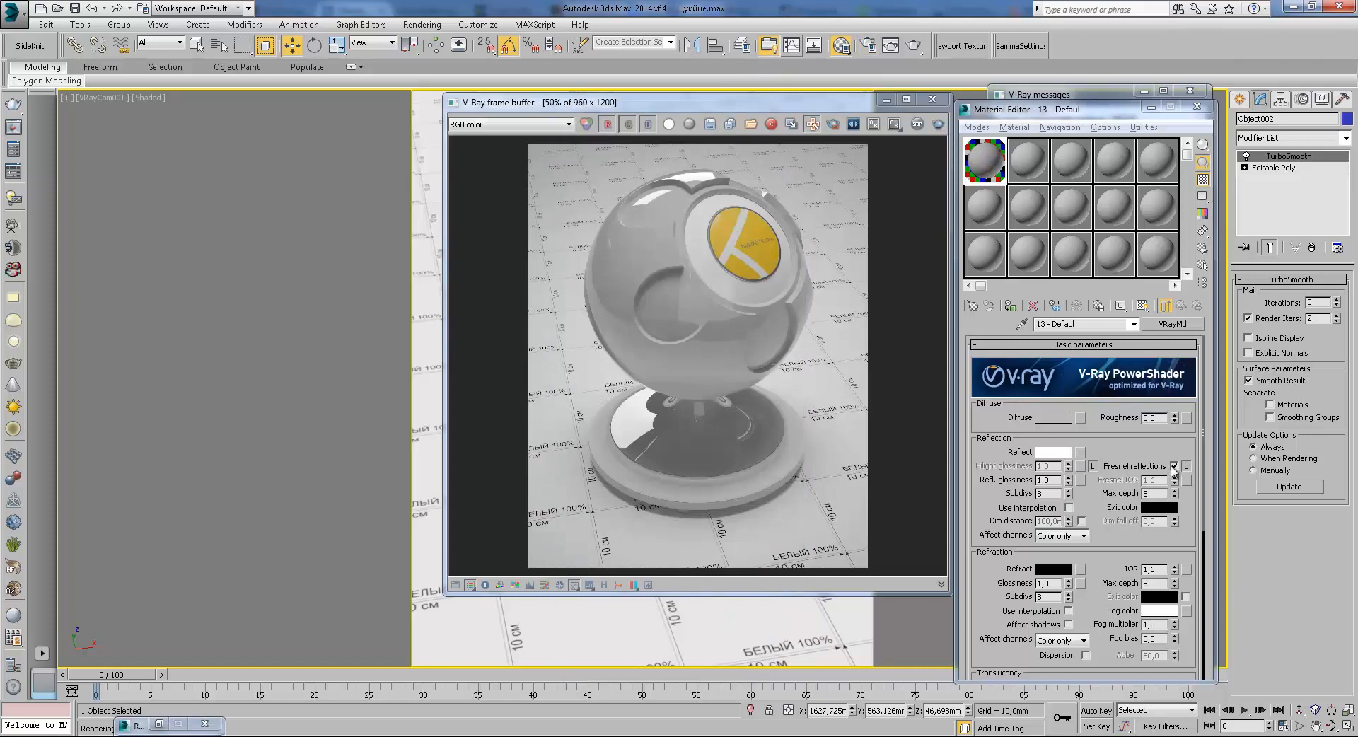
Disable Fresnel reflections on the ball material and render the scene to inspect the mirror-like result
click(1174, 467)
click(913, 46)
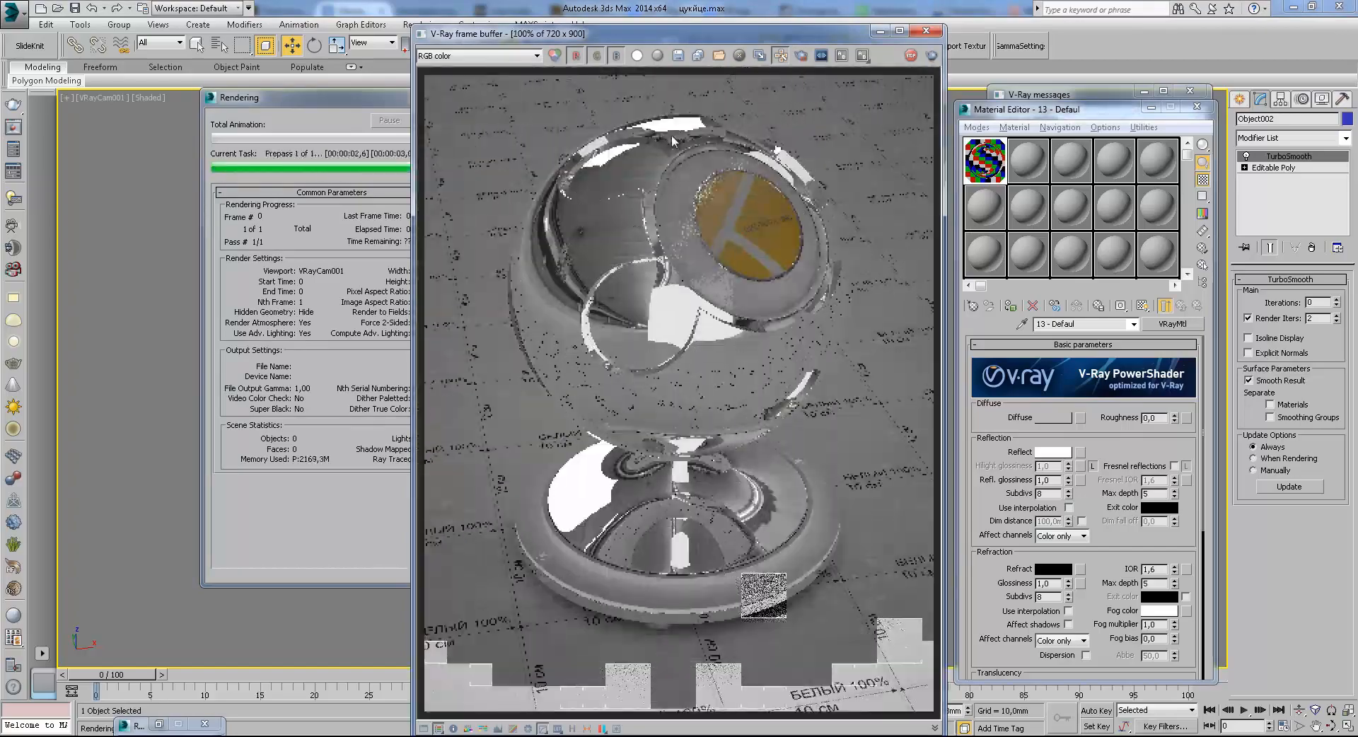
scroll(657, 150, up, 1)
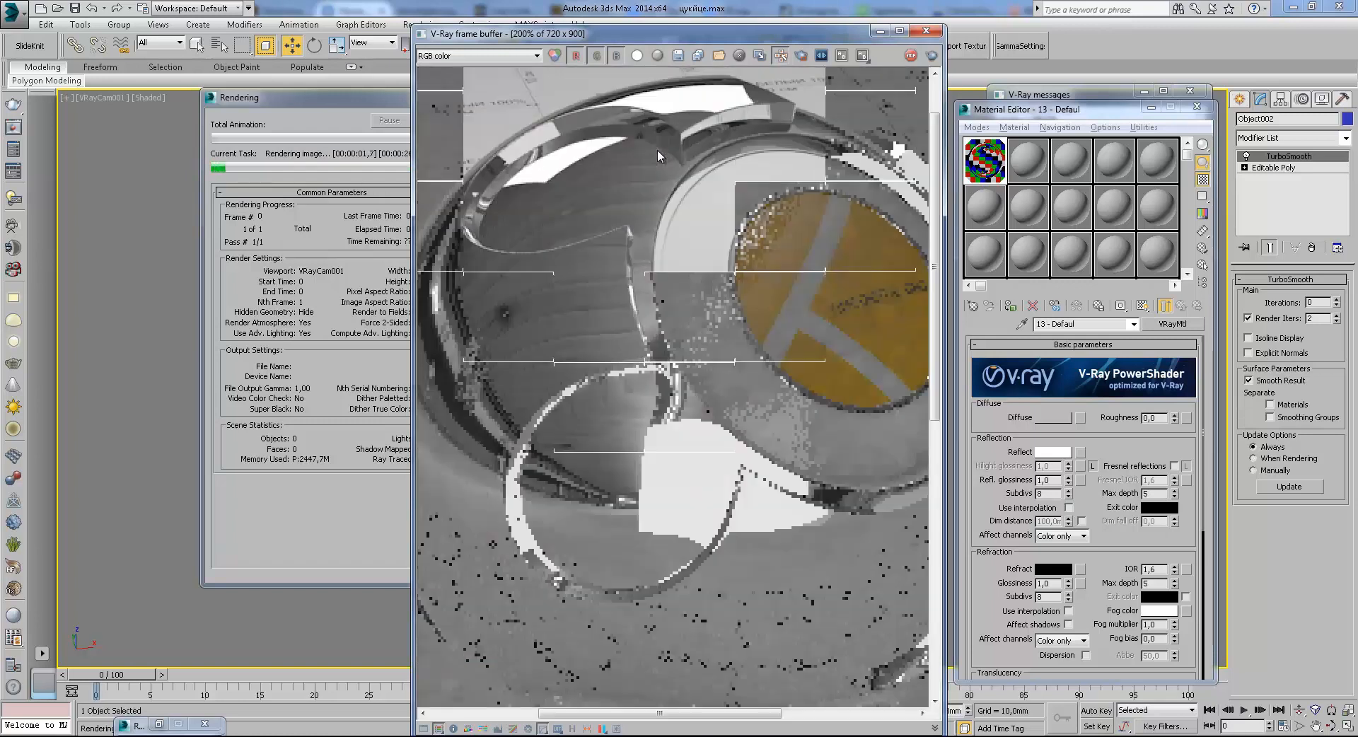
scroll(657, 150, down, 1)
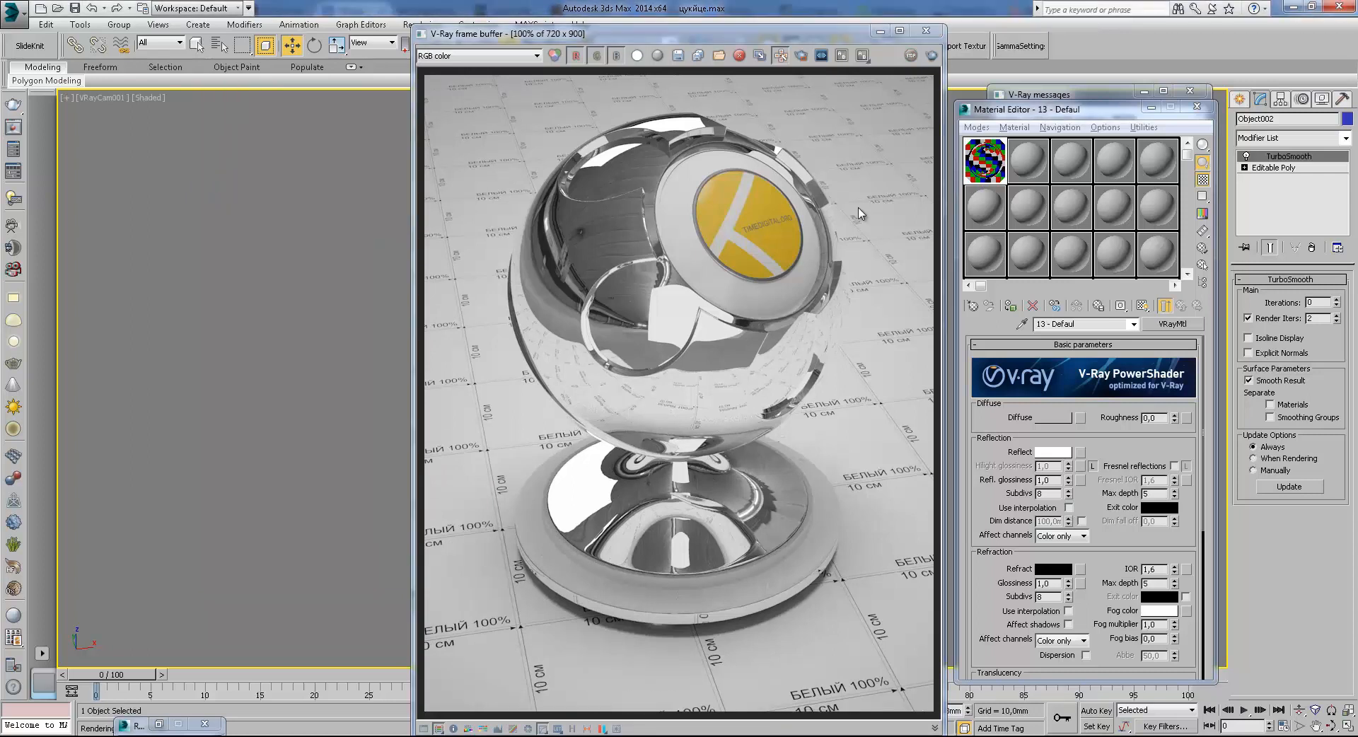
Re-enable Fresnel reflections with a Fresnel IOR of 20 and render the ball to check its reflections up close
click(1175, 466)
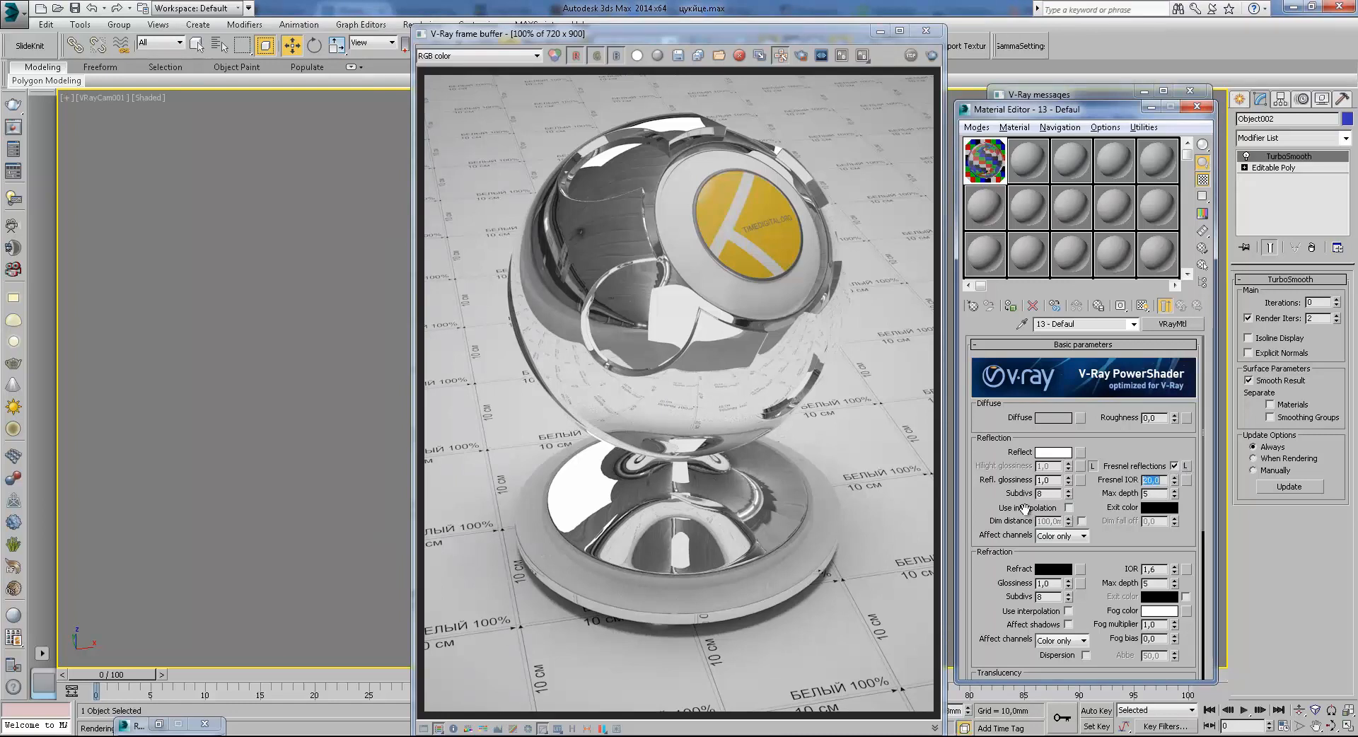
drag(830, 37, 778, 33)
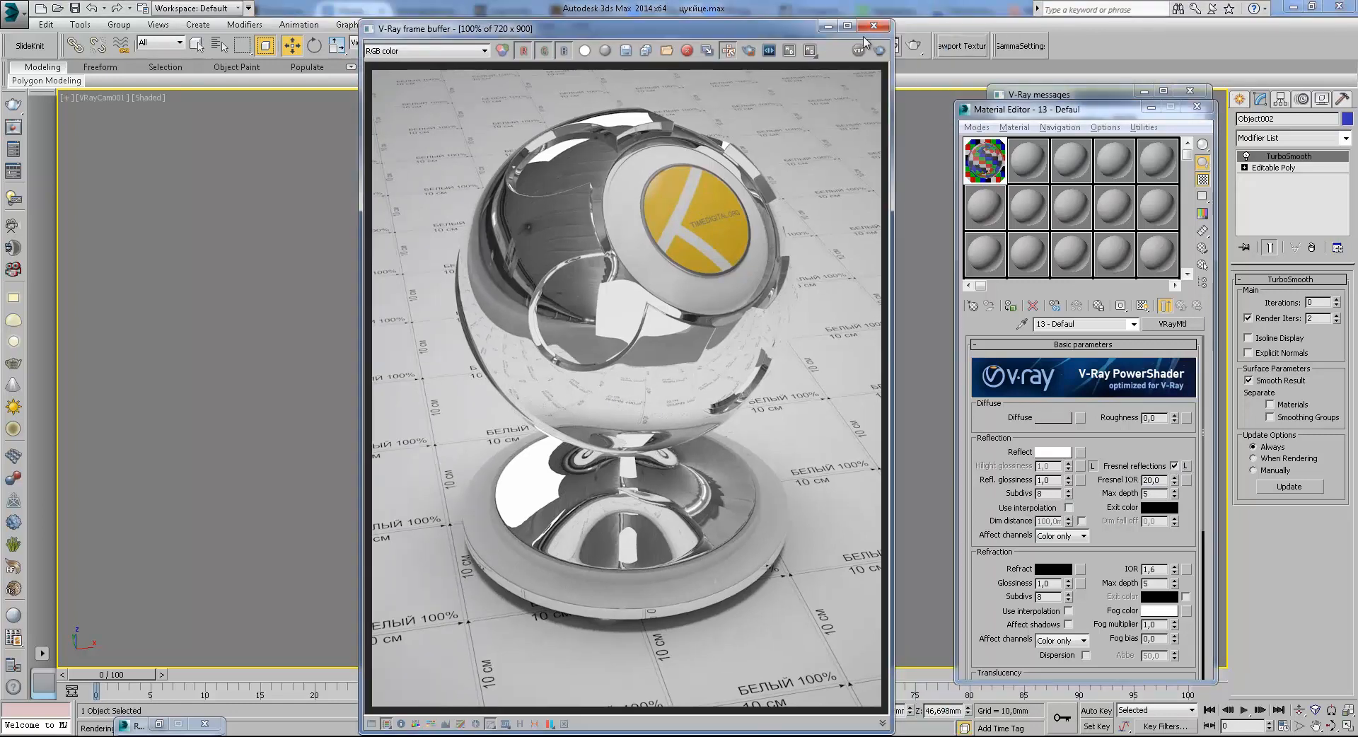
click(916, 46)
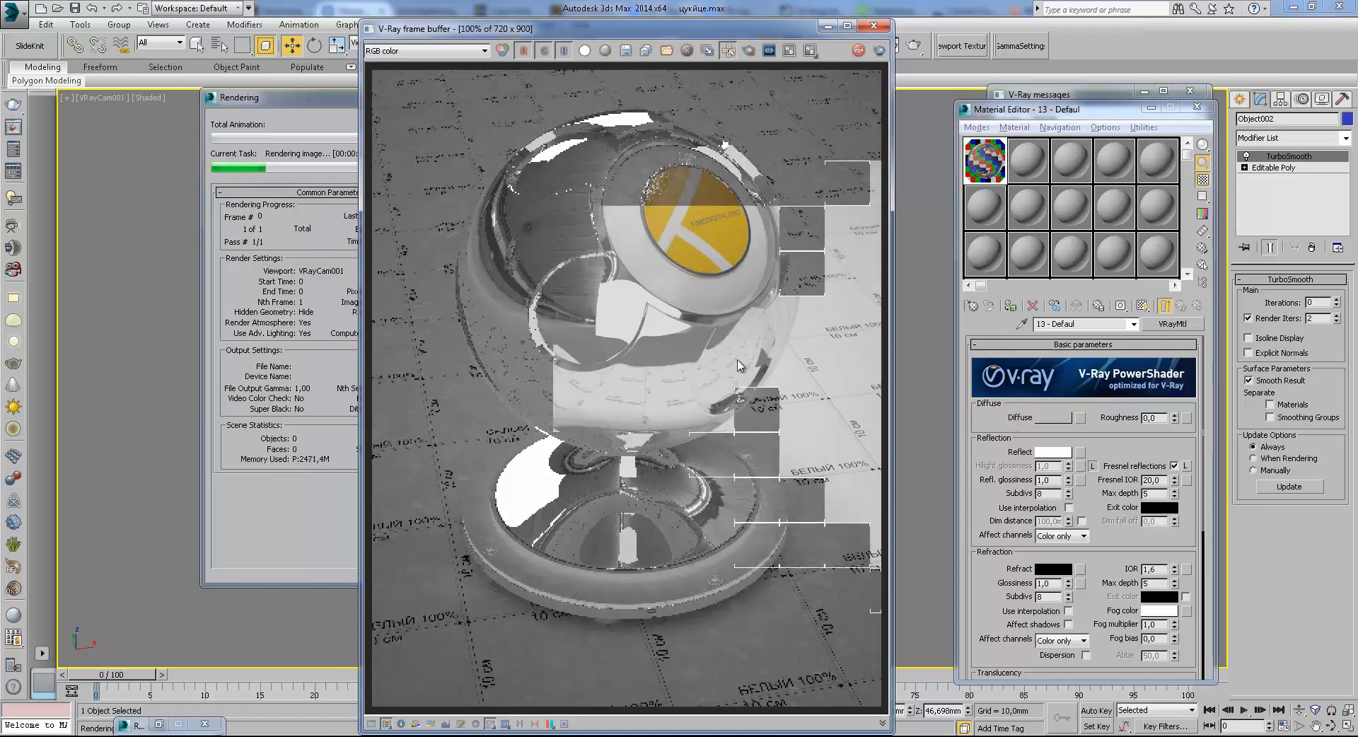
scroll(745, 362, up, 1)
scroll(778, 355, down, 1)
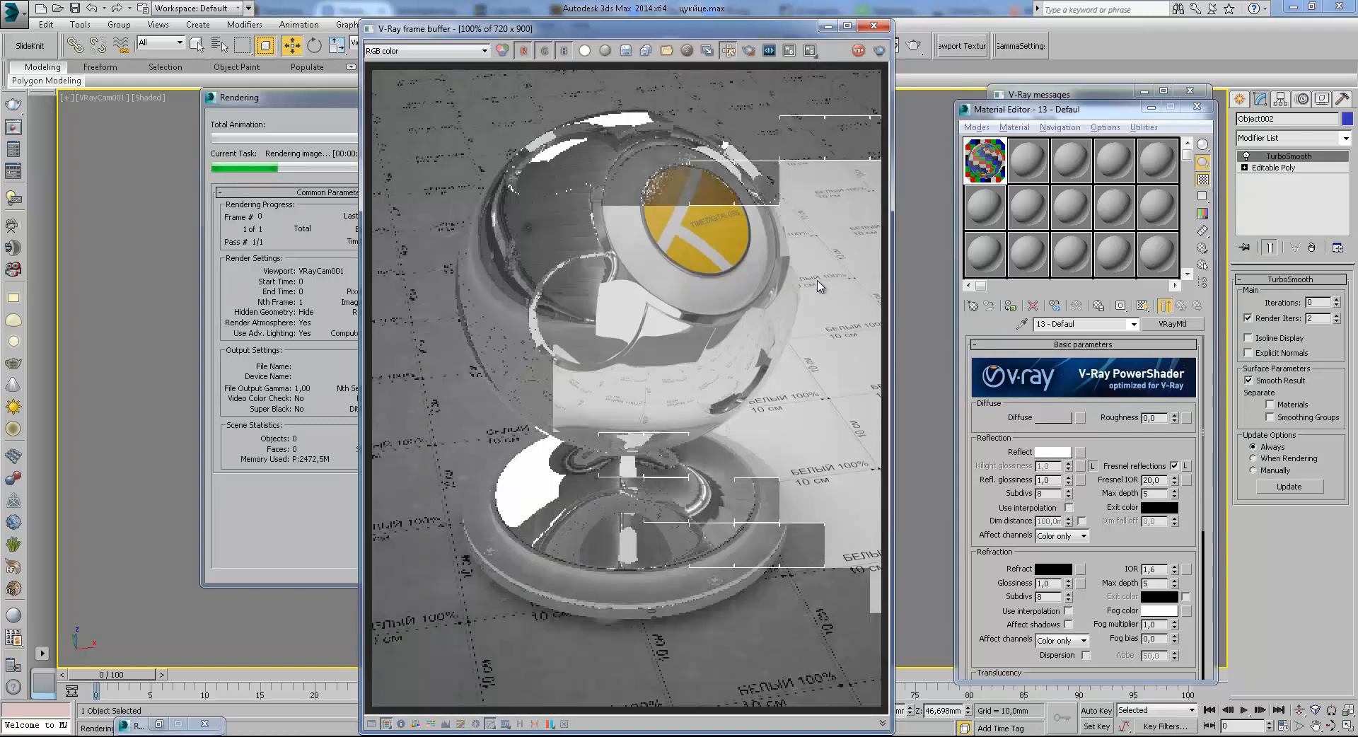
scroll(817, 294, up, 1)
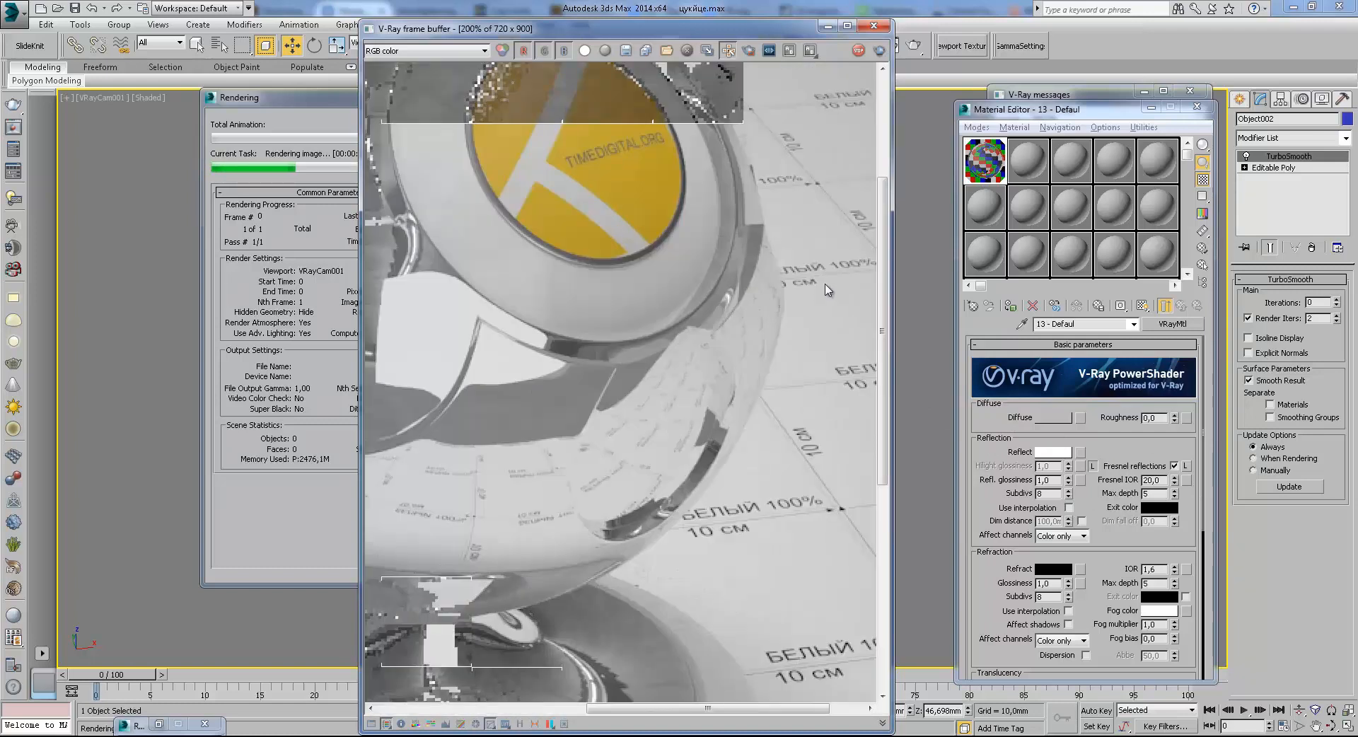
scroll(778, 435, down, 1)
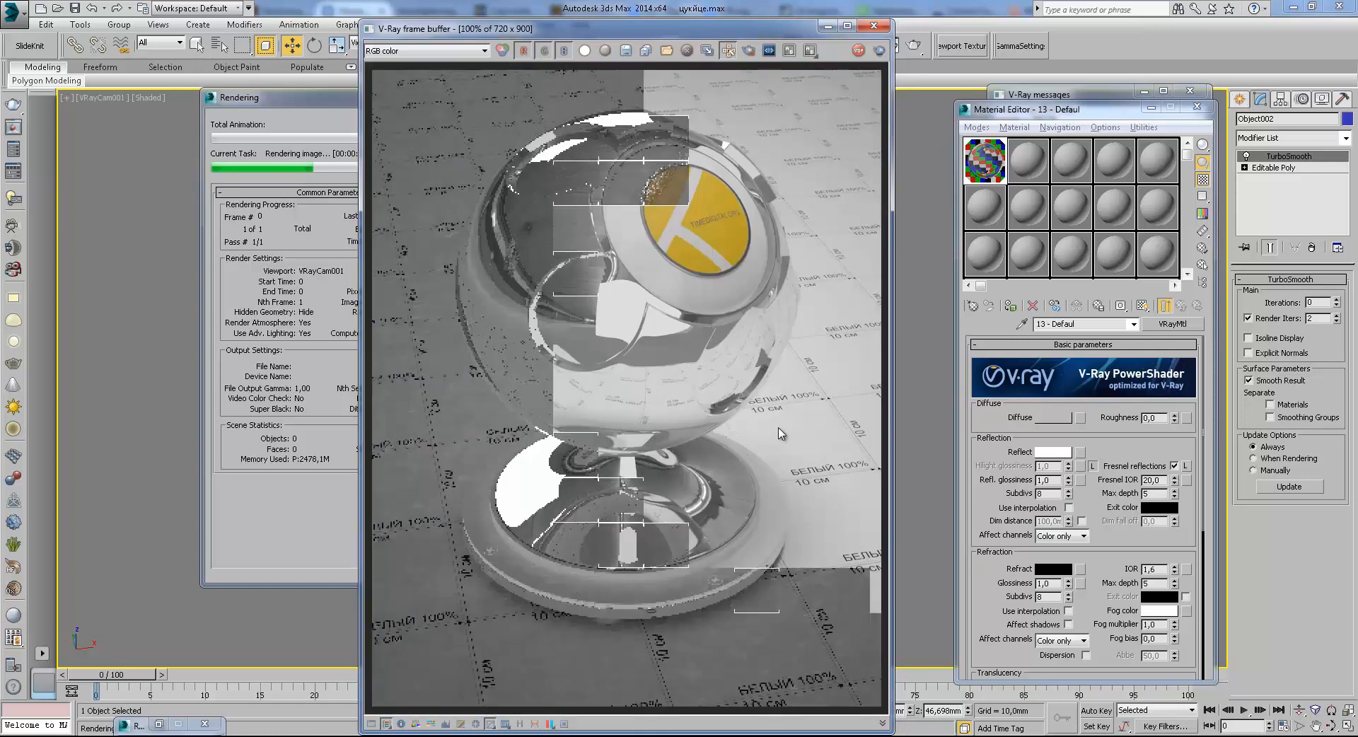
scroll(700, 272, up, 1)
scroll(647, 301, down, 1)
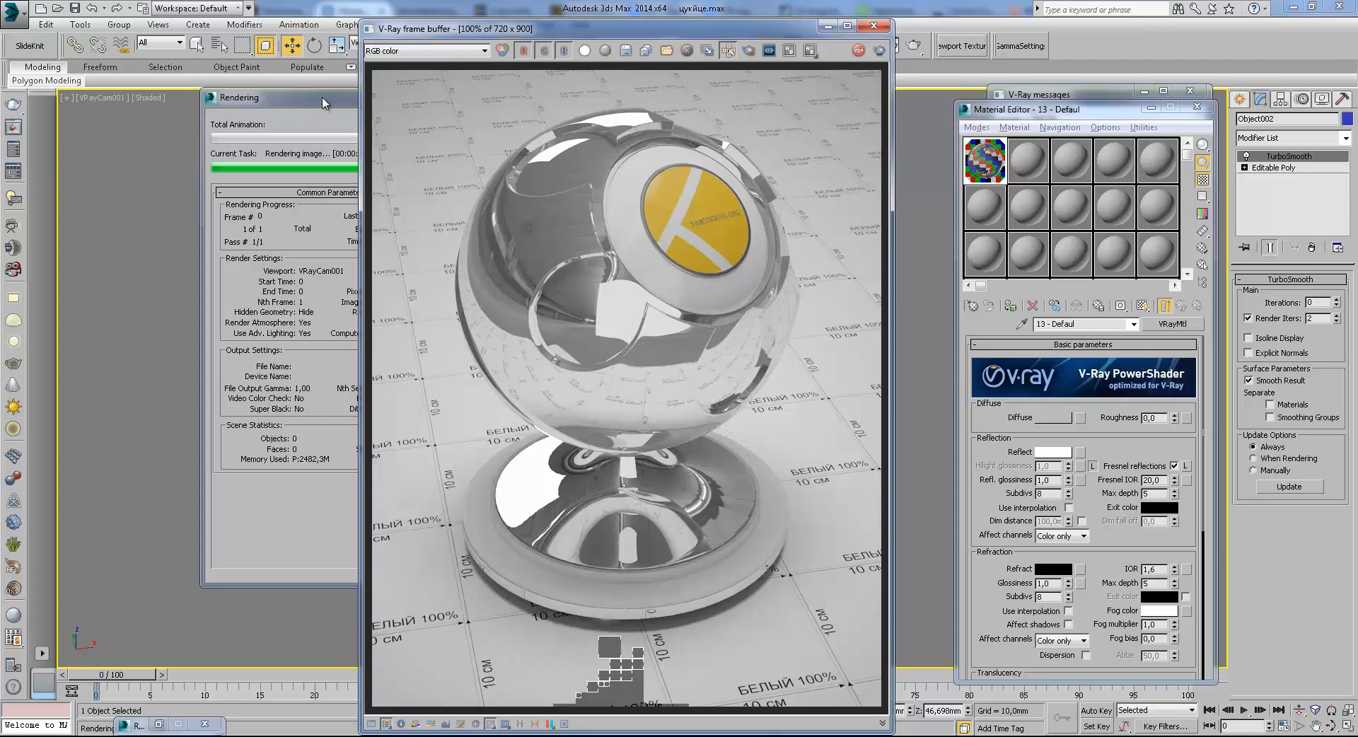
Set the ball material's Diffuse colour to black and Refl. glossiness to 0.83, and render to inspect the blurred reflections
click(1054, 417)
drag(497, 158, 431, 158)
click(520, 208)
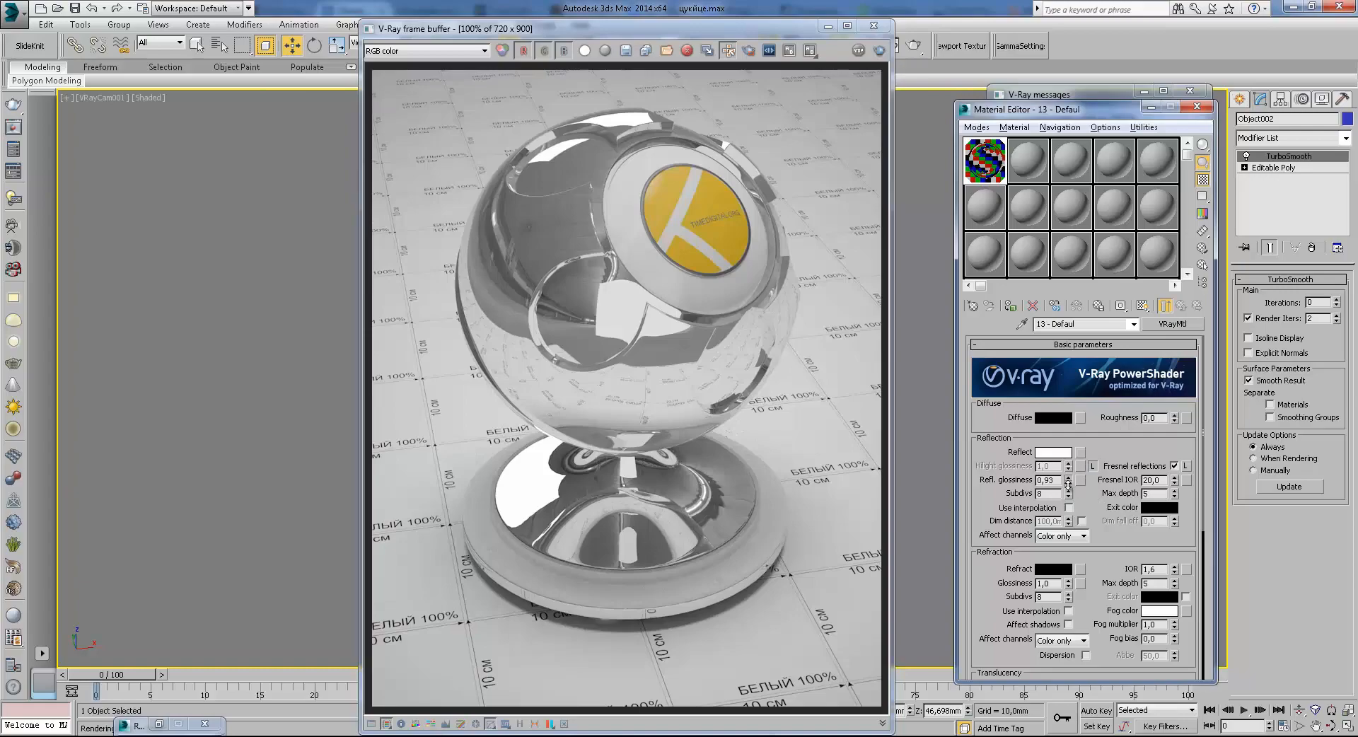
click(914, 45)
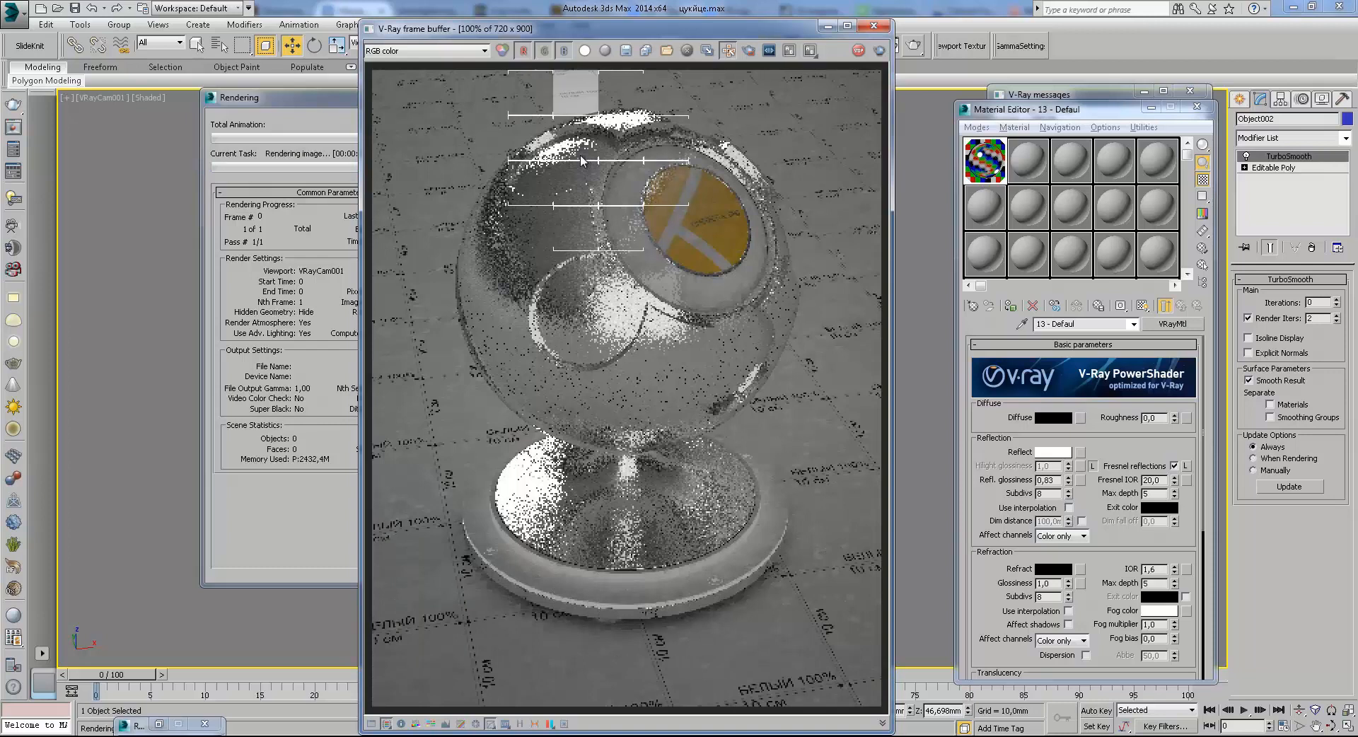
scroll(575, 170, up, 2)
scroll(583, 180, down, 2)
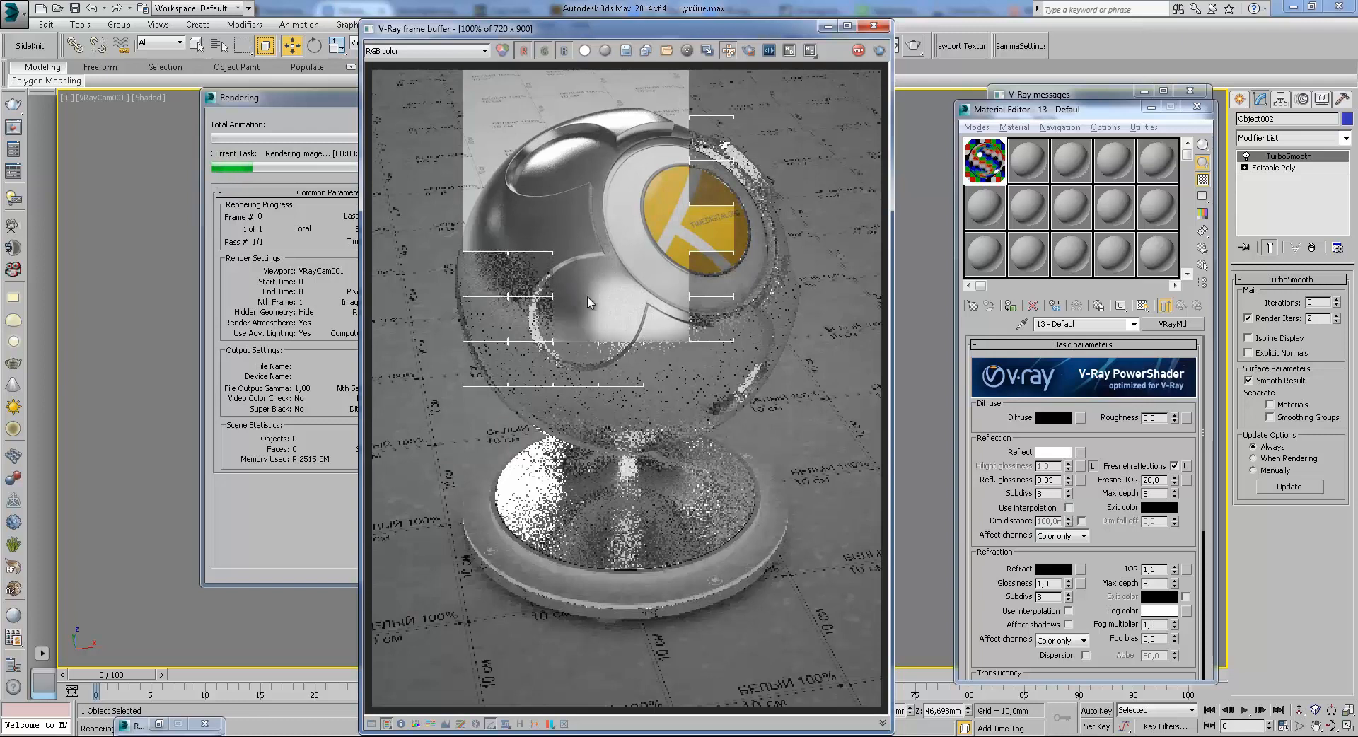
Cancel the running render and close the V-Ray frame buffer
click(332, 121)
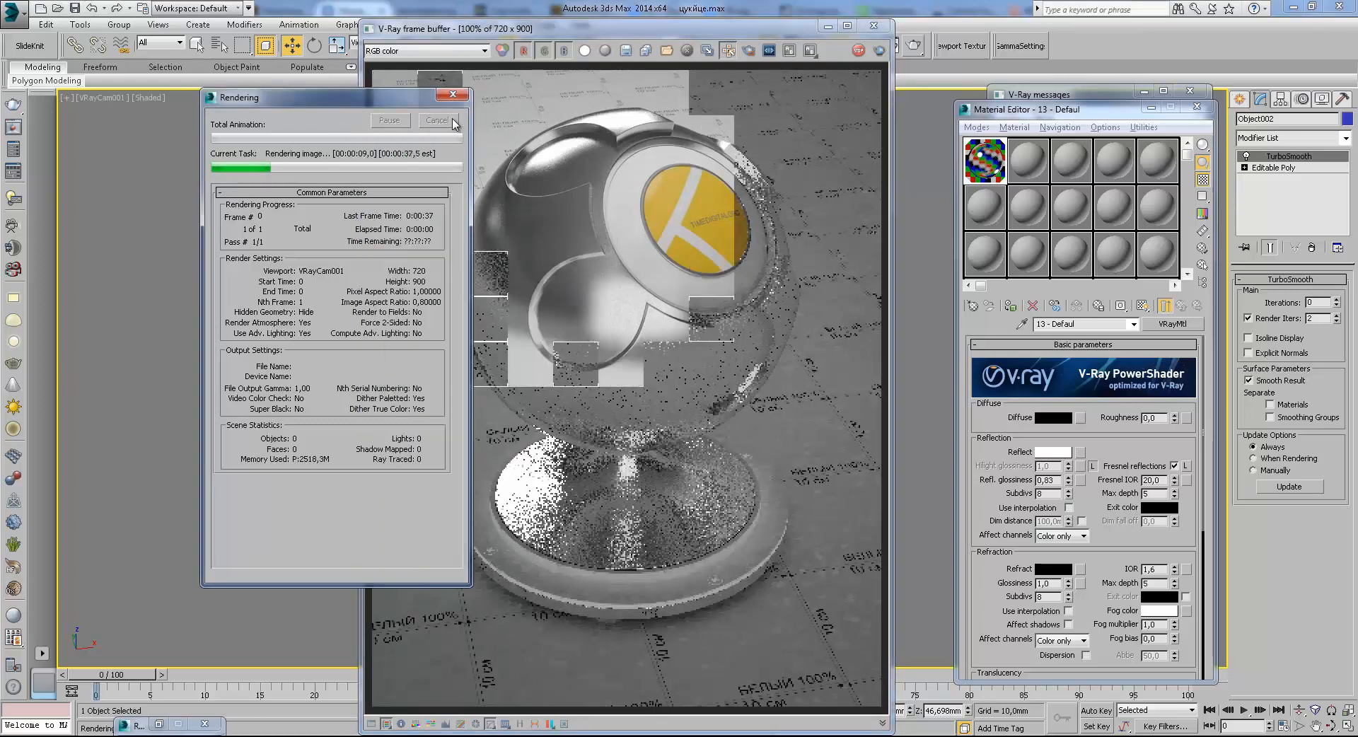
click(453, 122)
click(880, 29)
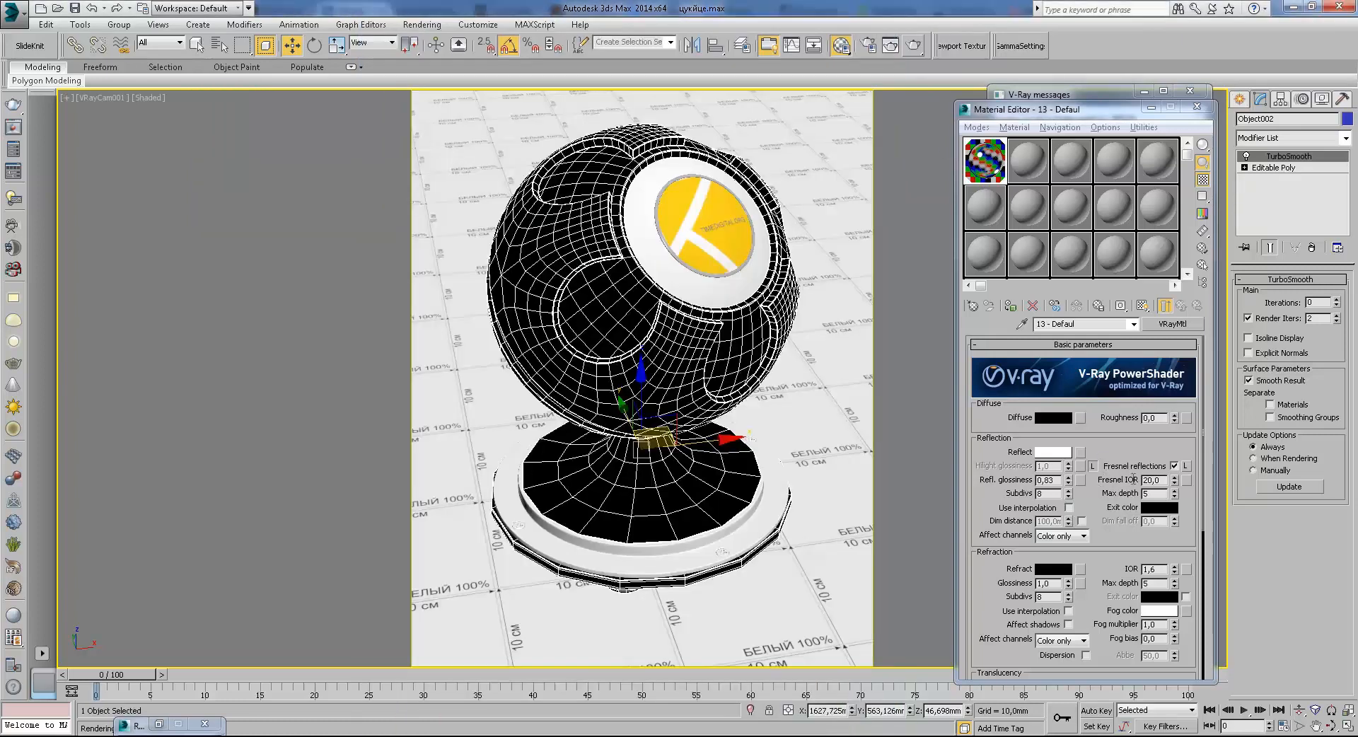
Disable Fresnel reflections on the ball material and set its Reflect colour to a light neutral grey
click(1174, 466)
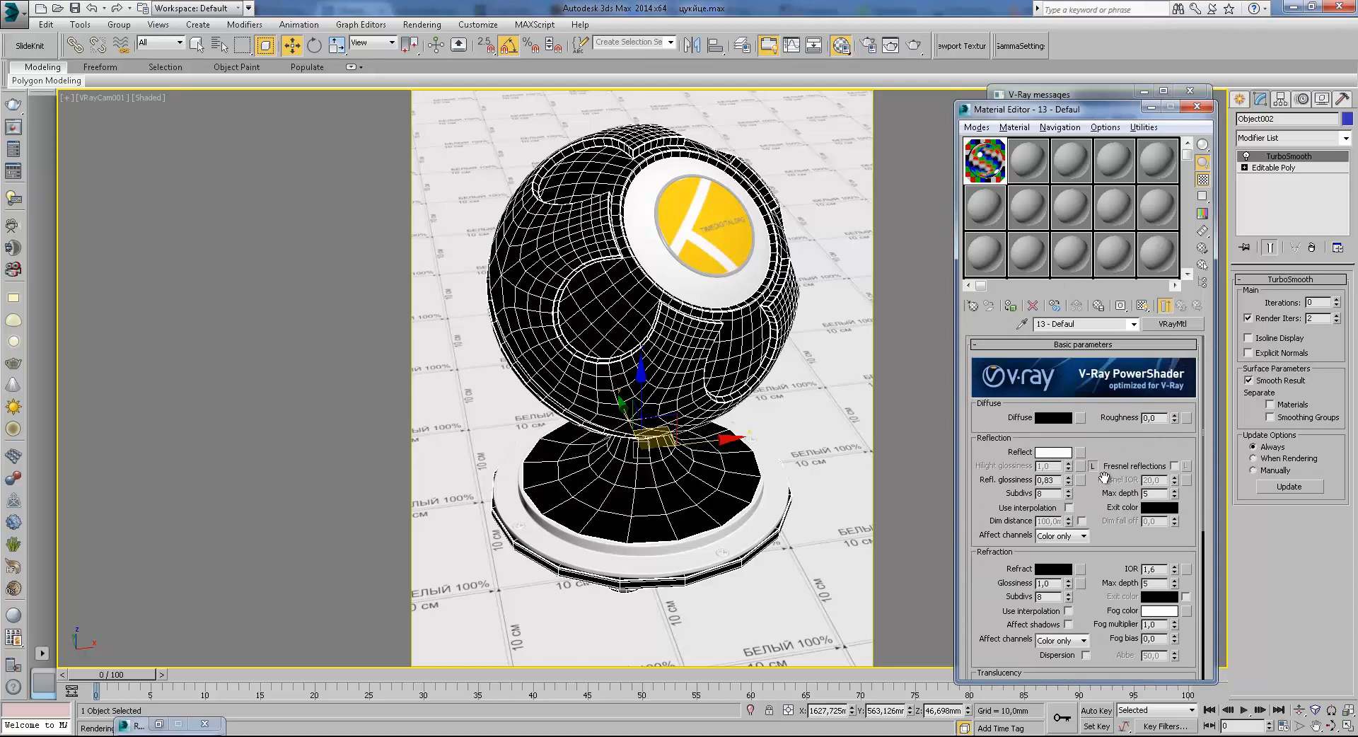
click(1061, 455)
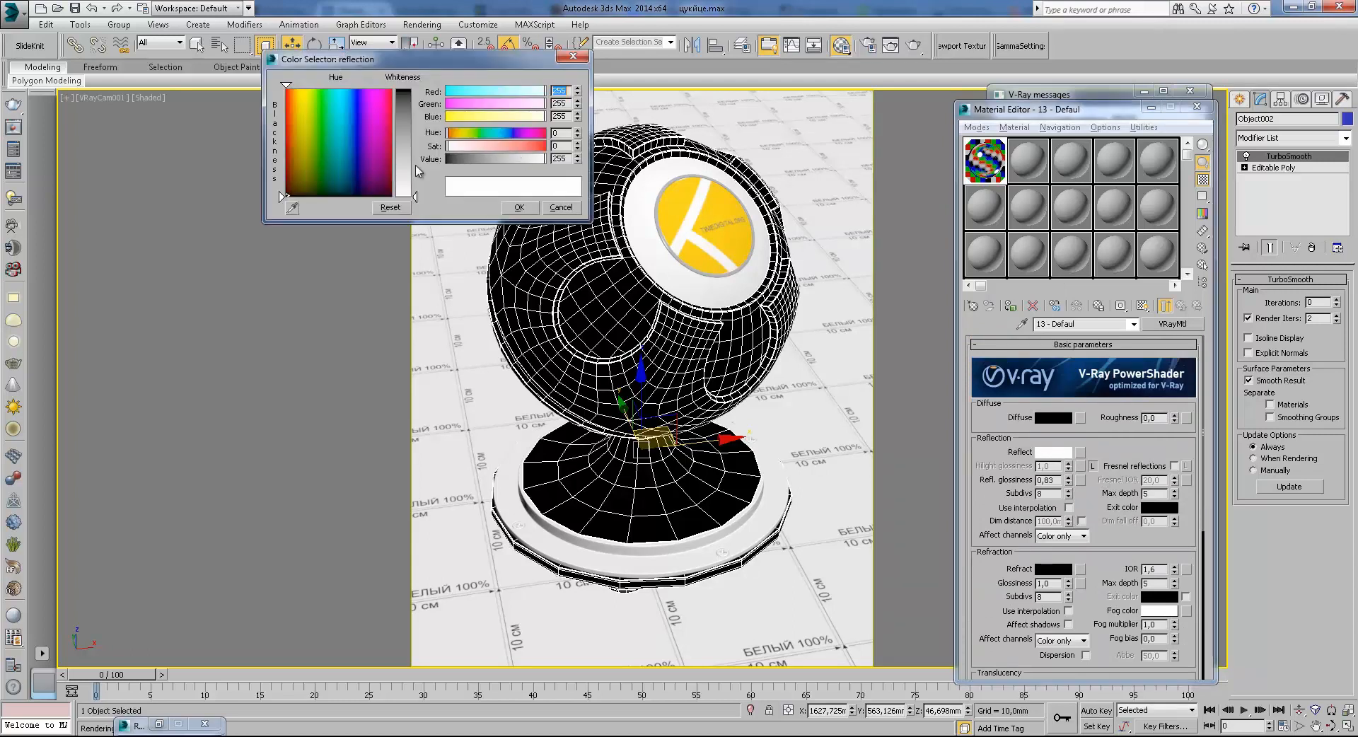
click(418, 117)
click(518, 207)
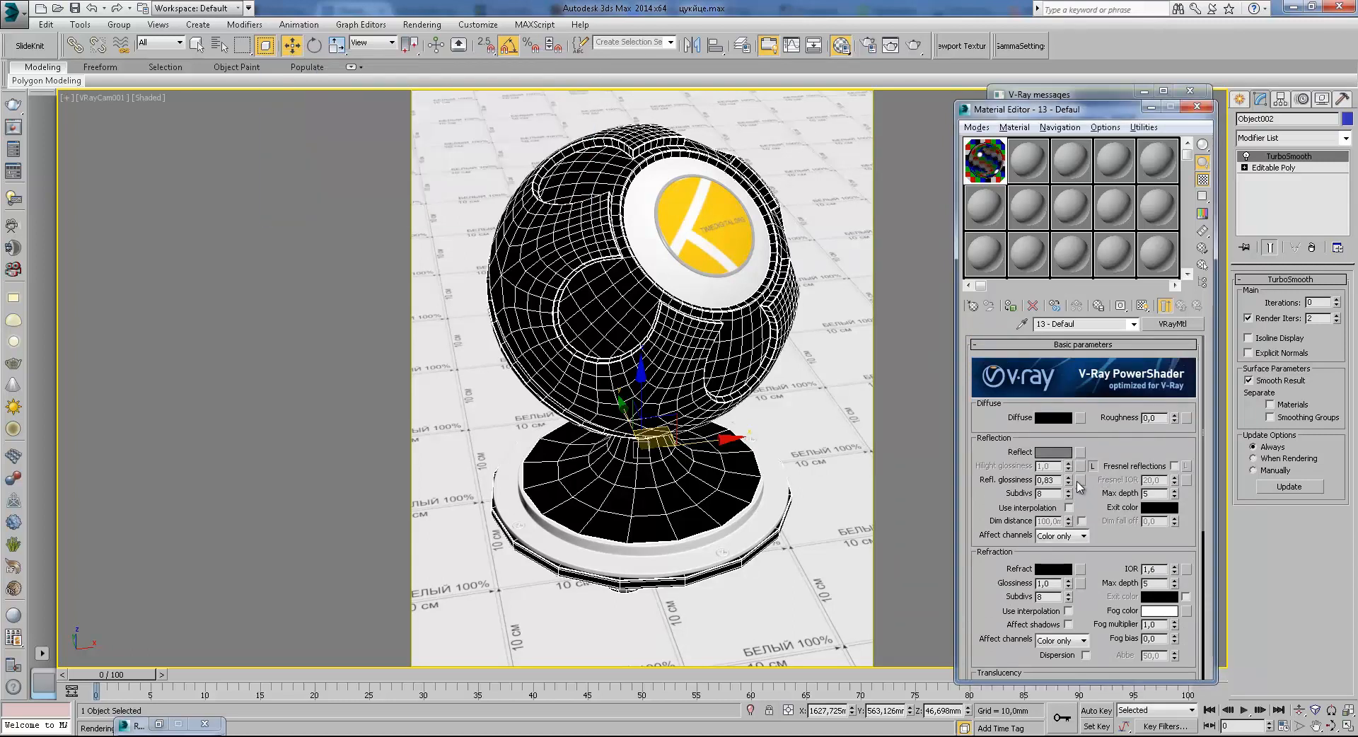
click(1052, 452)
drag(407, 137, 407, 169)
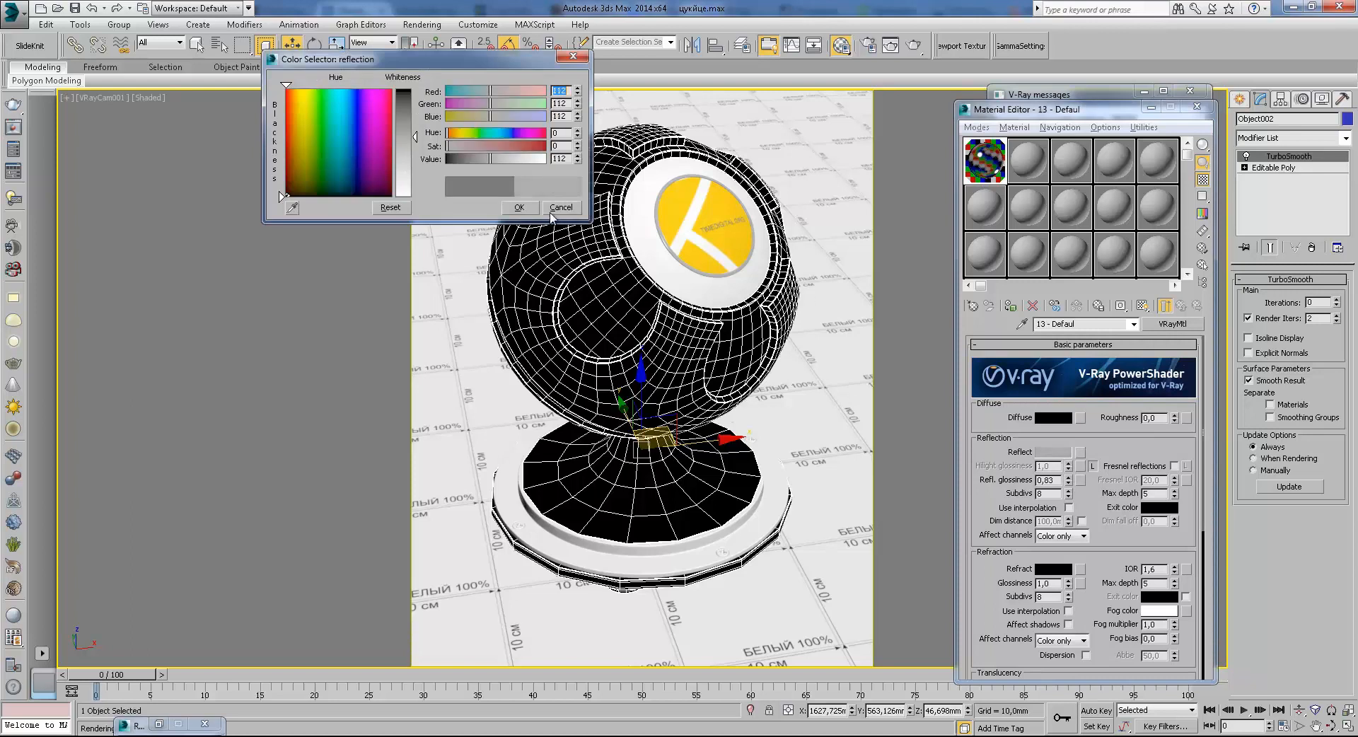
click(518, 208)
Set Refl. glossiness to 1.0, unlock Hilight glossiness and set it to 0.7, set reflection Subdivs to 12, and render
drag(1071, 482, 1071, 398)
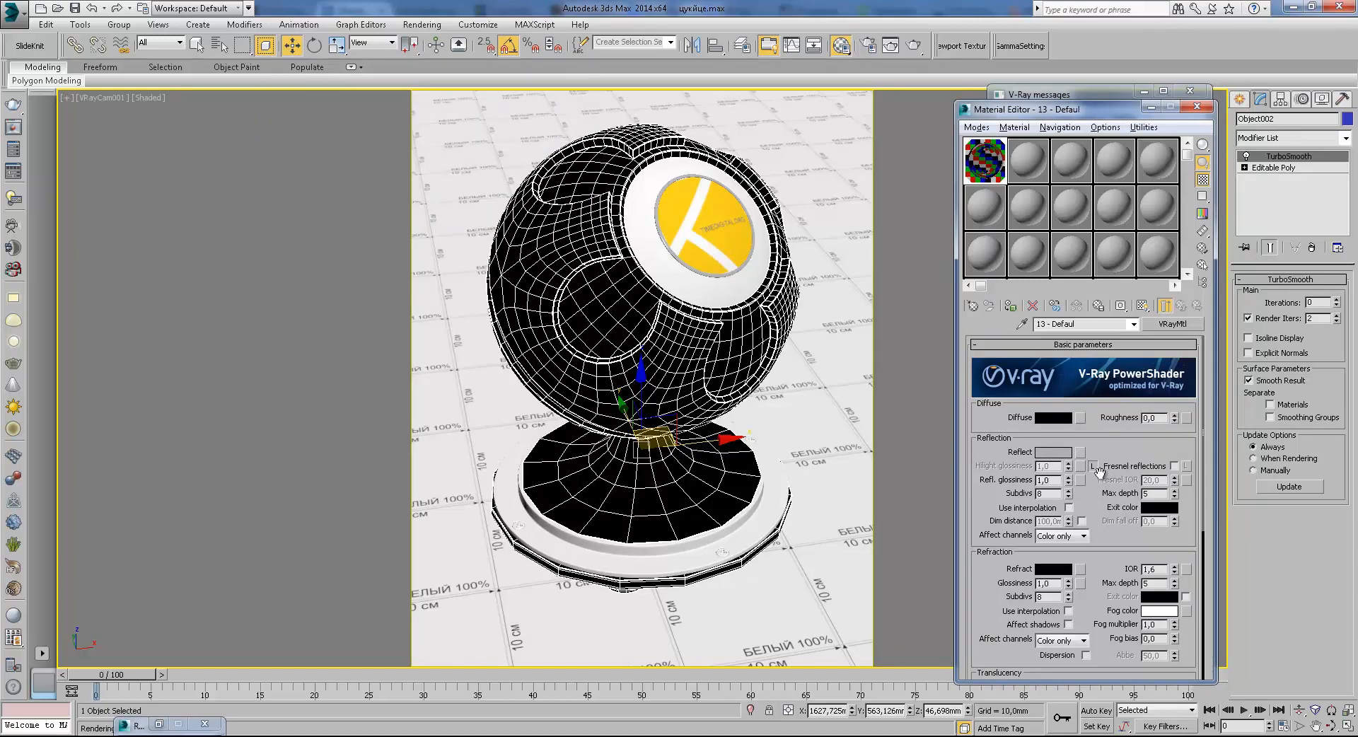
drag(1071, 467, 1073, 474)
click(912, 46)
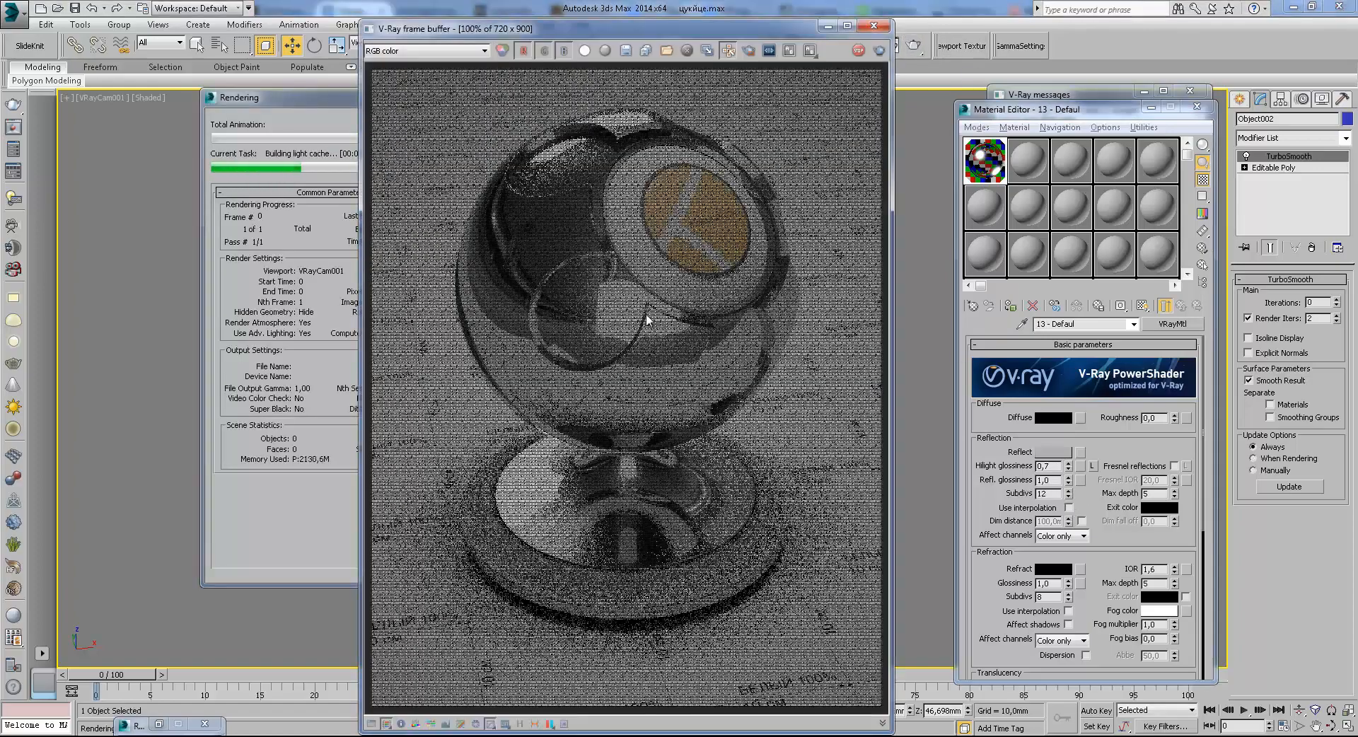
Examine the highlights and reflections on the upper ball and its middle up close while the image renders
scroll(542, 182, up, 1)
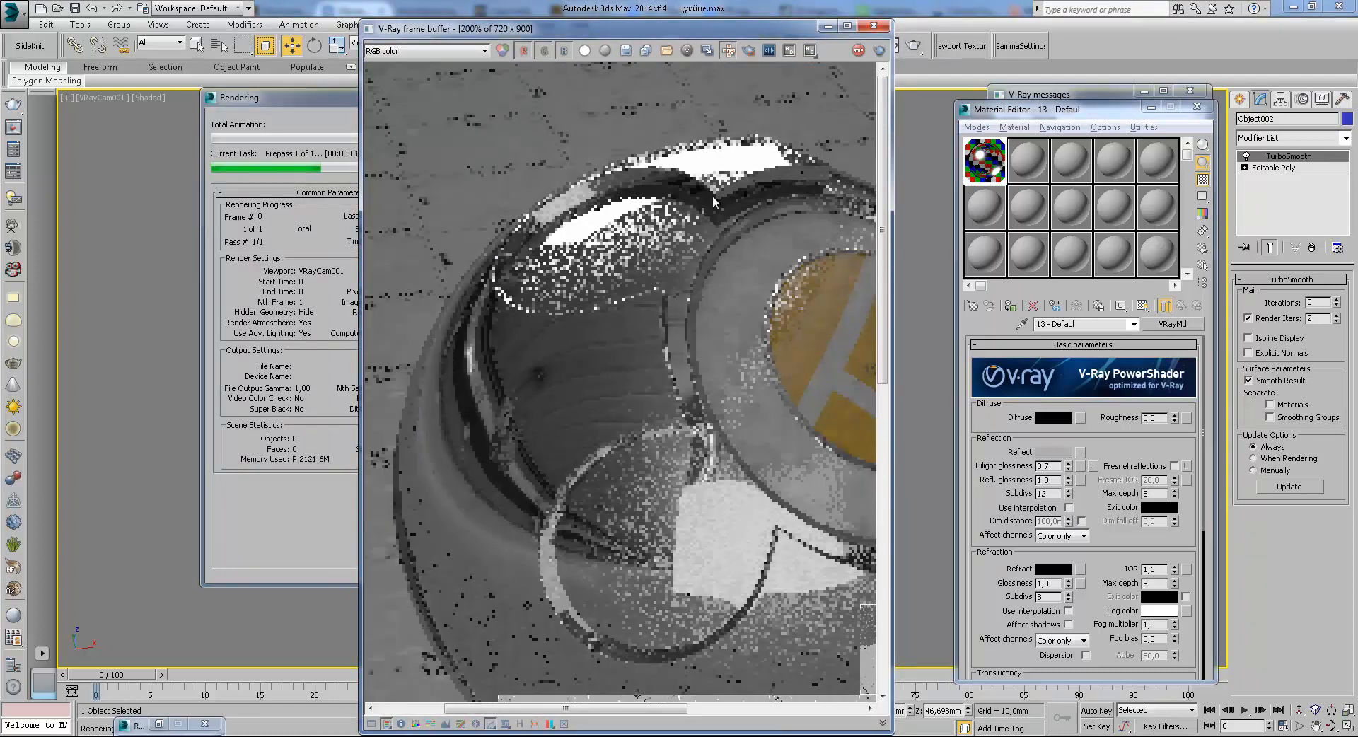
scroll(665, 206, down, 2)
scroll(576, 283, up, 1)
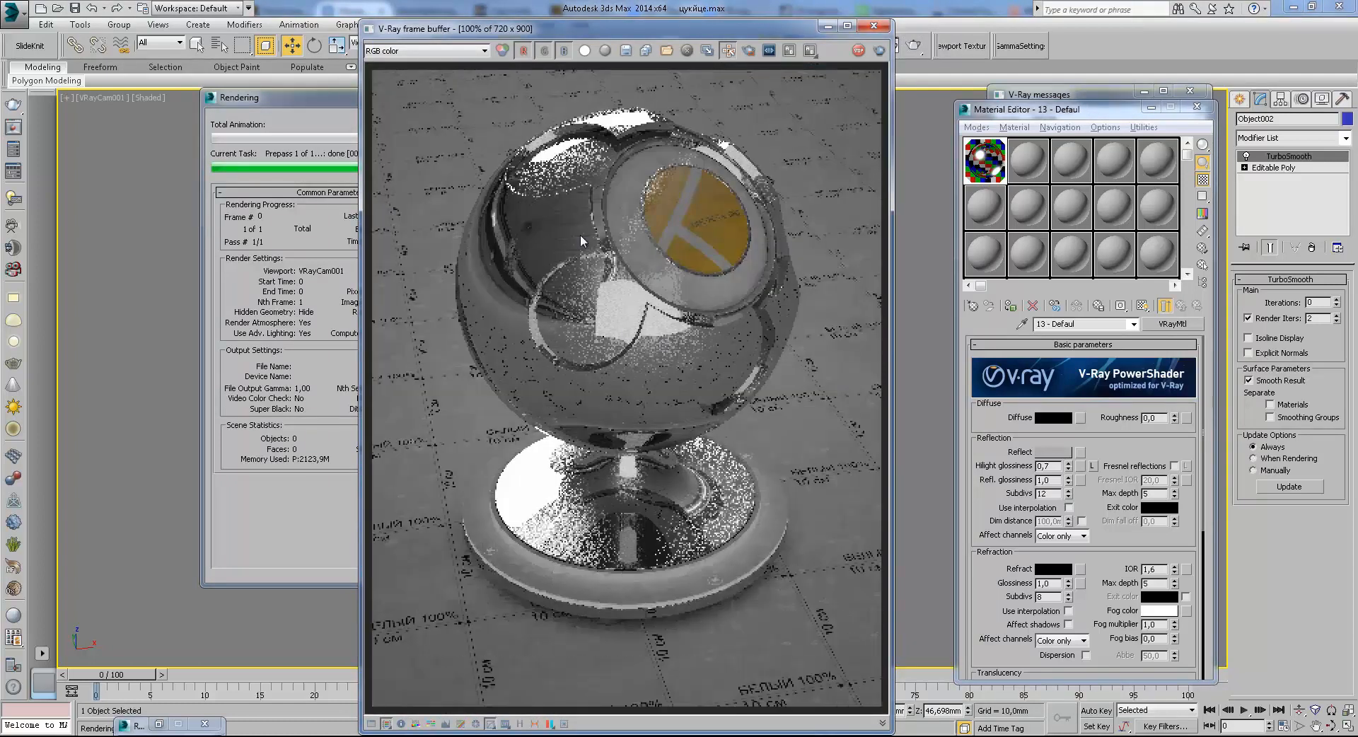
scroll(543, 168, up, 1)
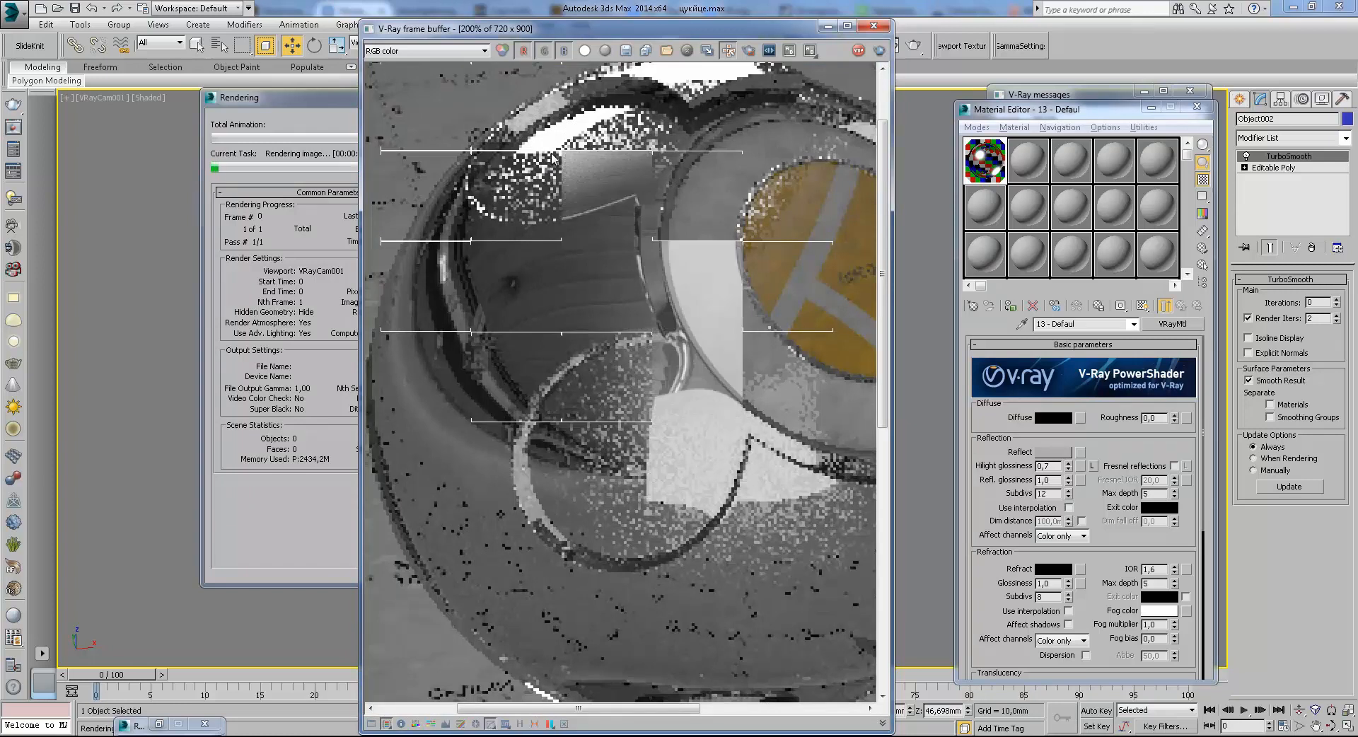
scroll(588, 145, up, 1)
scroll(564, 290, down, 1)
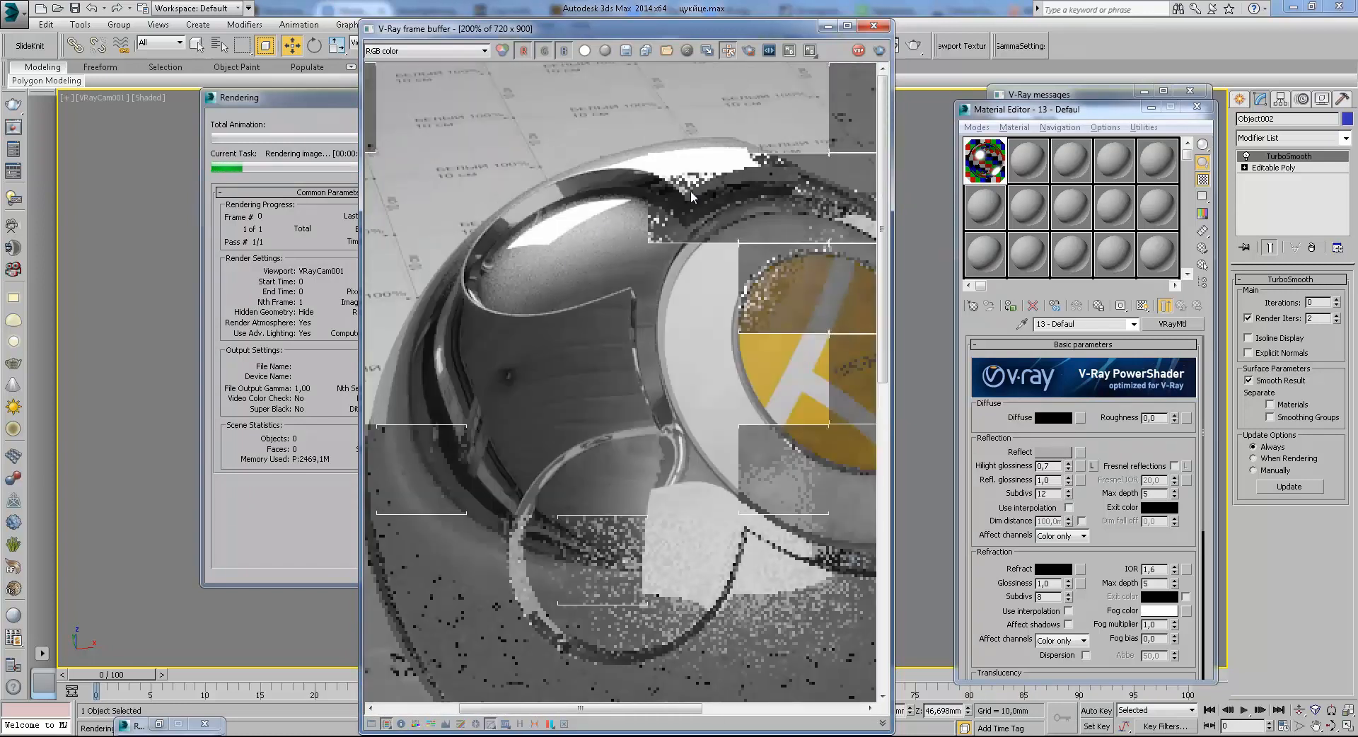
middle_drag(609, 360, 552, 185)
scroll(552, 186, down, 1)
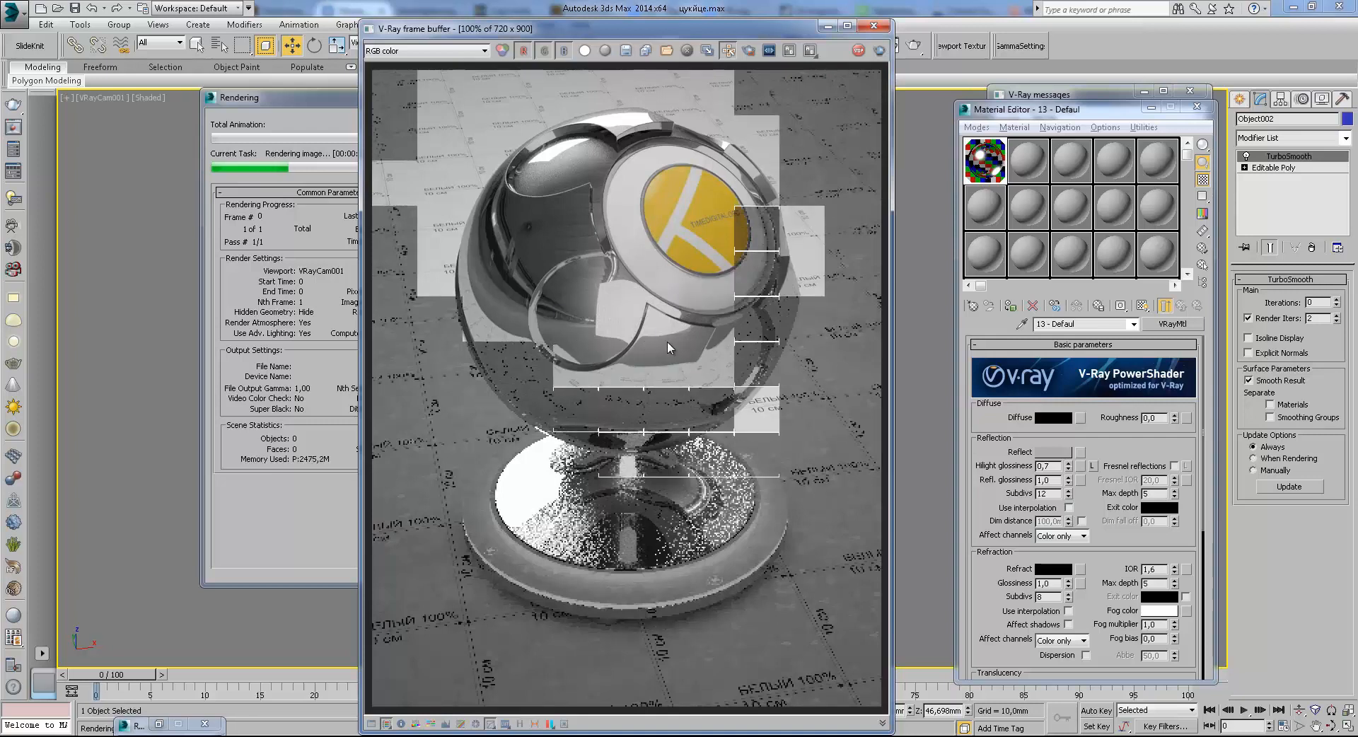
scroll(694, 337, up, 1)
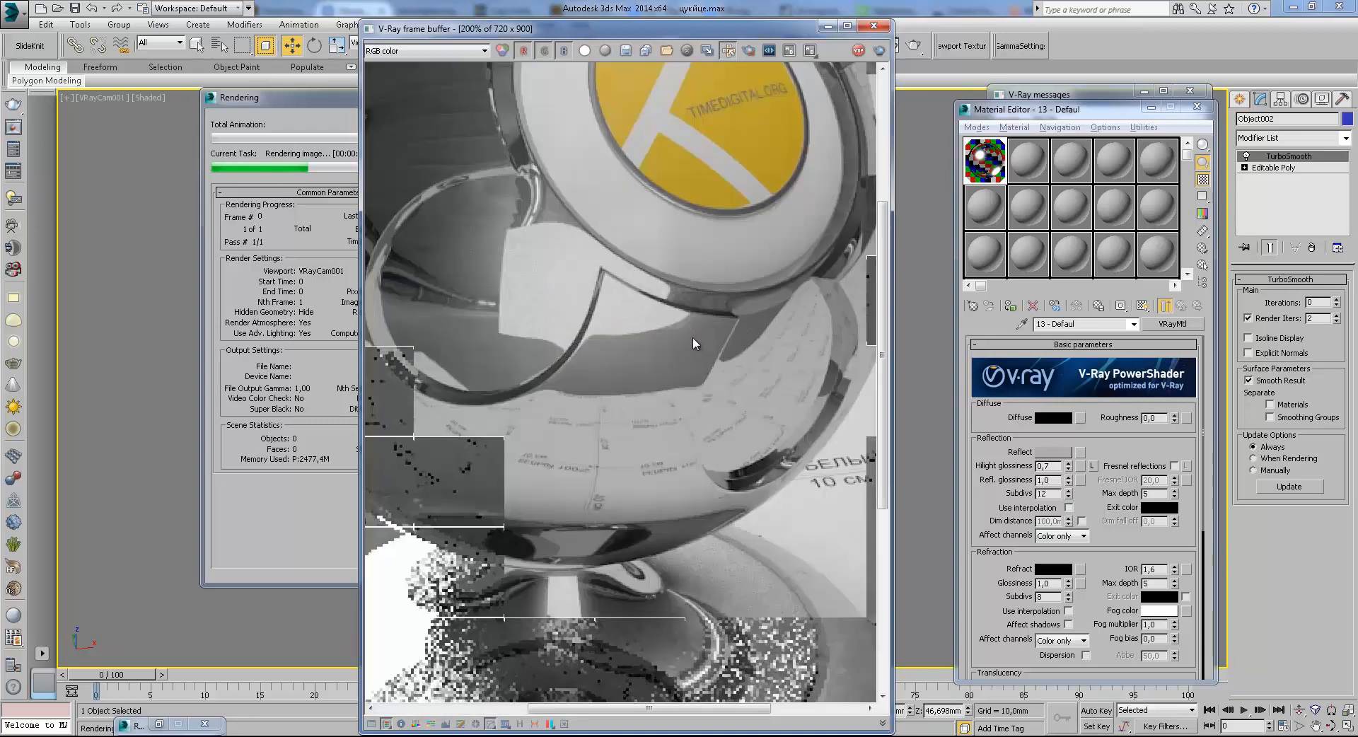
middle_drag(612, 414, 636, 364)
middle_drag(530, 243, 533, 211)
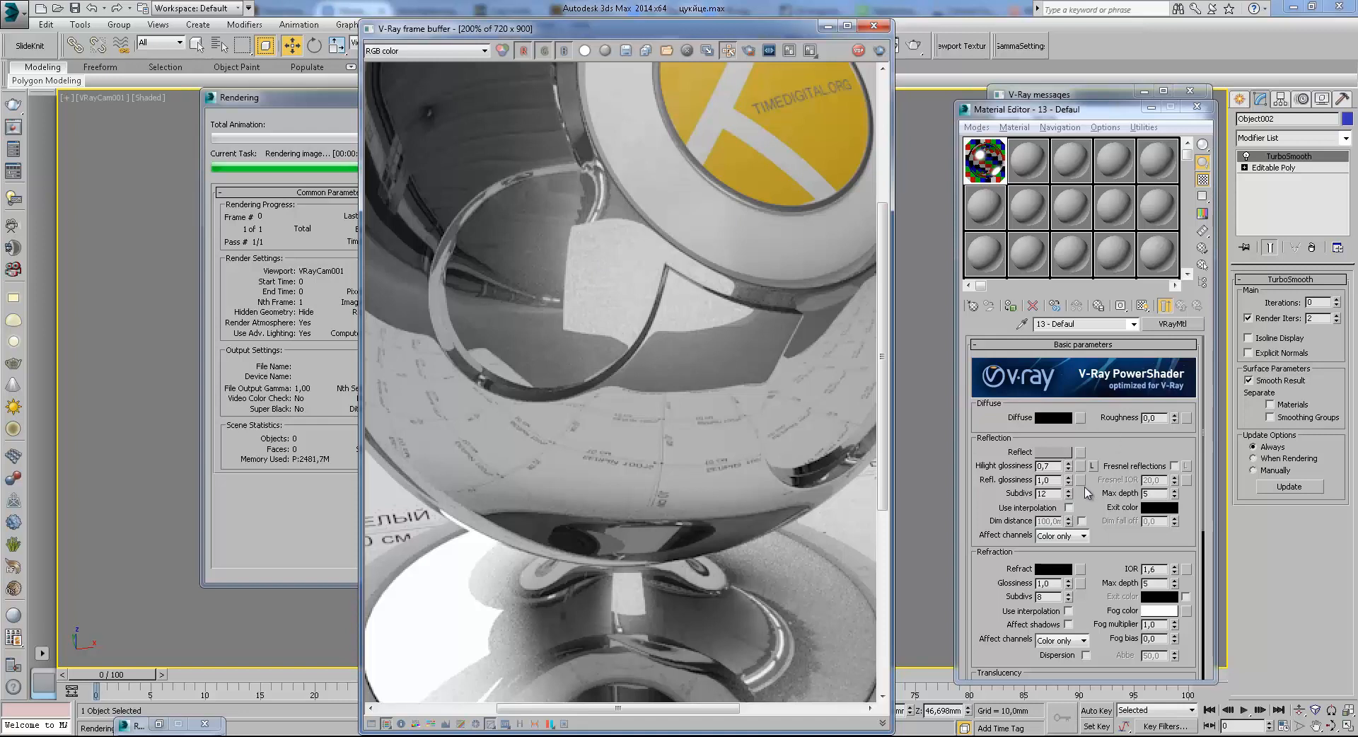
scroll(663, 335, down, 2)
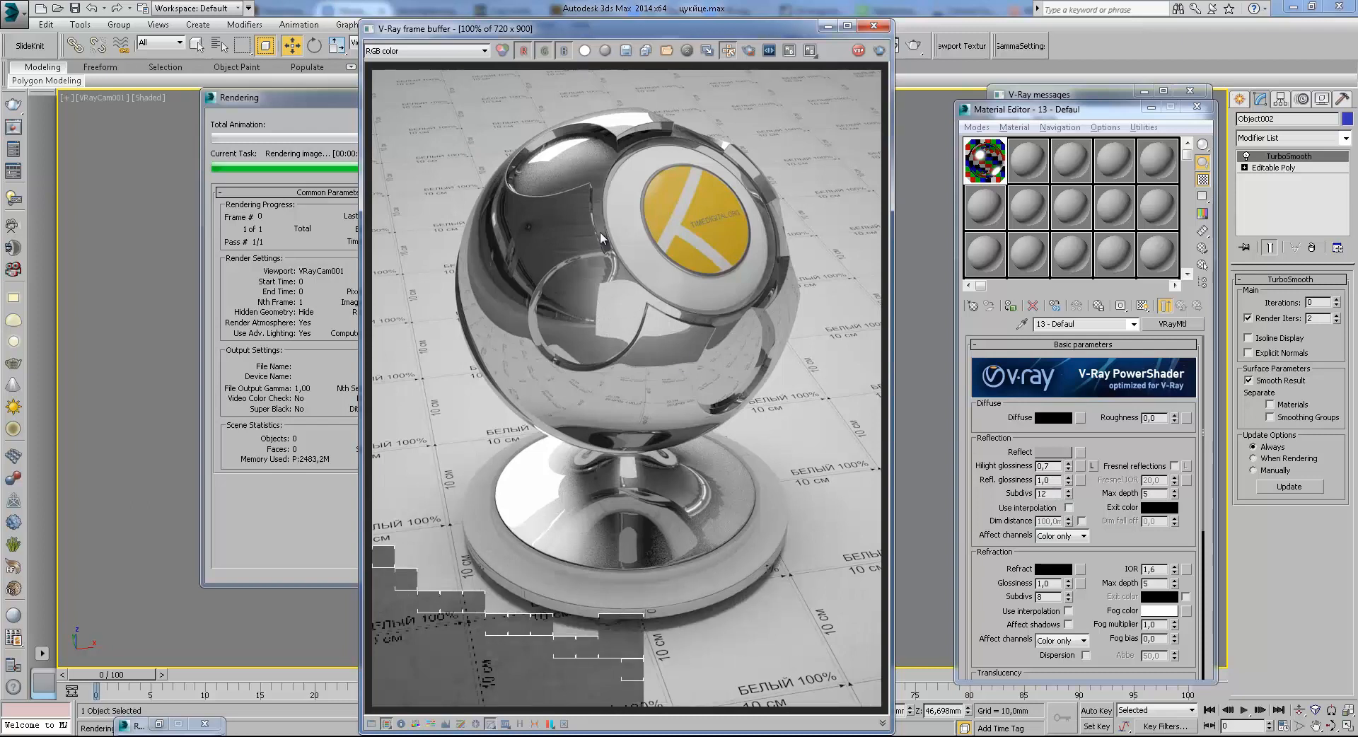
Examine the finished render up close, comparing reflections on the stand's base with those on the ball's upper part
scroll(690, 409, up, 2)
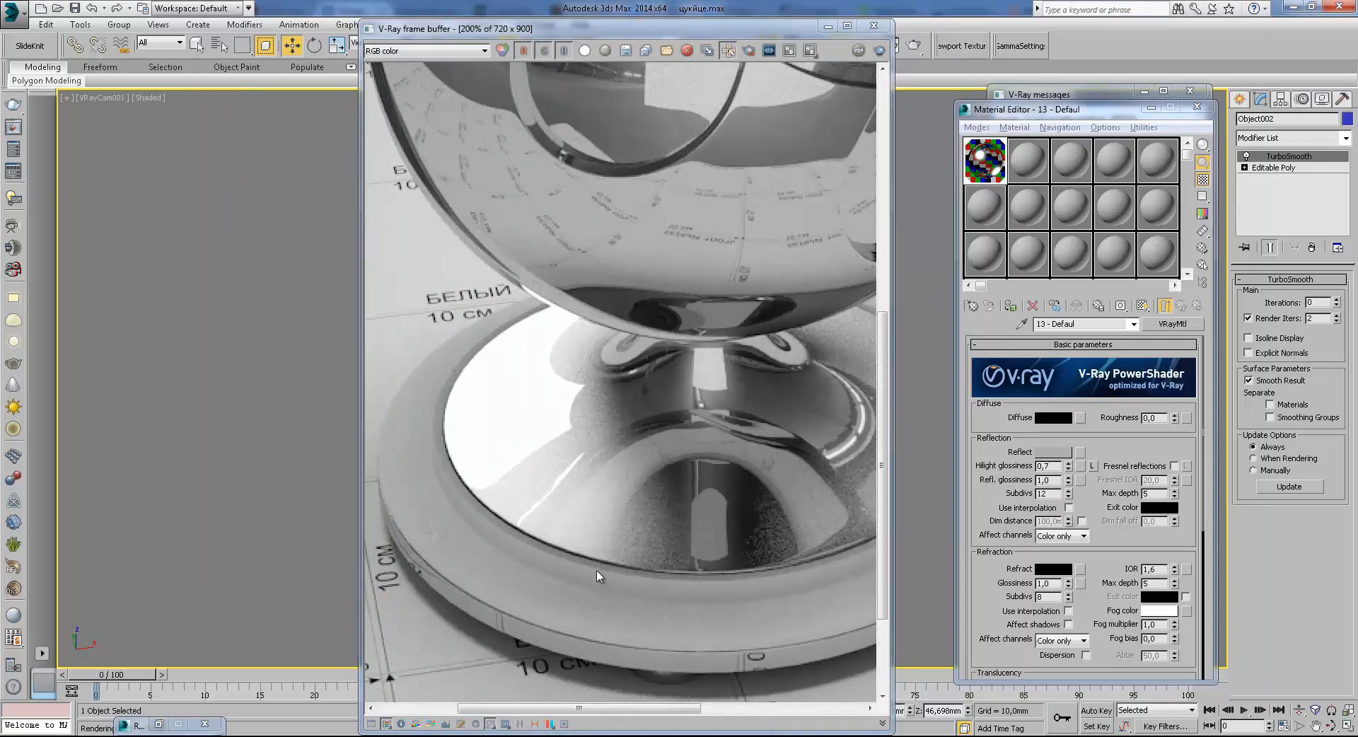
middle_drag(762, 408, 563, 418)
scroll(668, 383, down, 2)
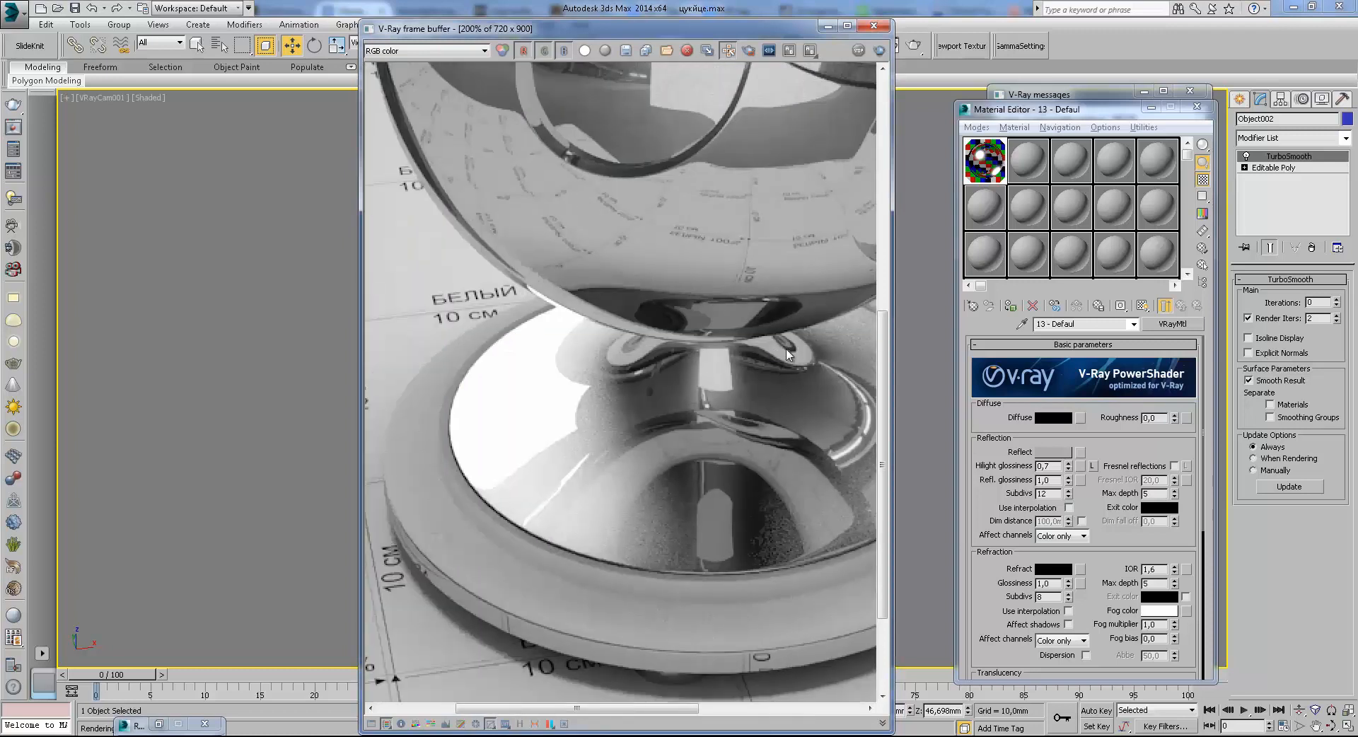
scroll(651, 447, up, 2)
middle_drag(650, 447, 585, 308)
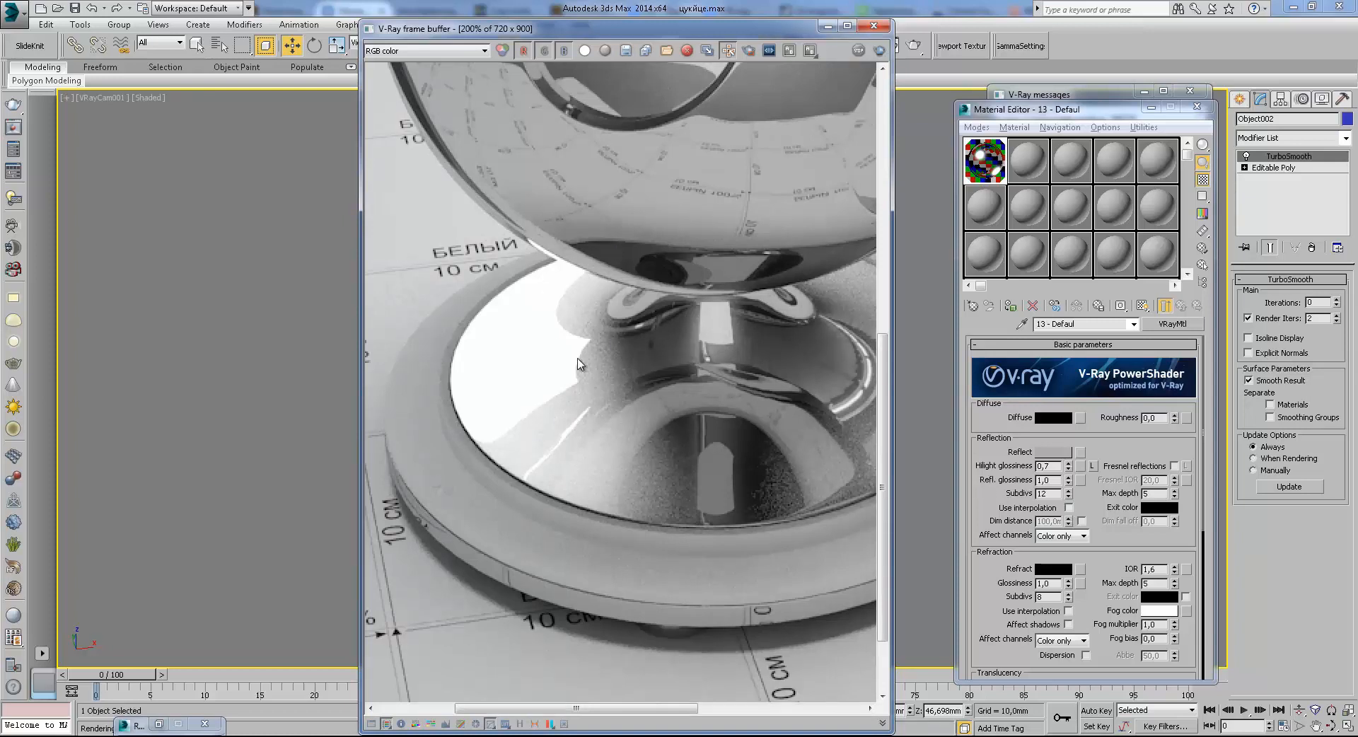
scroll(578, 365, down, 1)
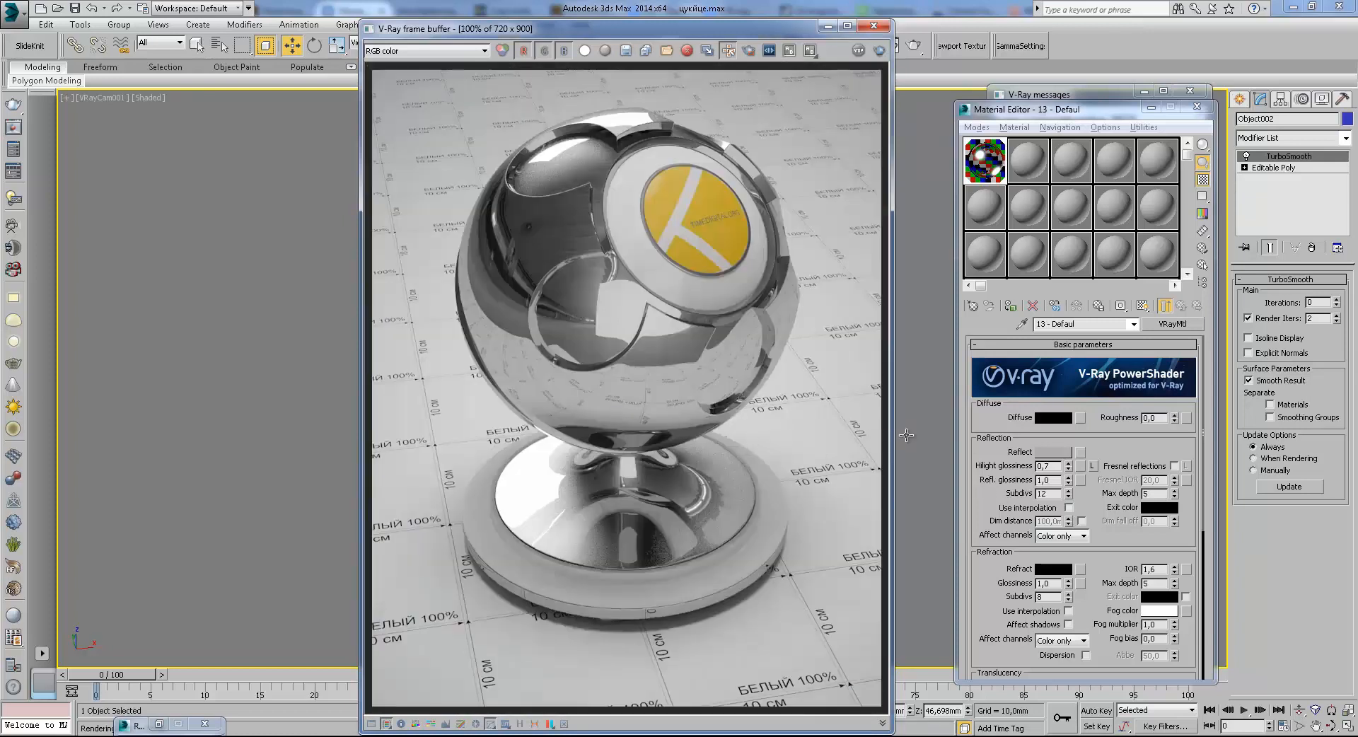
scroll(606, 330, up, 1)
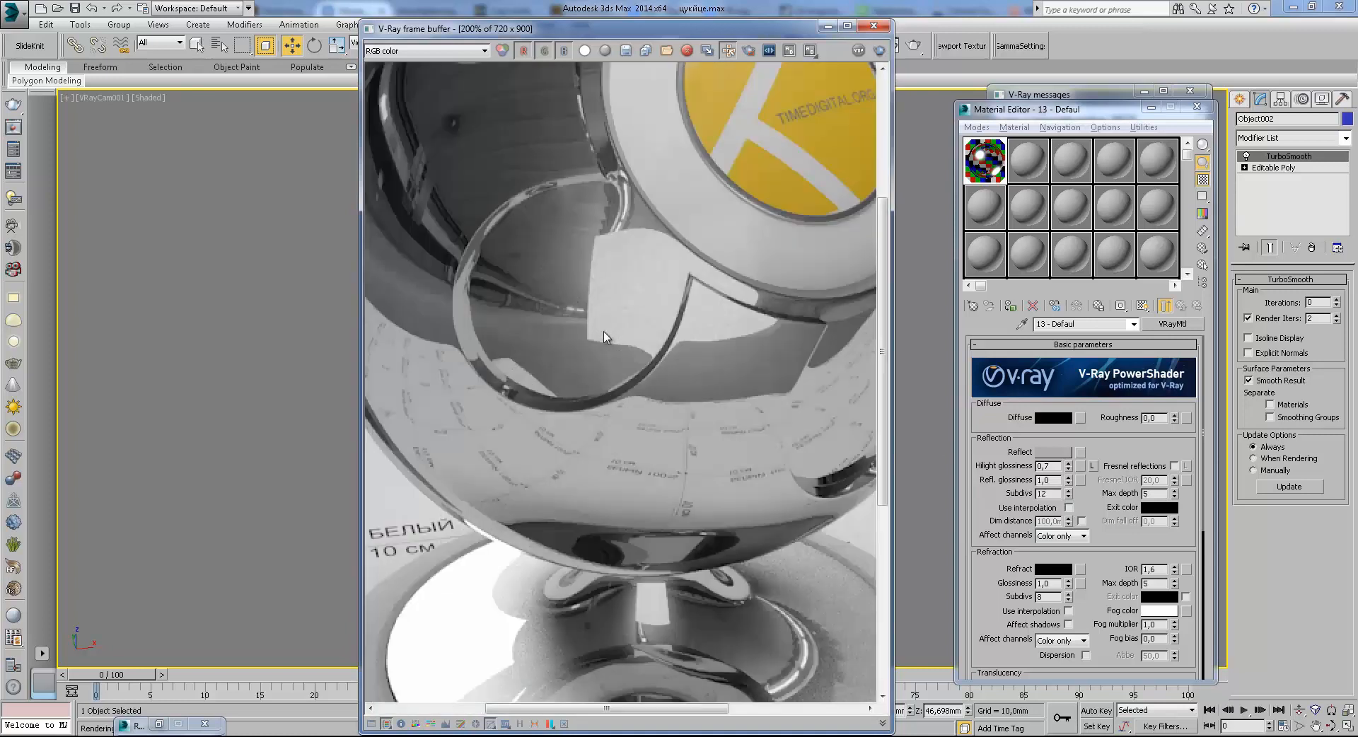
middle_drag(540, 225, 599, 461)
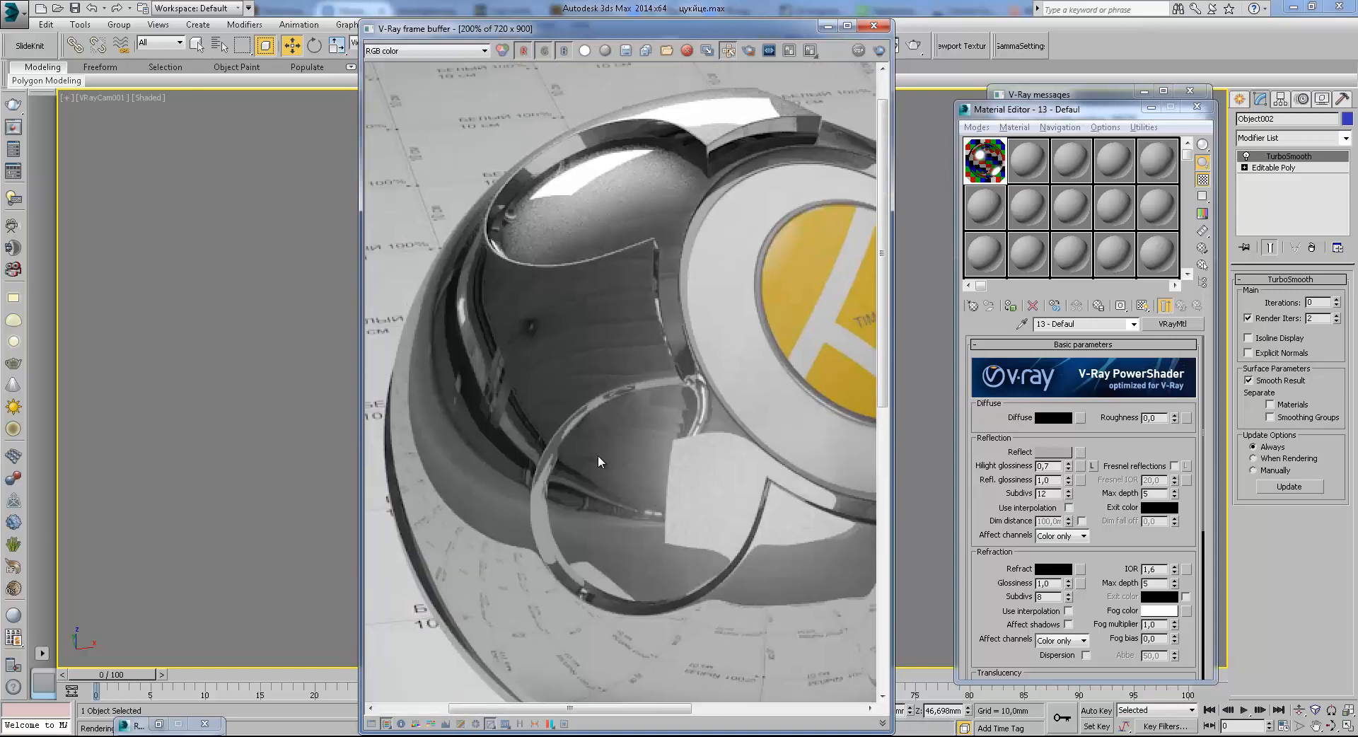
Set the reflection Subdivs to 50 and render only a region around the ball's upper highlight
double_click(1058, 494)
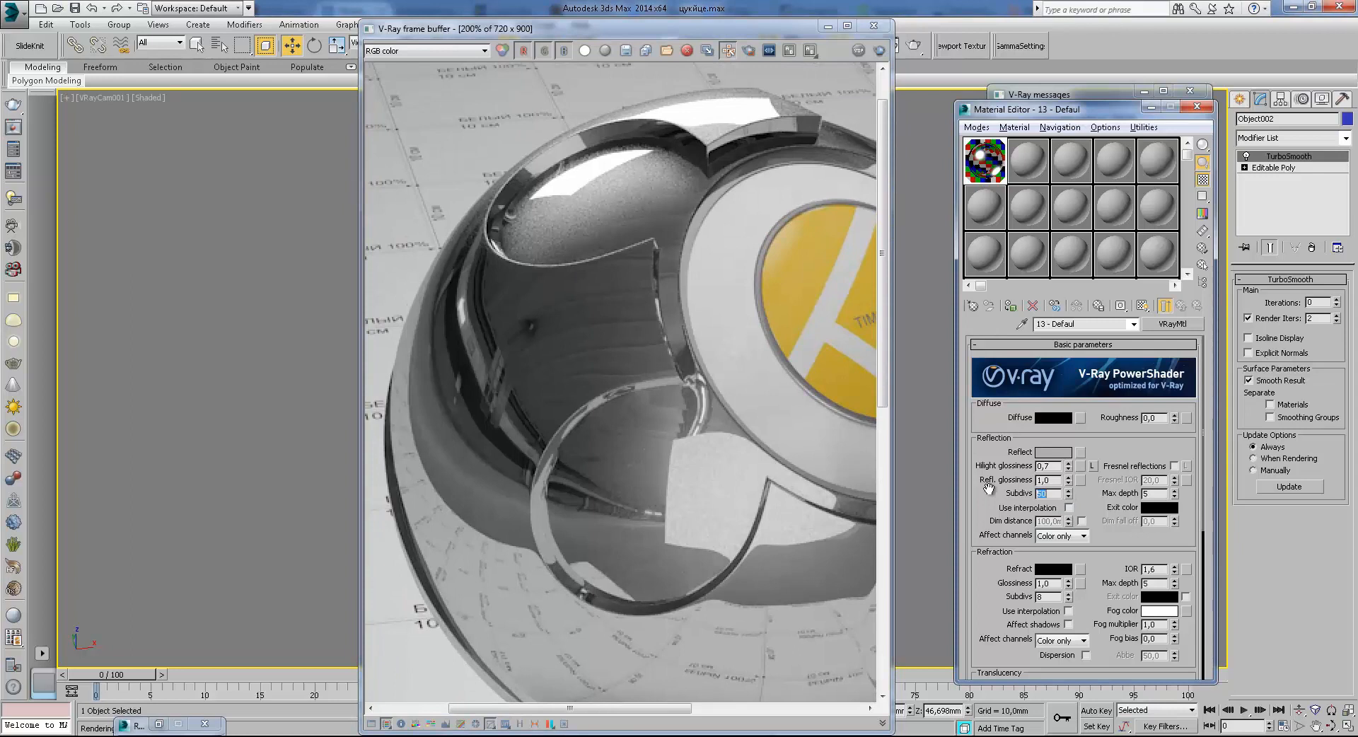
click(1046, 88)
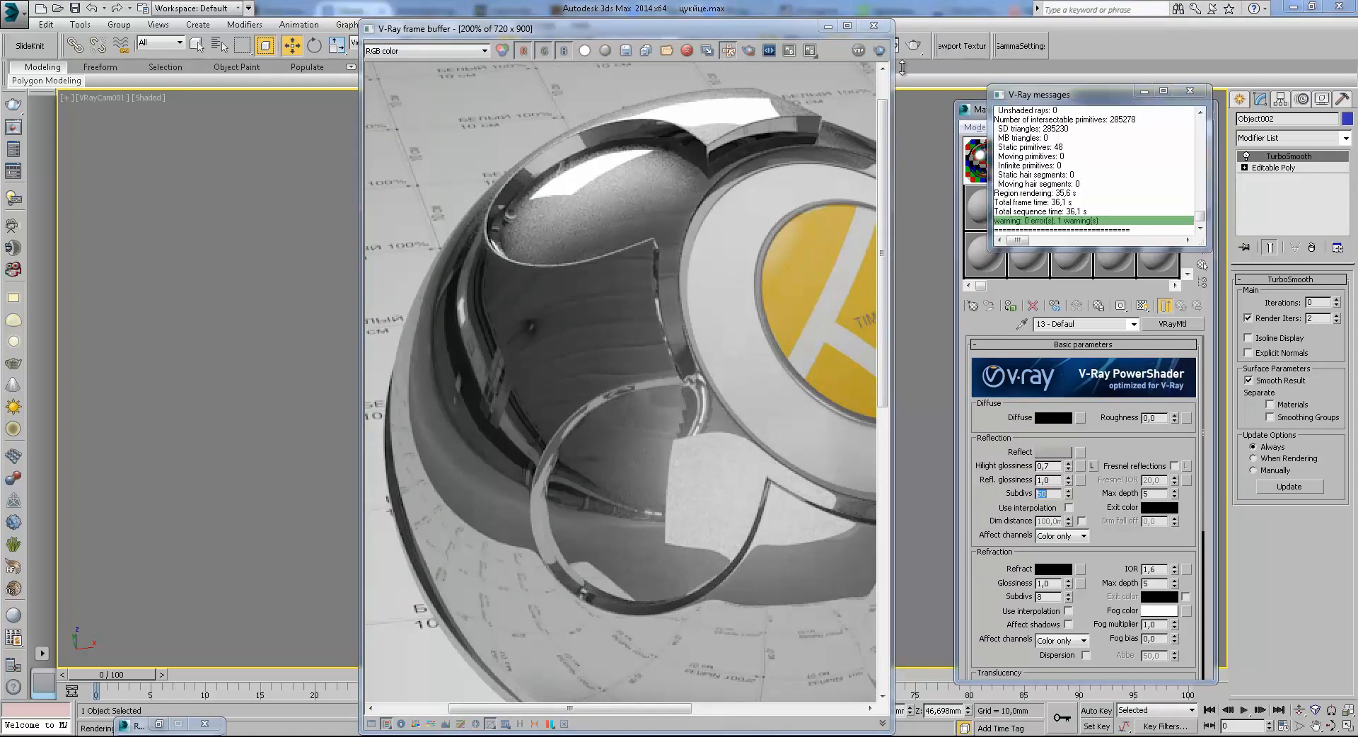
click(768, 51)
drag(467, 326, 799, 69)
click(881, 50)
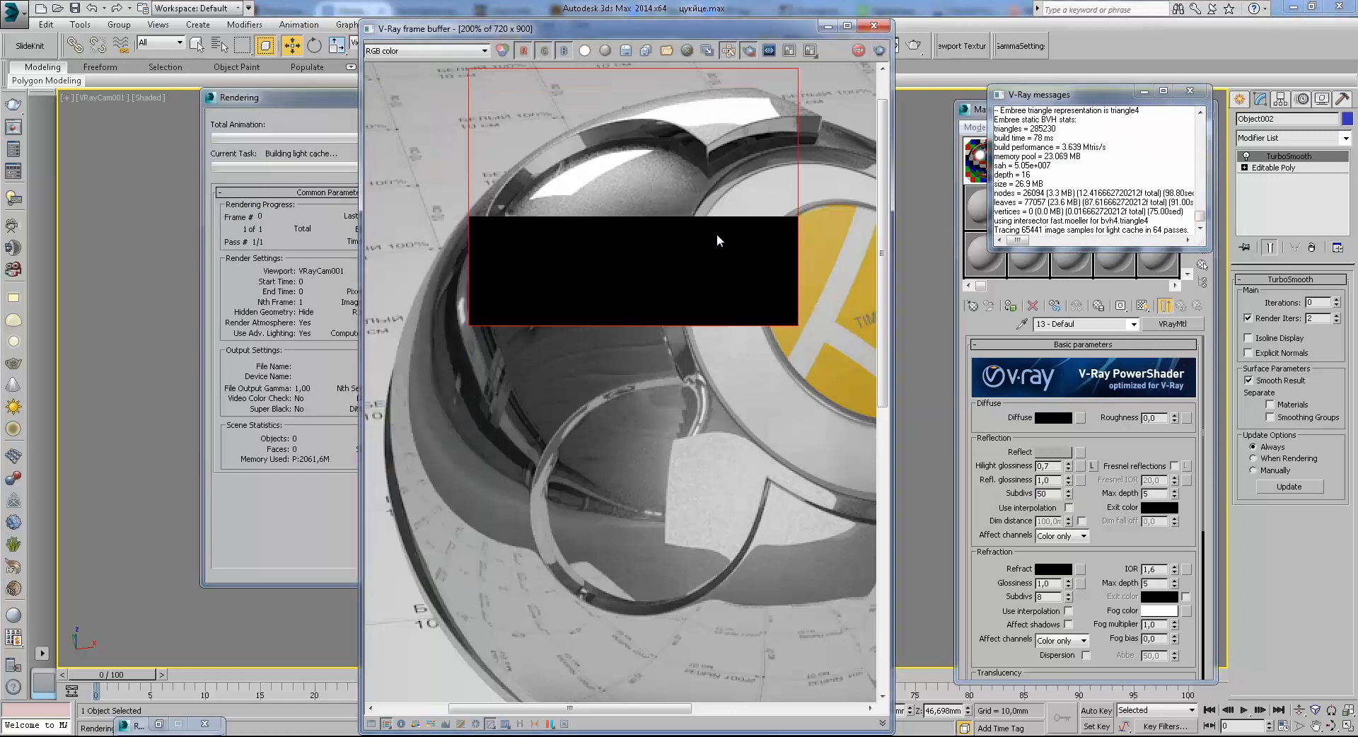
scroll(586, 219, down, 1)
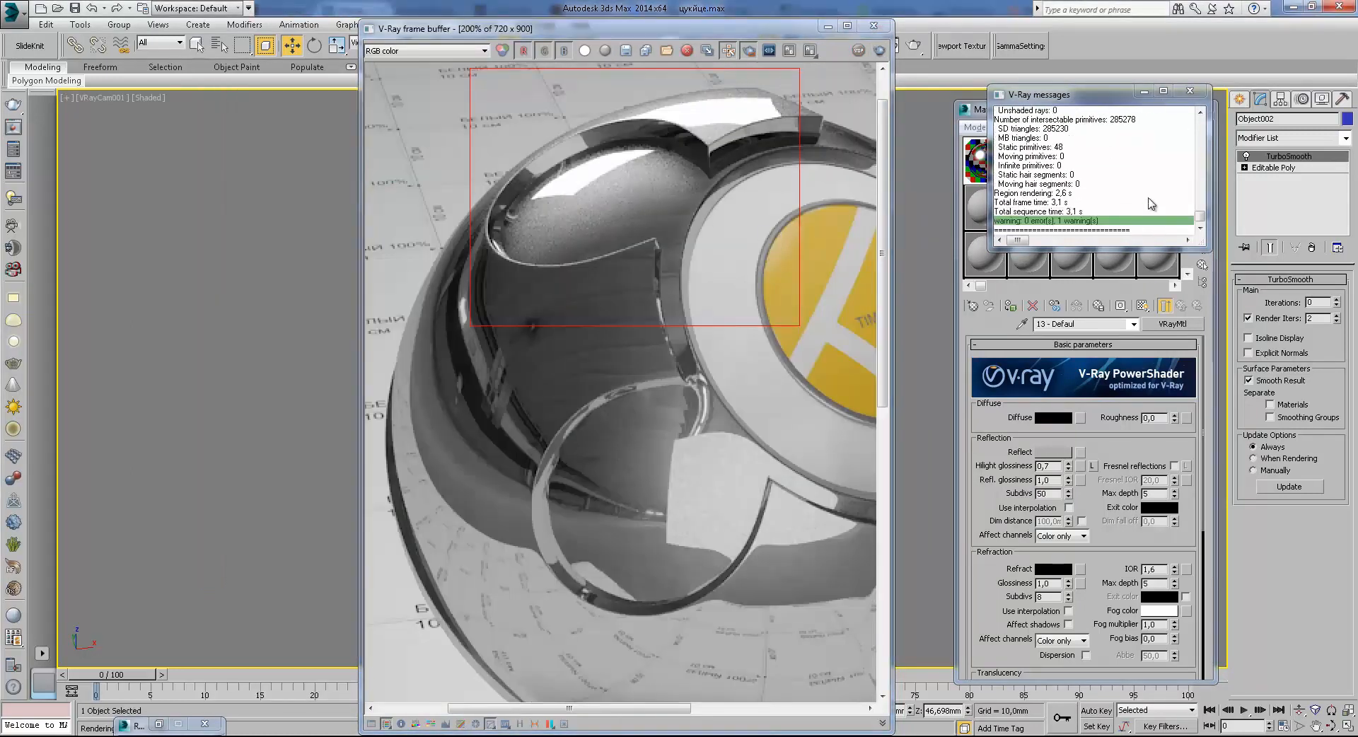
Minimize the V-Ray messages, move the frame buffer off the main toolbar, set reflection Subdivs to 120, and re-render the region
click(1140, 137)
click(1190, 90)
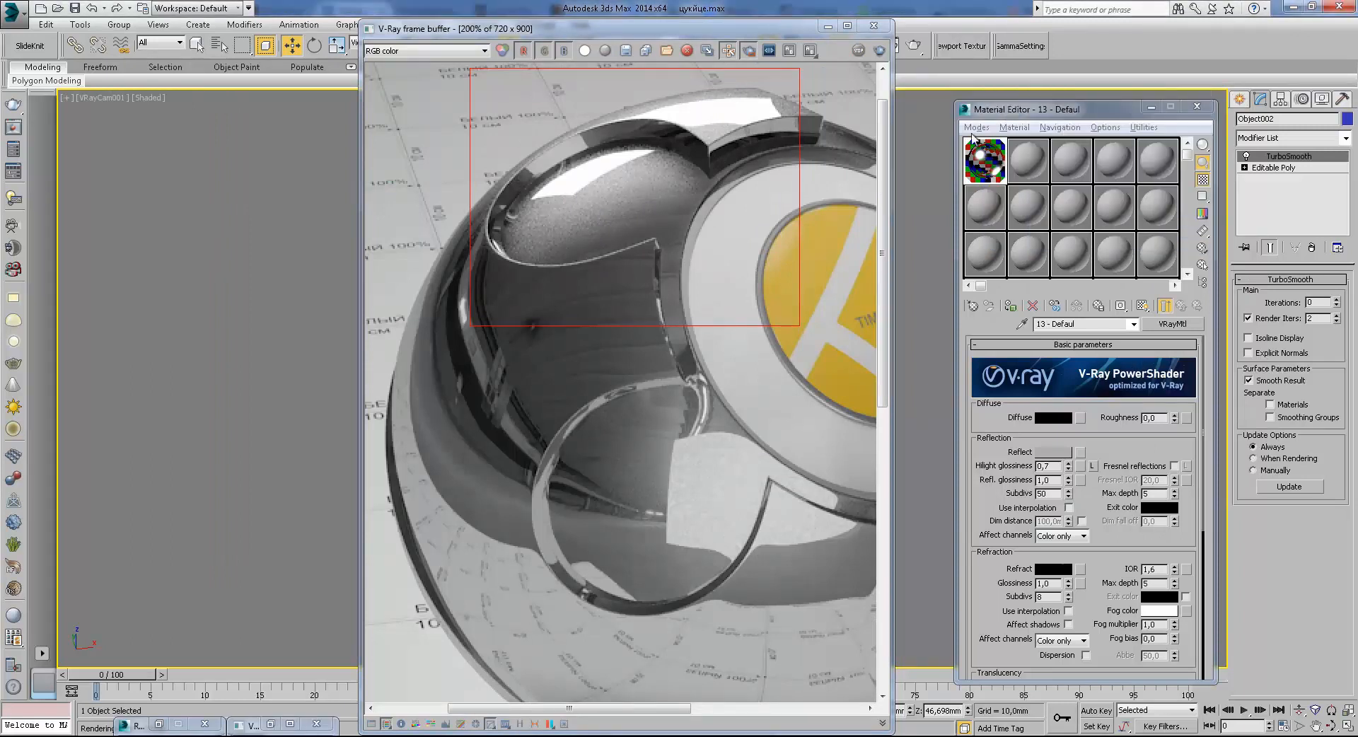
drag(807, 28, 826, 96)
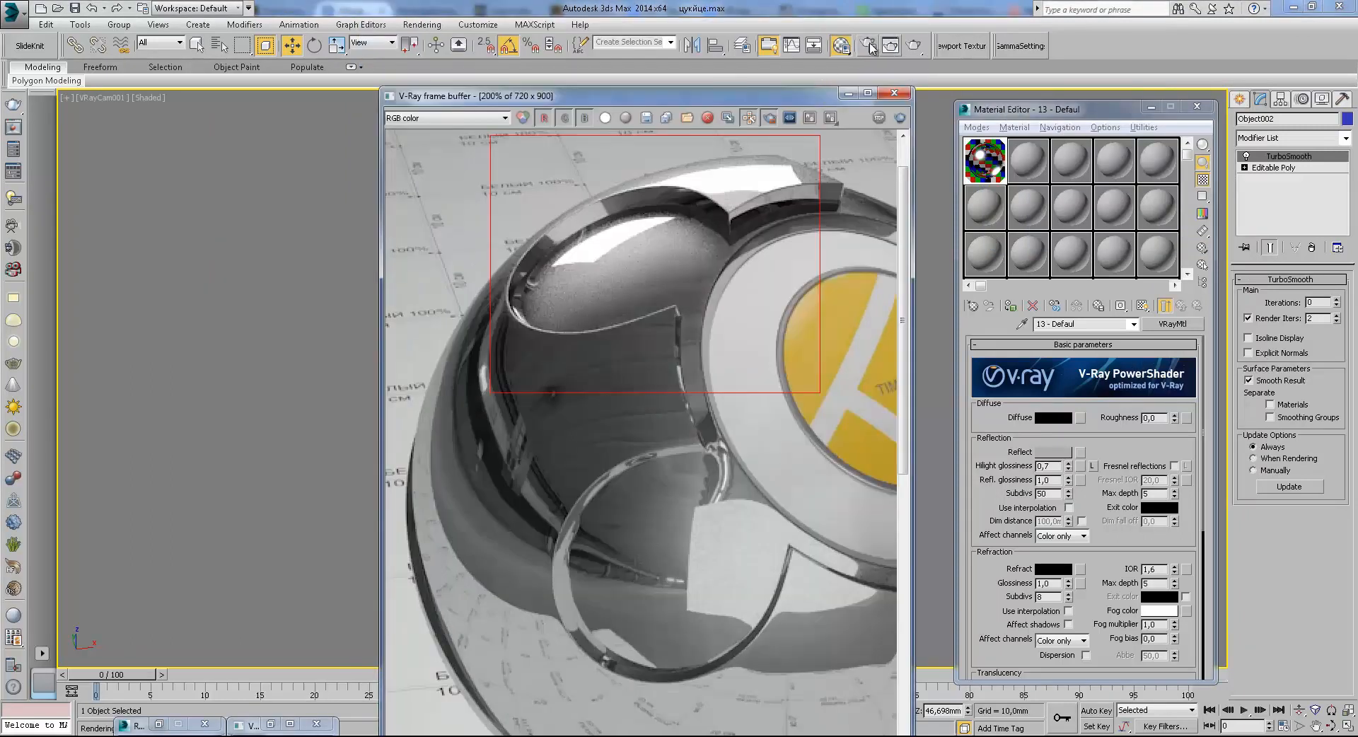
double_click(1047, 493)
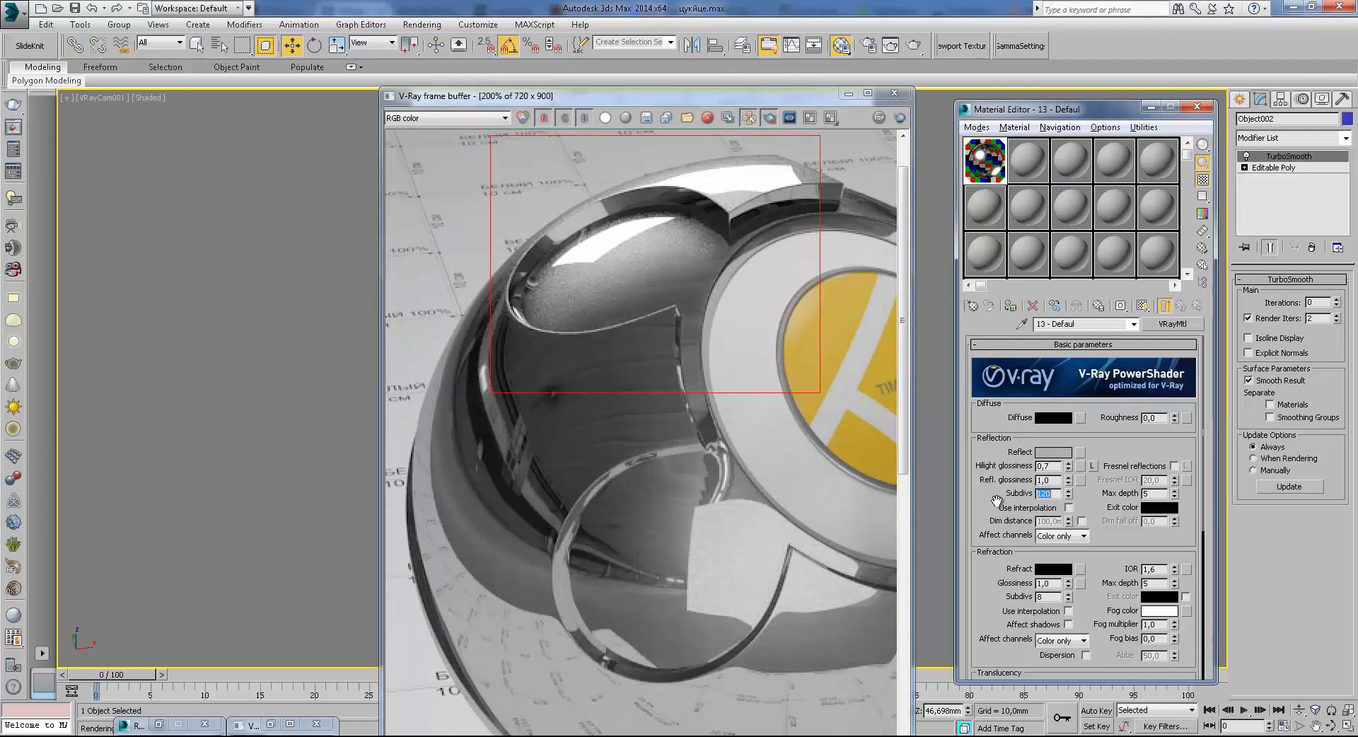
click(913, 44)
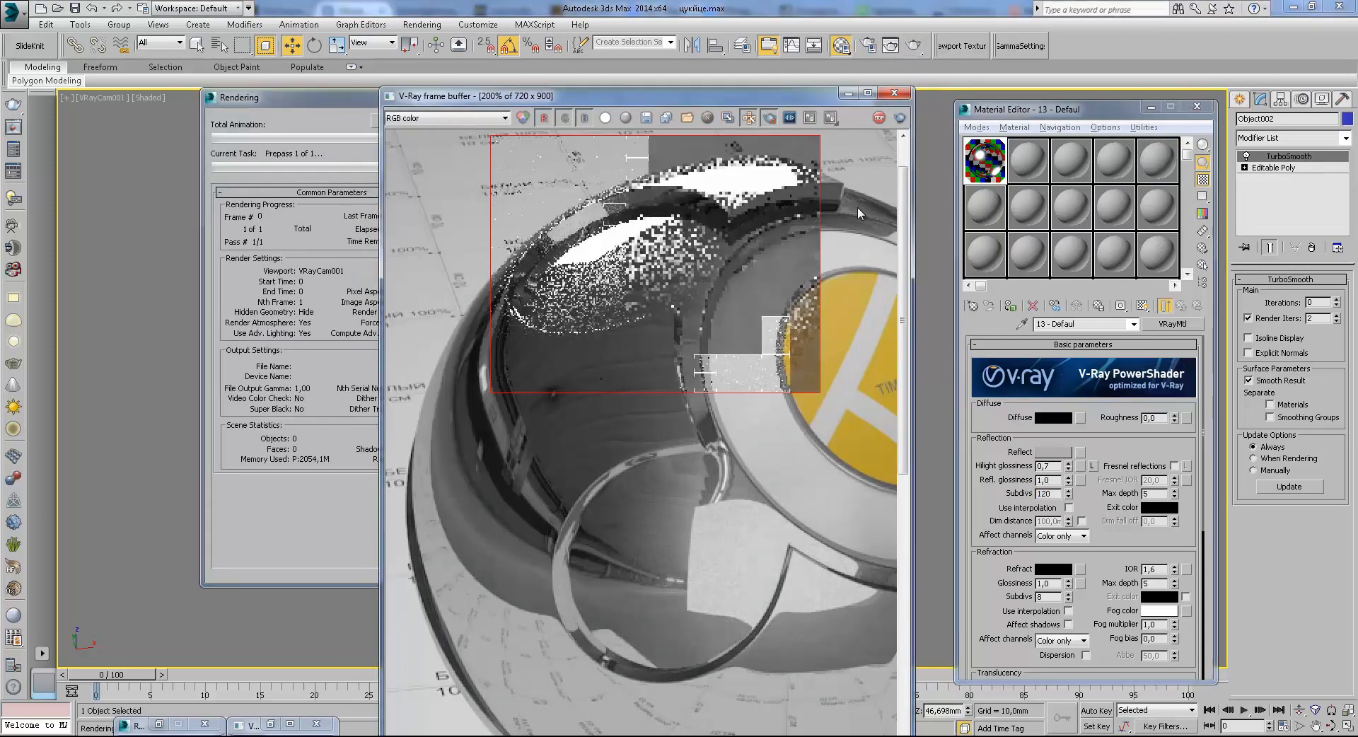
double_click(623, 270)
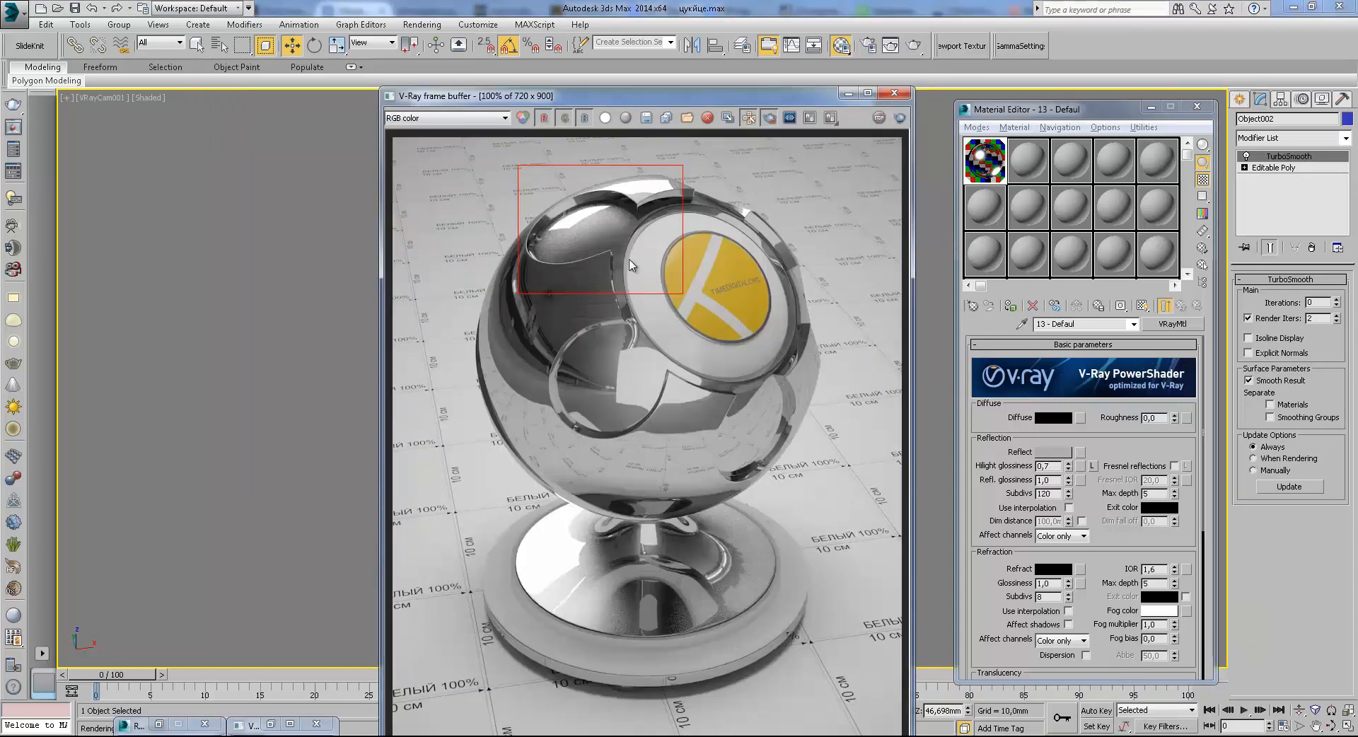
Lock Hilight glossiness to Refl. glossiness, set Refl. glossiness to 0.8 and Subdivs to 12, and re-render the region
double_click(1051, 493)
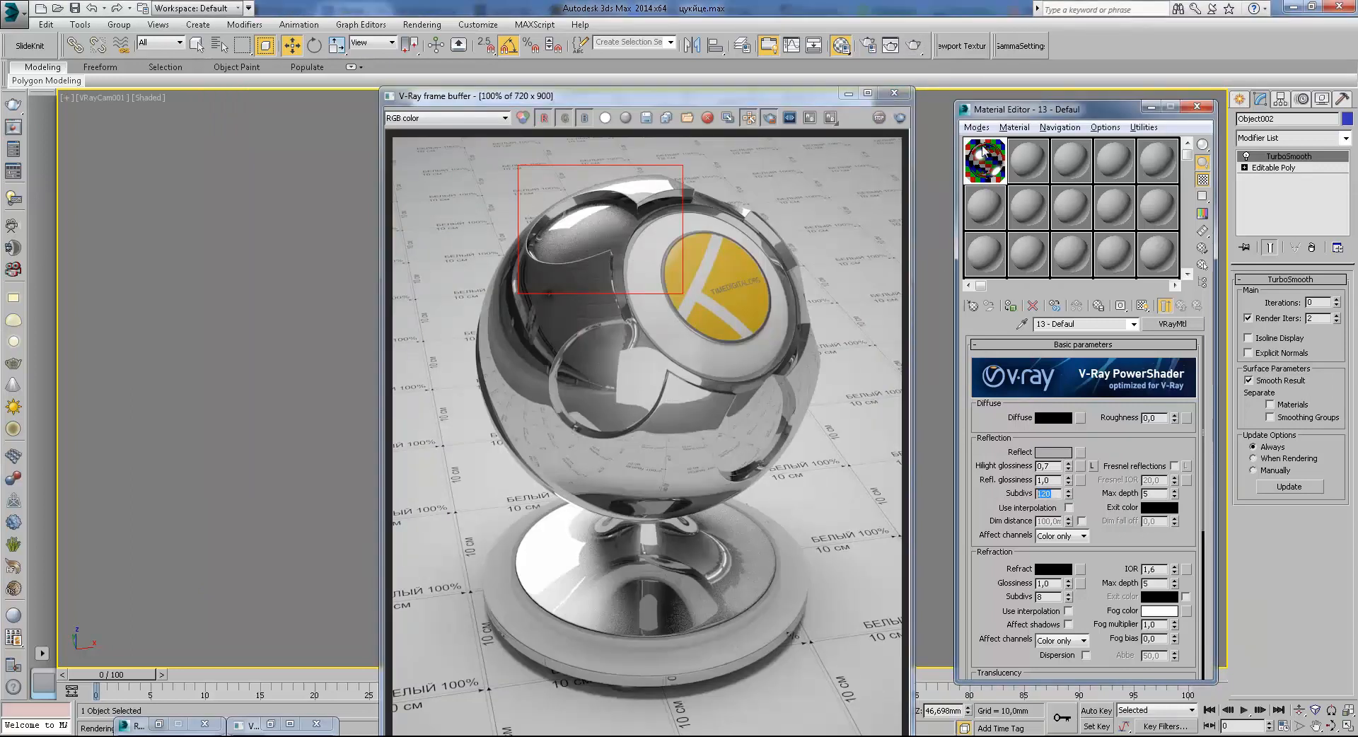
right_click(1069, 484)
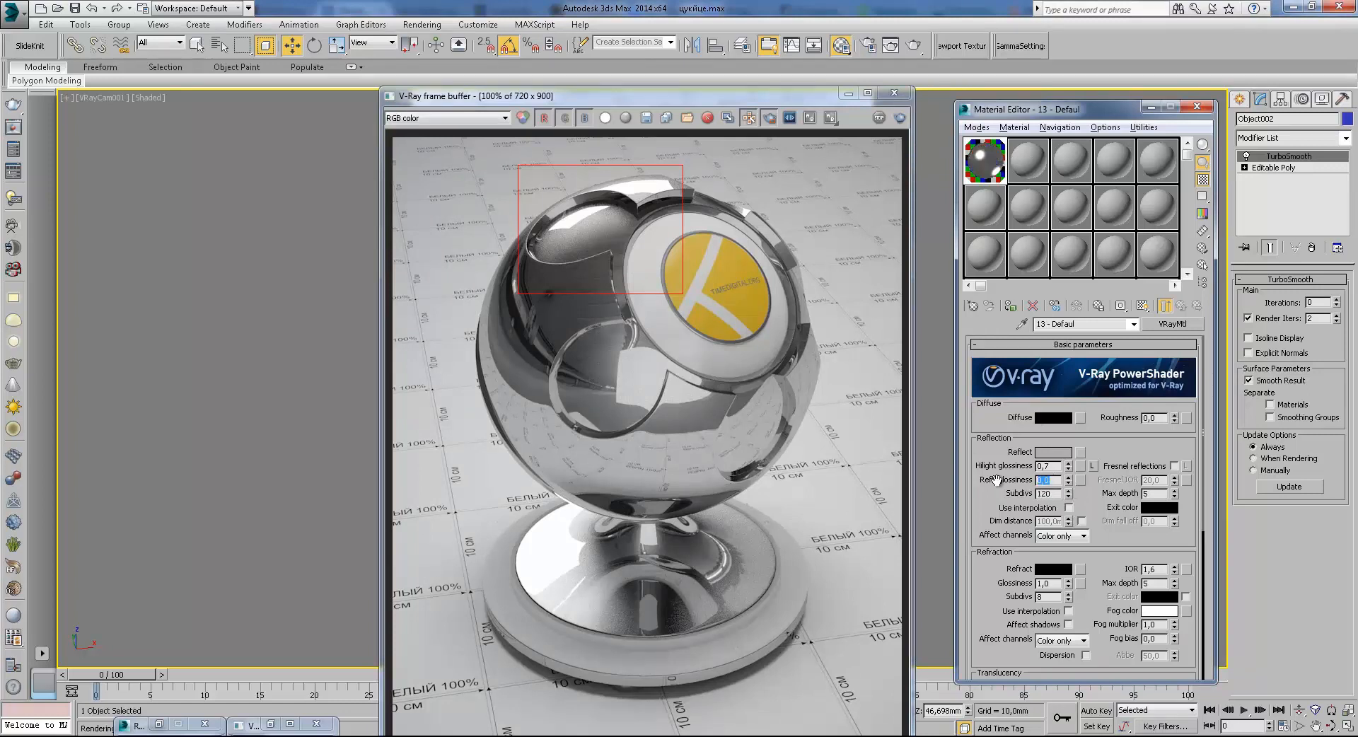
click(1094, 467)
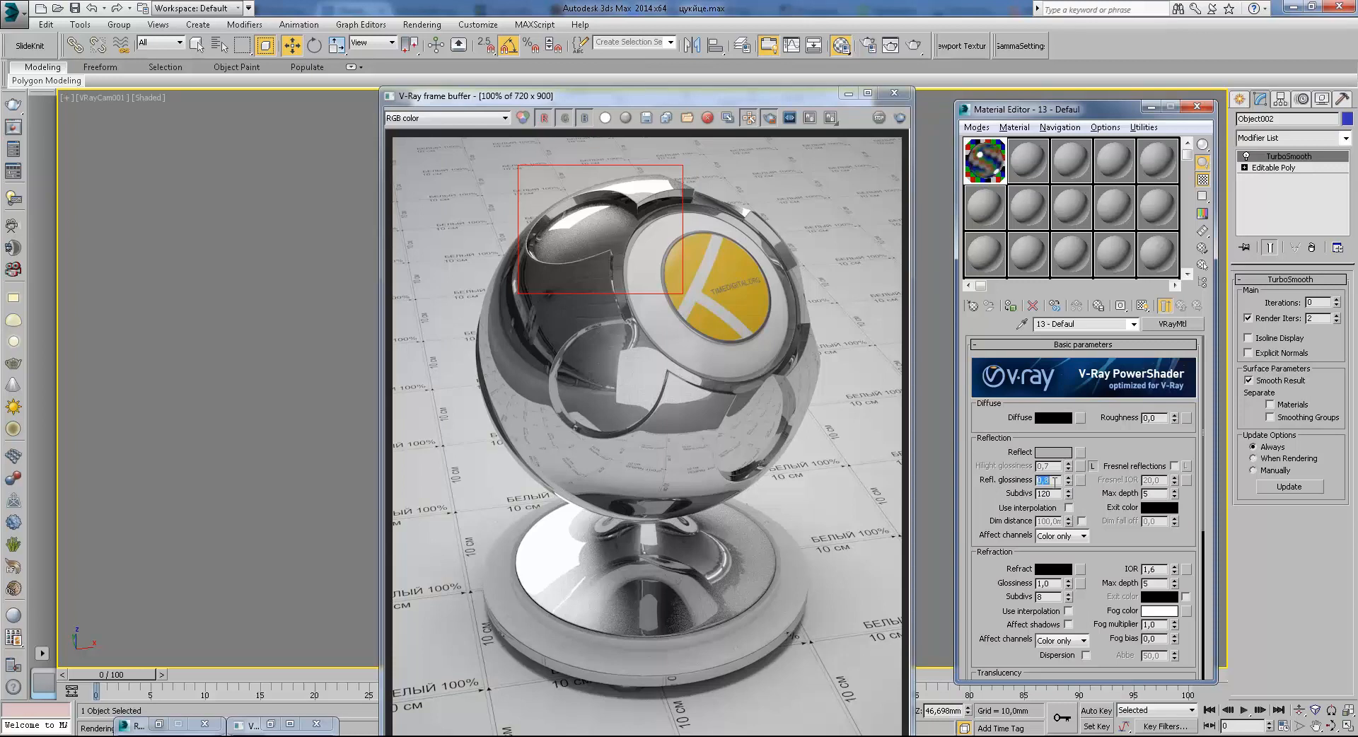
key(Tab)
click(914, 45)
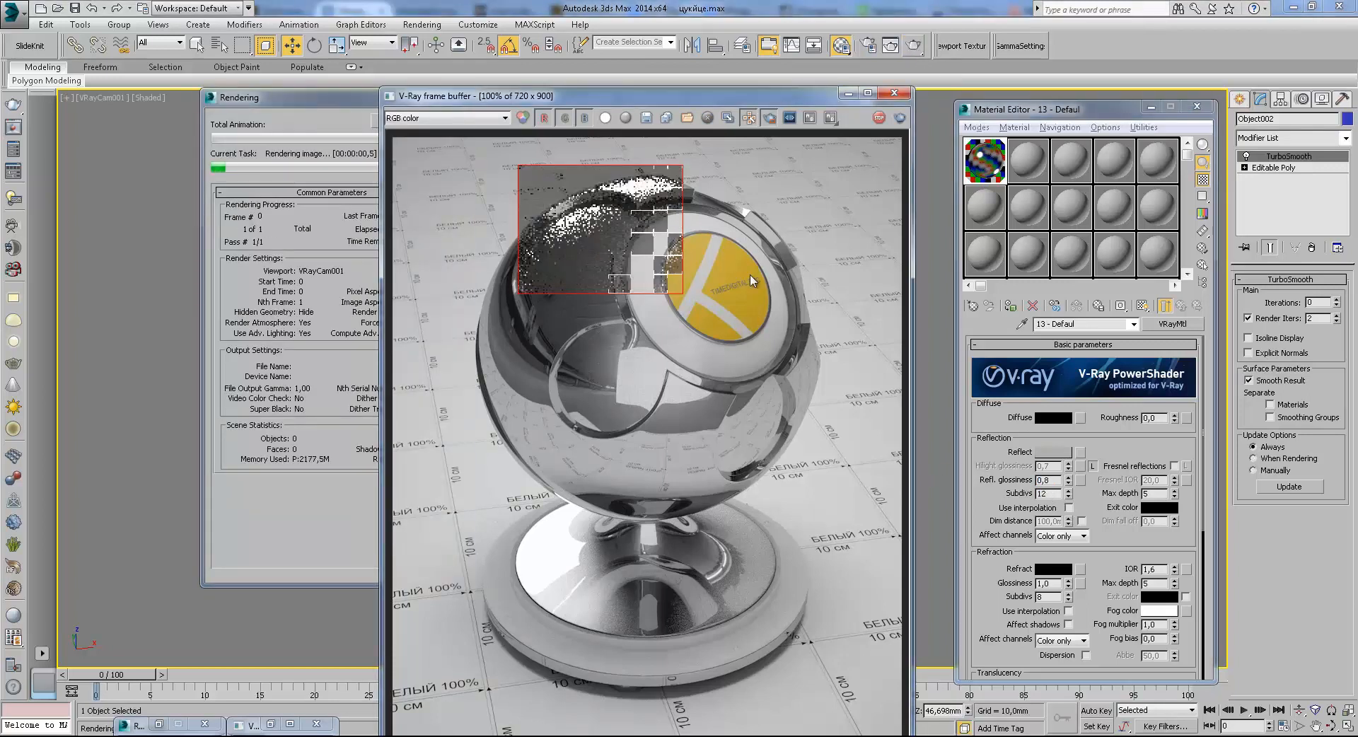
Inspect the highlight's grain in the region render, set the reflection Subdivs to 50, and re-render the region
scroll(609, 246, up, 1)
middle_drag(595, 210, 639, 253)
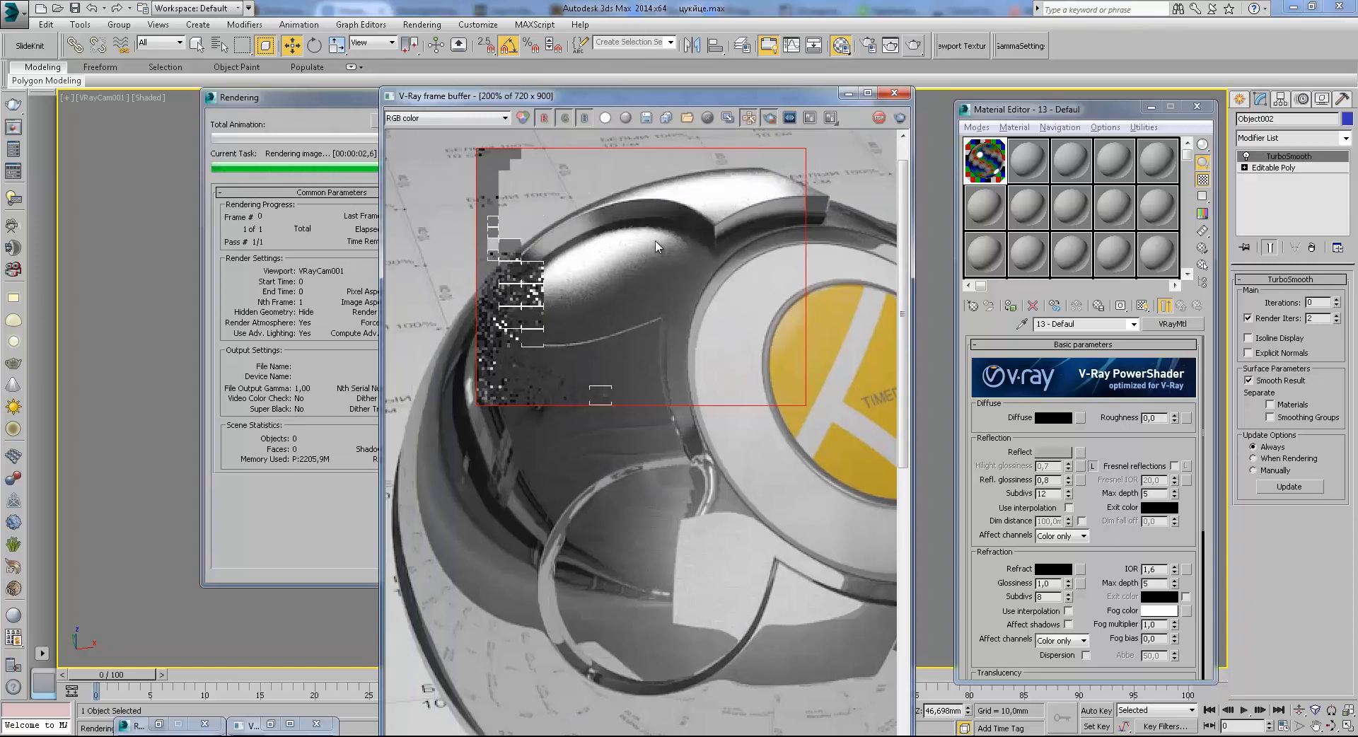
scroll(558, 281, down, 1)
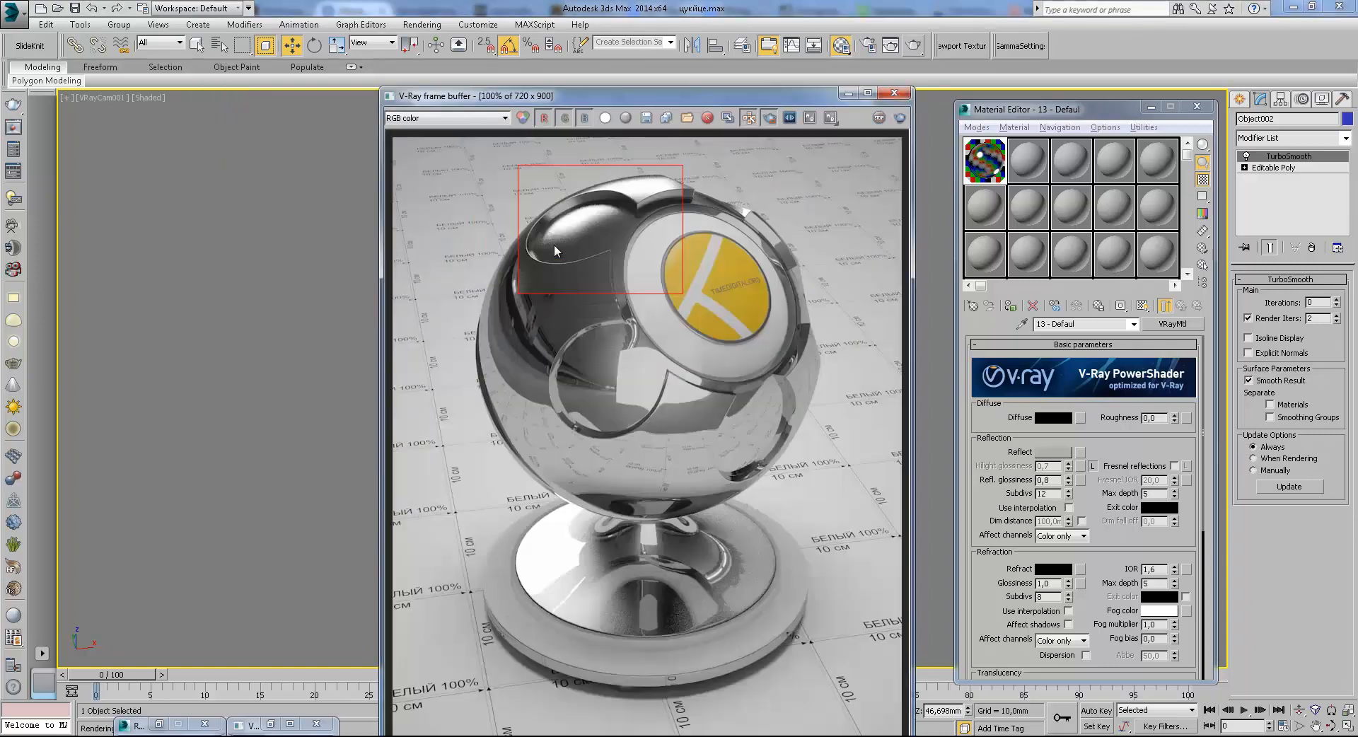
scroll(559, 278, up, 1)
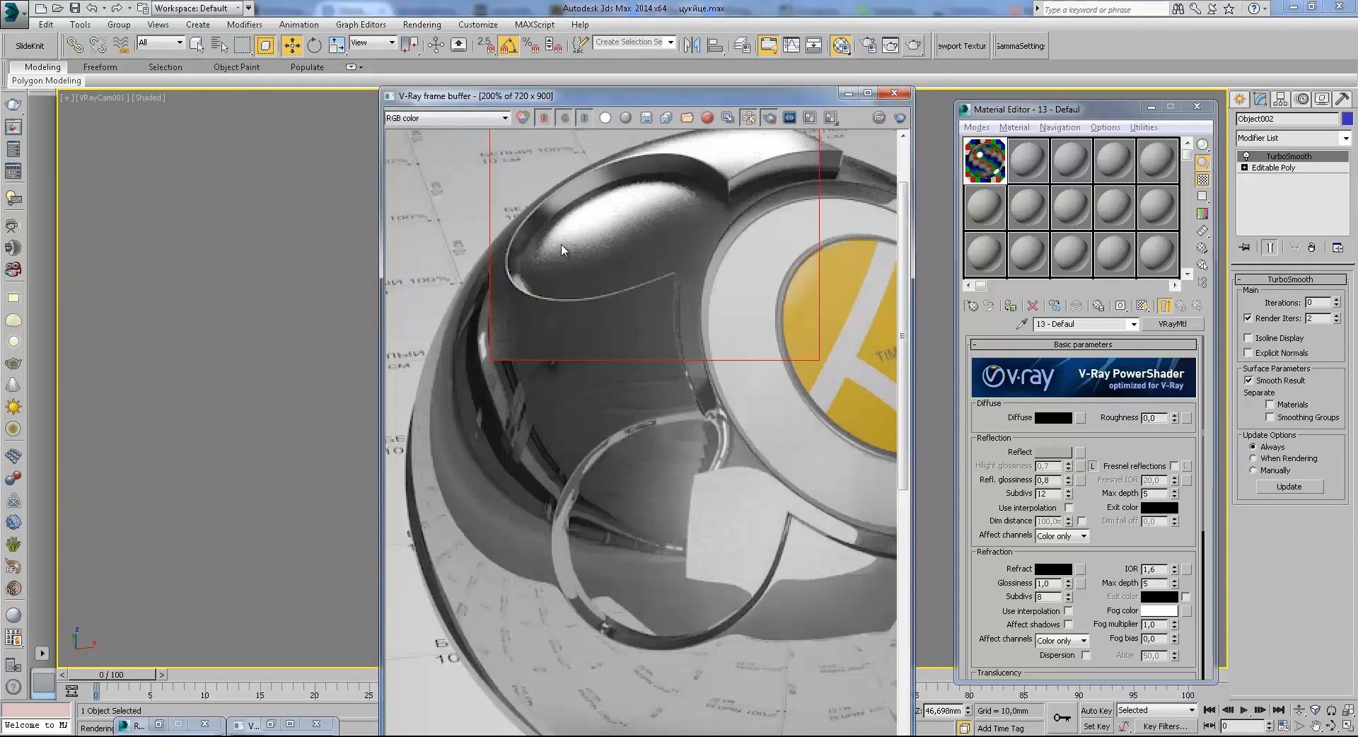
double_click(1049, 493)
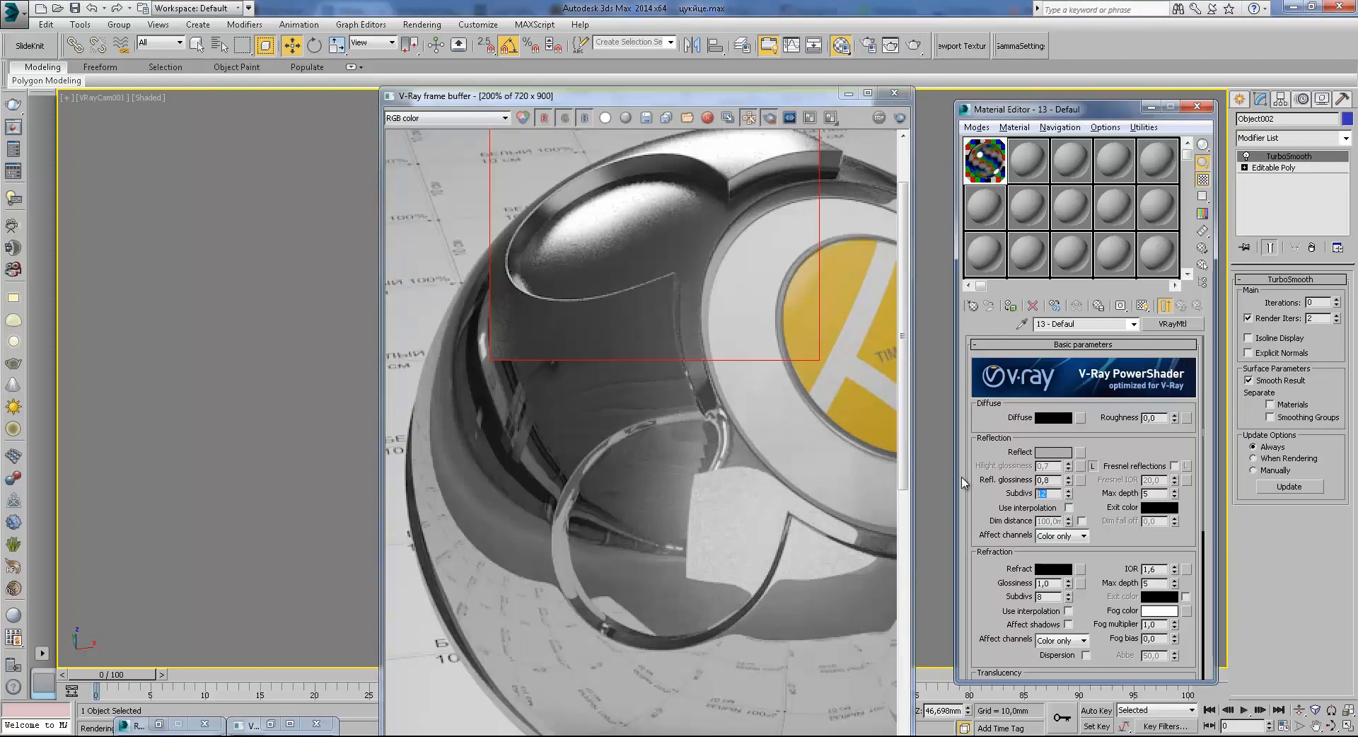
click(914, 46)
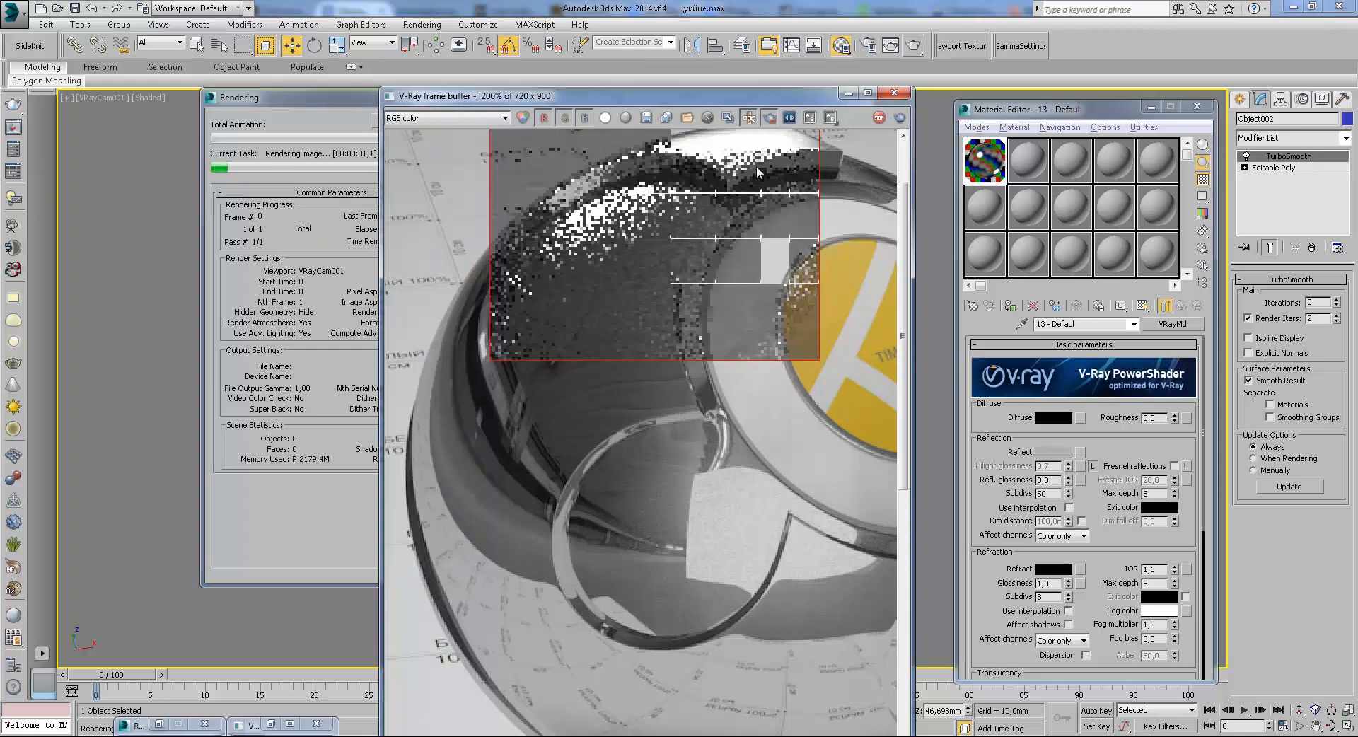
Examine the grain around the ball's upper highlight at different magnifications while the region renders
scroll(685, 206, up, 1)
scroll(684, 204, down, 2)
scroll(667, 183, up, 2)
middle_drag(522, 247, 651, 210)
scroll(652, 210, down, 1)
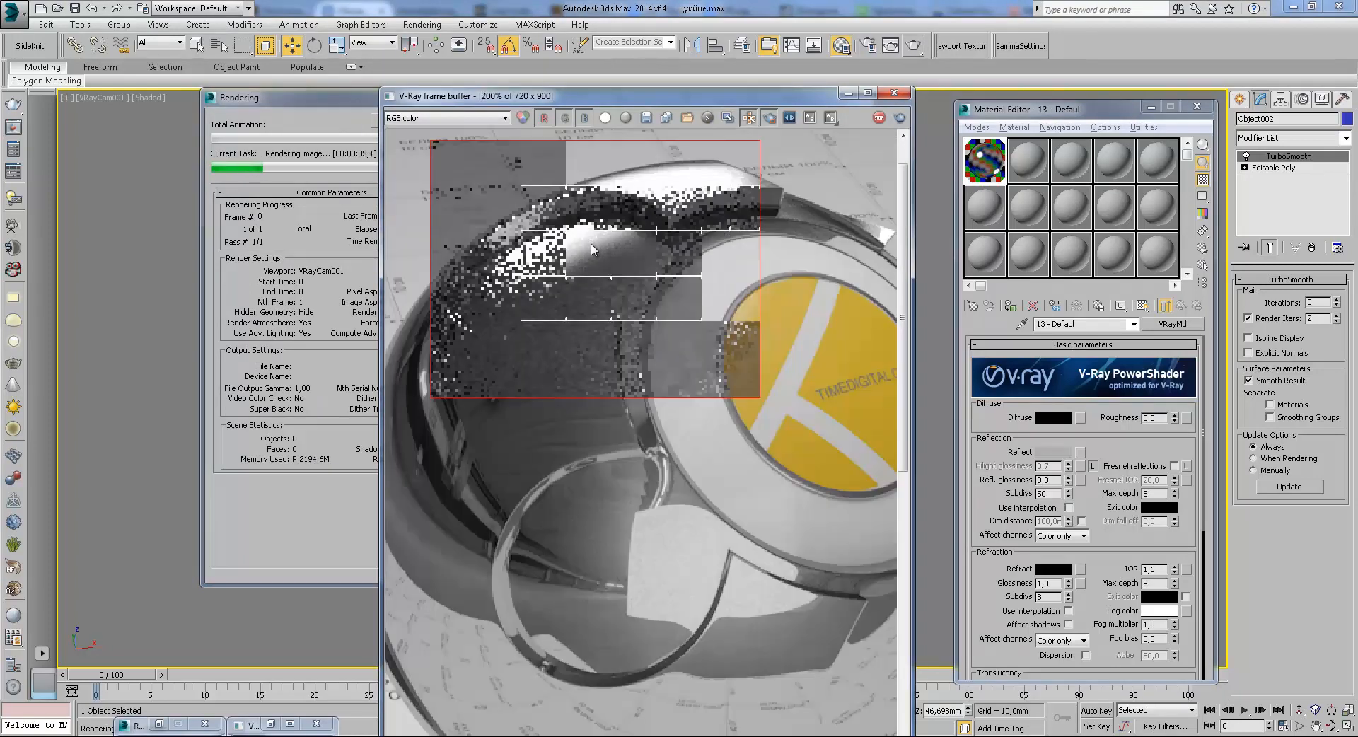
middle_drag(588, 249, 655, 237)
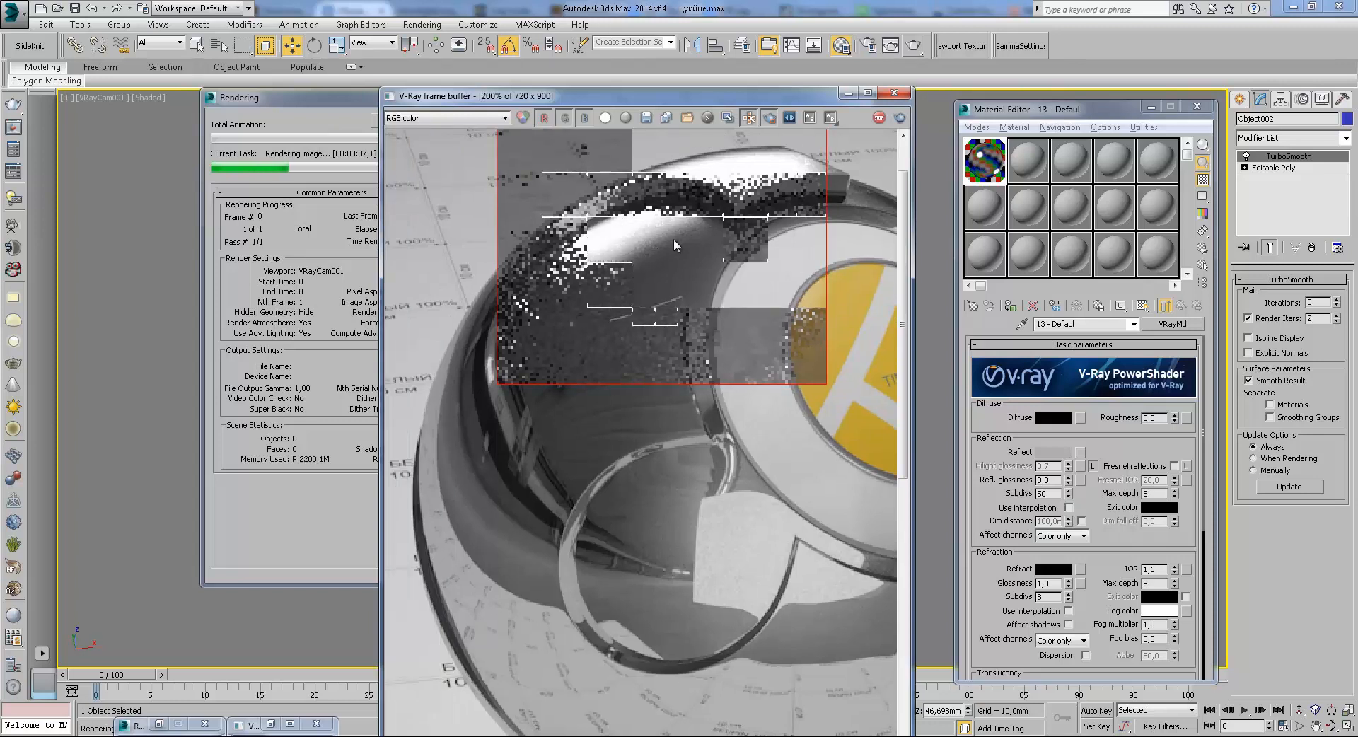
scroll(610, 260, up, 1)
scroll(609, 260, down, 1)
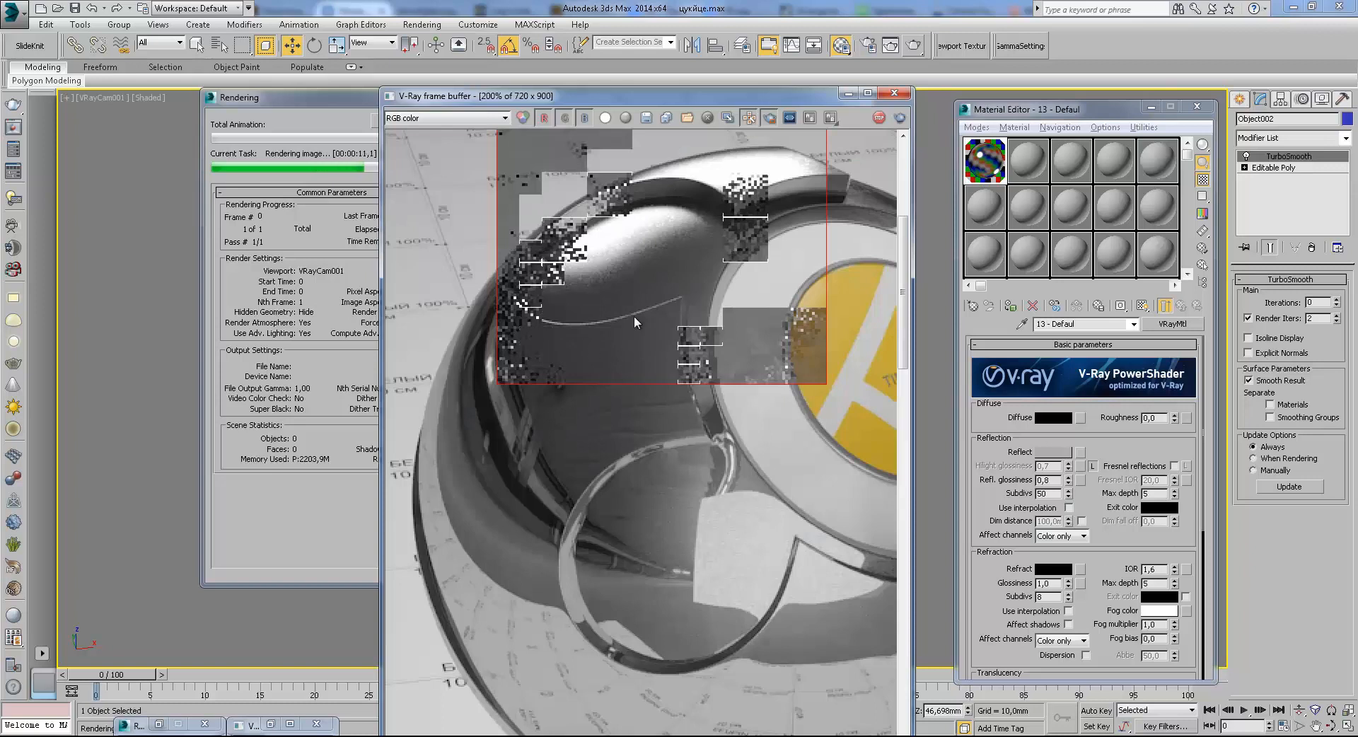
scroll(644, 304, up, 1)
scroll(658, 286, down, 1)
scroll(637, 361, up, 1)
middle_drag(799, 247, 693, 300)
middle_drag(849, 236, 772, 289)
scroll(773, 288, down, 1)
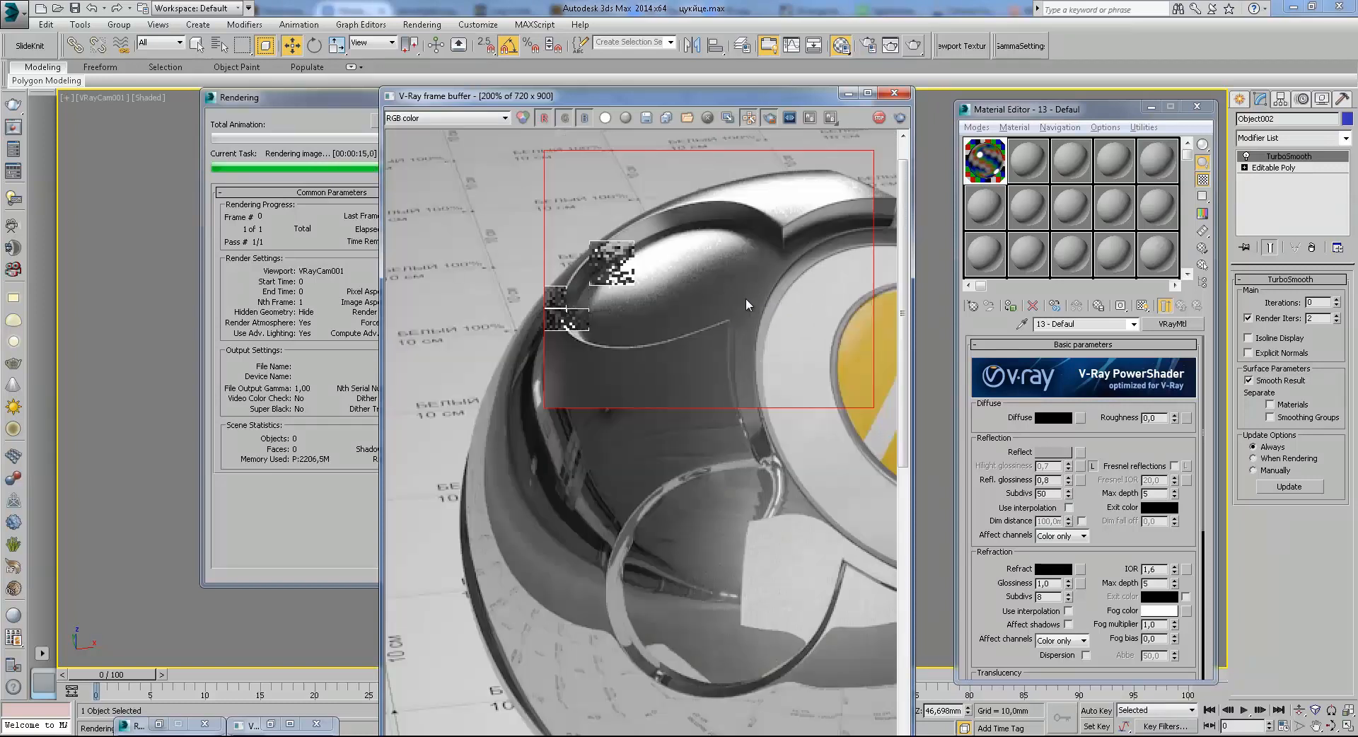
scroll(732, 244, down, 1)
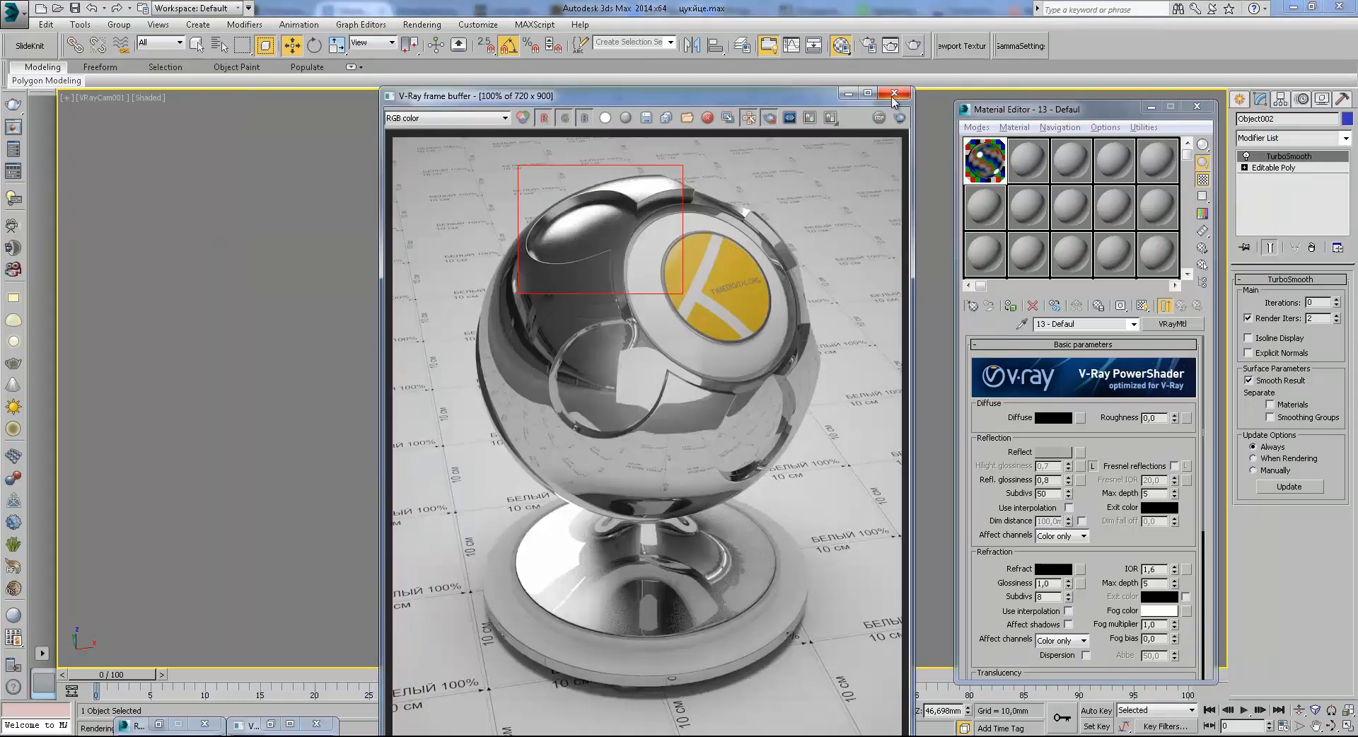
Set the reflection Subdivs to 32, turn on Use interpolation for the reflection, and re-render the region
double_click(1053, 494)
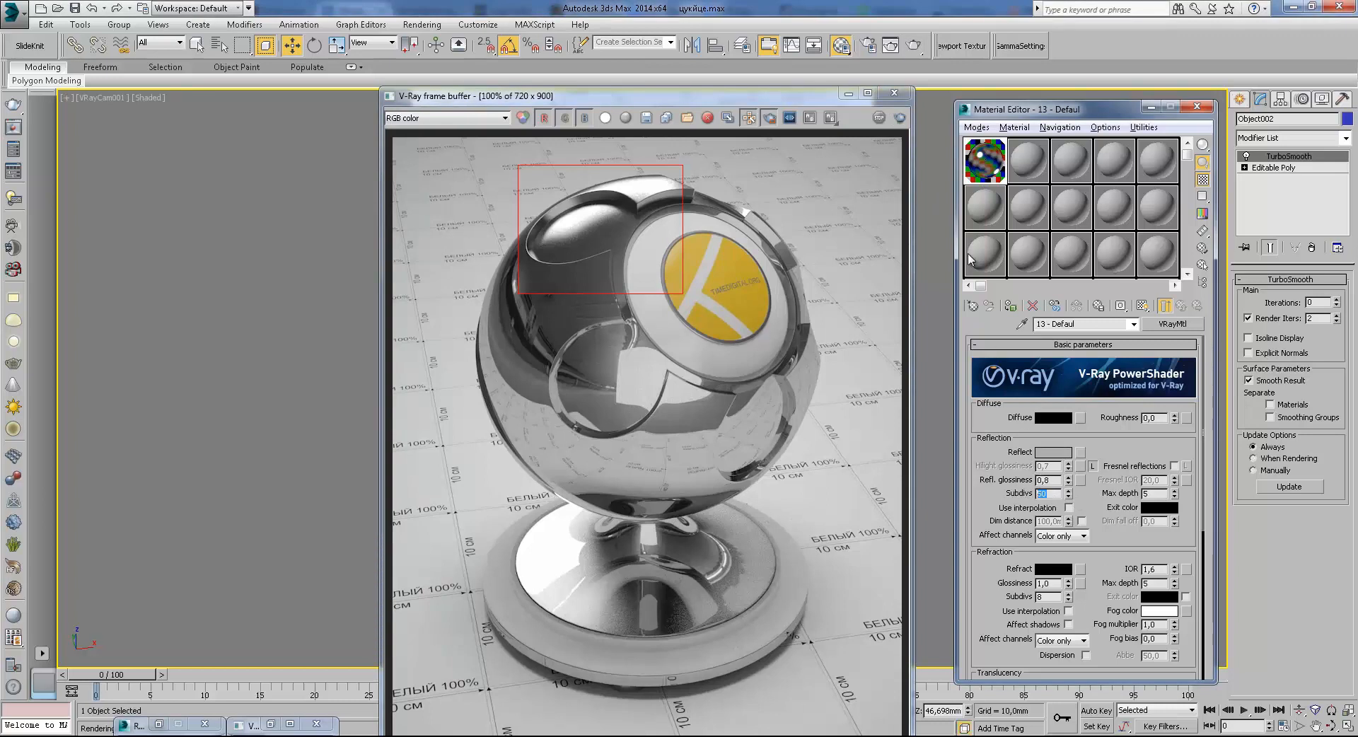
scroll(562, 278, up, 1)
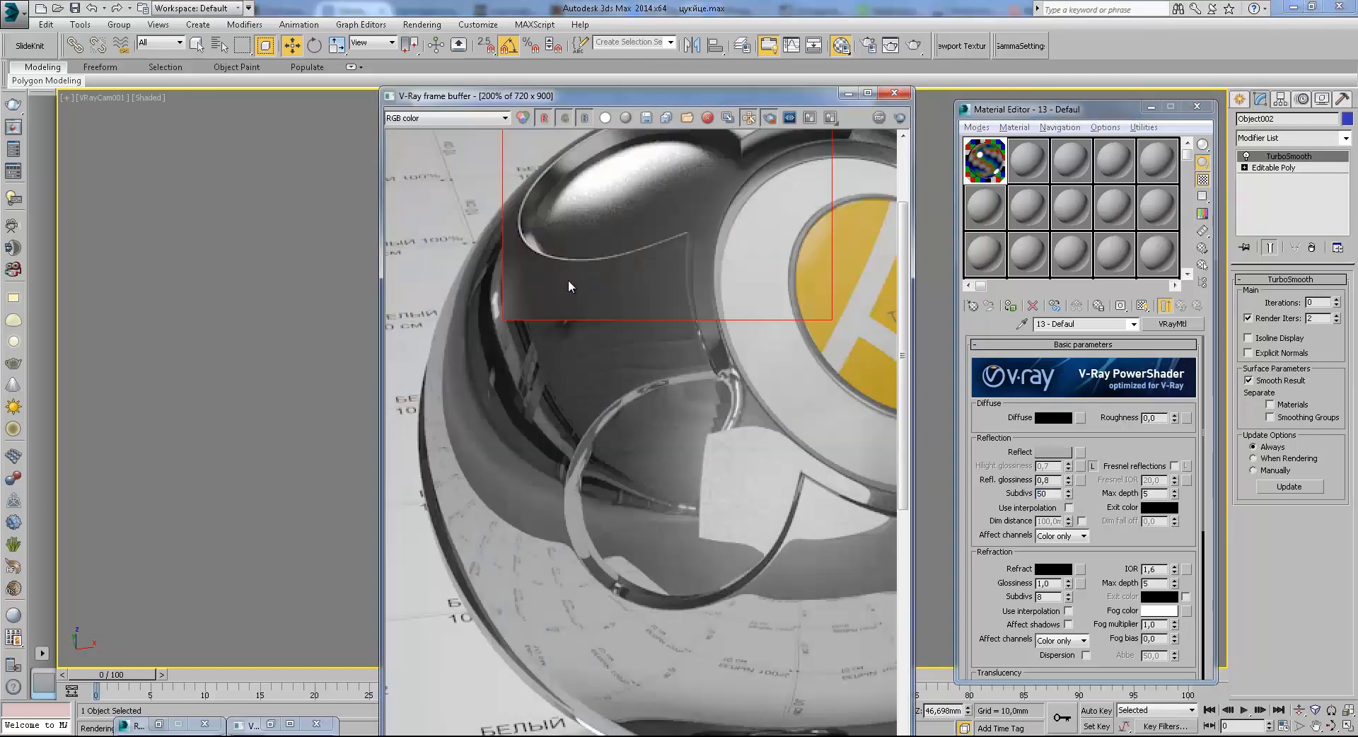
double_click(1048, 481)
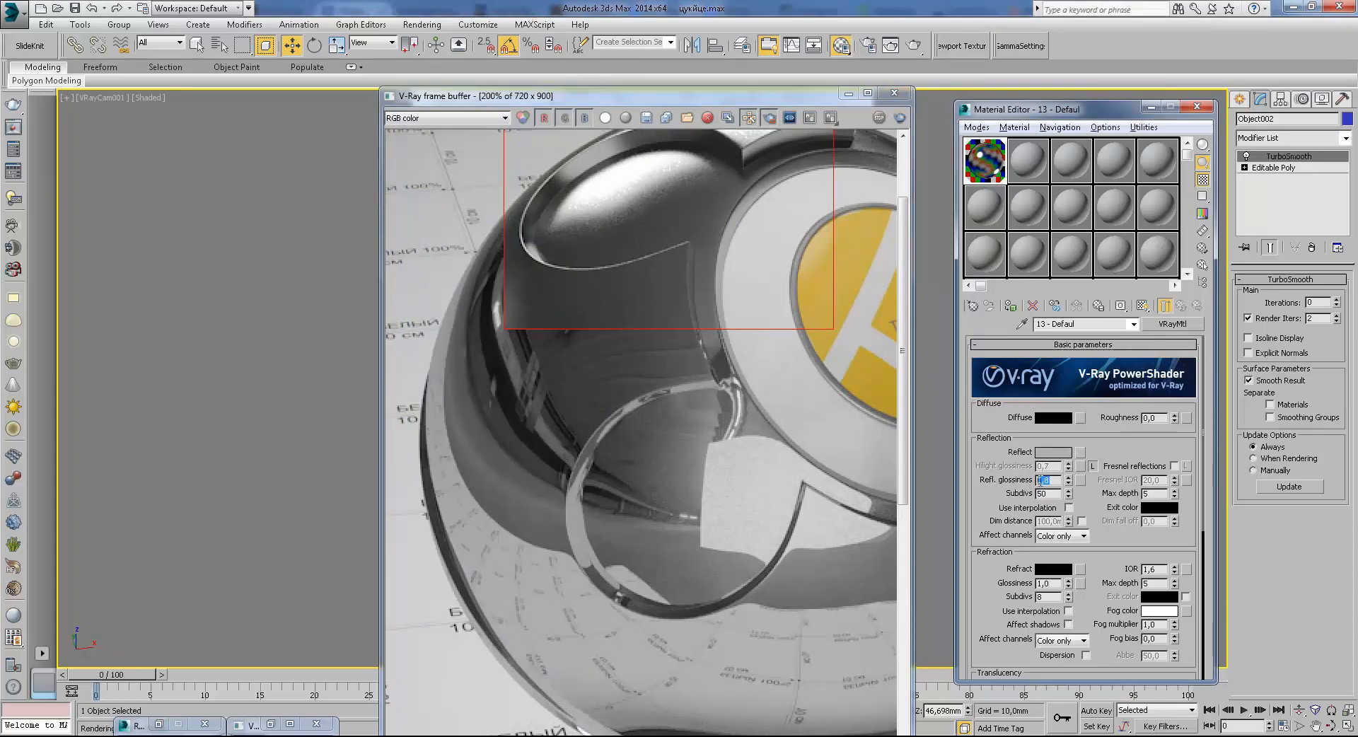
click(606, 214)
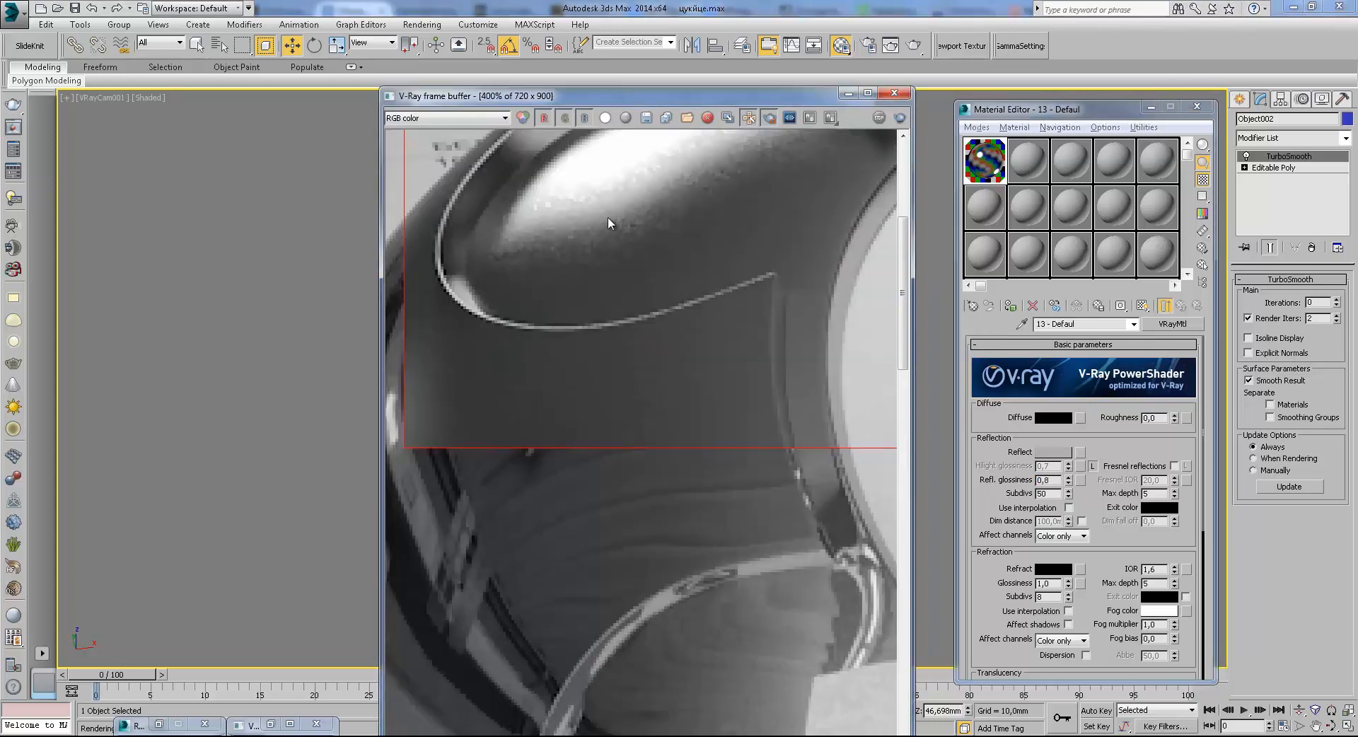
middle_drag(638, 277, 647, 335)
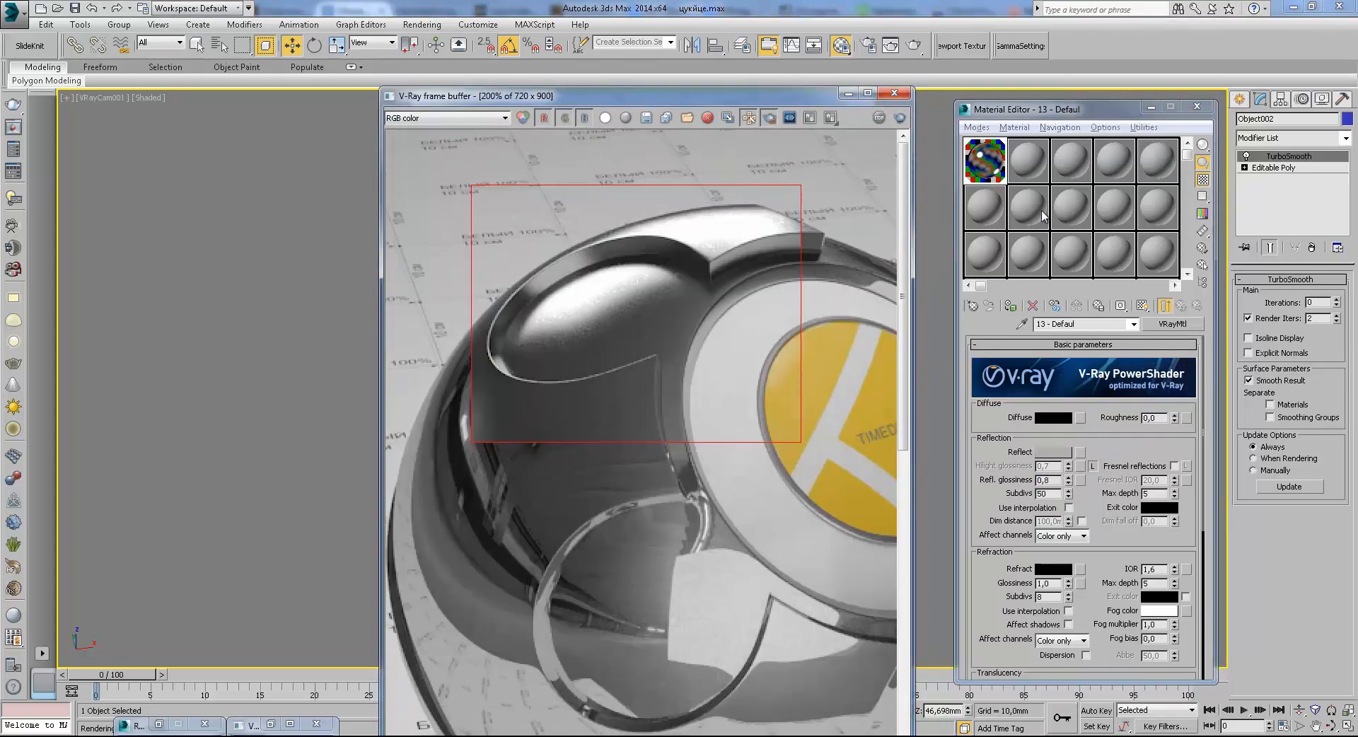
click(1093, 501)
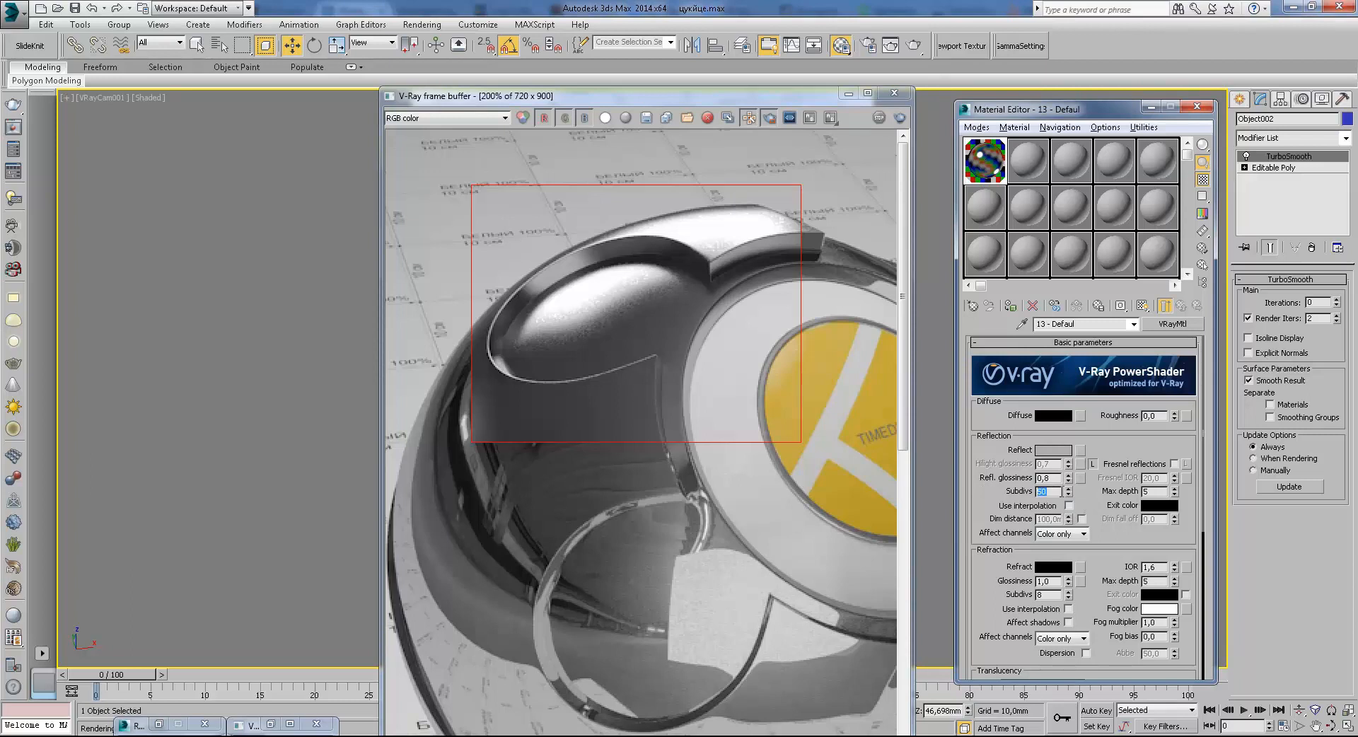
click(1069, 506)
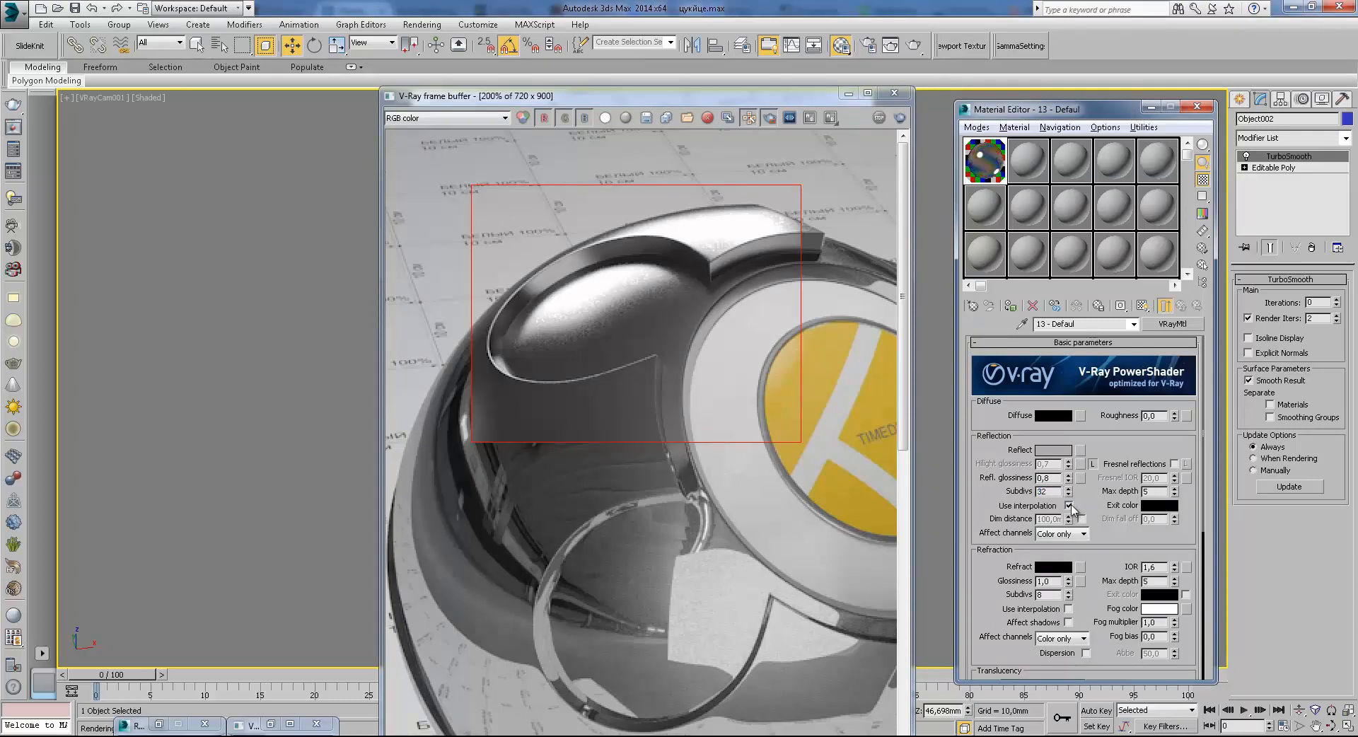
click(914, 46)
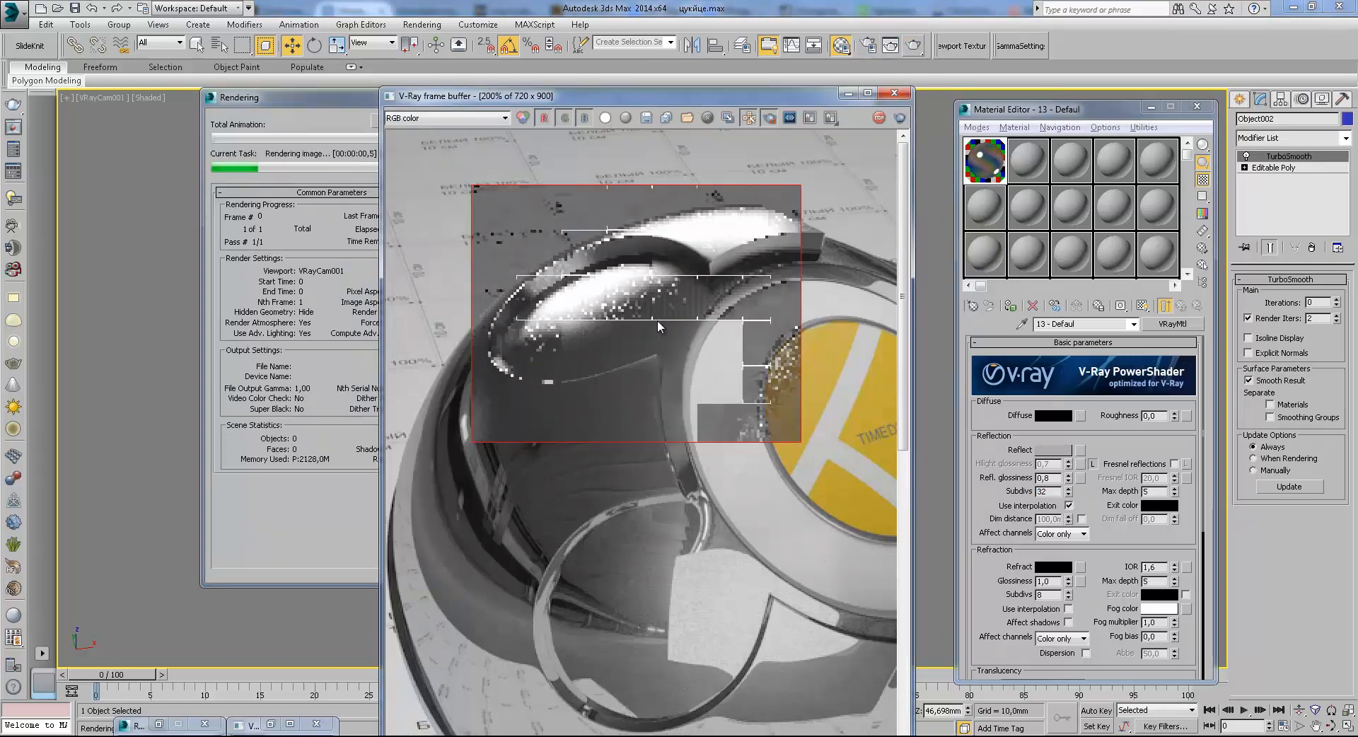
scroll(644, 364, up, 1)
scroll(643, 364, down, 1)
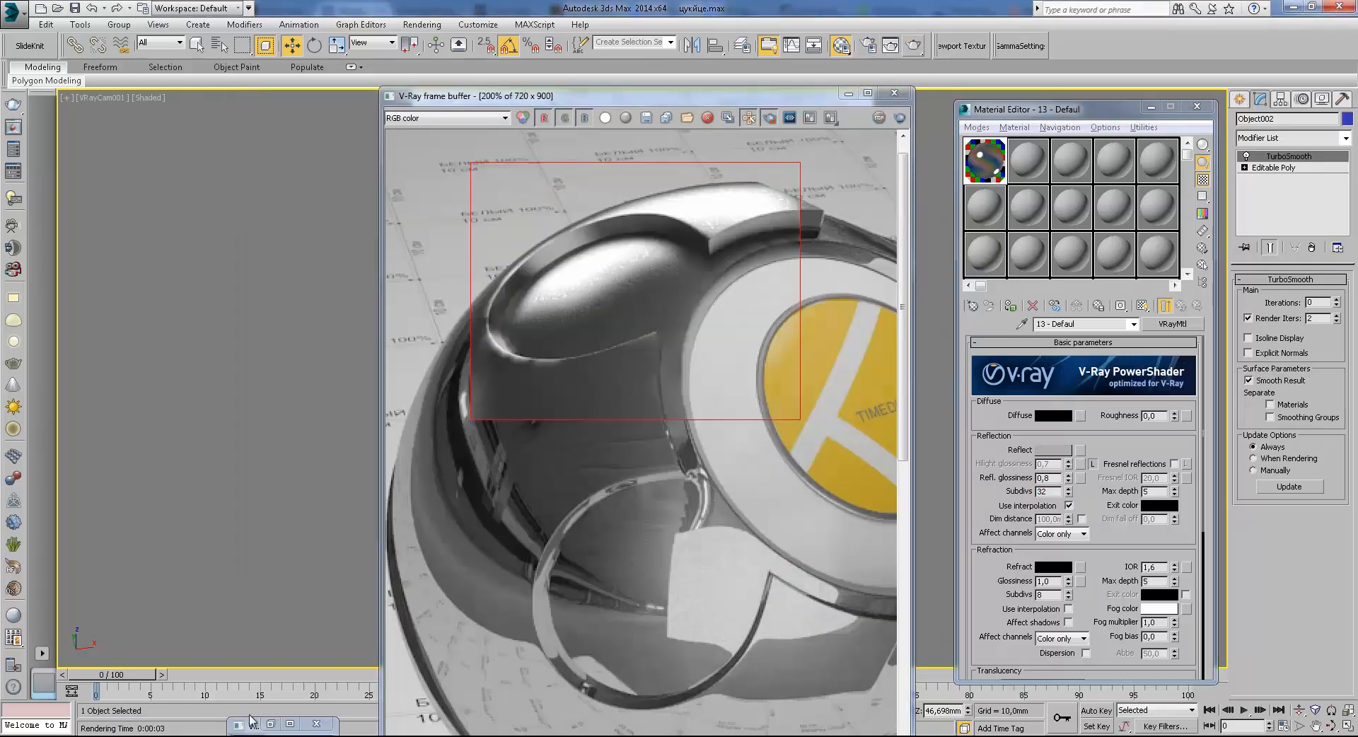
Re-render the region once with the reflection's Use interpolation off and once with it on to compare the highlight
click(1069, 505)
click(914, 46)
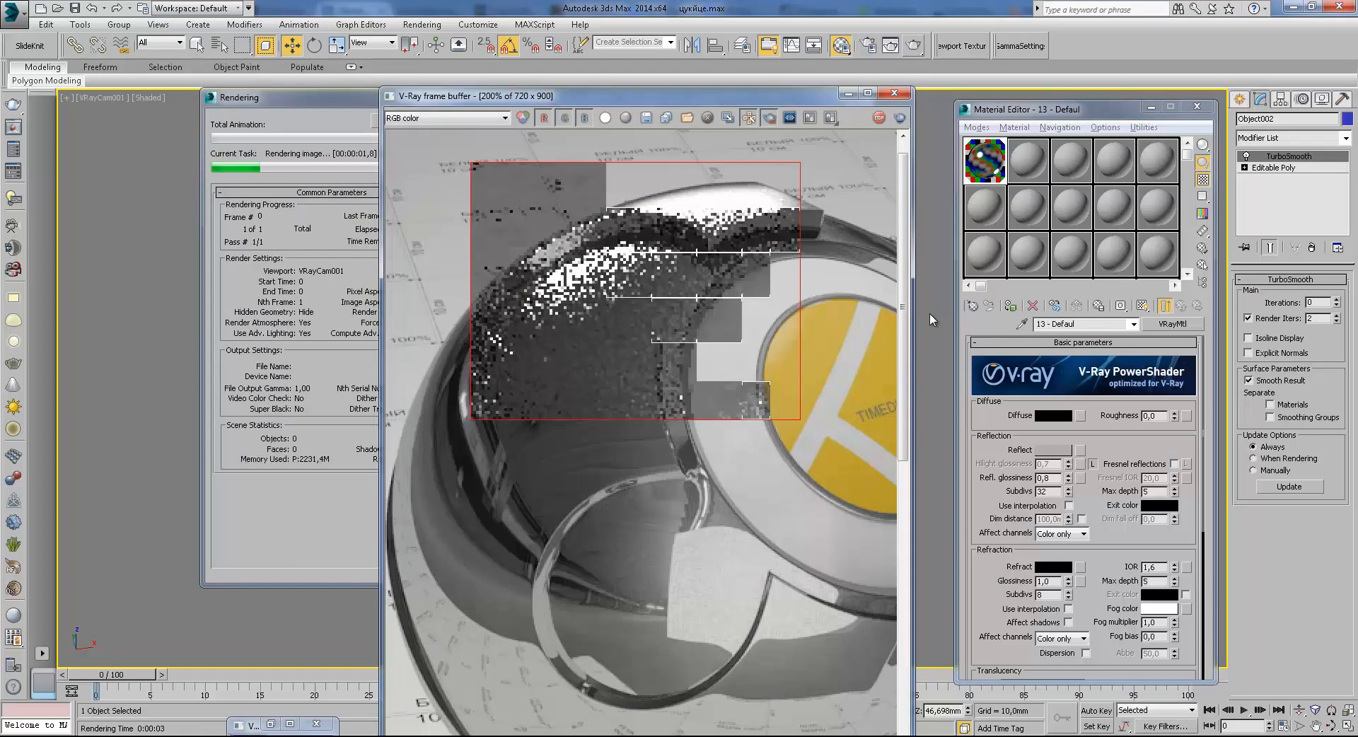
drag(337, 89, 252, 82)
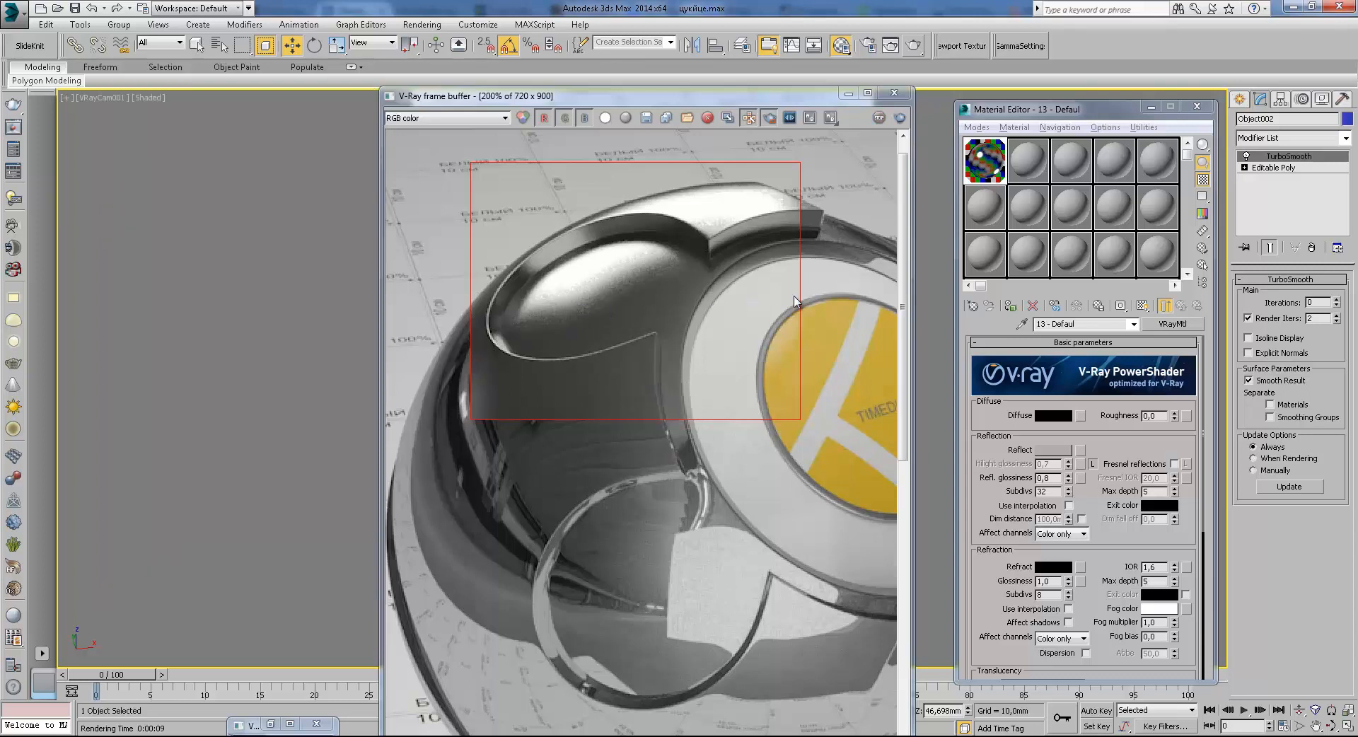
click(1069, 506)
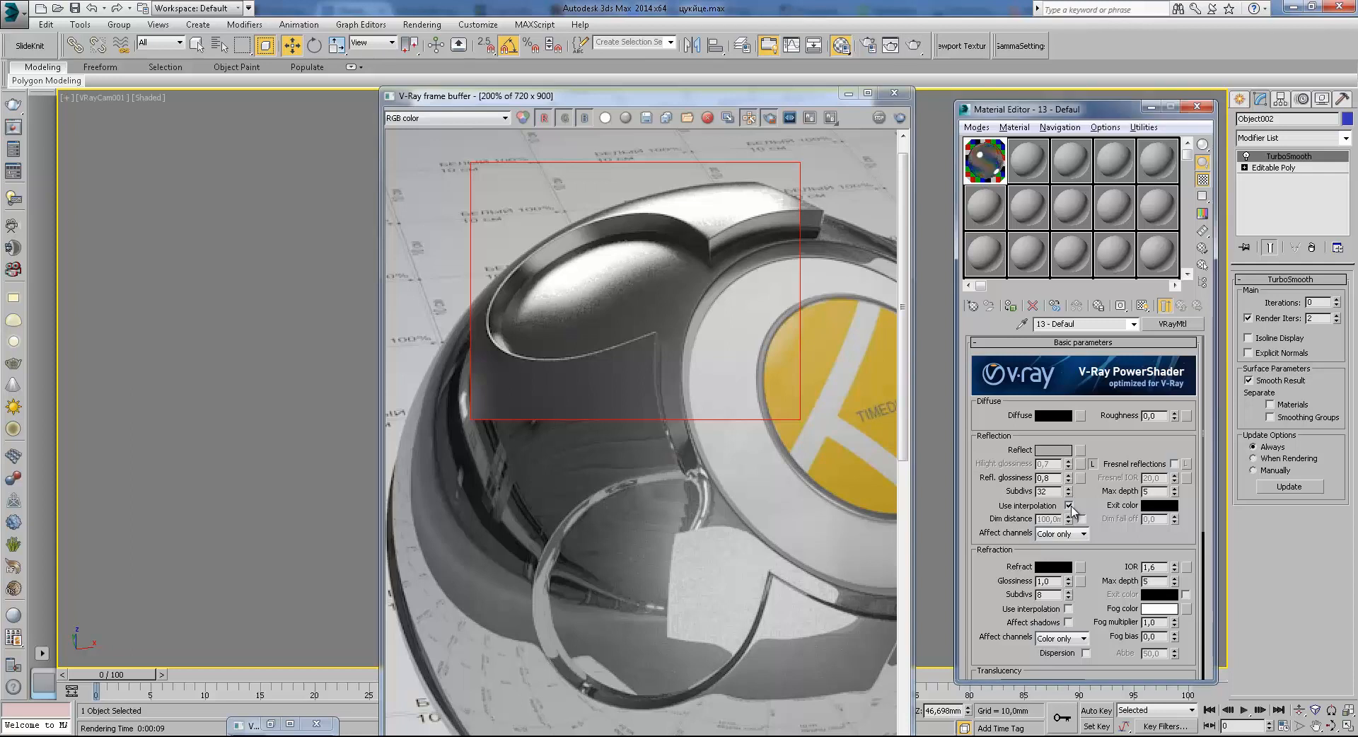
click(913, 44)
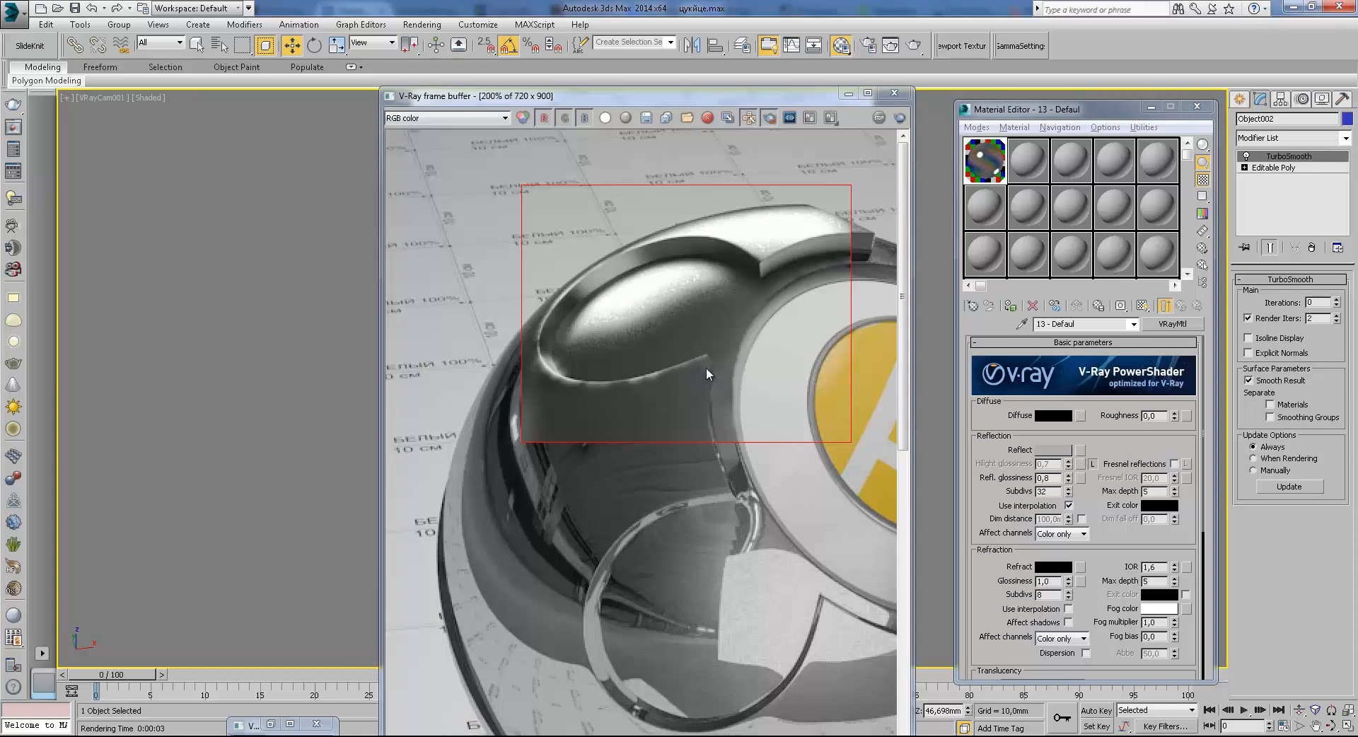
Turn off Use interpolation for the reflection and look through the remaining reflection settings down to the Refraction group
click(1069, 506)
drag(1084, 510, 1109, 469)
scroll(1160, 506, up, 3)
drag(1101, 534, 1116, 443)
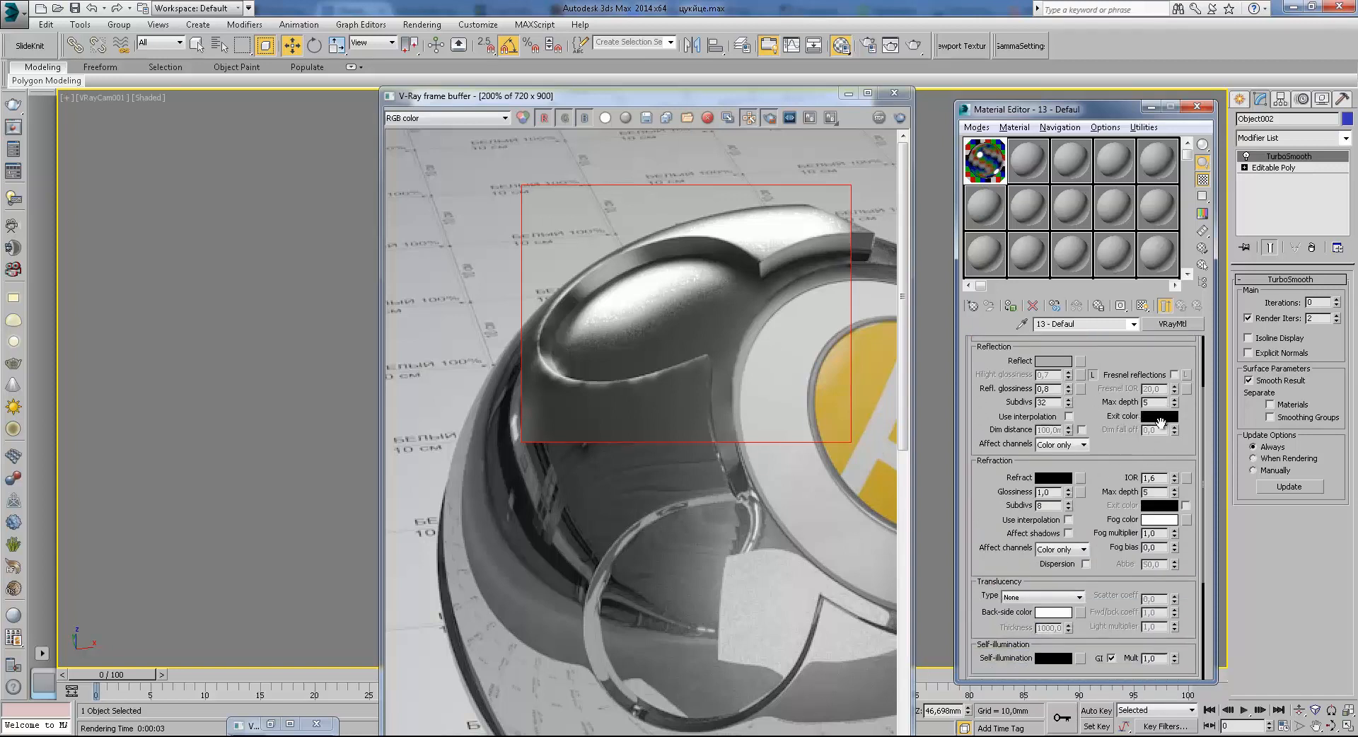
drag(1110, 445, 1118, 411)
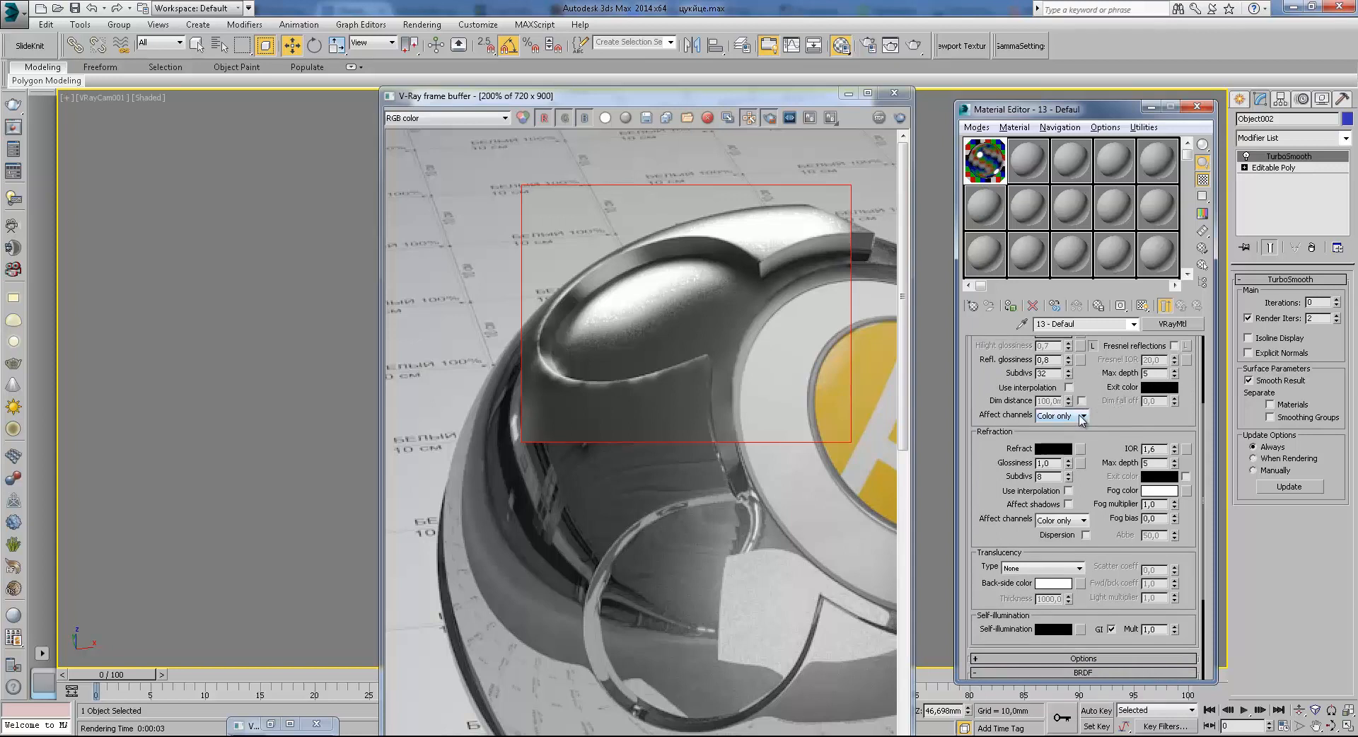
drag(1120, 403, 1115, 372)
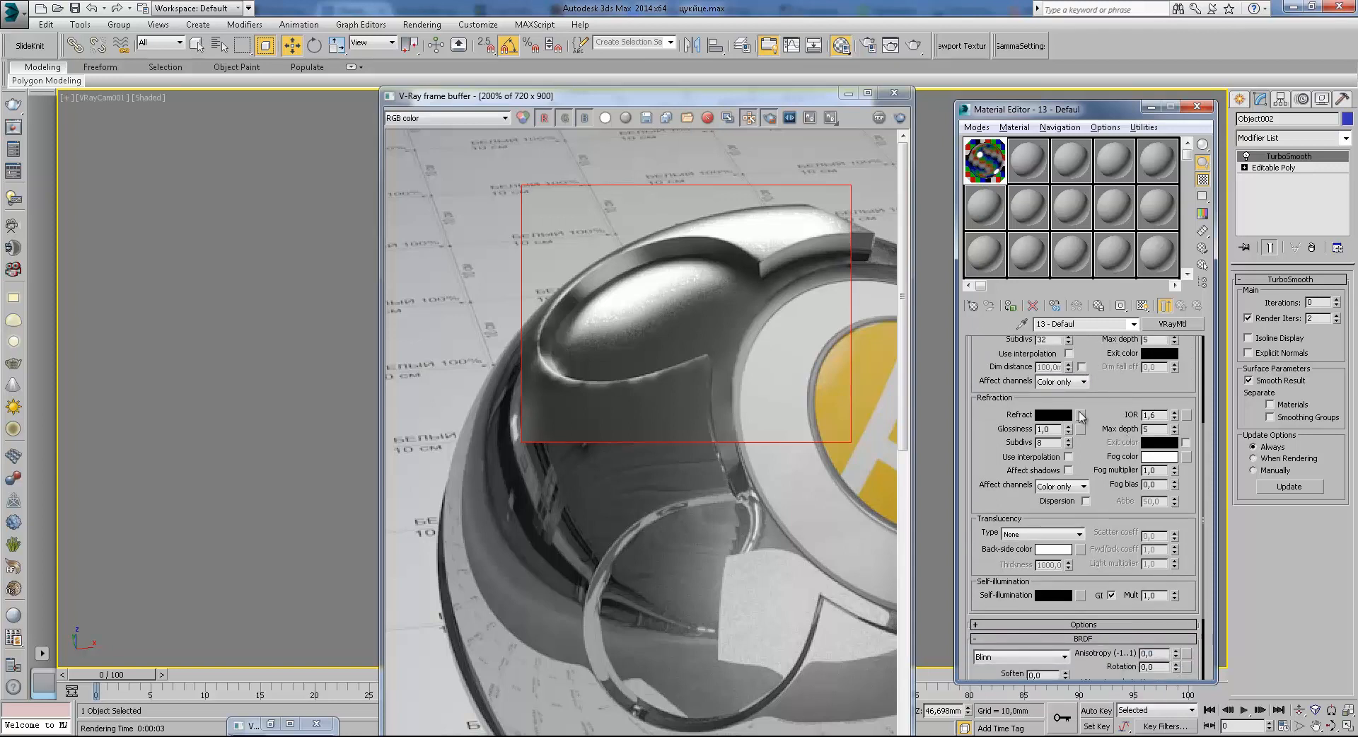
drag(1092, 430, 1093, 376)
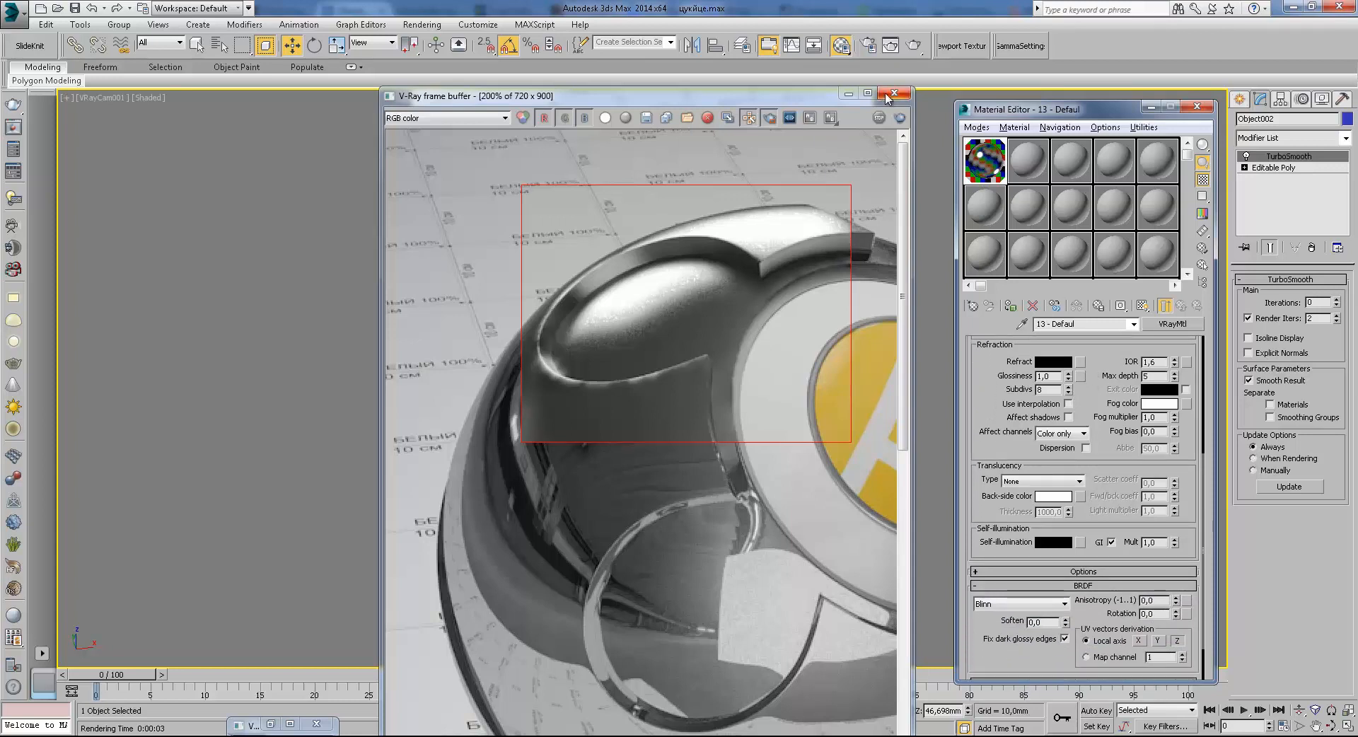
Set Refl. glossiness to 1,0 and enable Fresnel reflections
drag(1119, 406, 1054, 387)
scroll(1125, 455, up, 3)
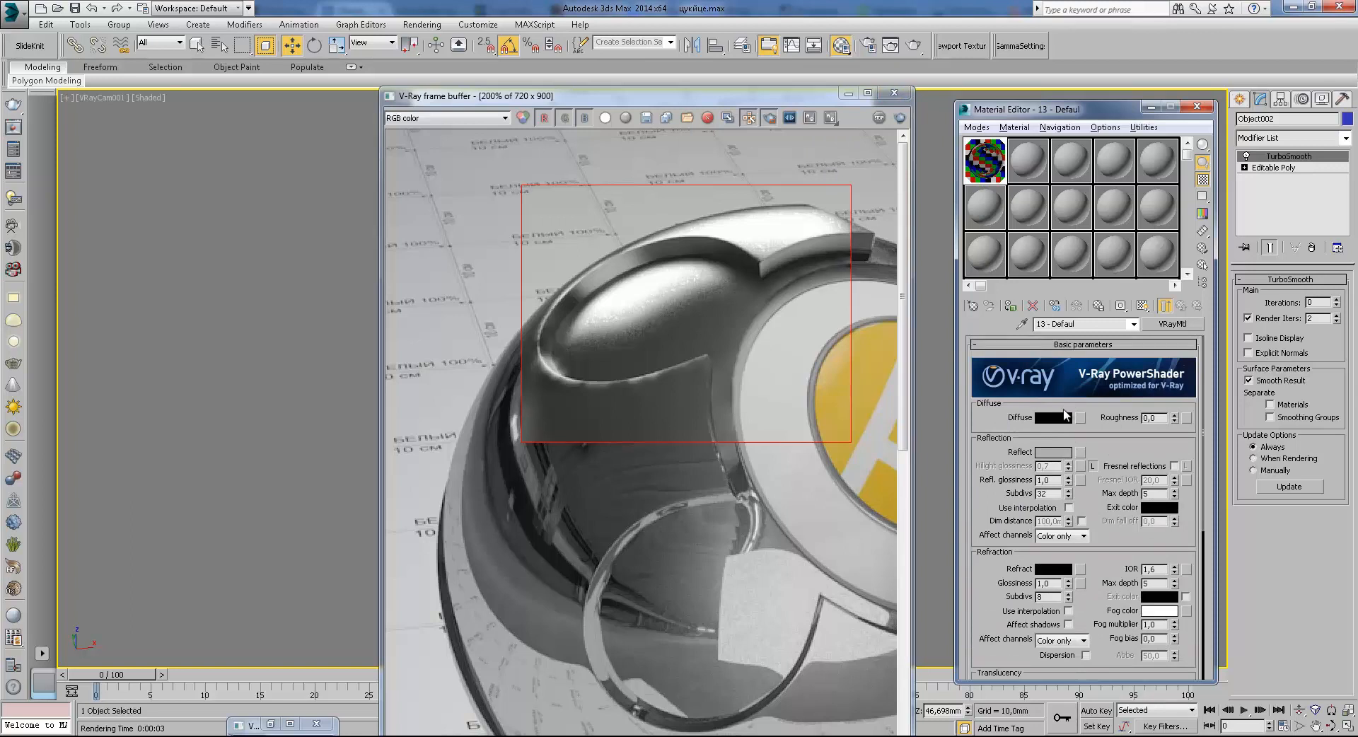
click(1054, 453)
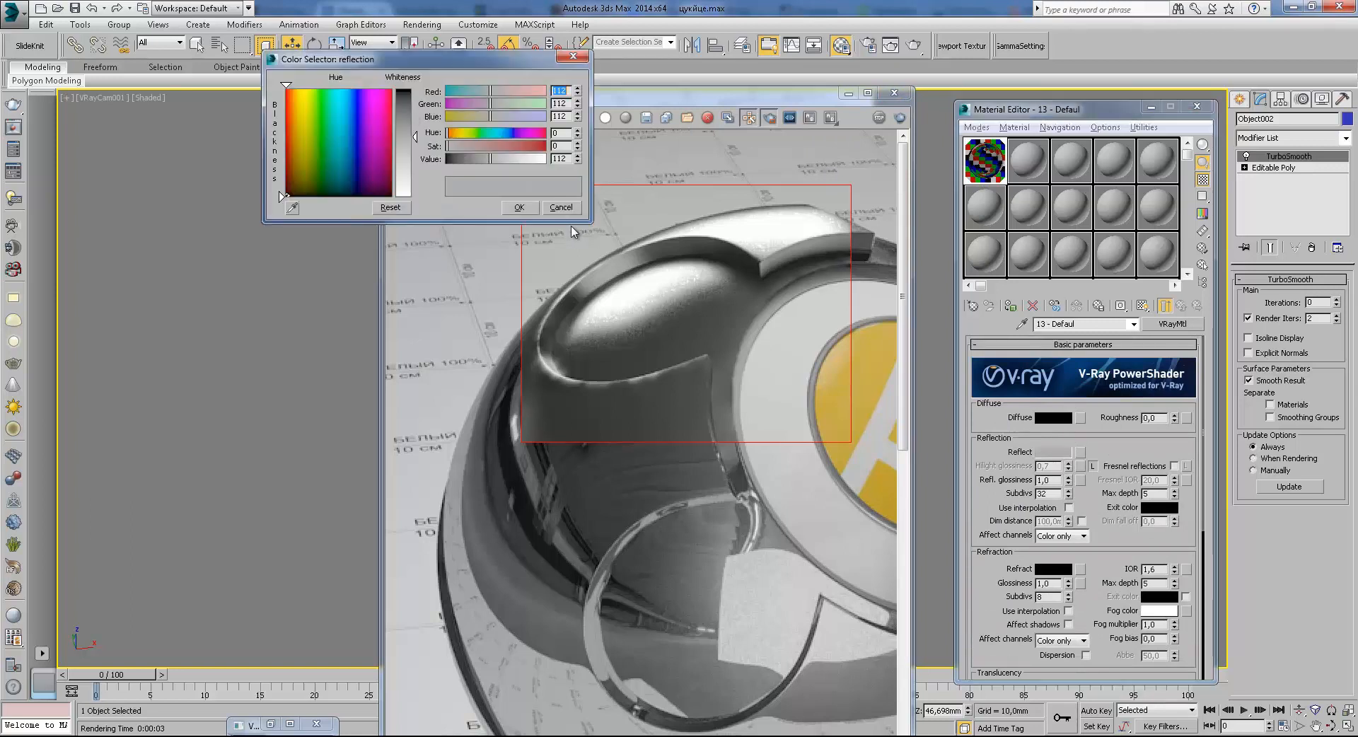
click(519, 208)
click(1174, 465)
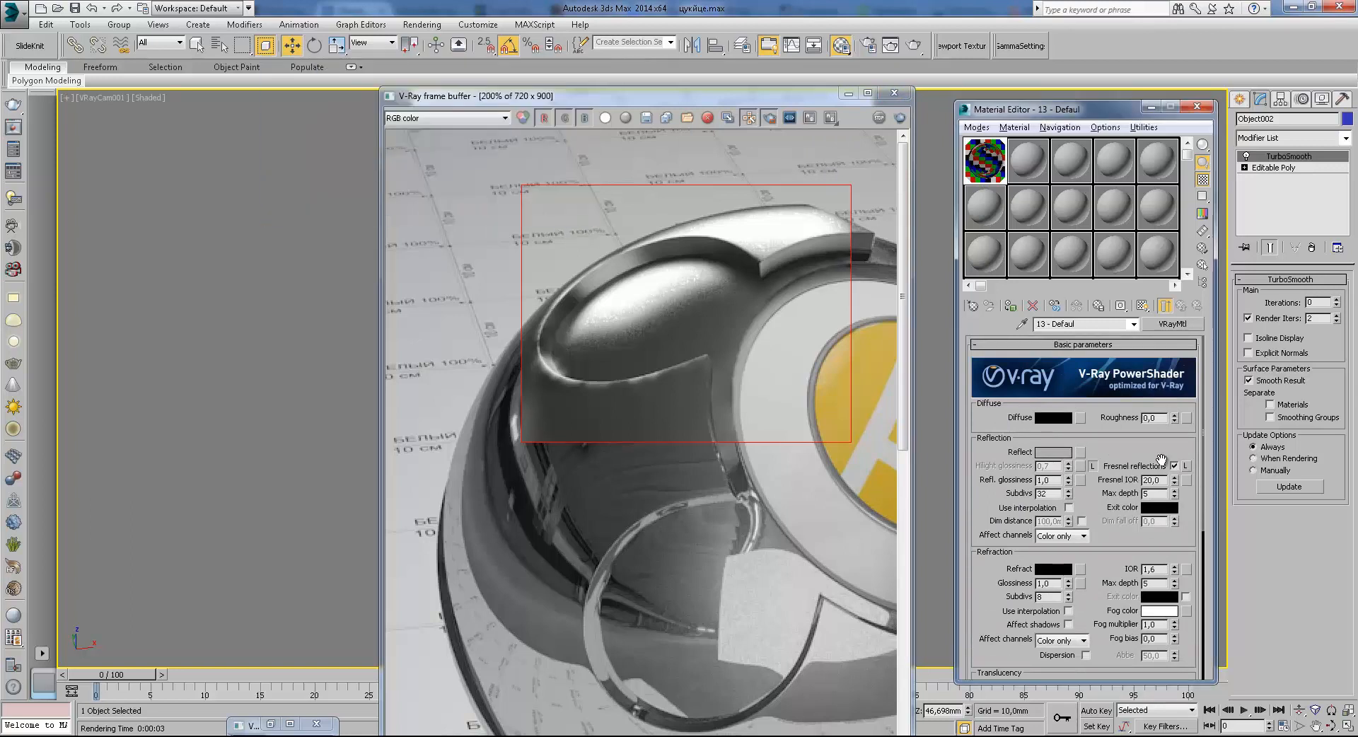
Set the Reflect color to pure white
click(1046, 453)
click(405, 200)
click(525, 210)
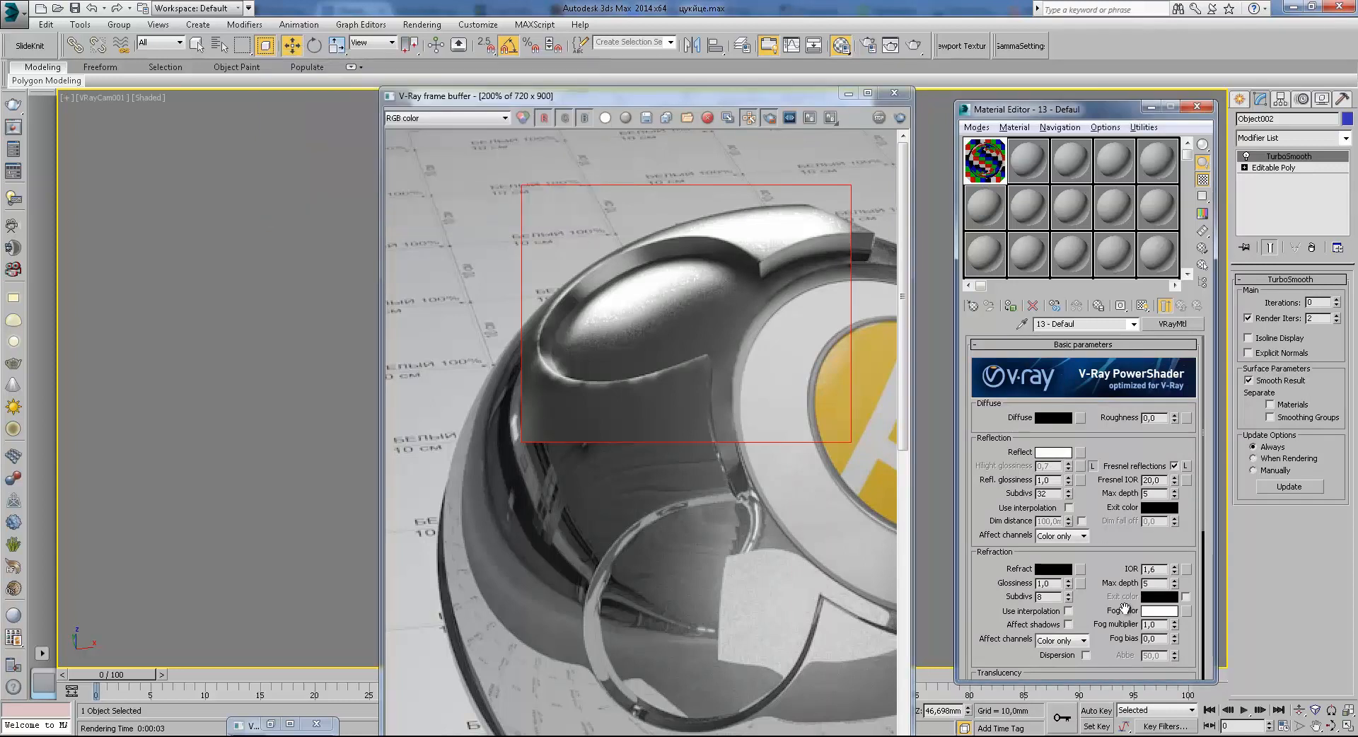
Set the Refract color to pure white (value 255) and reopen its color selector
scroll(1125, 608, down, 5)
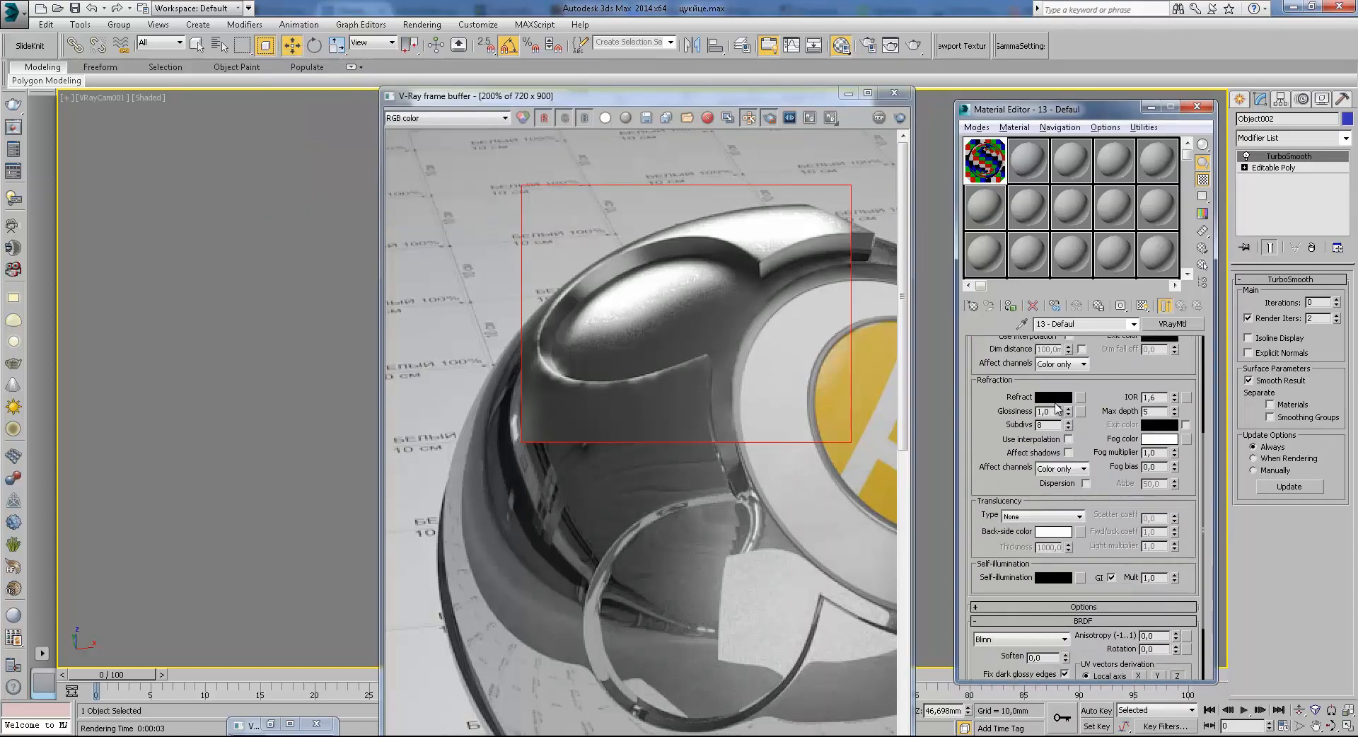
click(1053, 397)
click(405, 195)
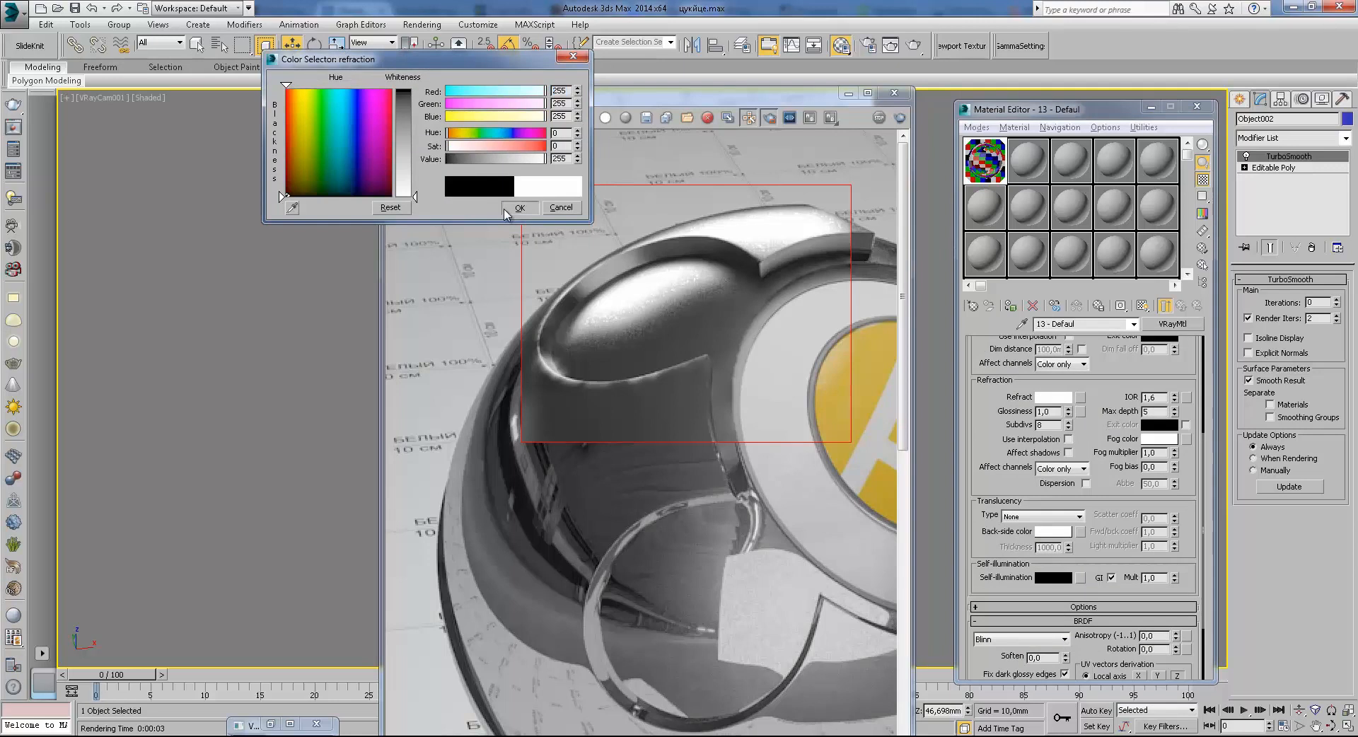
click(517, 208)
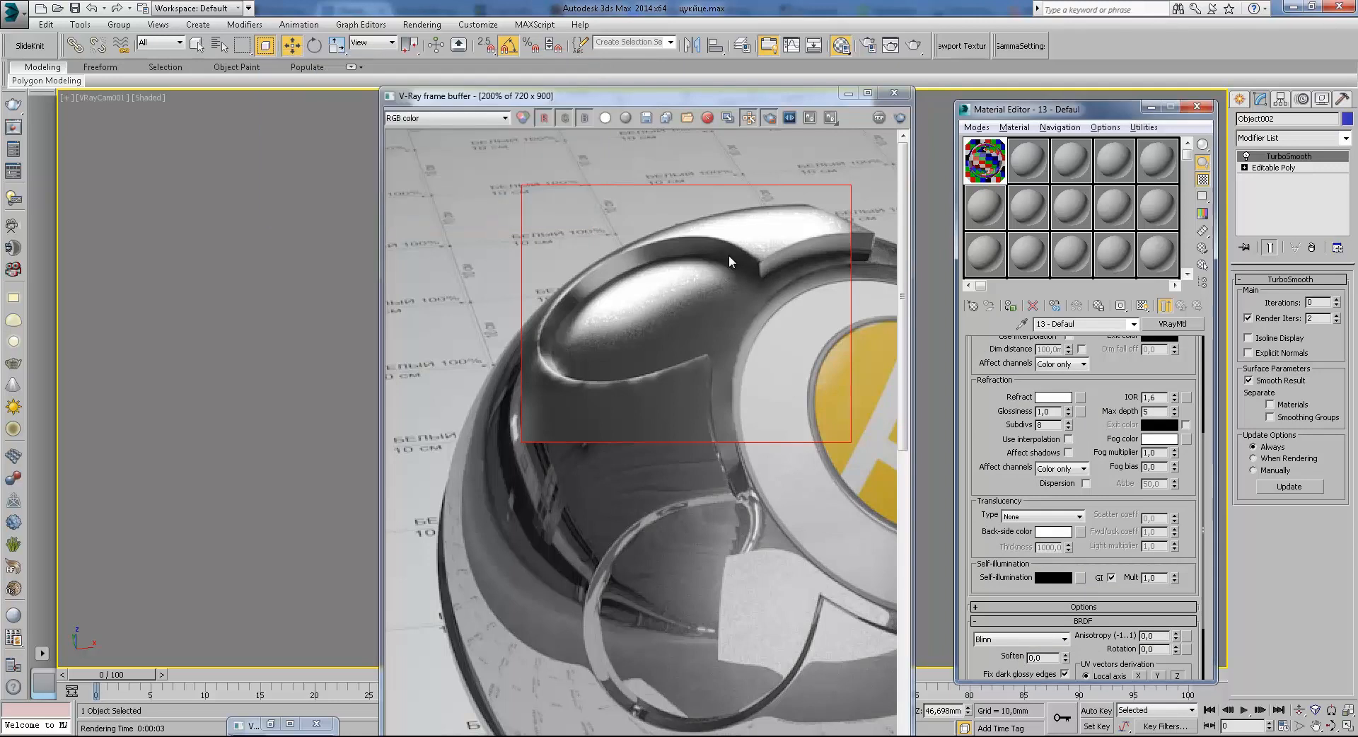
click(1059, 400)
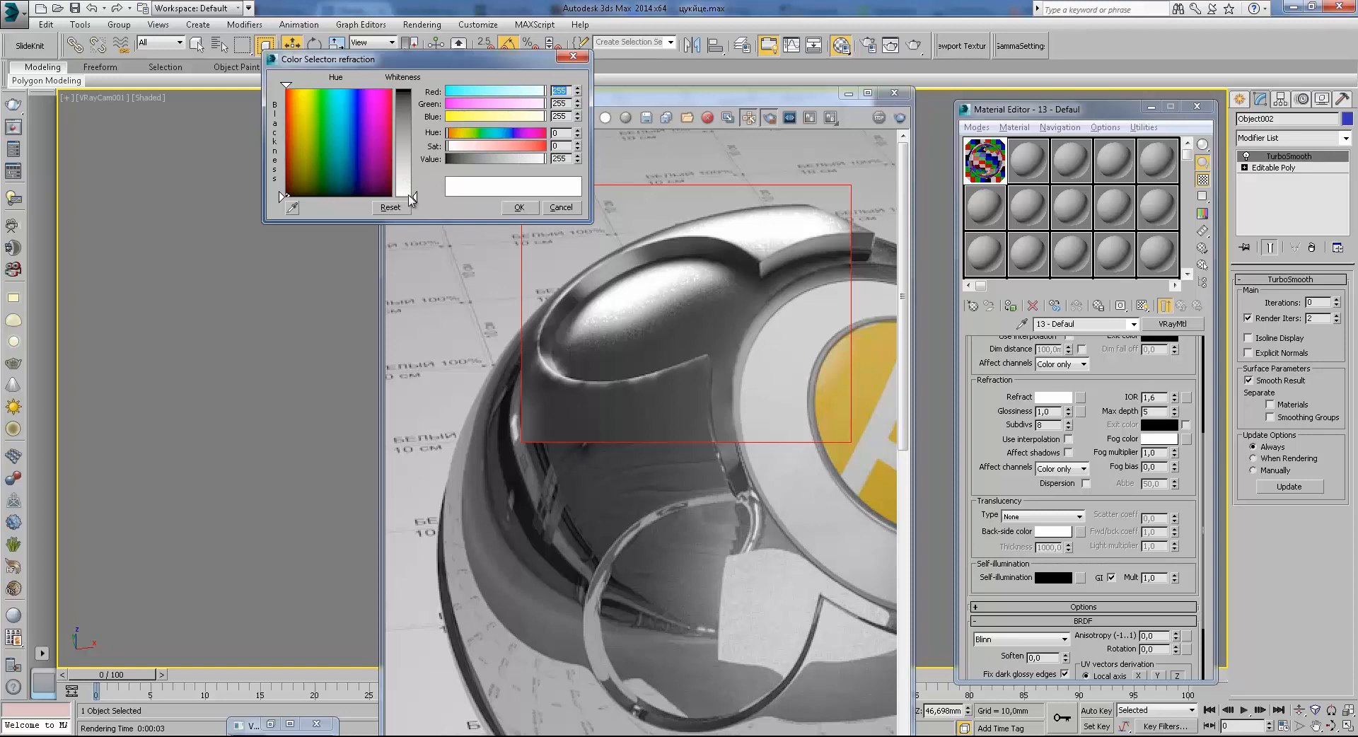
Confirm the white refraction color, render the region and inspect the result on the material ball
click(517, 207)
click(913, 47)
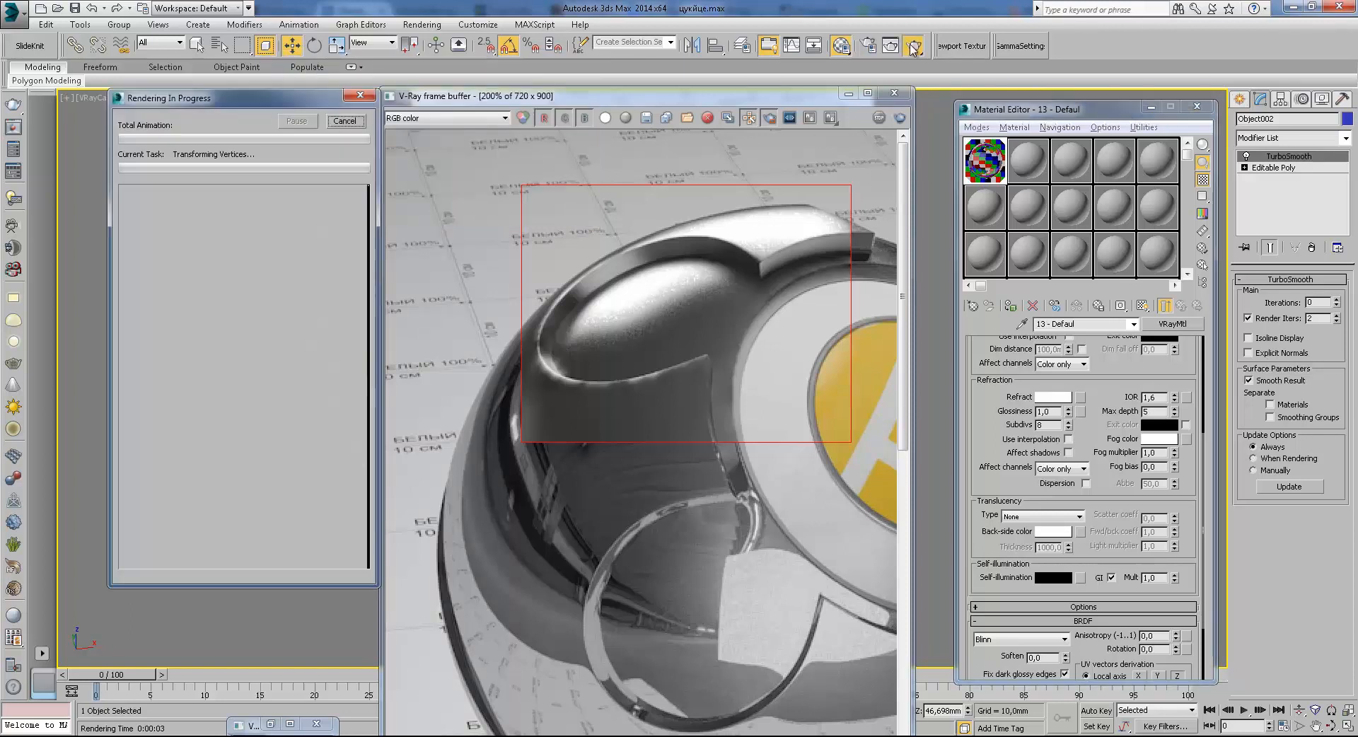
scroll(706, 297, up, 1)
scroll(706, 298, down, 1)
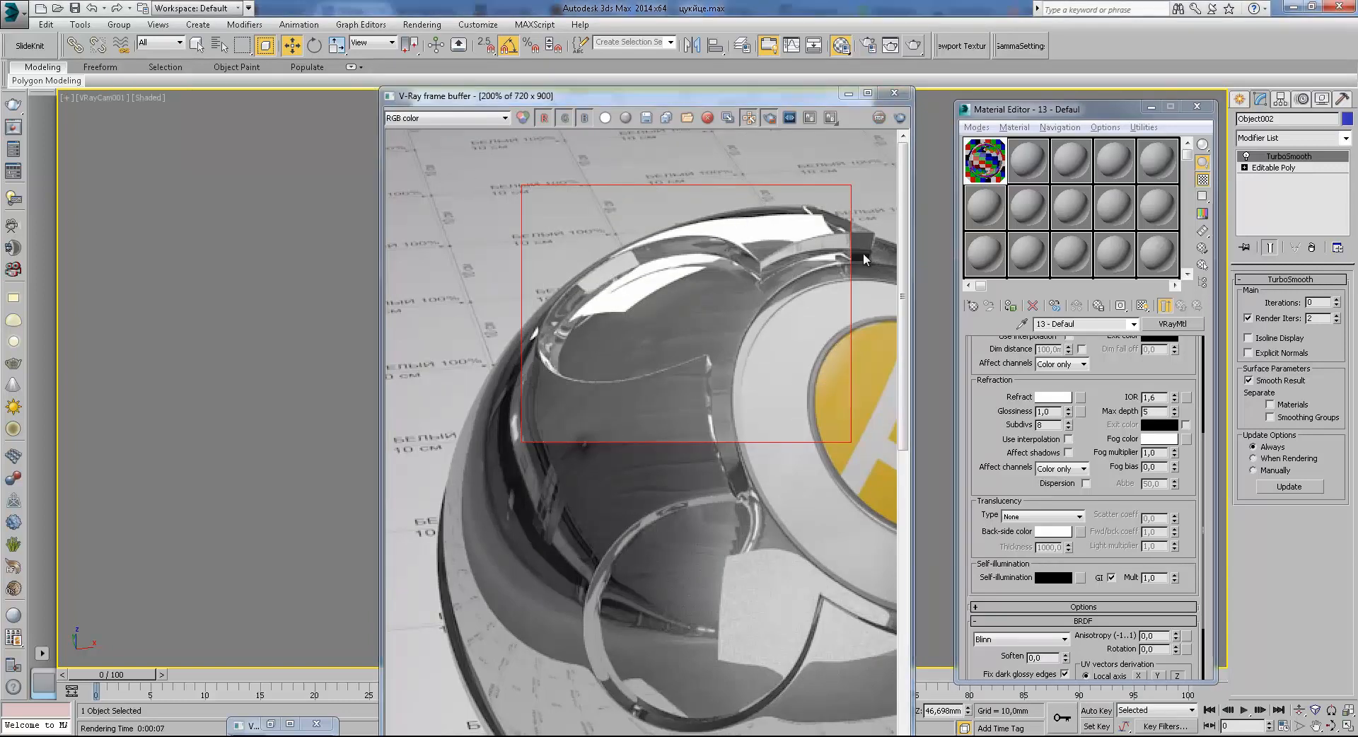
scroll(781, 384, down, 1)
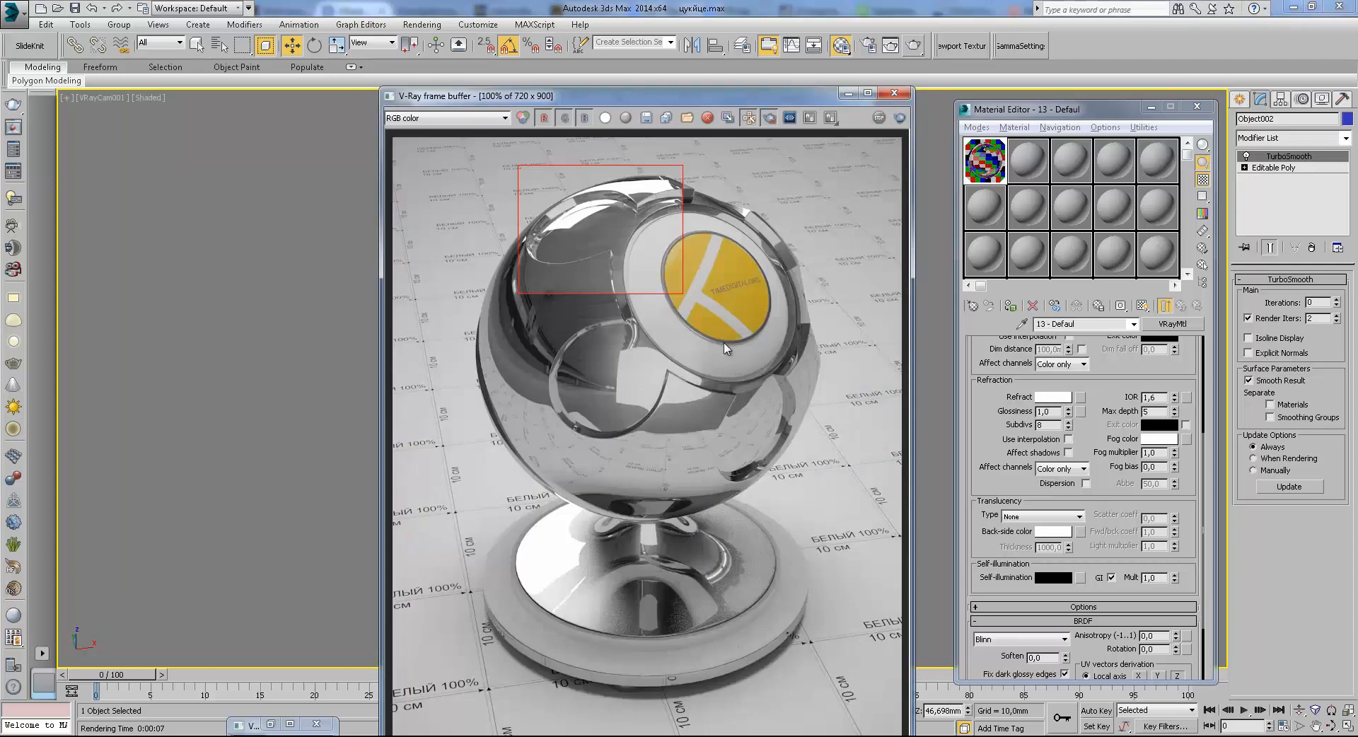
Lock the Fresnel IOR to the refraction IOR and set the refraction IOR to 1,514
click(848, 95)
scroll(1075, 450, up, 5)
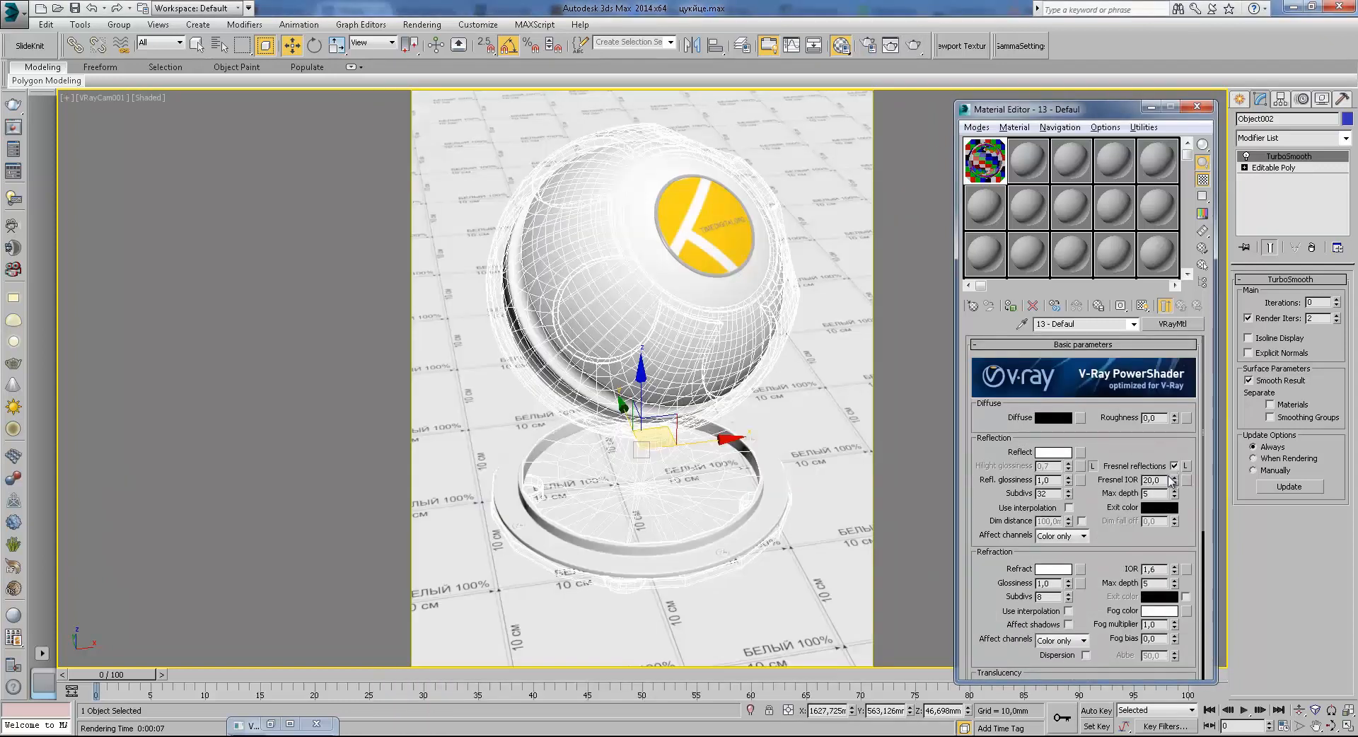
double_click(1166, 480)
click(1187, 466)
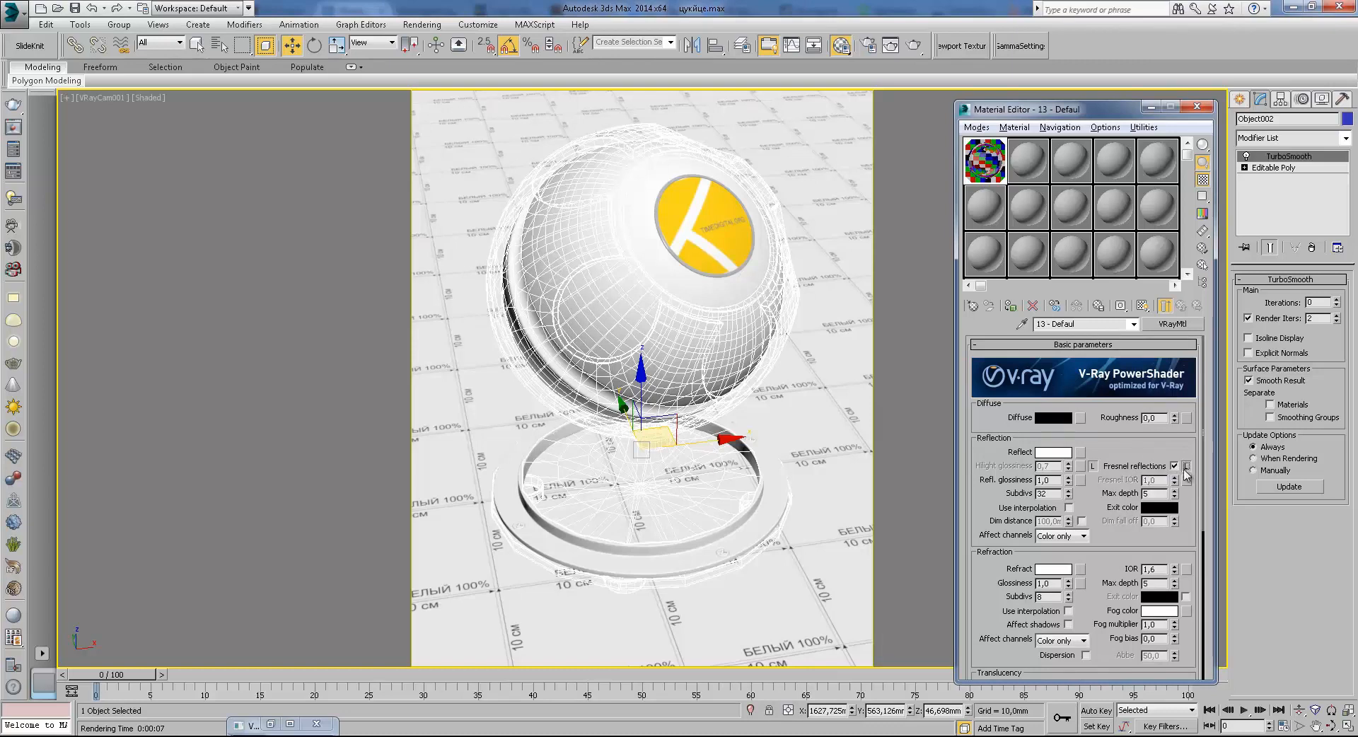
scroll(1107, 394, down, 2)
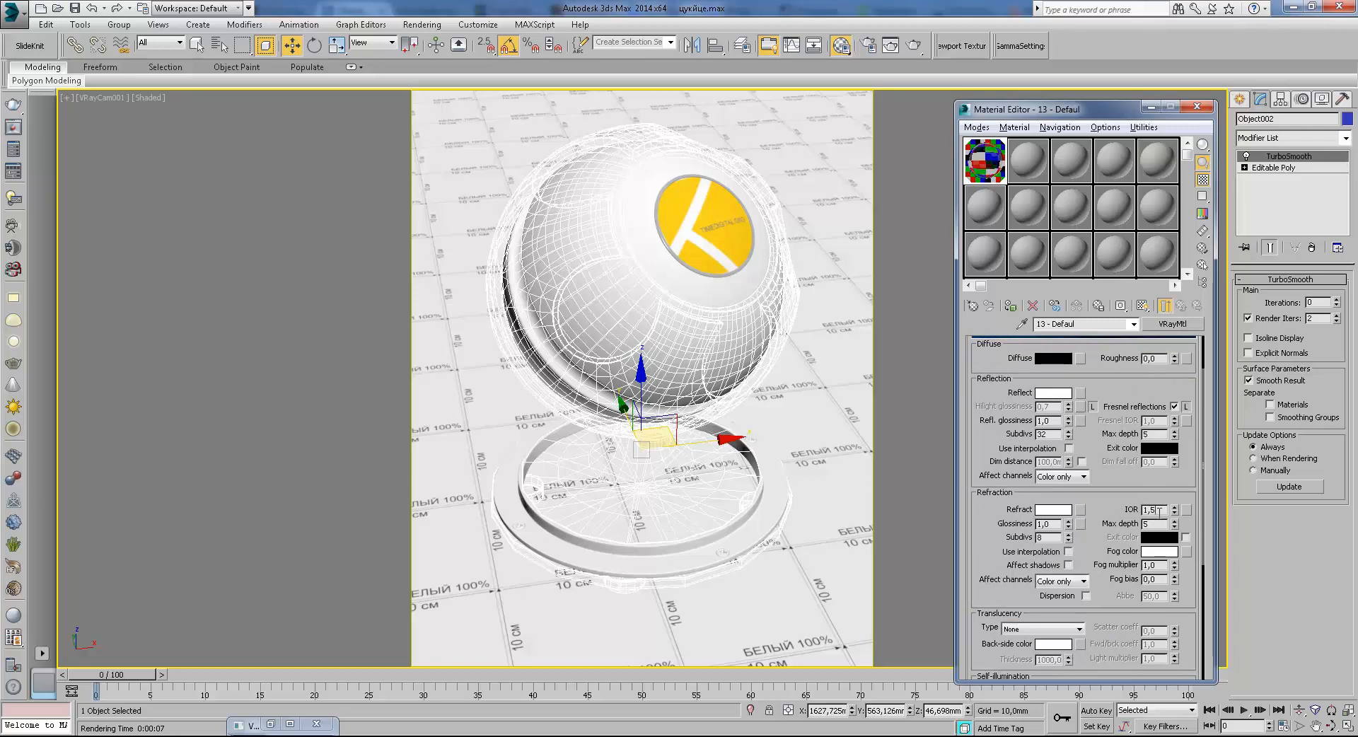
double_click(1159, 510)
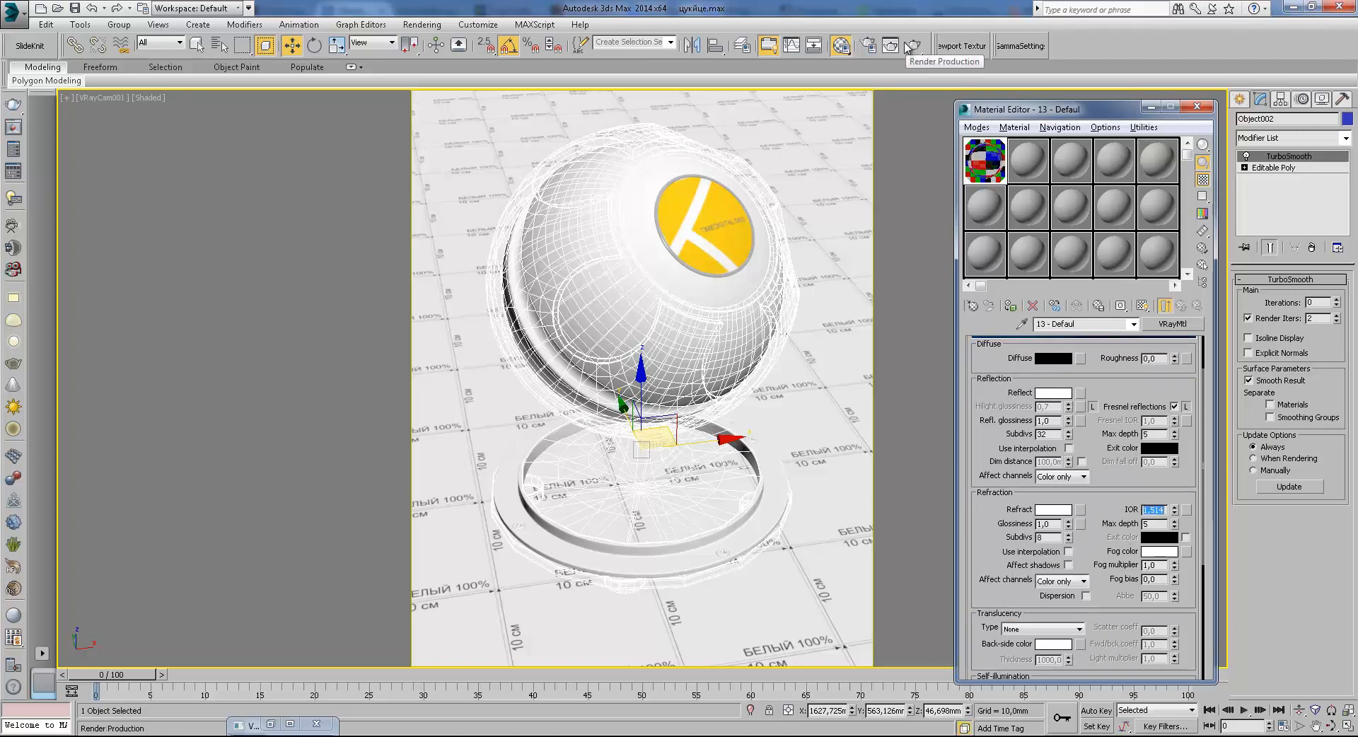
click(869, 46)
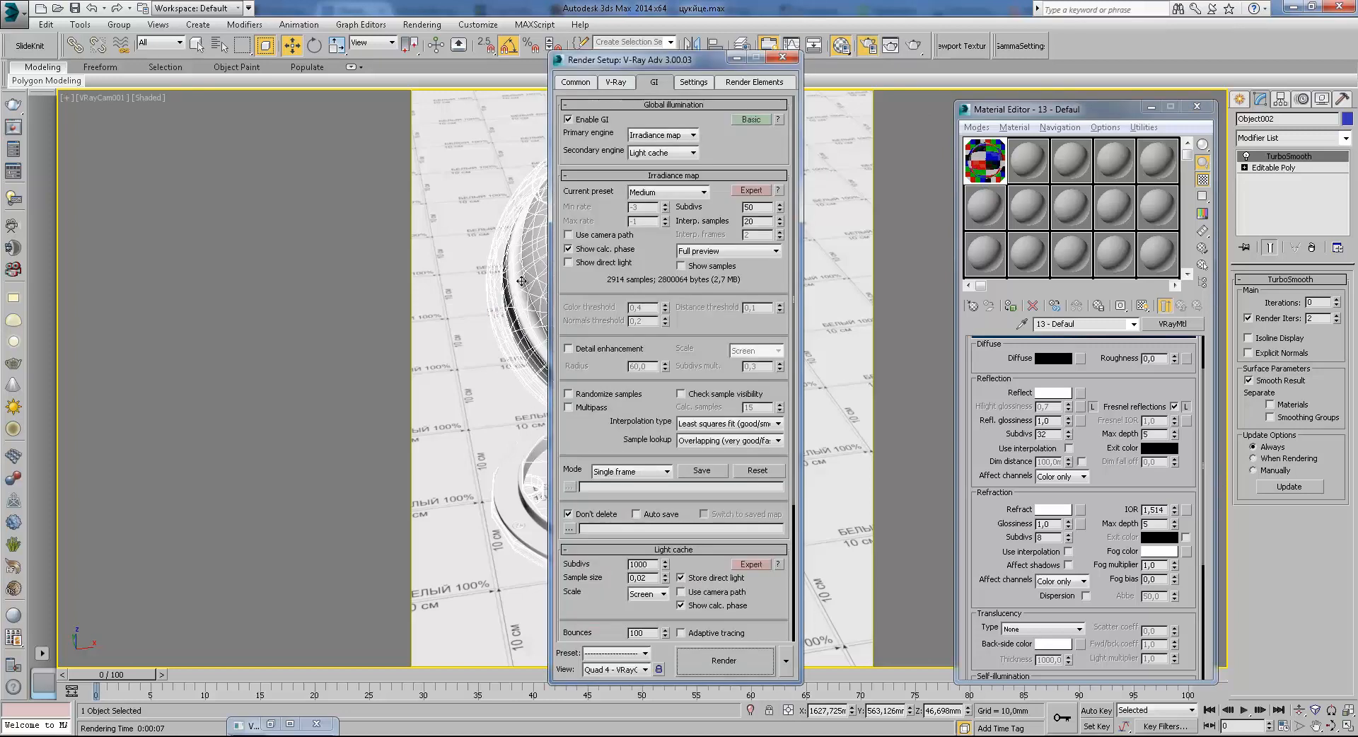
click(580, 82)
click(612, 227)
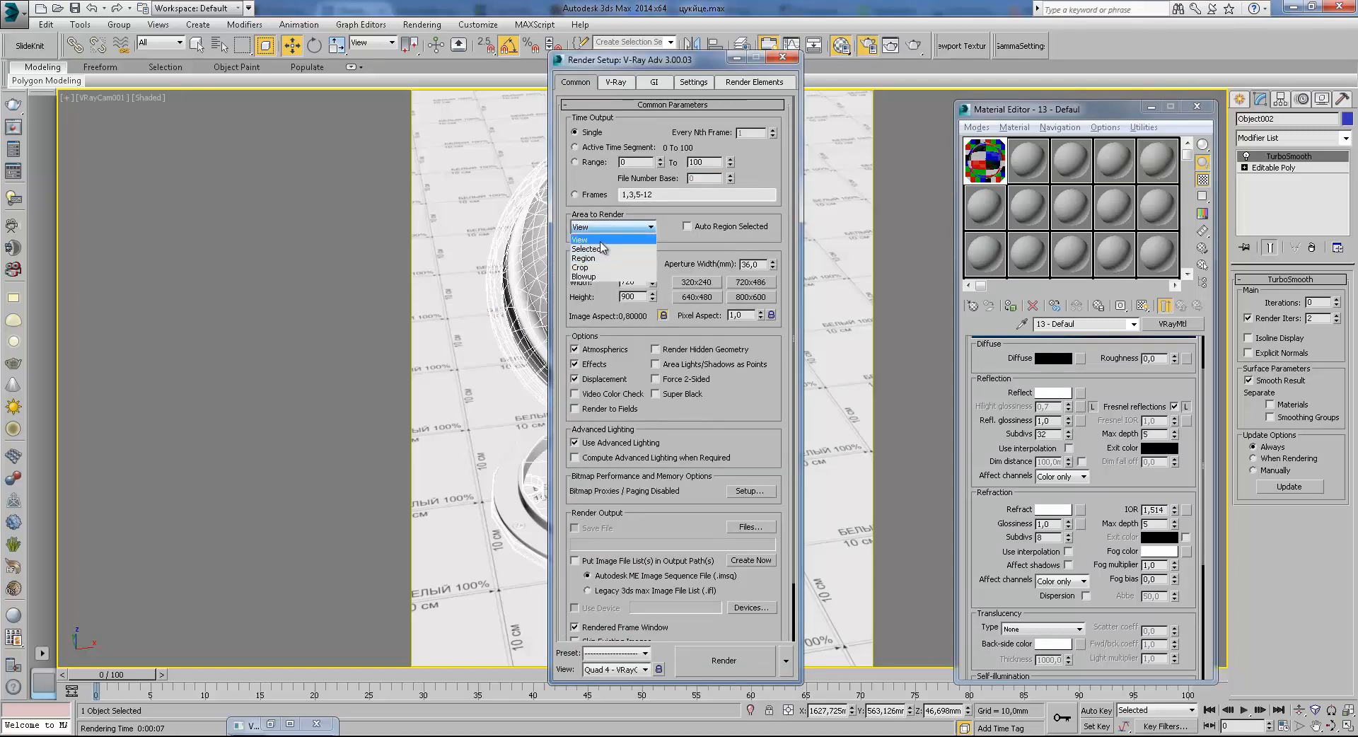
click(604, 239)
click(754, 659)
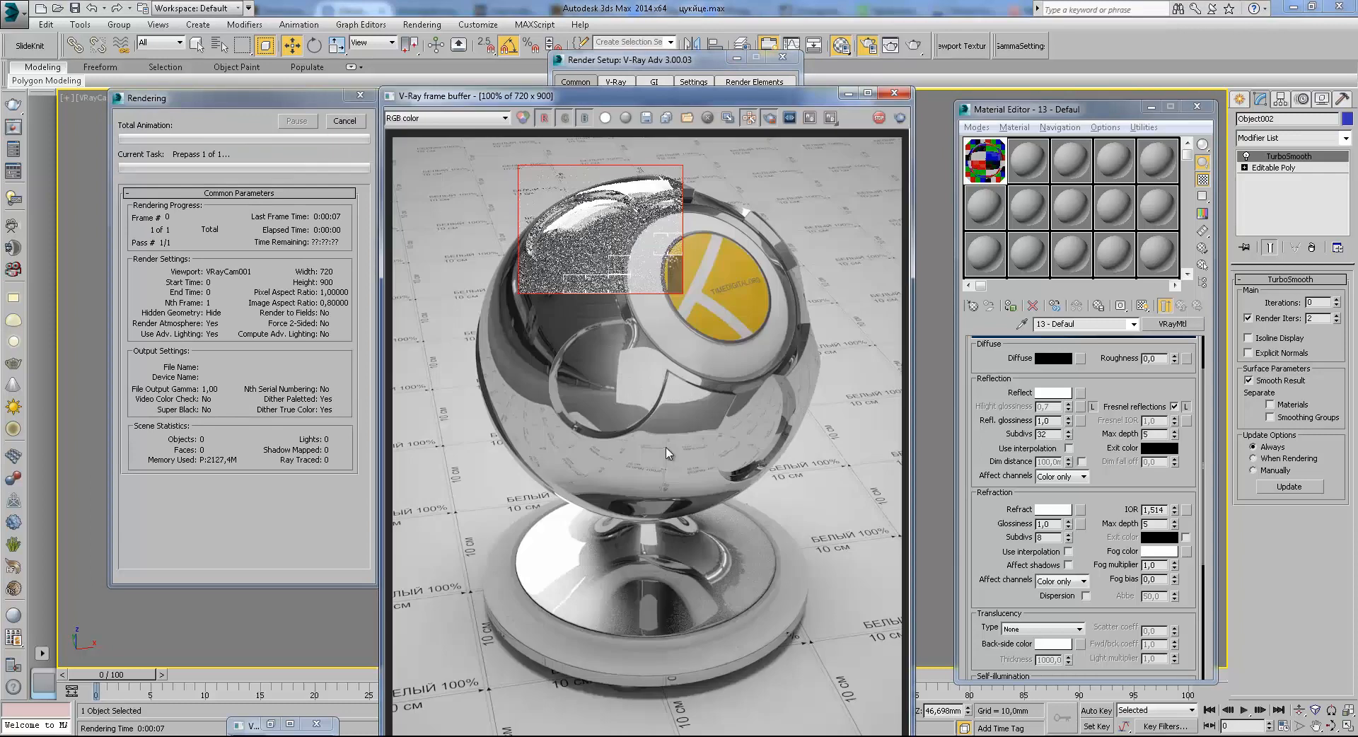
click(343, 120)
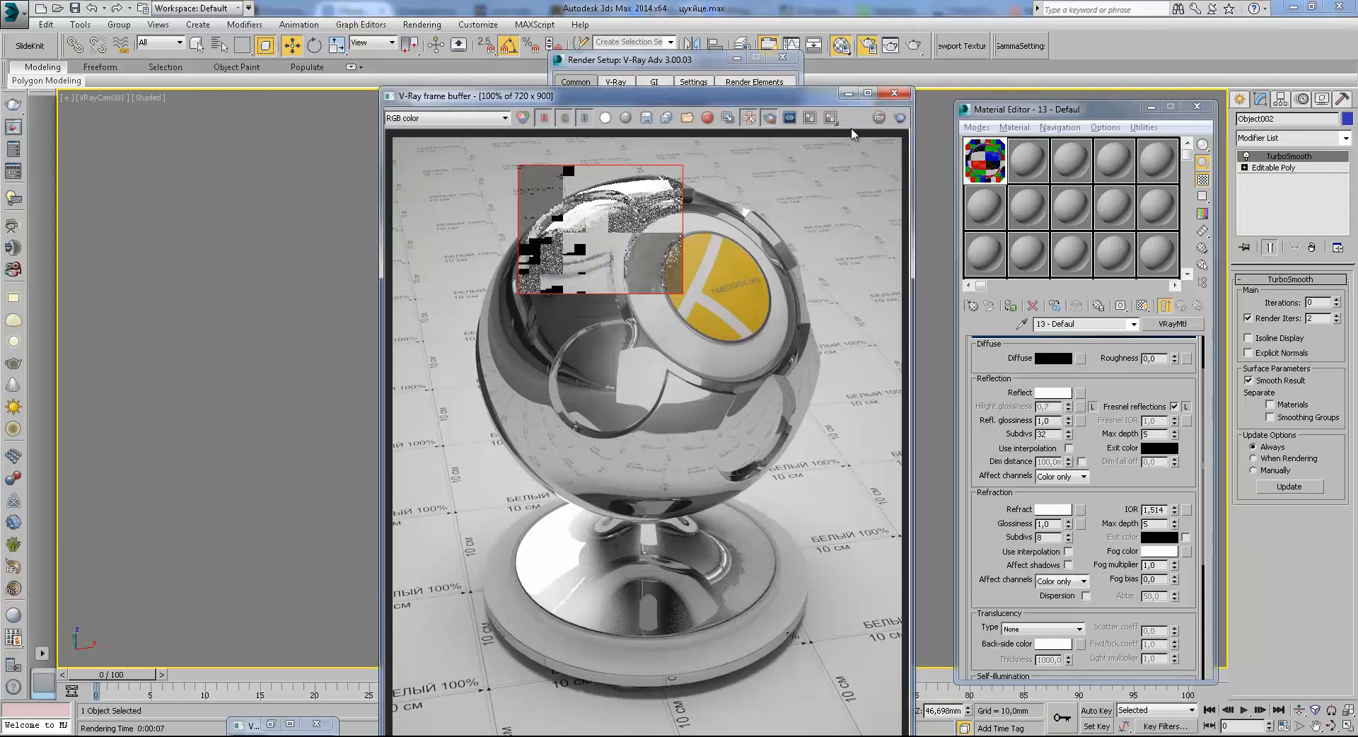
Turn off region rendering in the V-Ray frame buffer and render the whole image
click(771, 122)
click(901, 118)
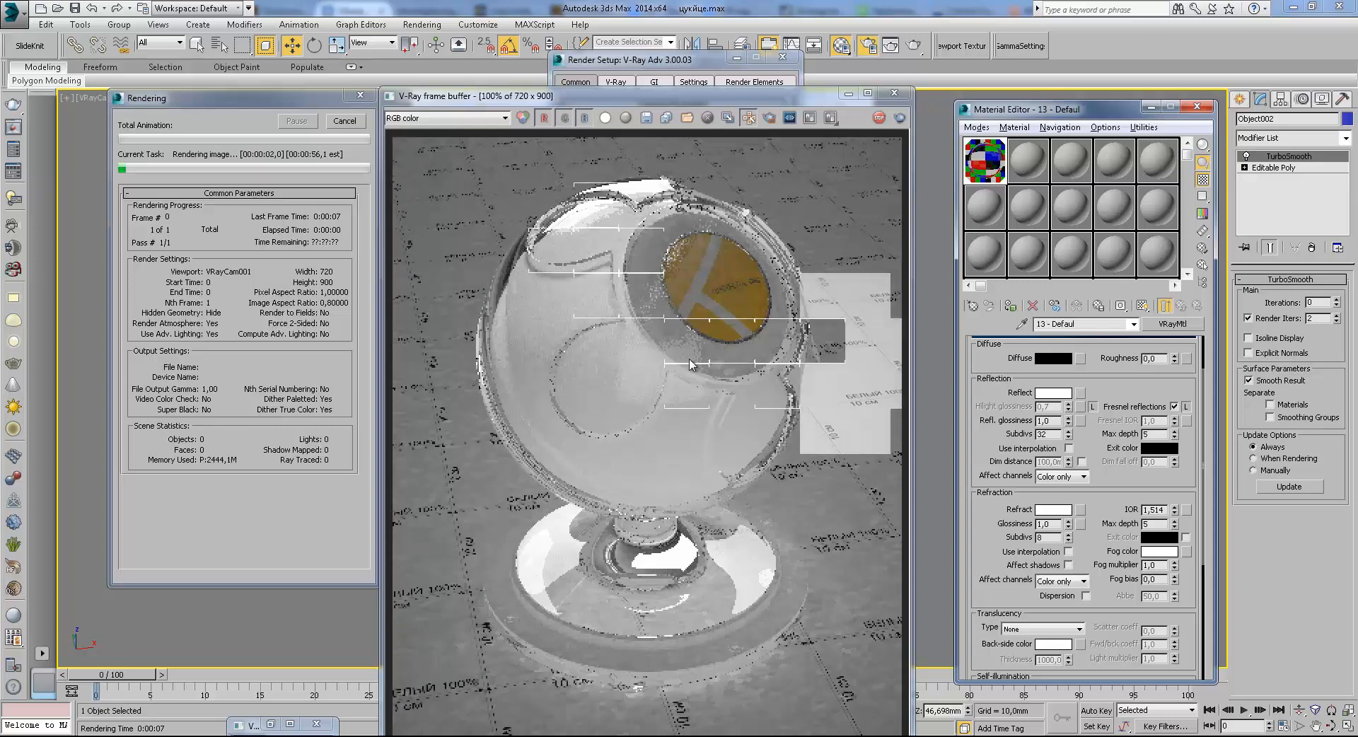
Examine the transparency, edges and base of the glass material ball in the full render, up close and as a whole
scroll(792, 396, up, 2)
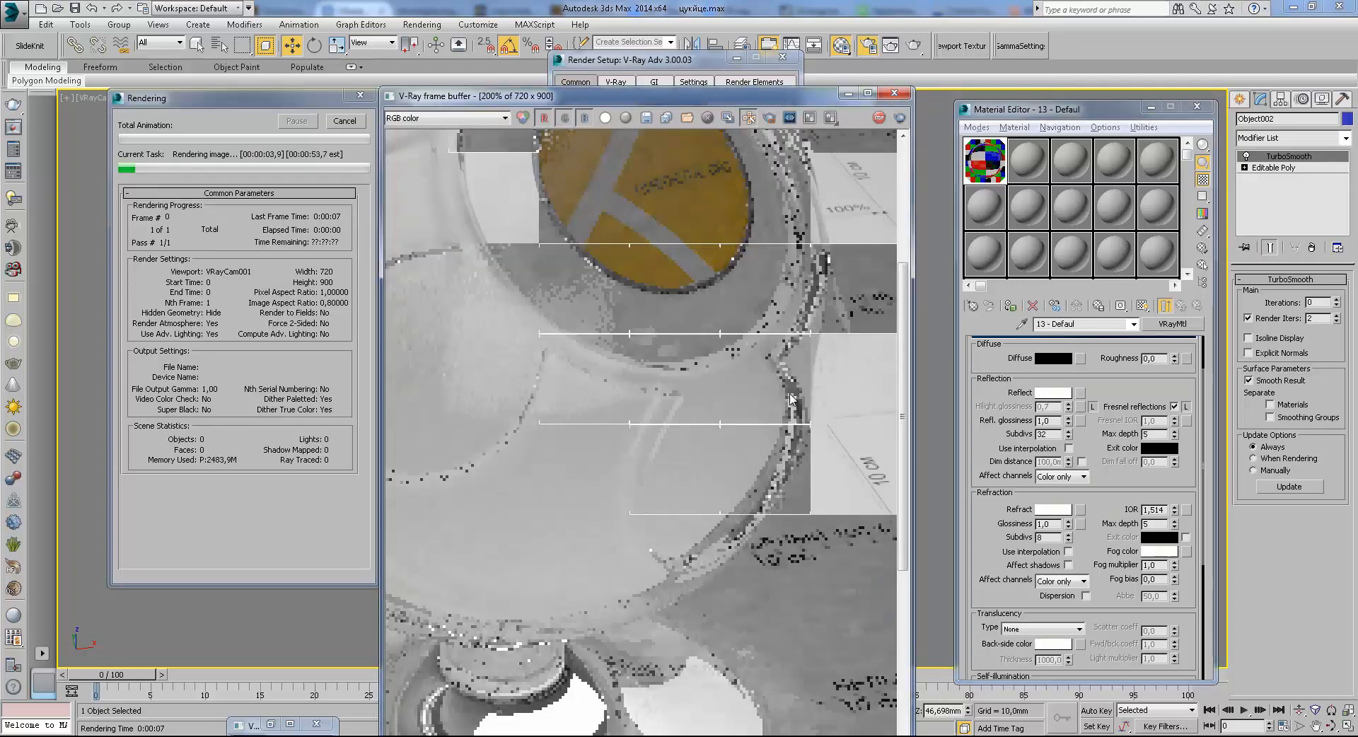
scroll(792, 398, down, 2)
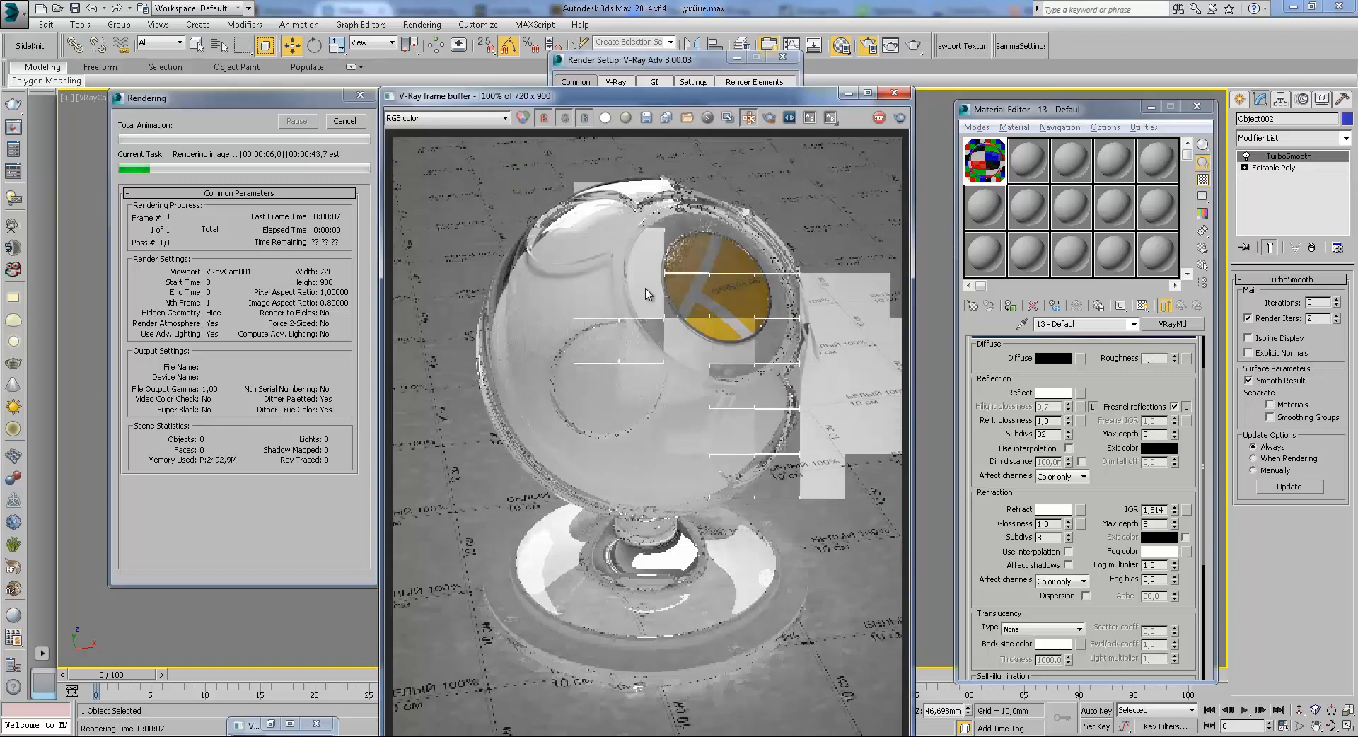
scroll(637, 283, up, 2)
middle_drag(622, 268, 634, 352)
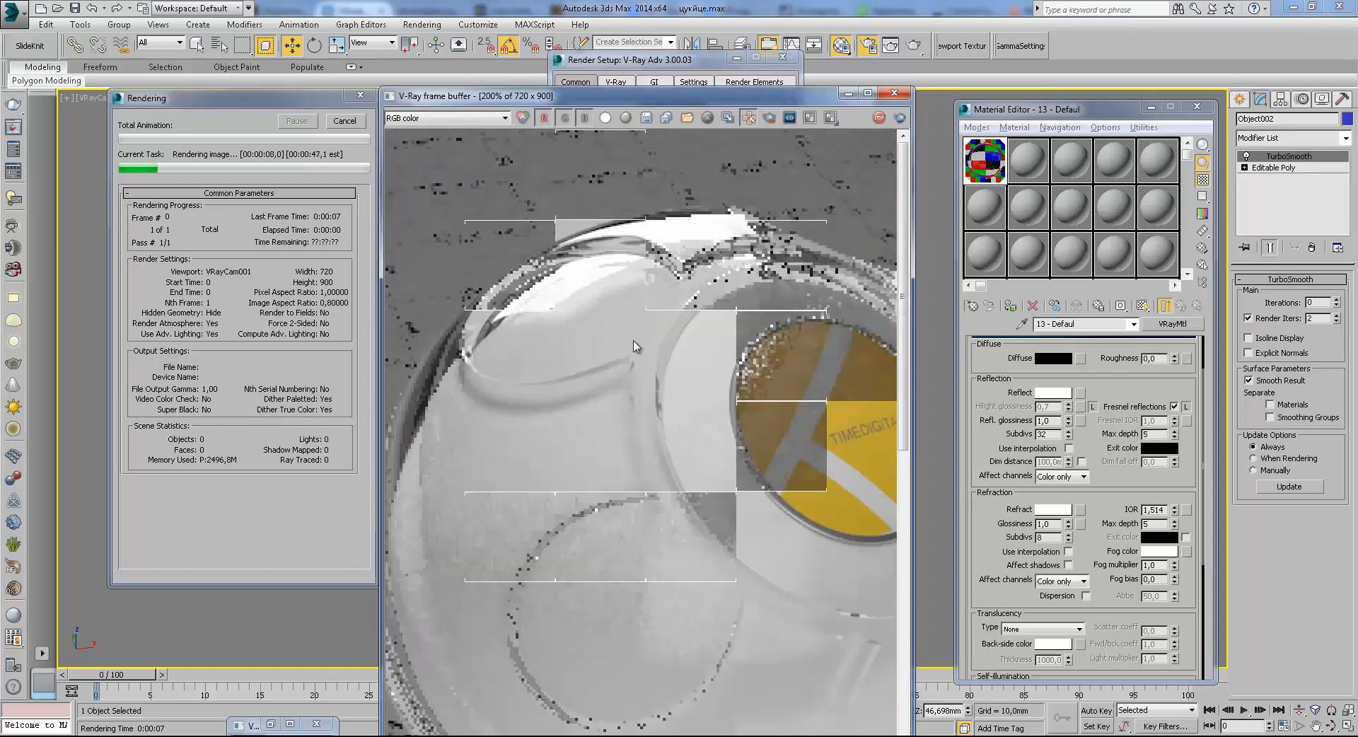
scroll(632, 331, down, 2)
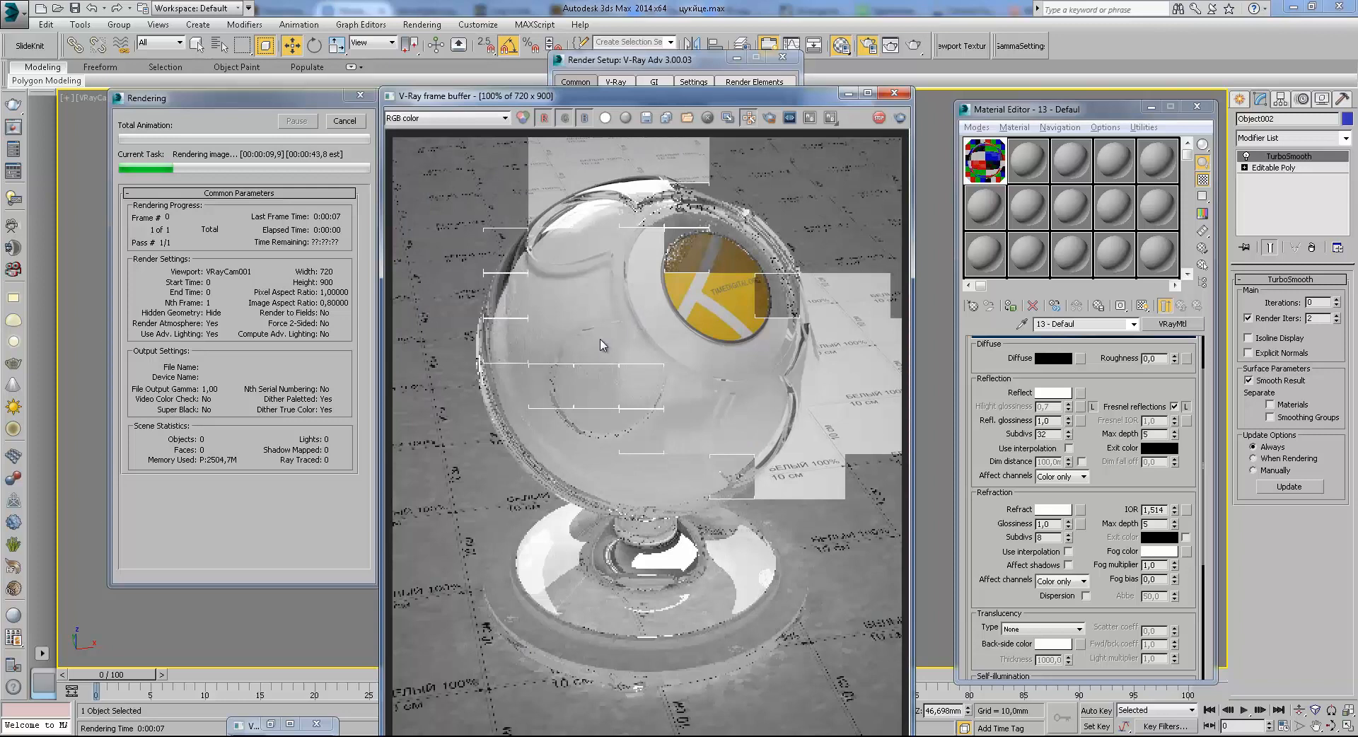
scroll(604, 333, up, 2)
middle_drag(629, 459, 641, 380)
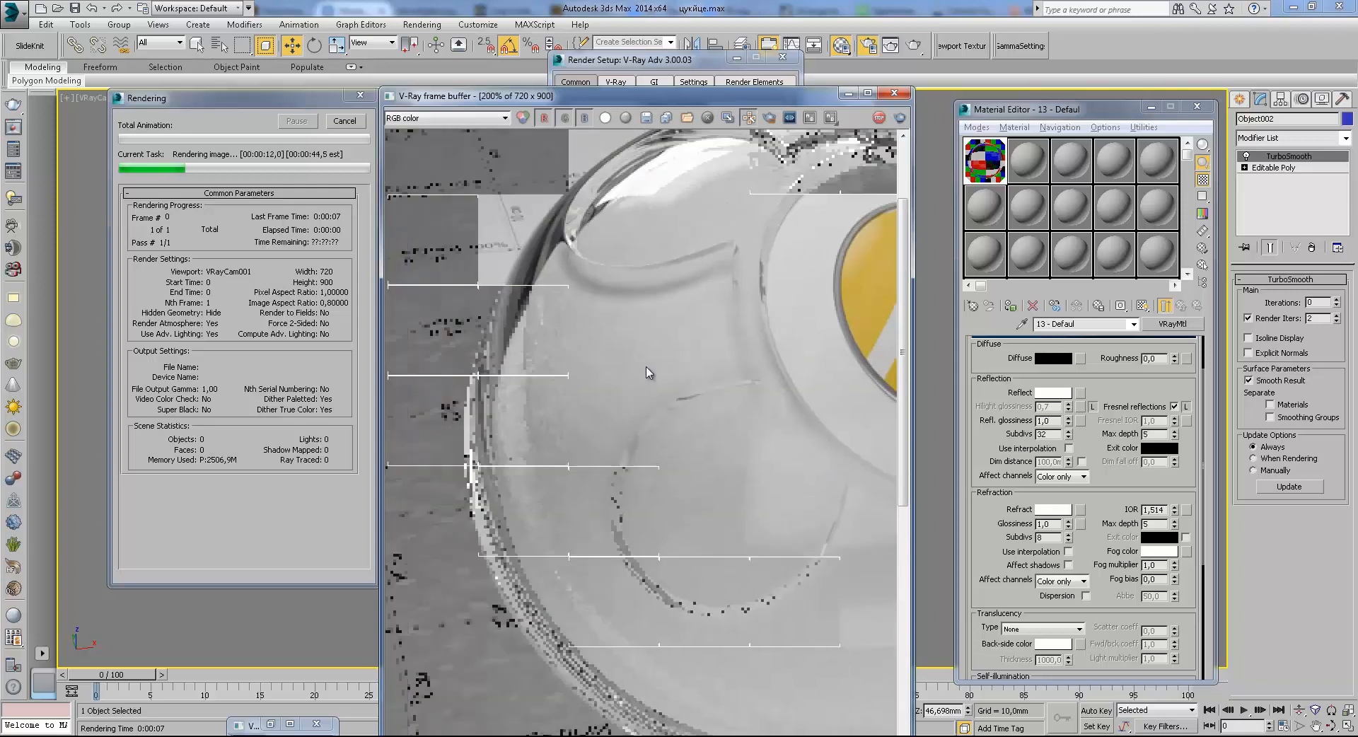
scroll(646, 366, down, 2)
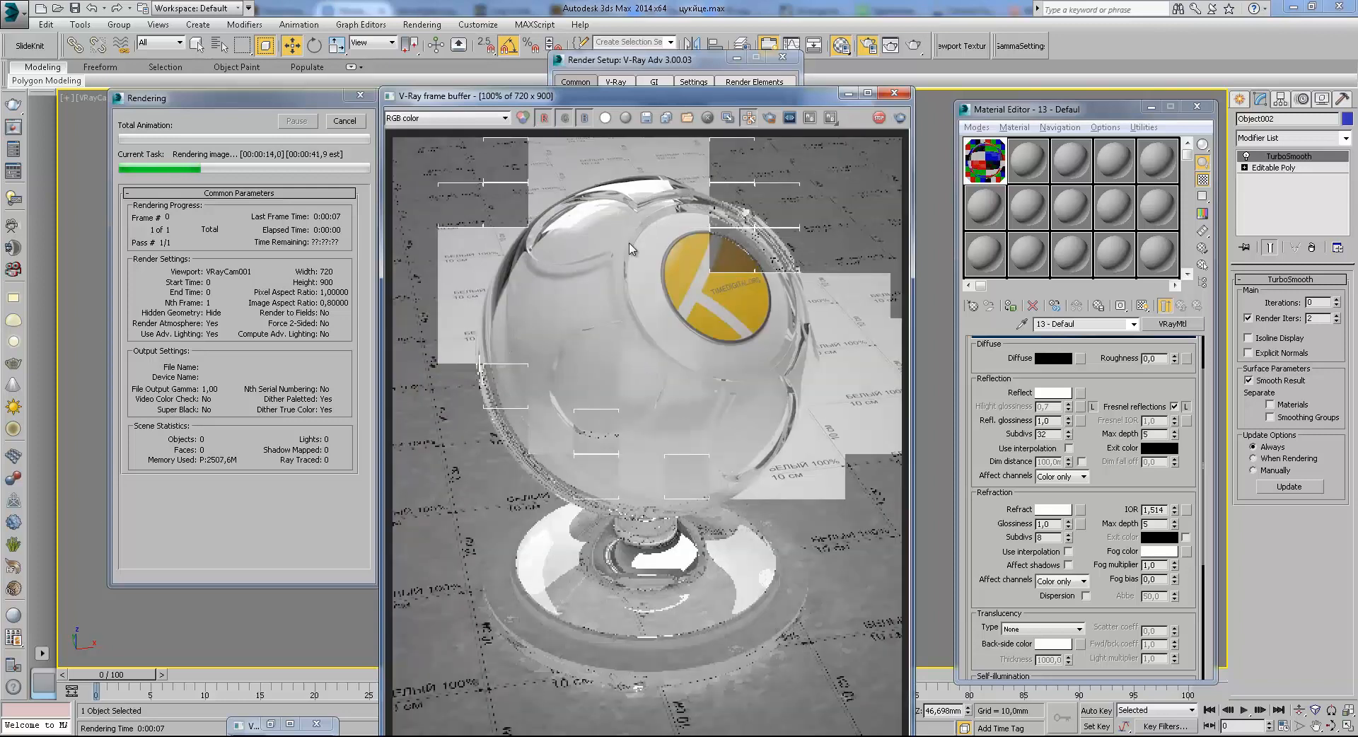
scroll(641, 227, up, 2)
middle_drag(566, 411, 551, 249)
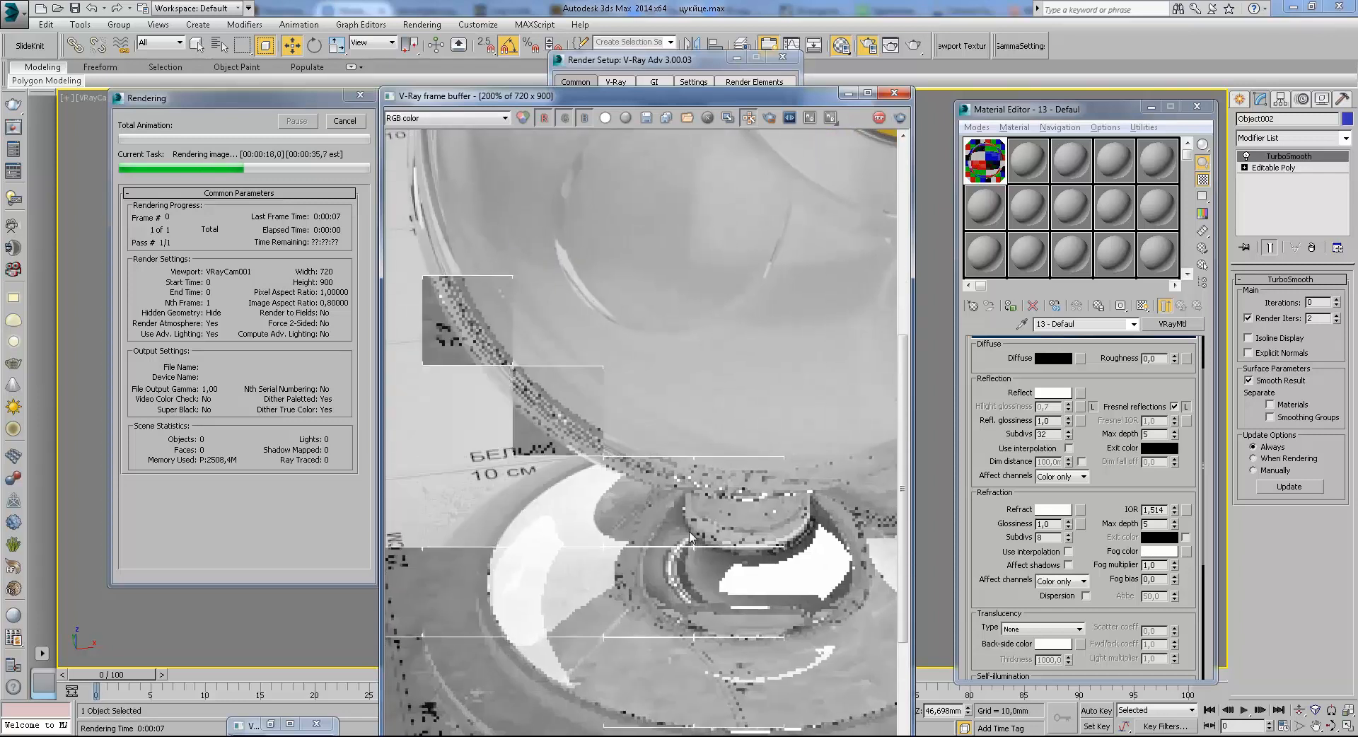
scroll(692, 453, down, 2)
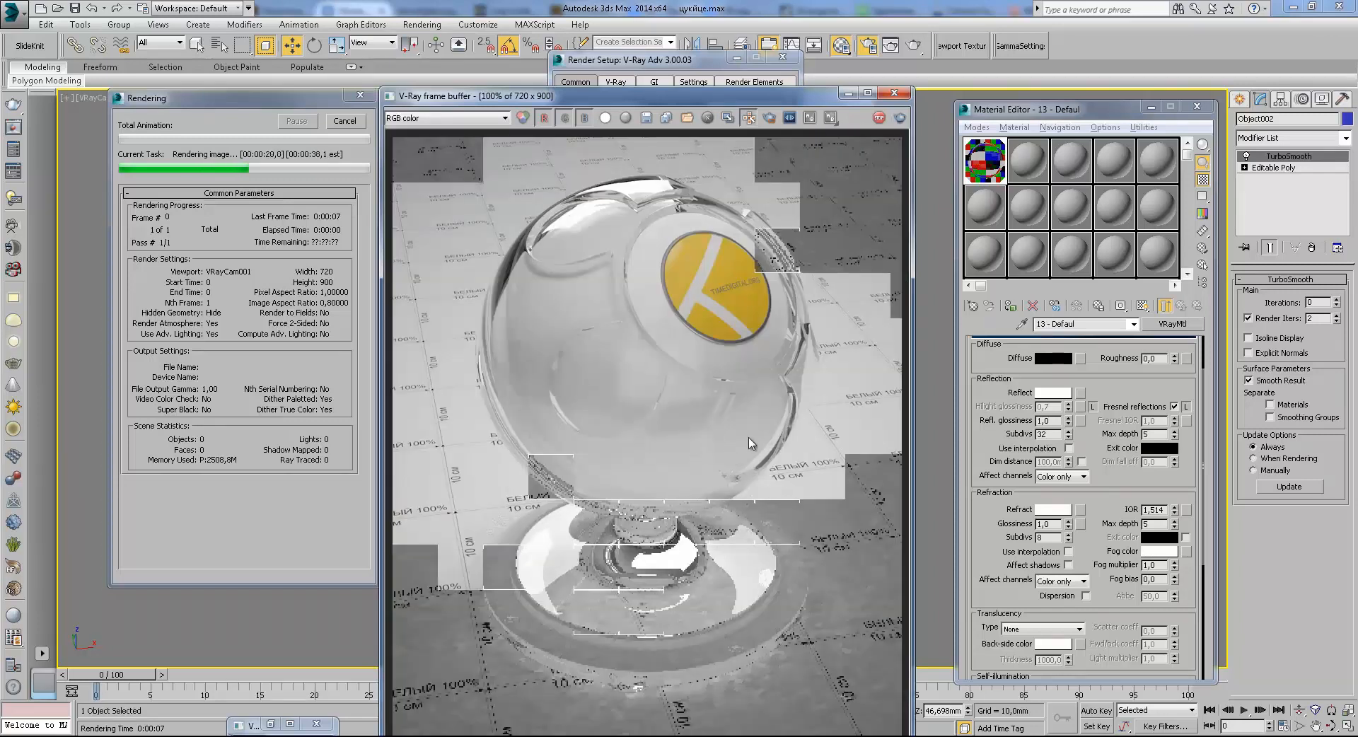
scroll(780, 461, up, 2)
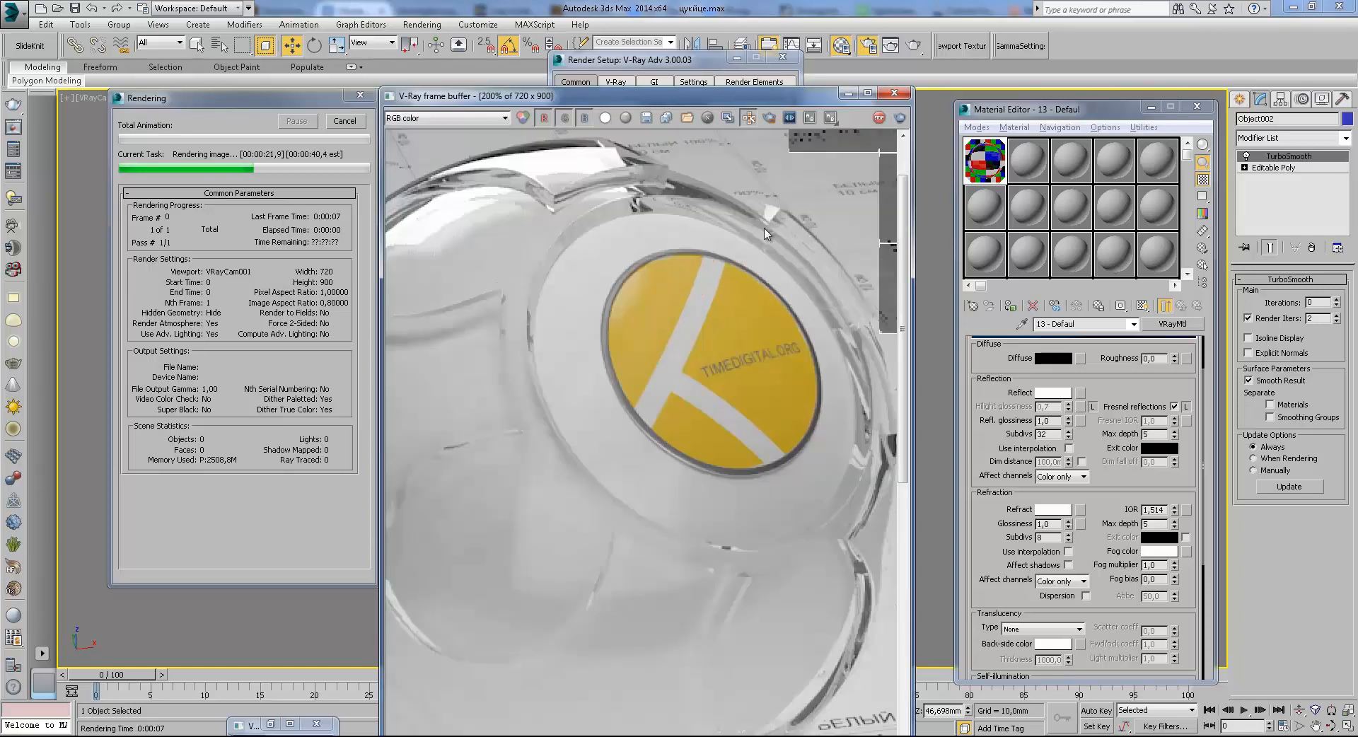
middle_drag(740, 406, 692, 326)
scroll(692, 325, down, 2)
scroll(596, 309, up, 2)
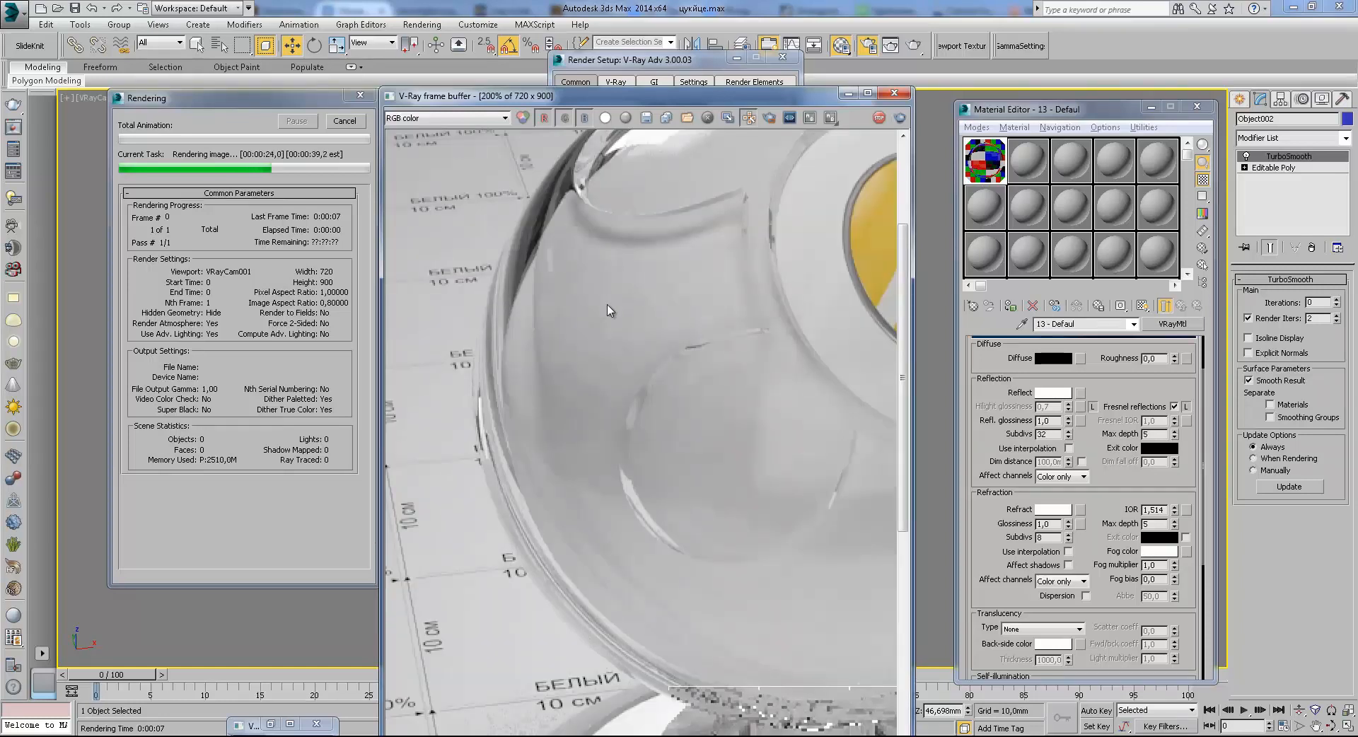
middle_drag(732, 422, 664, 342)
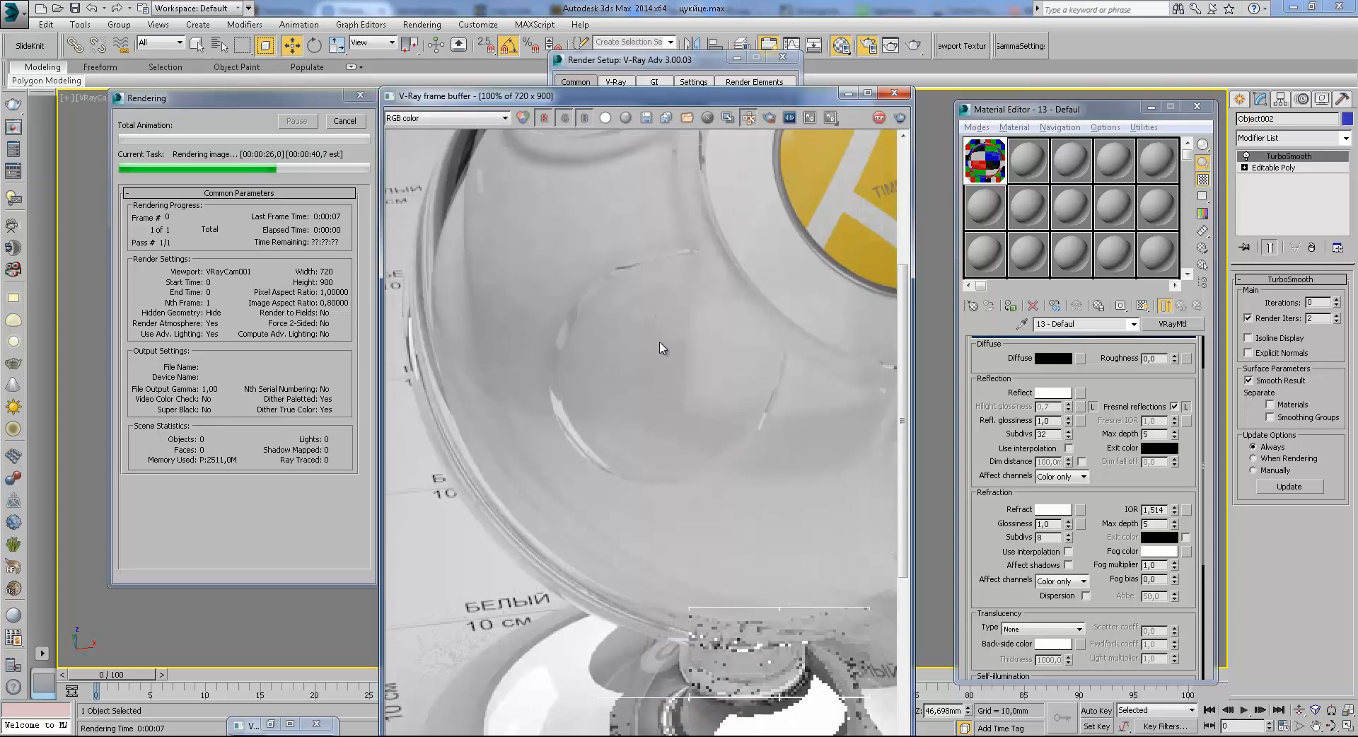
scroll(664, 342, down, 2)
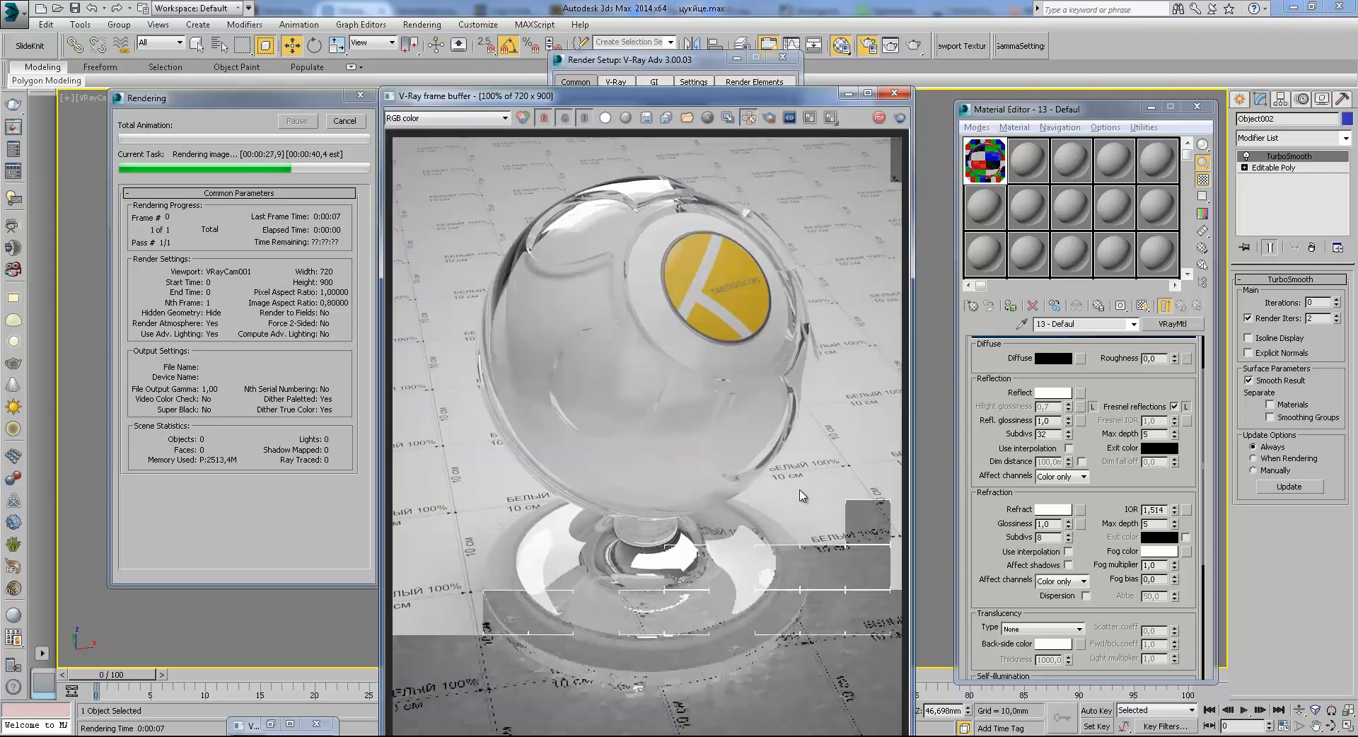
scroll(774, 453, up, 2)
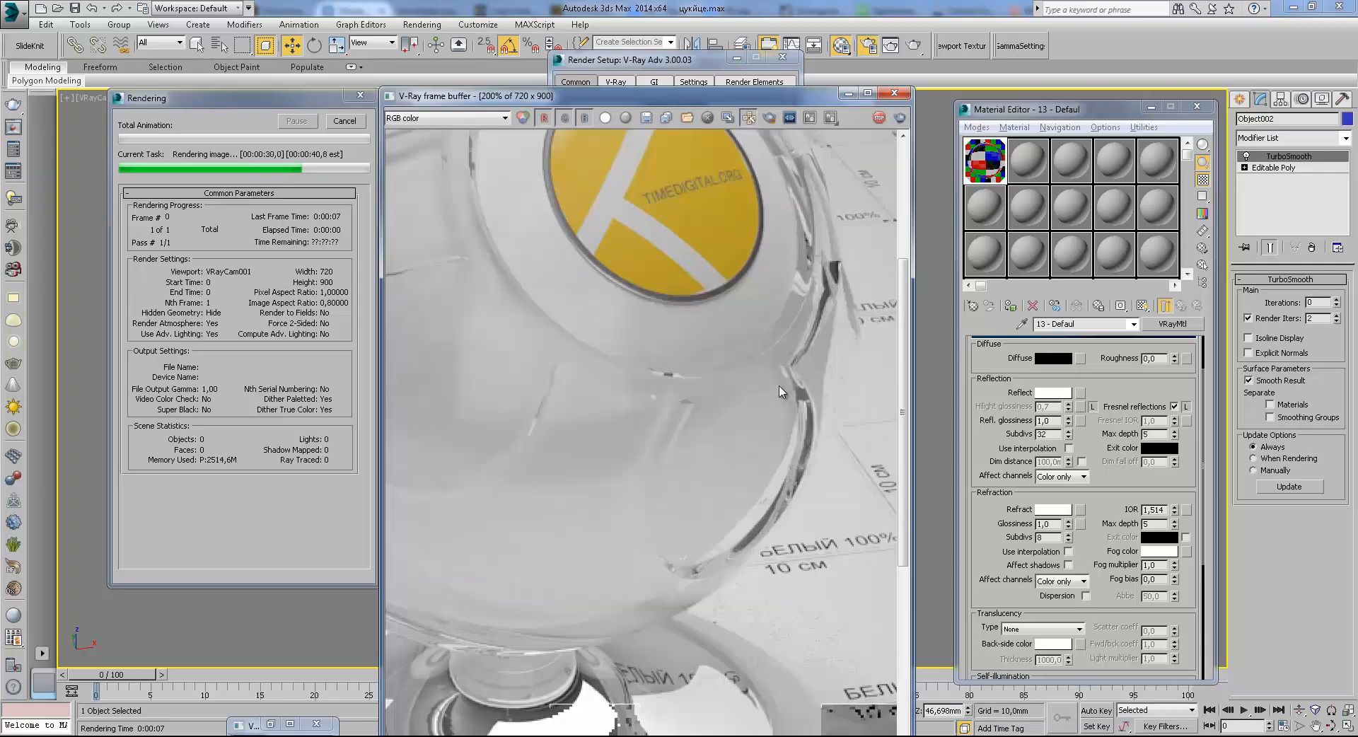
scroll(782, 391, down, 2)
scroll(782, 391, down, 1)
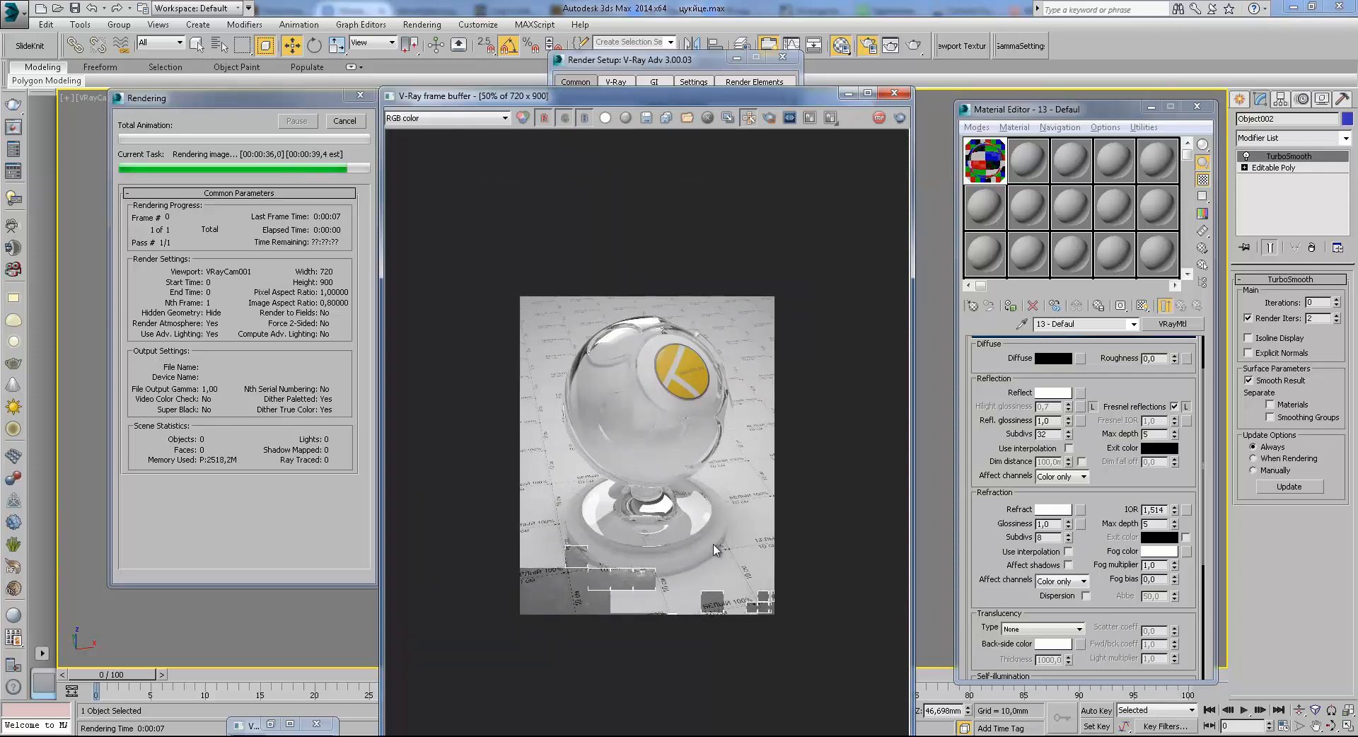
scroll(695, 536, up, 1)
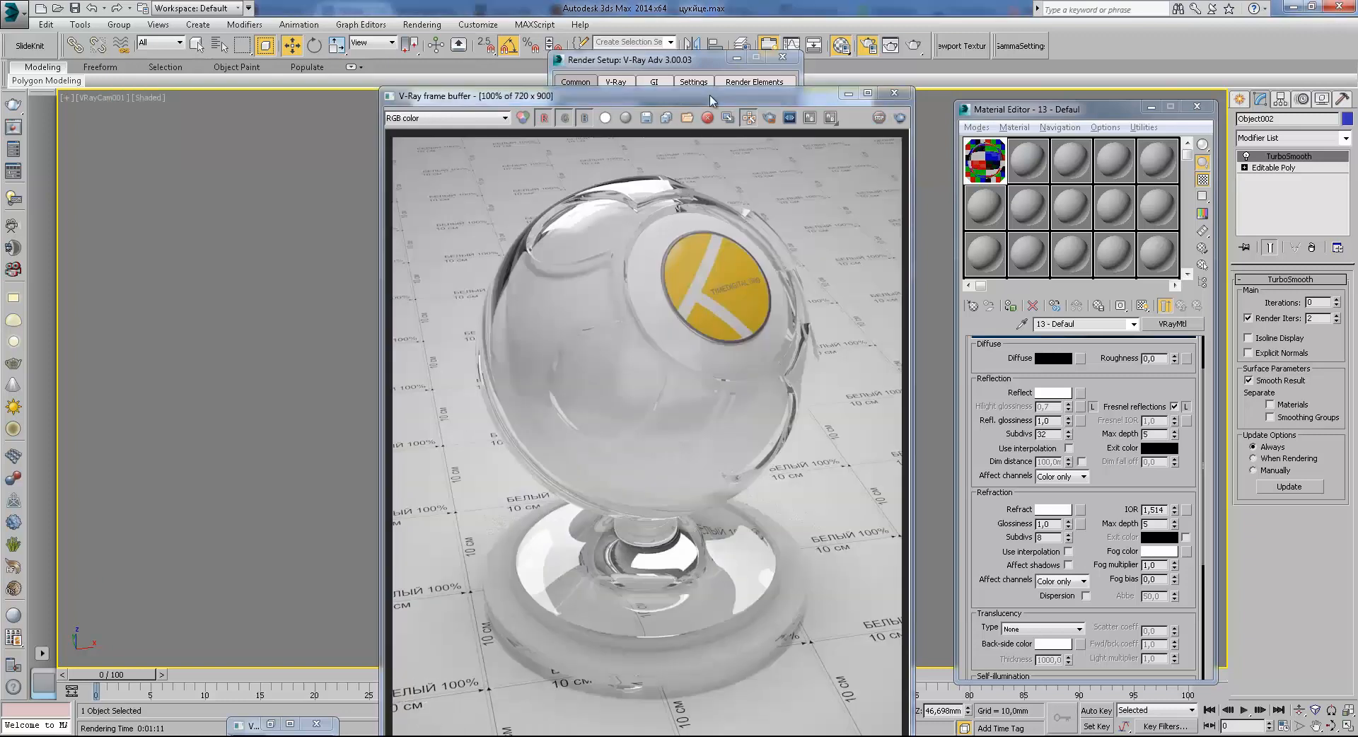
drag(707, 97, 741, 36)
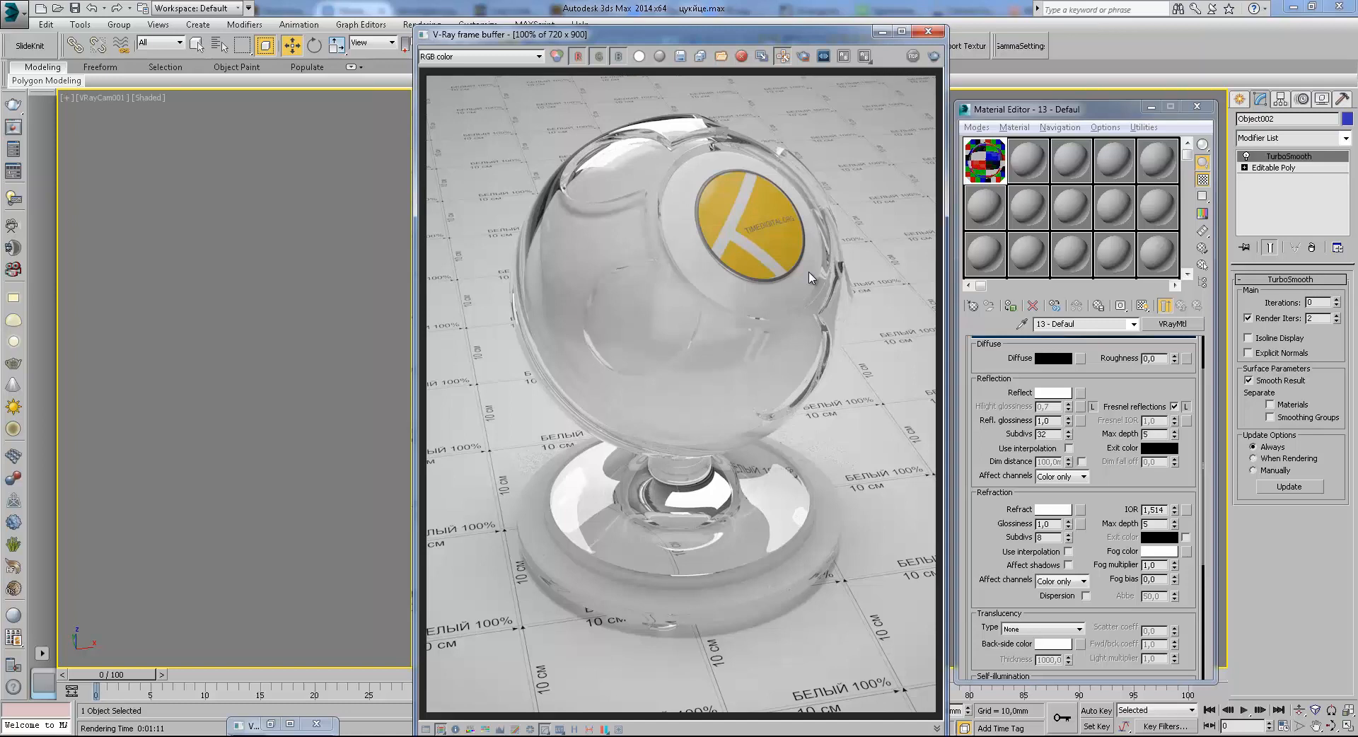
Unlock Hilight glossiness and set it to 0,8, inspect the highlights on the rendered ball, and lock it again
click(1093, 408)
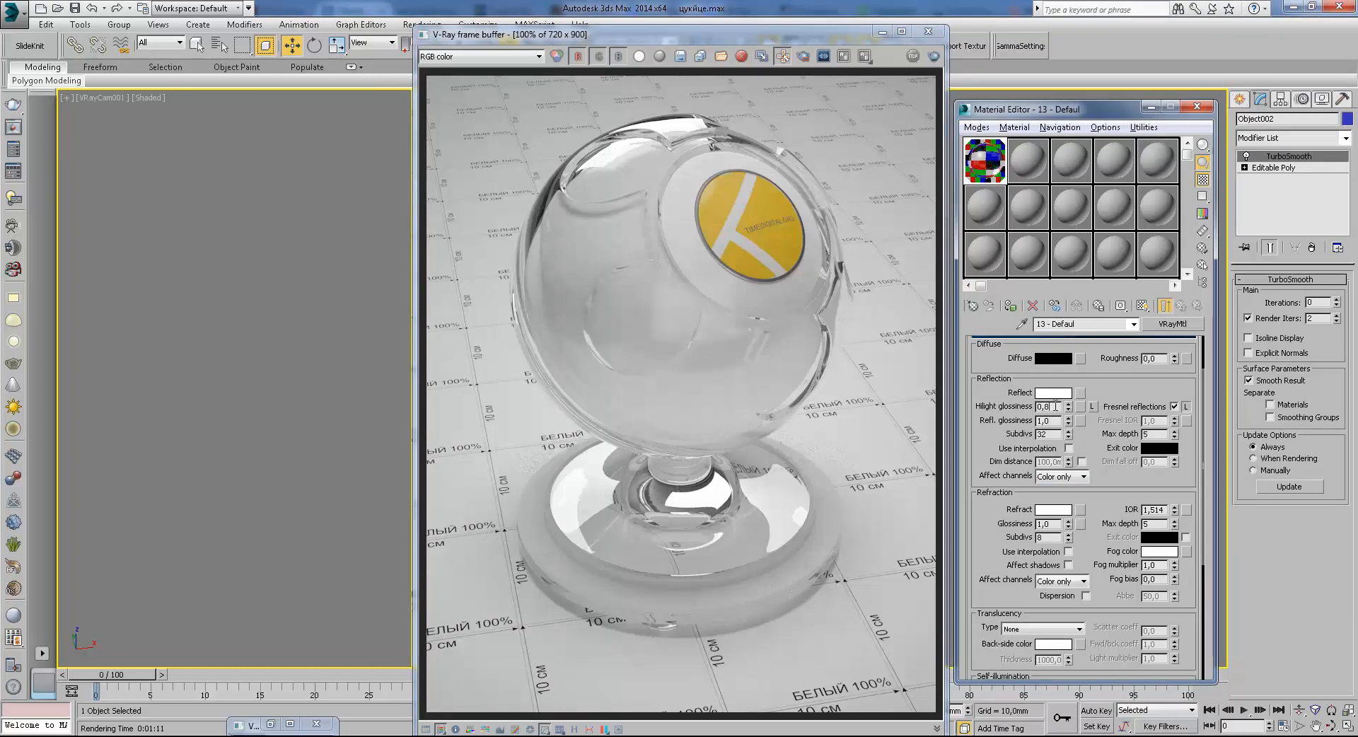
click(596, 170)
scroll(573, 186, up, 1)
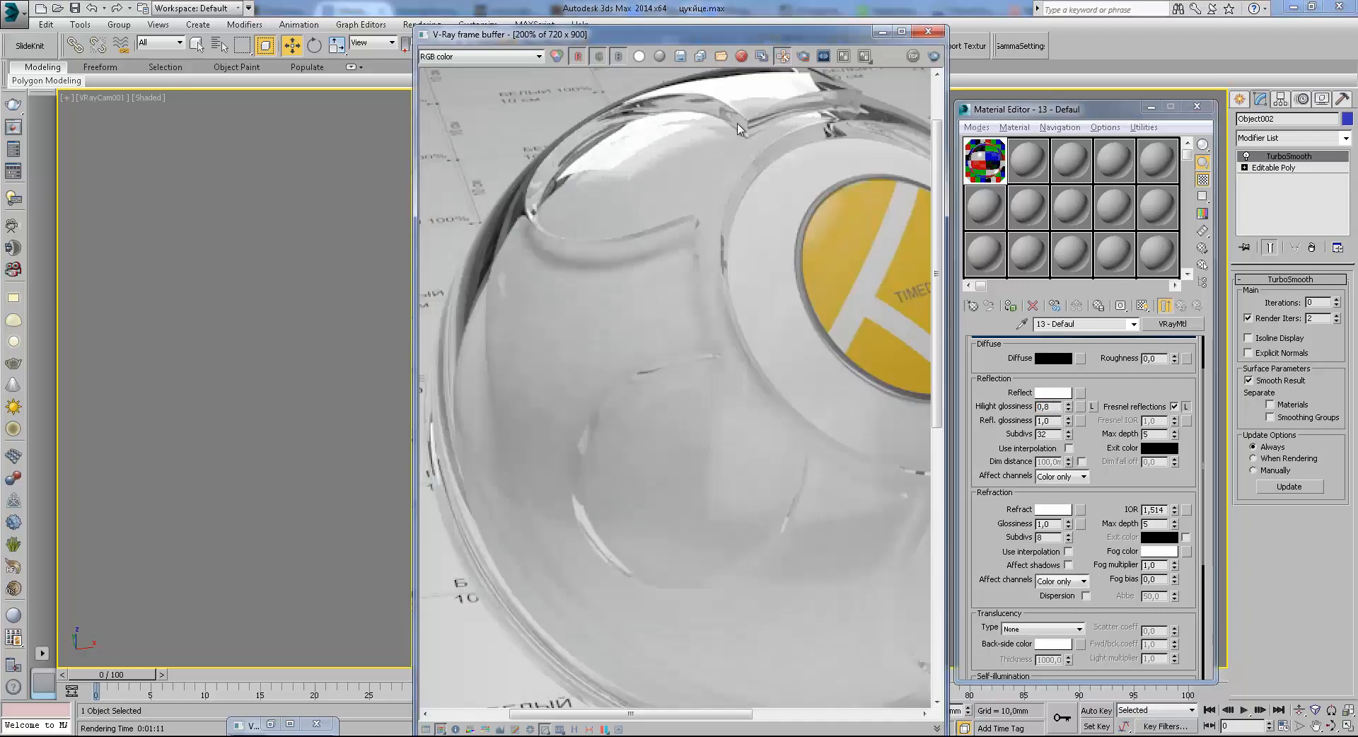
click(1088, 416)
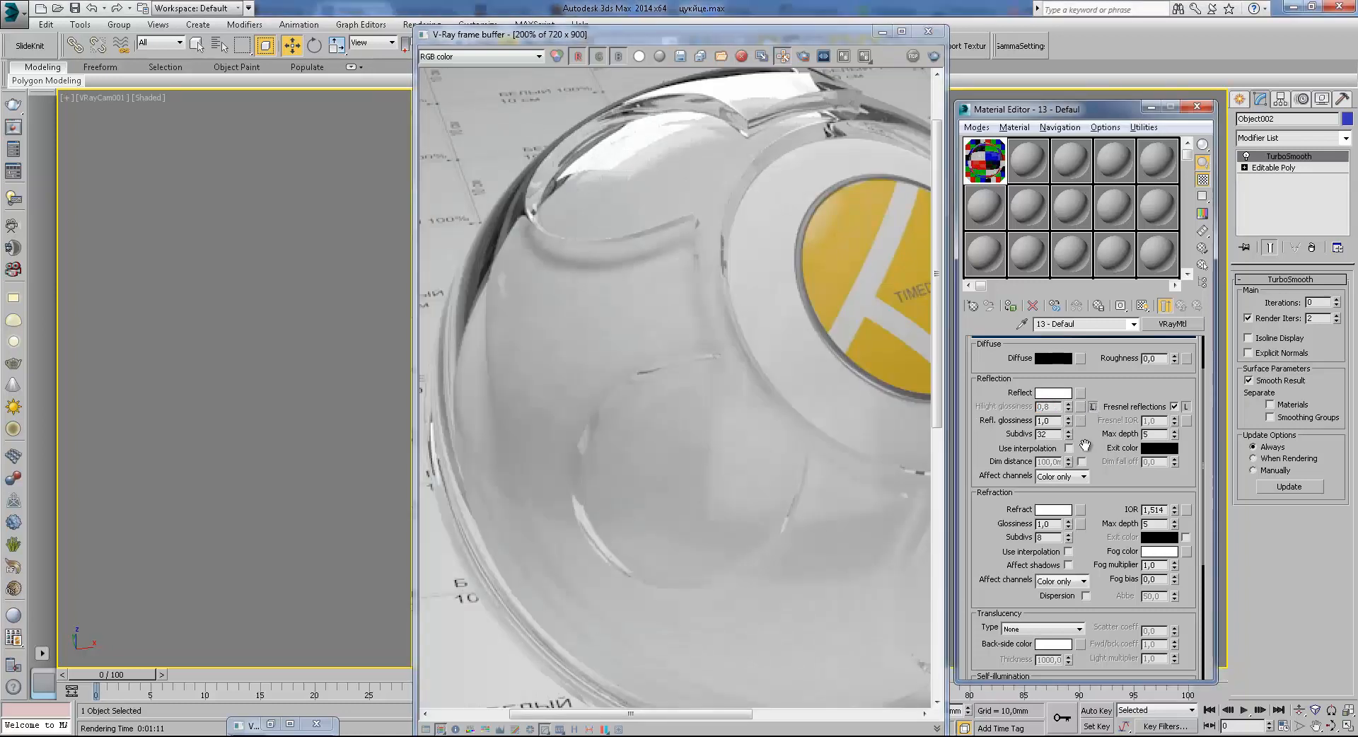
Set the refraction Glossiness to 0,74
scroll(1107, 473, down, 3)
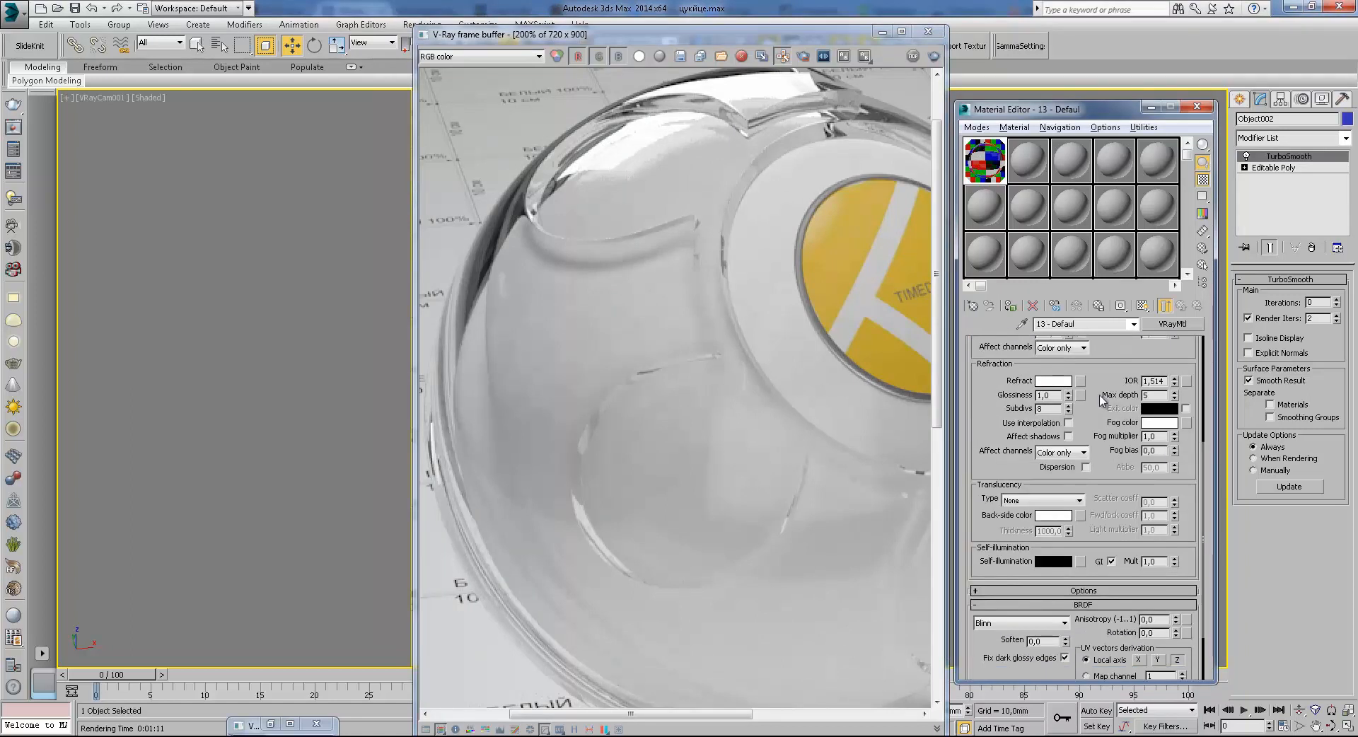
scroll(1097, 403, up, 2)
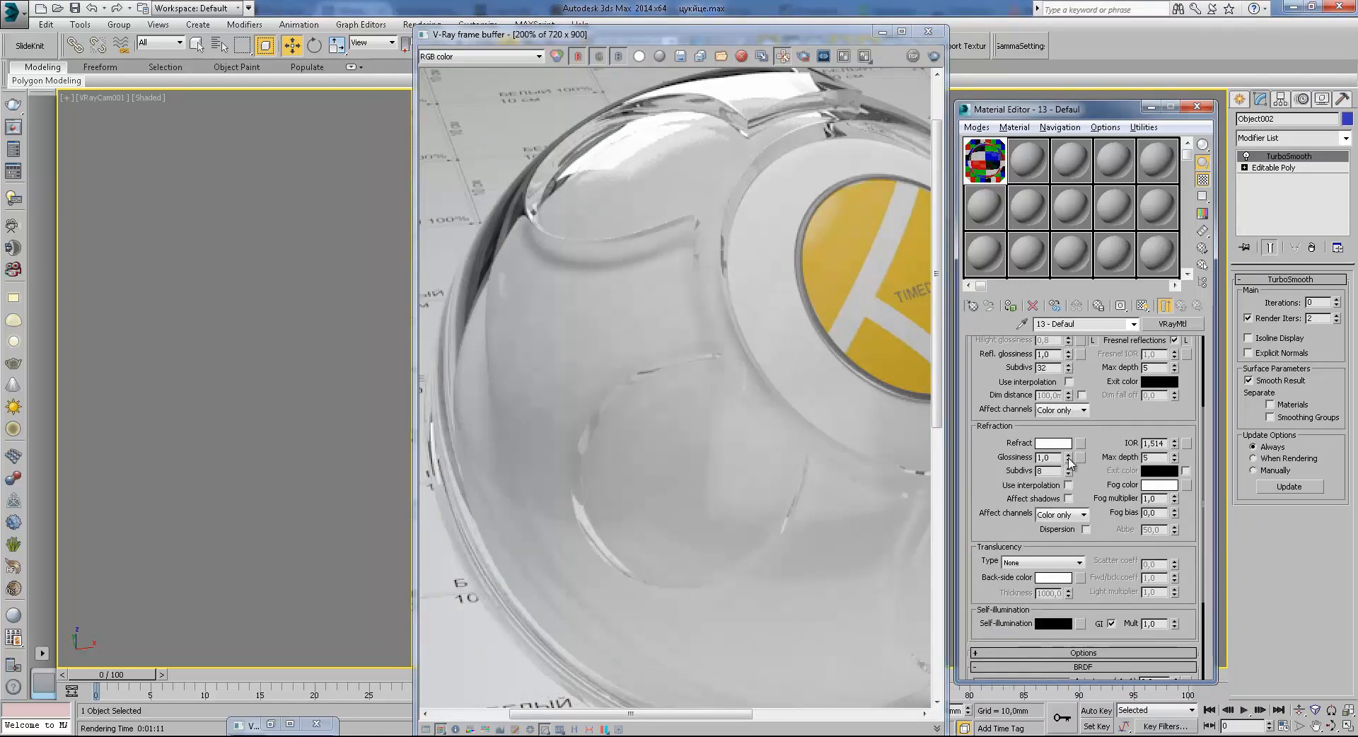
drag(1069, 461, 1069, 476)
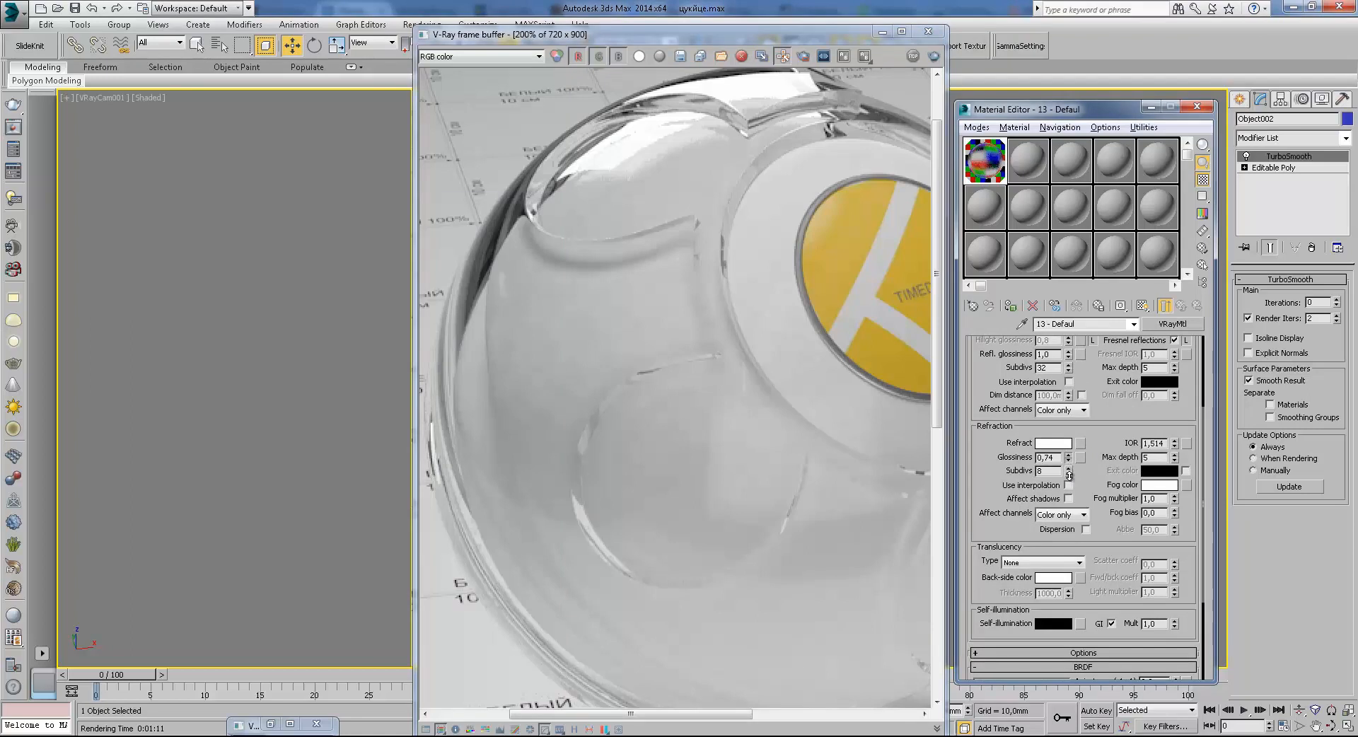
Set the material's refraction color to a mid grey with value 112
click(1056, 445)
click(490, 159)
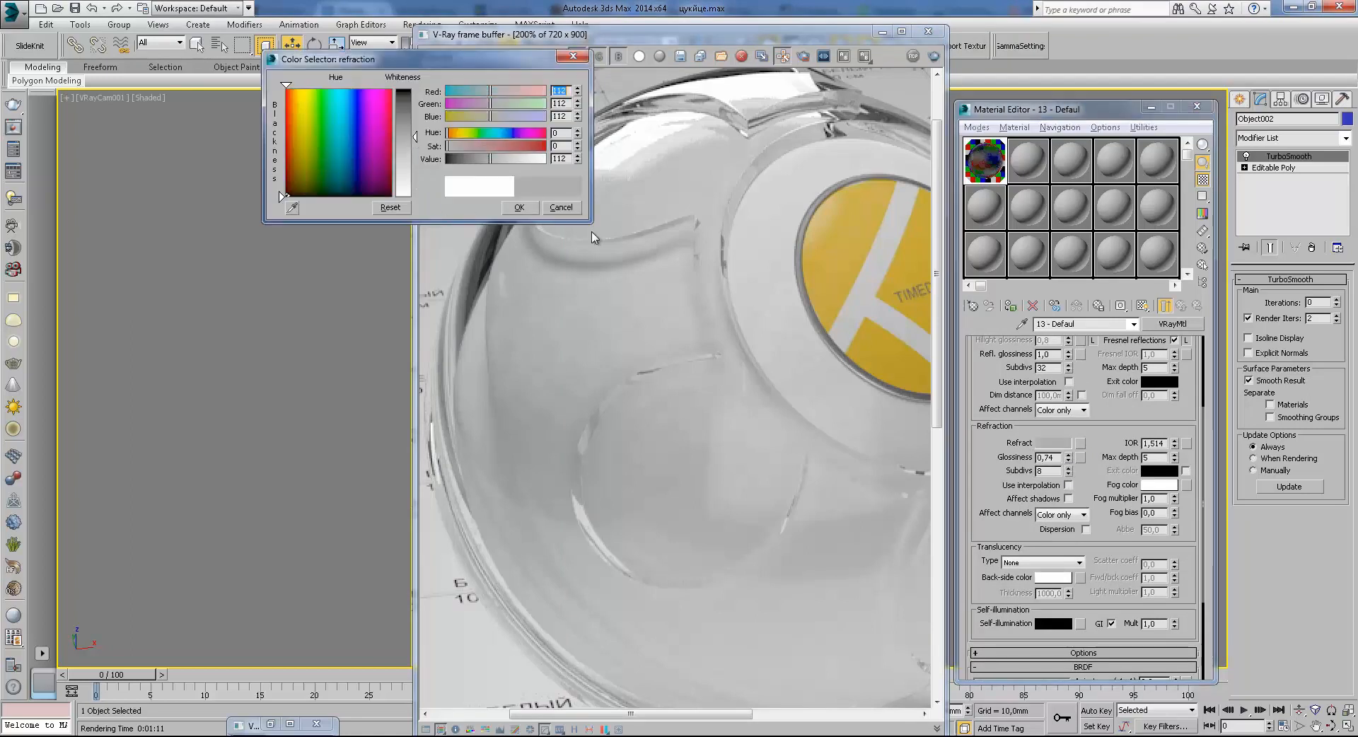
click(518, 207)
Change the material's diffuse color from black to white
scroll(1120, 599, up, 4)
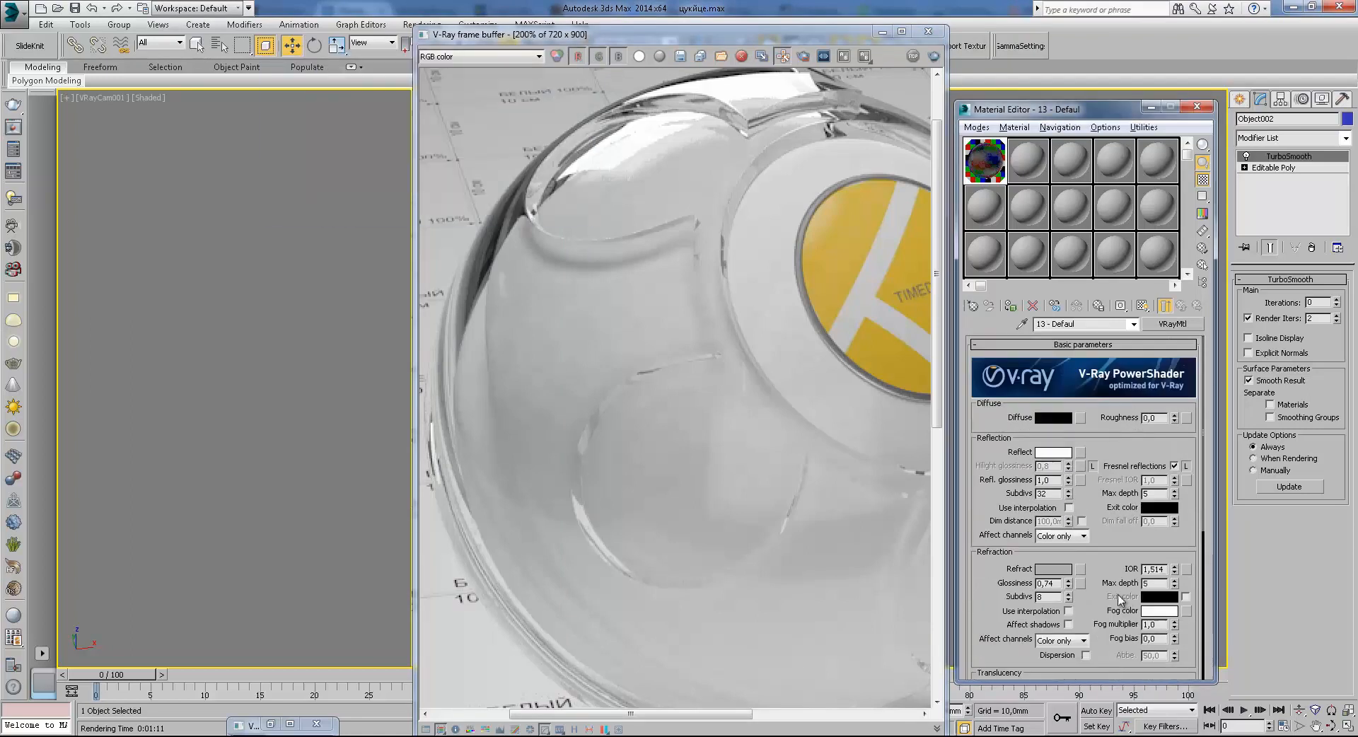
click(1043, 419)
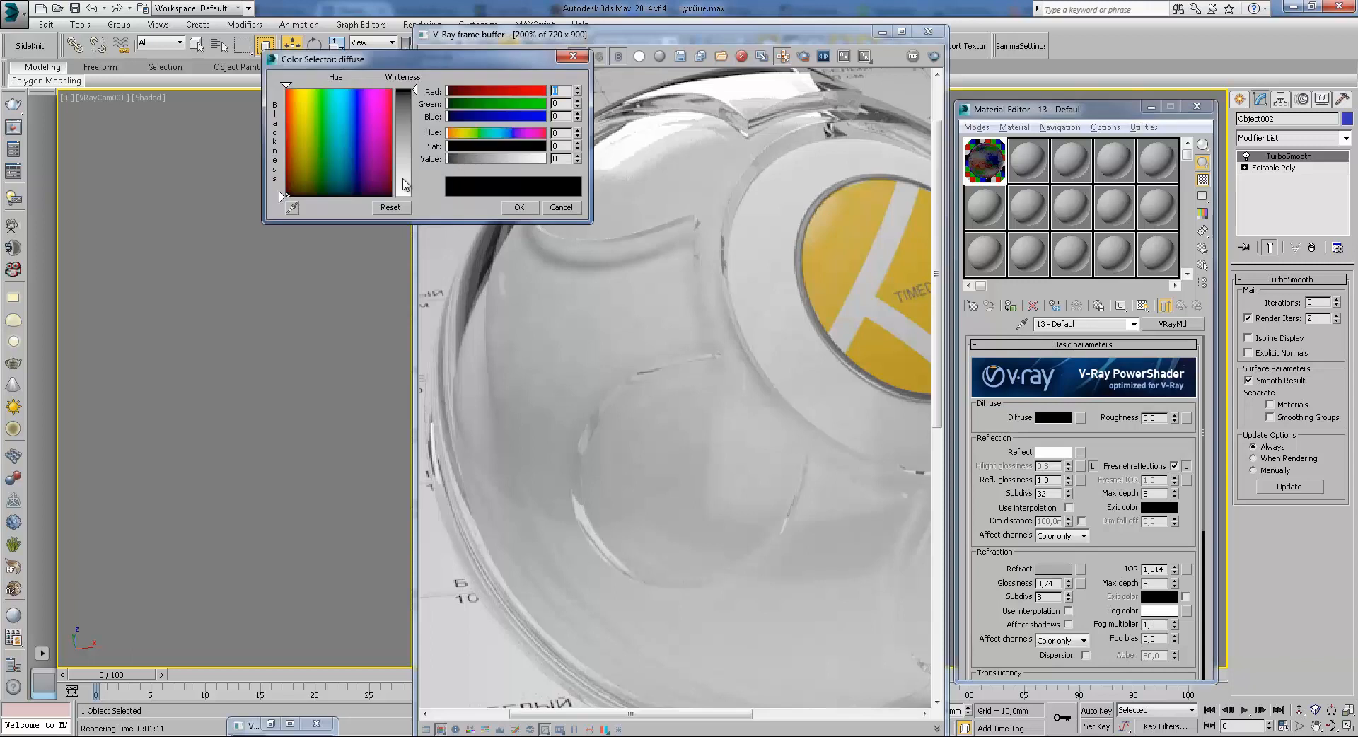
drag(490, 160, 552, 159)
click(555, 206)
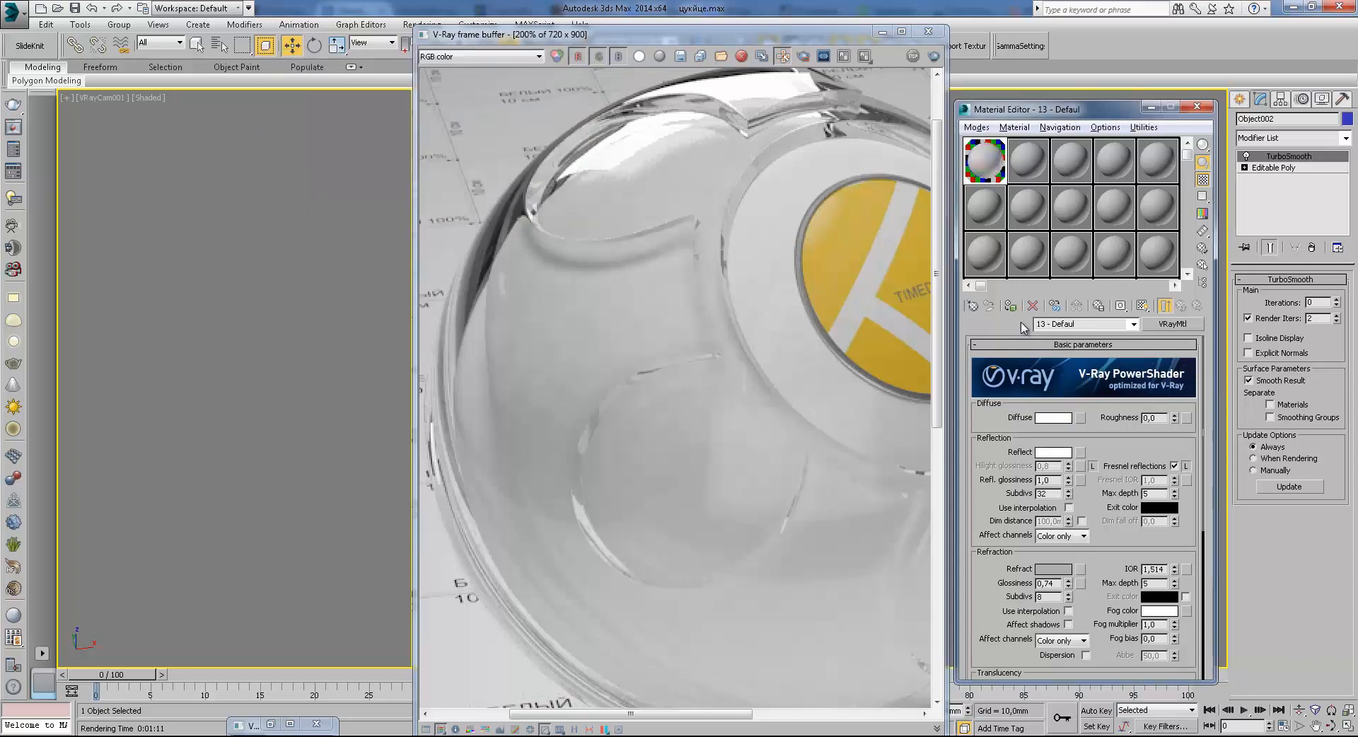
Move the V-Ray frame buffer clear of the Material Editor and render the scene with the changed material
scroll(1100, 544, down, 4)
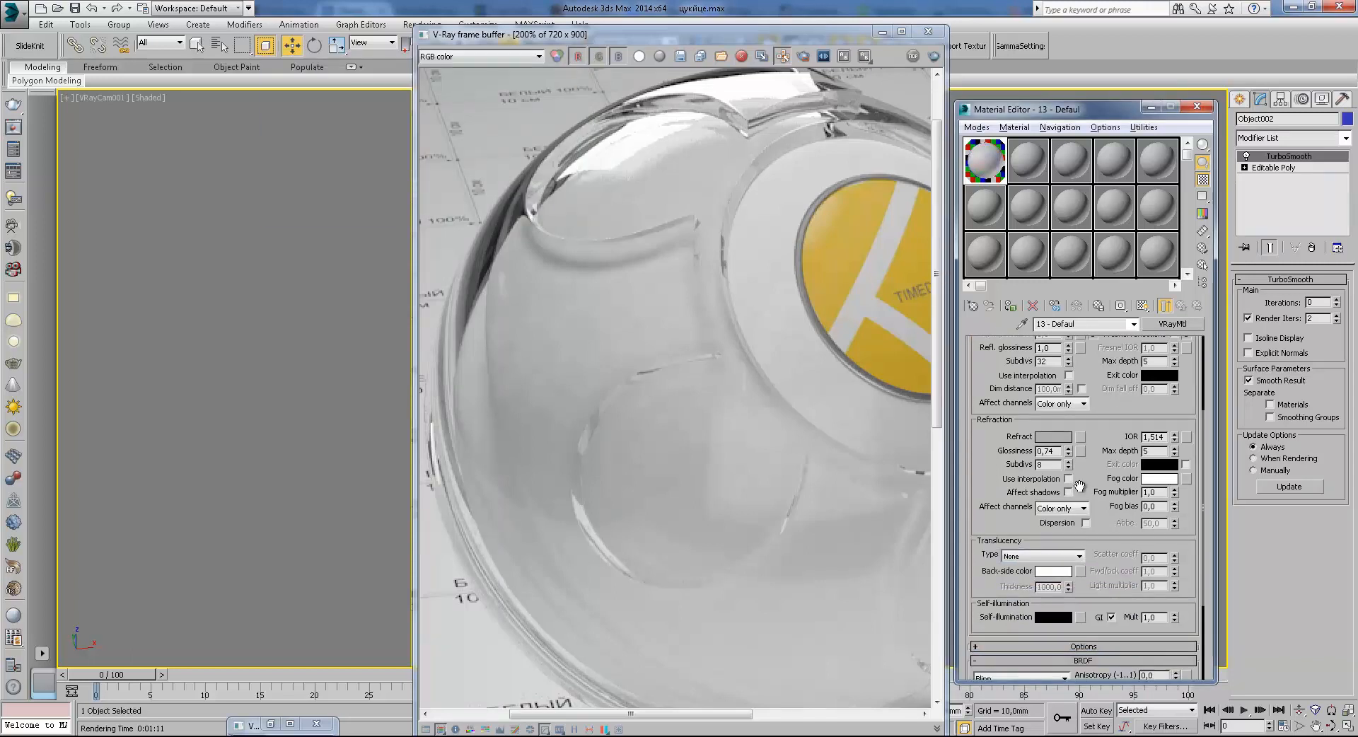
drag(844, 37, 809, 31)
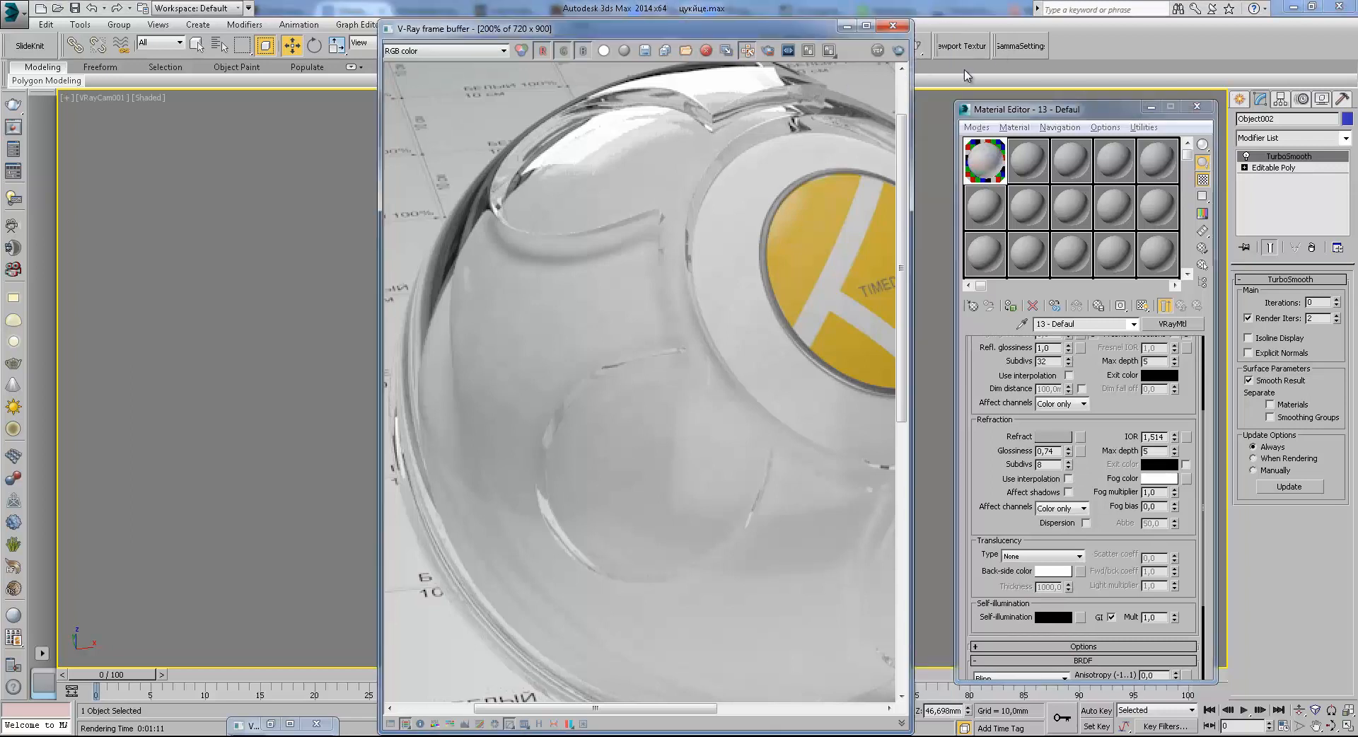
click(917, 51)
Examine the rendering material ball around the yellow emblem and upper highlights, both close up and as a whole
scroll(703, 303, down, 1)
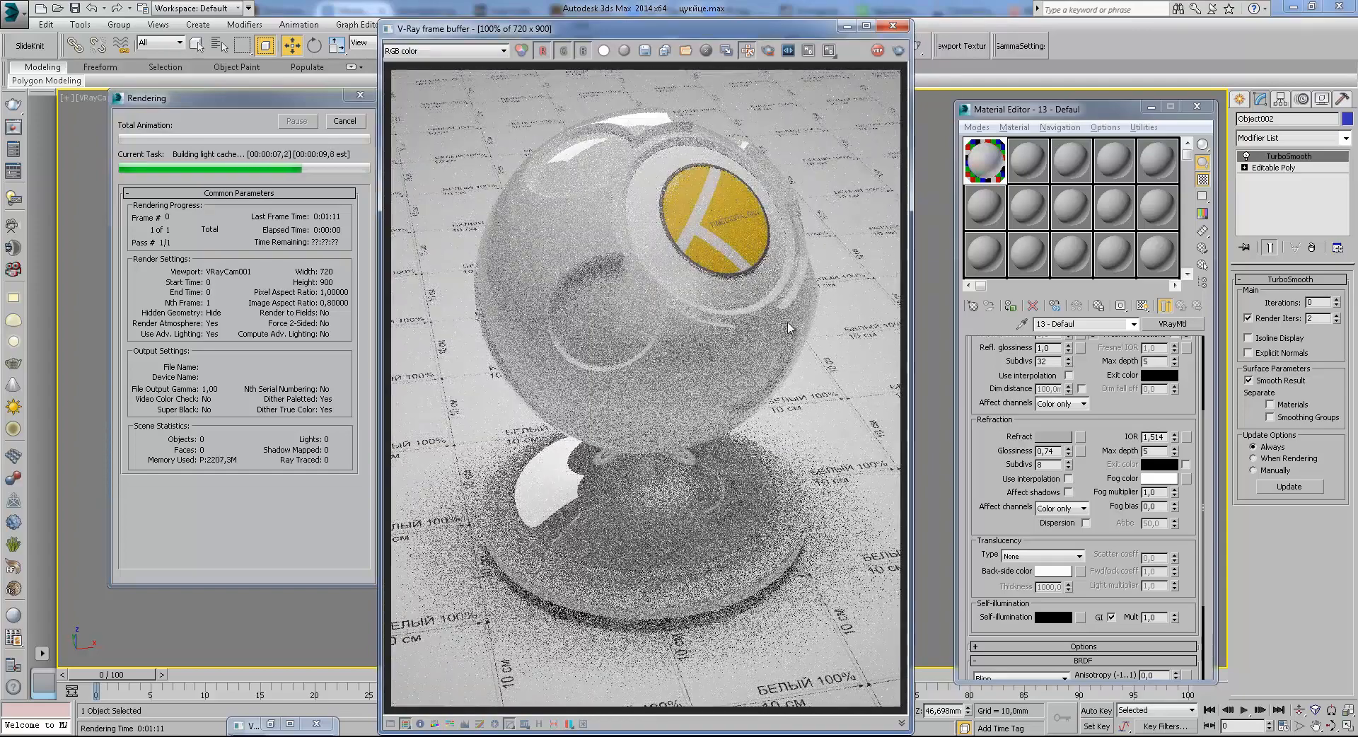
scroll(821, 320, up, 1)
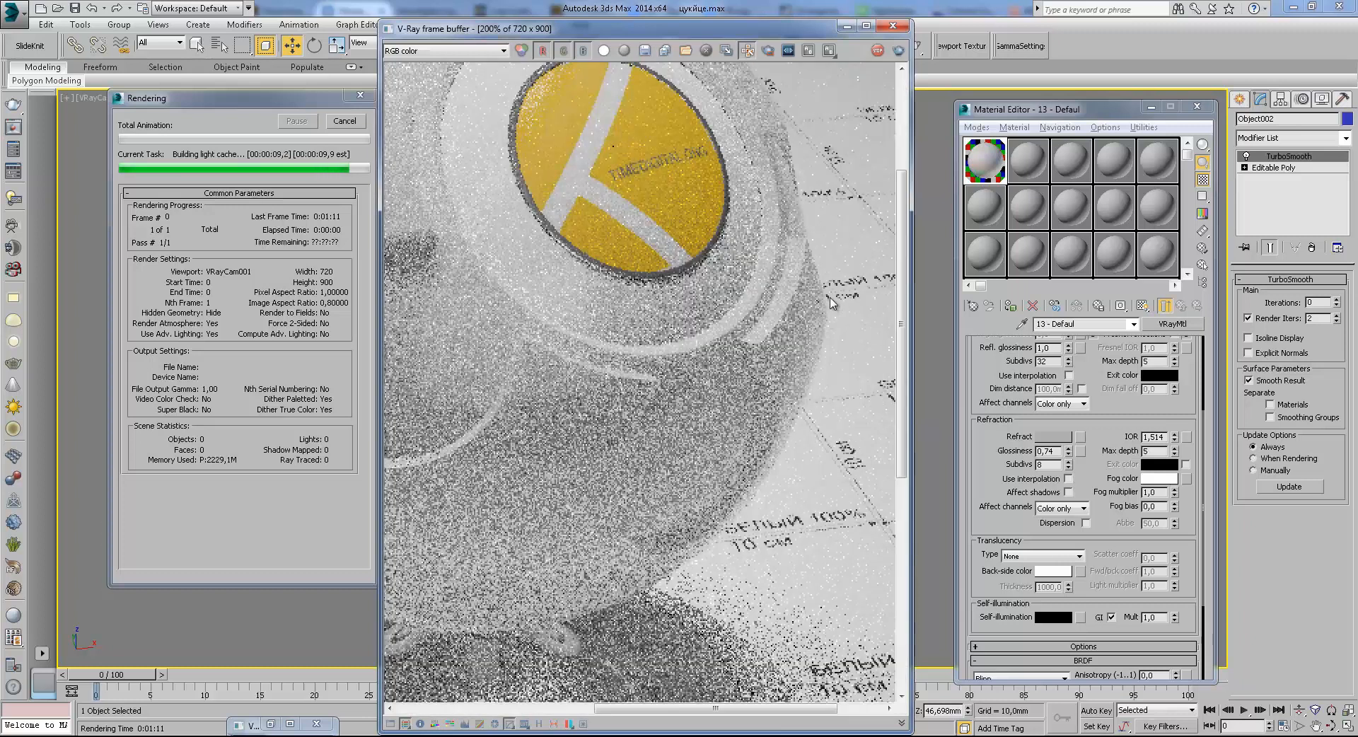
scroll(815, 327, down, 1)
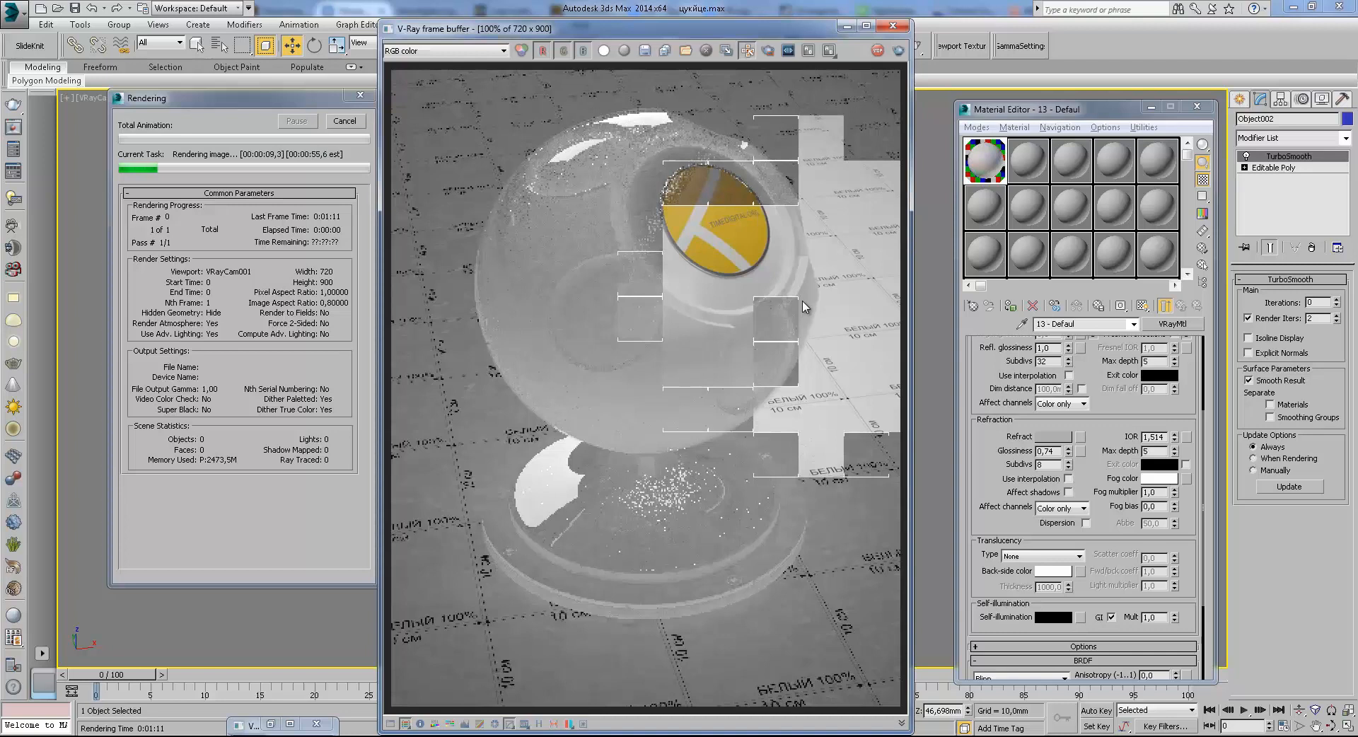
scroll(803, 306, up, 2)
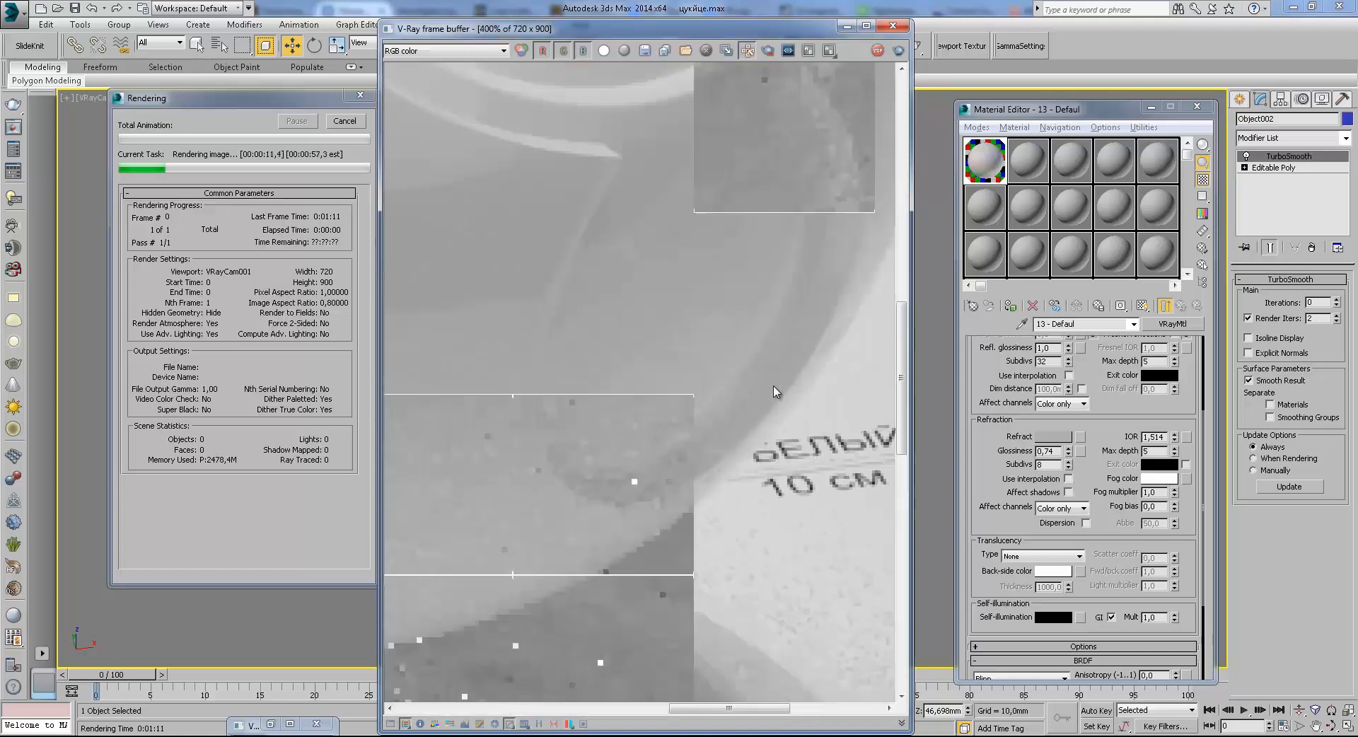
scroll(794, 331, down, 2)
scroll(672, 239, up, 2)
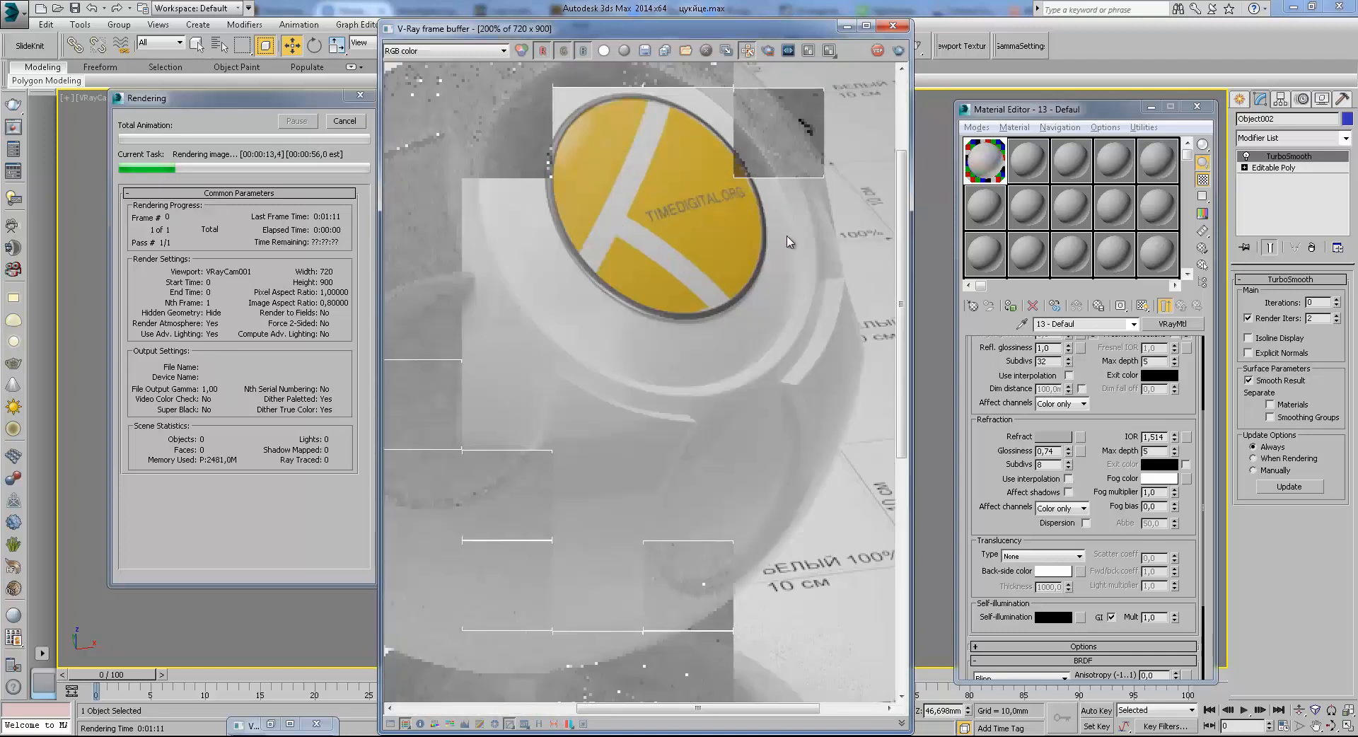
middle_drag(670, 232, 739, 324)
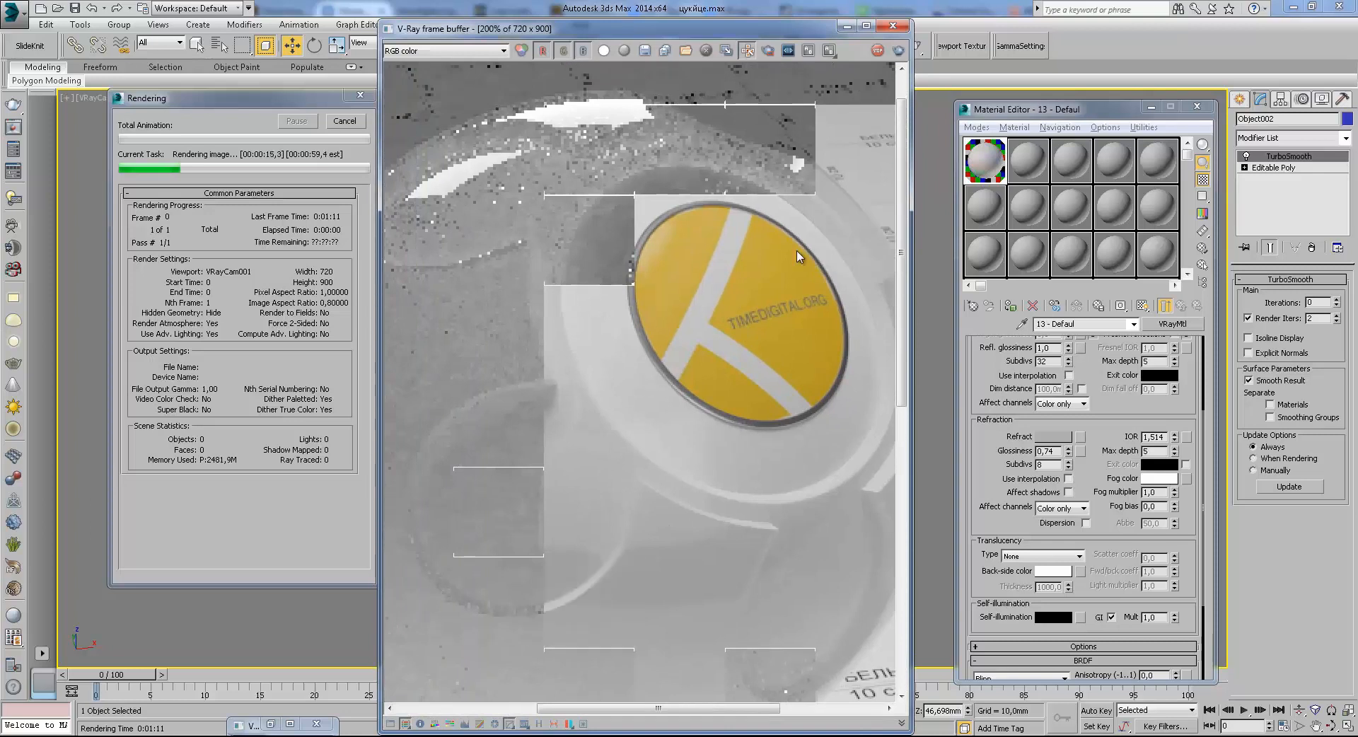
middle_drag(842, 282, 787, 337)
middle_drag(656, 289, 716, 284)
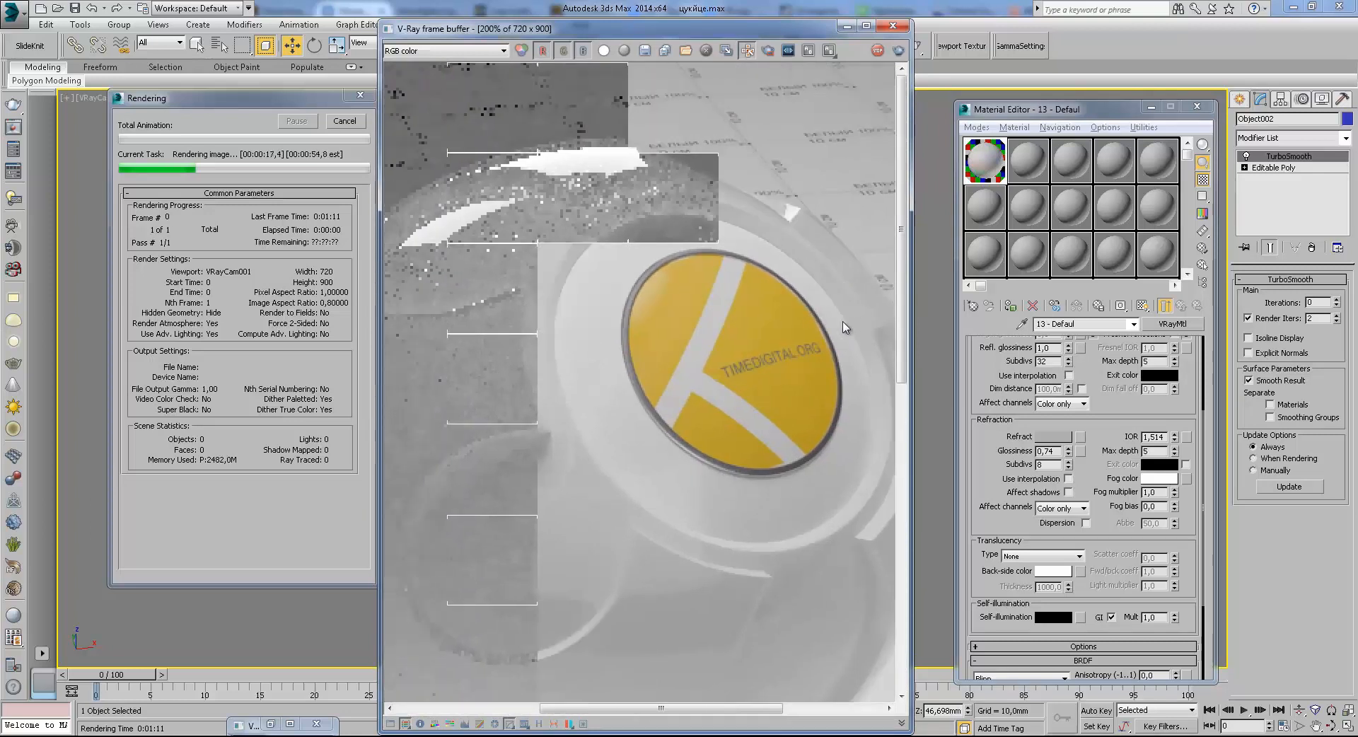
middle_drag(603, 282, 687, 266)
scroll(673, 260, down, 1)
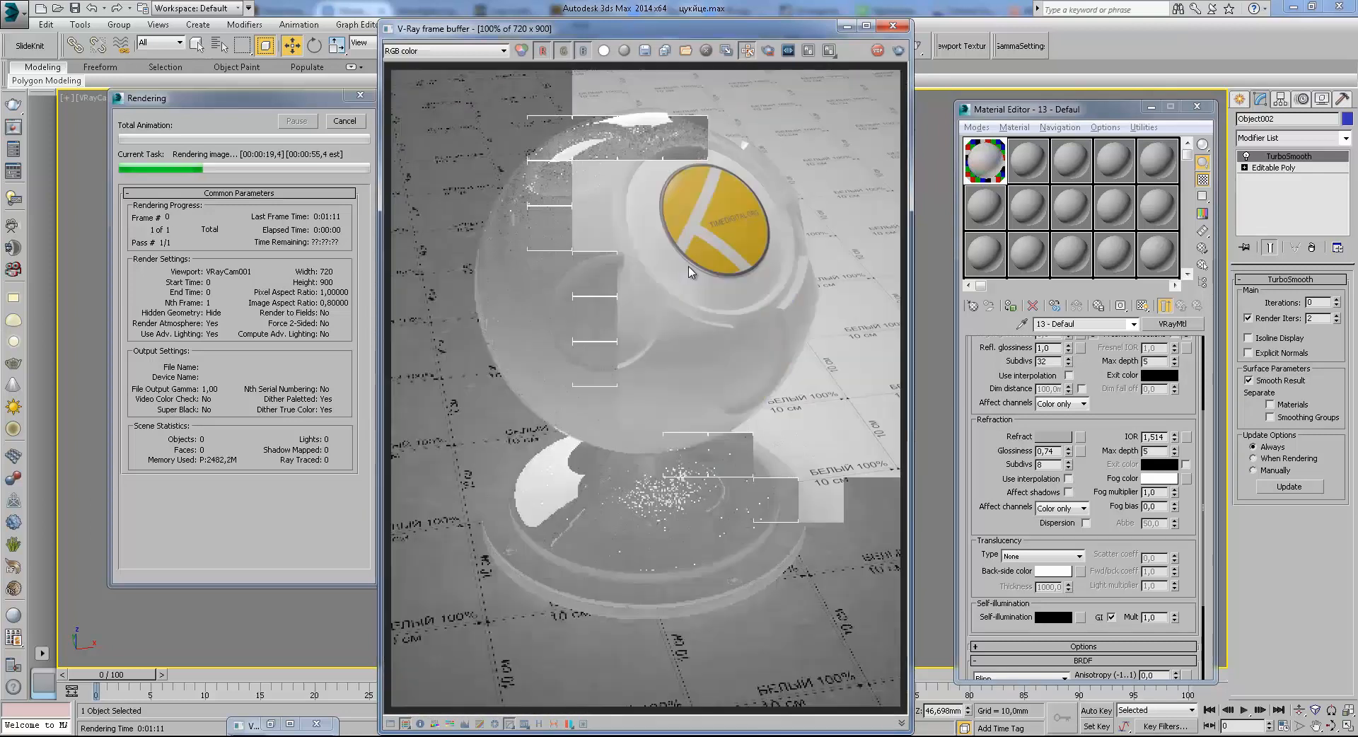
scroll(586, 202, up, 1)
scroll(586, 202, down, 1)
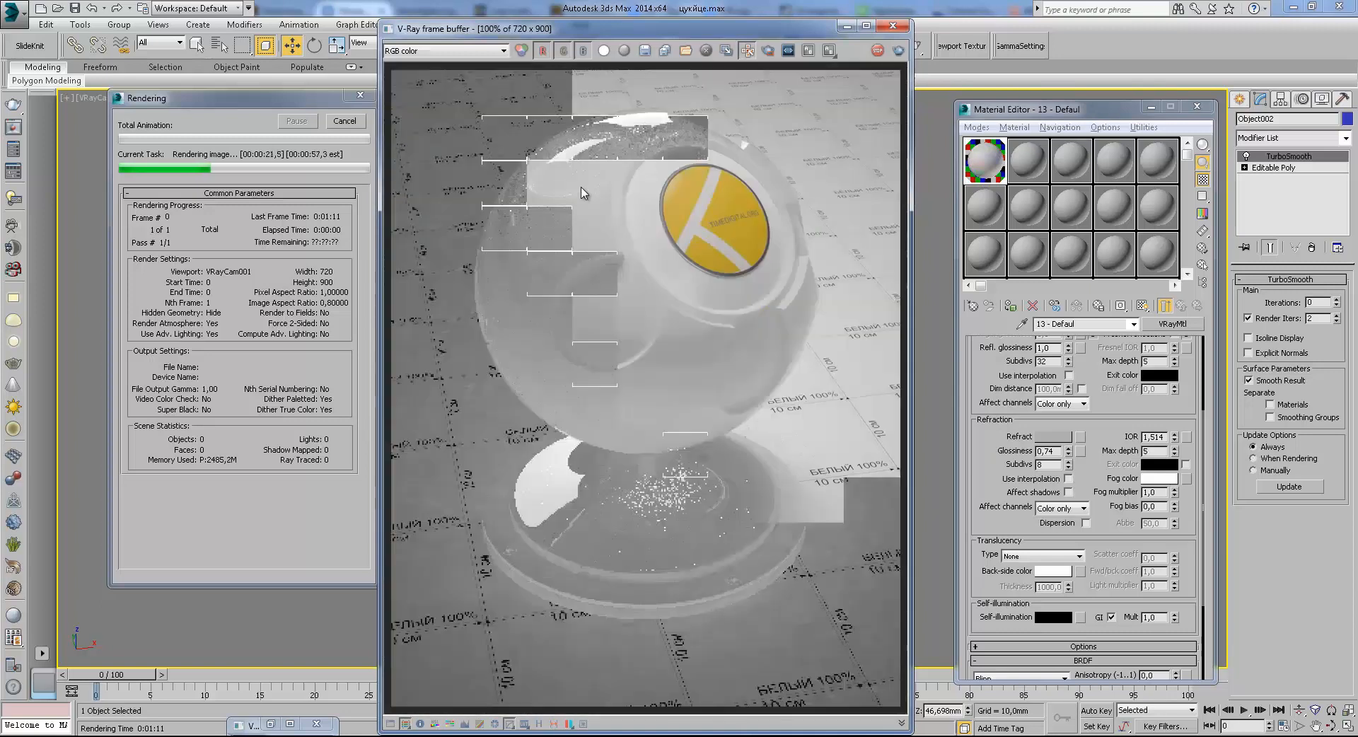
scroll(748, 170, up, 1)
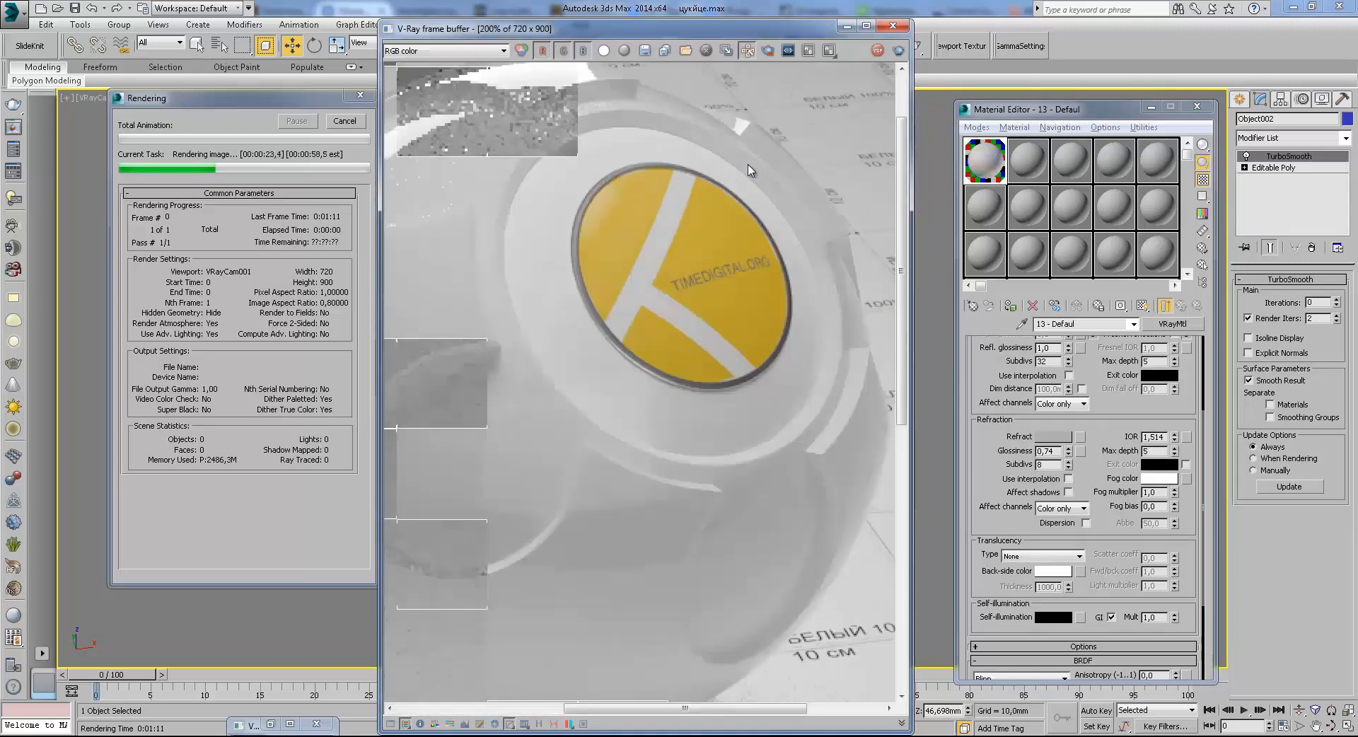
middle_drag(642, 169, 882, 263)
middle_drag(590, 297, 652, 242)
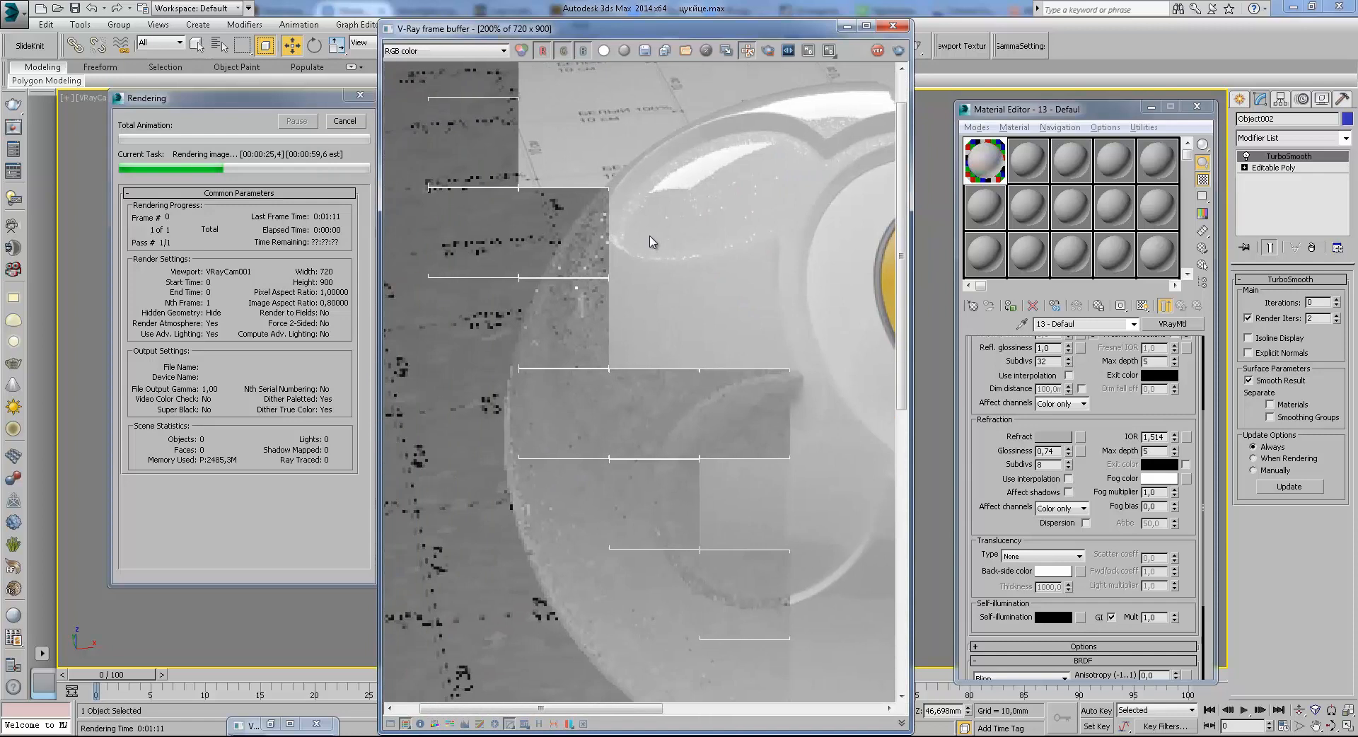
Examine the ball's shaded side, round recess and lower edge for blurred transparency in the ongoing render
scroll(650, 242, down, 1)
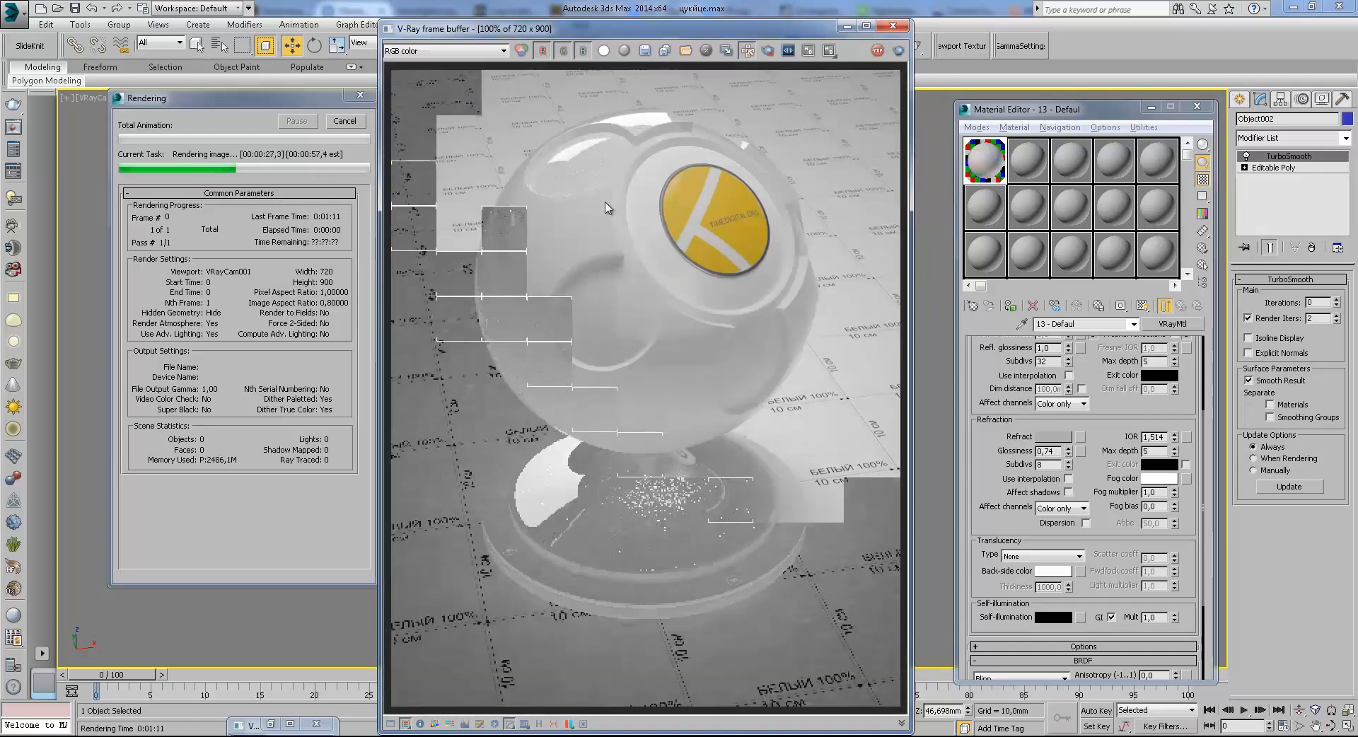
scroll(581, 244, up, 1)
middle_drag(507, 234, 669, 181)
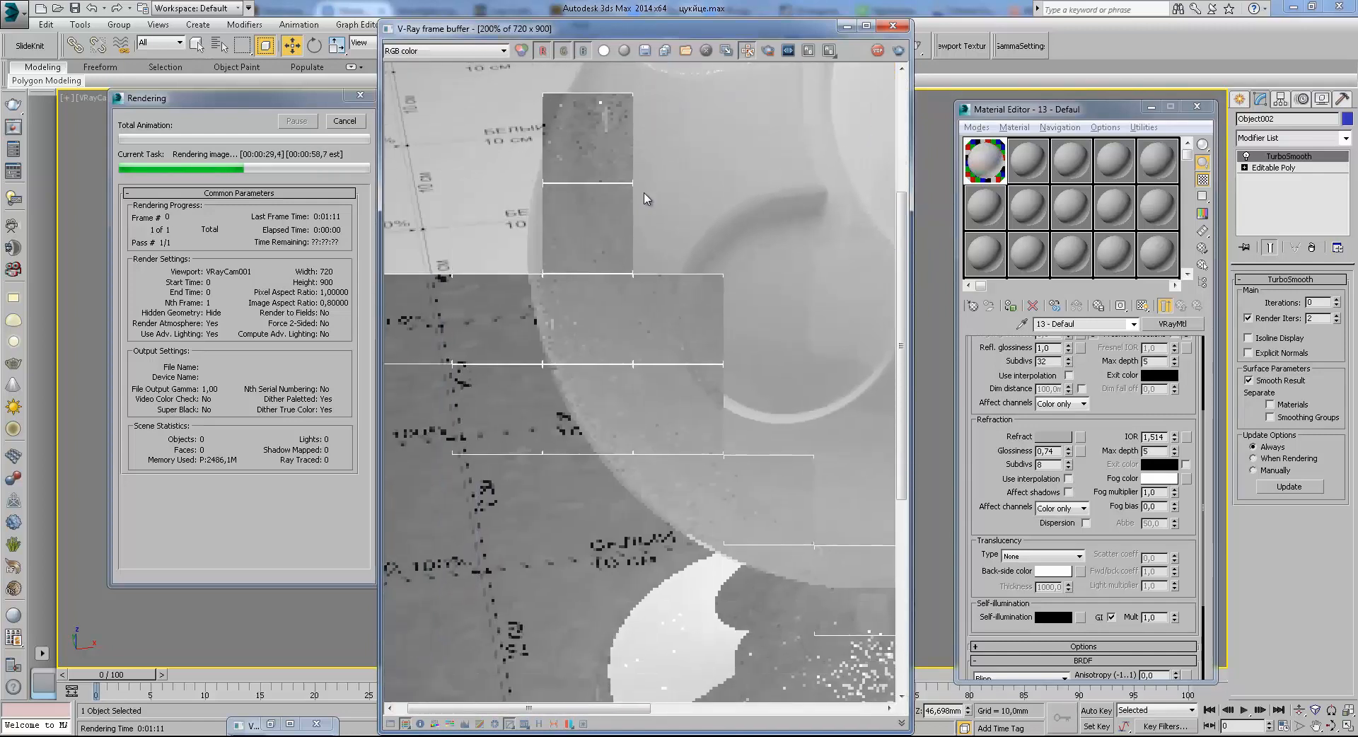
middle_drag(656, 257, 646, 212)
scroll(646, 212, down, 1)
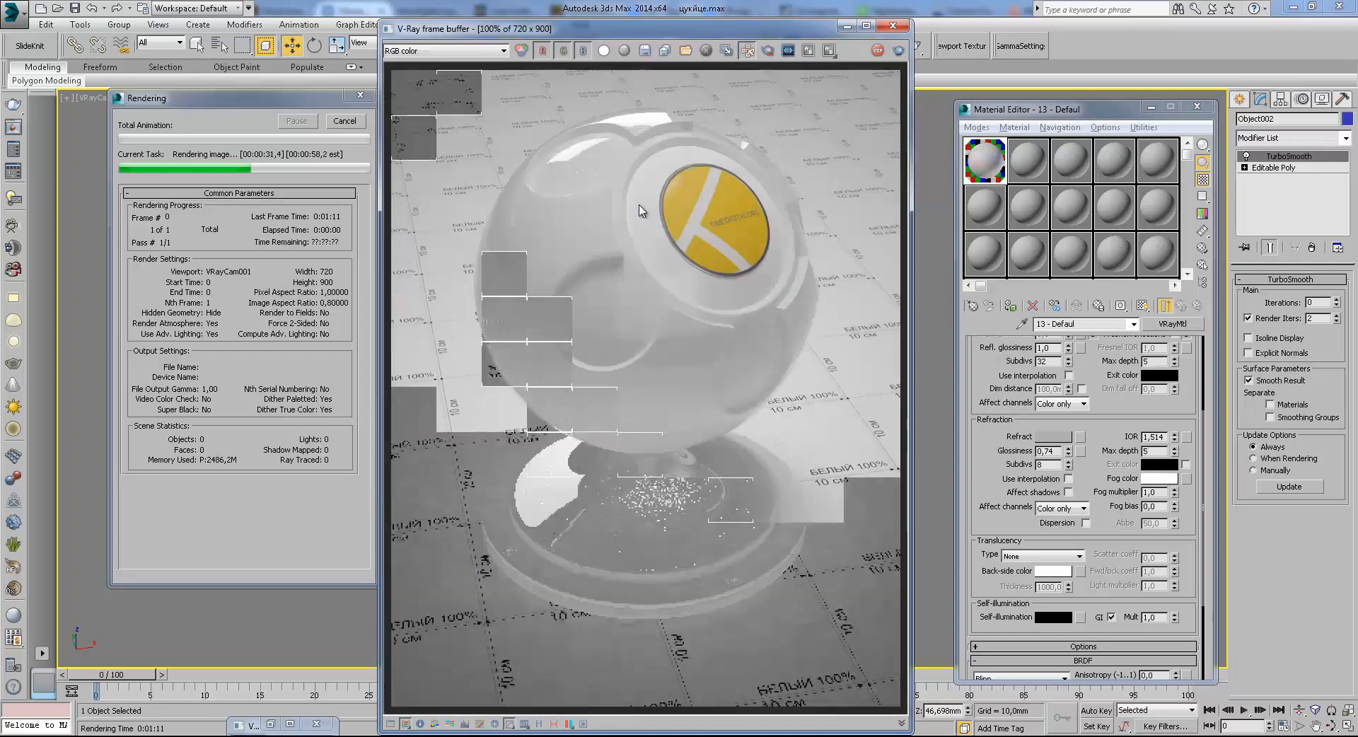
scroll(556, 266, up, 1)
middle_drag(570, 291, 594, 231)
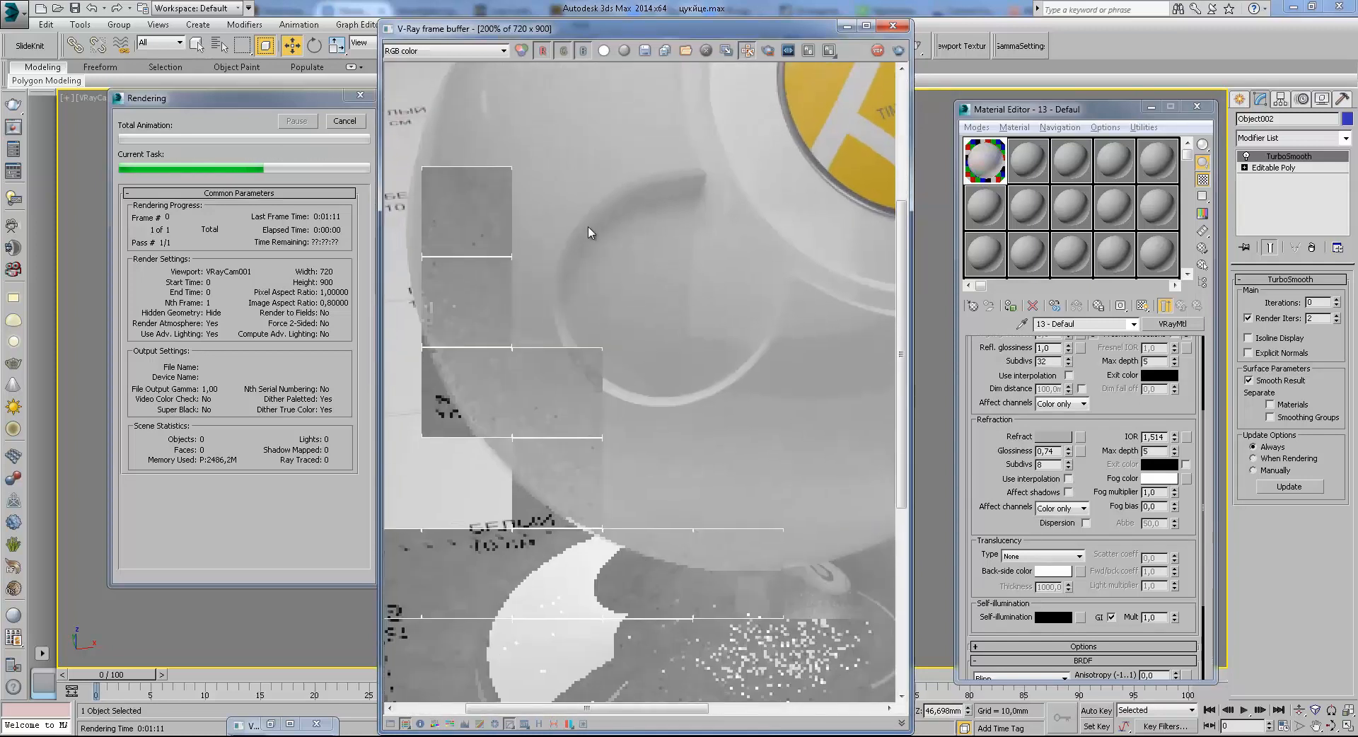
middle_drag(619, 334, 614, 264)
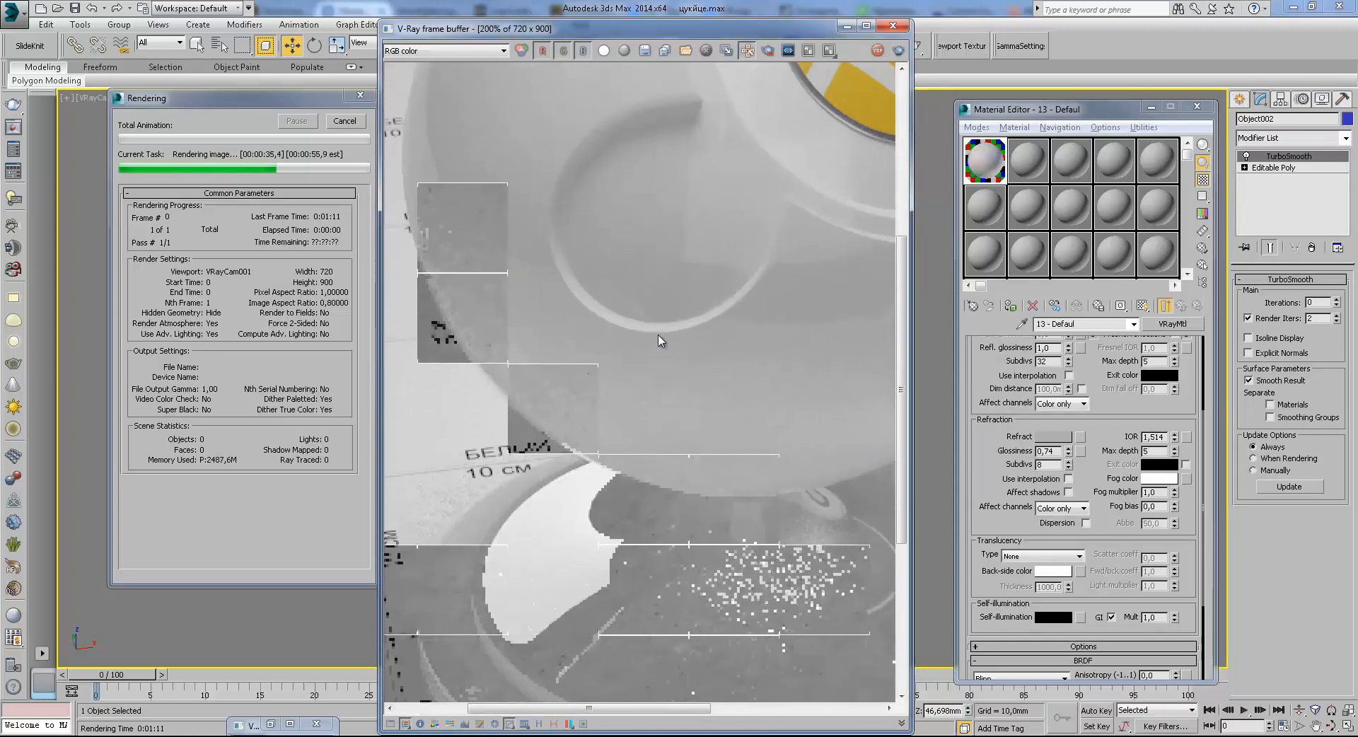
middle_drag(632, 383, 662, 305)
middle_drag(527, 324, 536, 302)
middle_drag(575, 216, 665, 355)
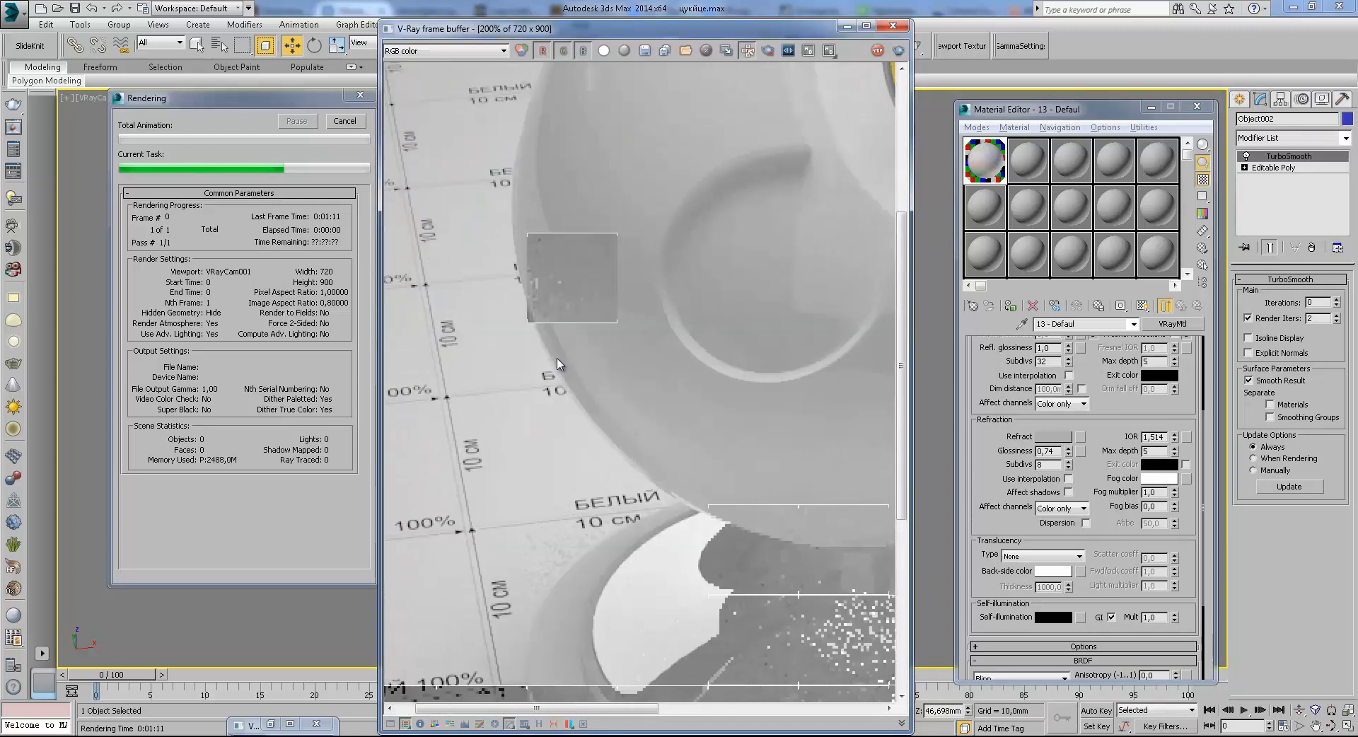
Inspect the stand and the light spot beneath the ball until the render completes
scroll(638, 350, down, 3)
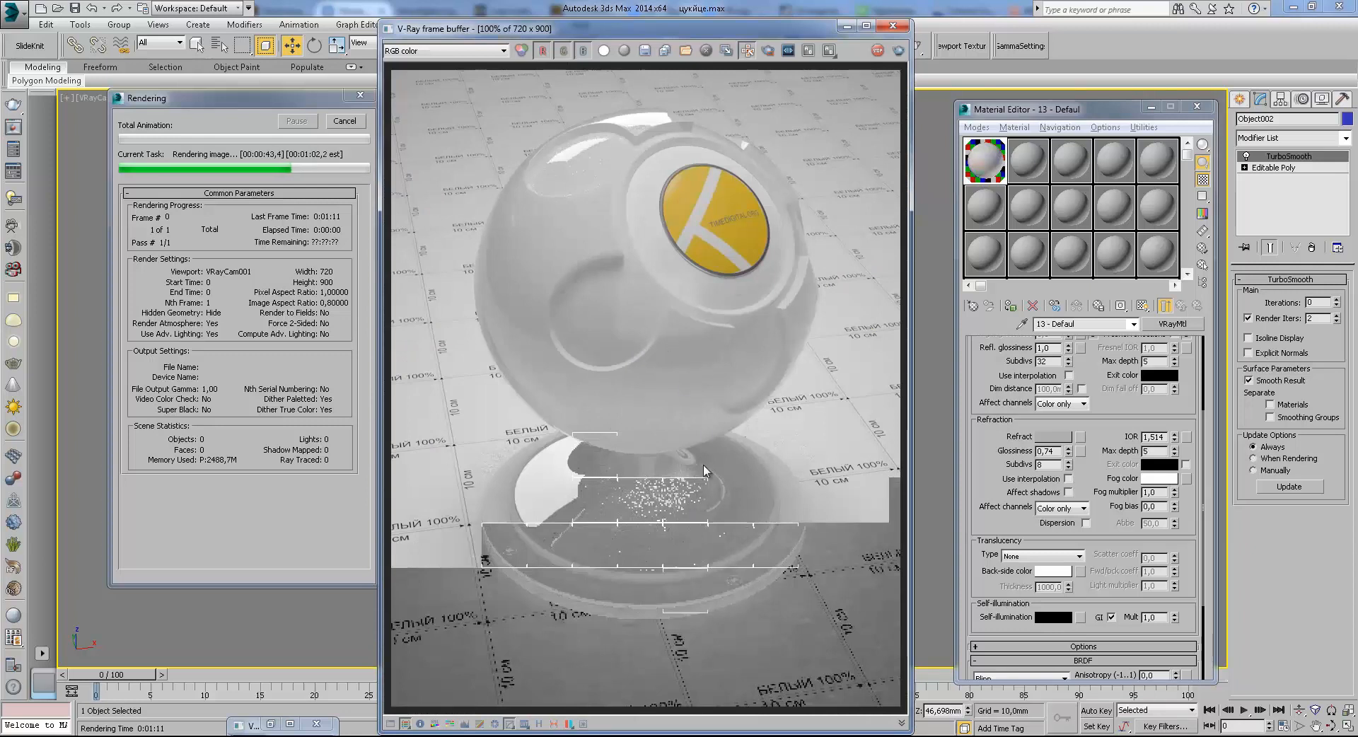
scroll(700, 473, up, 2)
middle_drag(701, 473, 710, 364)
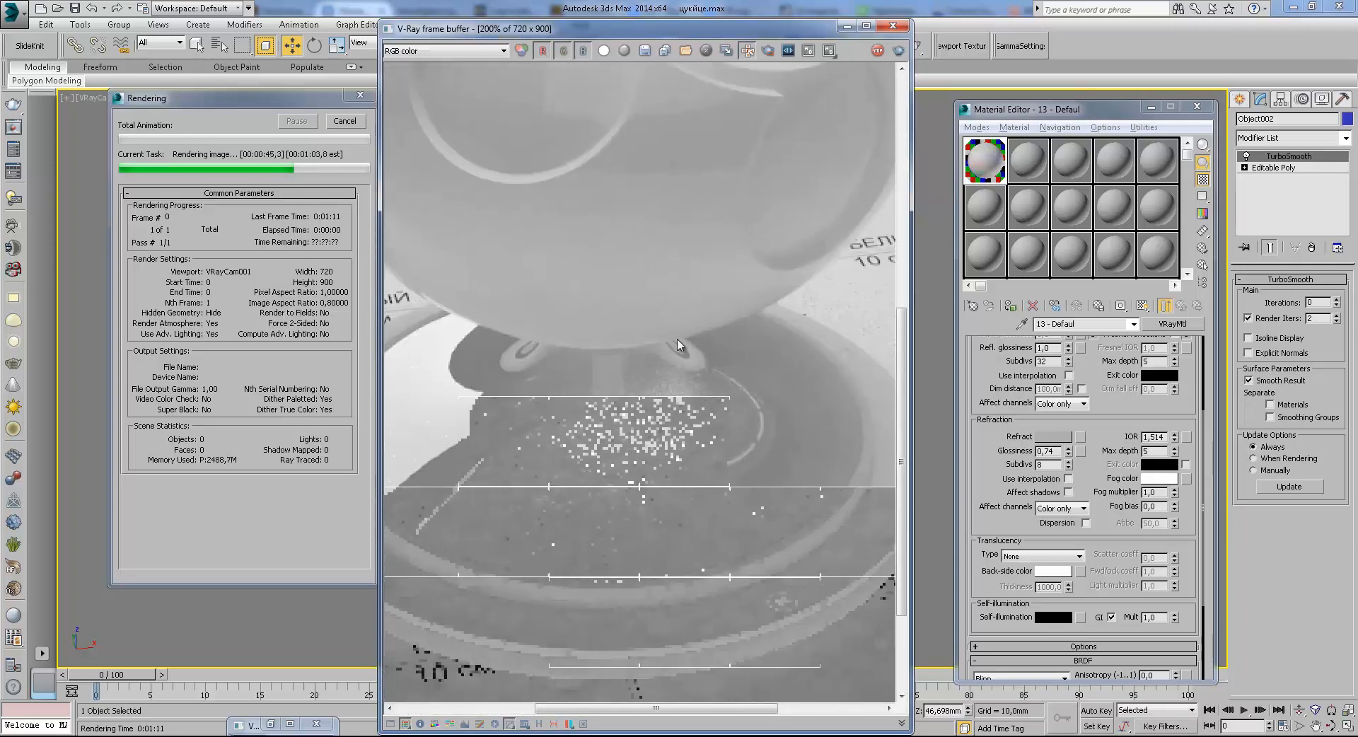
scroll(731, 397, down, 2)
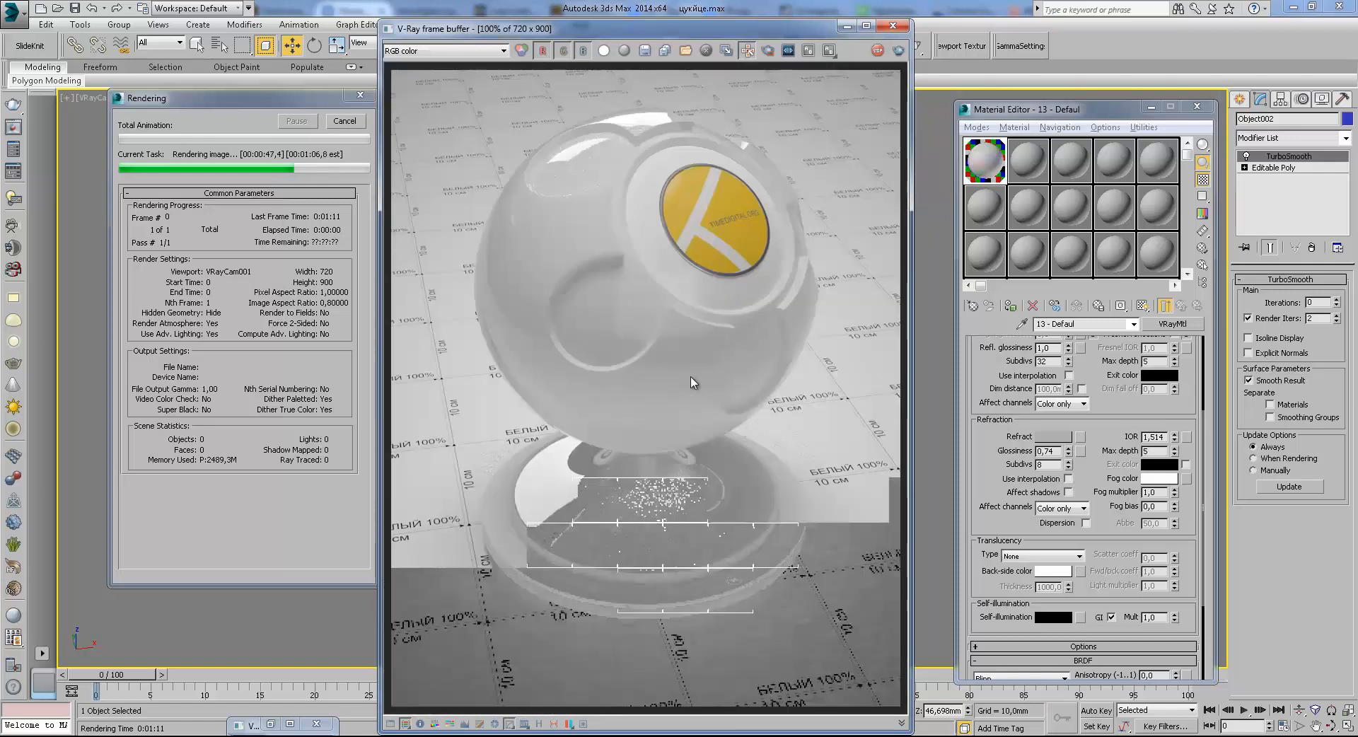
scroll(706, 498, up, 2)
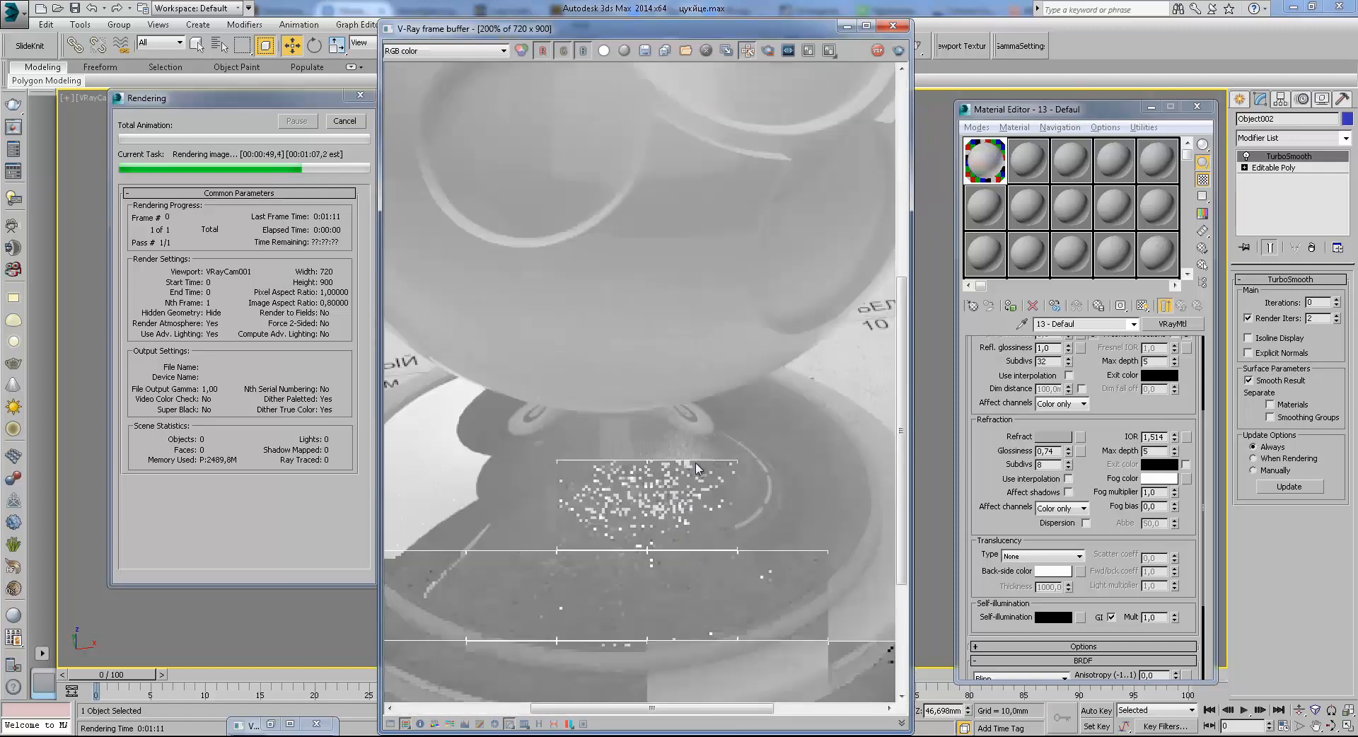
middle_drag(516, 480, 614, 335)
scroll(582, 423, down, 2)
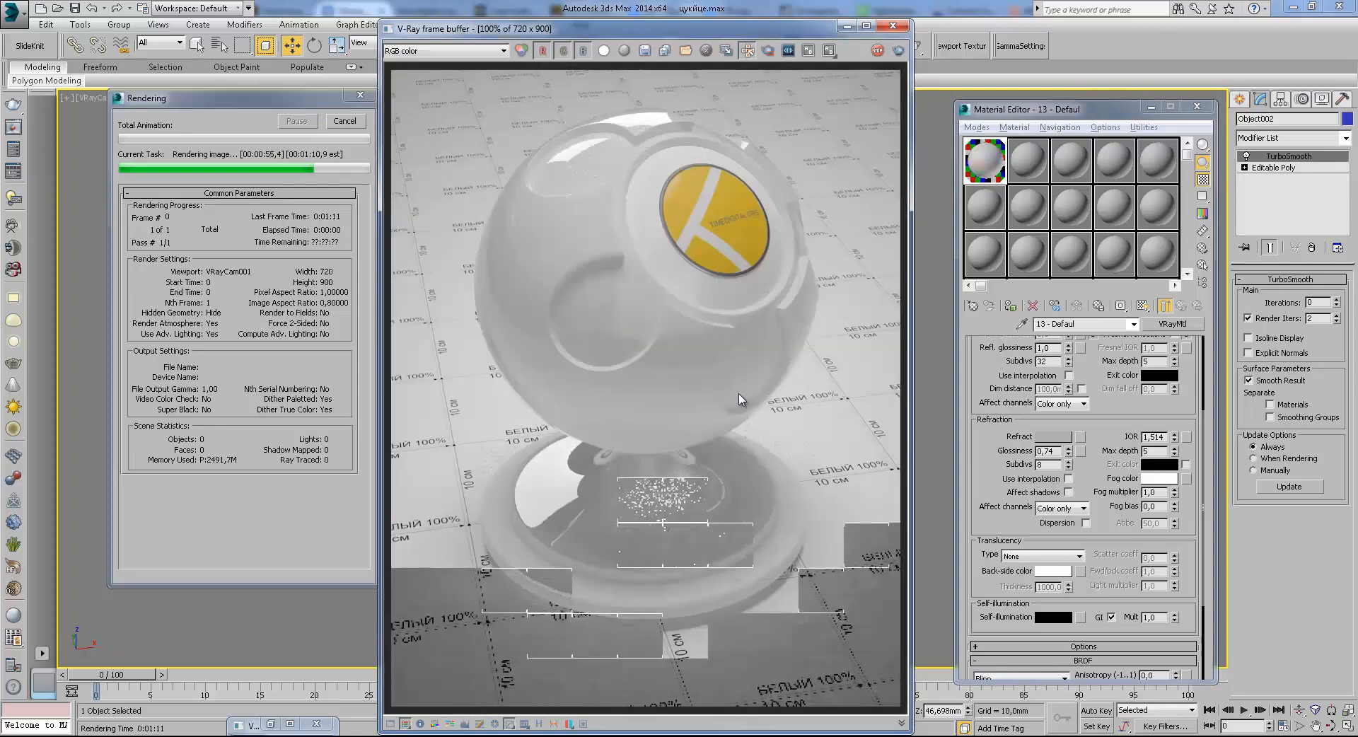
scroll(597, 136, up, 2)
scroll(615, 243, down, 2)
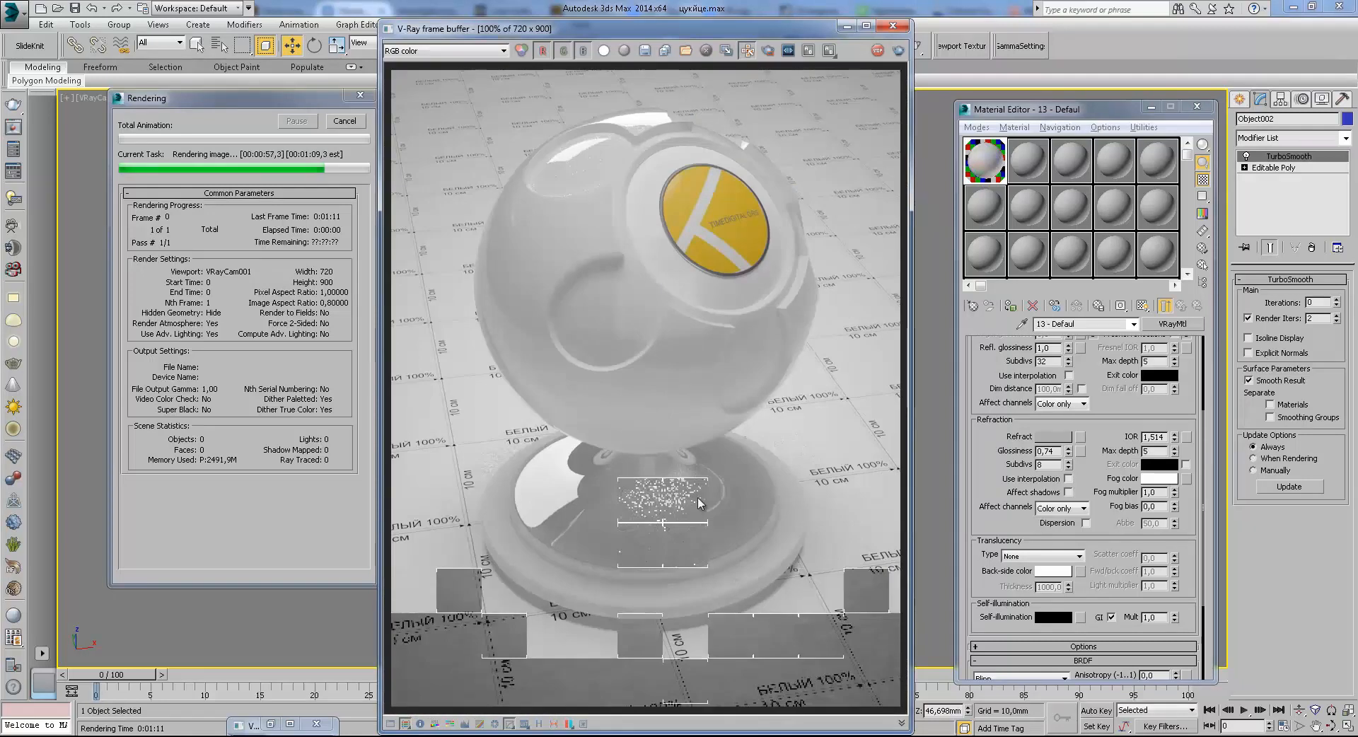
scroll(703, 455, up, 2)
middle_drag(740, 473, 737, 425)
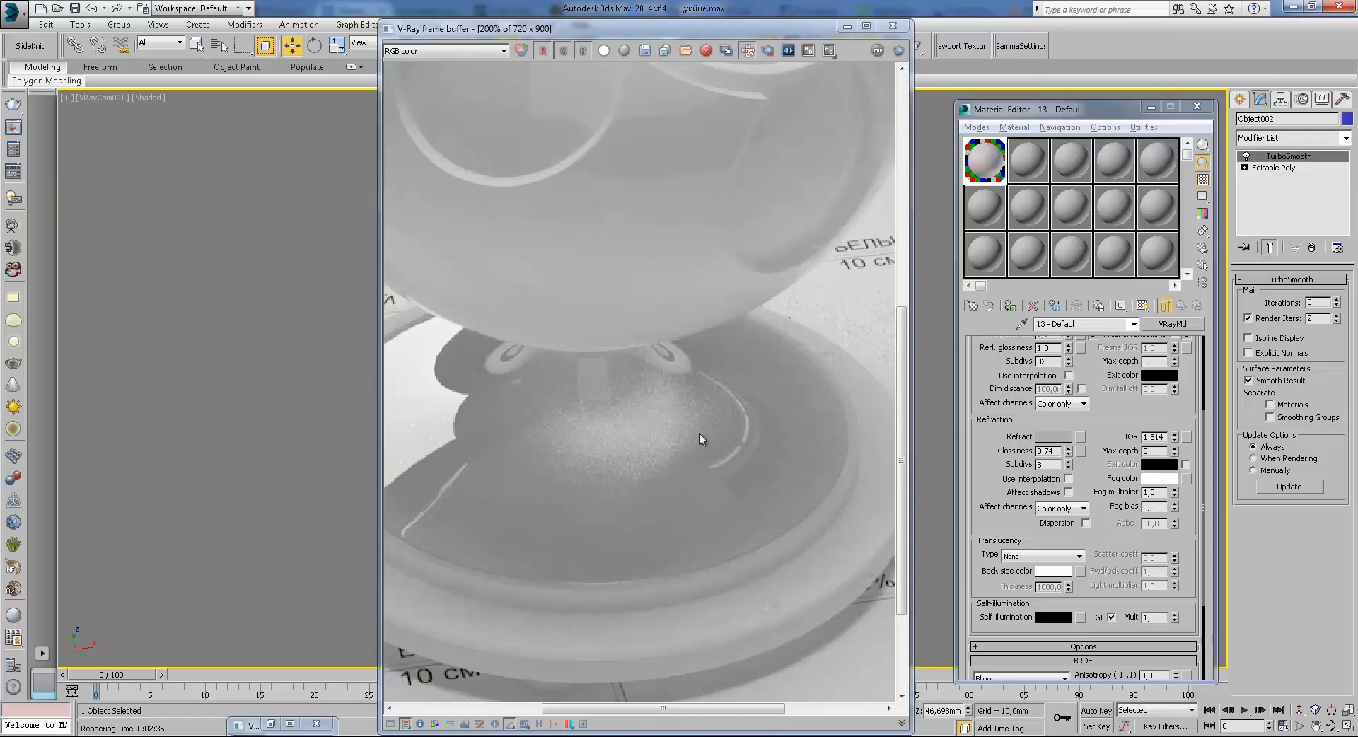
Show the whole render at 100% and set the refraction Glossiness to 0,5
double_click(669, 416)
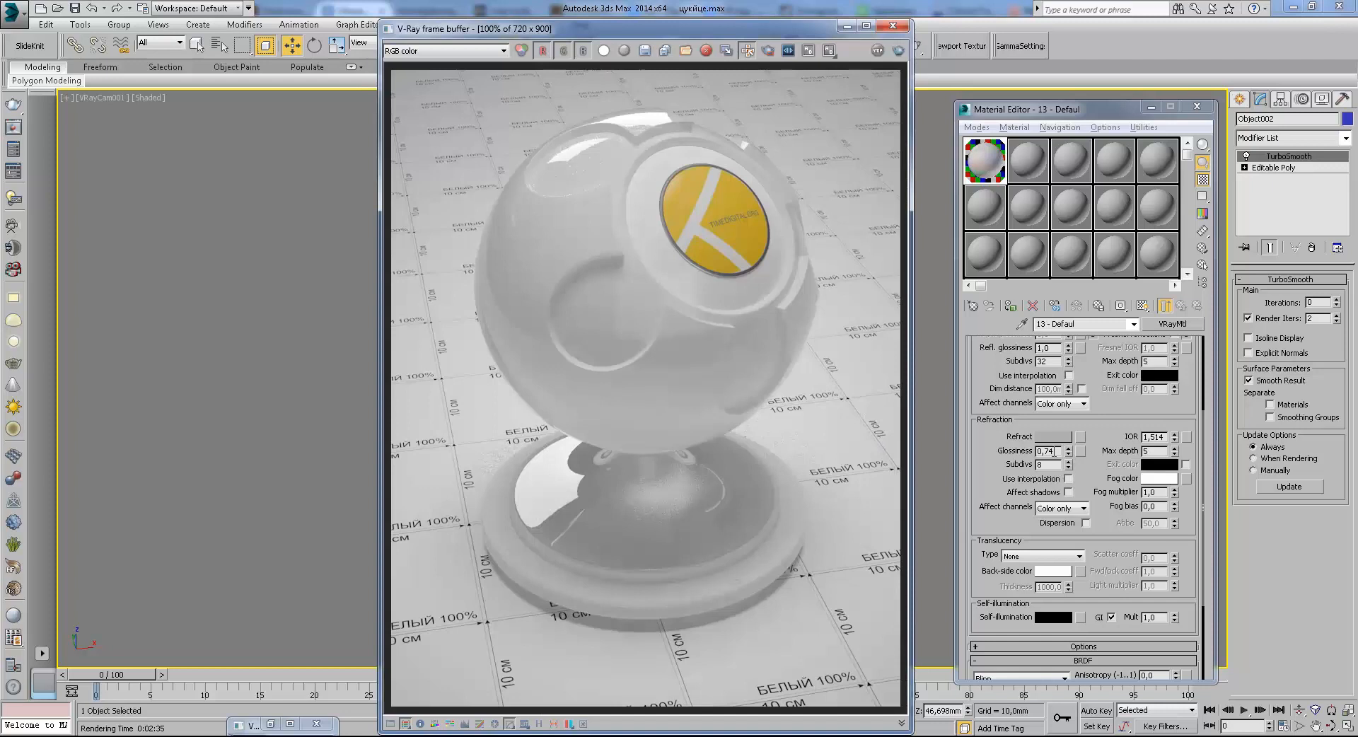
right_click(1069, 453)
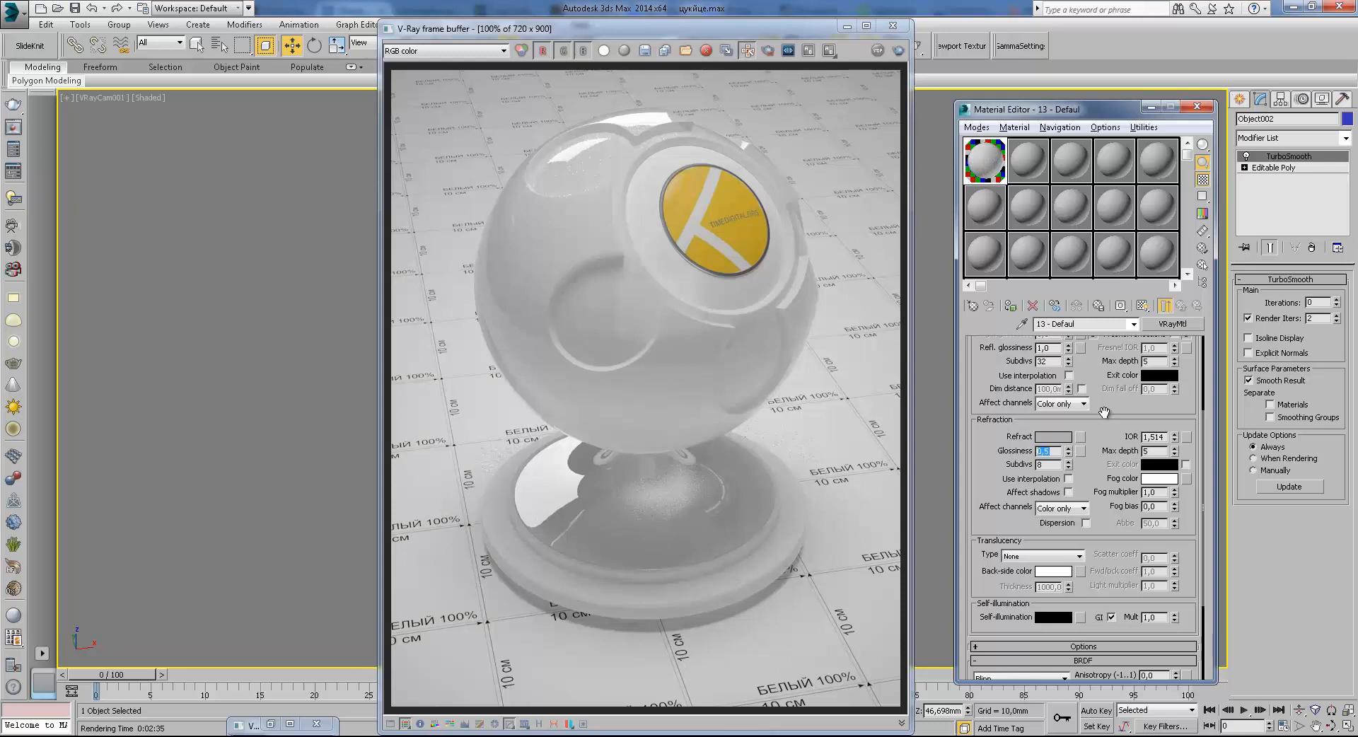
Create a thin upright box about 183 mm wide, 8 mm long and 230 mm high in front of the ball, working in the Top view
click(1245, 100)
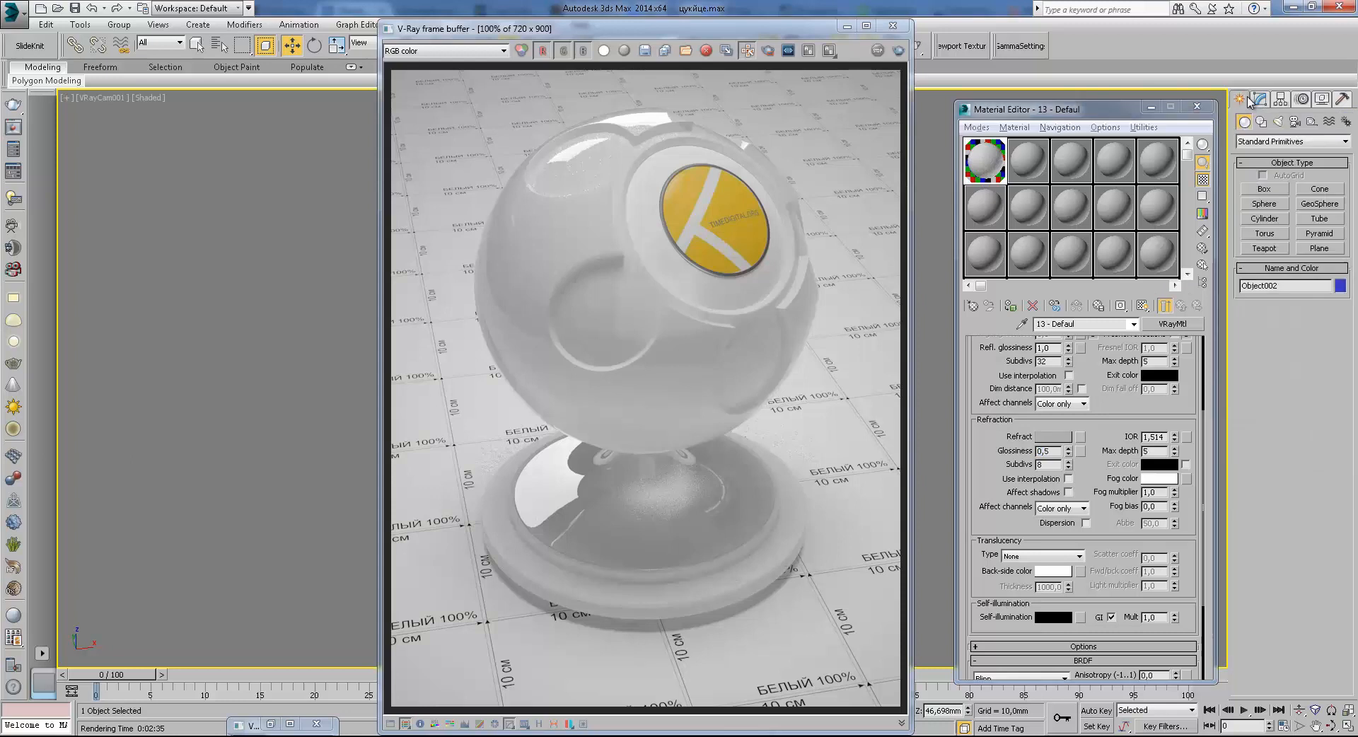
click(1264, 189)
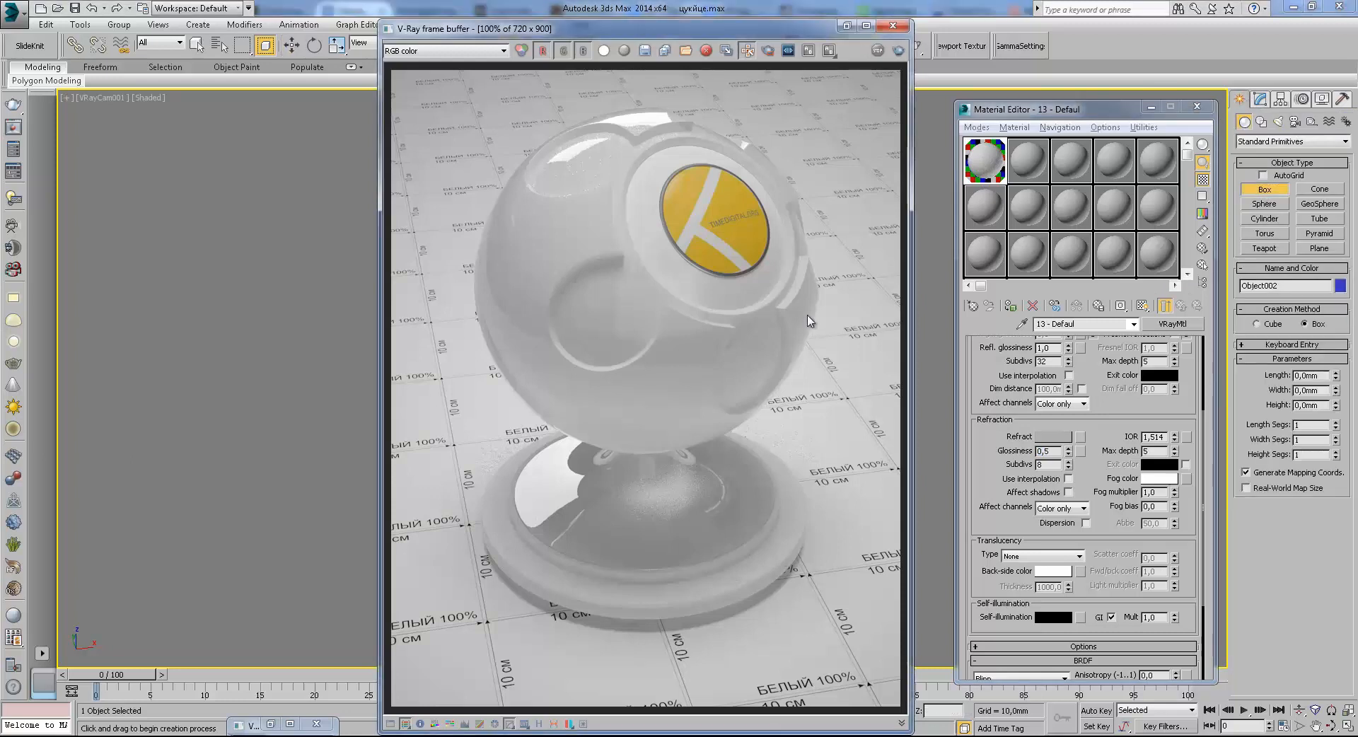
click(893, 26)
click(789, 58)
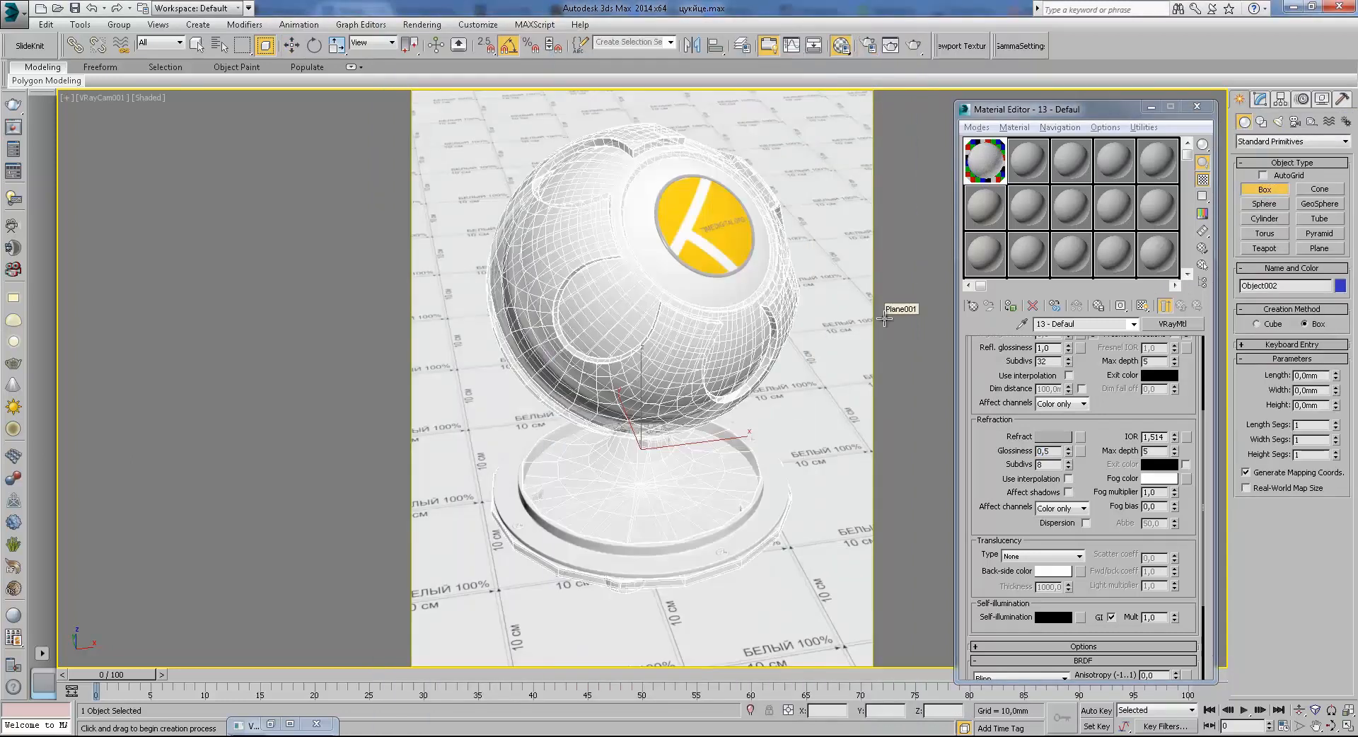
key(t)
scroll(881, 321, down, 2)
drag(752, 458, 894, 455)
click(862, 277)
key(g)
key(x)
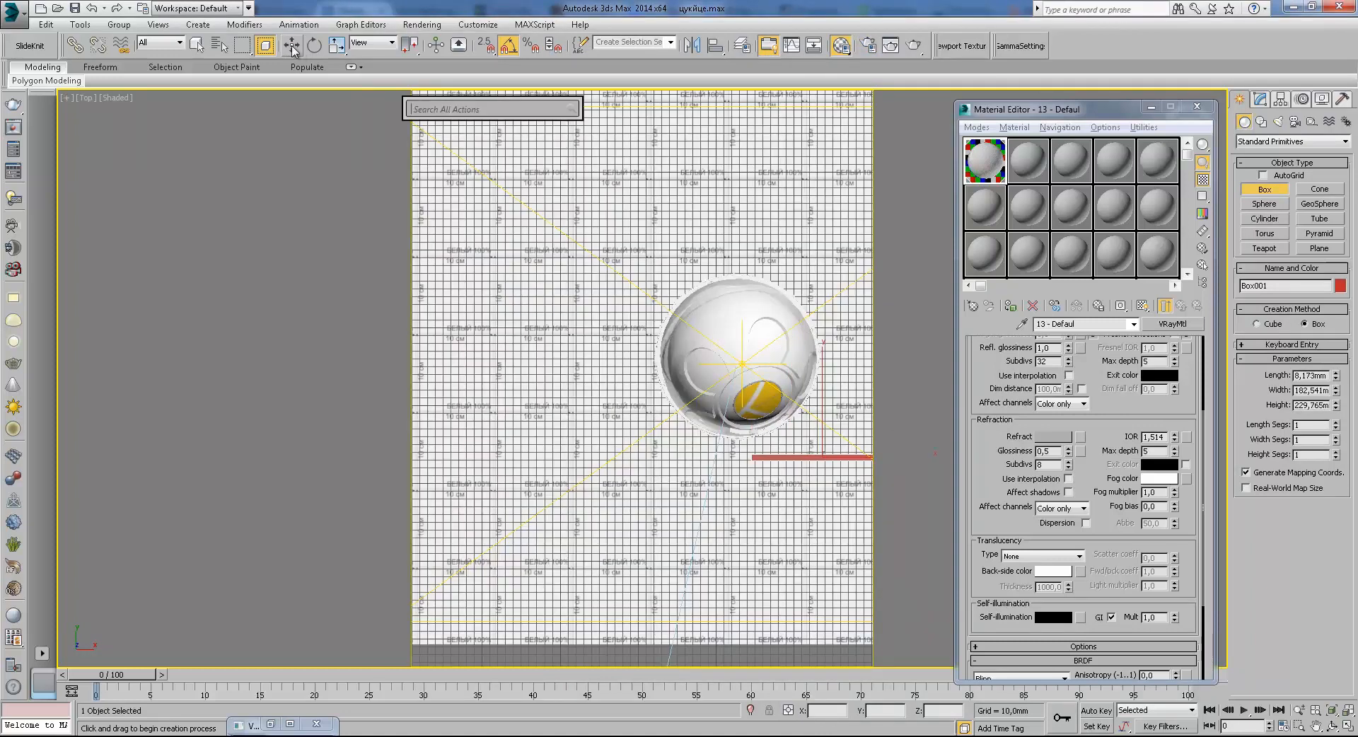
right_click(591, 174)
click(590, 164)
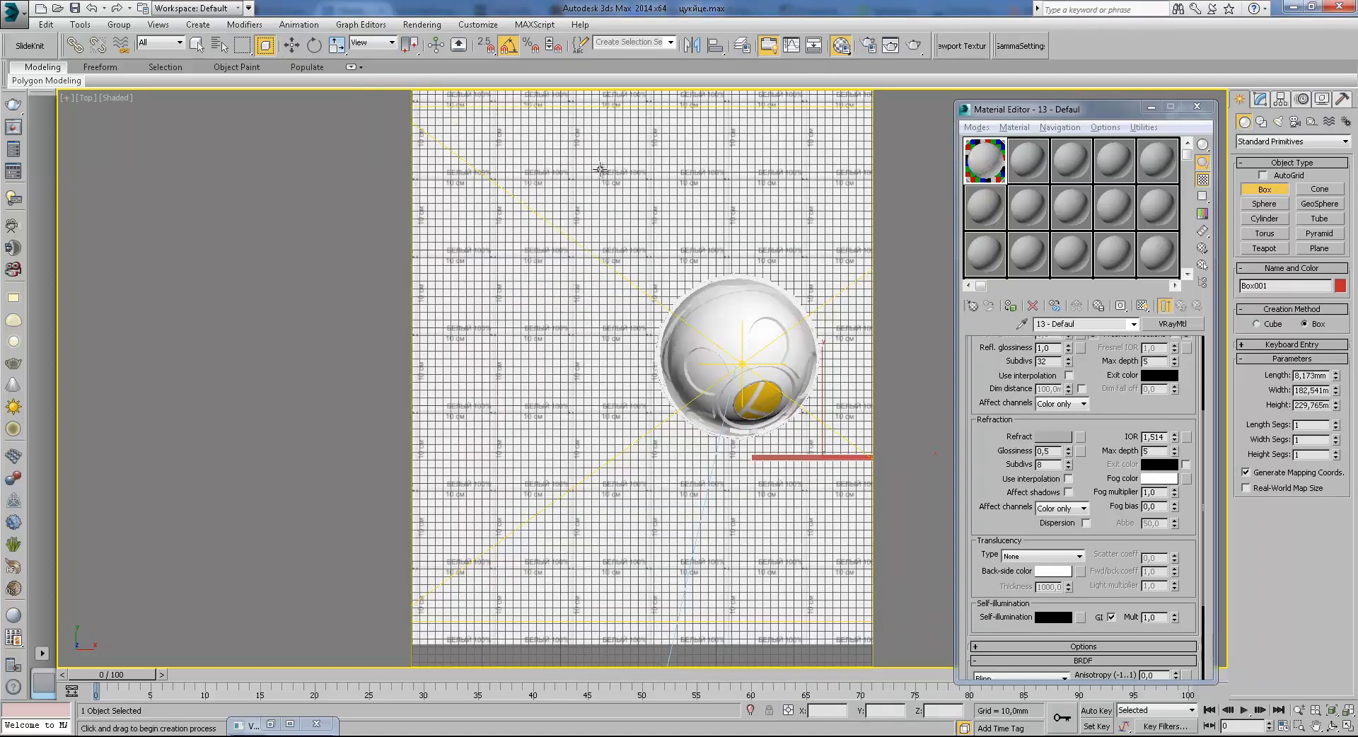
Return to the camera view, assign the ball's glass material to the box and lighten its refraction color
key(c)
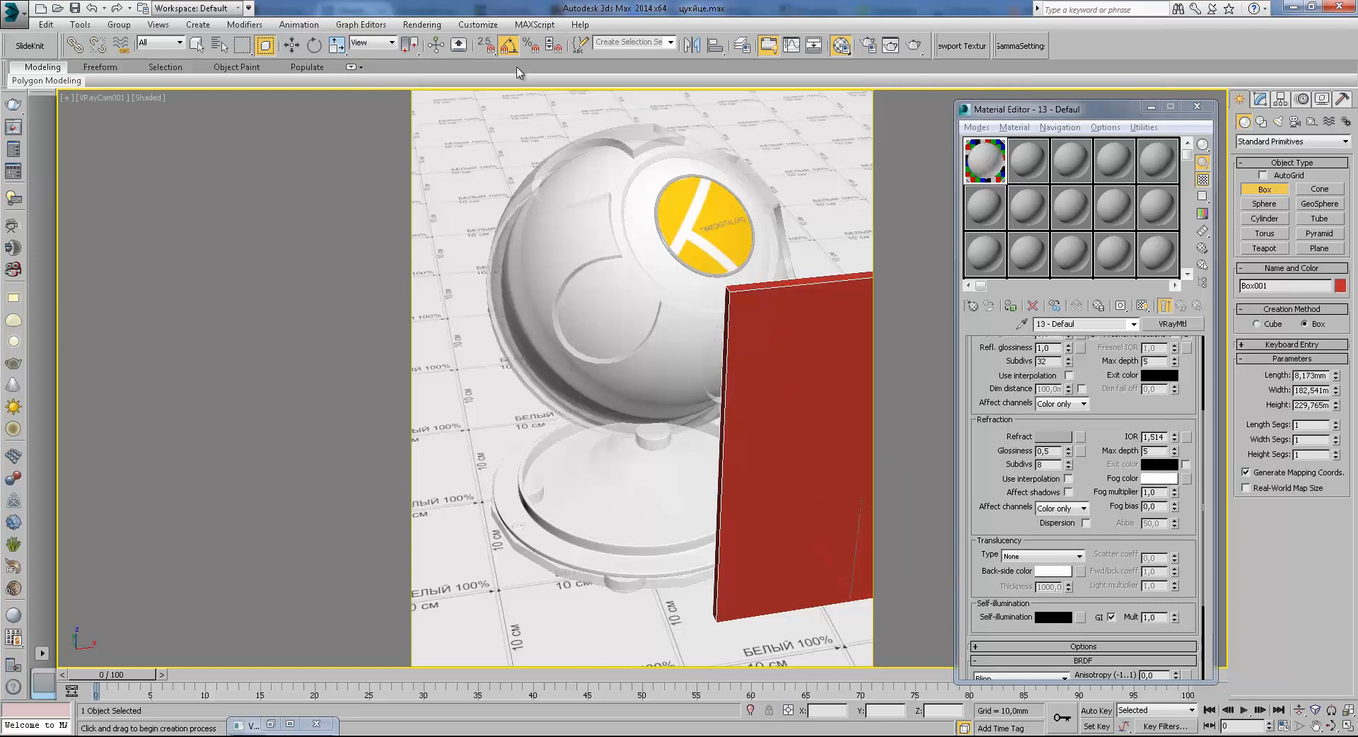
click(1010, 306)
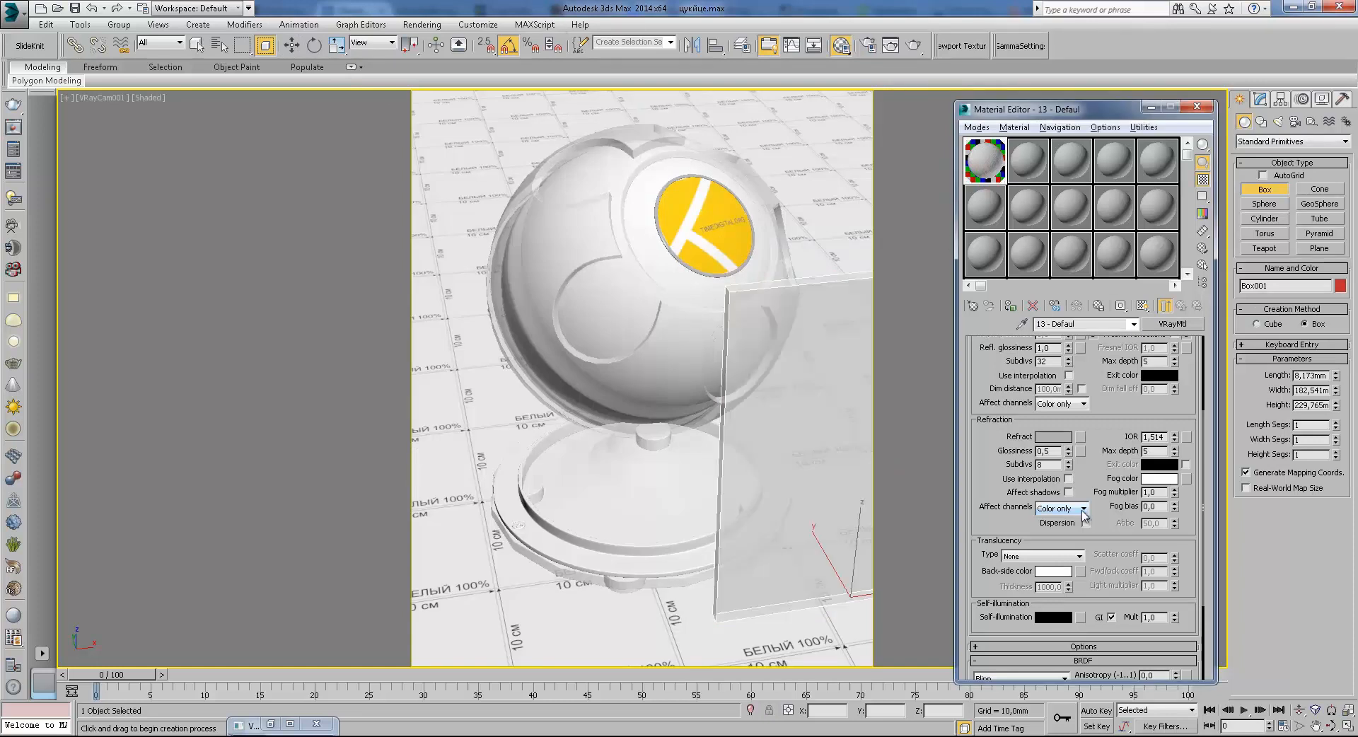
click(1046, 440)
click(424, 163)
click(525, 204)
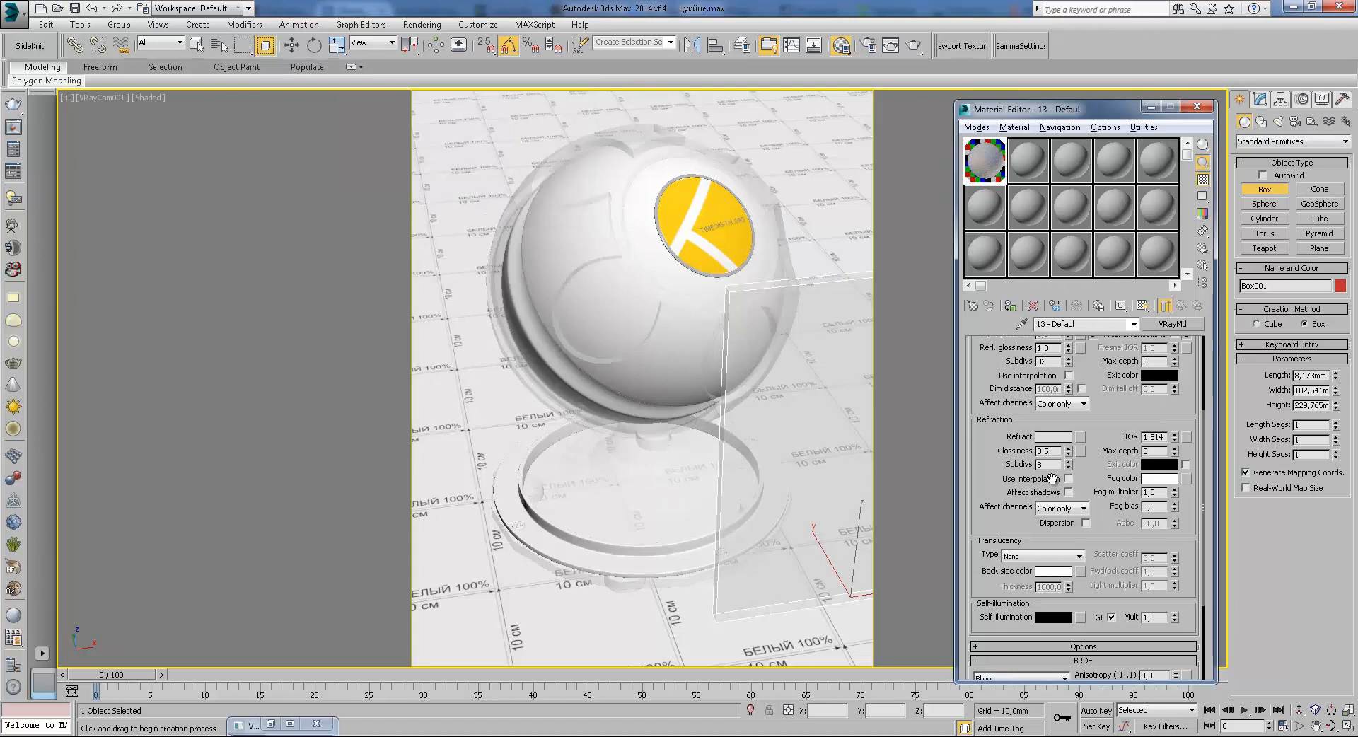
Set the refraction Glossiness to 0,75 and darken the refraction color to mid grey
click(1069, 448)
click(1063, 453)
click(1053, 436)
drag(519, 158, 503, 159)
click(518, 208)
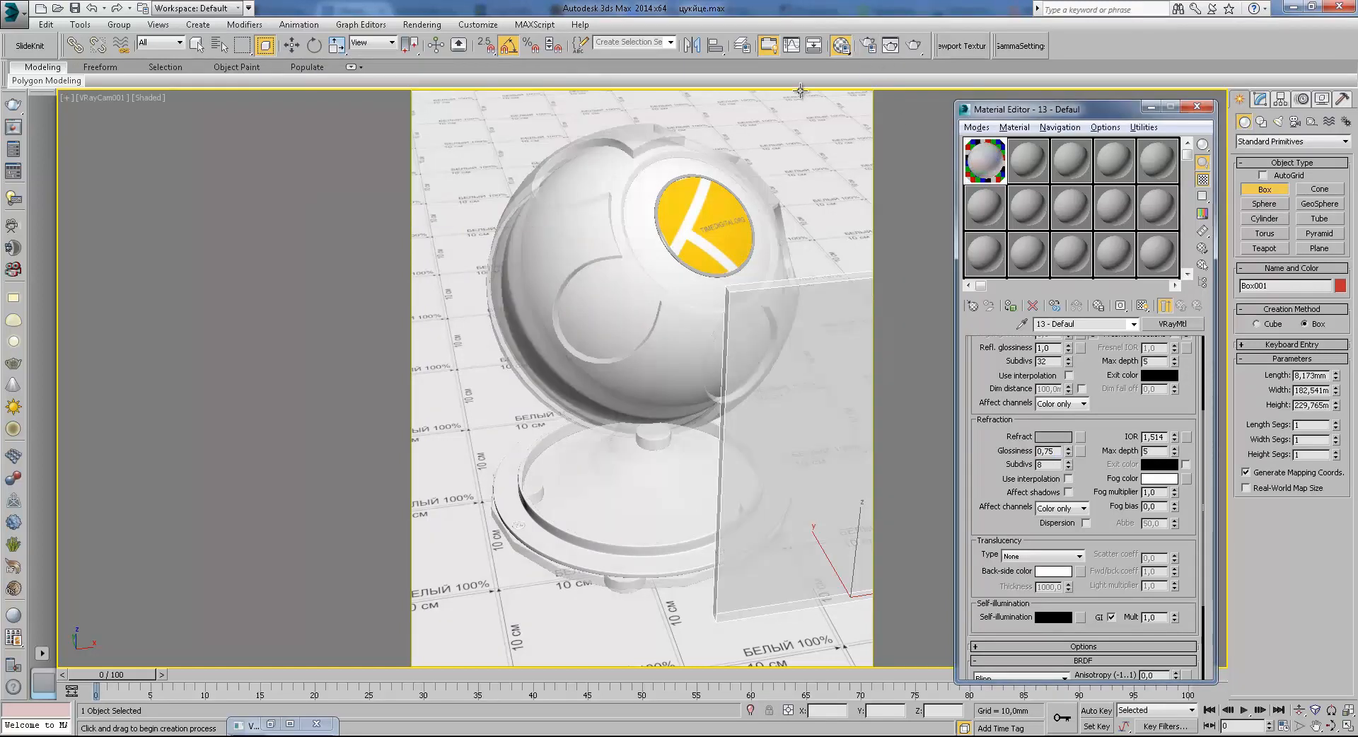
Finish box creation, select the ball, and make the second material slot a VRayMtl with a white diffuse color
right_click(763, 219)
click(563, 182)
click(1029, 164)
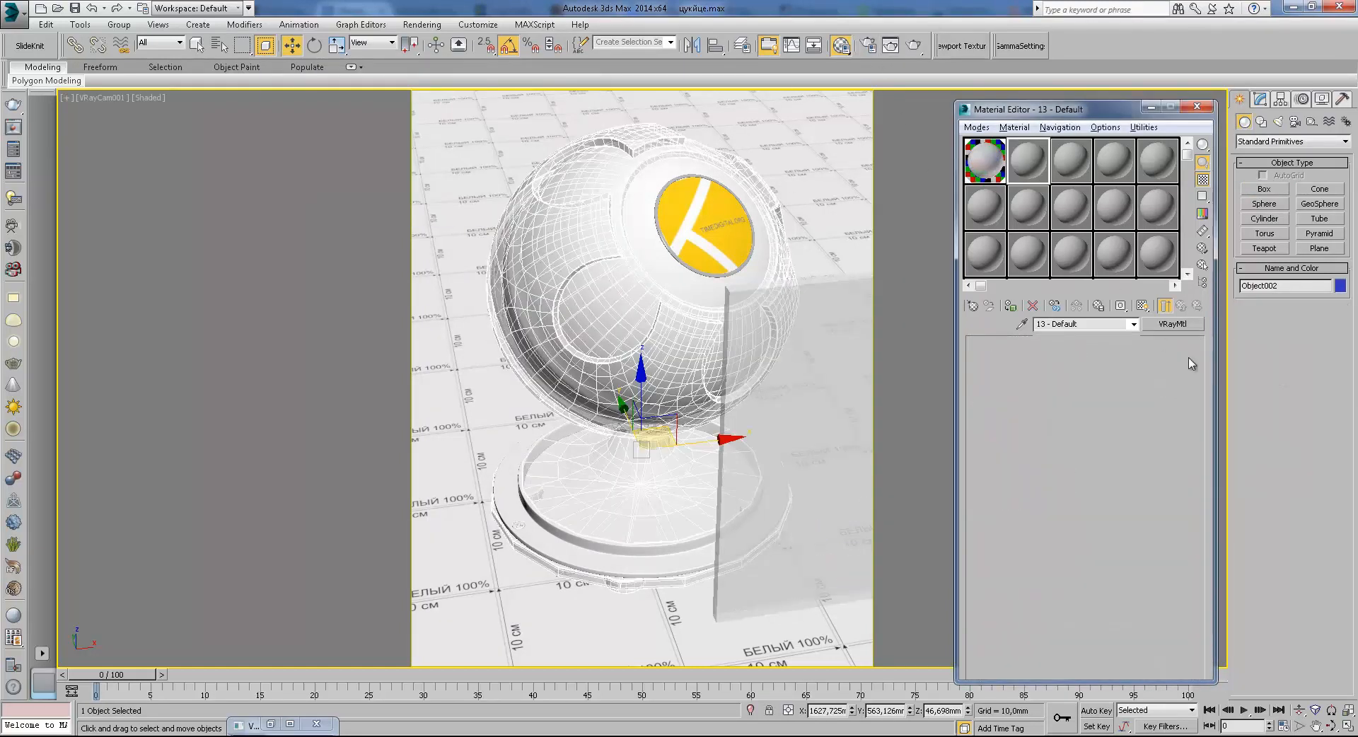
click(1173, 324)
double_click(778, 377)
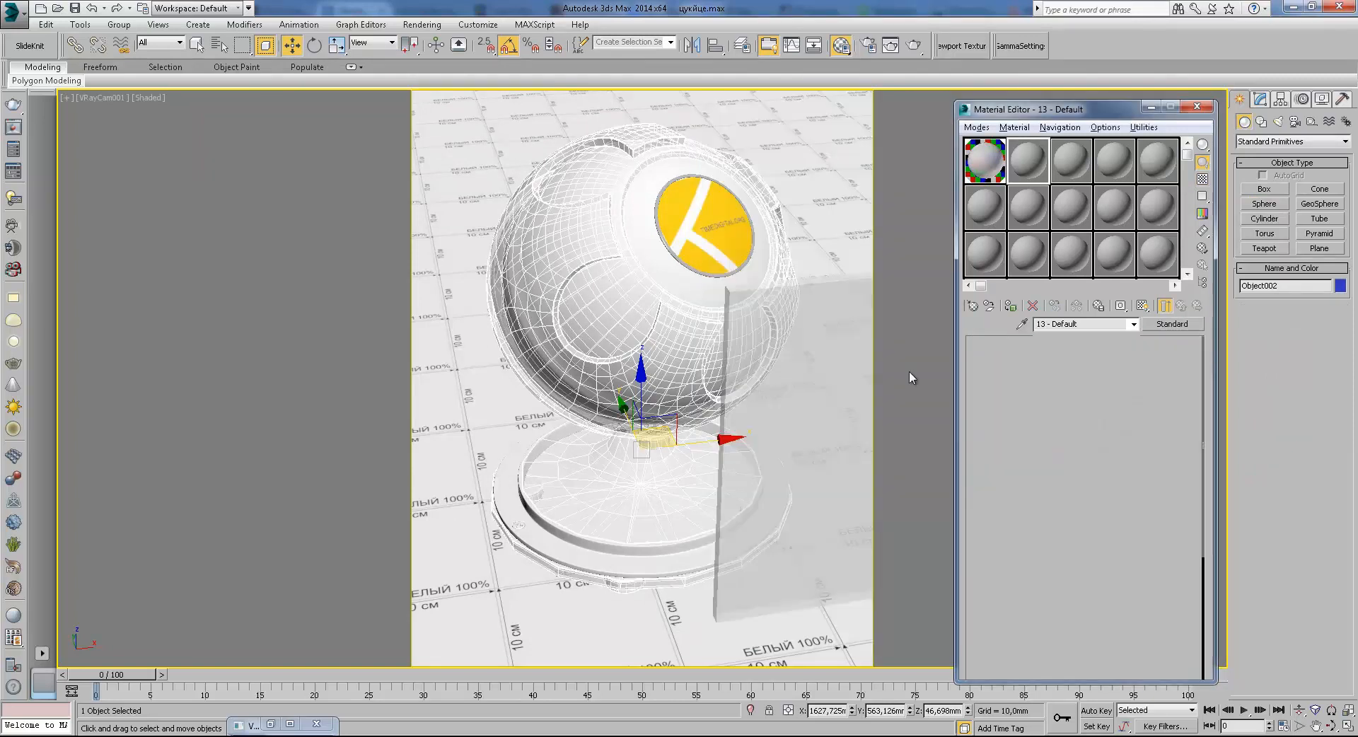
click(1054, 417)
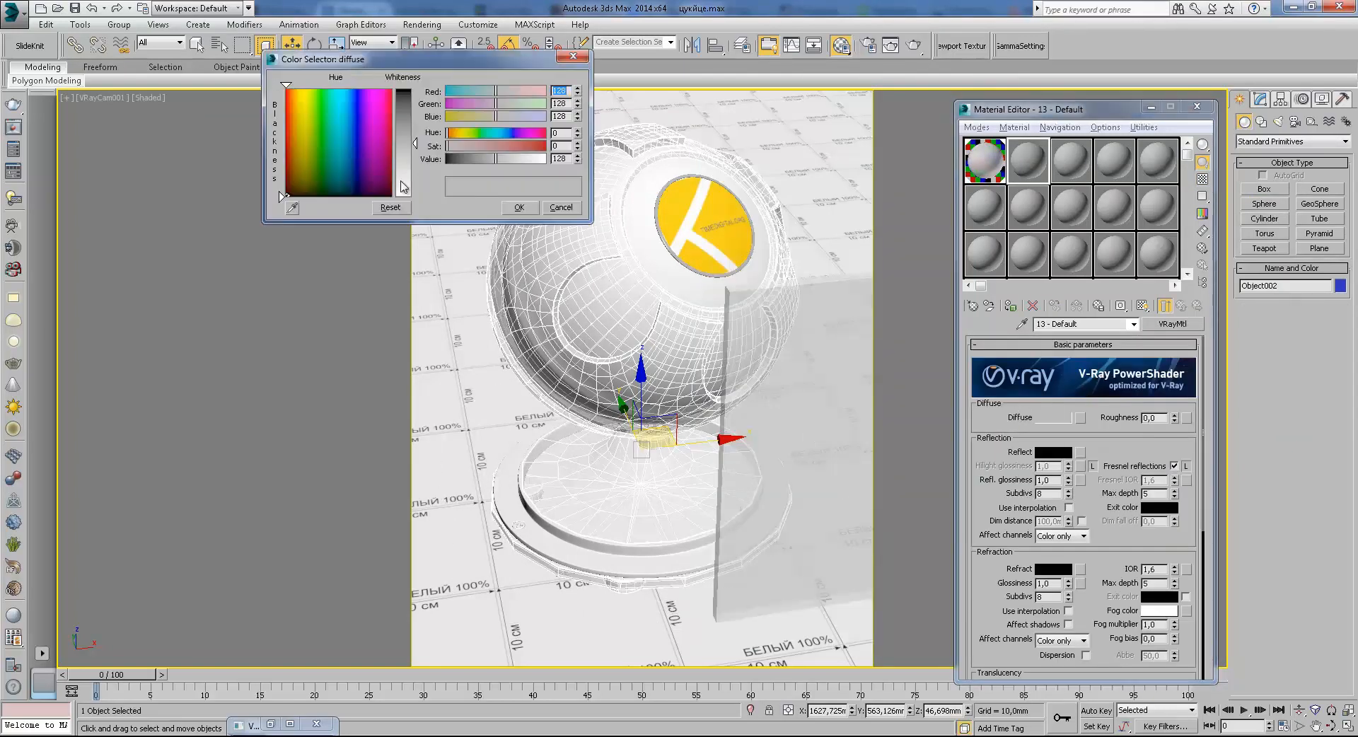
drag(396, 172, 400, 91)
click(518, 207)
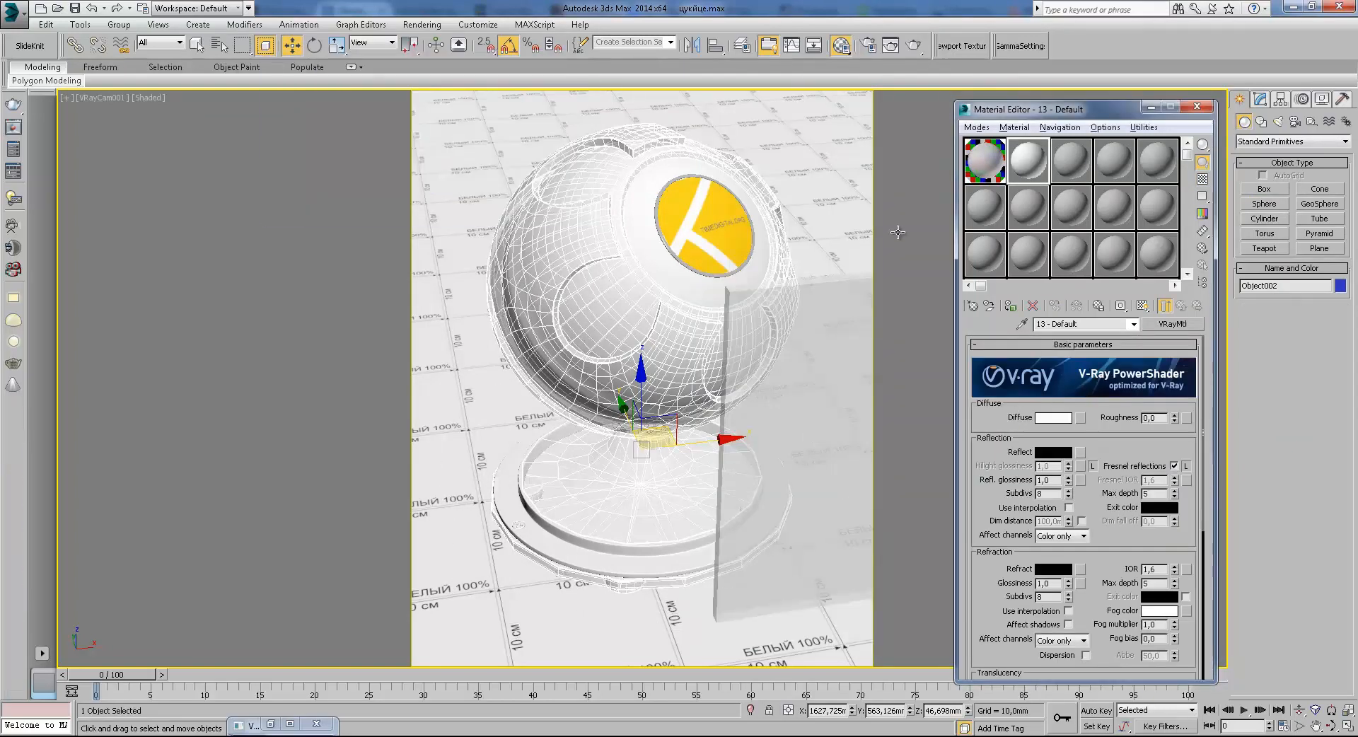
Define a render region in the V-Ray frame buffer from the yellow emblem to the image's lower-right corner and run a brief test render
right_click(795, 186)
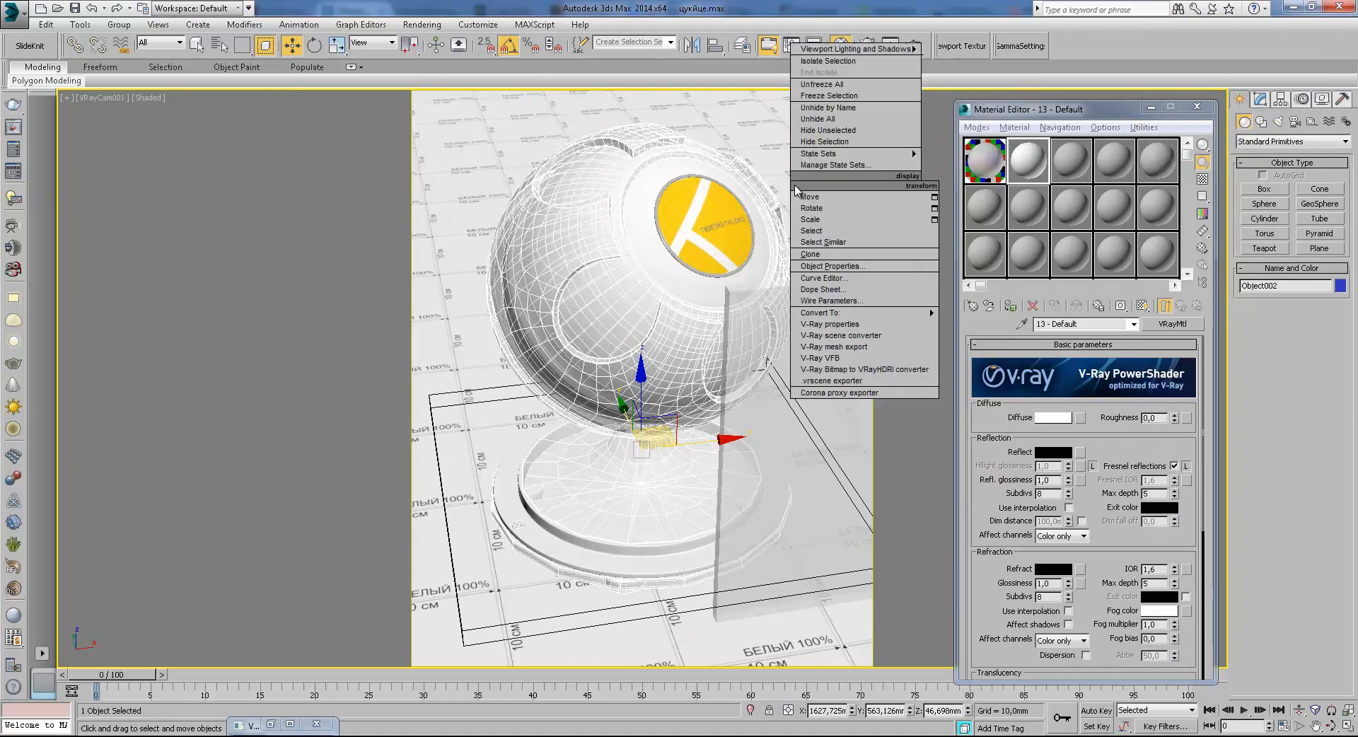
click(834, 357)
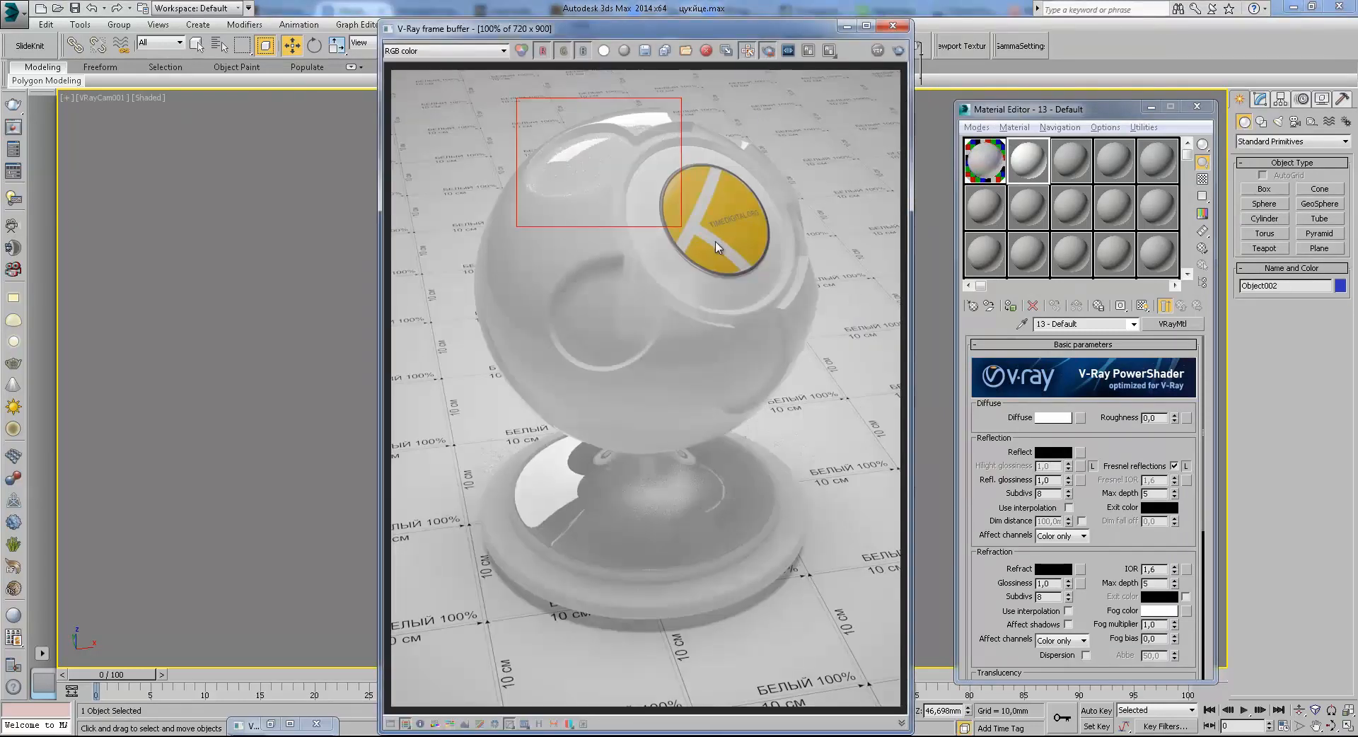
drag(638, 192, 900, 706)
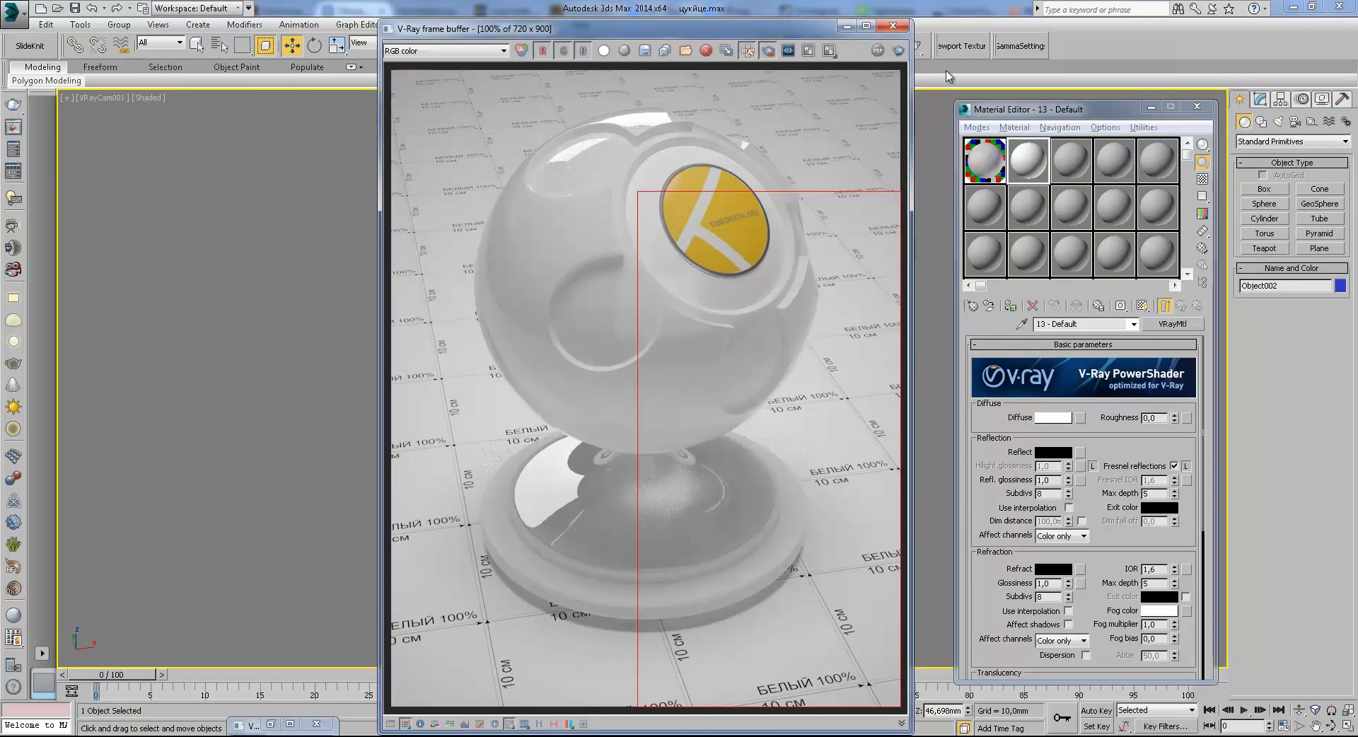
click(922, 46)
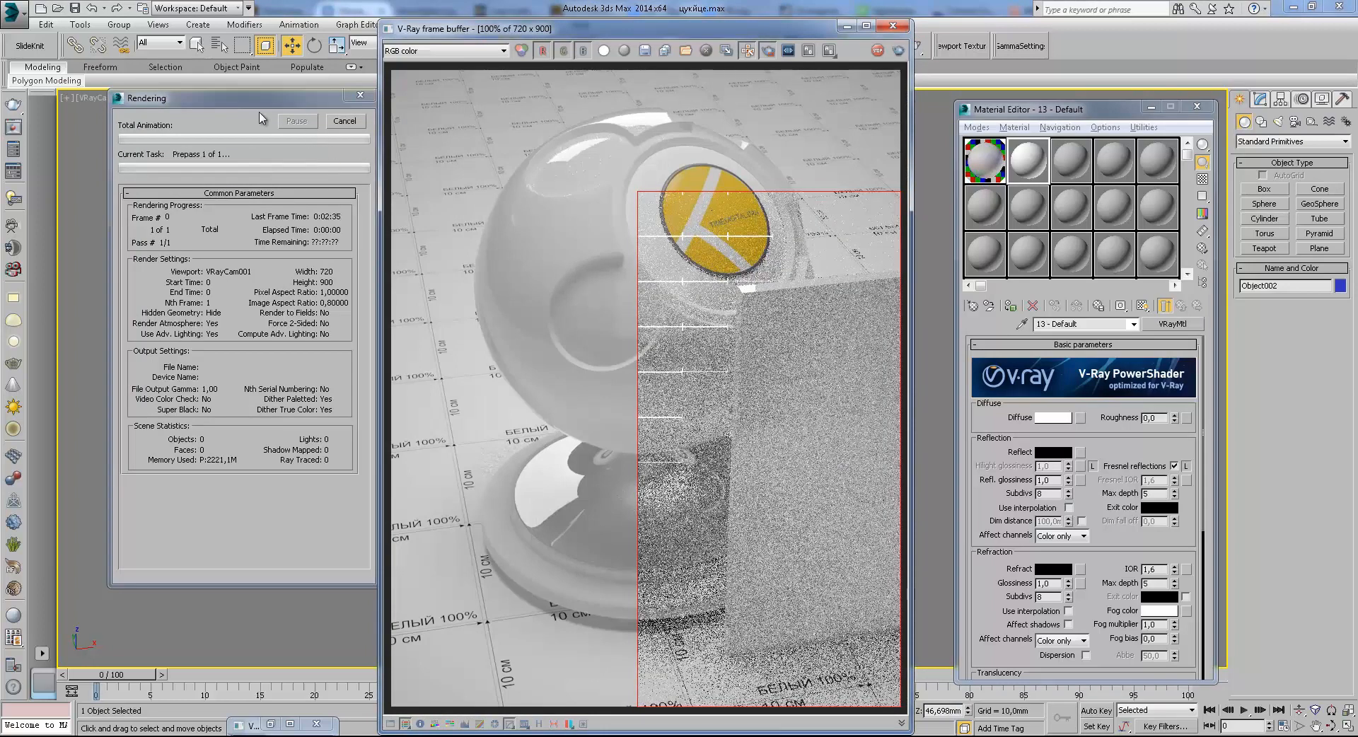
click(351, 122)
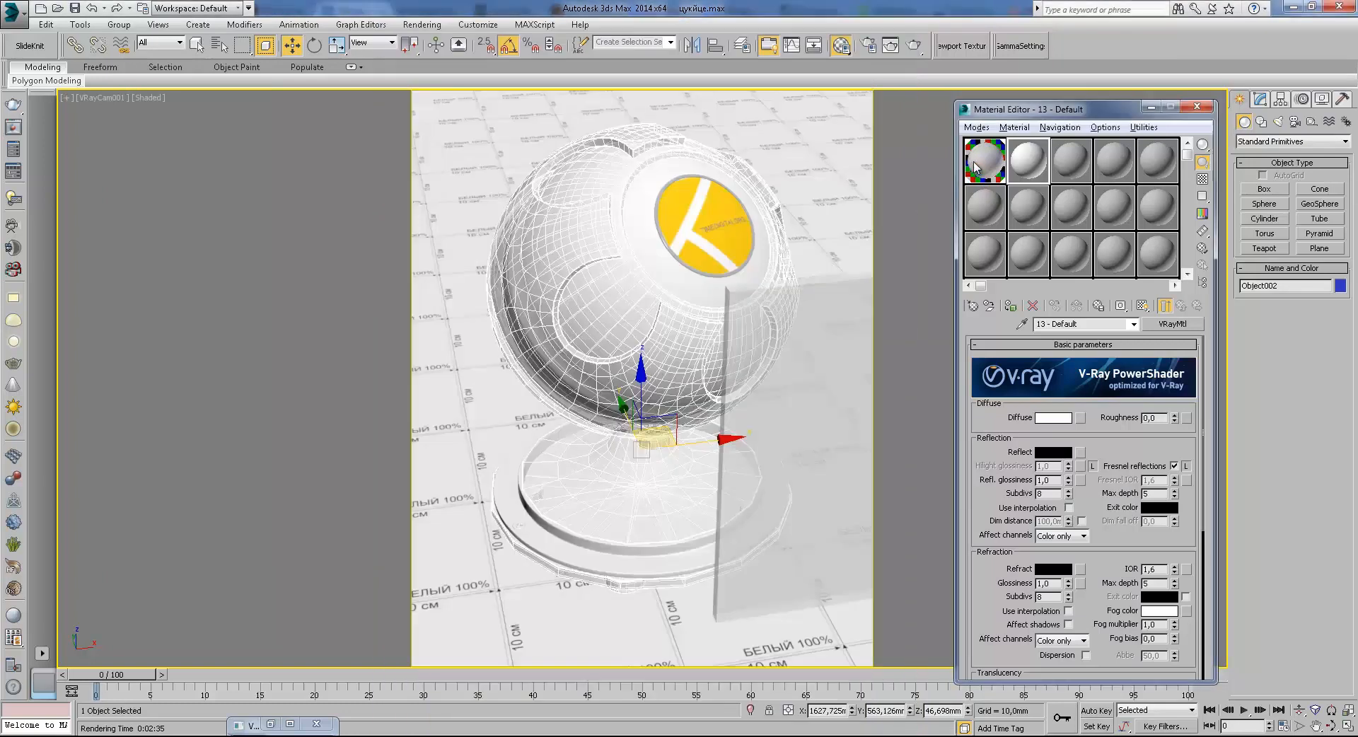
Set the first material's refraction Glossiness to 0,7 and its refraction color to a light grey of value 193, and briefly test-render the region
scroll(1069, 467, down, 3)
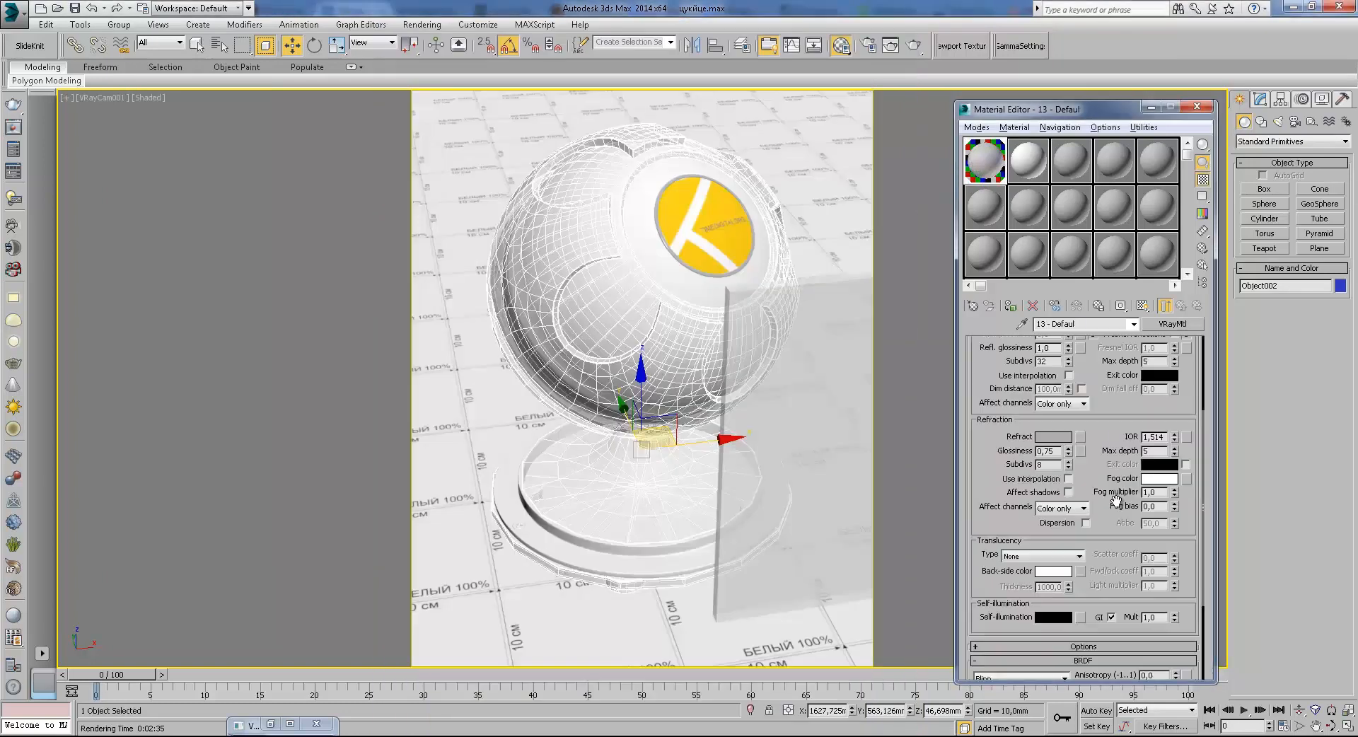
right_click(1069, 453)
click(1053, 436)
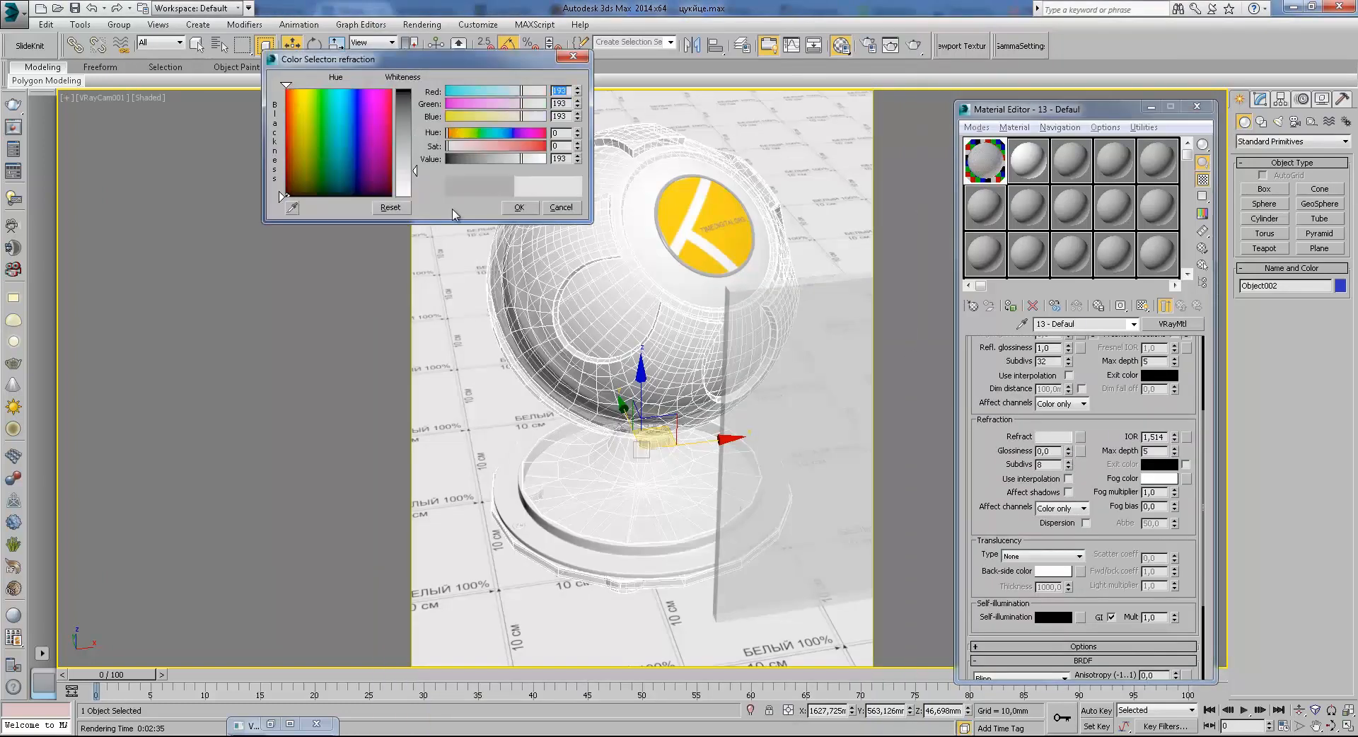
click(517, 208)
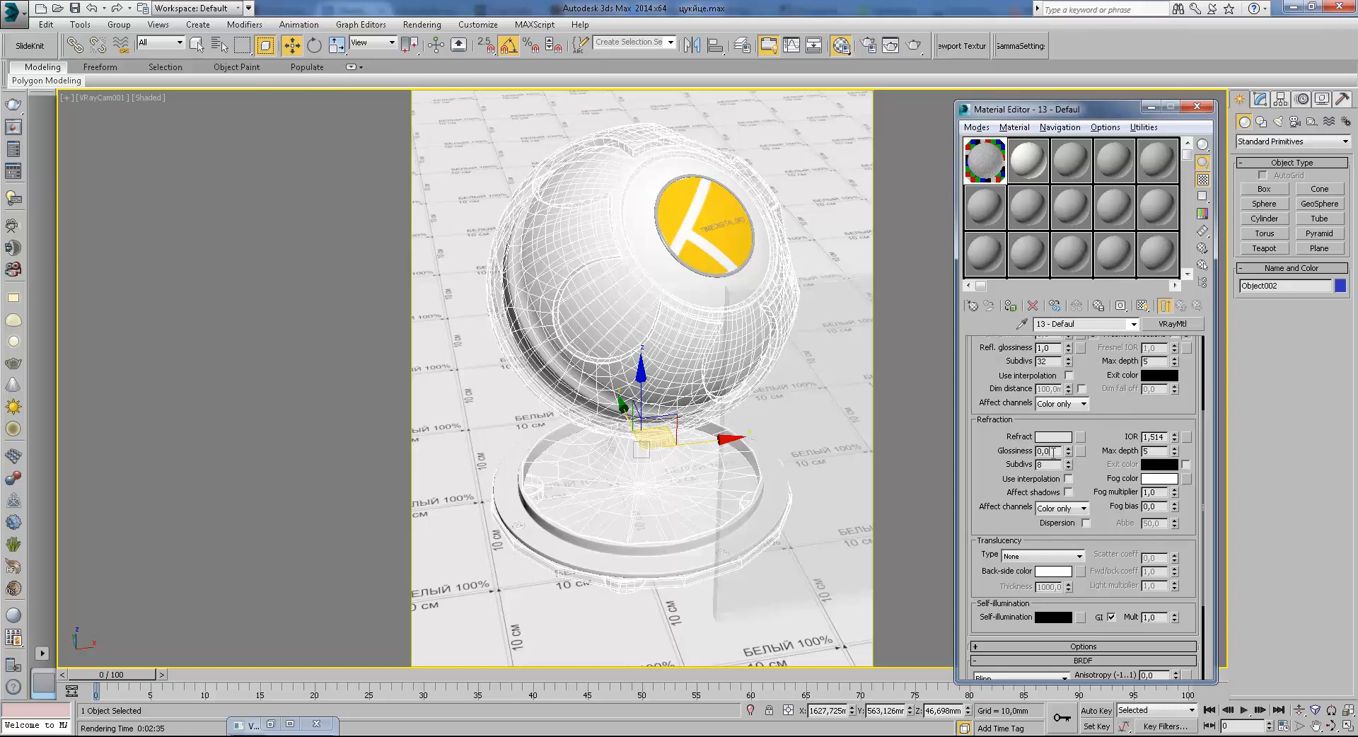
key(Return)
click(914, 46)
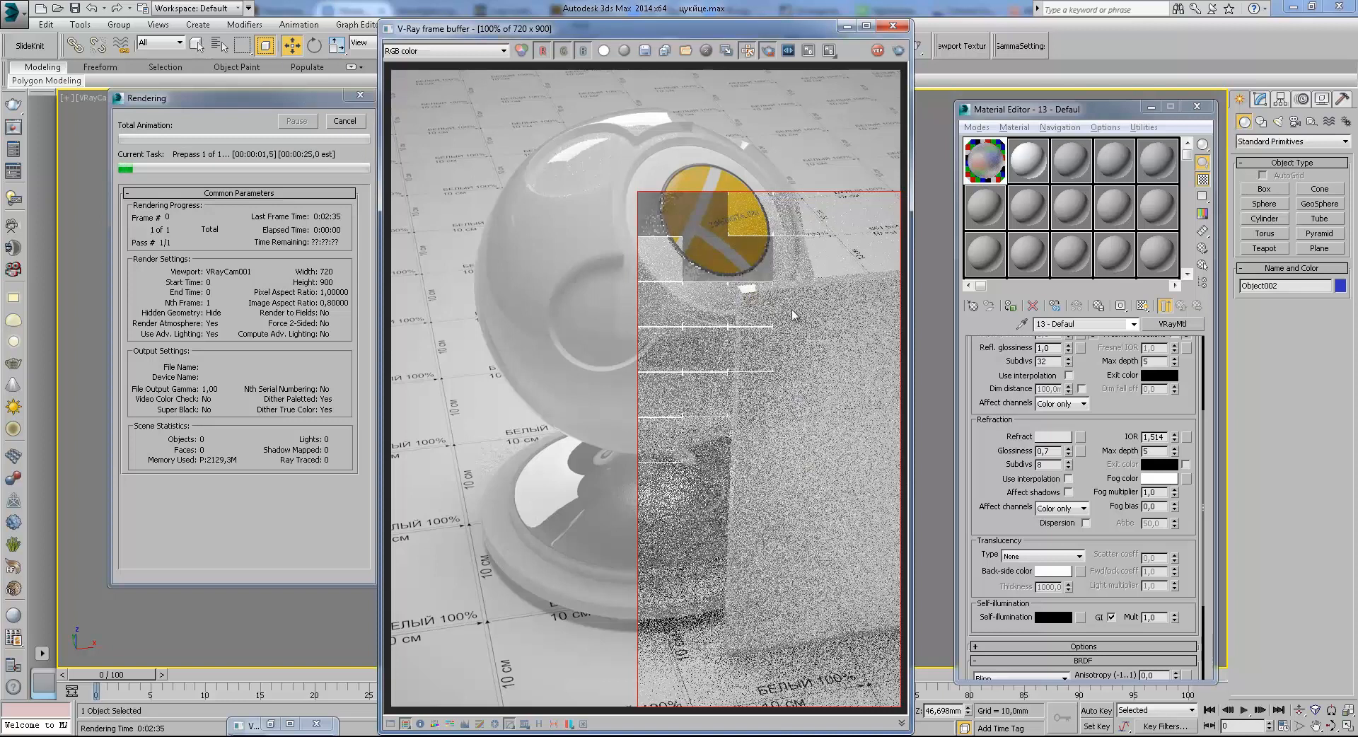
key(Escape)
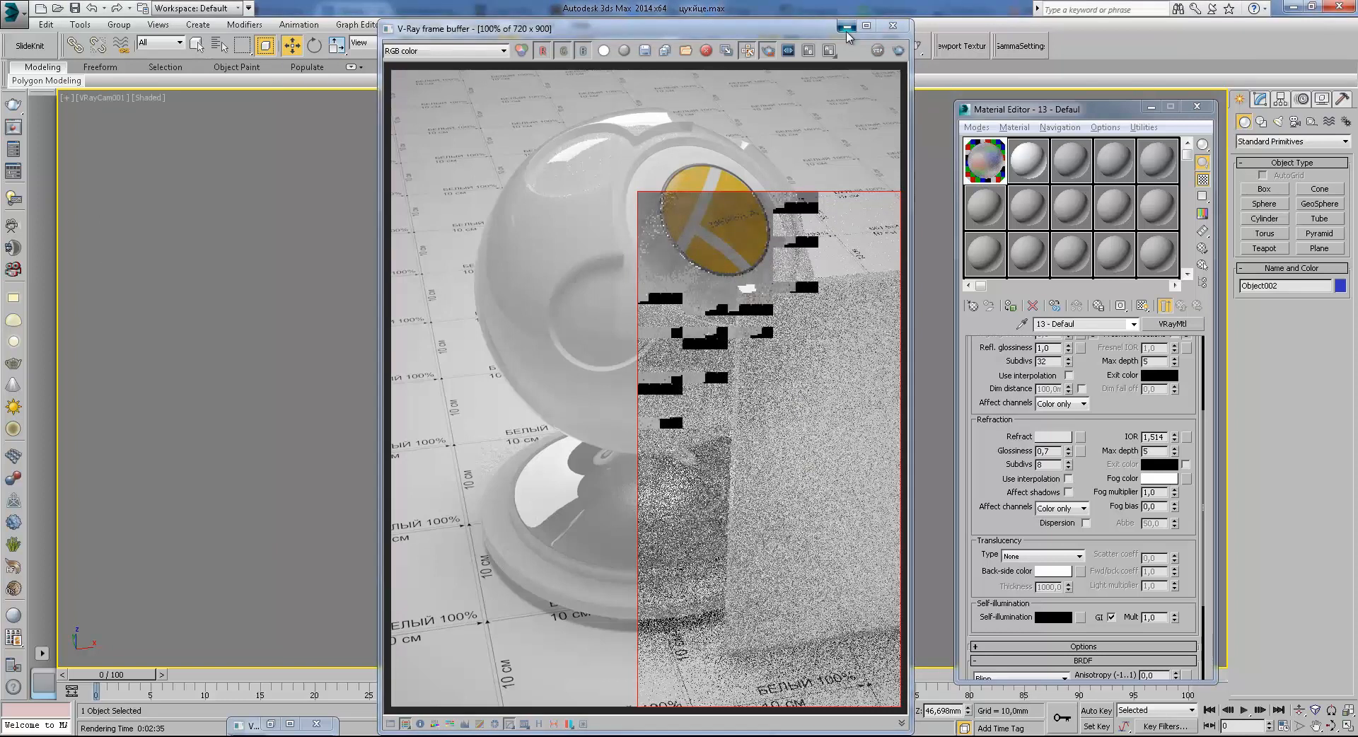
Move the box closer to the ball in the wireframe Top view and render the region again from the shaded camera view
click(846, 26)
key(t)
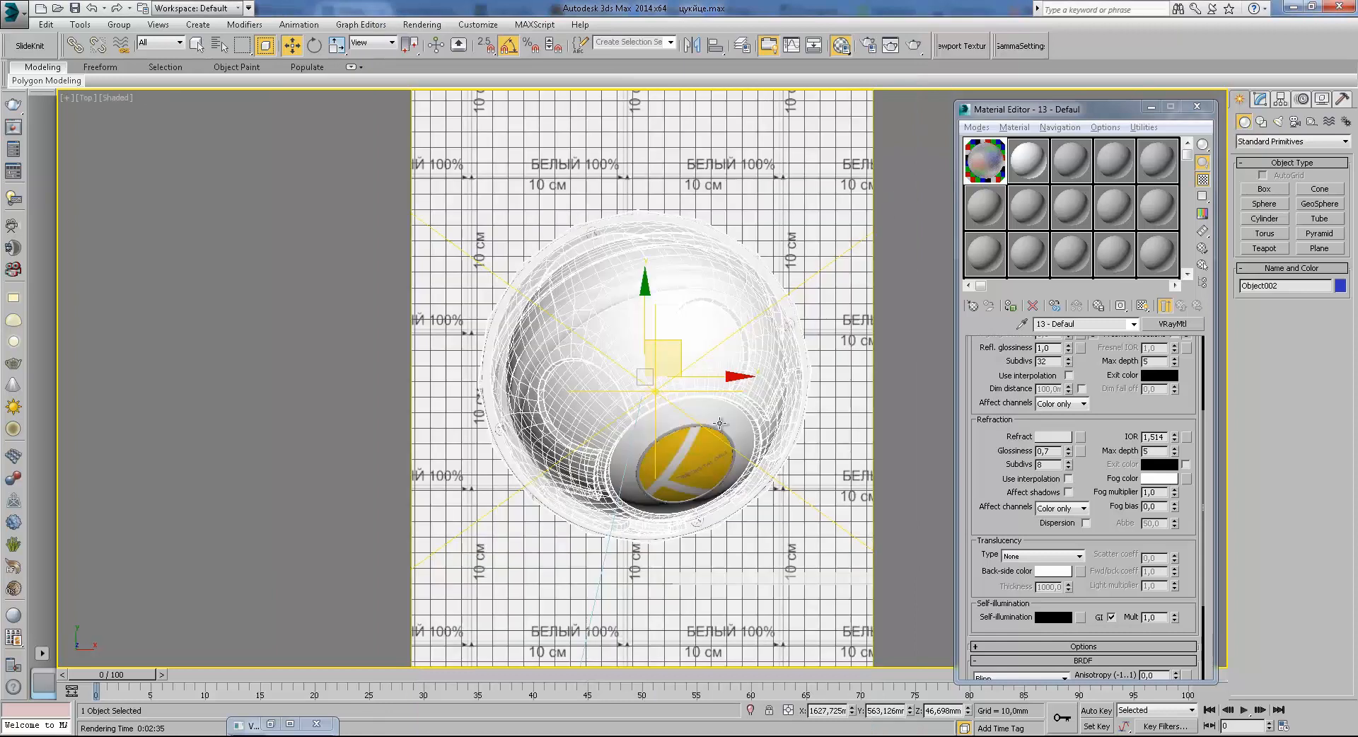
key(F3)
click(756, 490)
drag(807, 448, 788, 436)
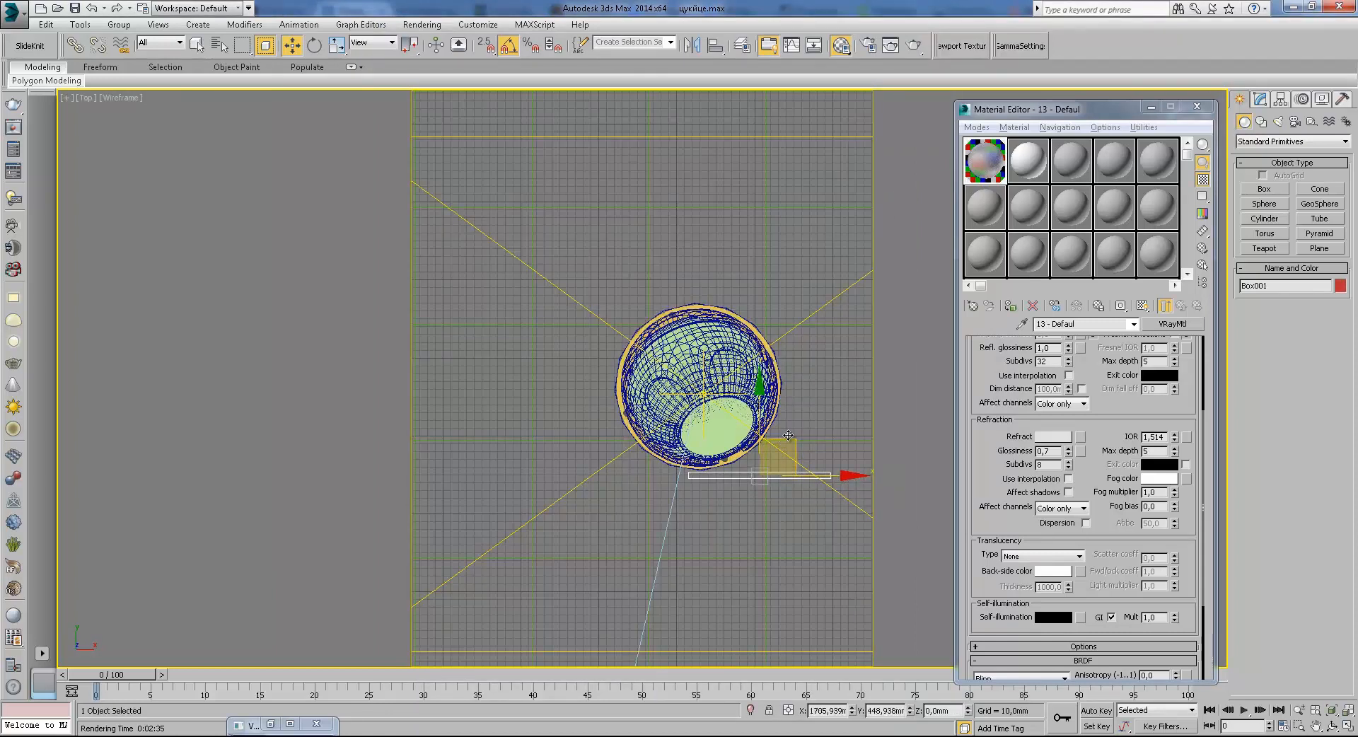
key(c)
key(F3)
click(914, 46)
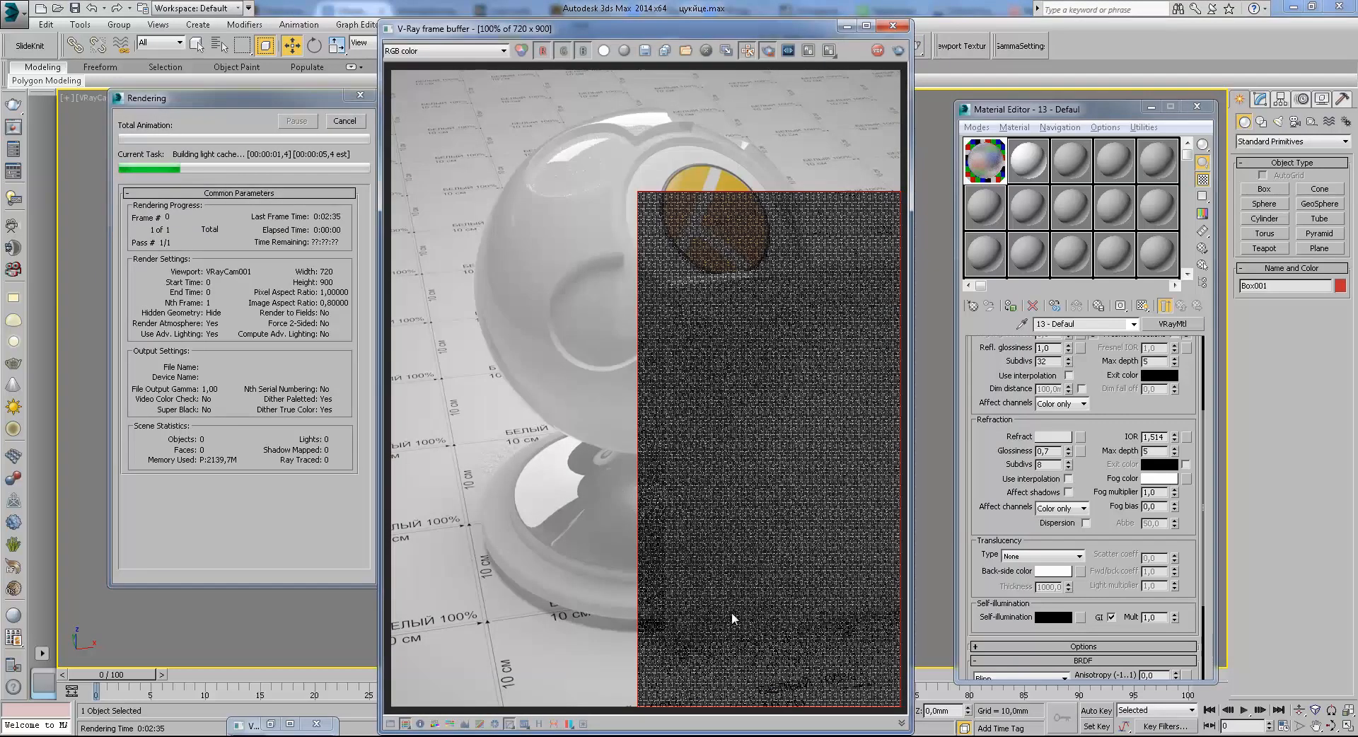
Examine the box's blurred transparency over the emblem, ball and stand in the ongoing region render, both close up and as a whole
scroll(733, 618, up, 2)
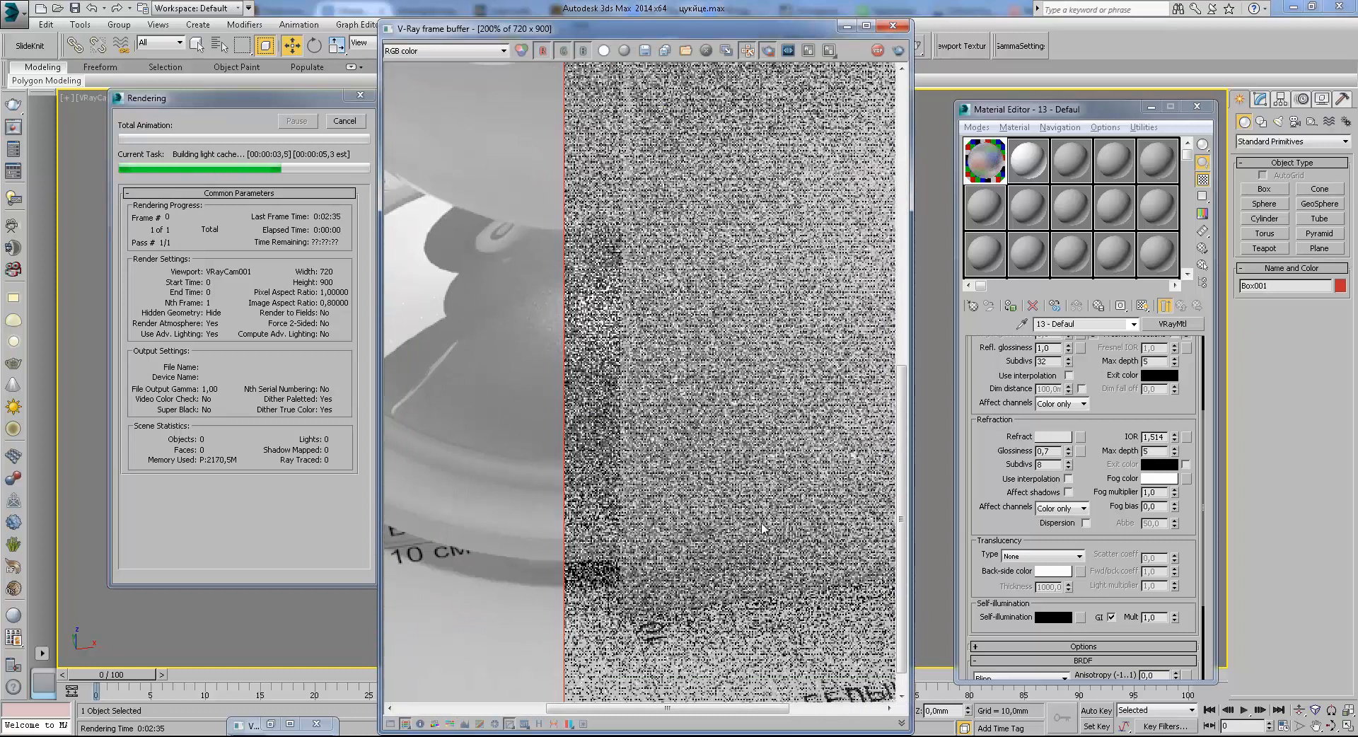
scroll(763, 528, down, 2)
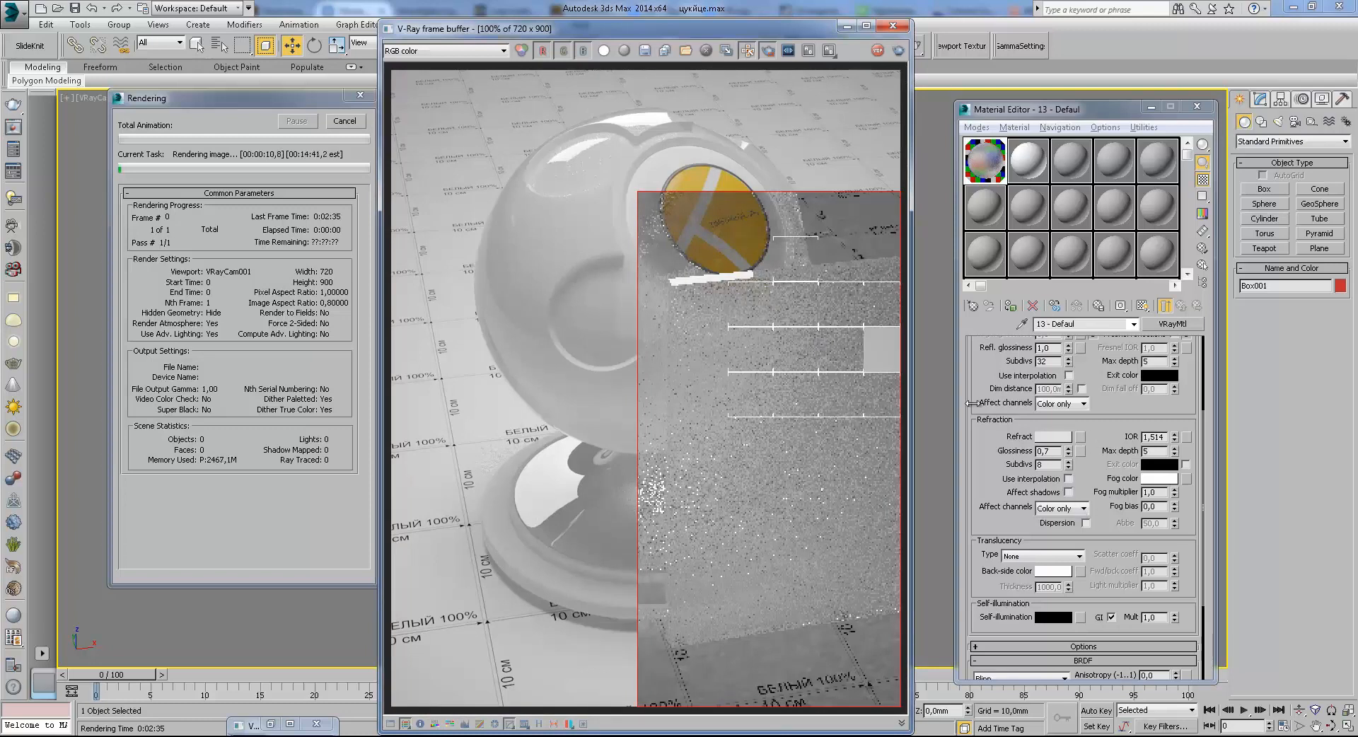
scroll(836, 337, up, 1)
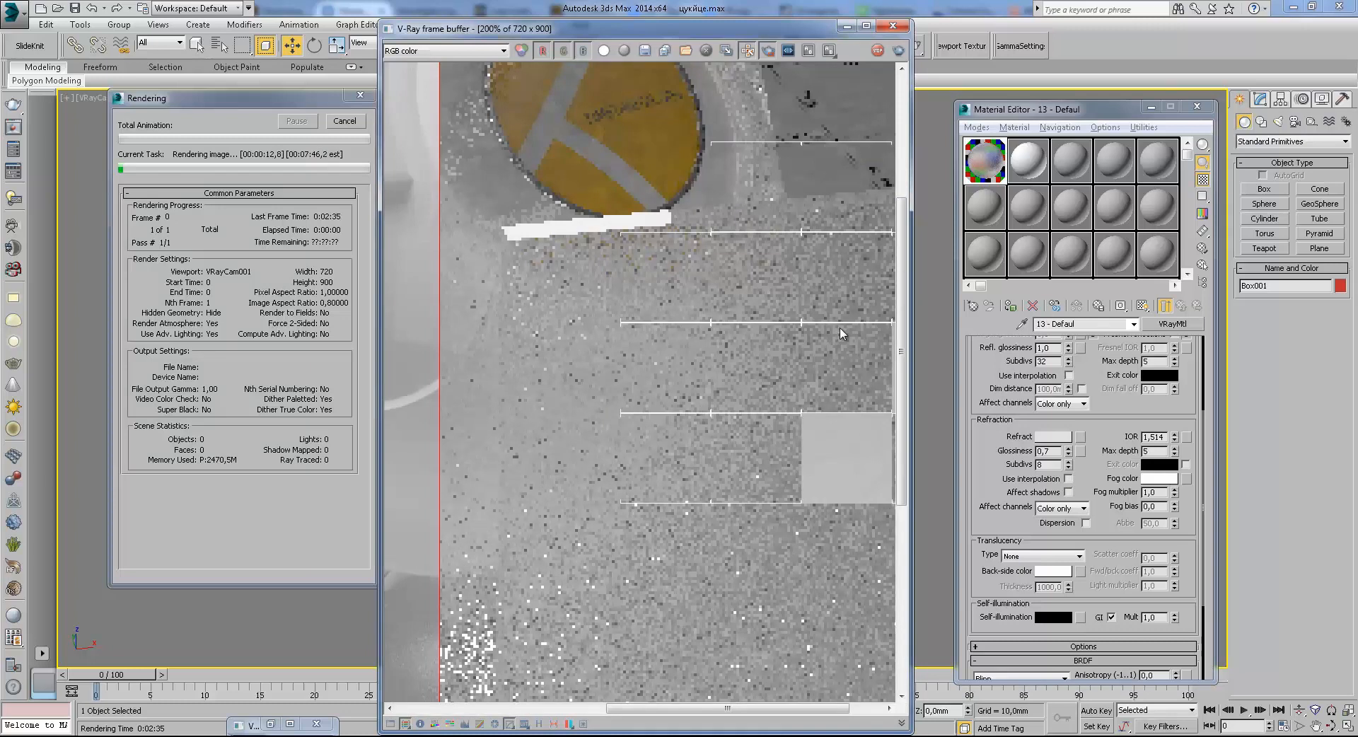
scroll(837, 330, down, 1)
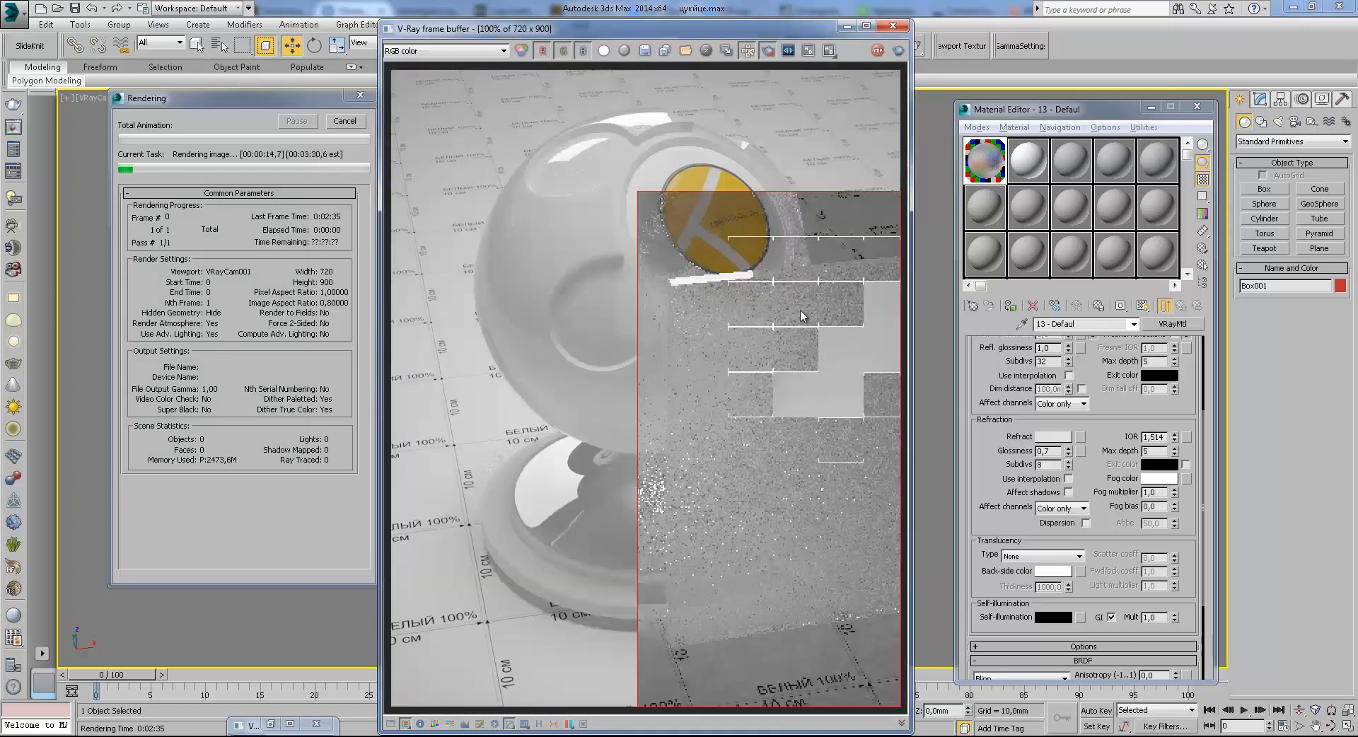
scroll(811, 291, up, 1)
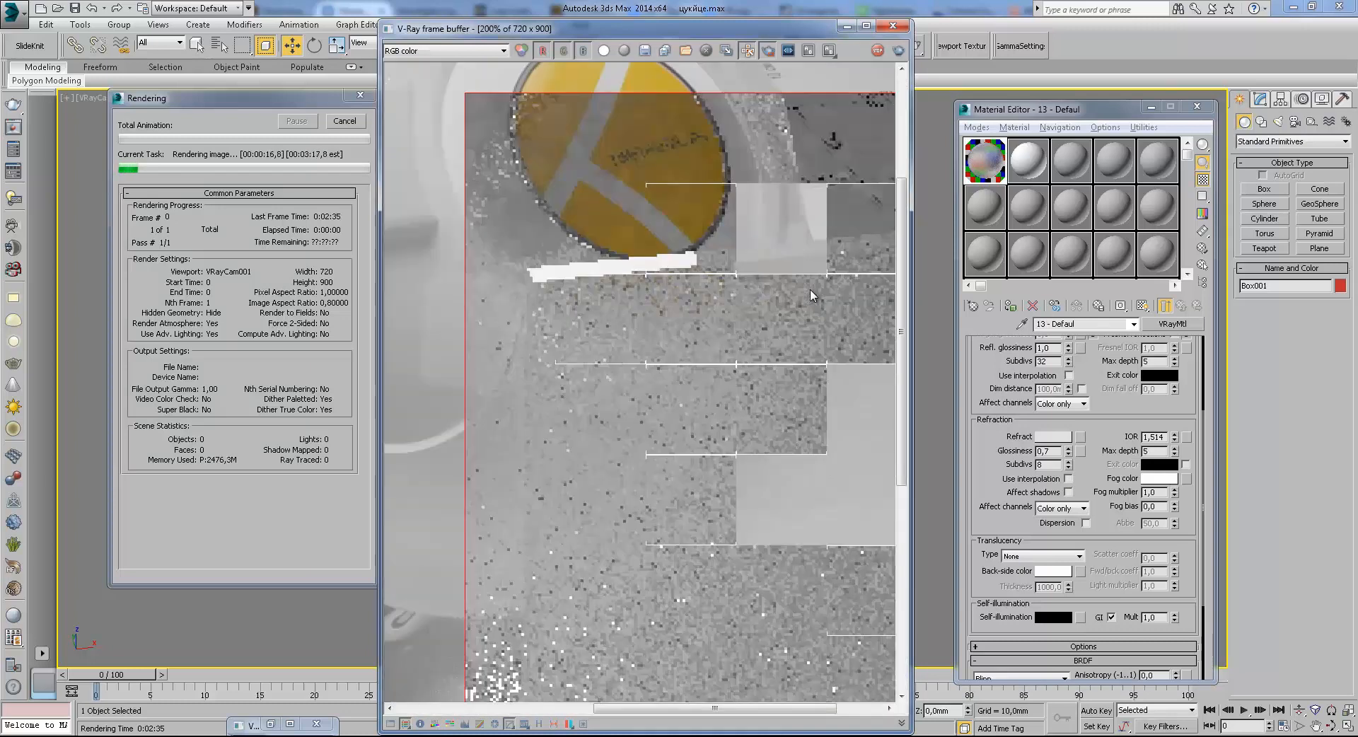
scroll(833, 460, down, 1)
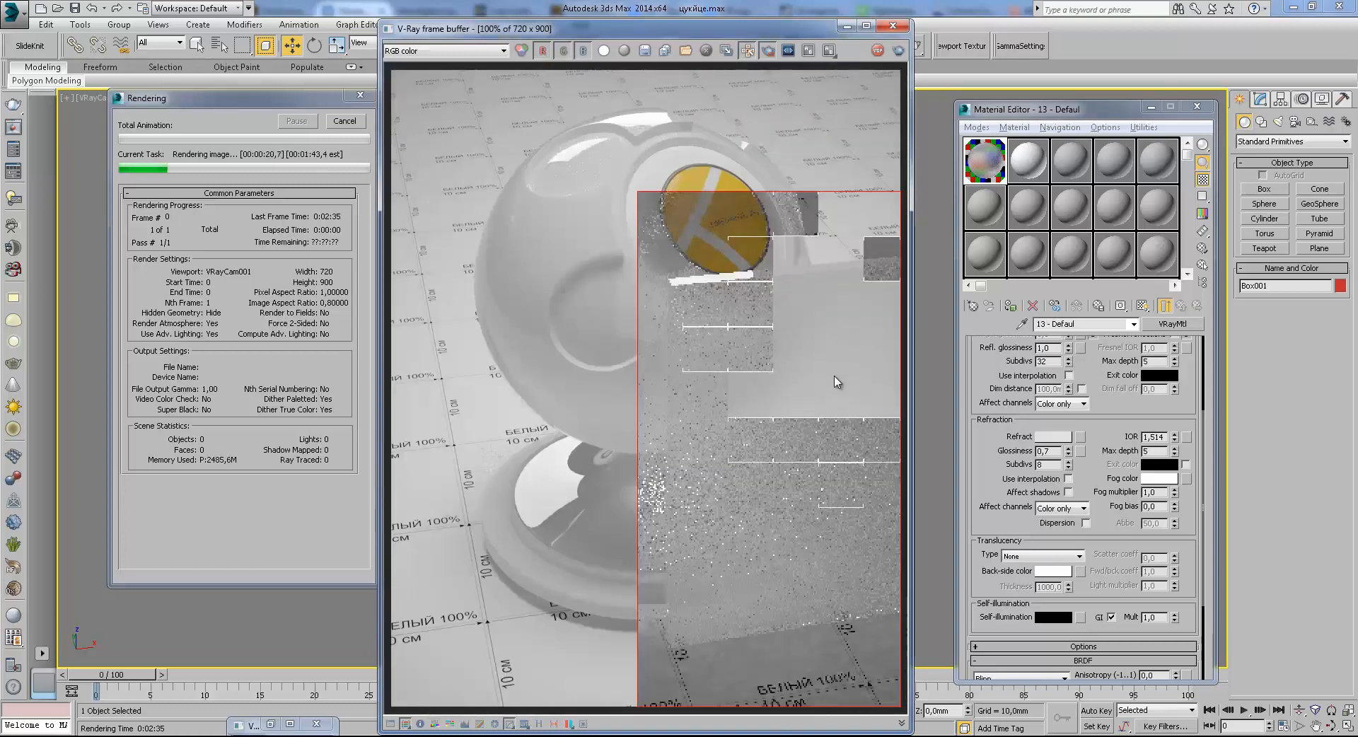
scroll(837, 367, down, 1)
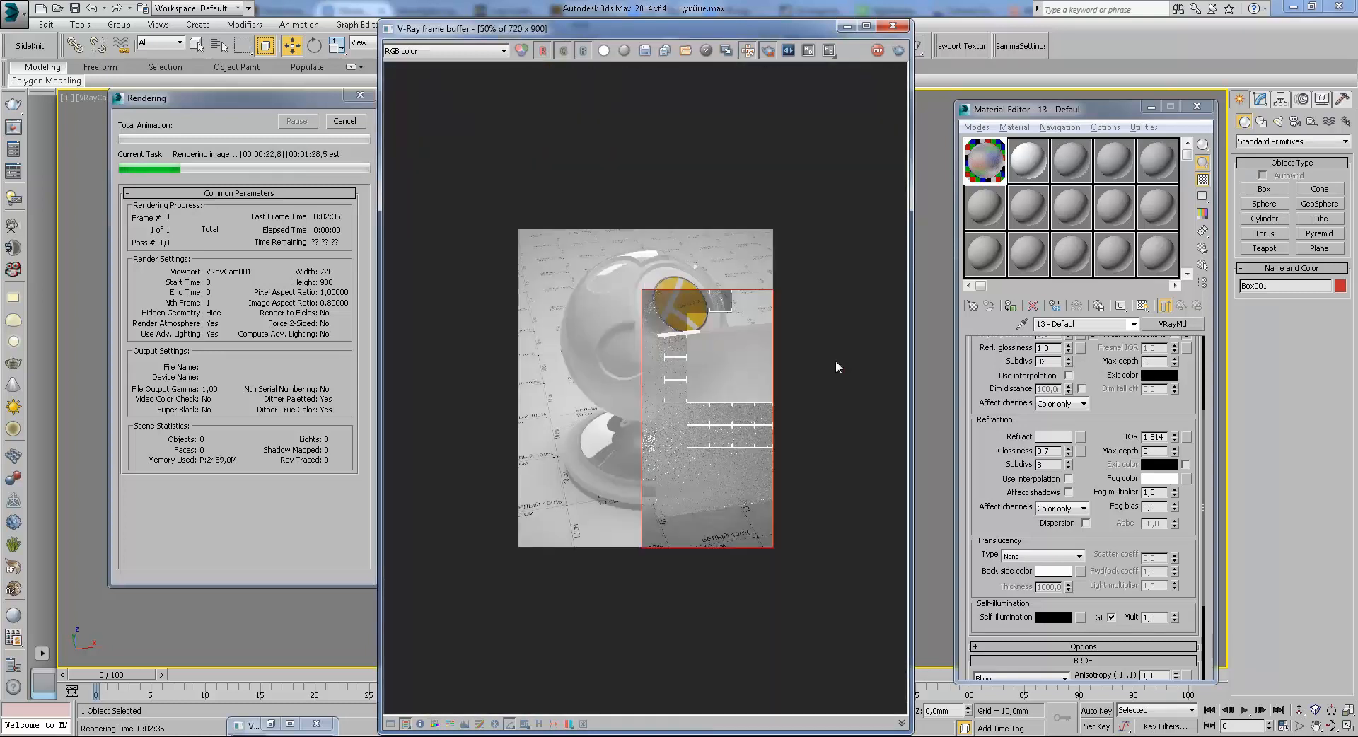
scroll(781, 347, up, 1)
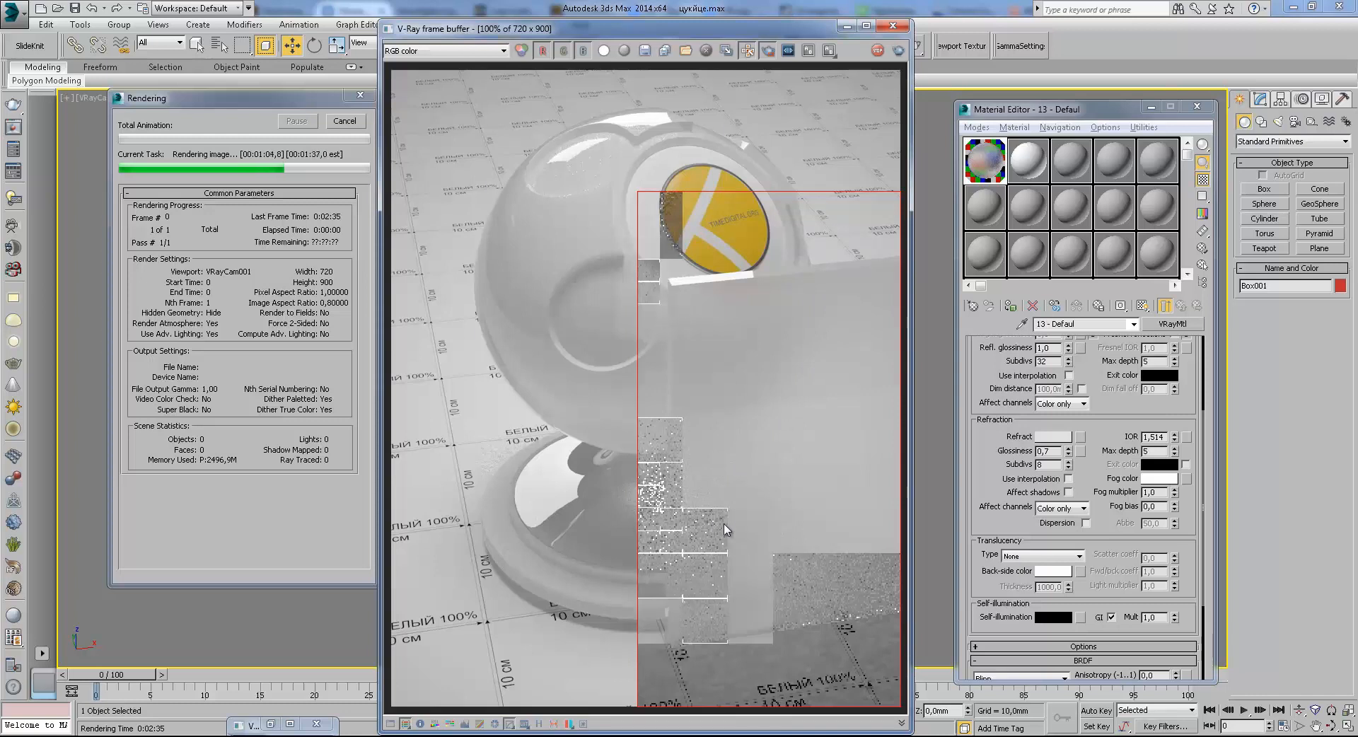
scroll(743, 527, up, 2)
scroll(757, 559, down, 2)
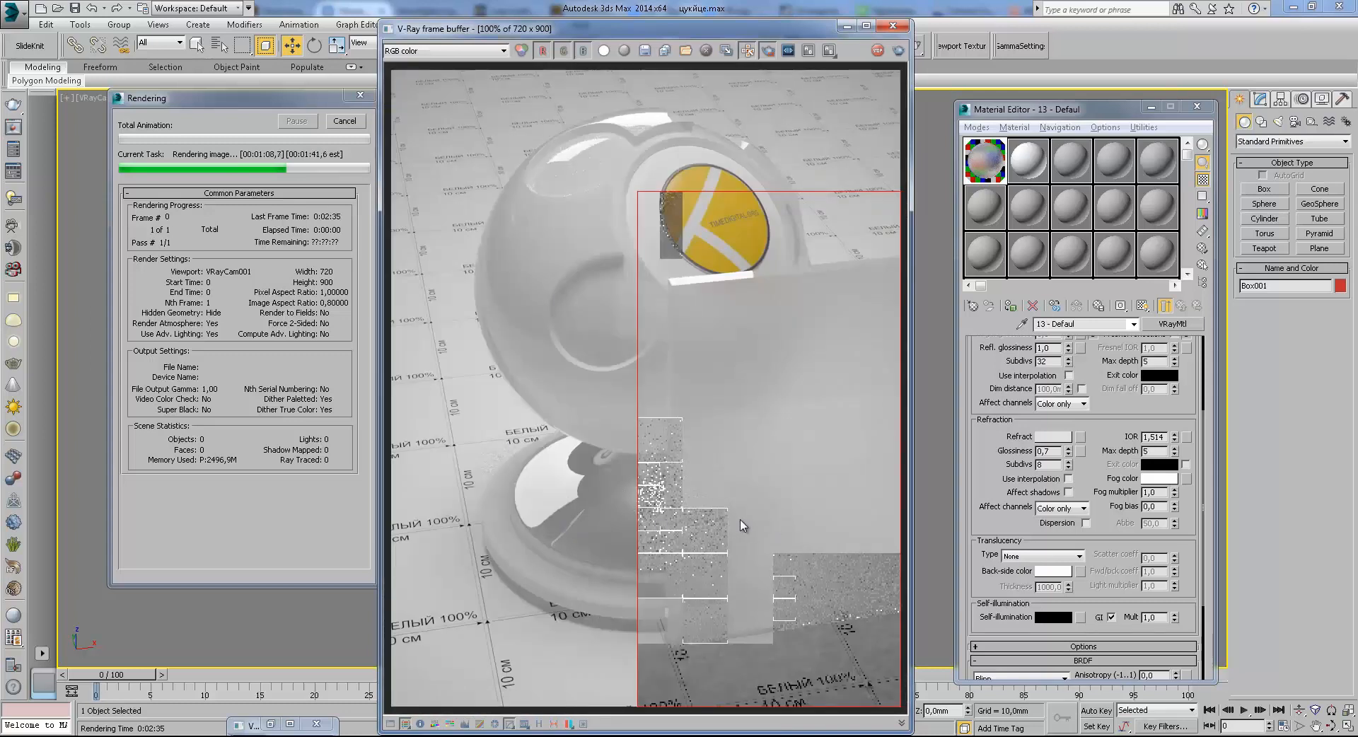
Examine the grain in the region render around the box's edge and the ball's stand, close up and as a whole
scroll(709, 641, up, 2)
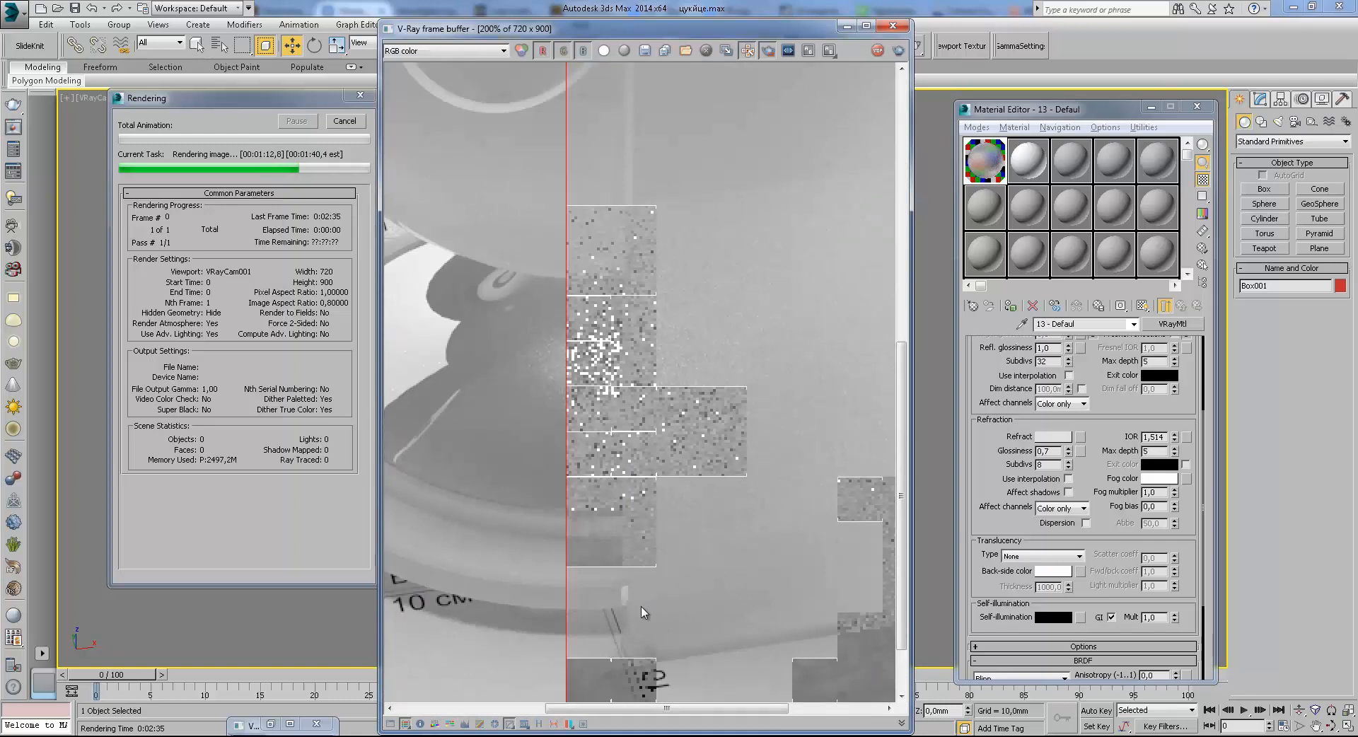
scroll(773, 573, down, 2)
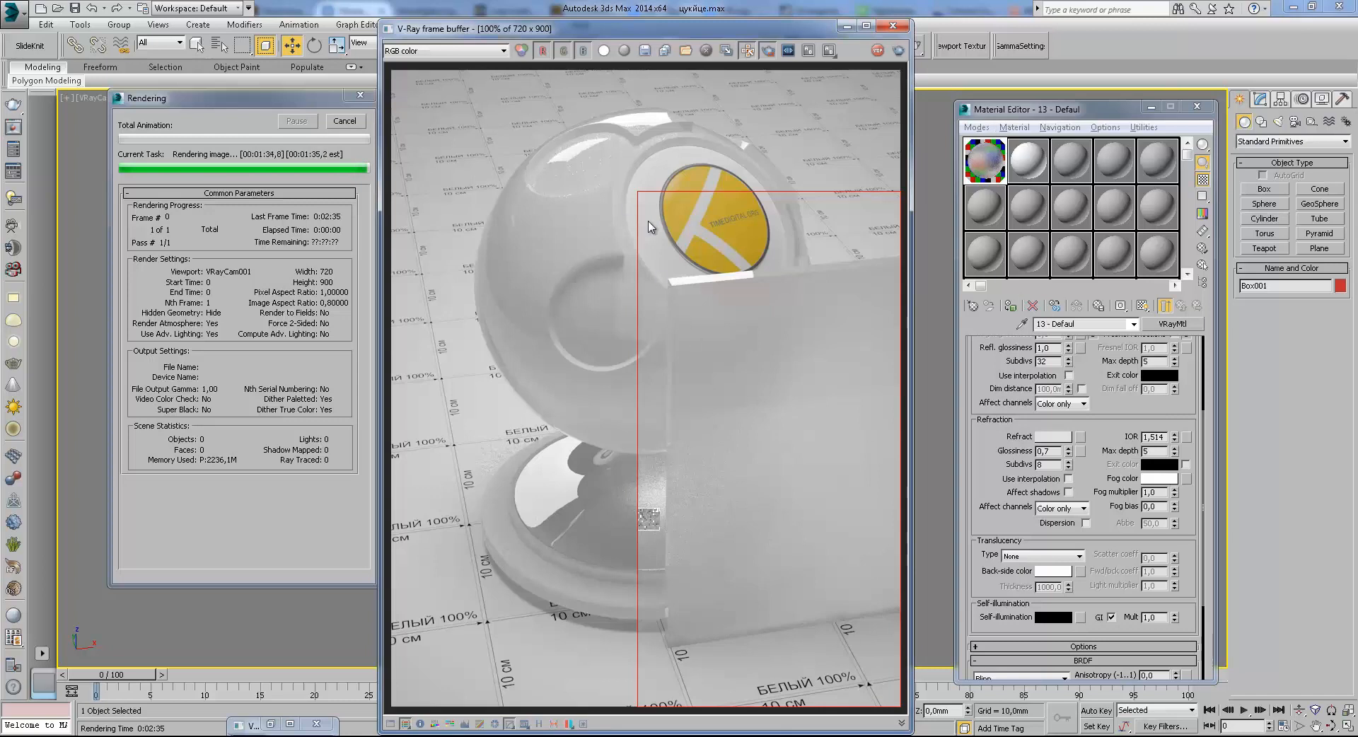
scroll(737, 439, up, 3)
scroll(698, 453, down, 3)
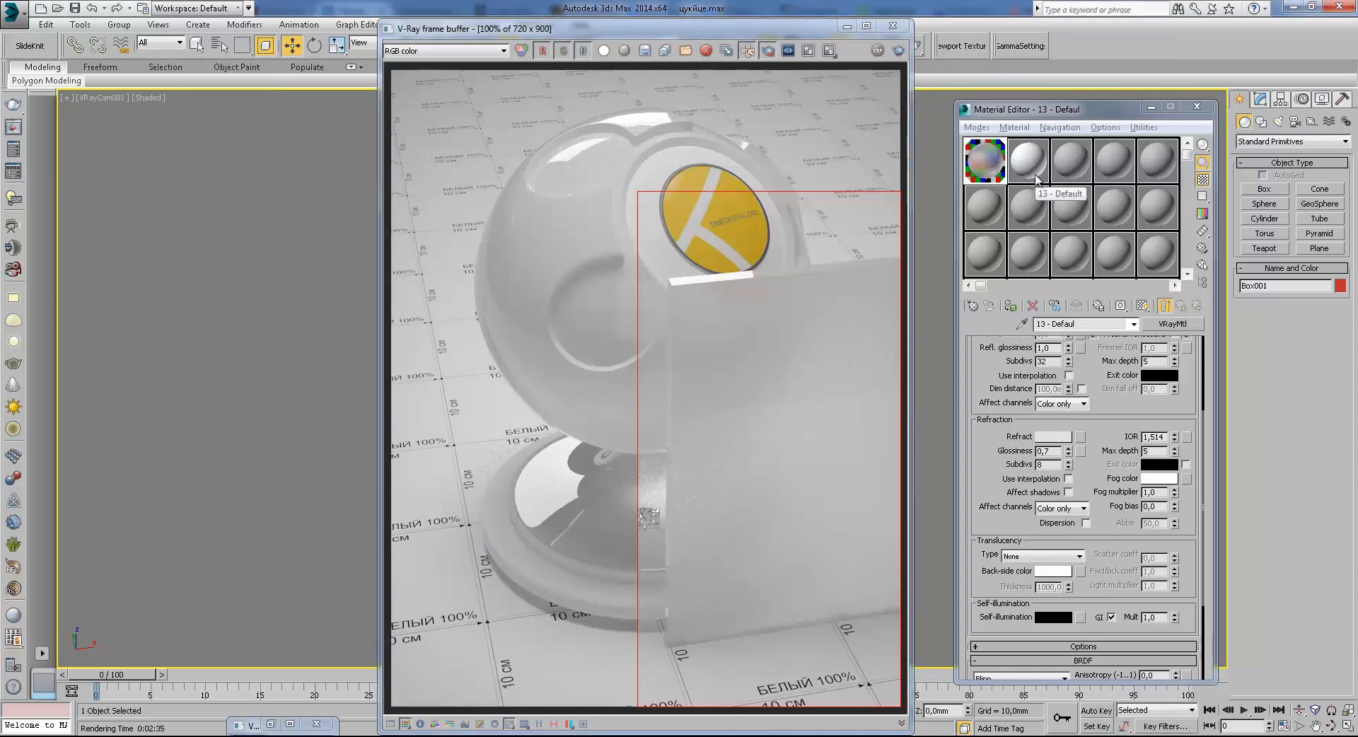
Turn on Use interpolation for the material's refraction and render the region again, checking the box's surface as it resolves
click(1068, 479)
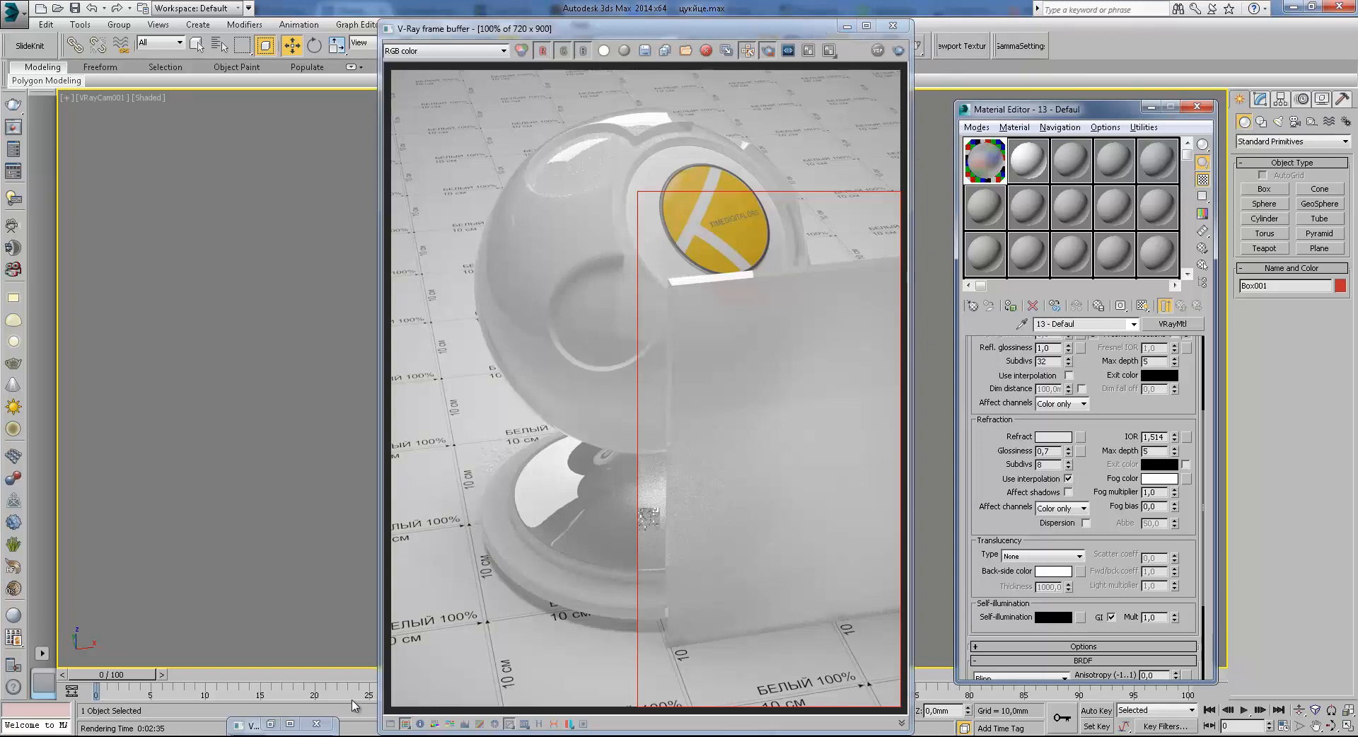
click(918, 47)
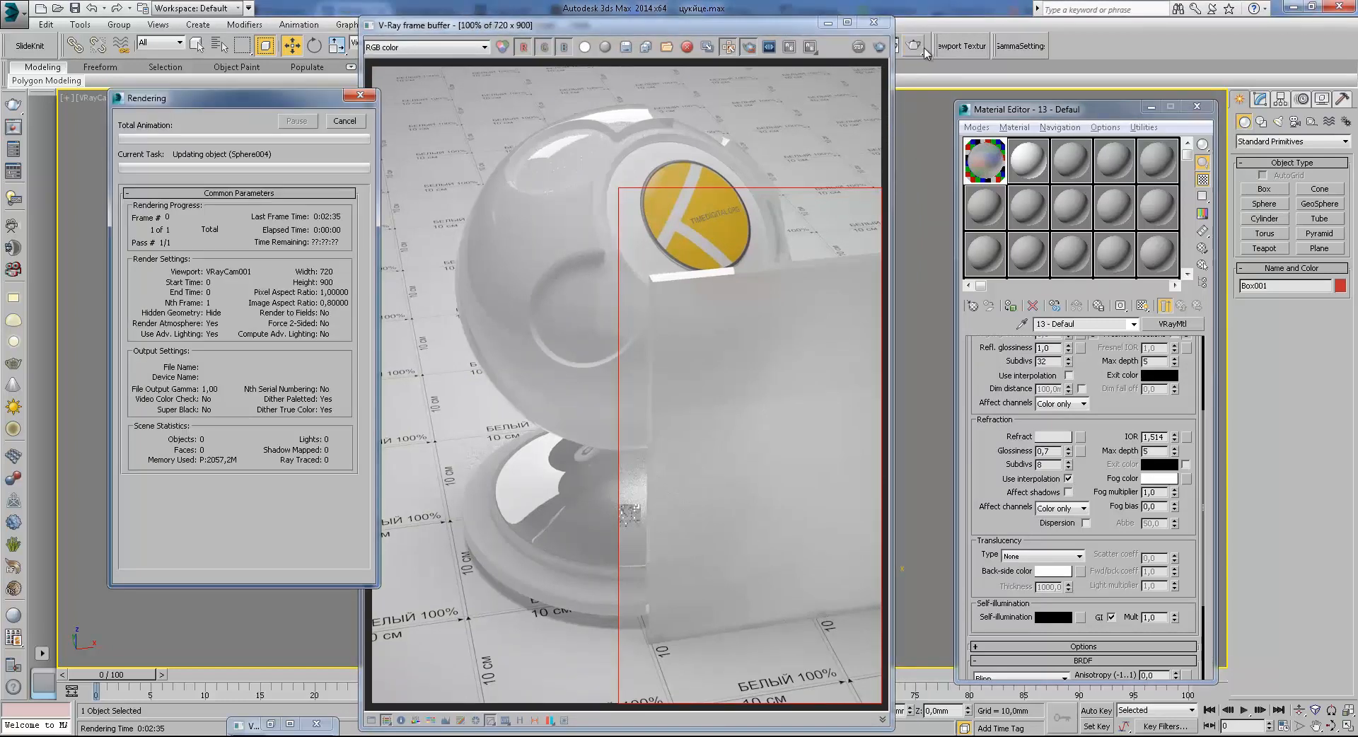
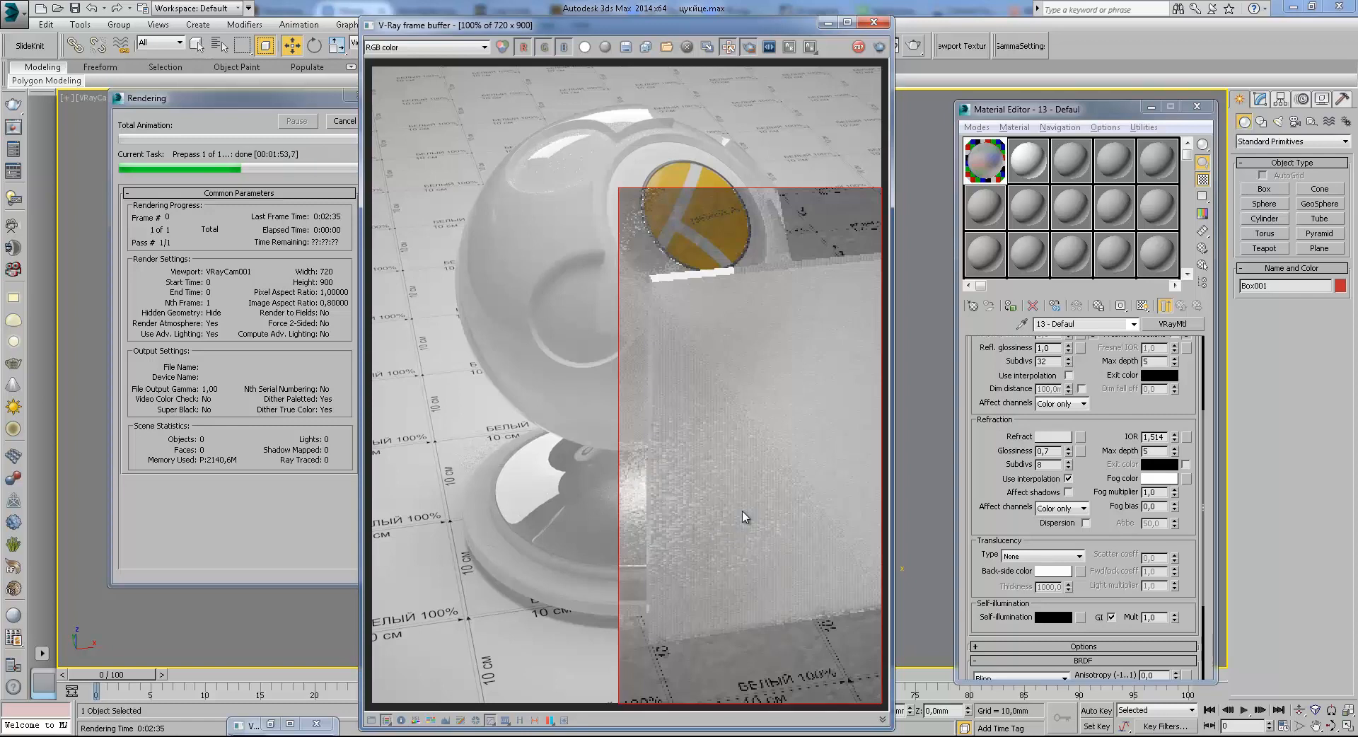
scroll(727, 470, up, 1)
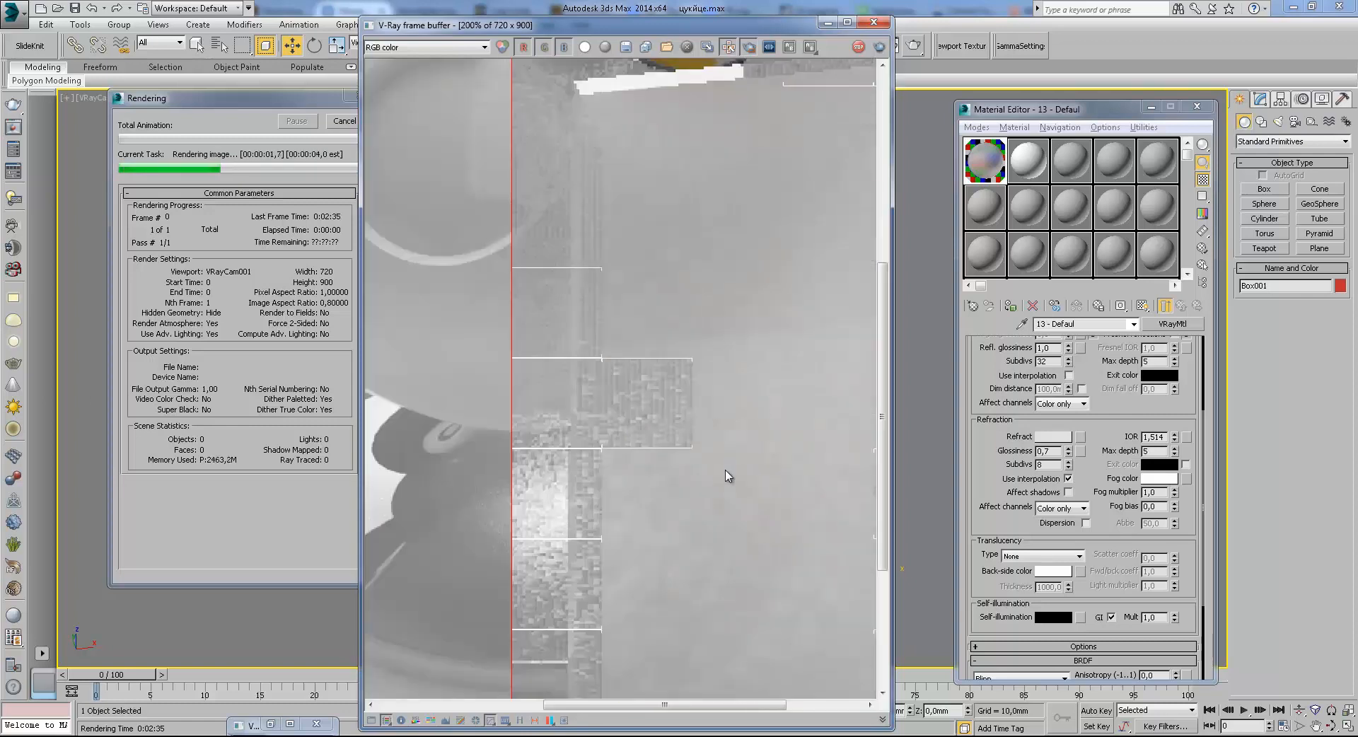
scroll(727, 470, down, 1)
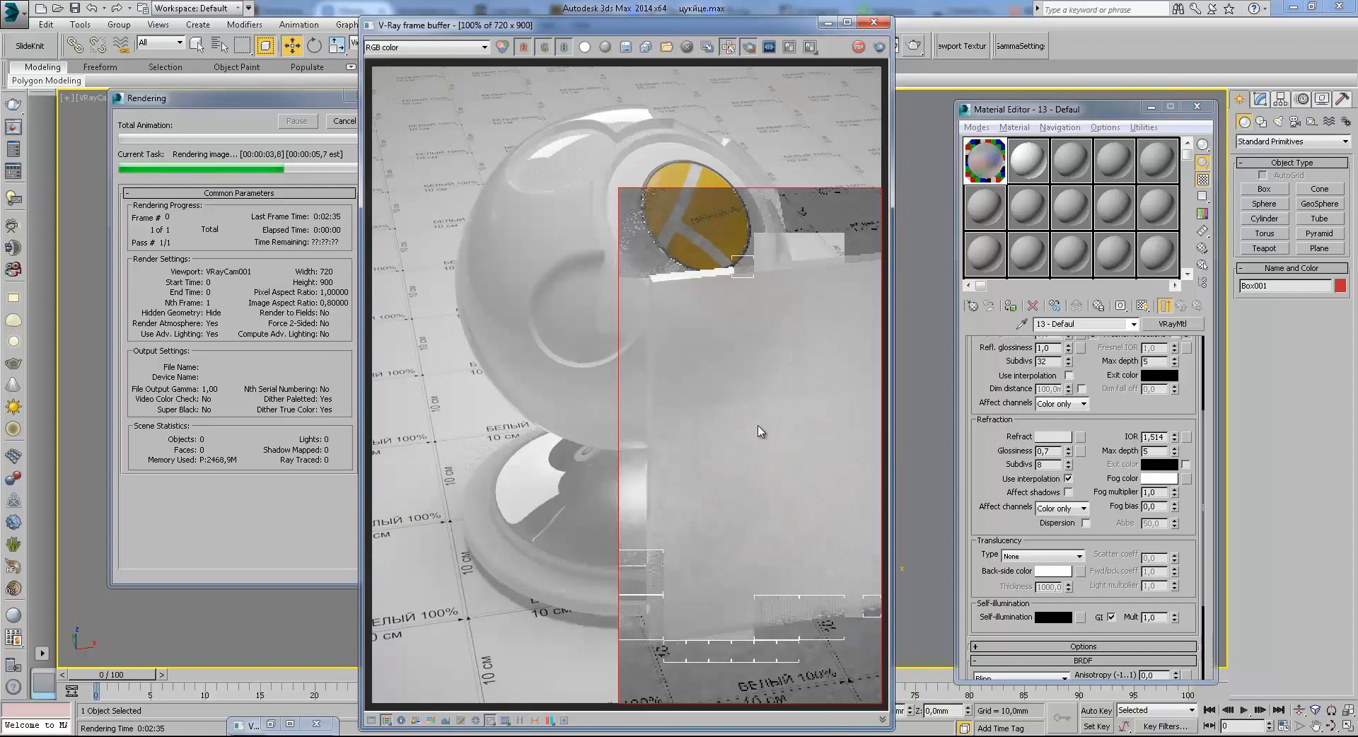
scroll(752, 460, up, 1)
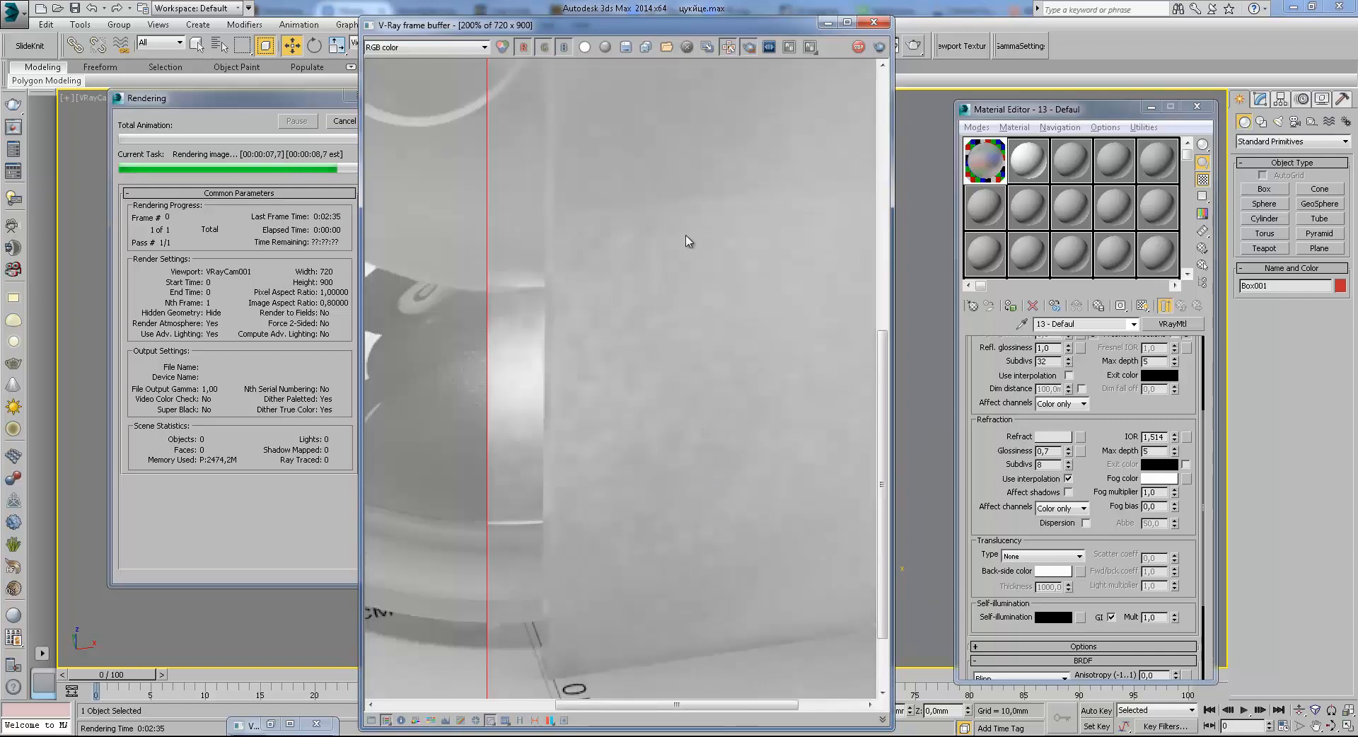
scroll(729, 249, down, 1)
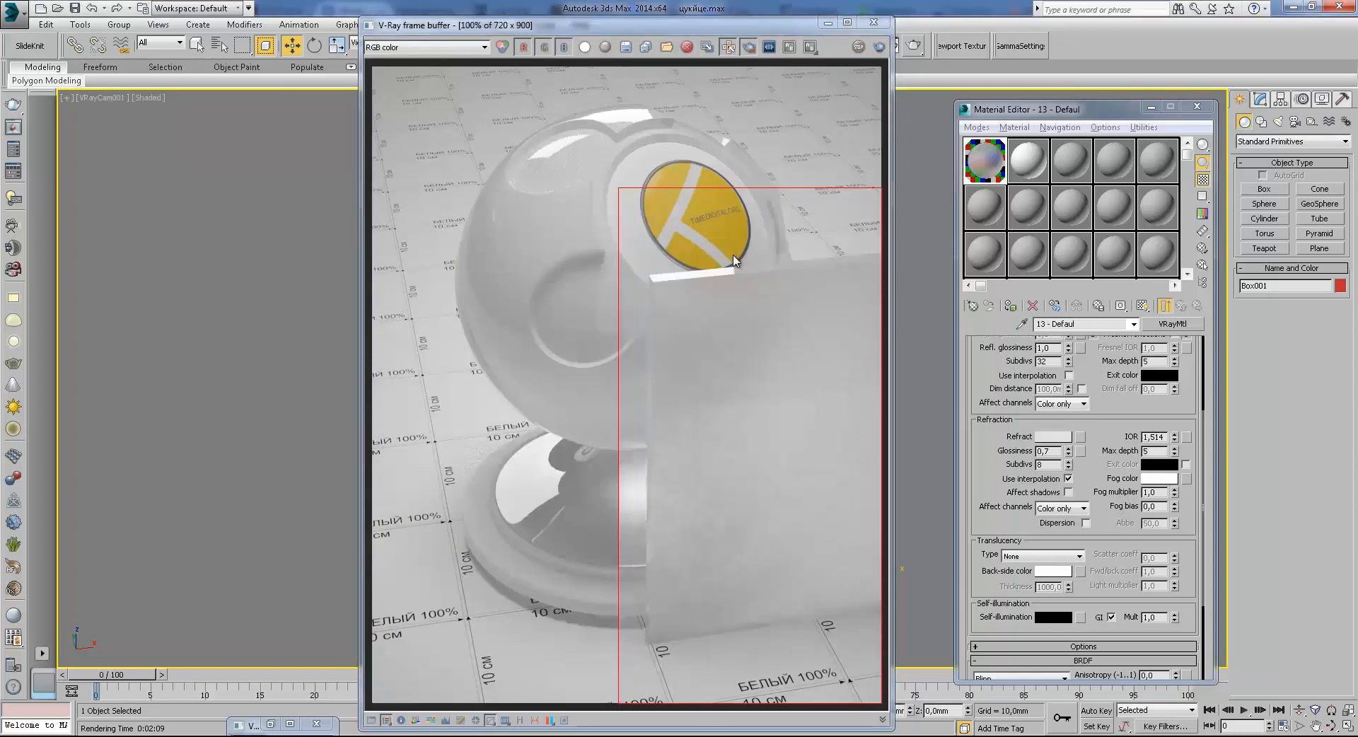
Examine the smoothness of the interpolated frosted box in the finished render, close up and at reduced sizes
scroll(686, 386, up, 1)
middle_drag(721, 411, 660, 230)
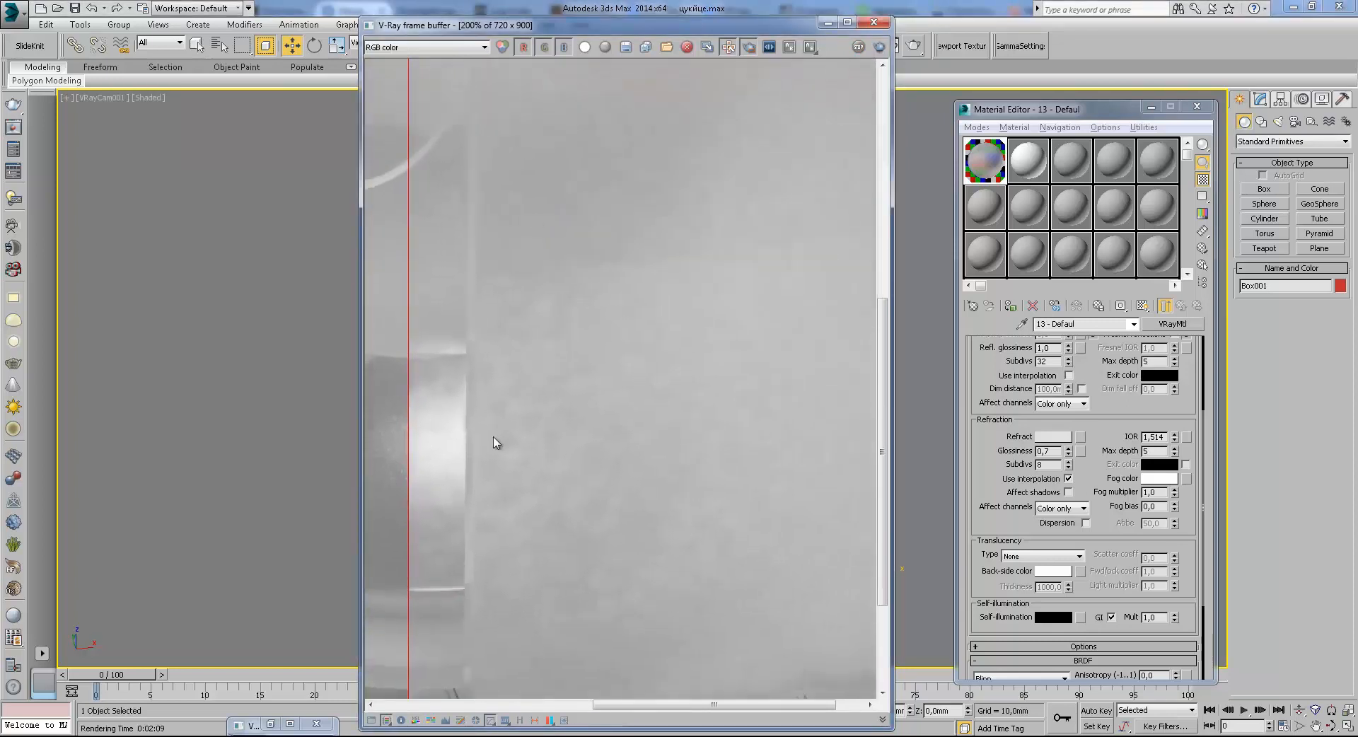
scroll(476, 424, down, 1)
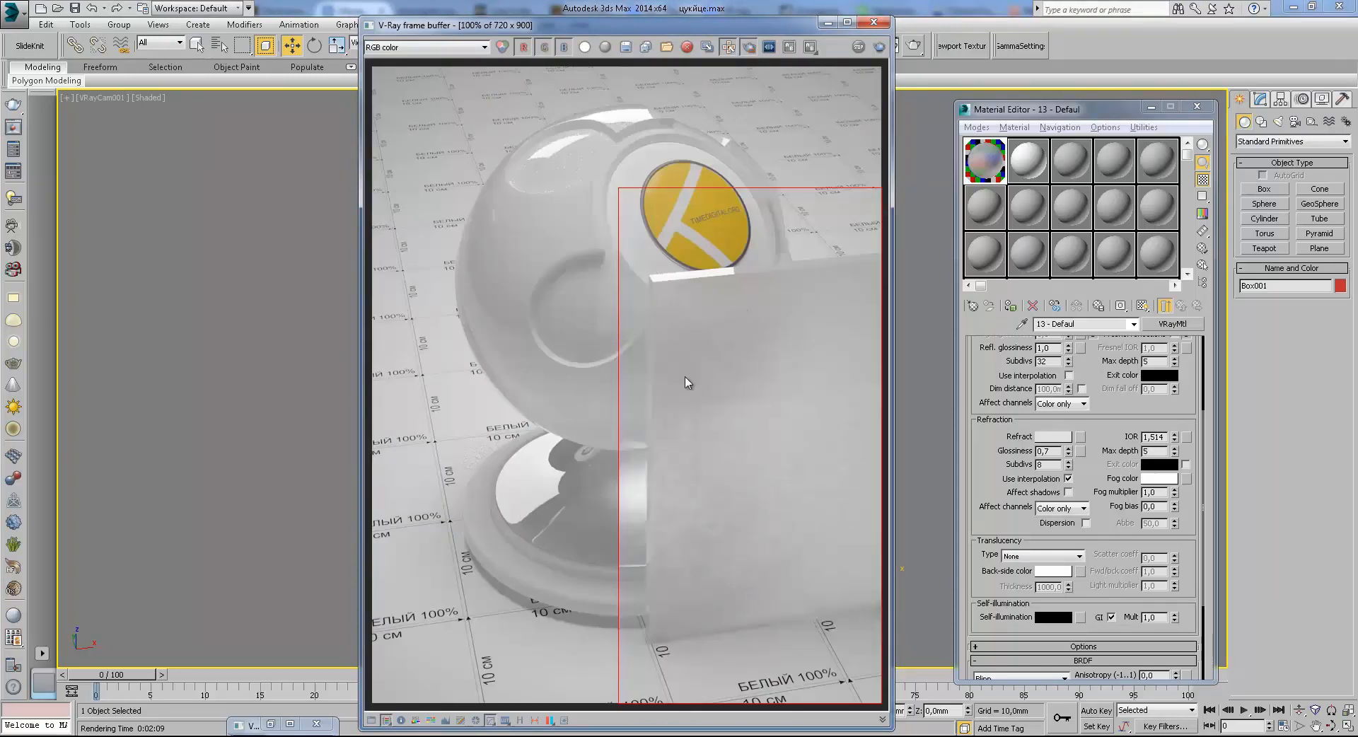
scroll(807, 328, down, 1)
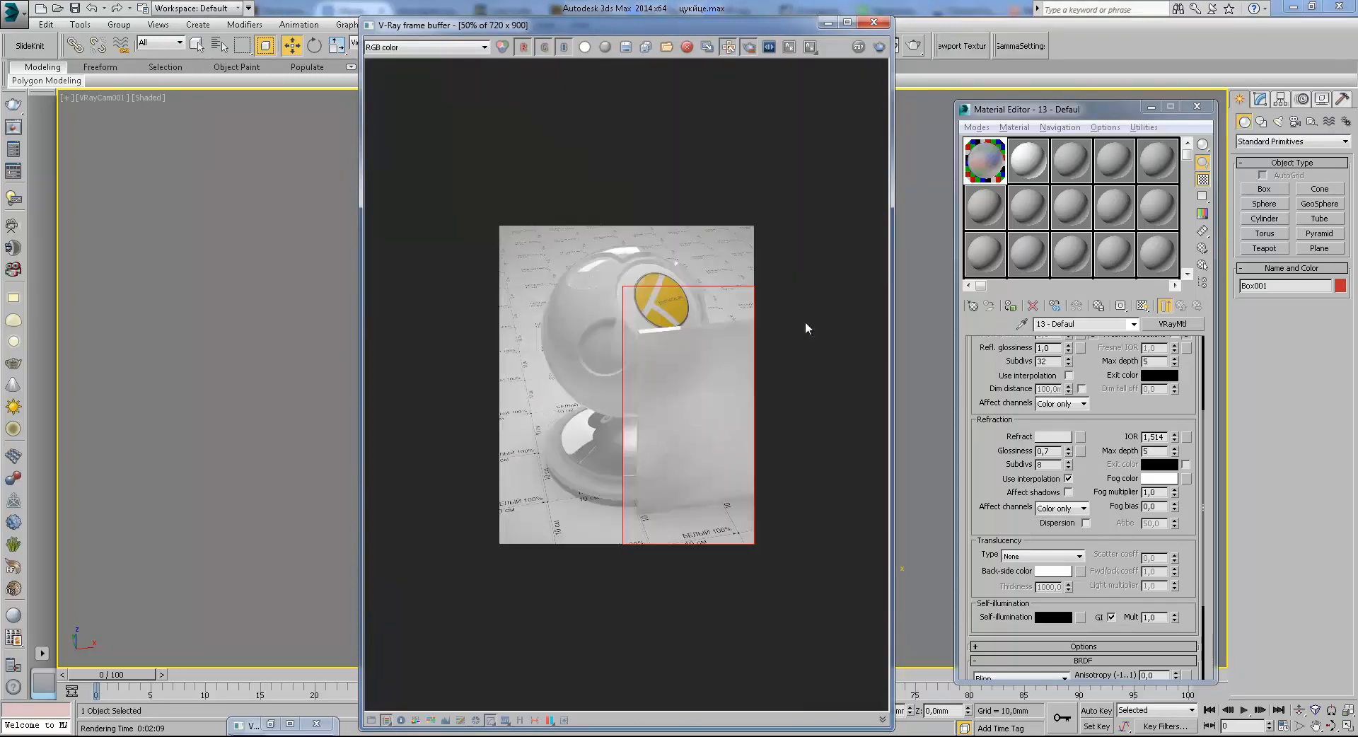
scroll(680, 393, down, 1)
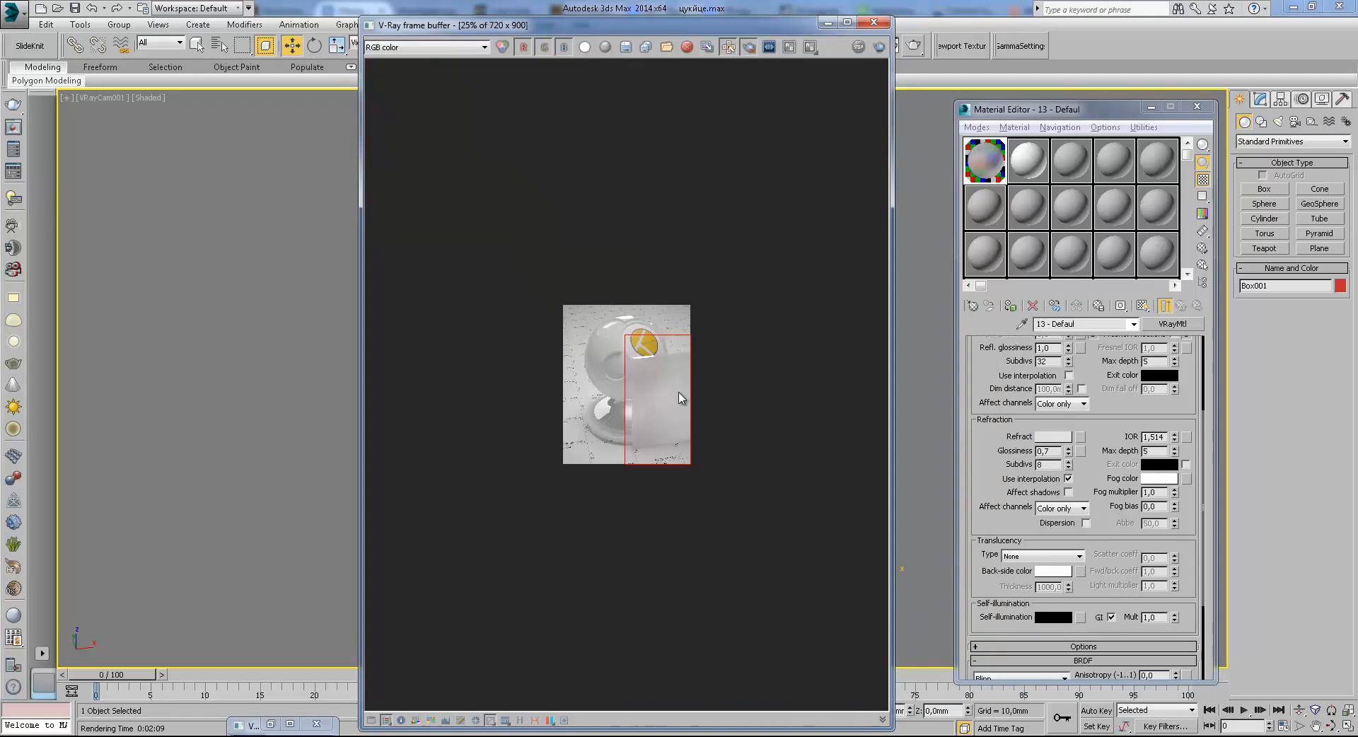
scroll(681, 393, up, 1)
scroll(686, 421, up, 1)
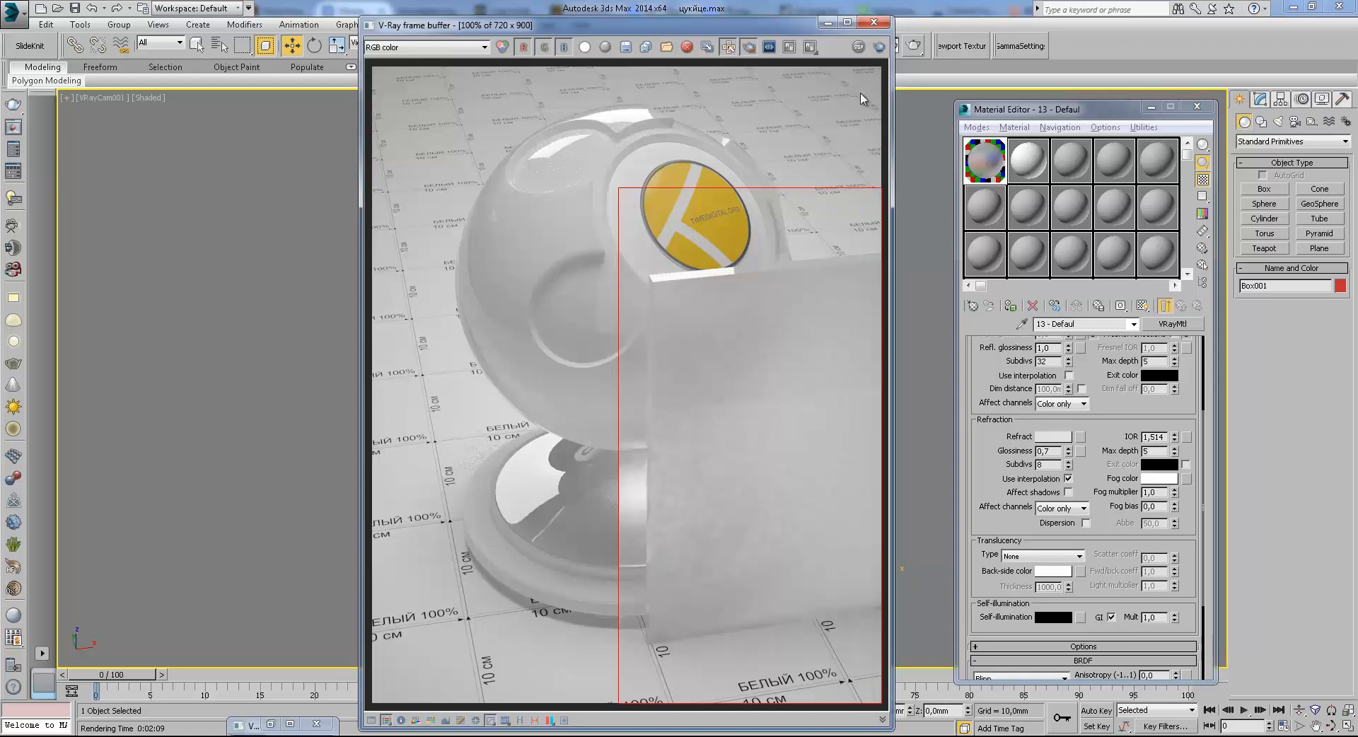
Turn off refraction interpolation, set the refraction Glossiness to 1,0 and delete the box in front of the ball
click(873, 22)
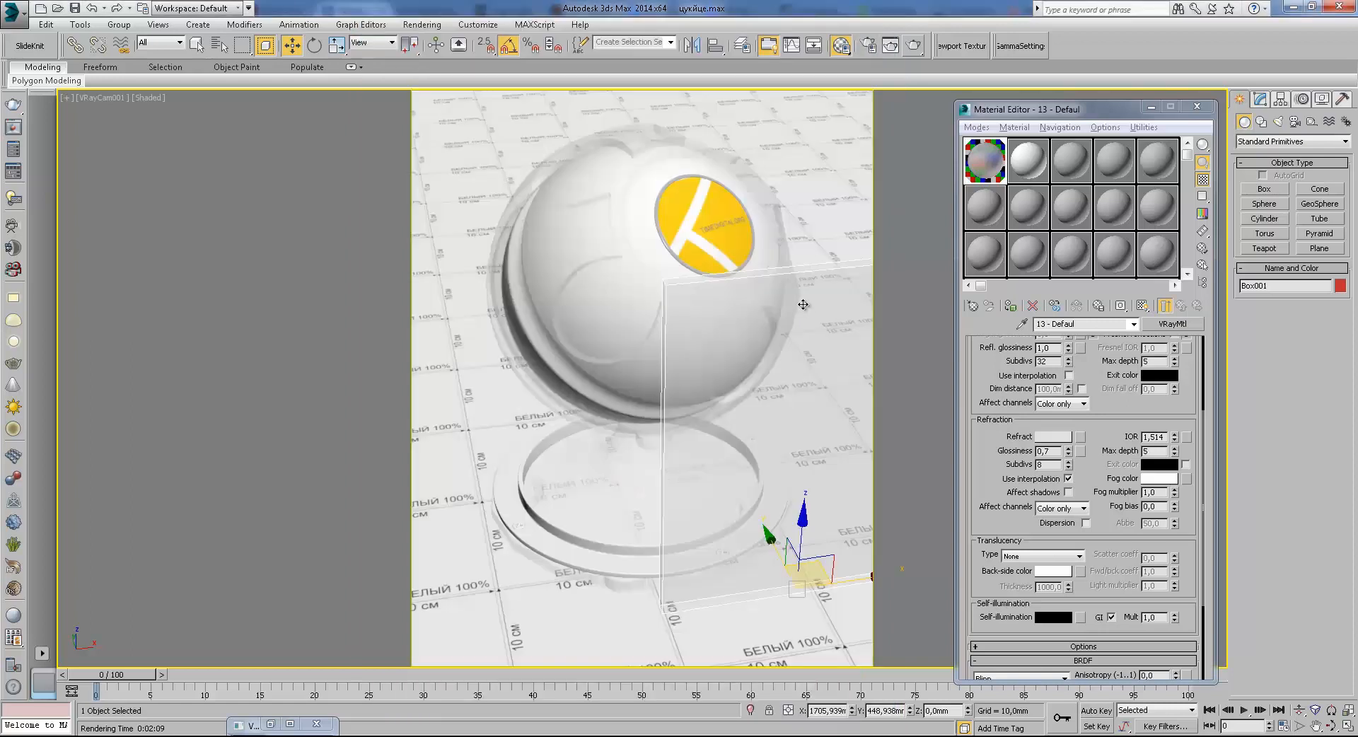
click(1068, 479)
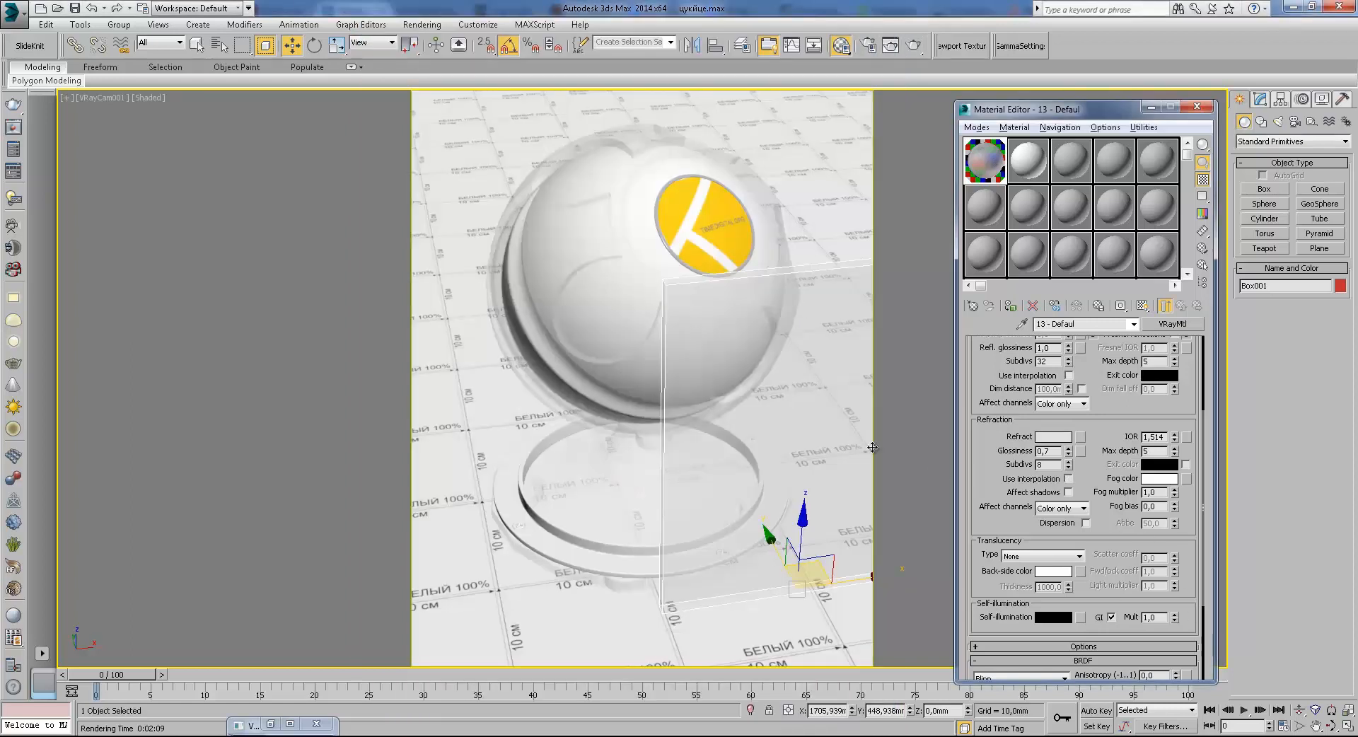
click(702, 419)
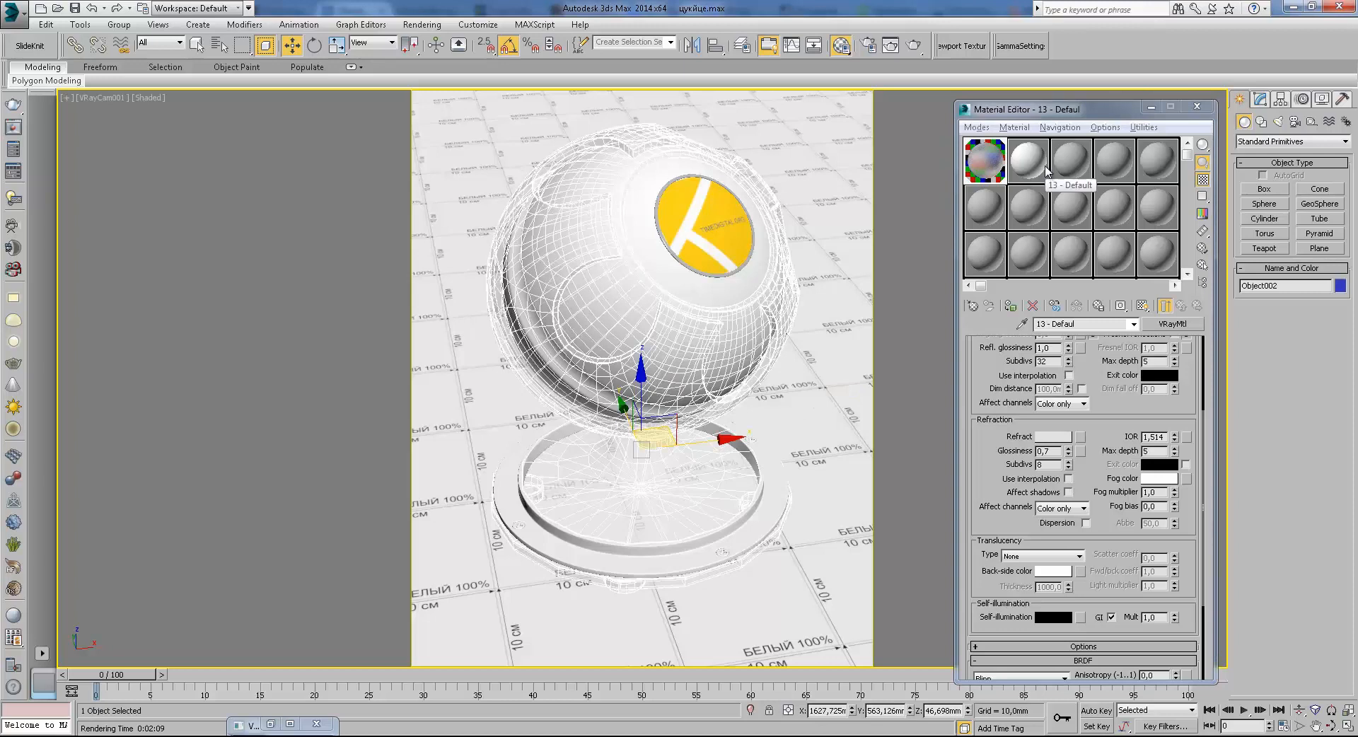
double_click(1050, 451)
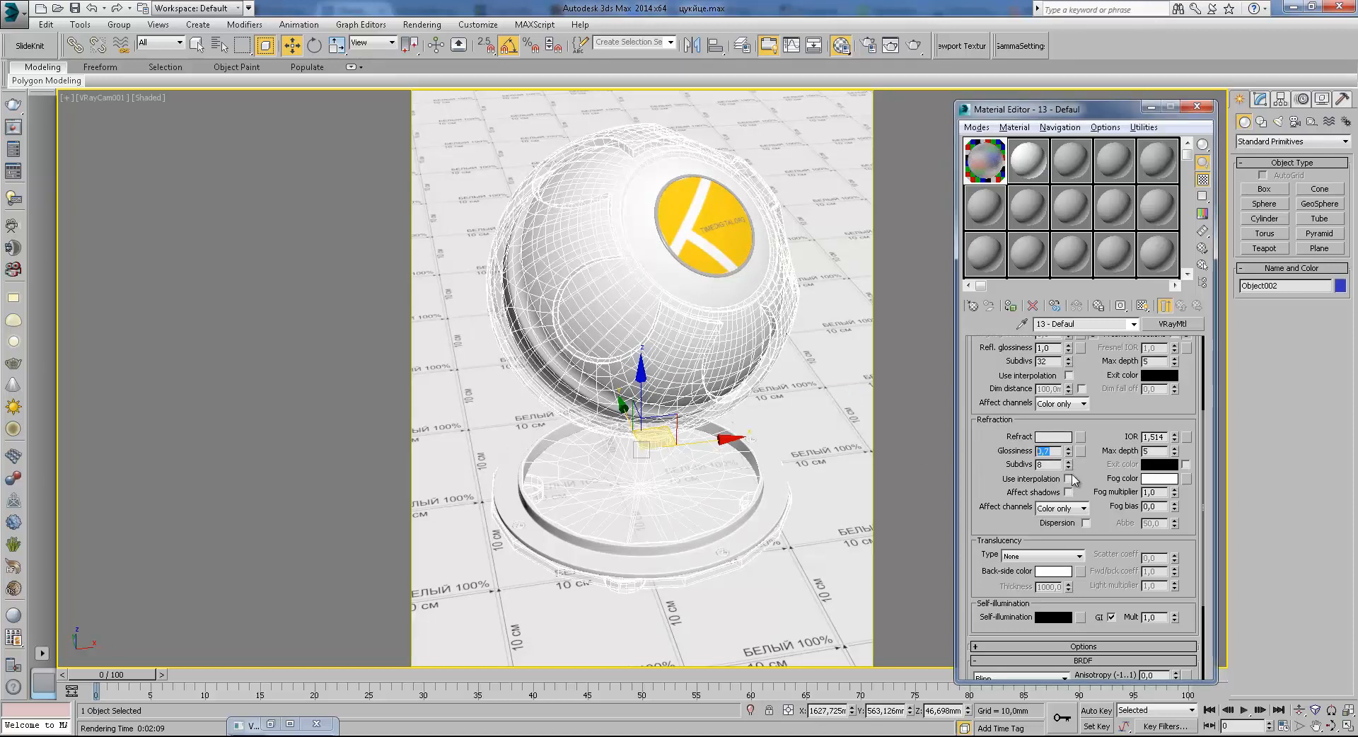
key(Return)
click(1160, 479)
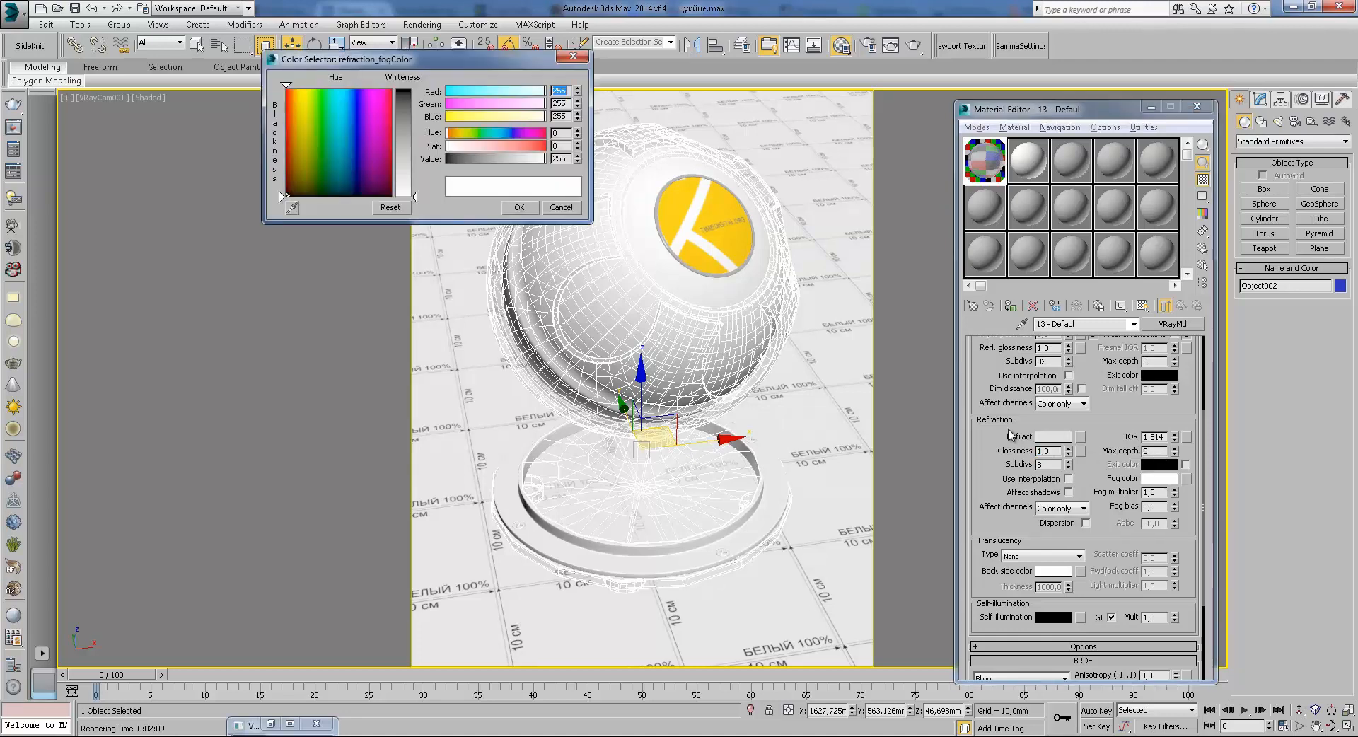
click(1055, 441)
drag(414, 191, 453, 208)
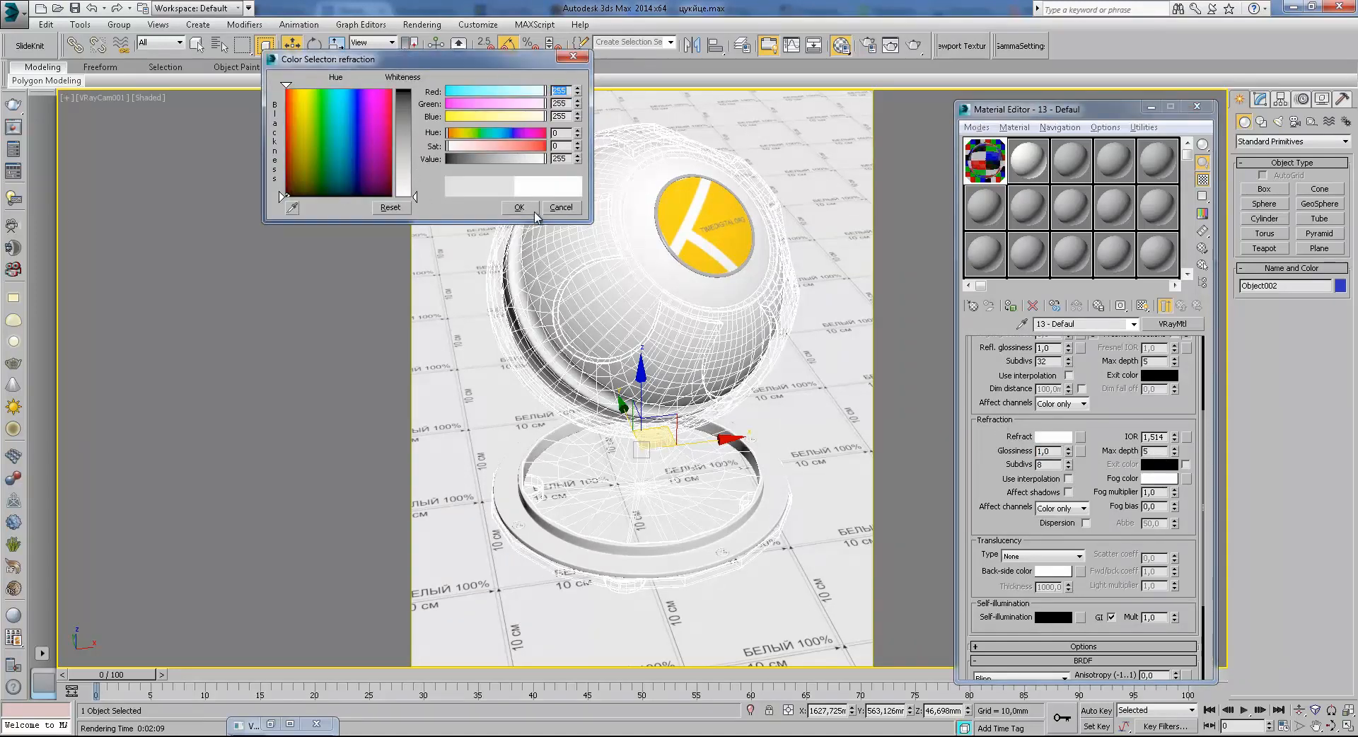
drag(321, 133, 296, 126)
drag(415, 196, 419, 167)
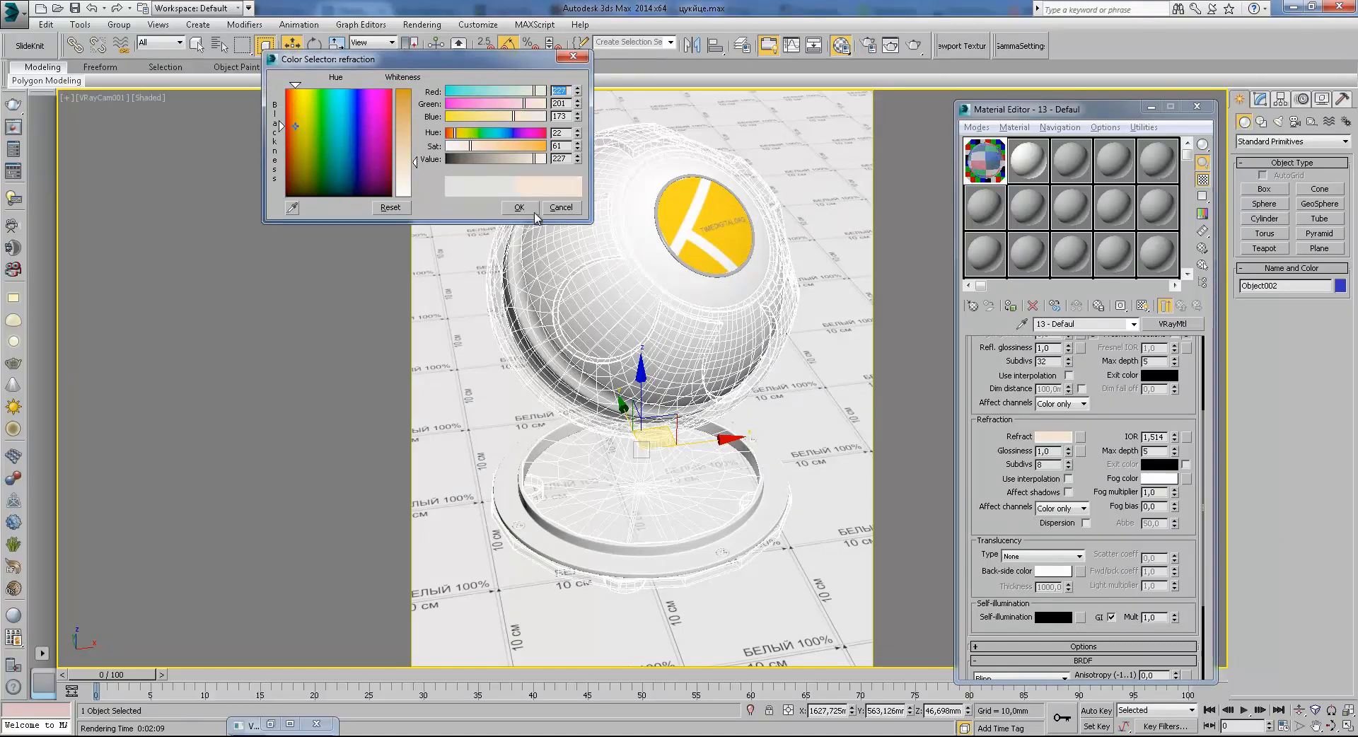
click(574, 205)
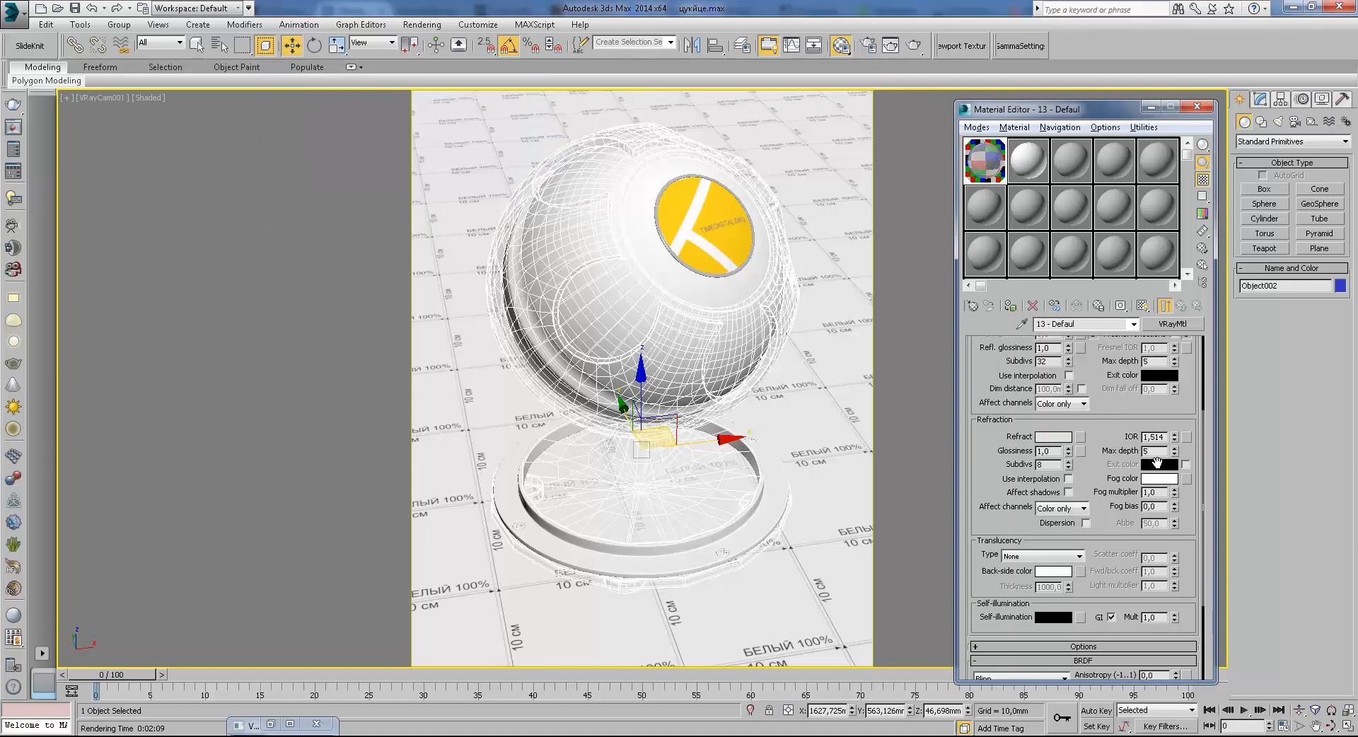
Set the refraction color to pure white and the fog color to pink with hue 214, saturation 113 and value 250
click(1053, 437)
click(530, 205)
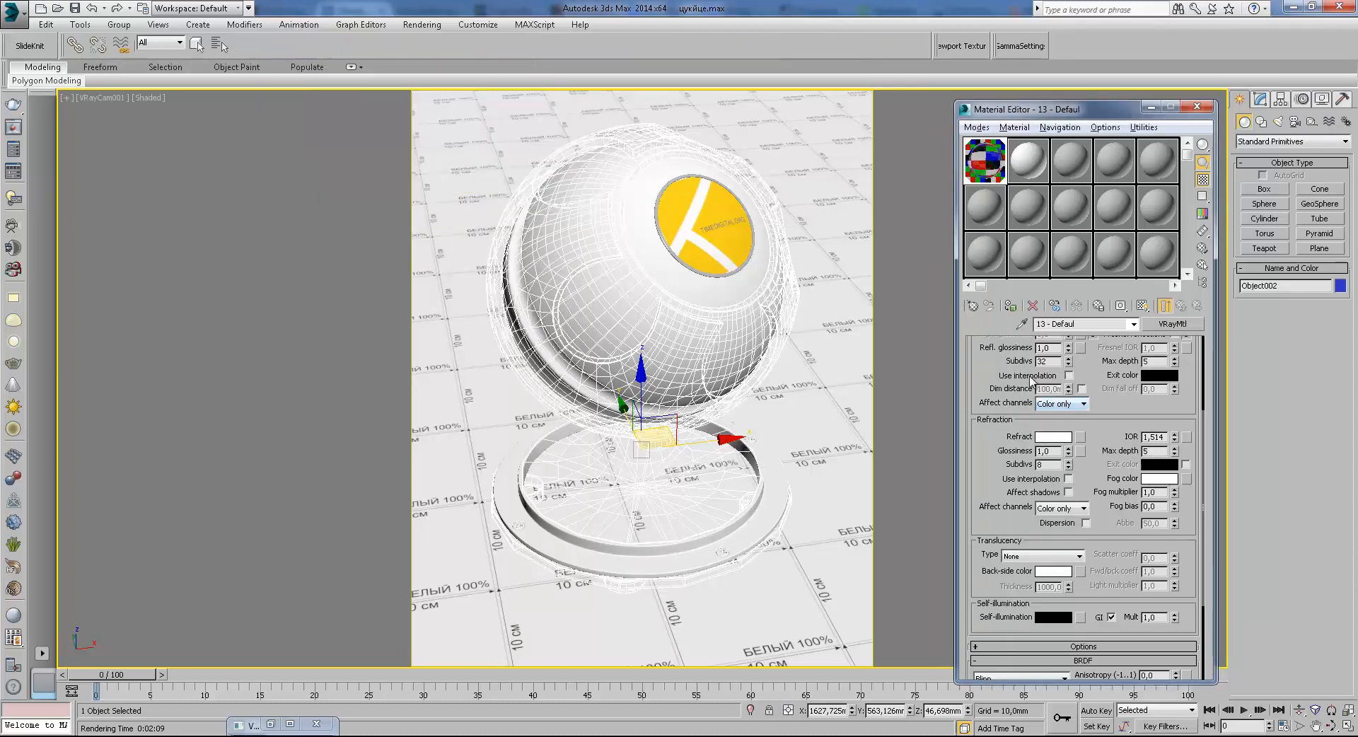
click(1161, 479)
drag(362, 92, 356, 94)
drag(415, 196, 414, 148)
click(374, 93)
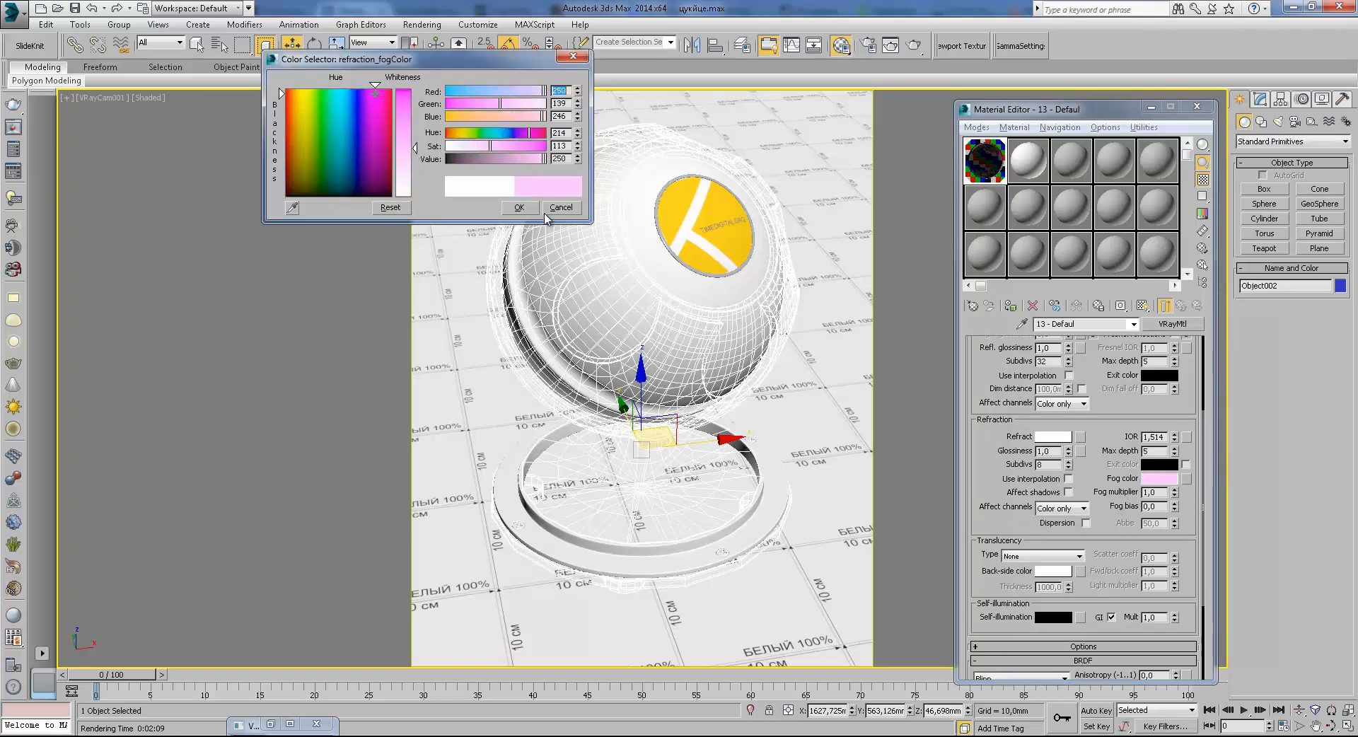
click(519, 207)
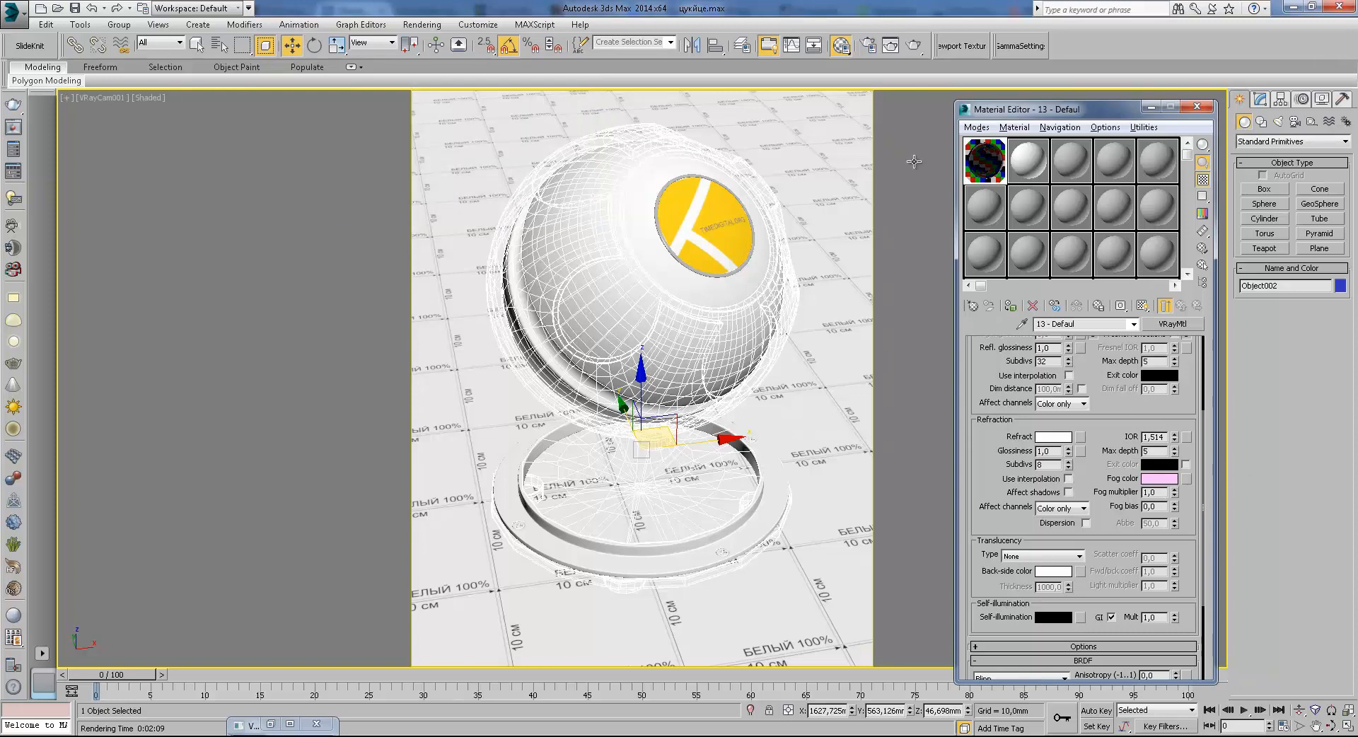
Briefly test-render the region with the pink fog, and render the full image with the region switched off
click(914, 45)
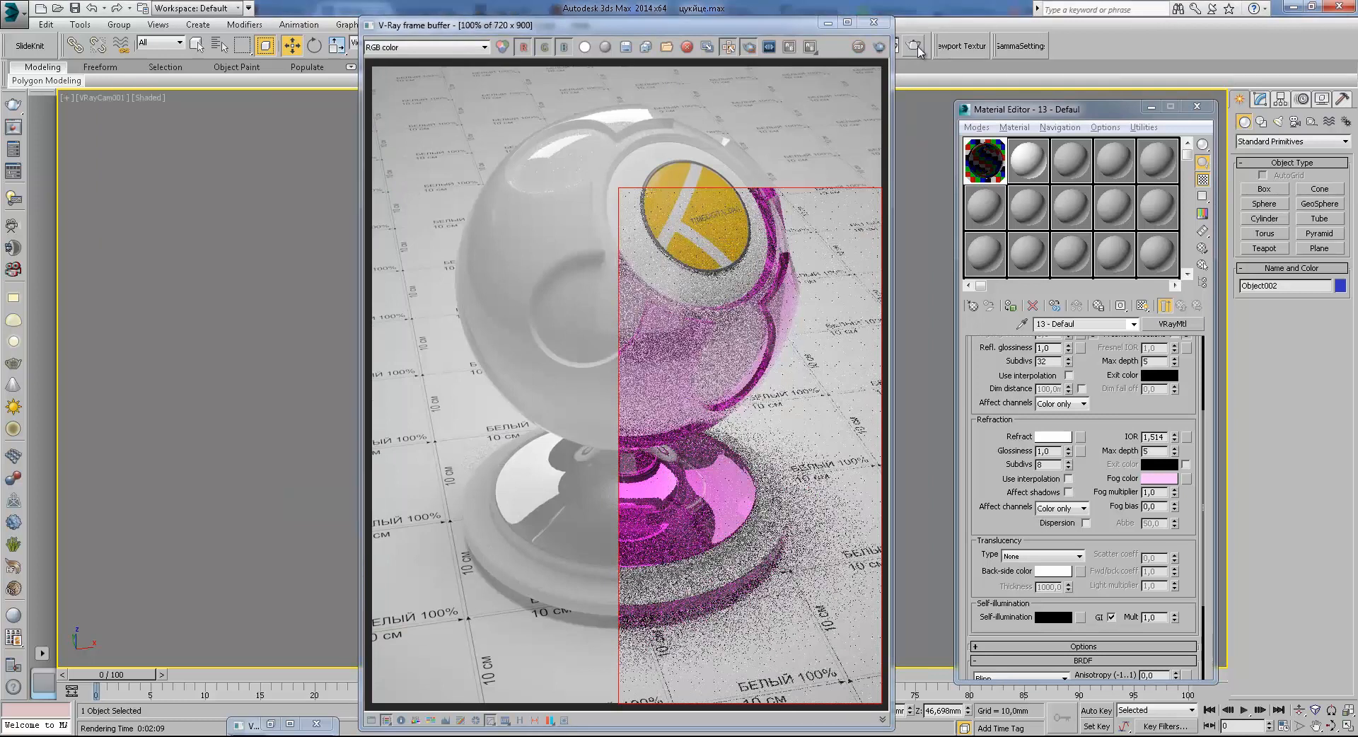
click(874, 22)
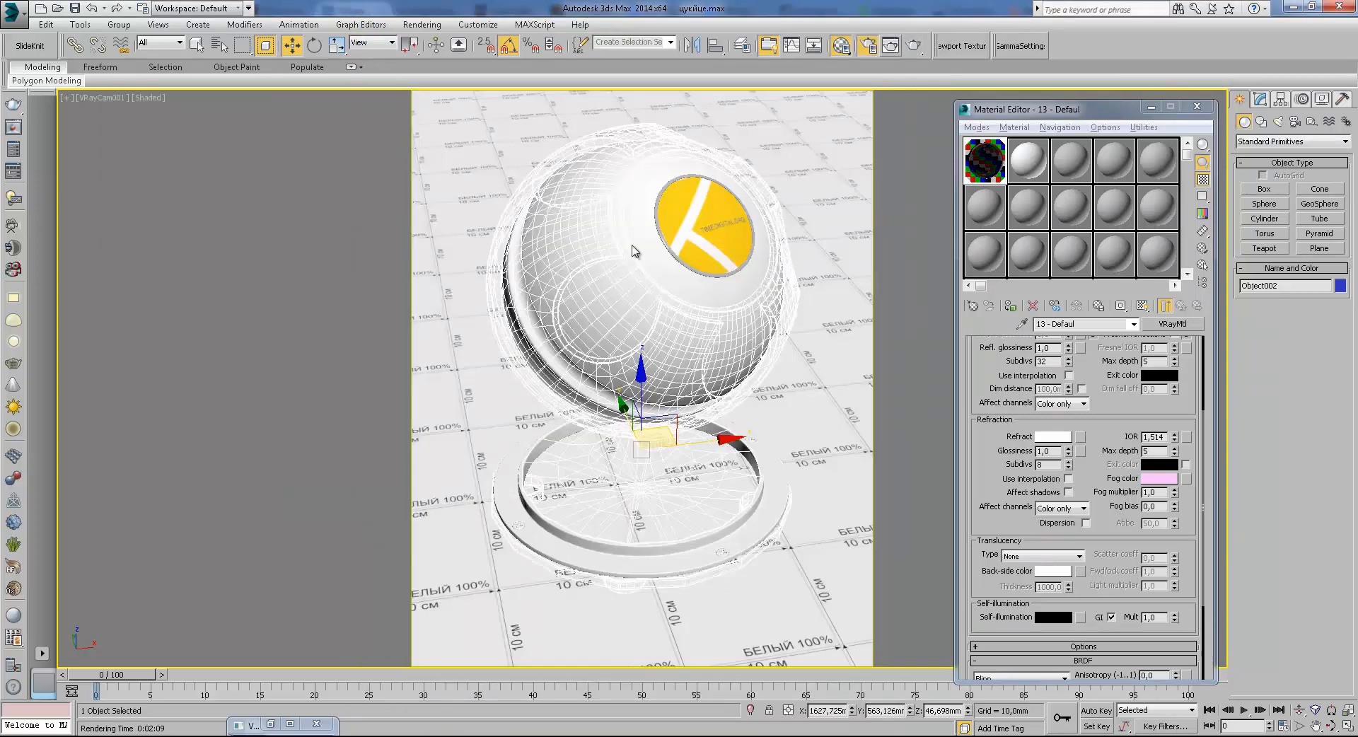
key(F10)
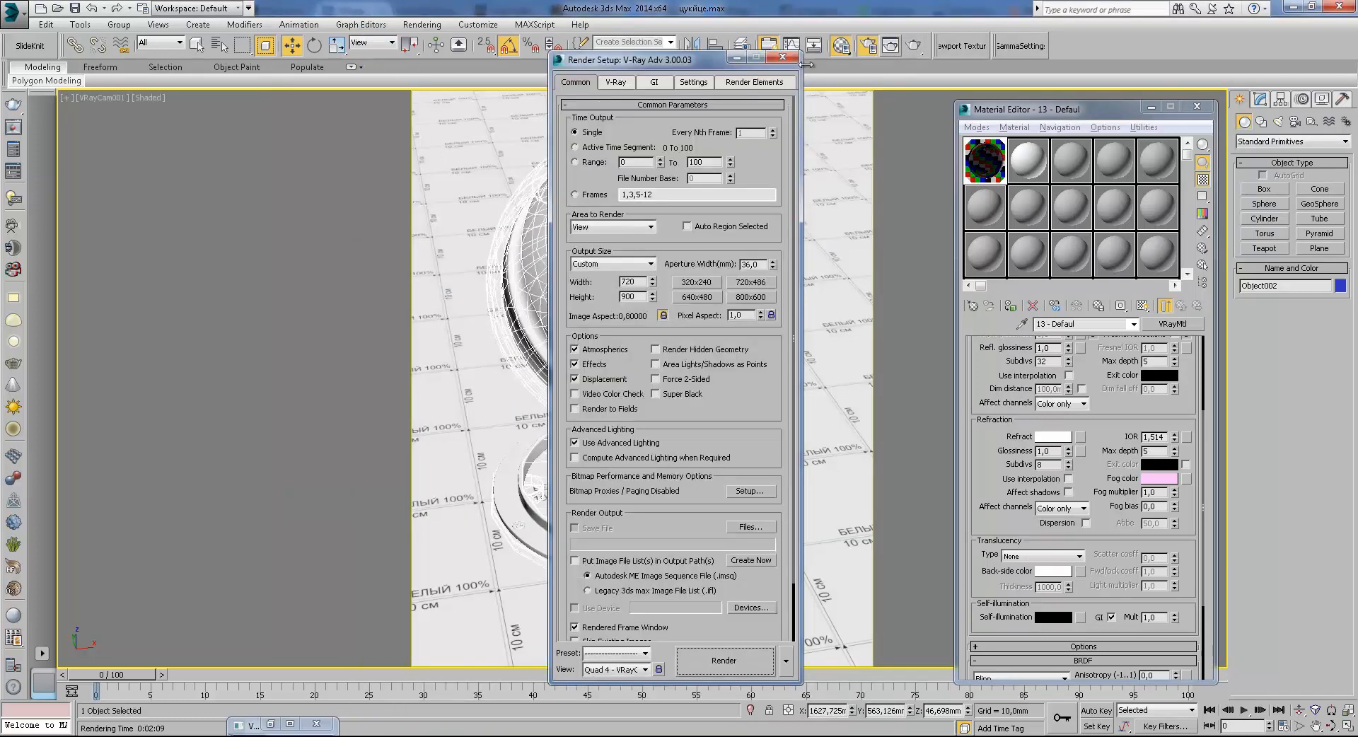
click(783, 57)
right_click(854, 257)
click(889, 433)
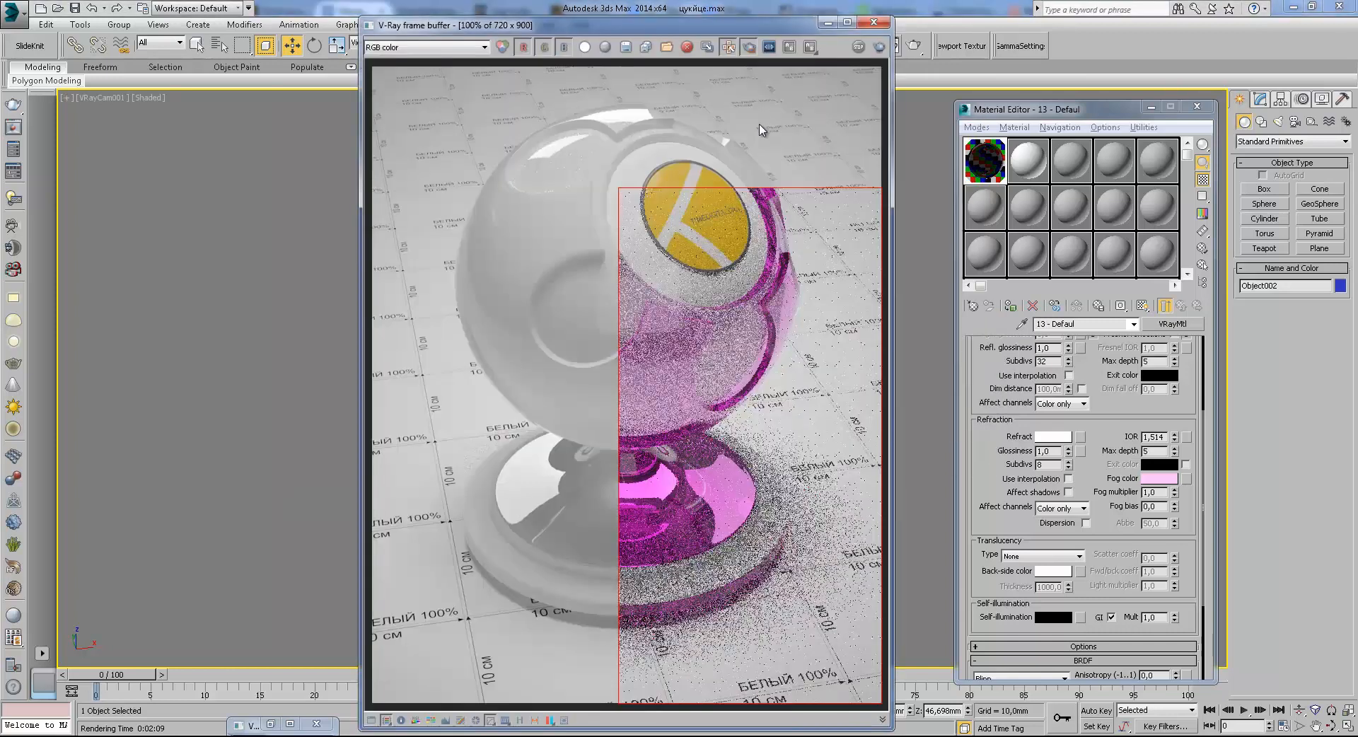
click(879, 47)
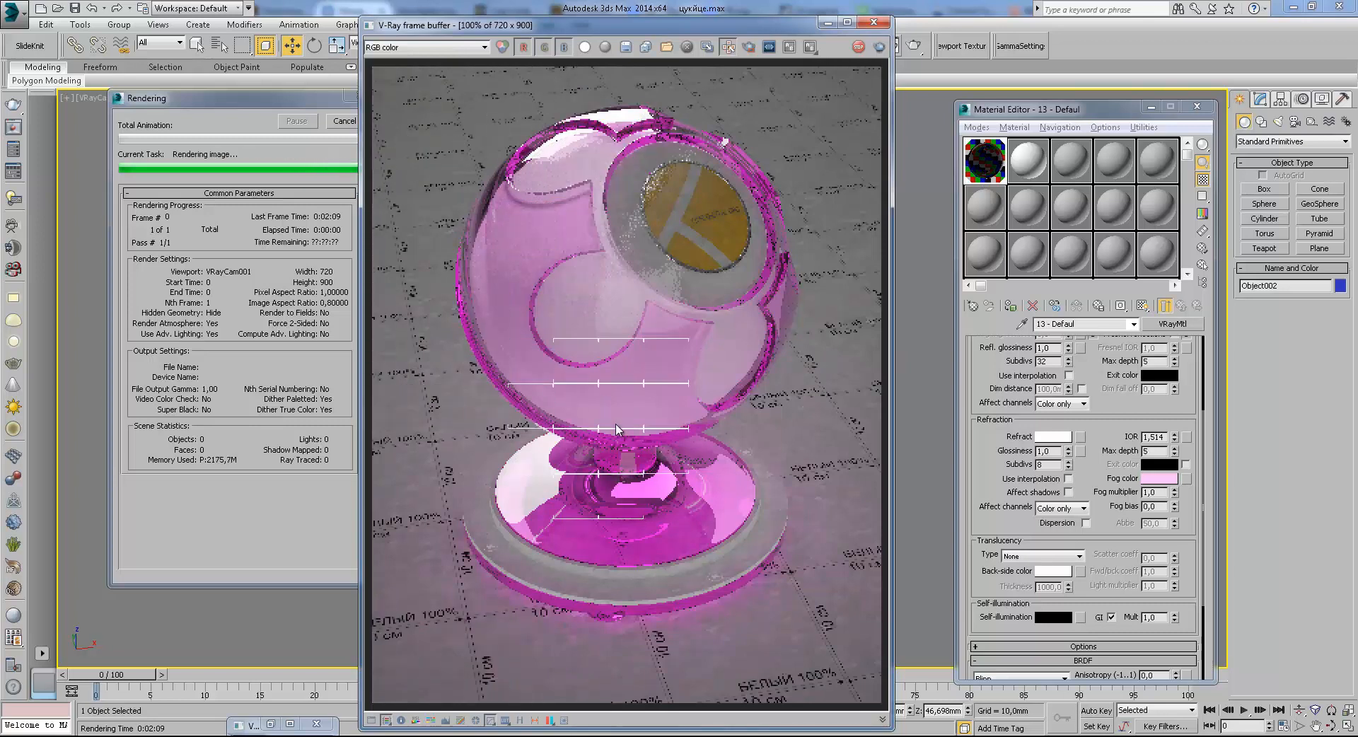
Examine the pink fog tint on the ball, emblem surround and stand in the ongoing full render
scroll(631, 465, up, 1)
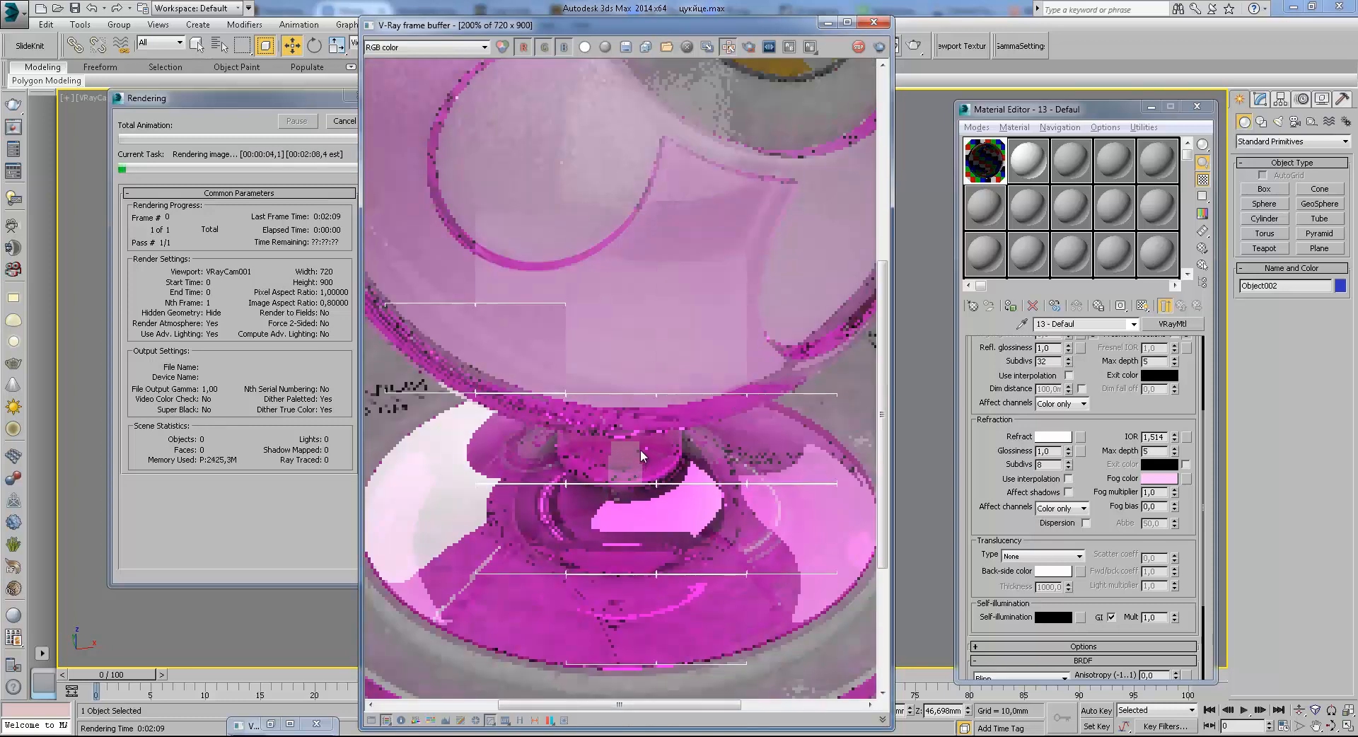
scroll(640, 450, down, 1)
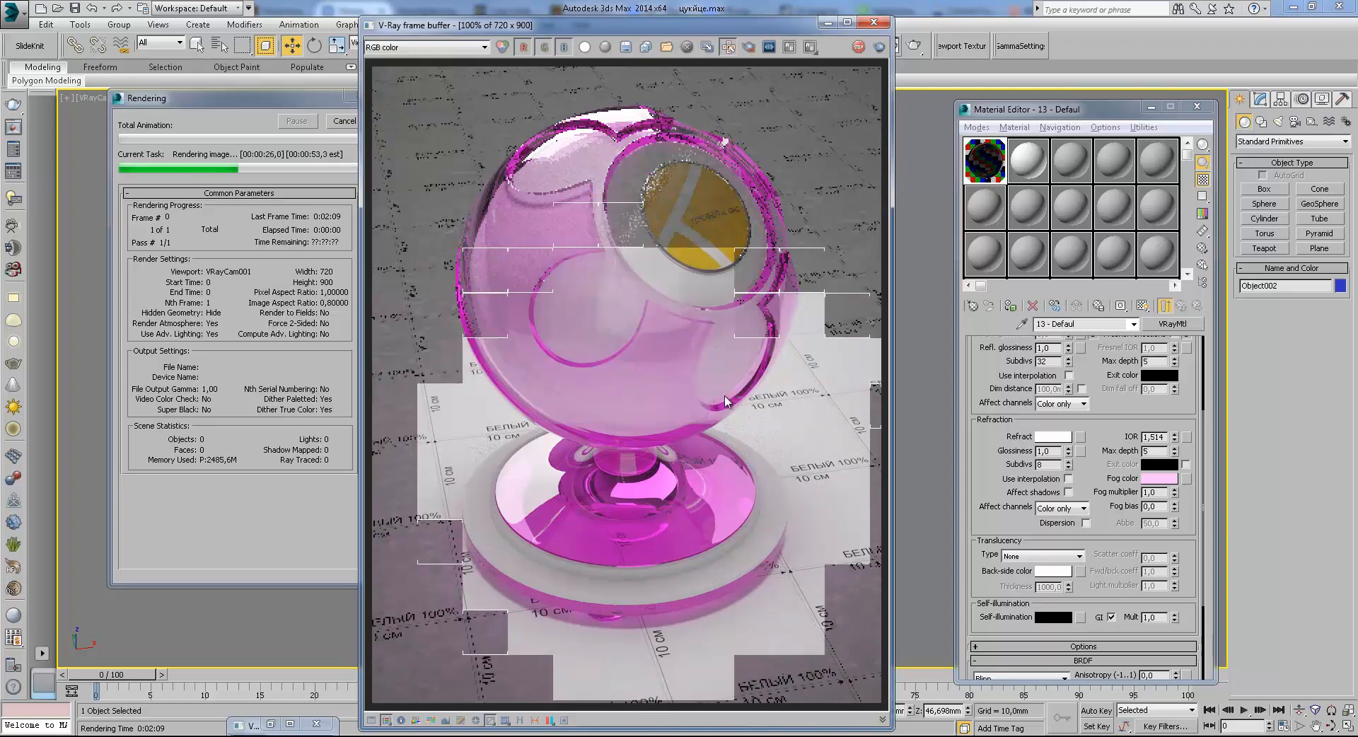
scroll(728, 354, up, 1)
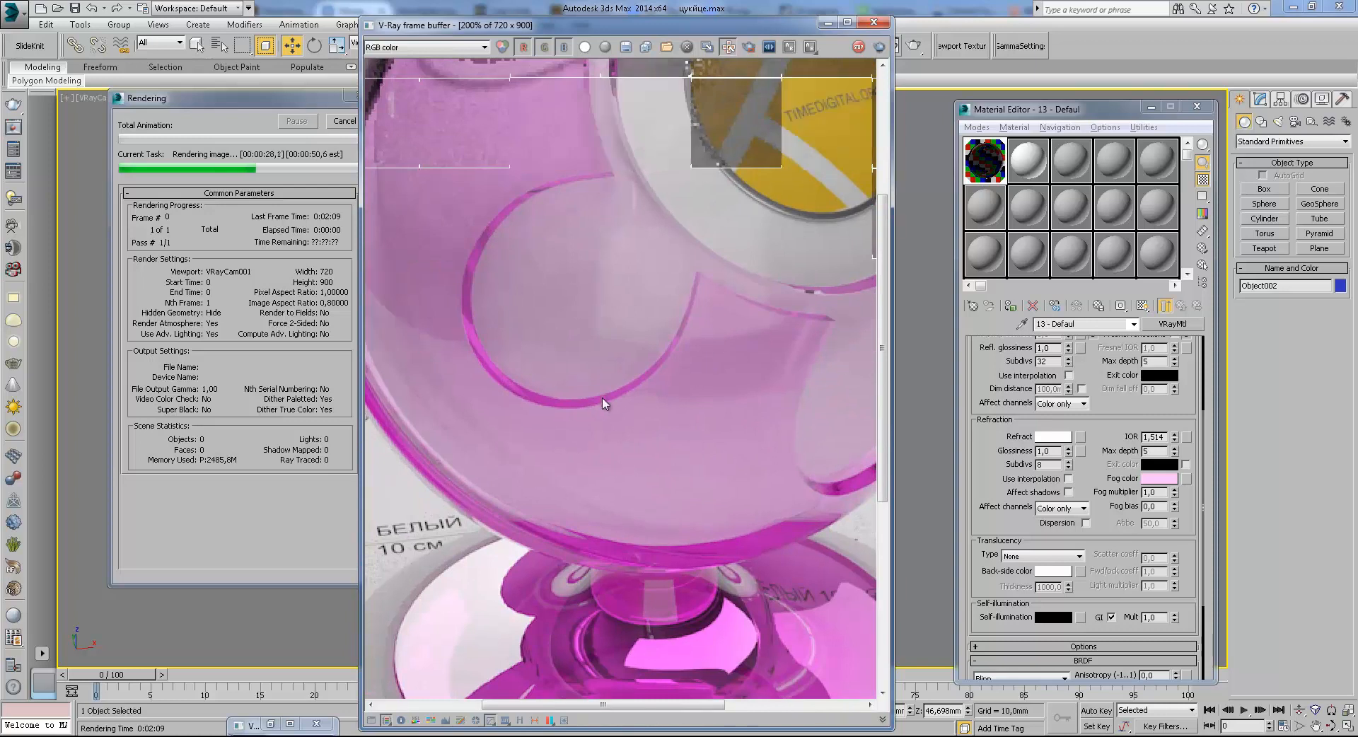
middle_drag(778, 309, 654, 394)
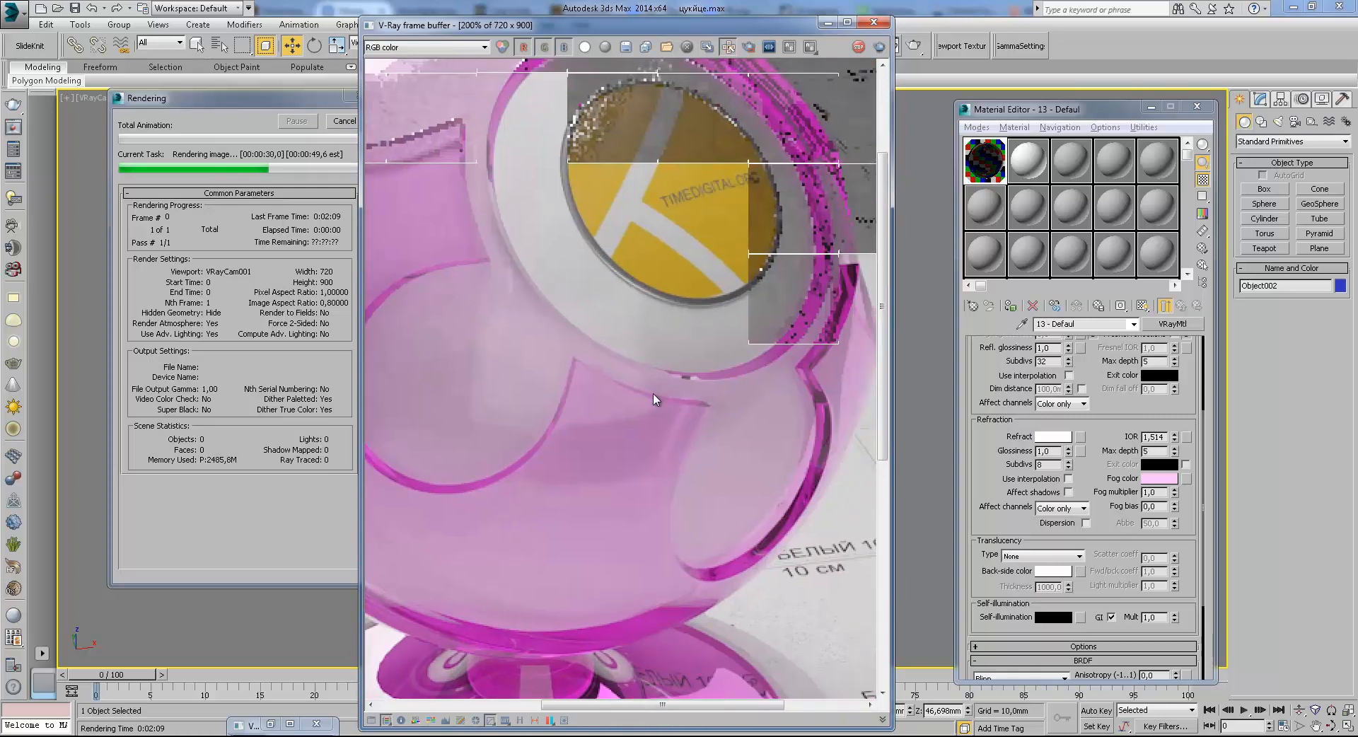
scroll(682, 402, down, 1)
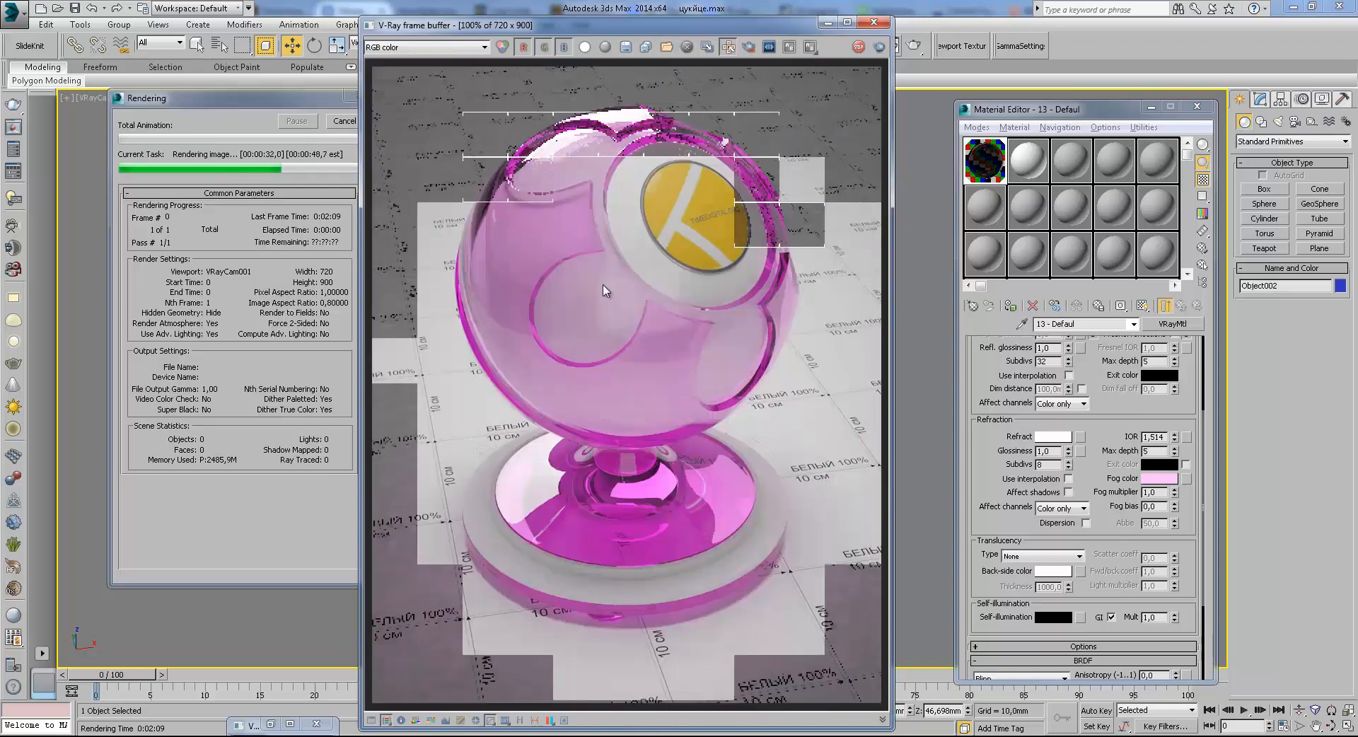
Inspect the pink glass render up close, duplicate it to a separate frame buffer copy and place both windows side by side
scroll(753, 287, up, 1)
middle_drag(752, 281, 671, 500)
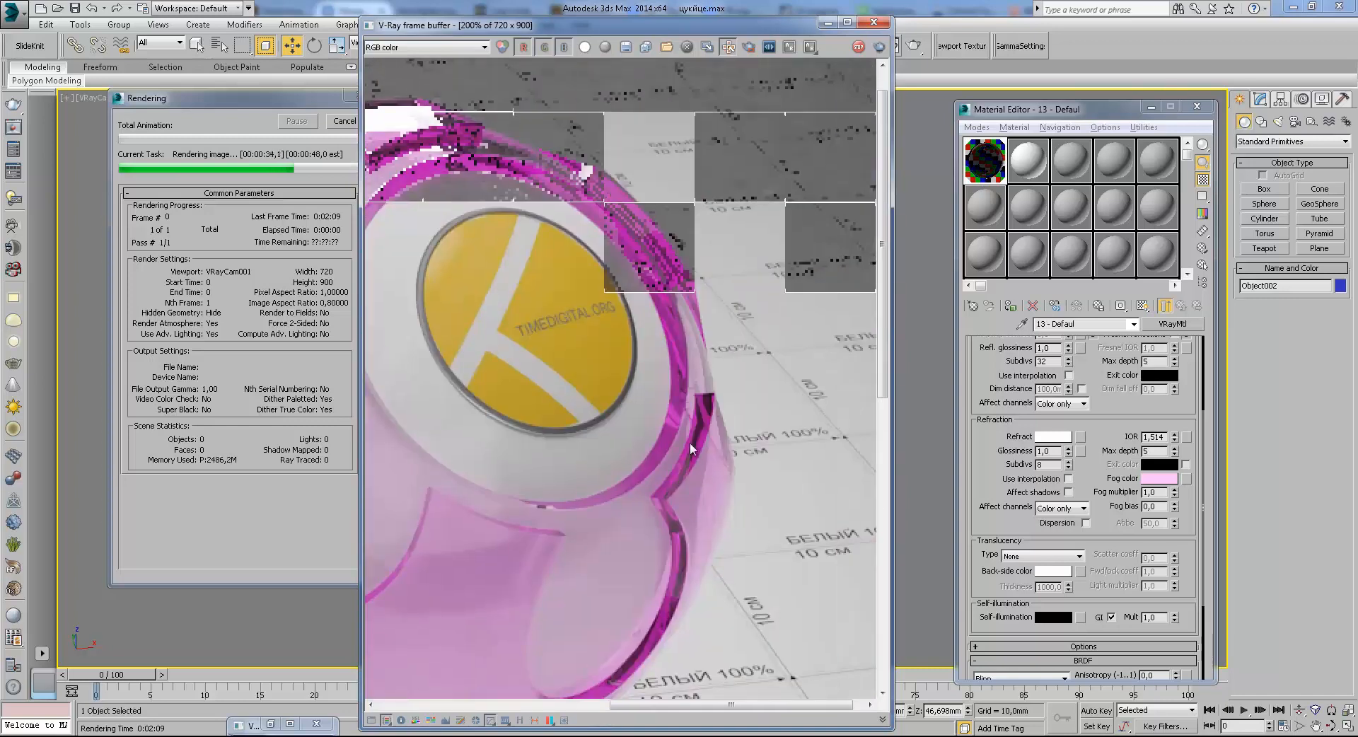
scroll(716, 397, down, 1)
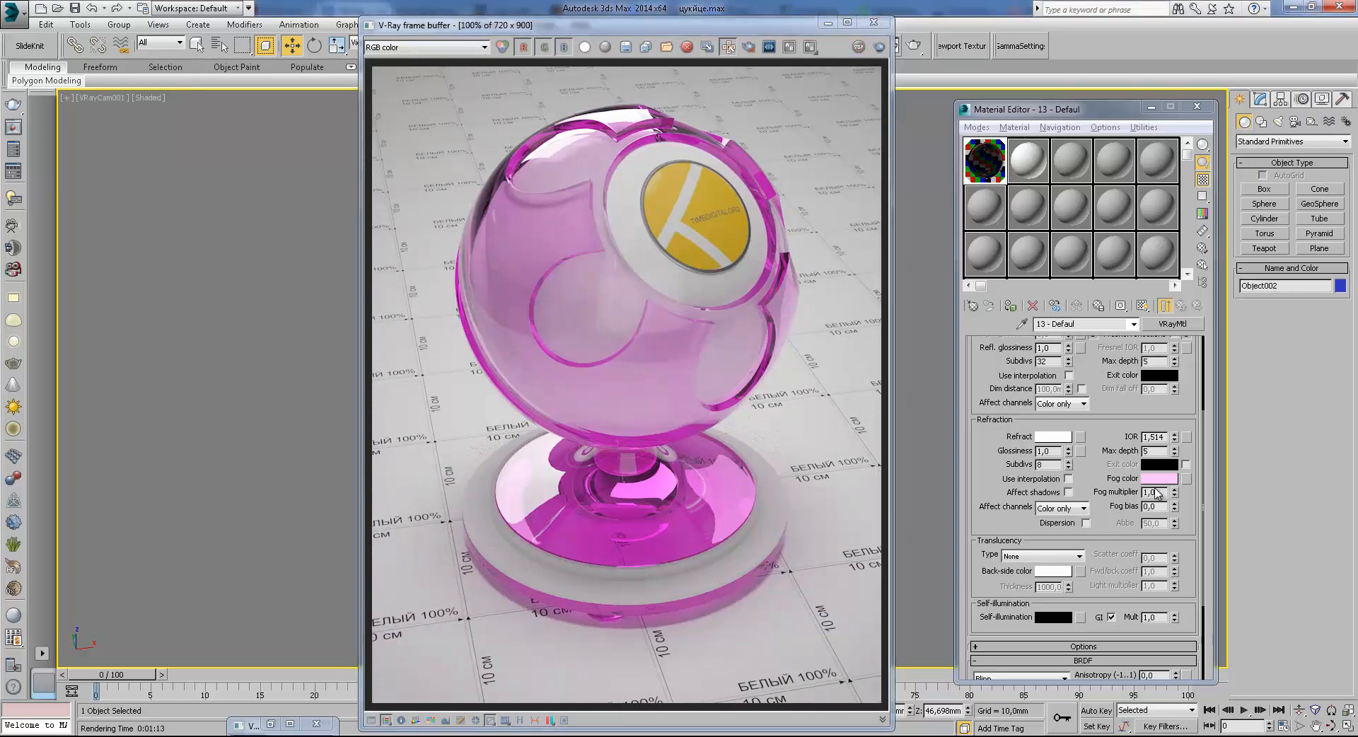
click(708, 50)
drag(718, 56, 388, 33)
drag(692, 27, 786, 30)
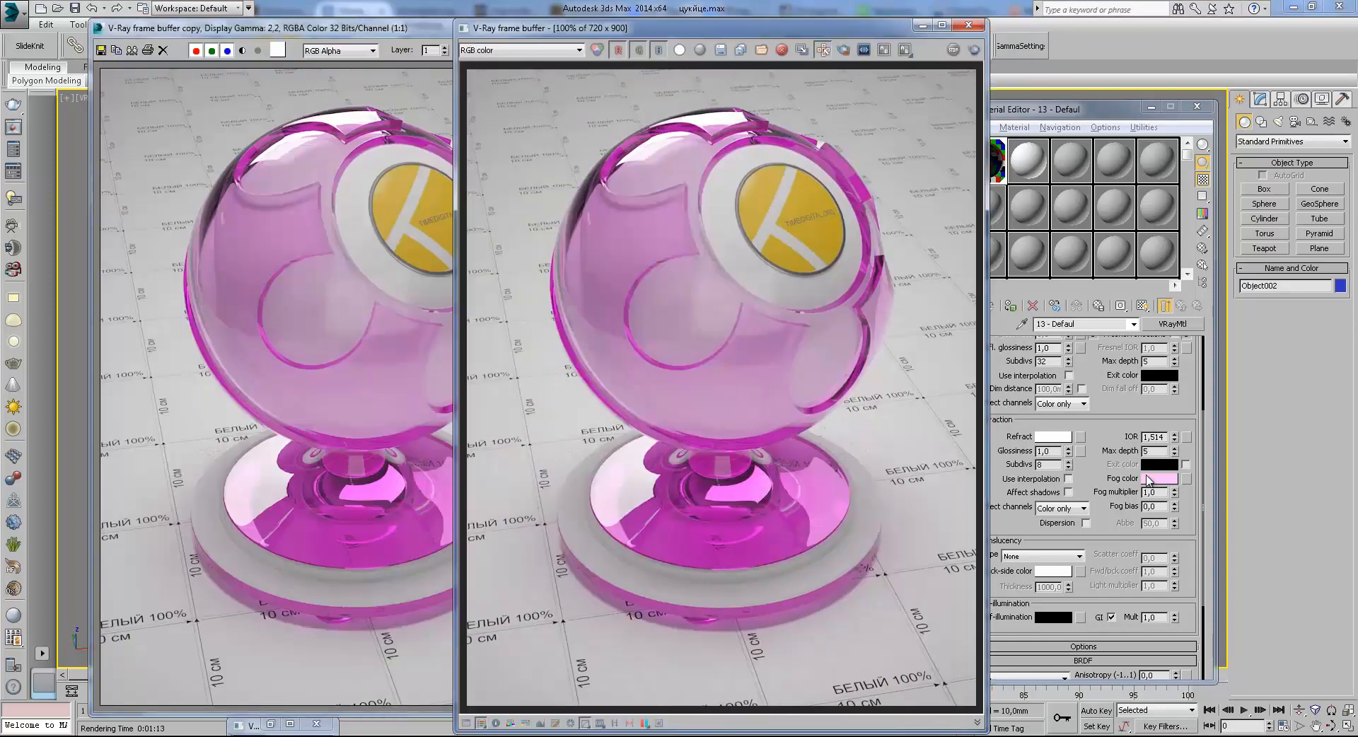
Try a fog multiplier of 0.002 for the glass material in a test render and cancel the render
click(1114, 487)
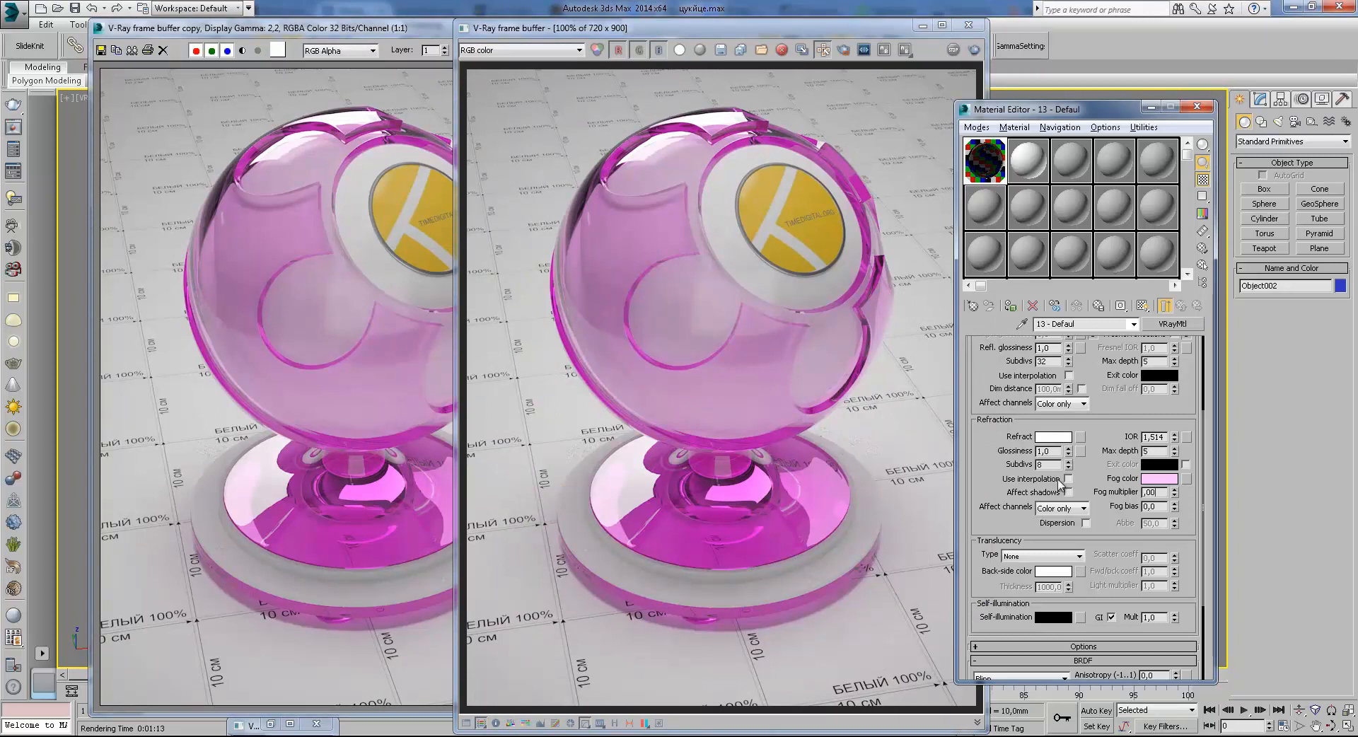
text(2)
key(Return)
click(953, 50)
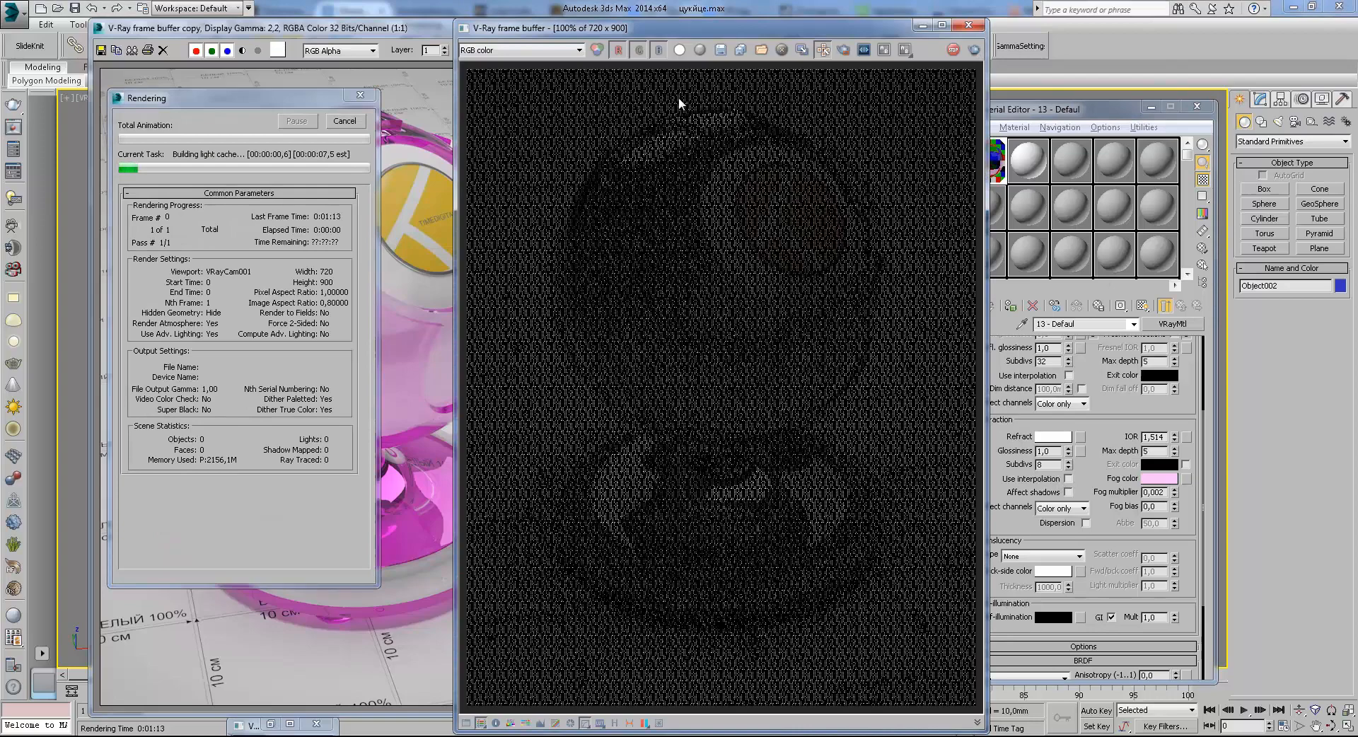
drag(679, 27, 814, 43)
click(347, 121)
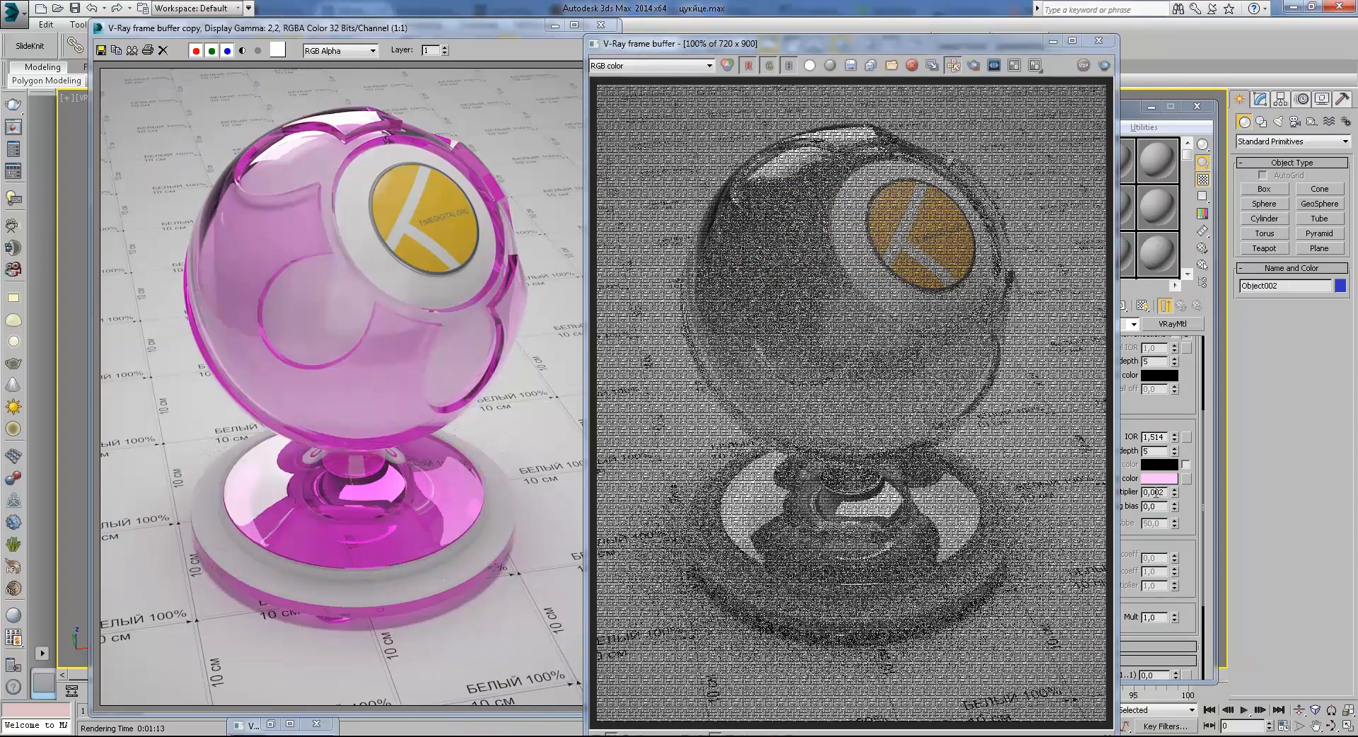
Set the glass material's fog multiplier to 0.1 and render the scene
drag(1151, 492, 1184, 490)
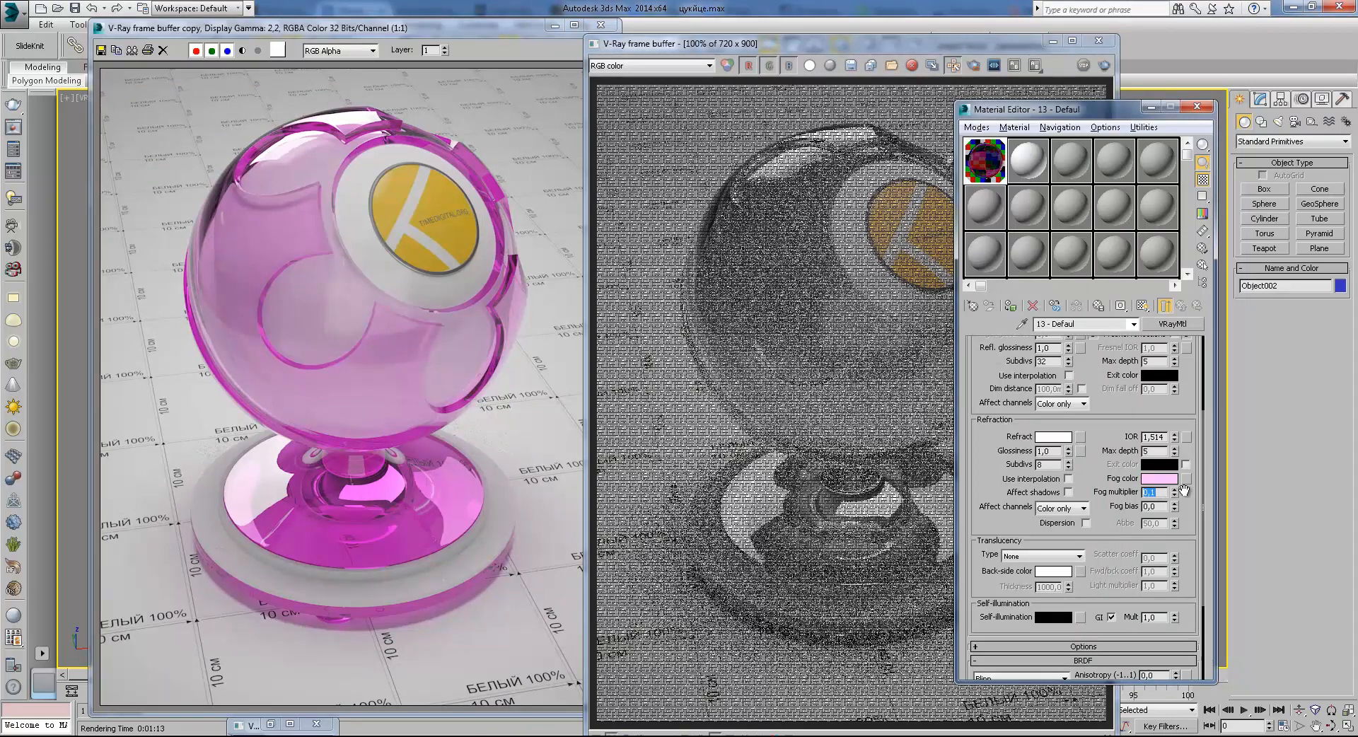
click(955, 53)
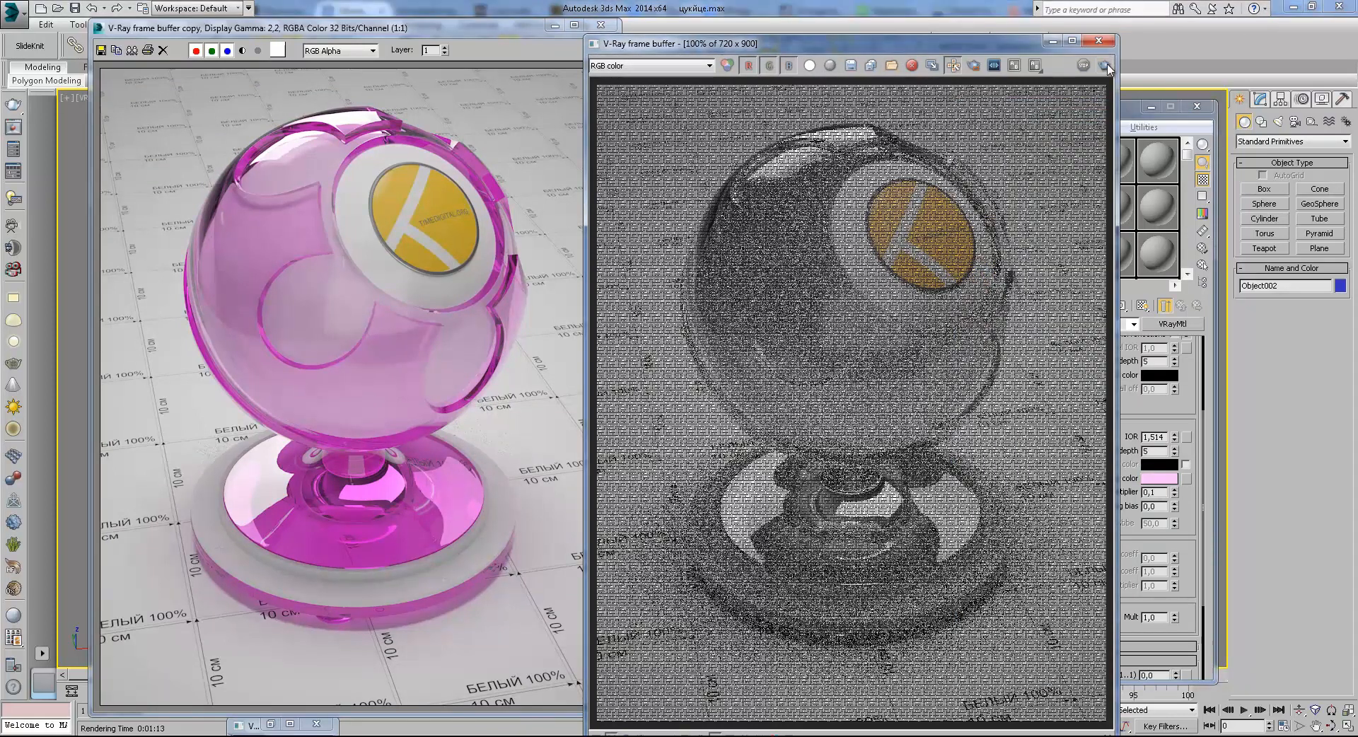
click(1106, 65)
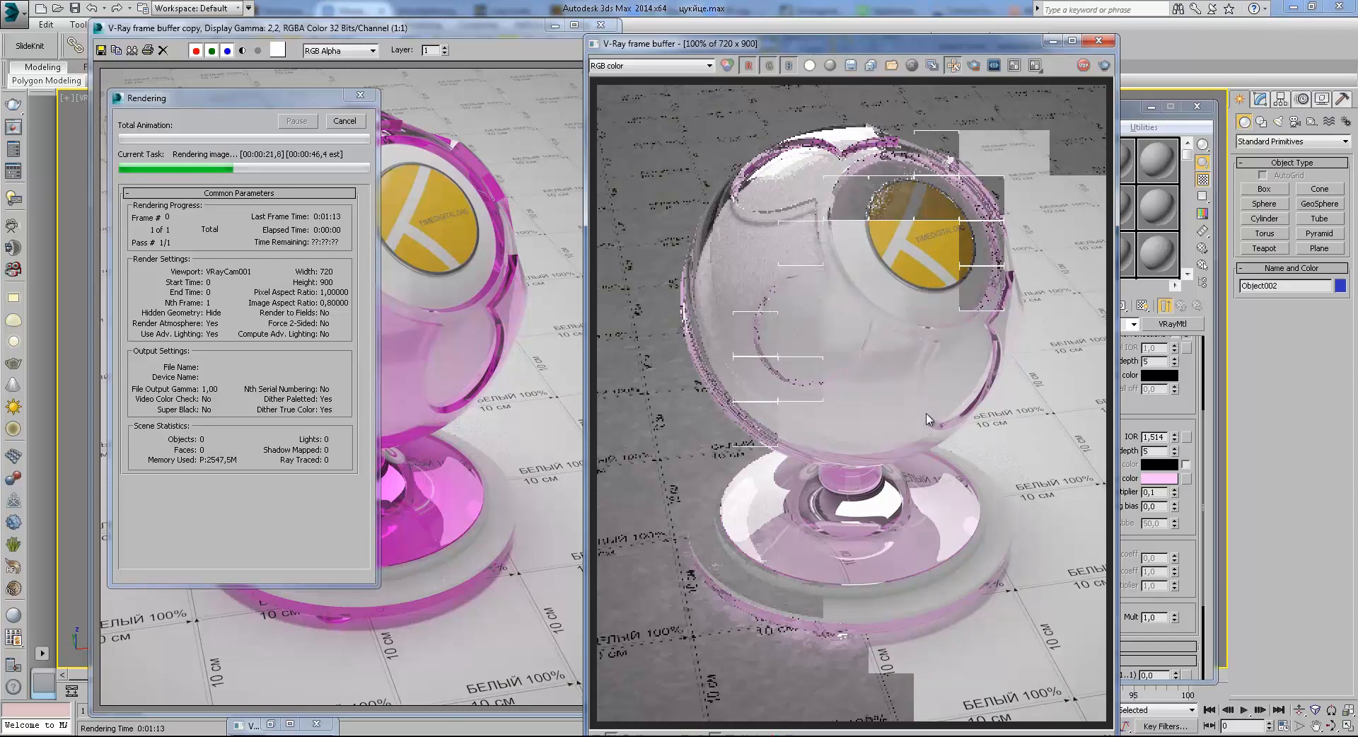
Examine the new render's sphere, rim and stand up close, compare it with the duplicated render, and close its window
scroll(910, 465, up, 1)
middle_drag(870, 510, 840, 522)
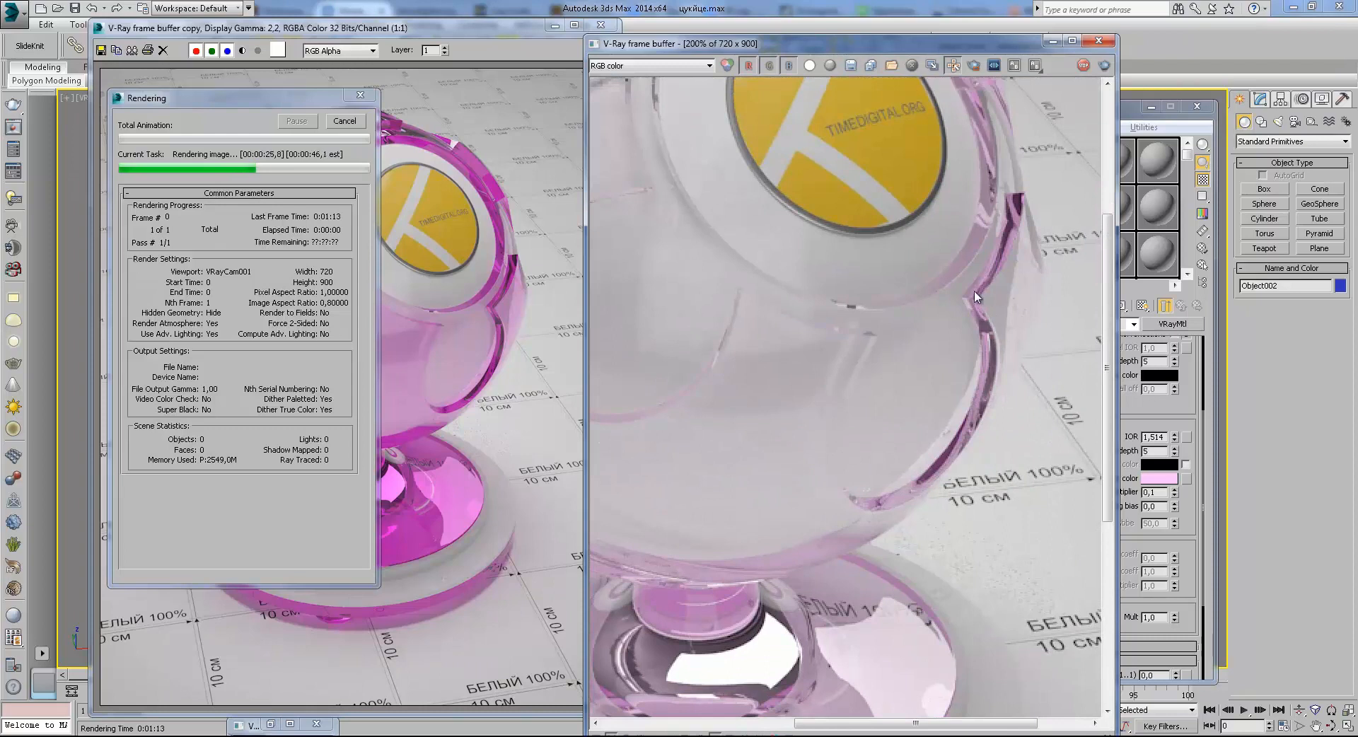
middle_drag(983, 212, 891, 304)
scroll(895, 425, down, 1)
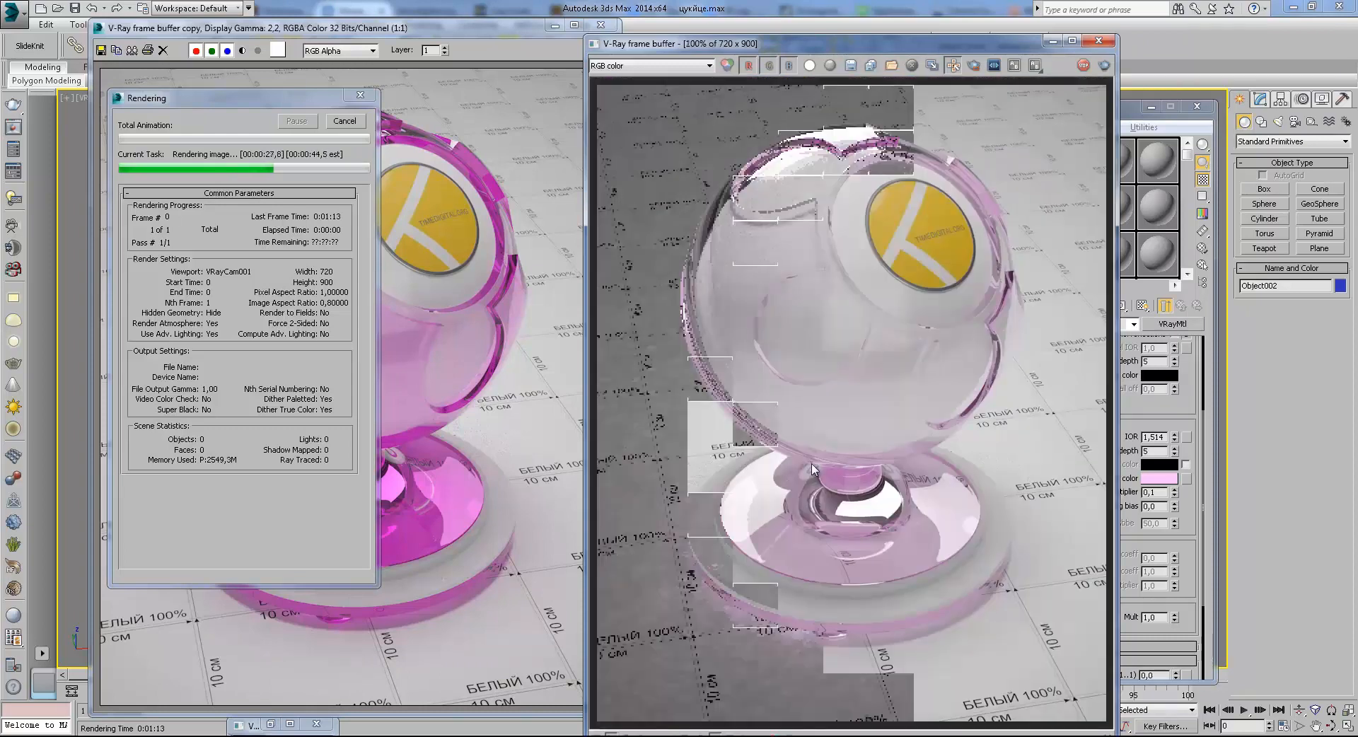
scroll(898, 544, up, 1)
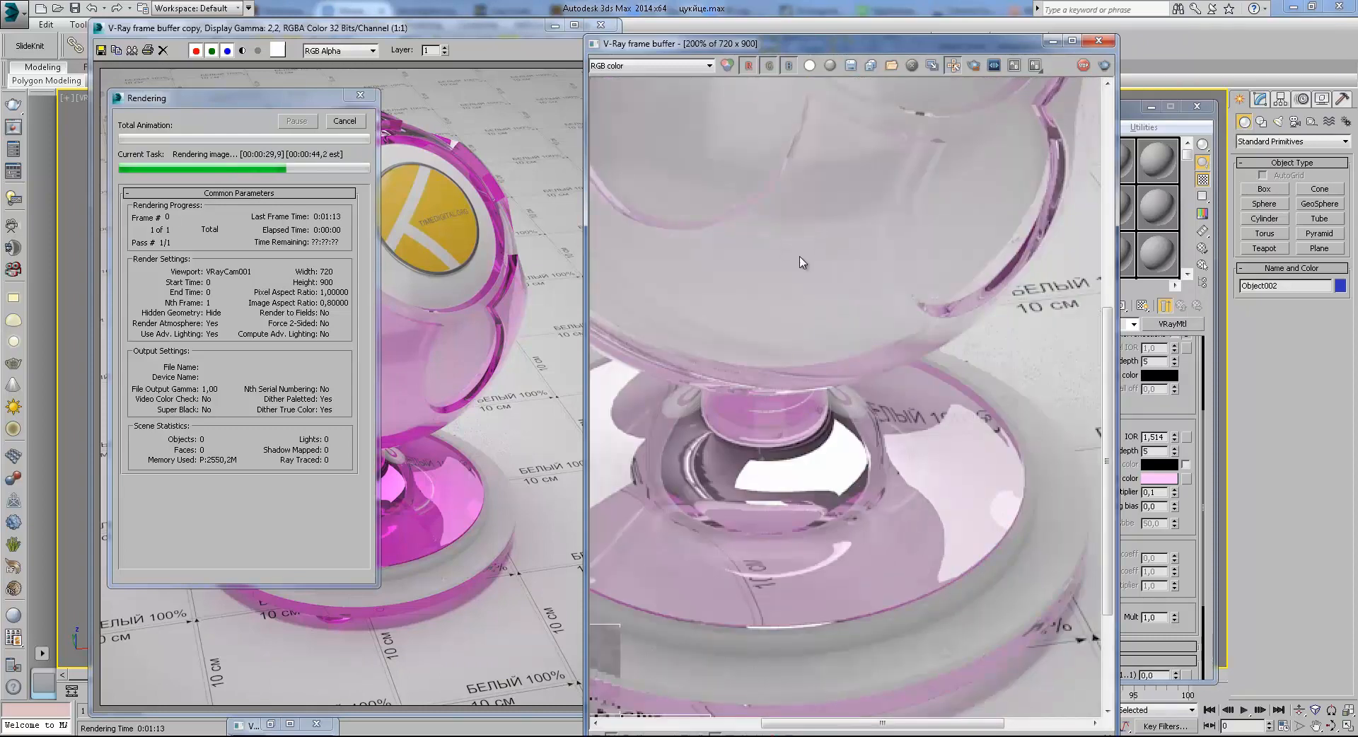
middle_drag(750, 274, 929, 386)
middle_drag(814, 379, 854, 413)
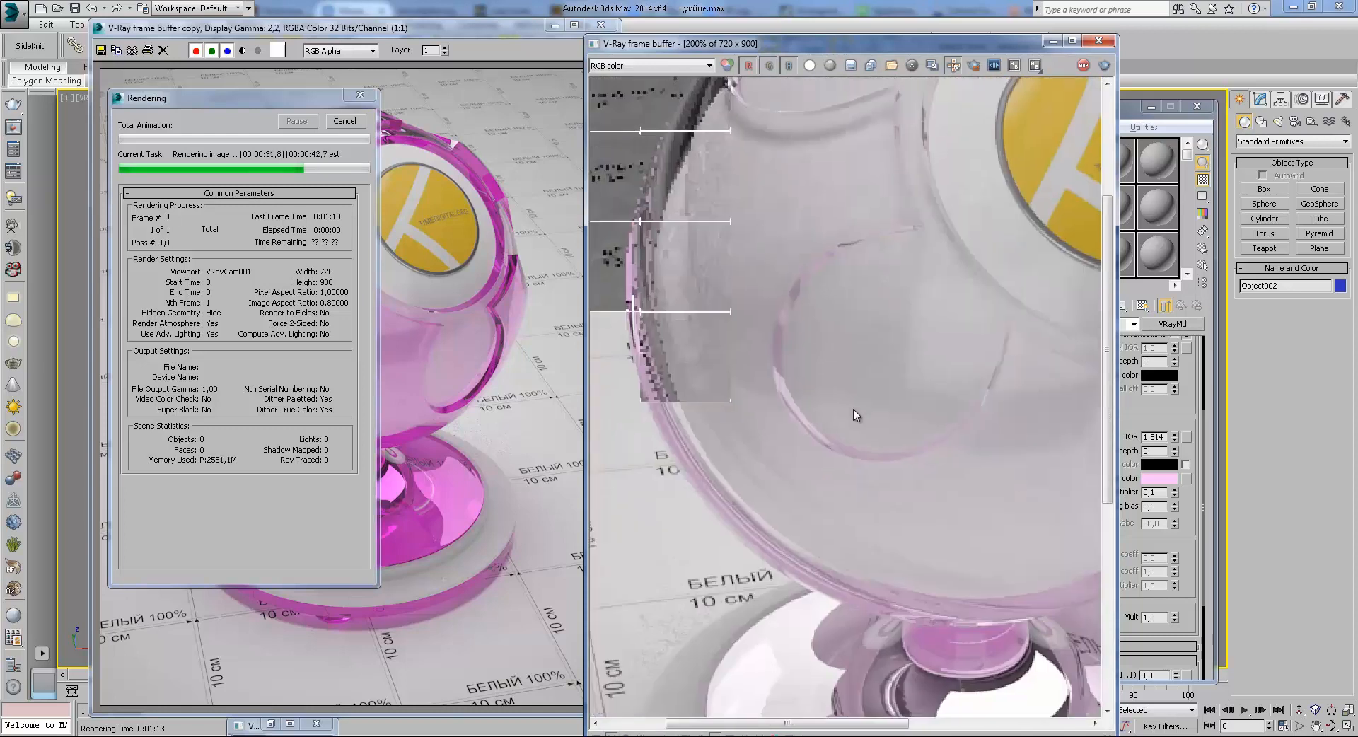
middle_drag(827, 206, 858, 403)
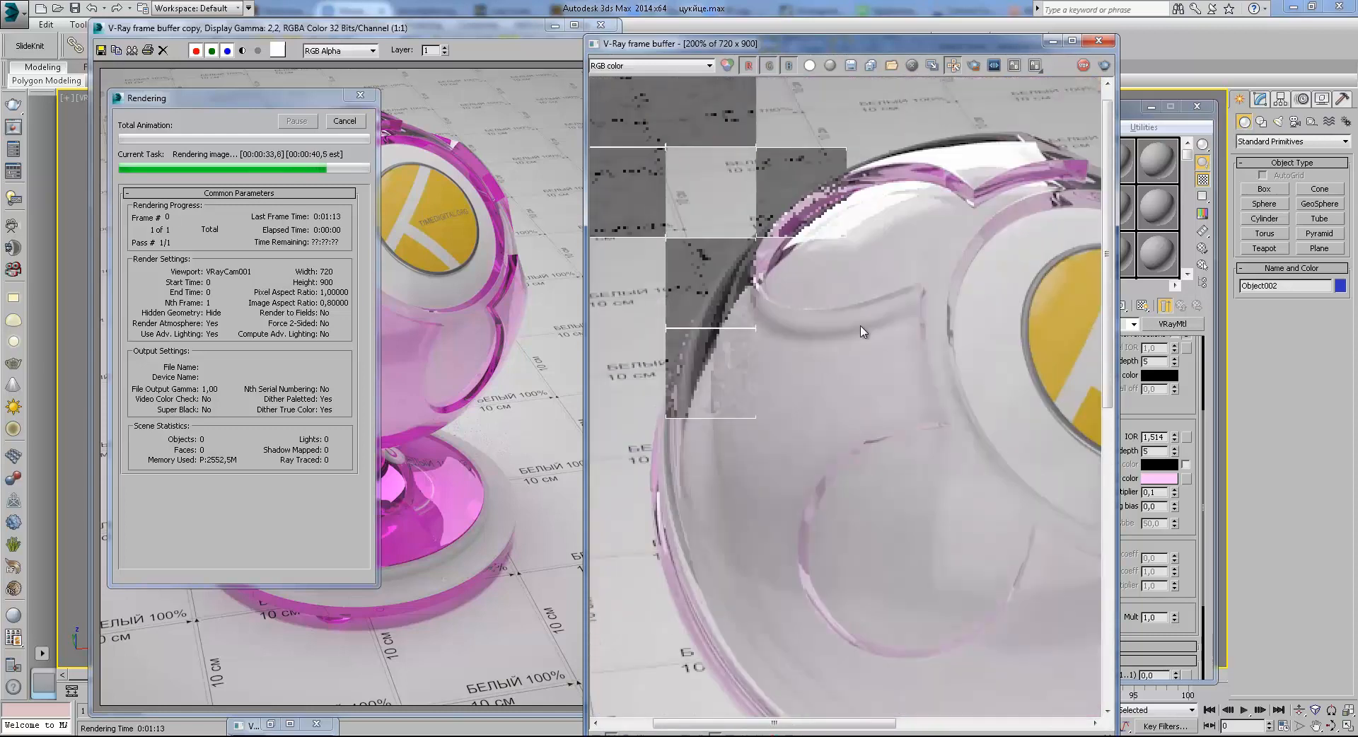
scroll(881, 356, down, 1)
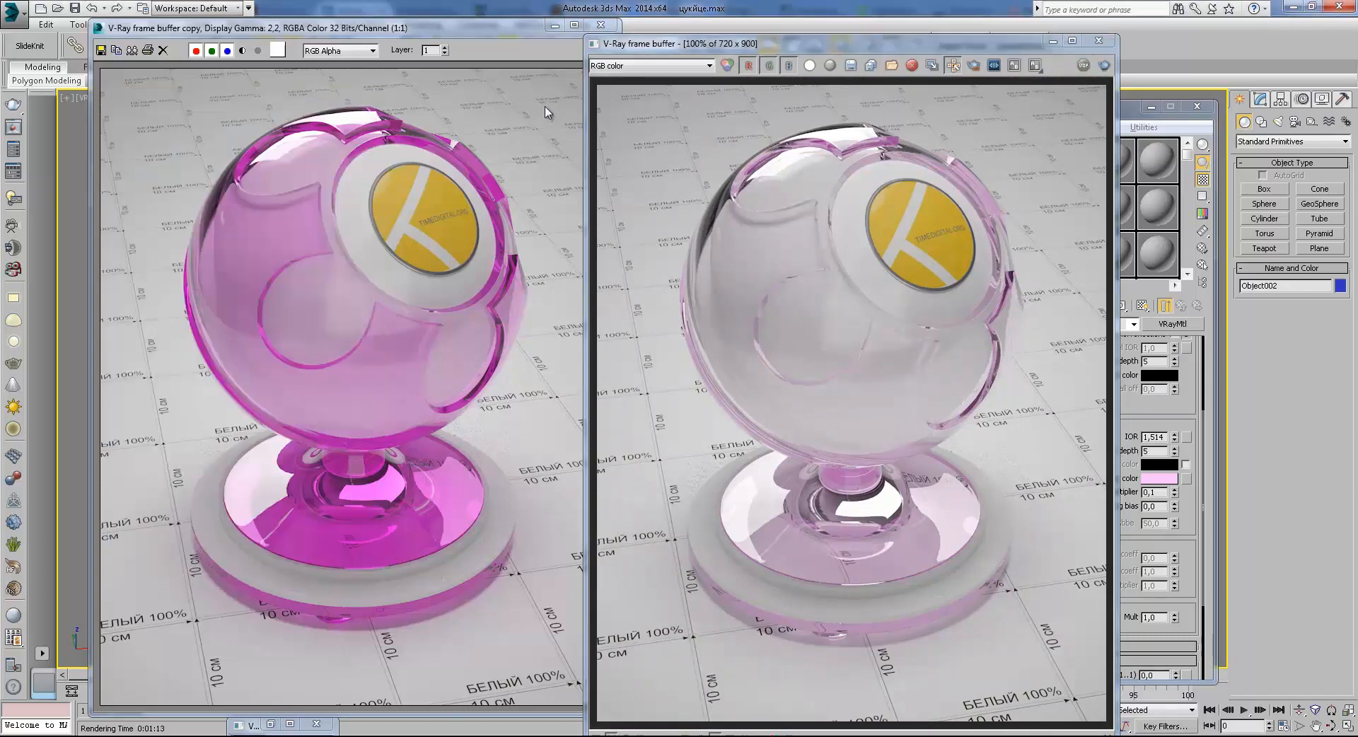
drag(808, 42, 849, 28)
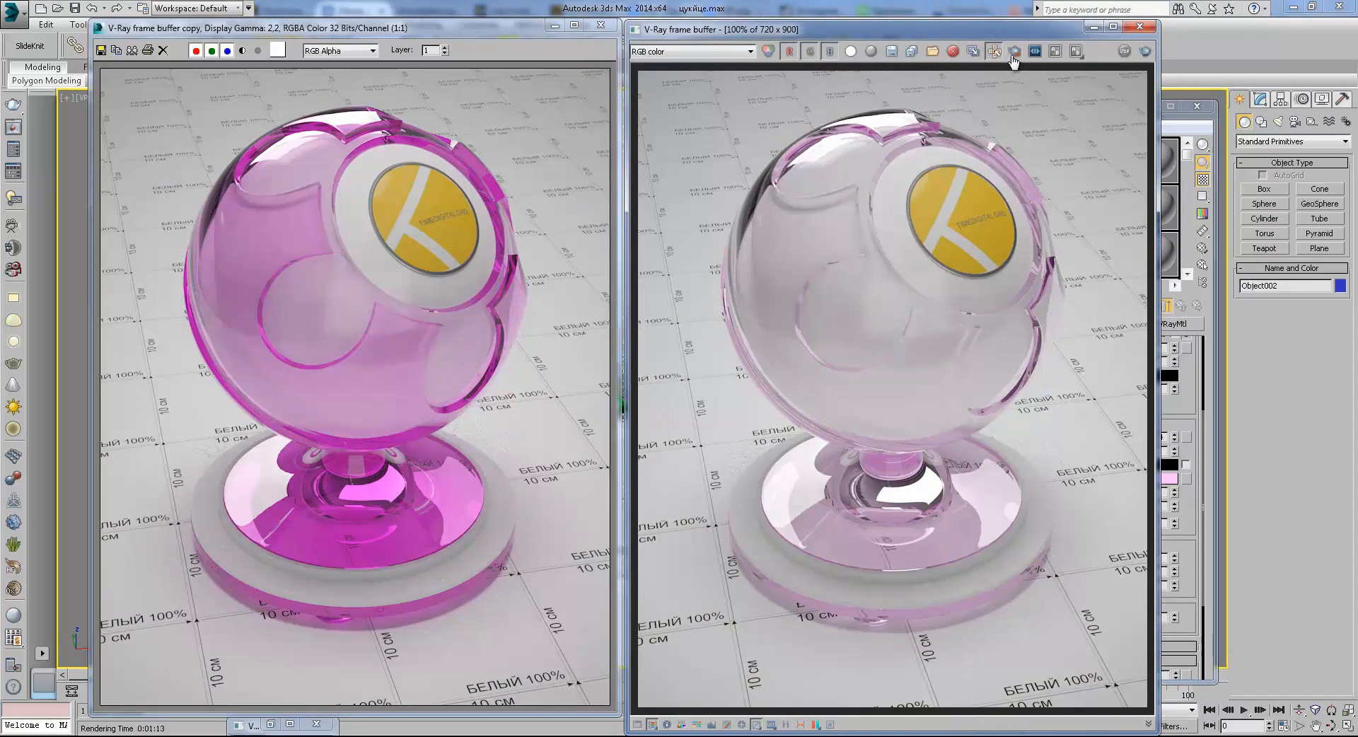
click(1137, 31)
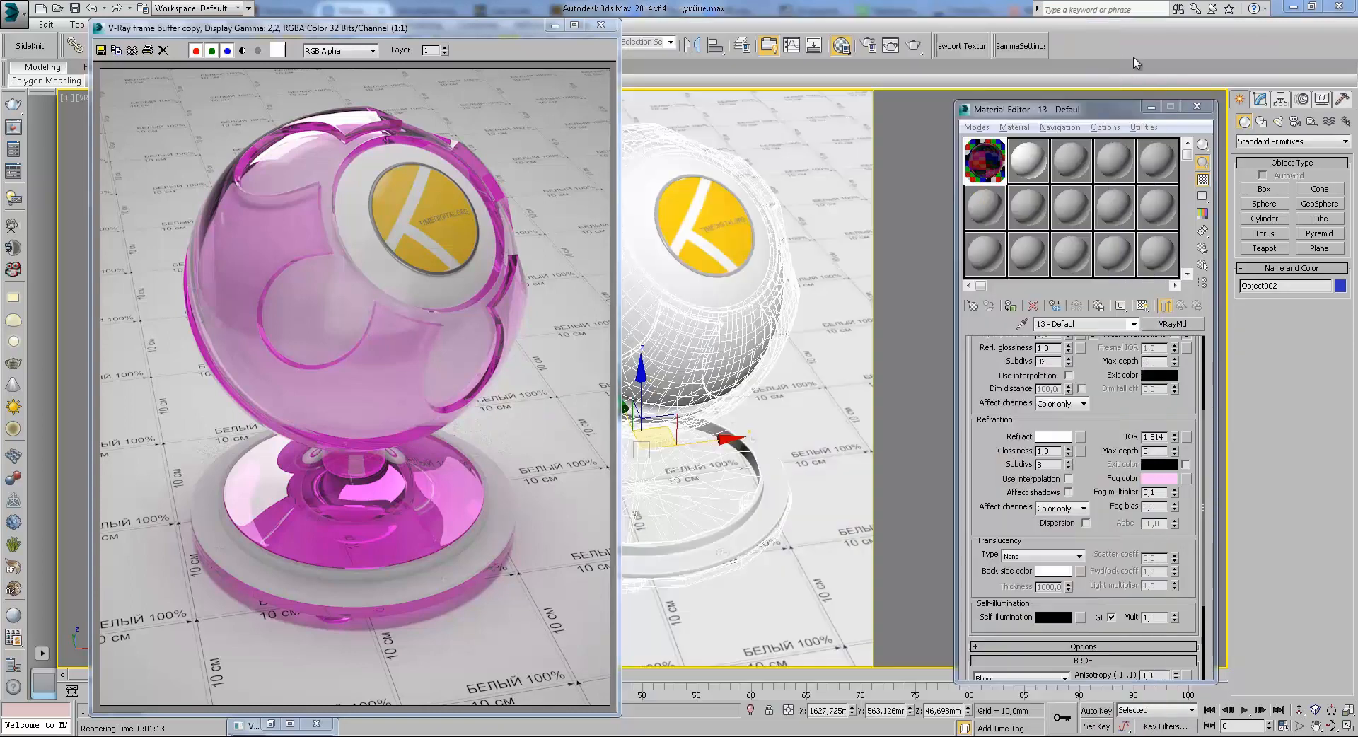
Reset the fog multiplier to 1.0, change the fog bias, and run a test render, cancelling it during the prepass
click(1163, 507)
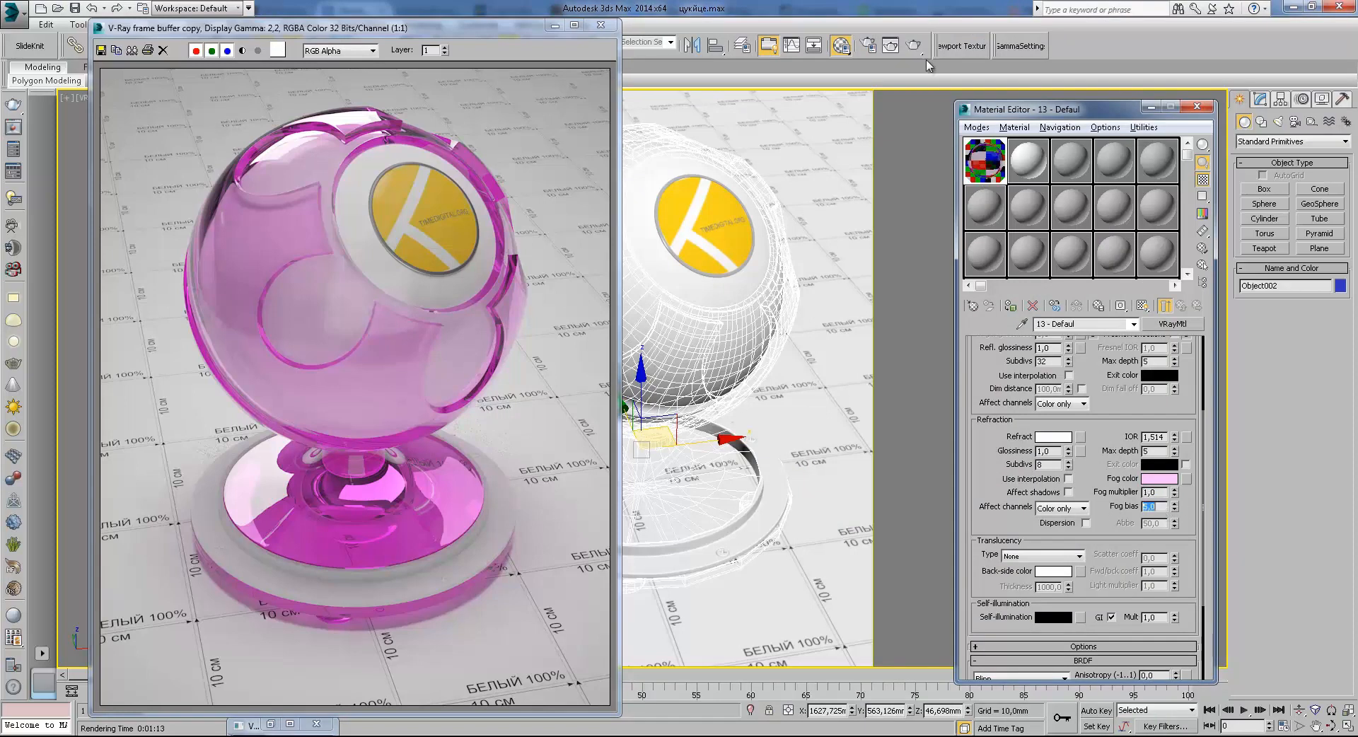
key(shift+q)
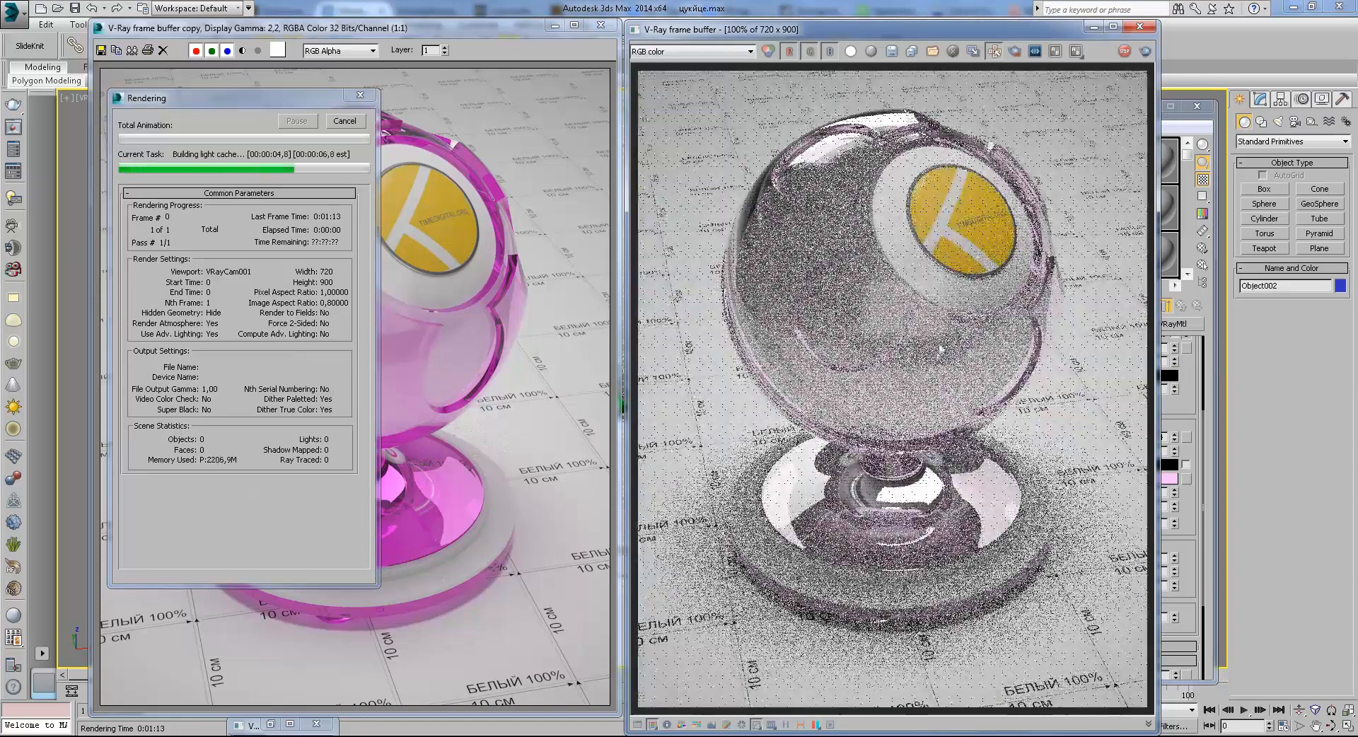
mouse_move(955, 30)
mouse_down()
mouse_move(881, 25)
mouse_move(938, 42)
mouse_up()
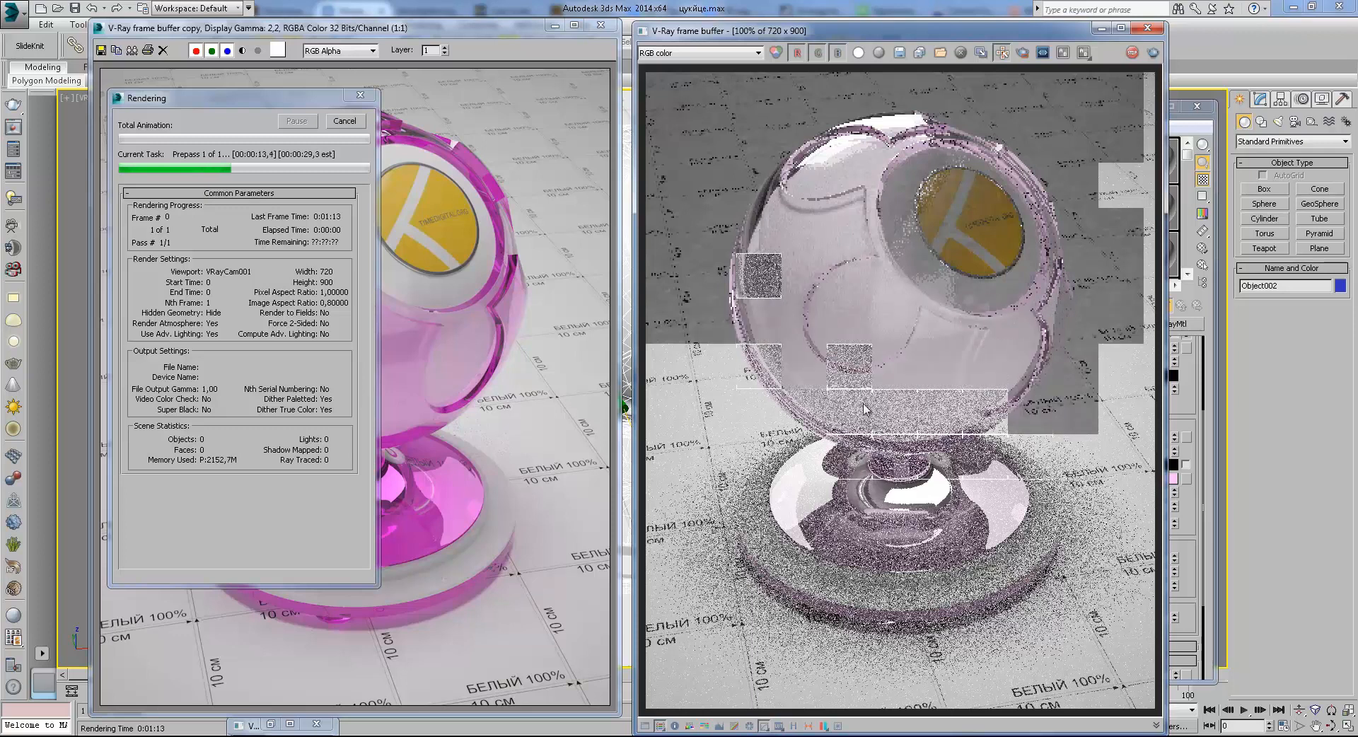
key(Escape)
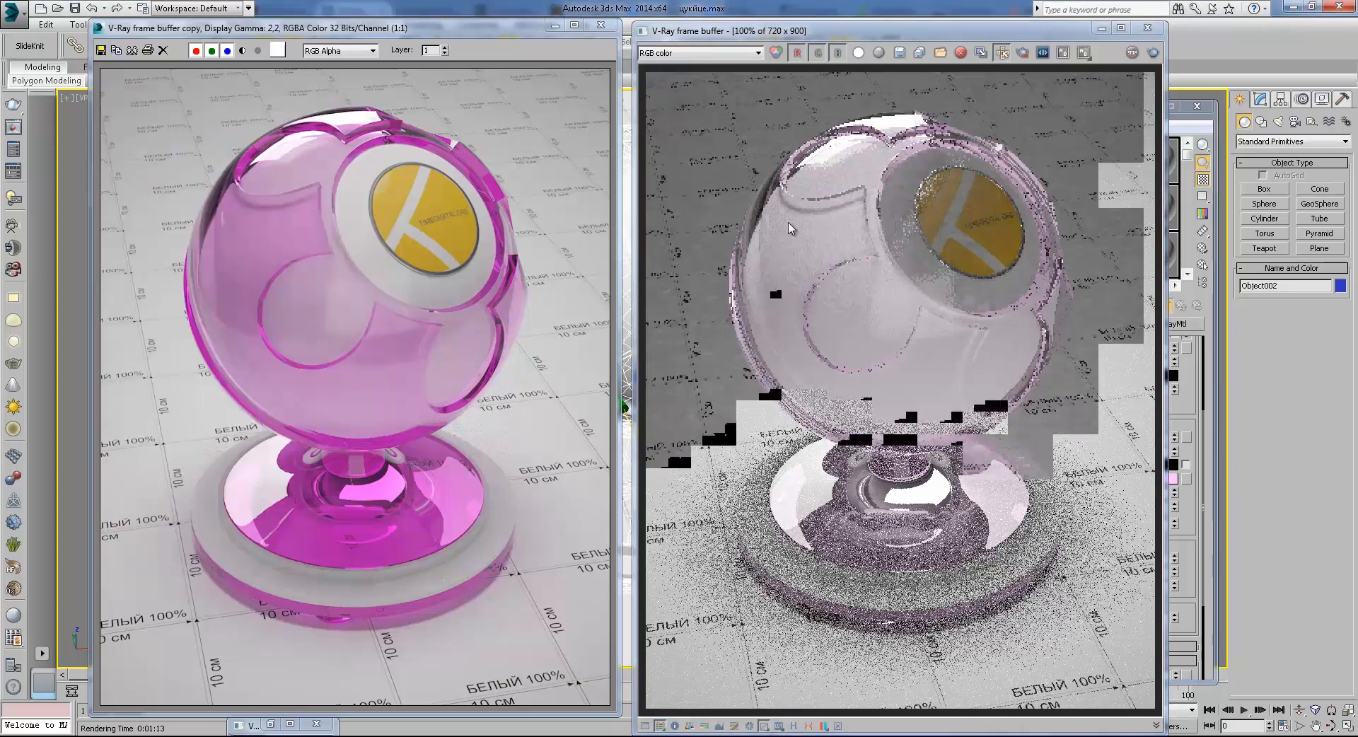
Set the fog bias to 1.0, render the scene, compare it with the duplicated render and close the new render
drag(1005, 37, 974, 33)
double_click(1155, 507)
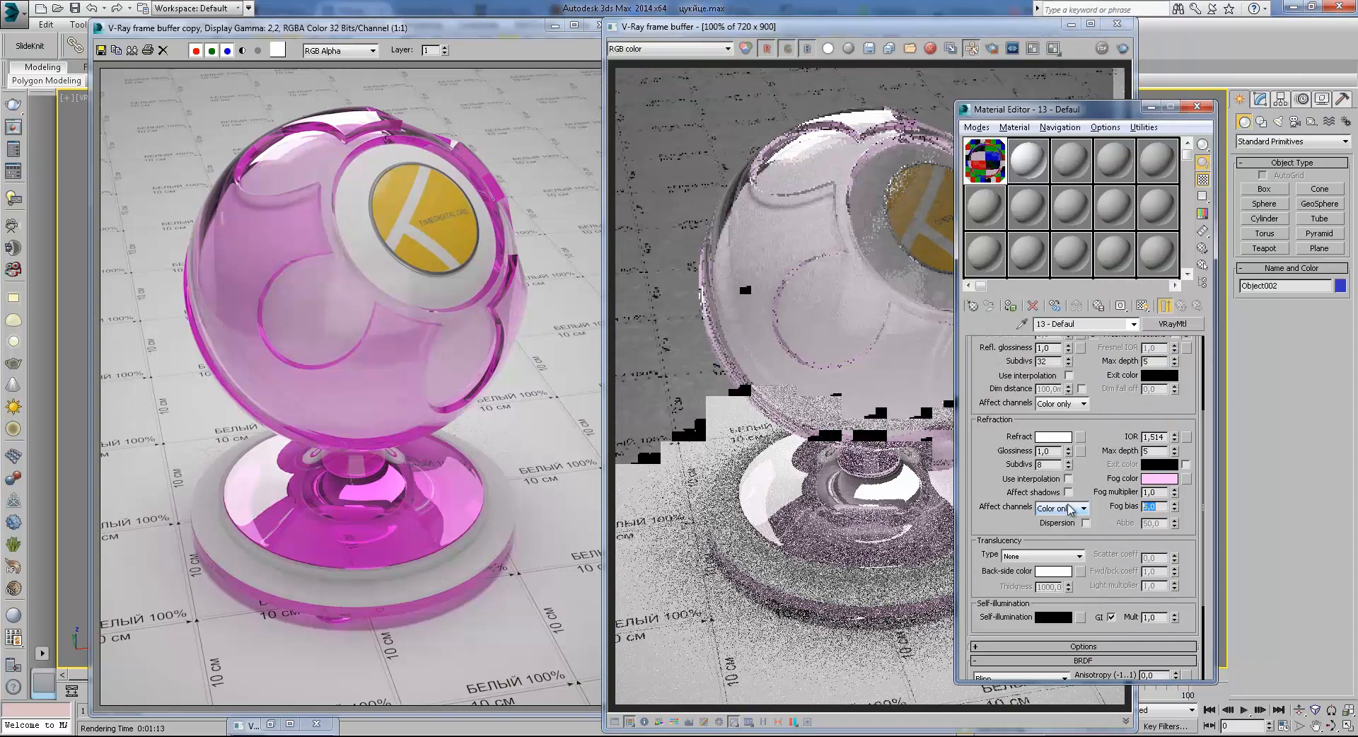
click(1122, 48)
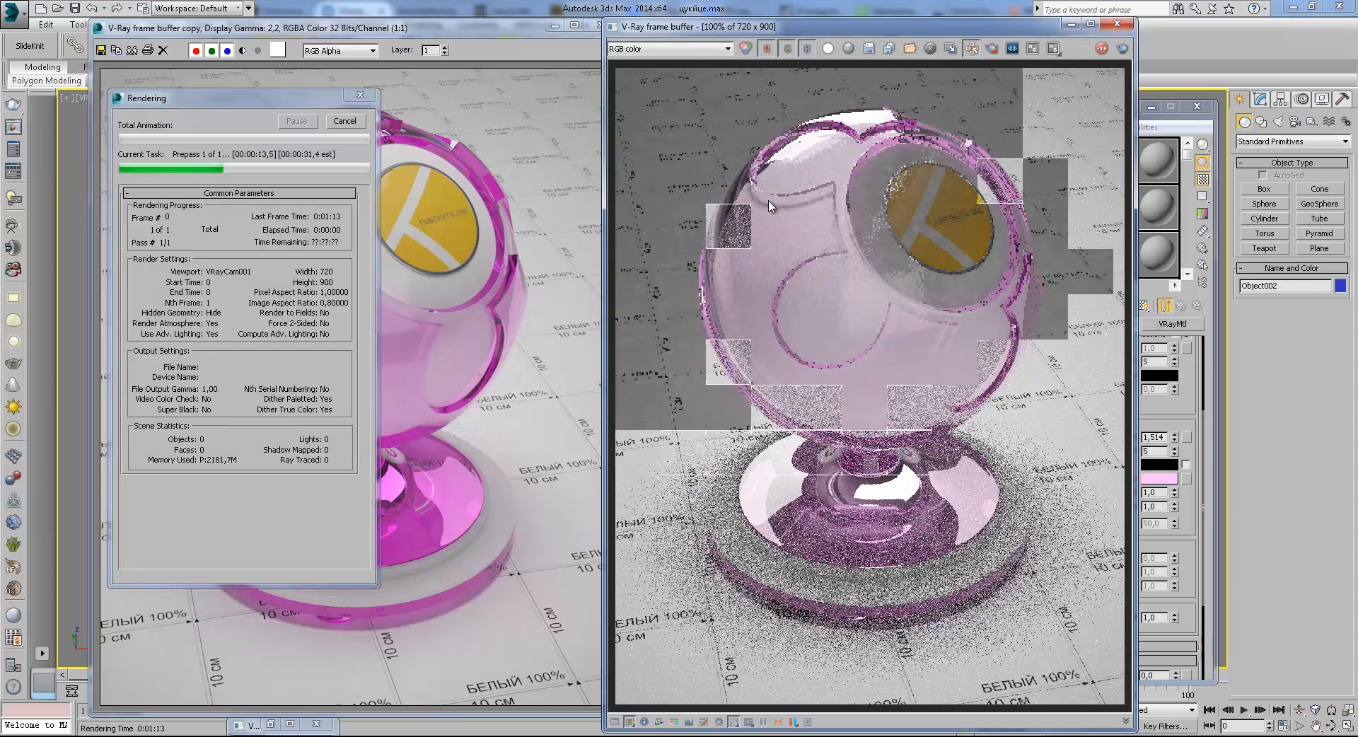
mouse_move(825, 40)
mouse_down()
mouse_move(801, 41)
mouse_move(858, 52)
mouse_move(848, 43)
mouse_up()
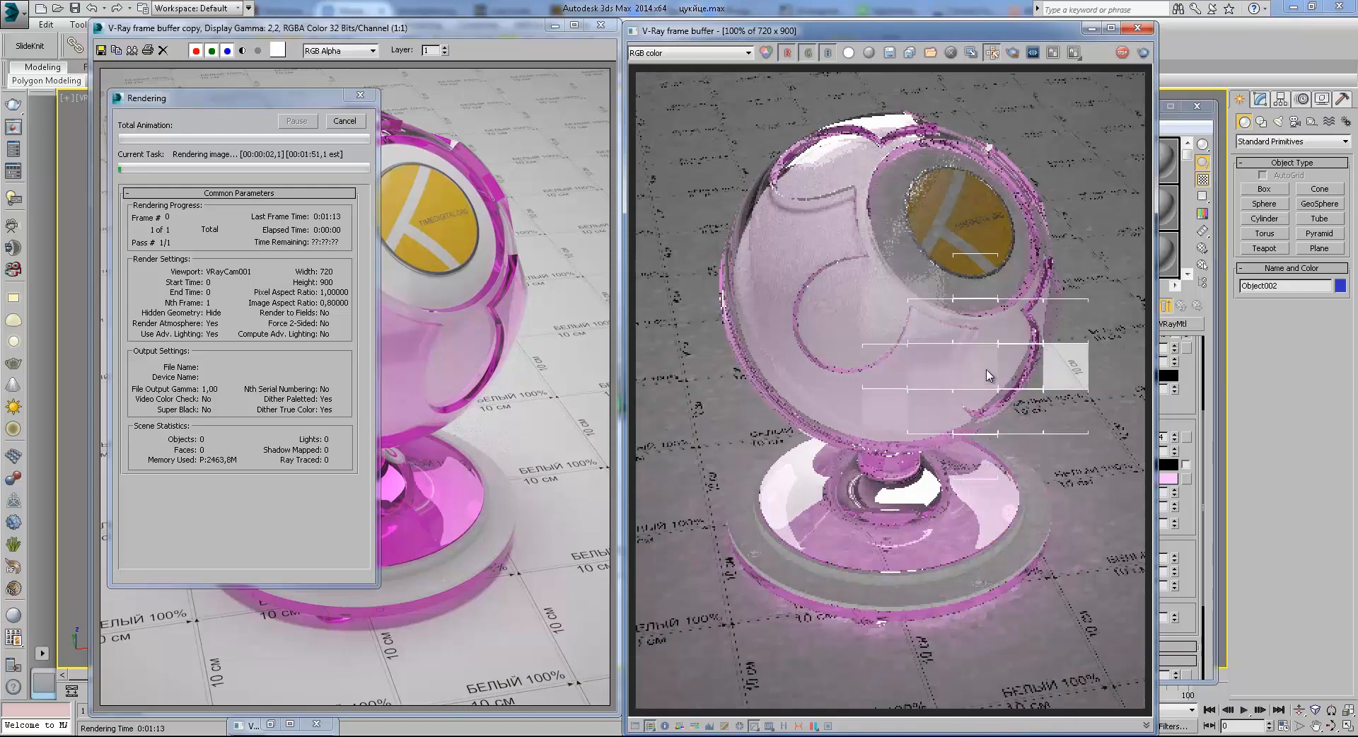
scroll(989, 375, up, 1)
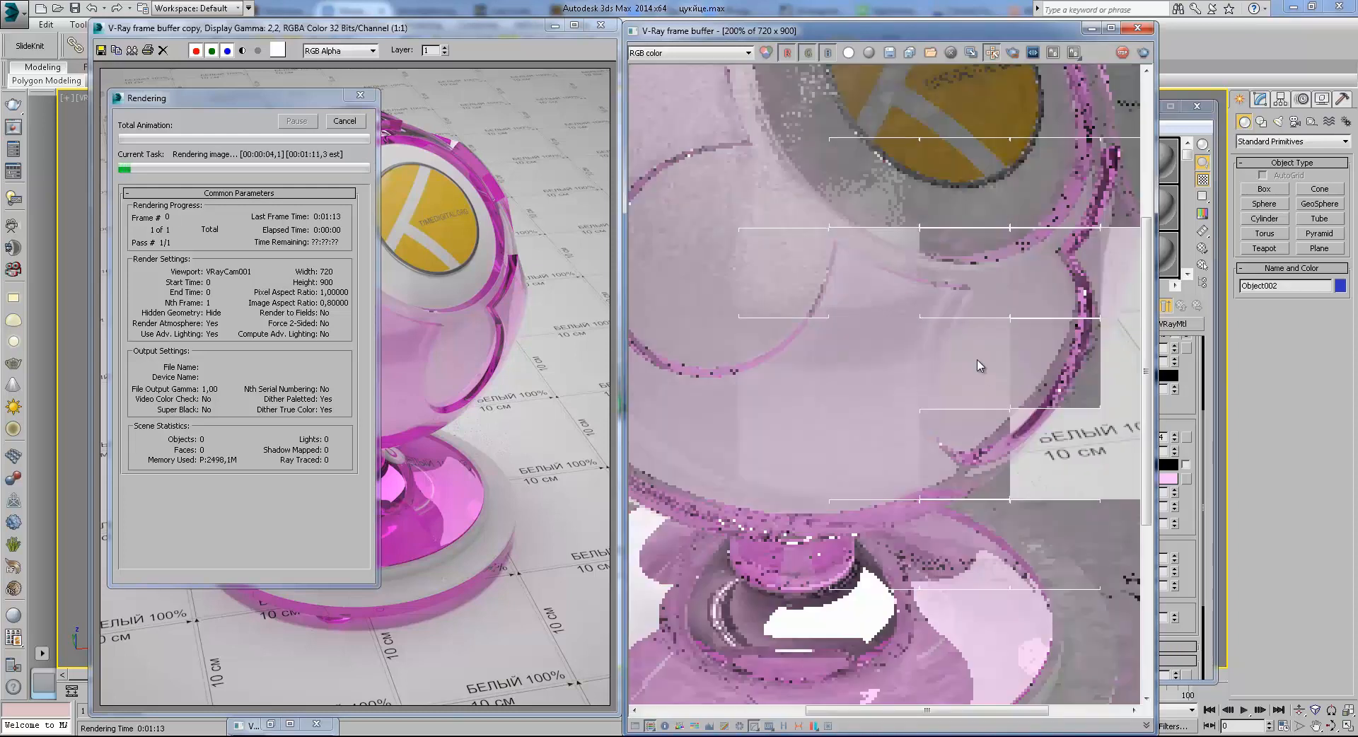
scroll(978, 365, down, 1)
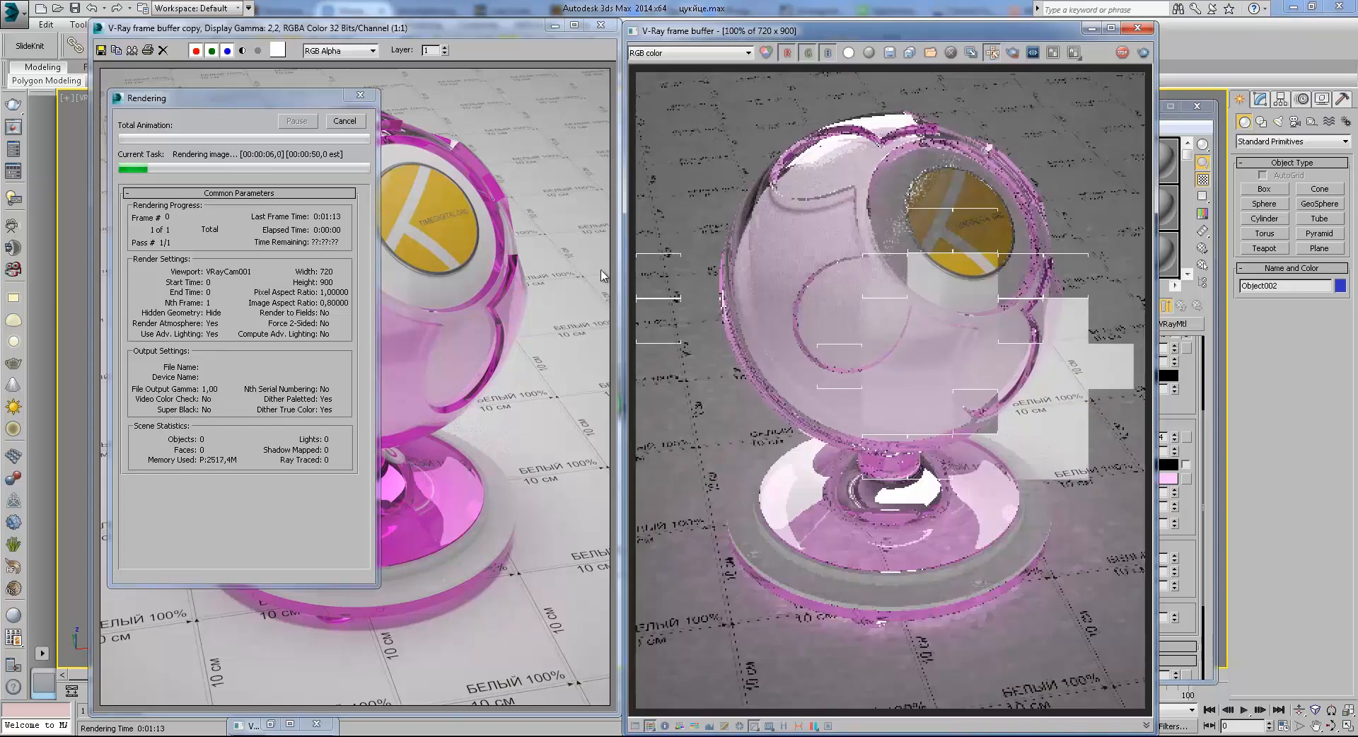
click(472, 107)
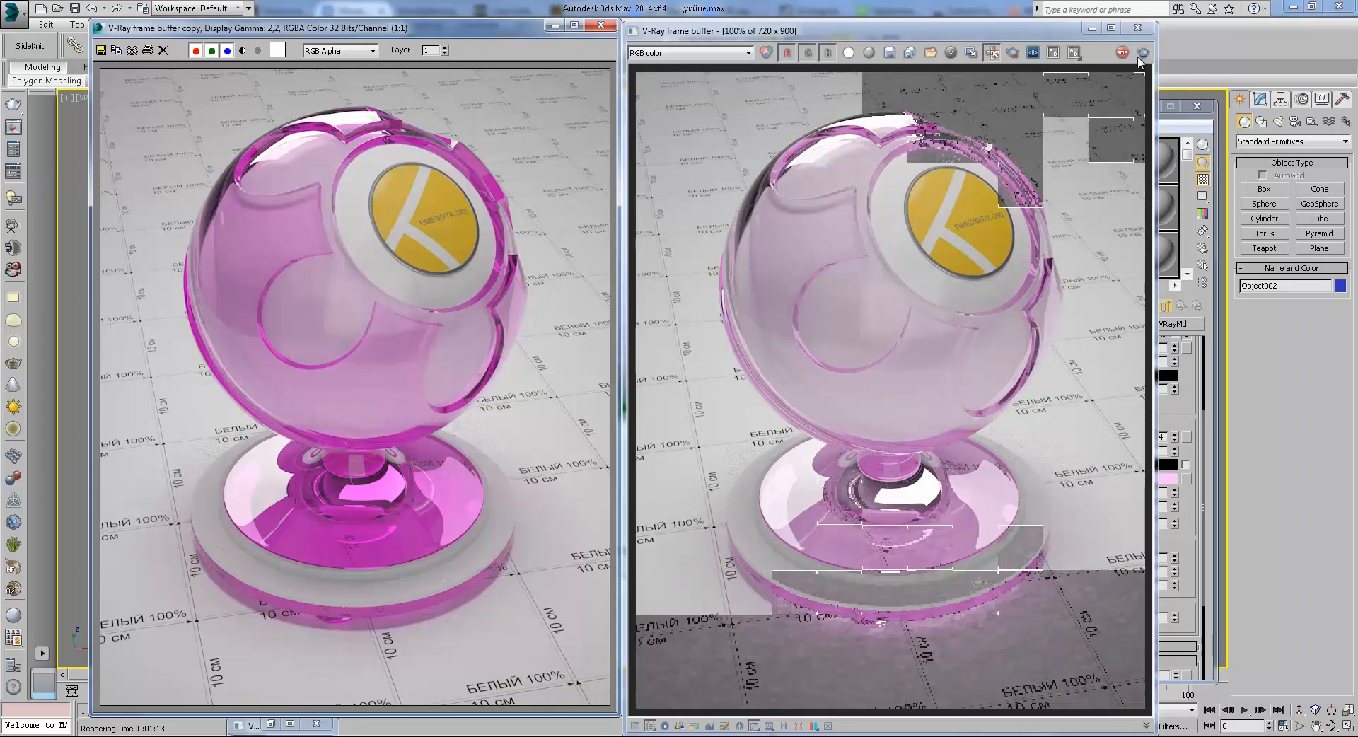
click(1137, 27)
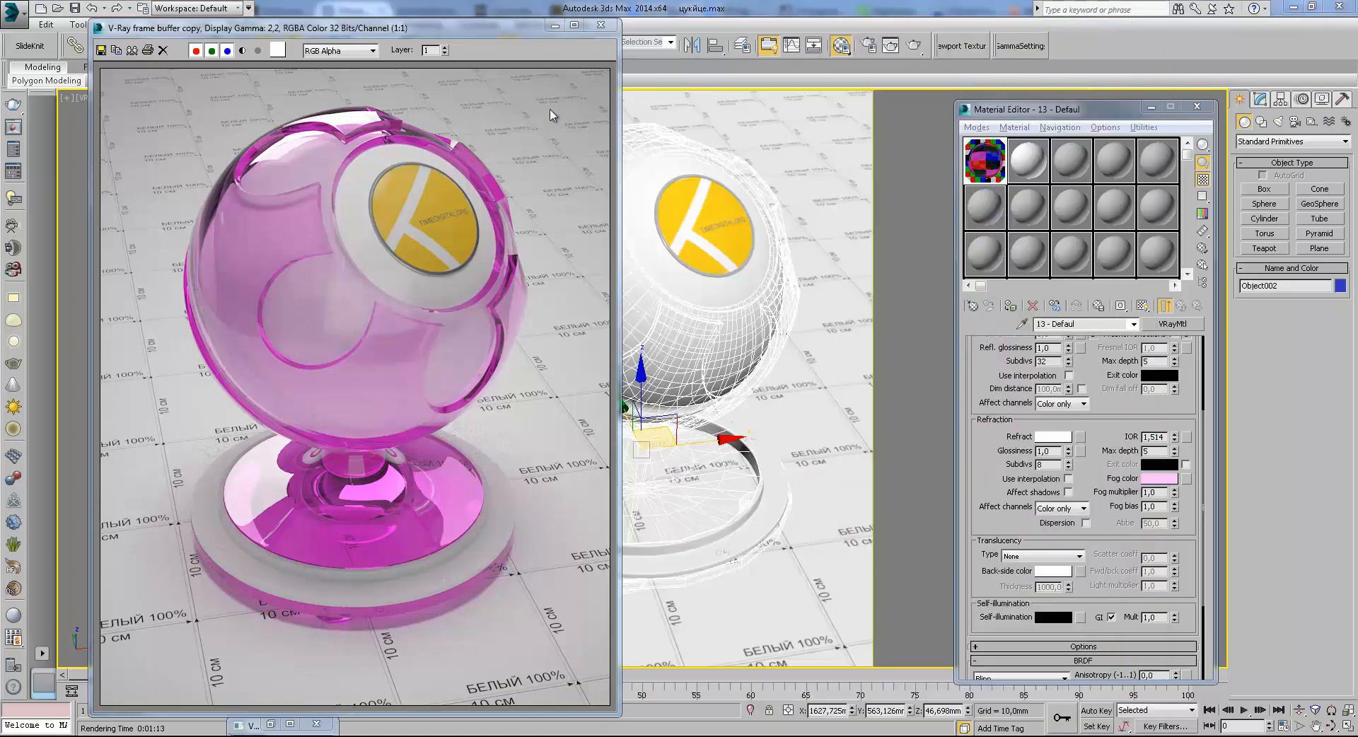
Return the glass material's fog bias to 0, keeping the fog multiplier at 1.0
drag(475, 28, 568, 28)
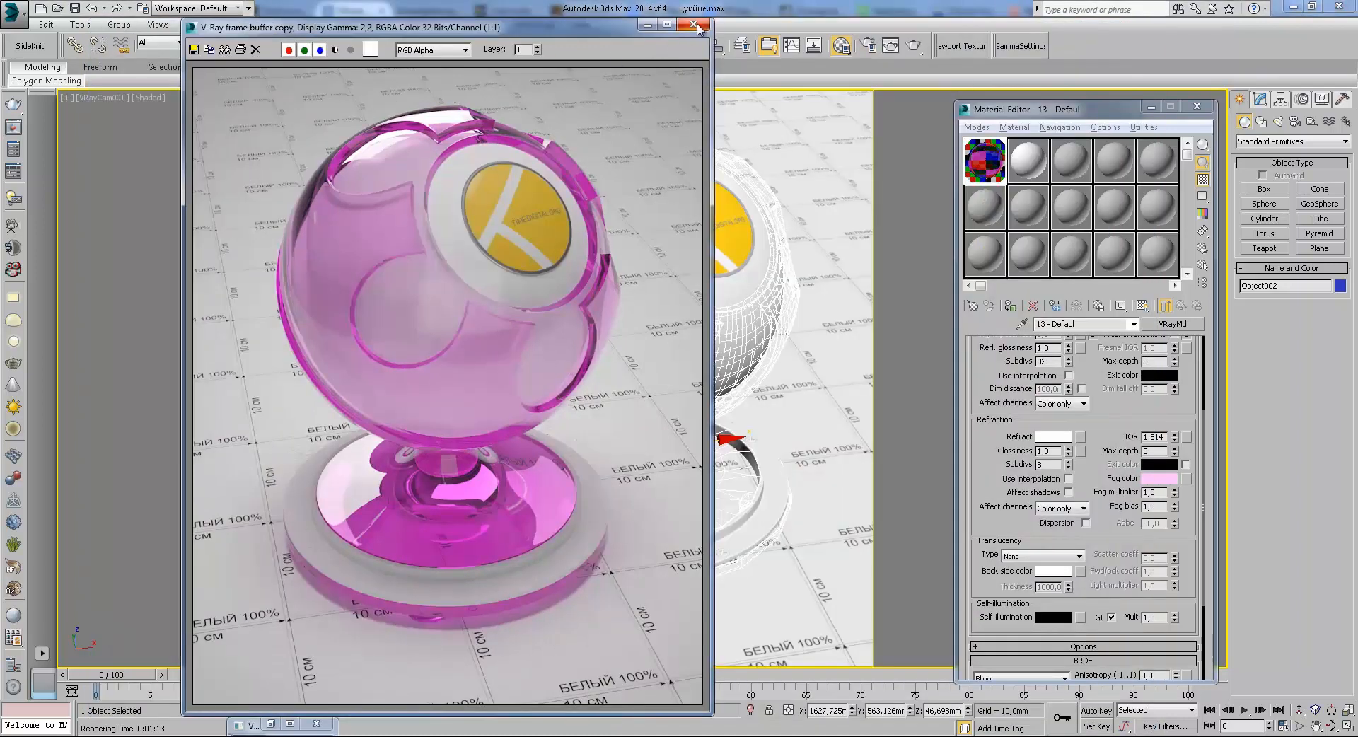
double_click(1154, 491)
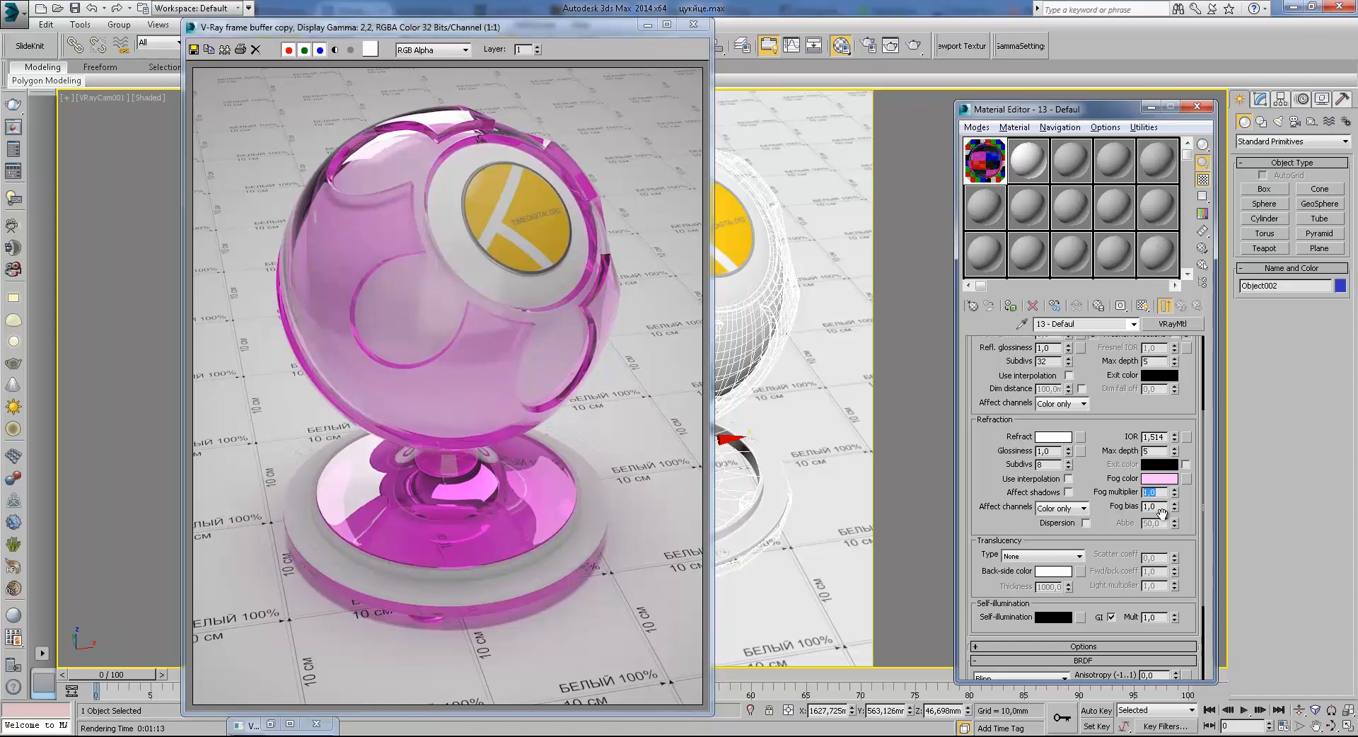
text(0)
key(Return)
Change the glass material's refraction colour to a grey with a value of 70
mouse_move(1110, 516)
mouse_down()
mouse_move(1110, 460)
mouse_move(1116, 510)
mouse_up()
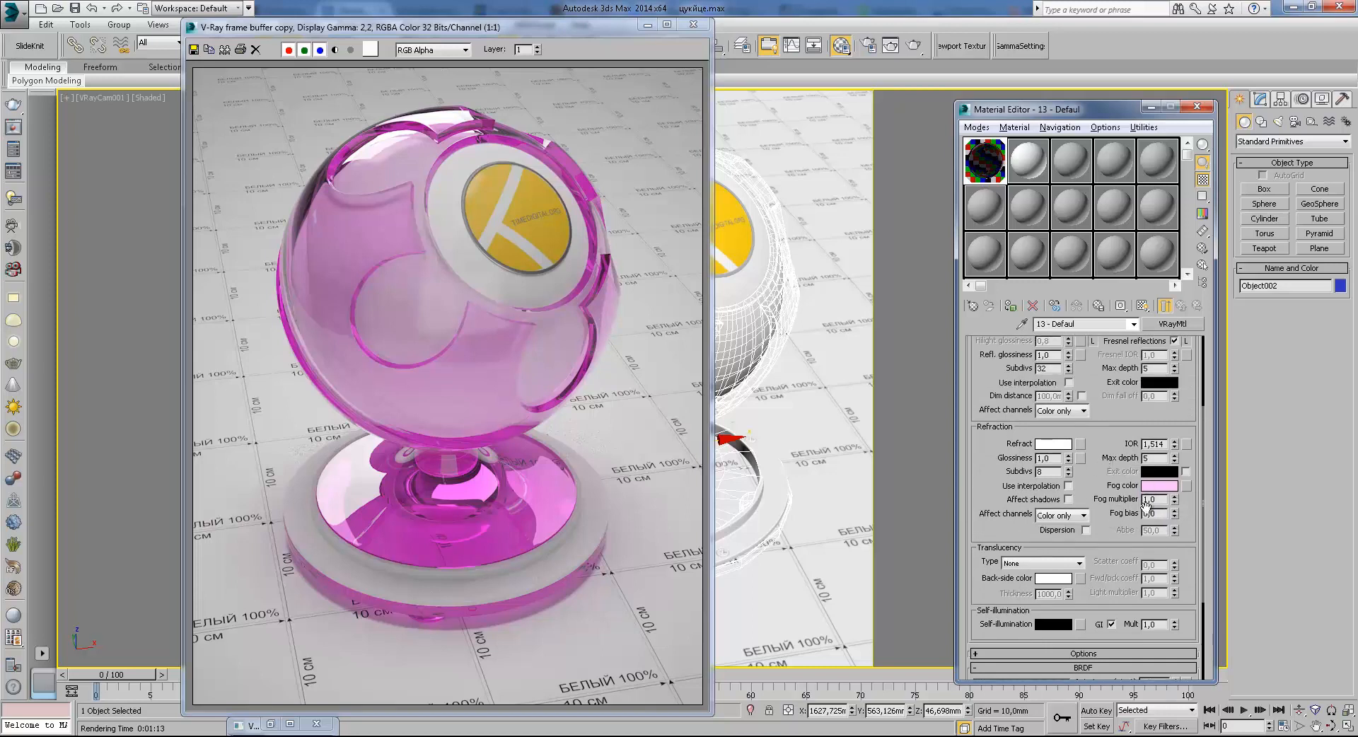
drag(1105, 383, 1106, 491)
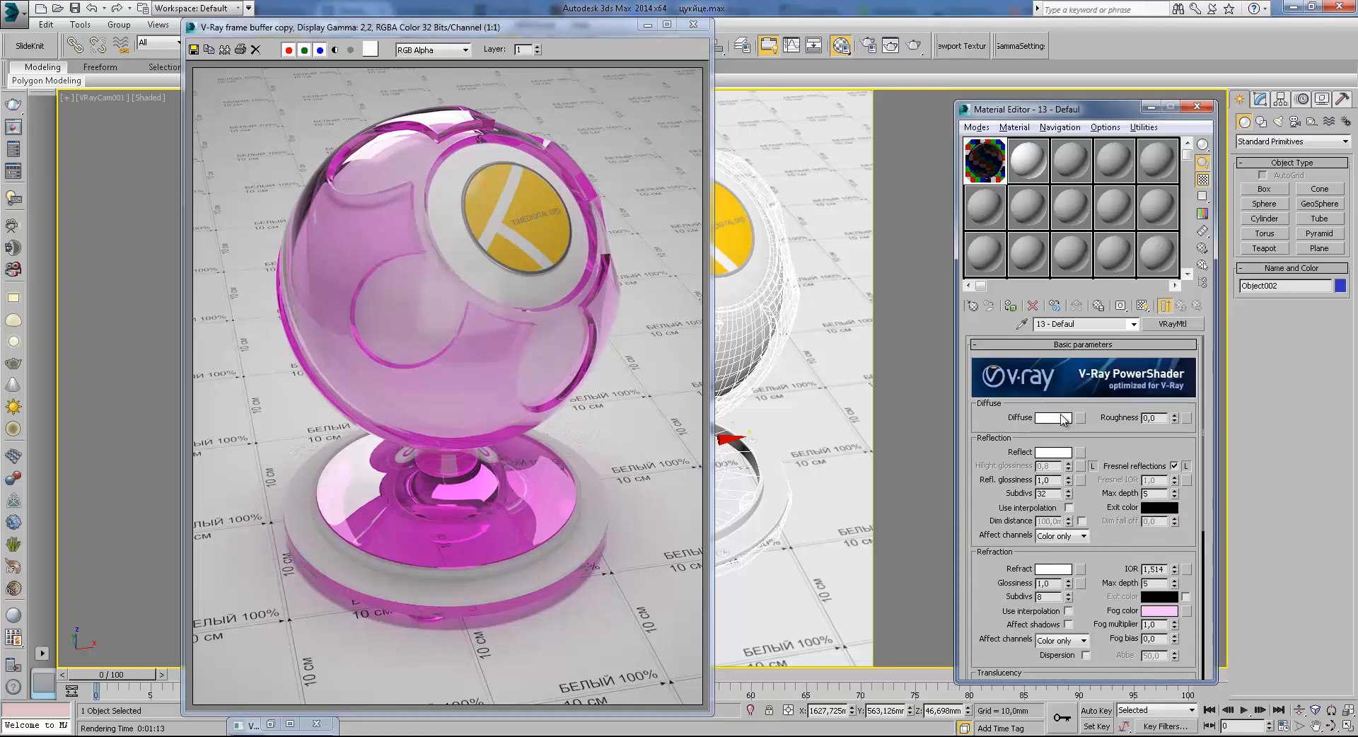
drag(1110, 621, 1089, 484)
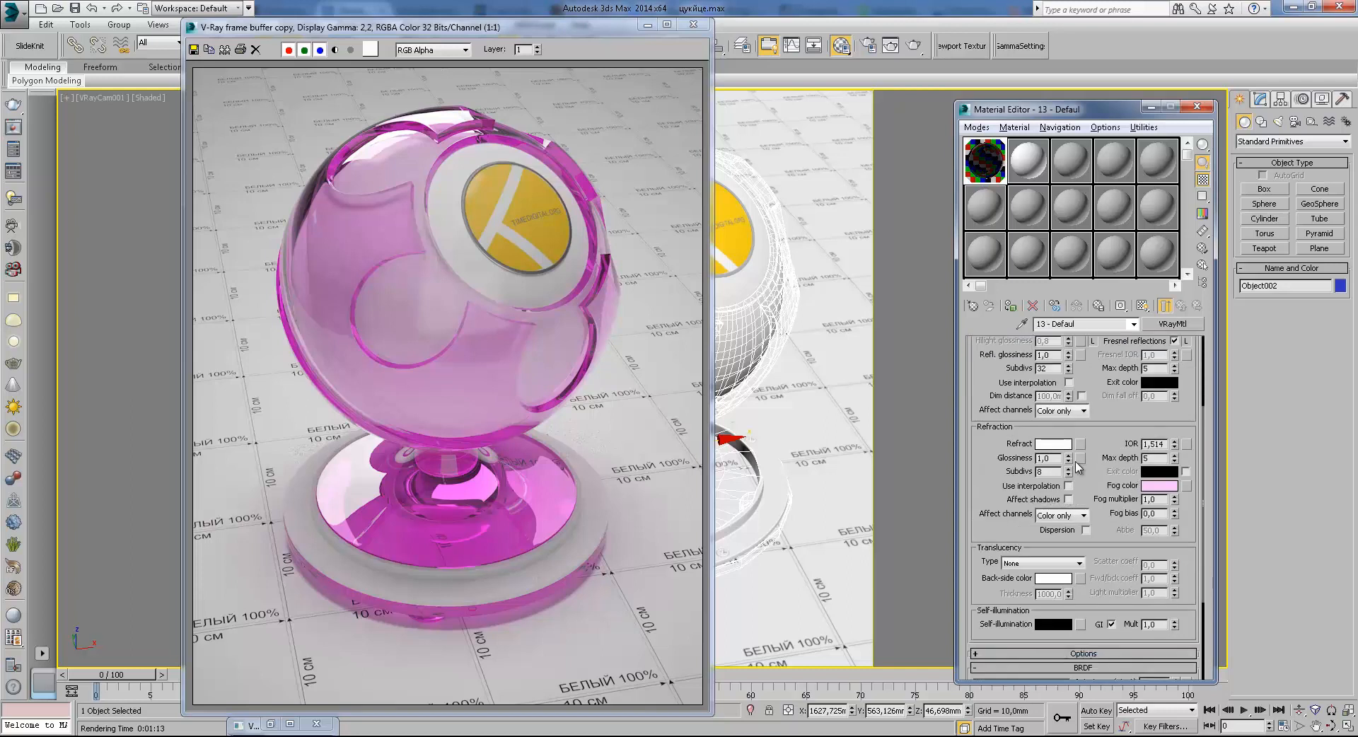
click(1052, 448)
click(404, 128)
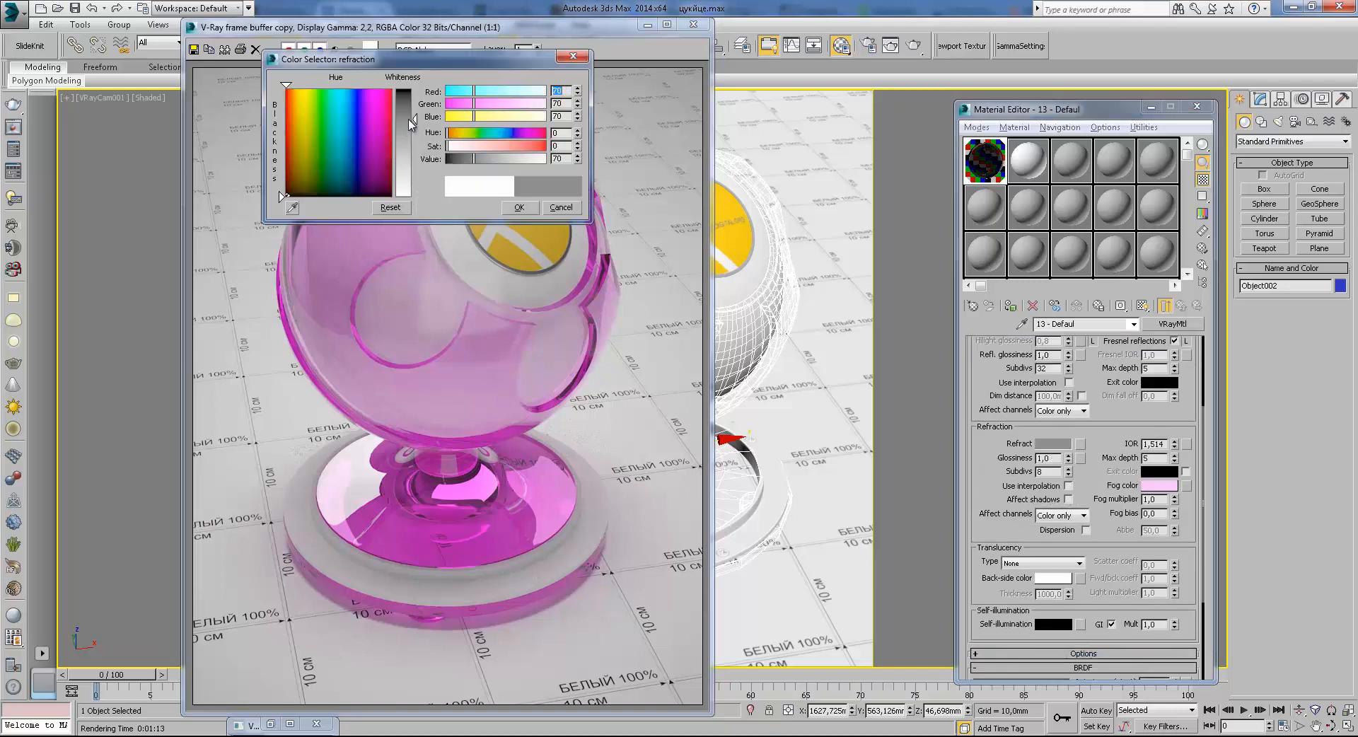
click(522, 206)
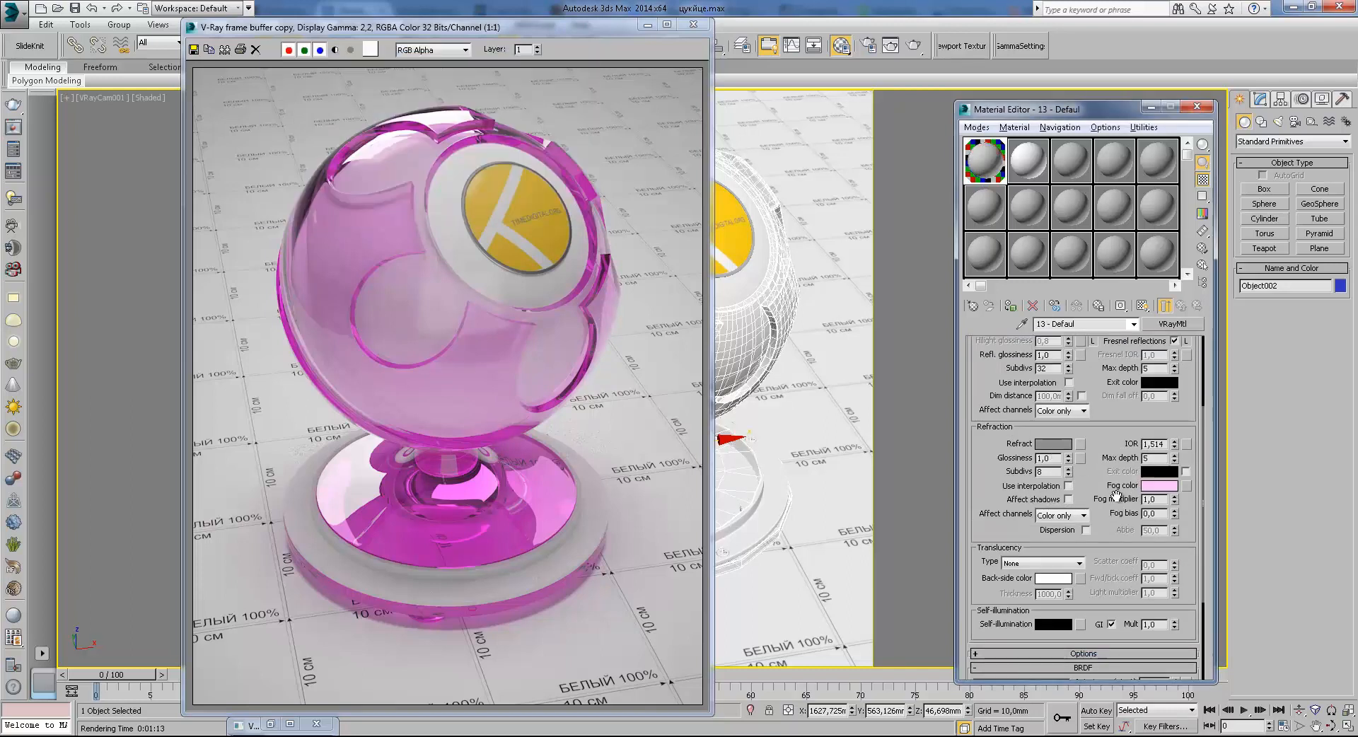
Darken the glass material's grey refraction colour and lower its refraction glossiness to 0.2
click(1061, 446)
click(523, 205)
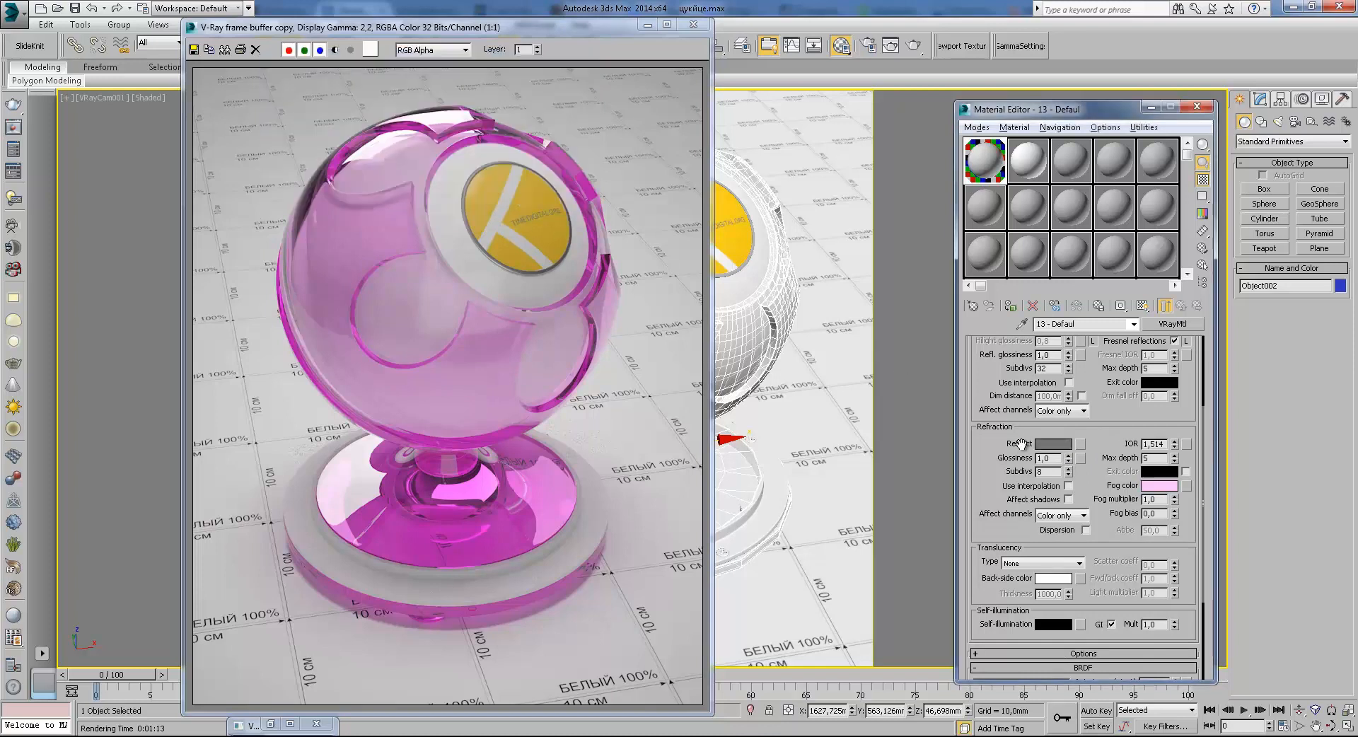
drag(1069, 458, 1070, 486)
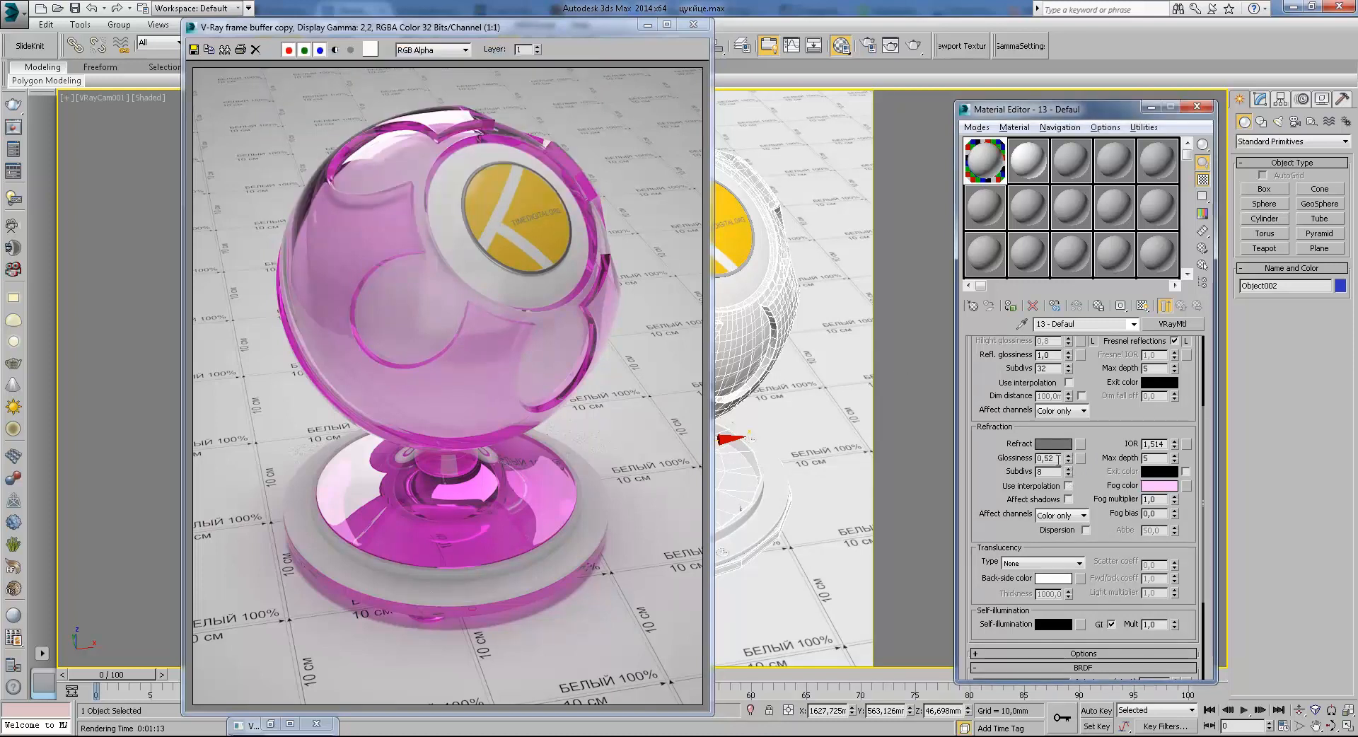
Change the material's fog colour to pure white with red, green and blue at 255
click(1158, 485)
click(404, 194)
click(512, 208)
drag(1095, 368, 1146, 382)
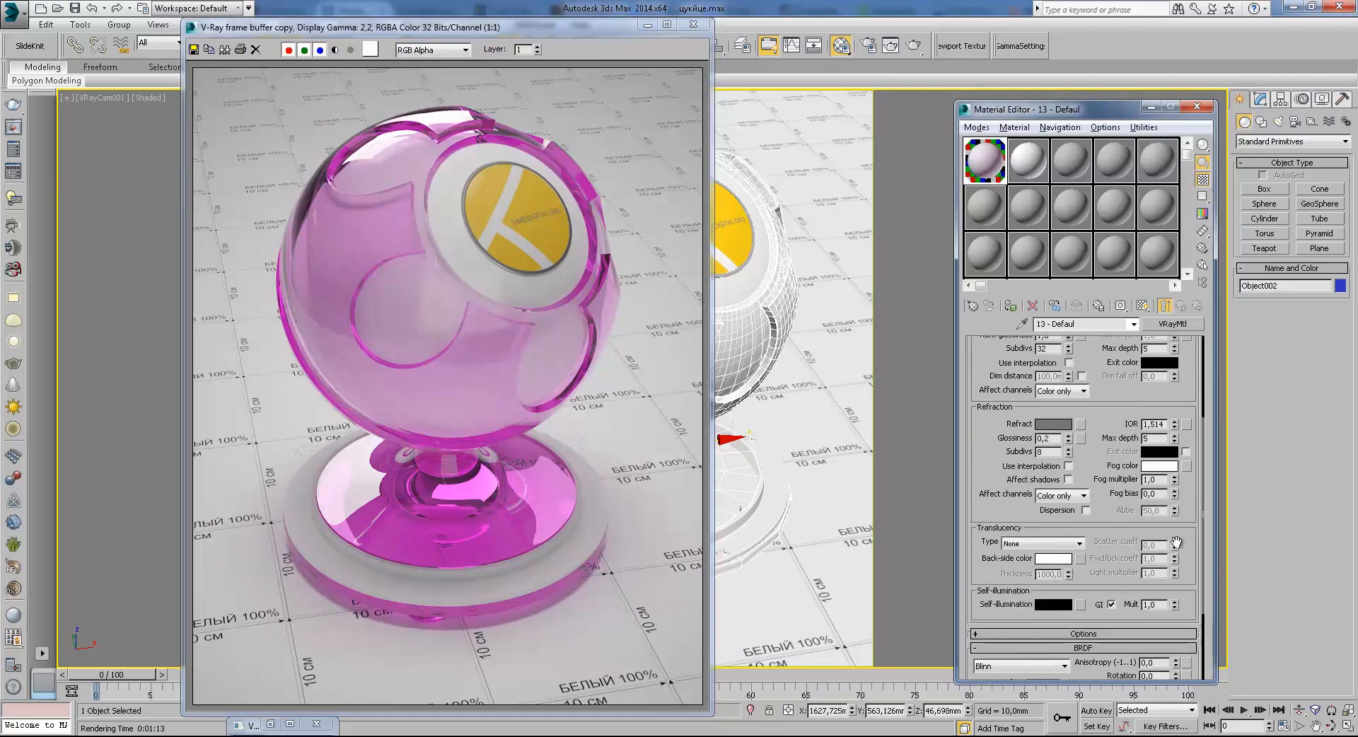
click(1159, 466)
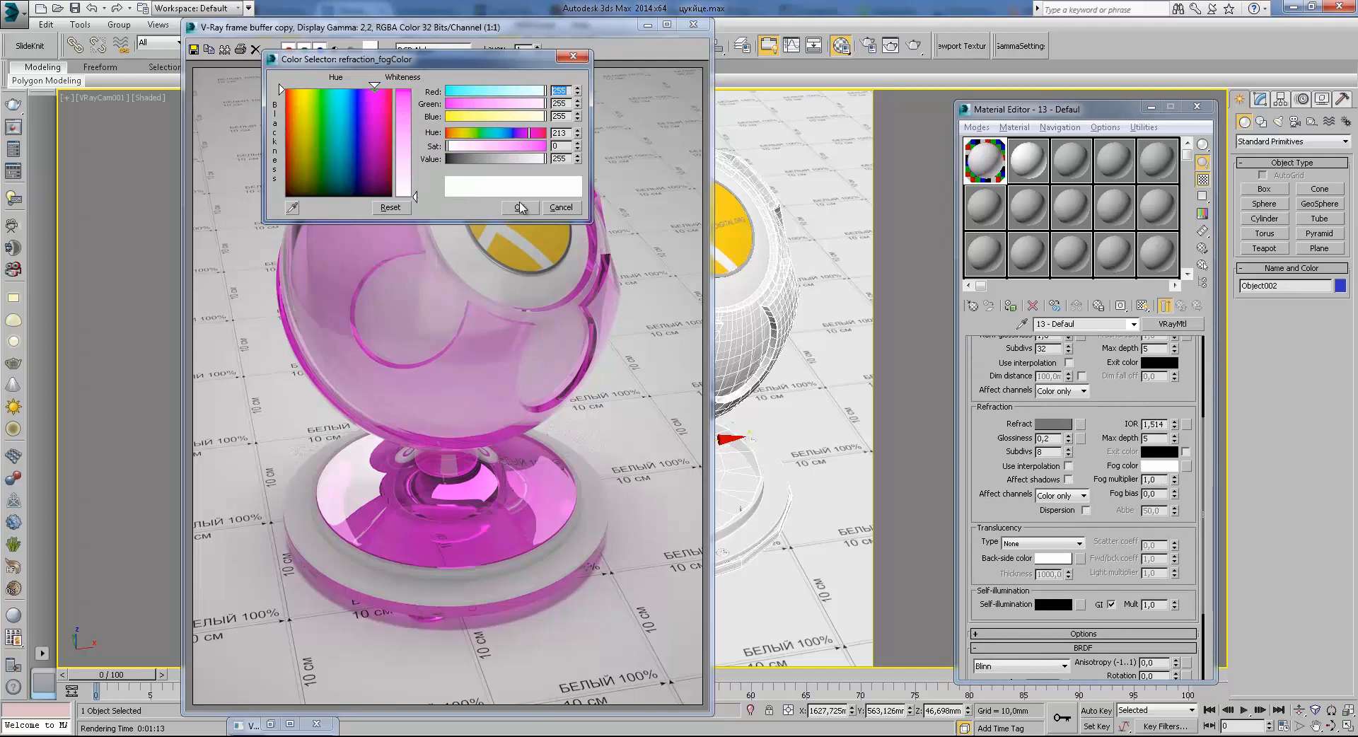
click(520, 208)
Change the material's diffuse colour to a very pale warm cream
scroll(1082, 440, up, 5)
click(1061, 419)
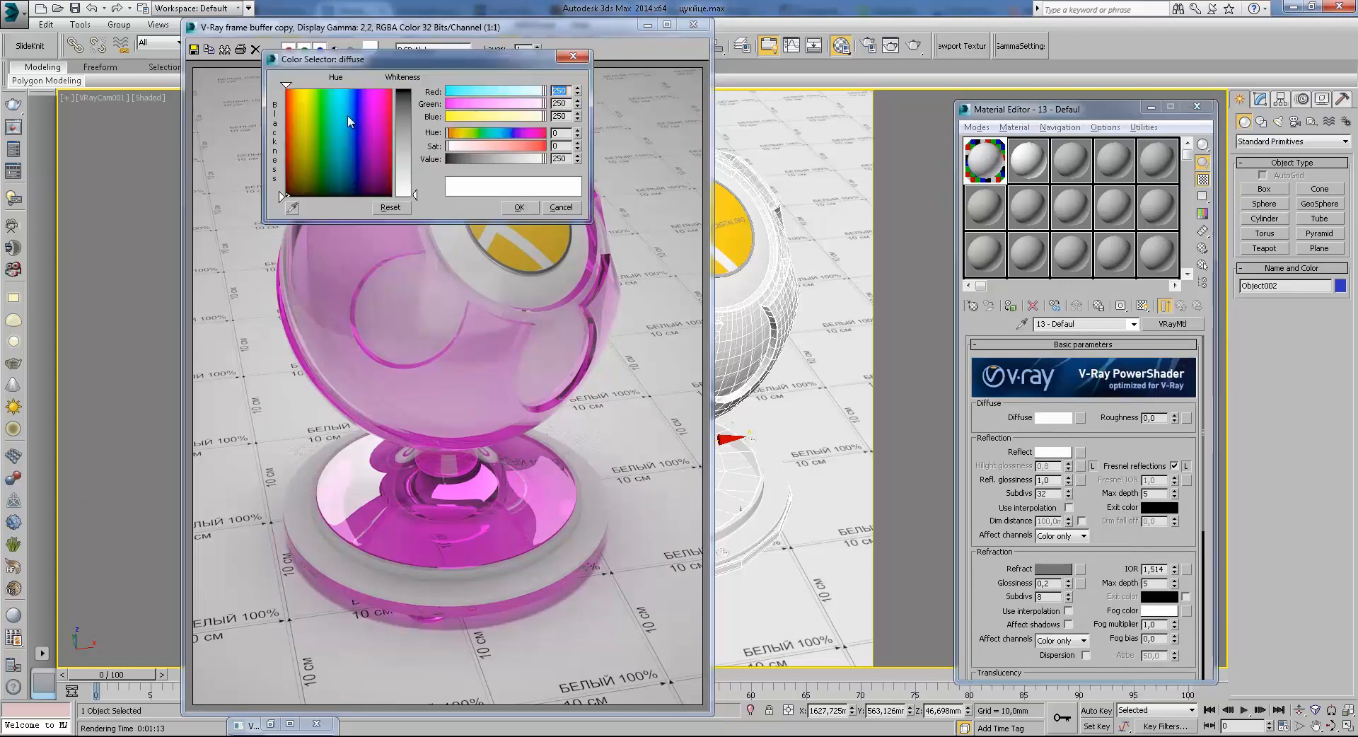
click(295, 89)
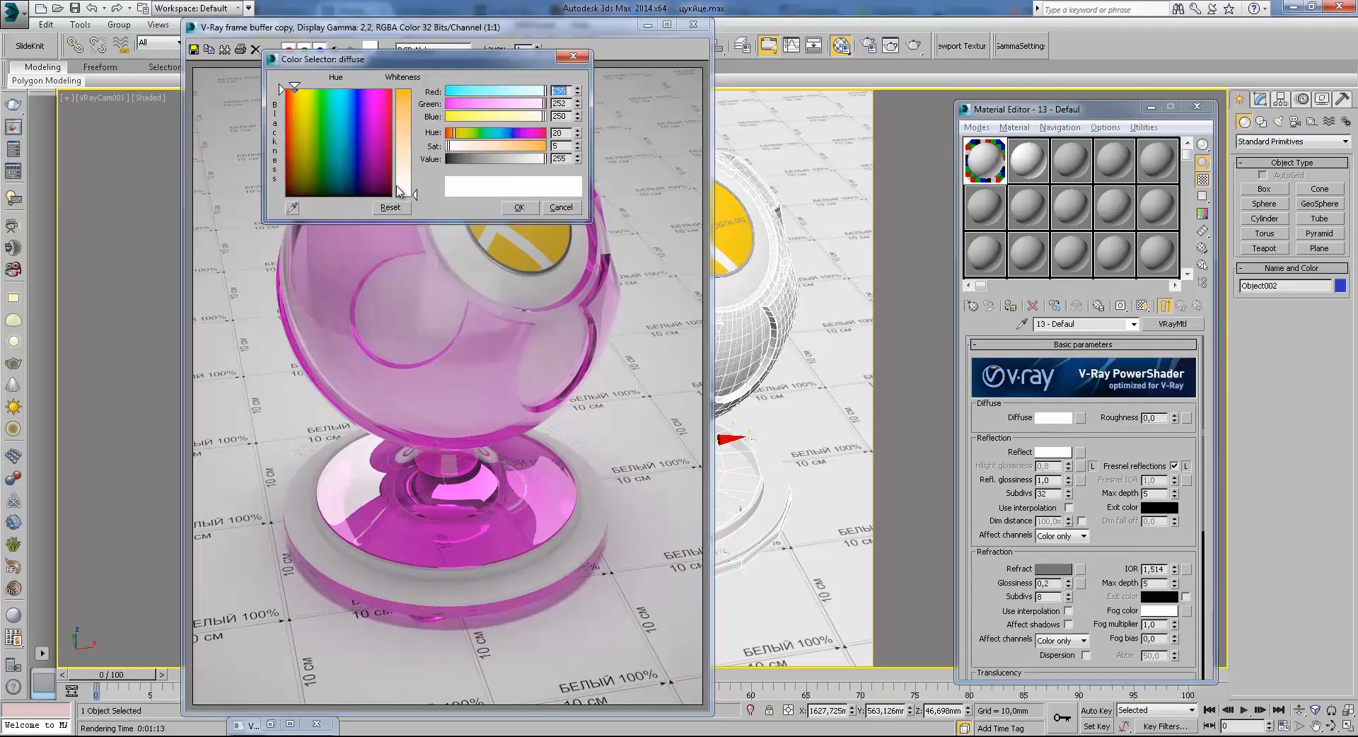
click(518, 208)
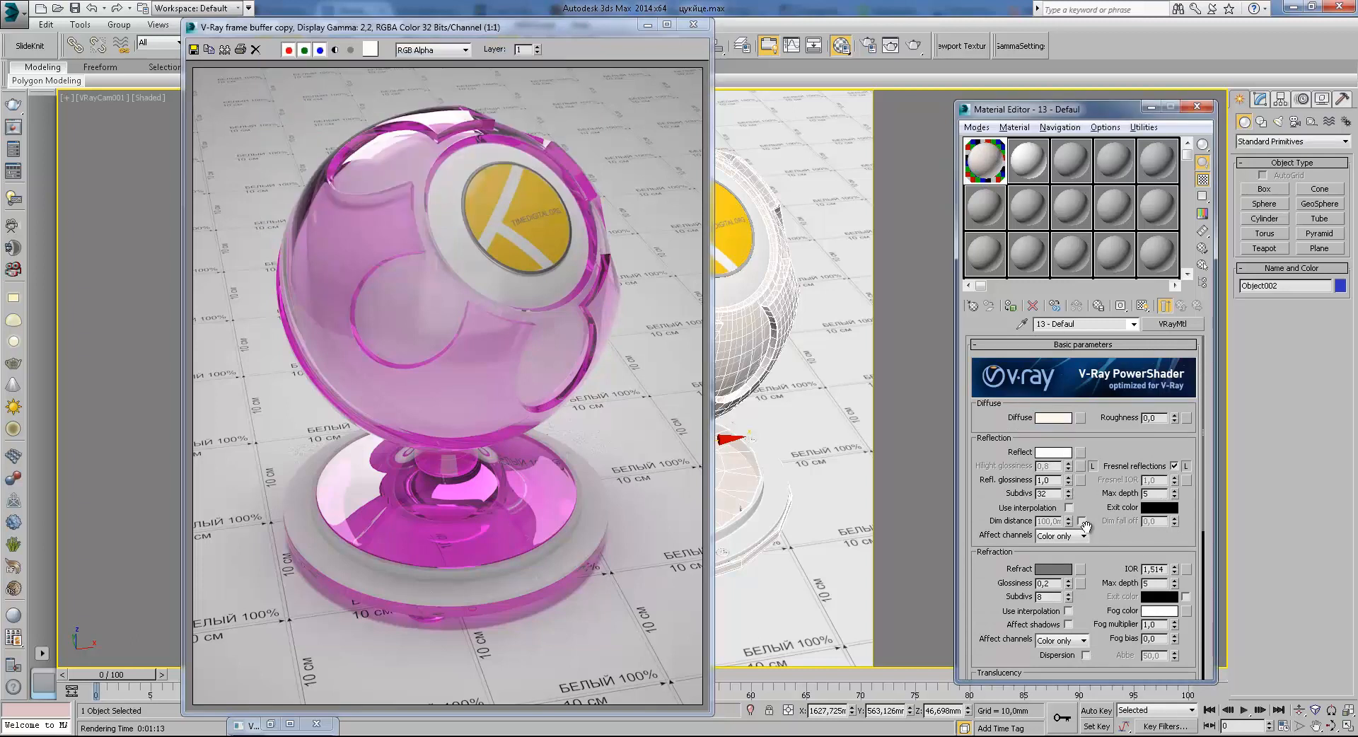
Darken the material's reflection colour and lower its reflection glossiness
click(1067, 454)
click(400, 105)
click(518, 207)
drag(1068, 480, 1068, 501)
Set the material's translucency type to Hard (wax) model and minimise the duplicated render to clear the viewport
drag(1117, 567, 1088, 393)
click(1079, 515)
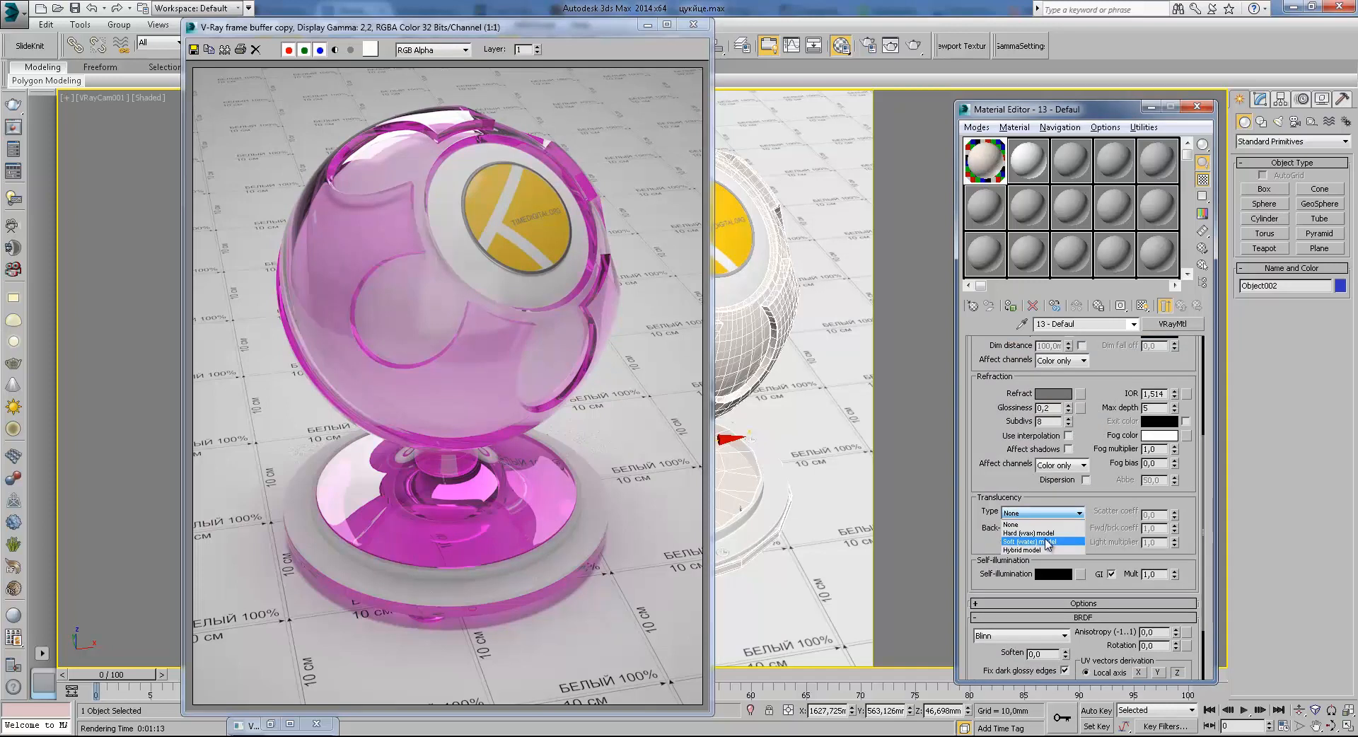
click(1054, 532)
click(648, 25)
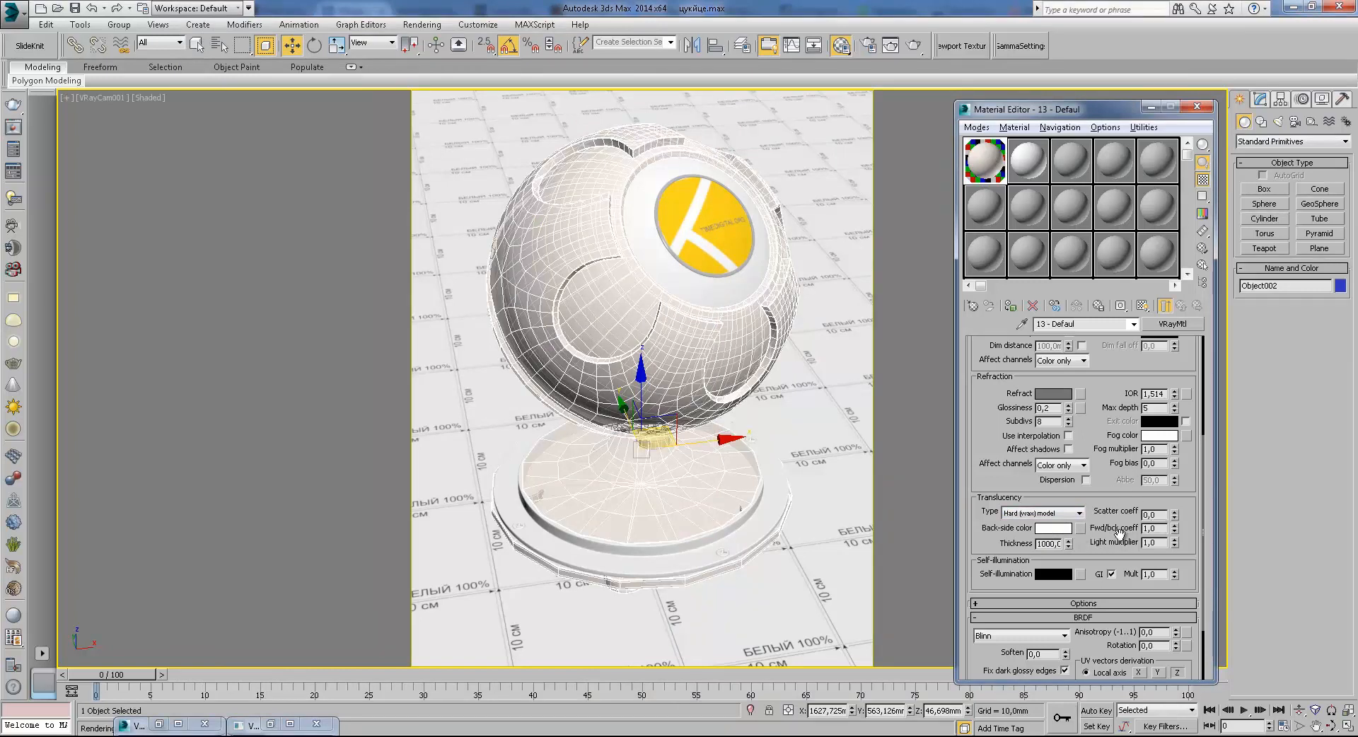
drag(1124, 498, 1096, 412)
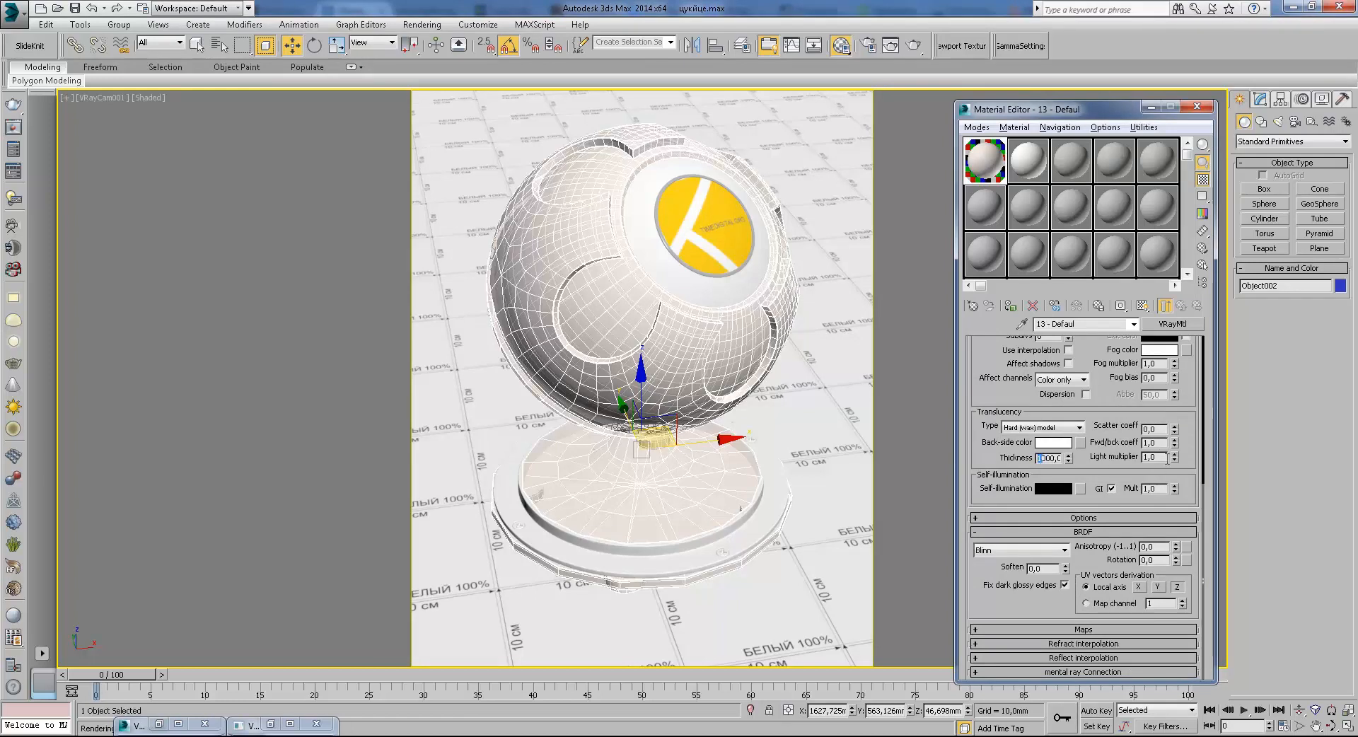
Run a test render of the wax material, inspect the sphere's surface up close, and cancel during the prepass
click(914, 46)
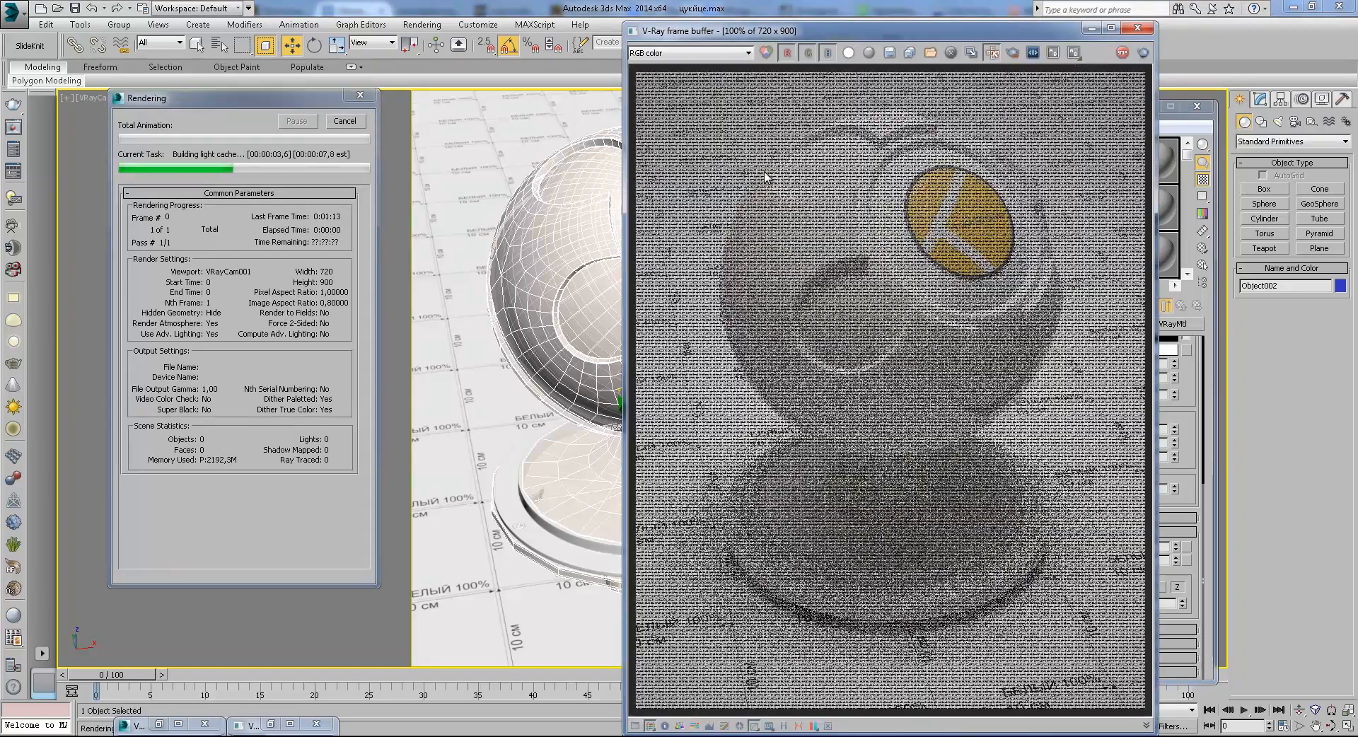
scroll(764, 184, up, 1)
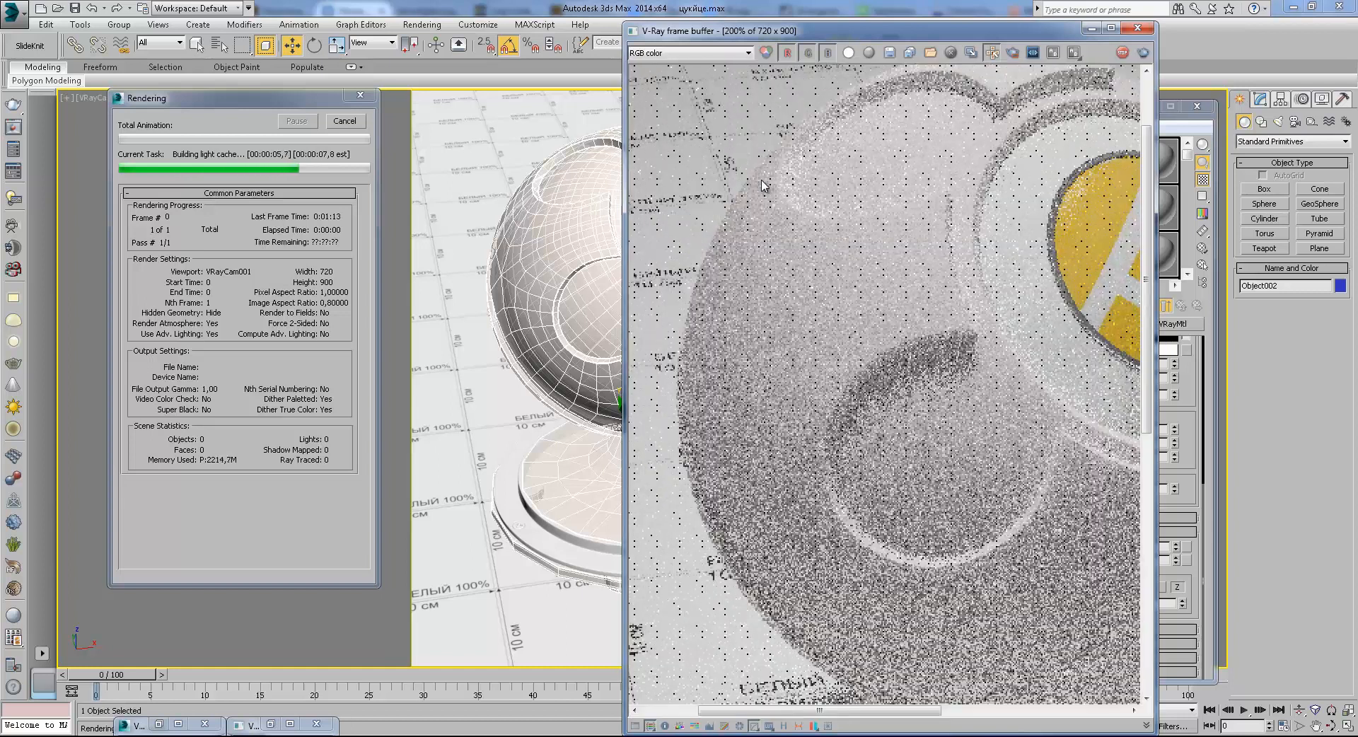
scroll(763, 185, down, 1)
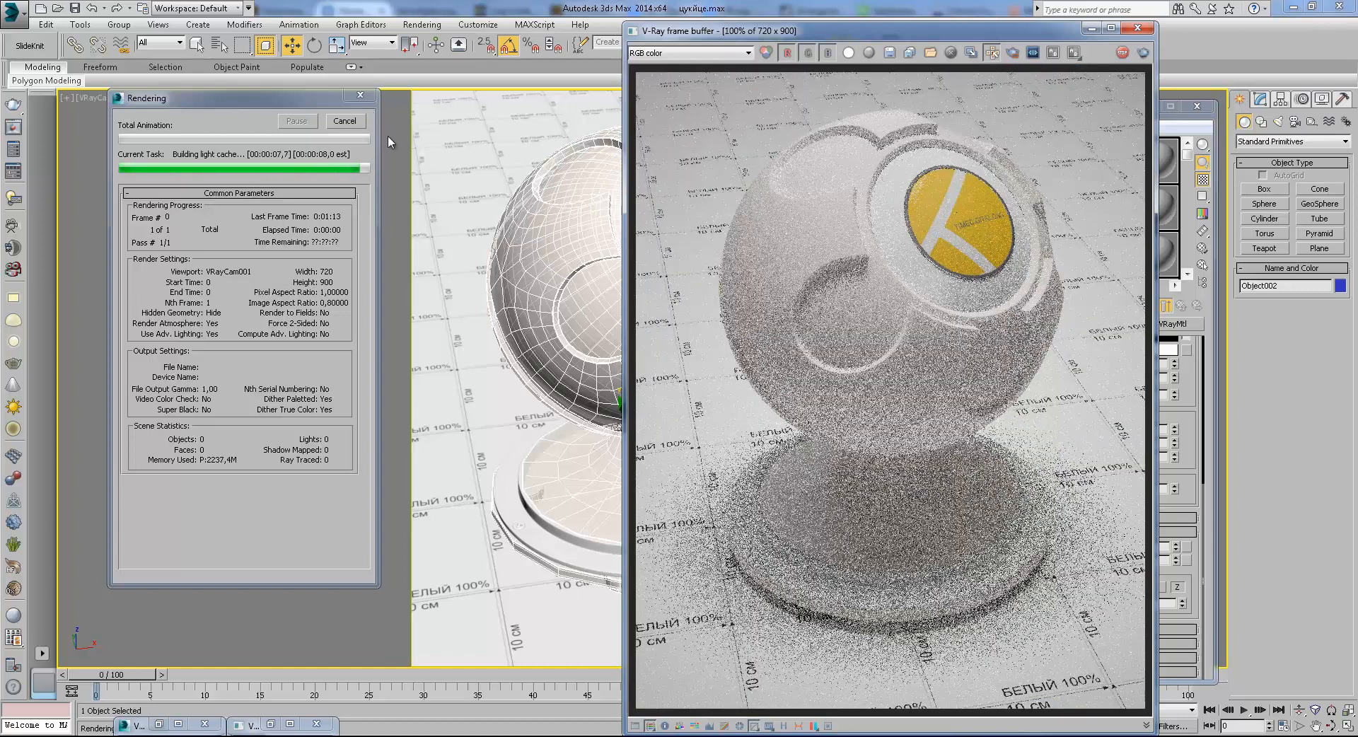
scroll(792, 190, up, 1)
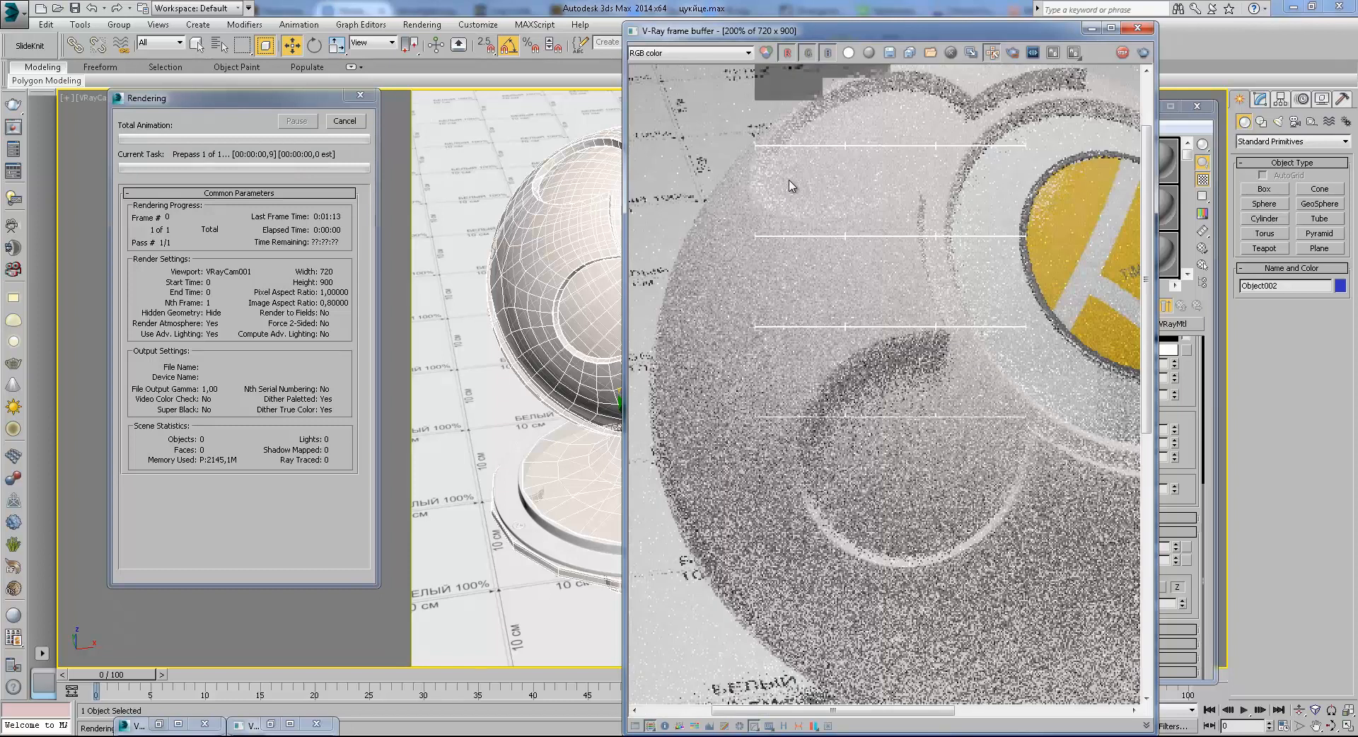
scroll(788, 181, down, 1)
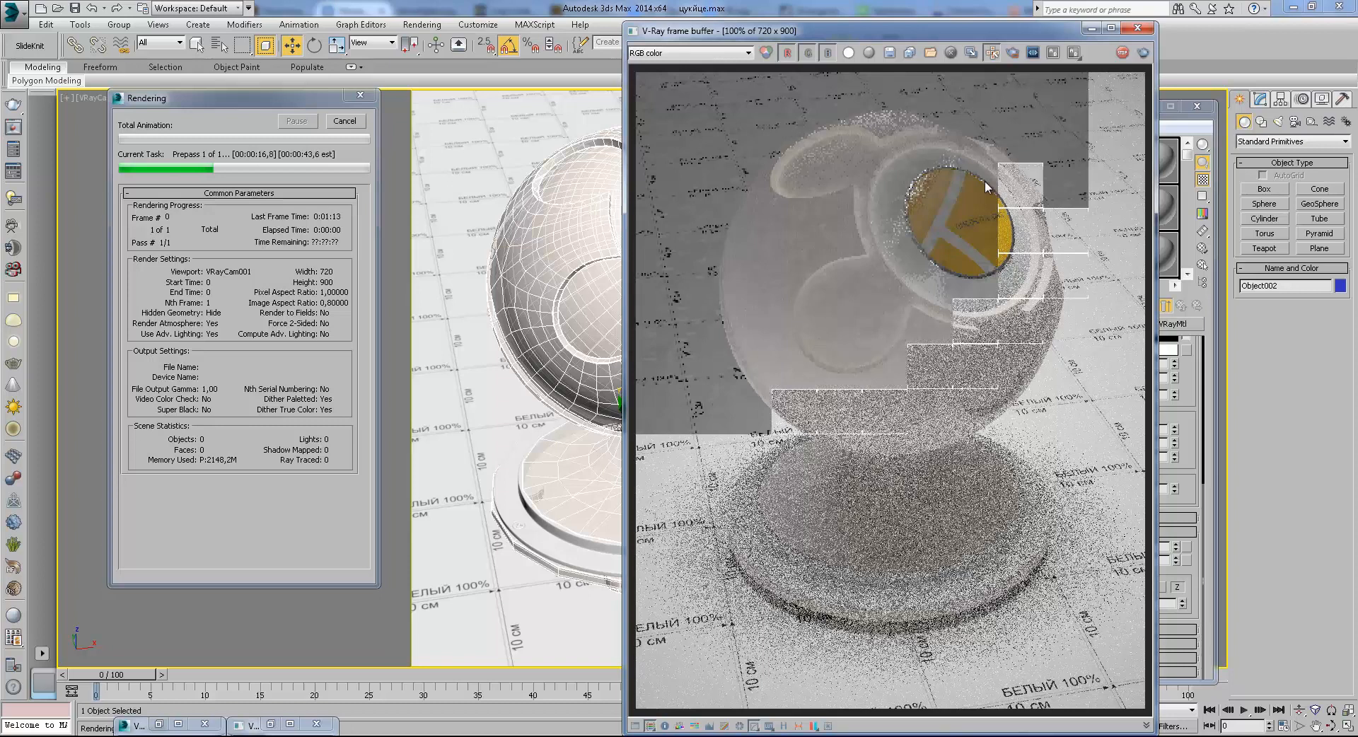
click(344, 121)
click(1093, 30)
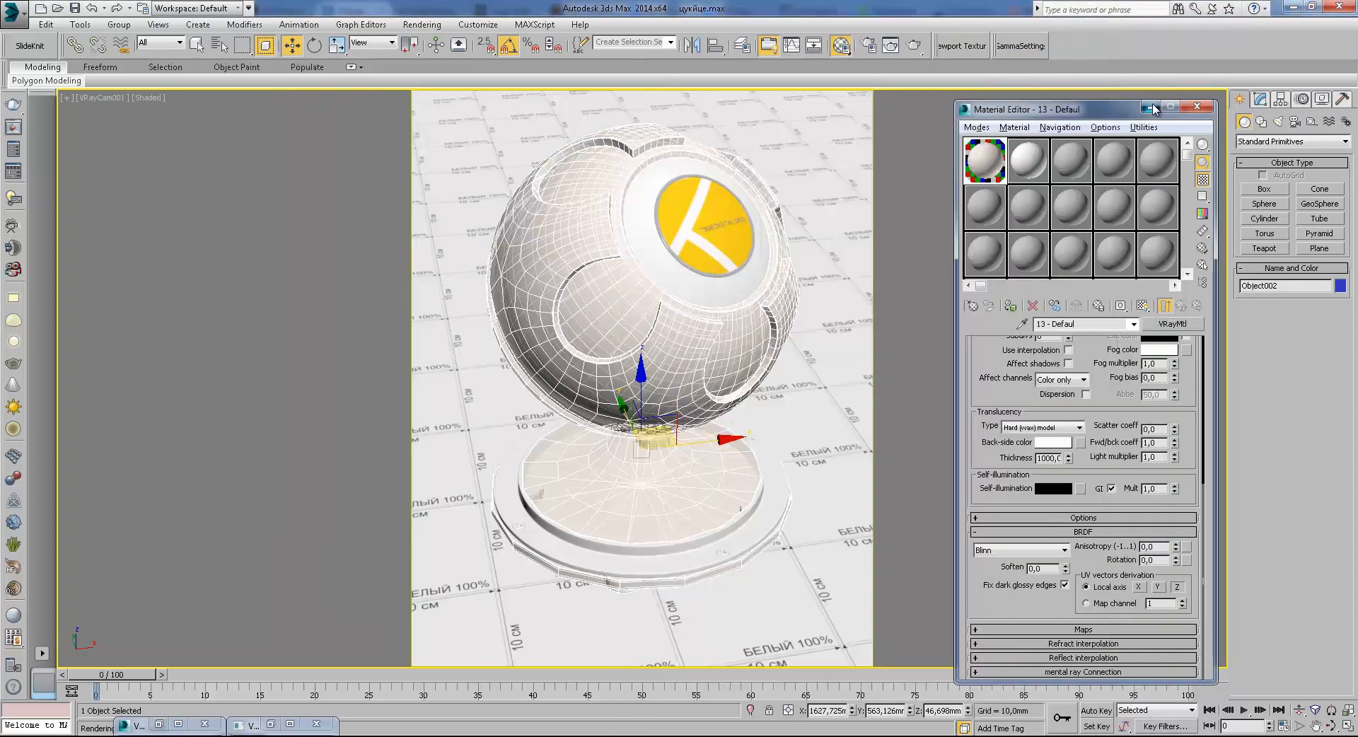
Minimise the Material Editor and hide the model's inner part with the yellow logo
click(1146, 106)
right_click(720, 232)
click(763, 188)
Create a V-Ray sphere light with a radius of about 11.9 mm at the model's centre in the top view
click(1279, 122)
click(1293, 142)
click(1274, 182)
click(1265, 189)
key(t)
middle_drag(710, 335, 743, 290)
scroll(760, 259, down, 7)
key(F3)
scroll(794, 269, up, 2)
middle_drag(850, 279, 719, 297)
scroll(737, 289, up, 3)
scroll(712, 304, up, 12)
drag(748, 297, 772, 270)
click(1305, 305)
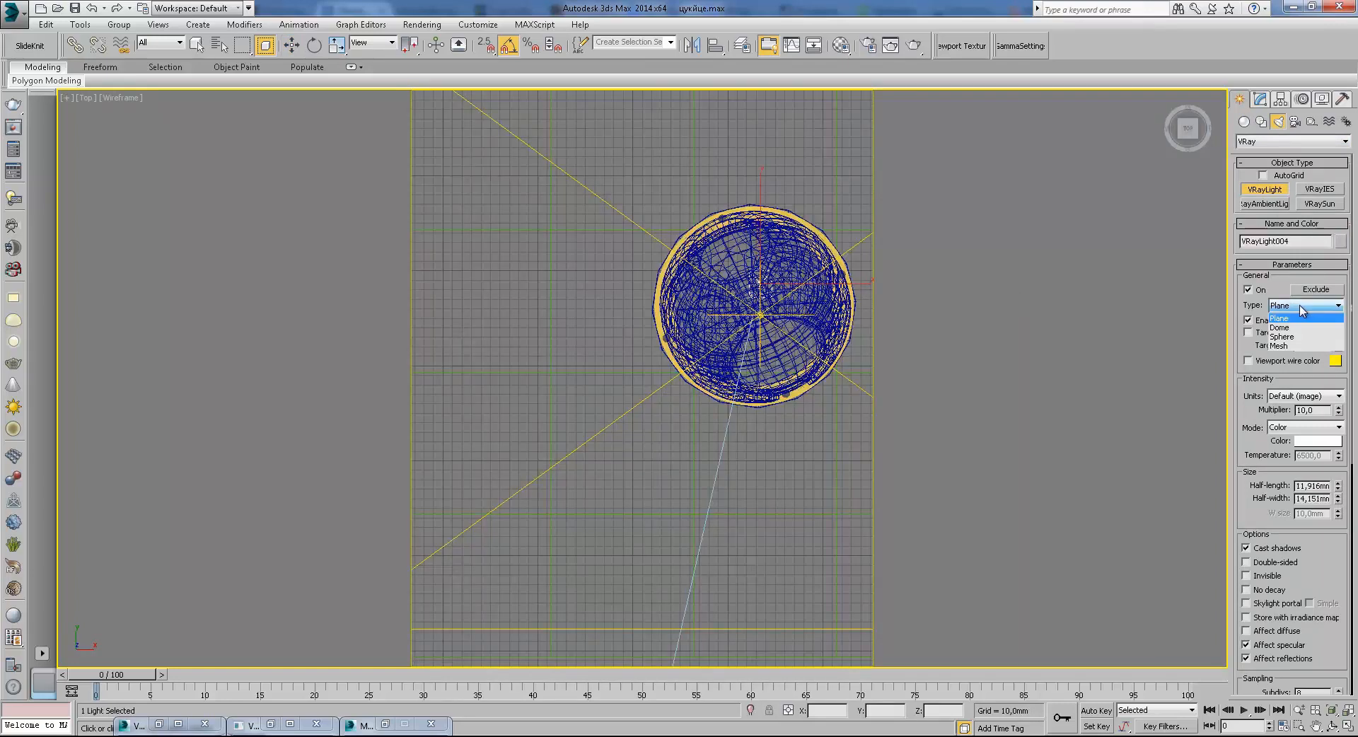
click(1274, 343)
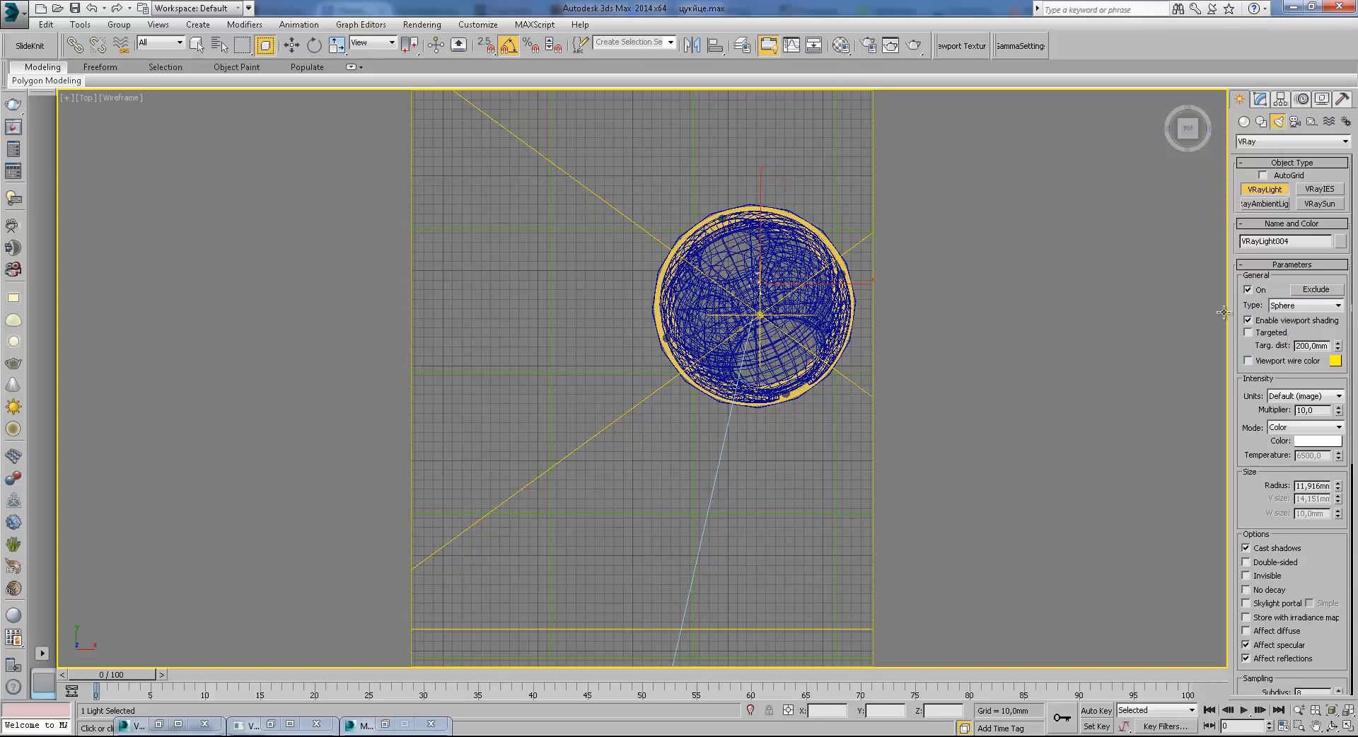
Move the light up inside the hollow sphere to a height of about 141 mm and check its placement through the camera
key(f)
click(315, 45)
click(291, 45)
scroll(766, 371, down, 8)
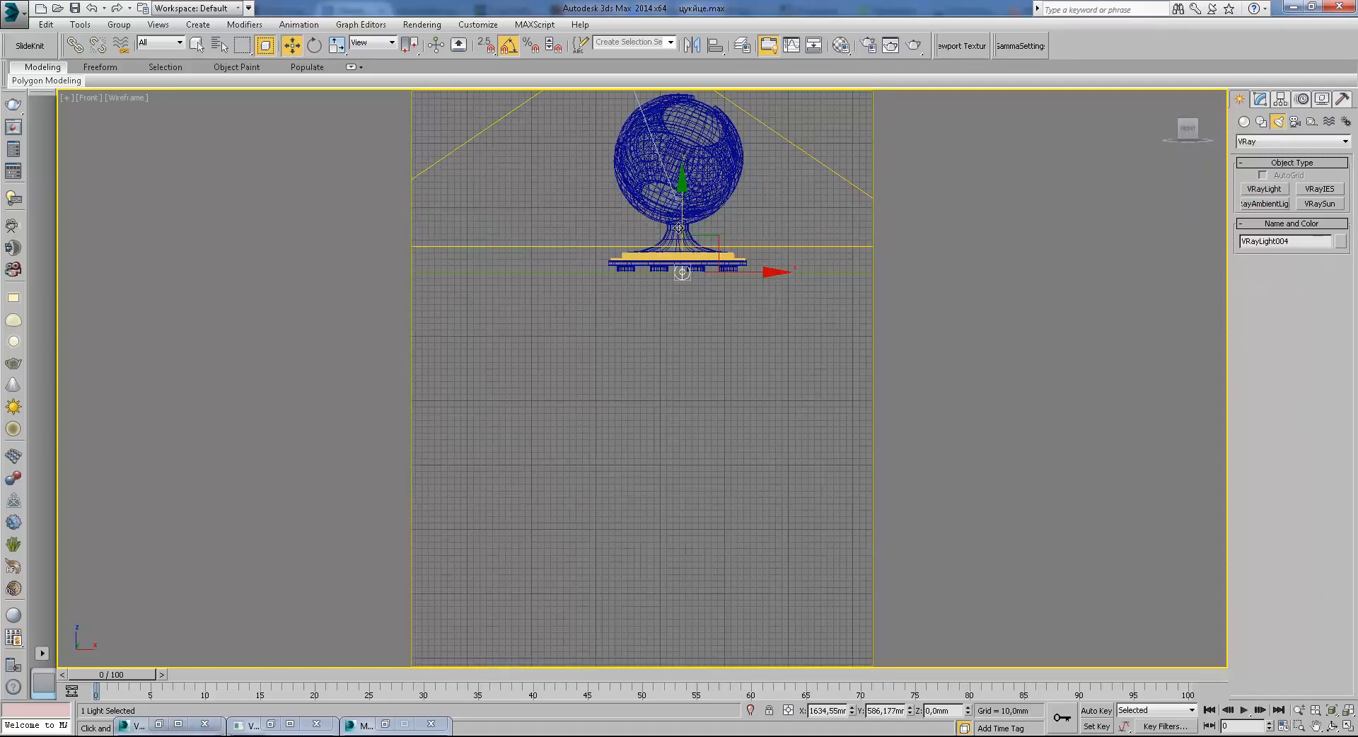
drag(772, 387, 762, 269)
key(c)
key(F3)
drag(658, 235, 641, 281)
Make the sphere light invisible, let it affect diffuse, and stop it affecting specular and reflections
click(1260, 99)
scroll(1349, 346, down, 10)
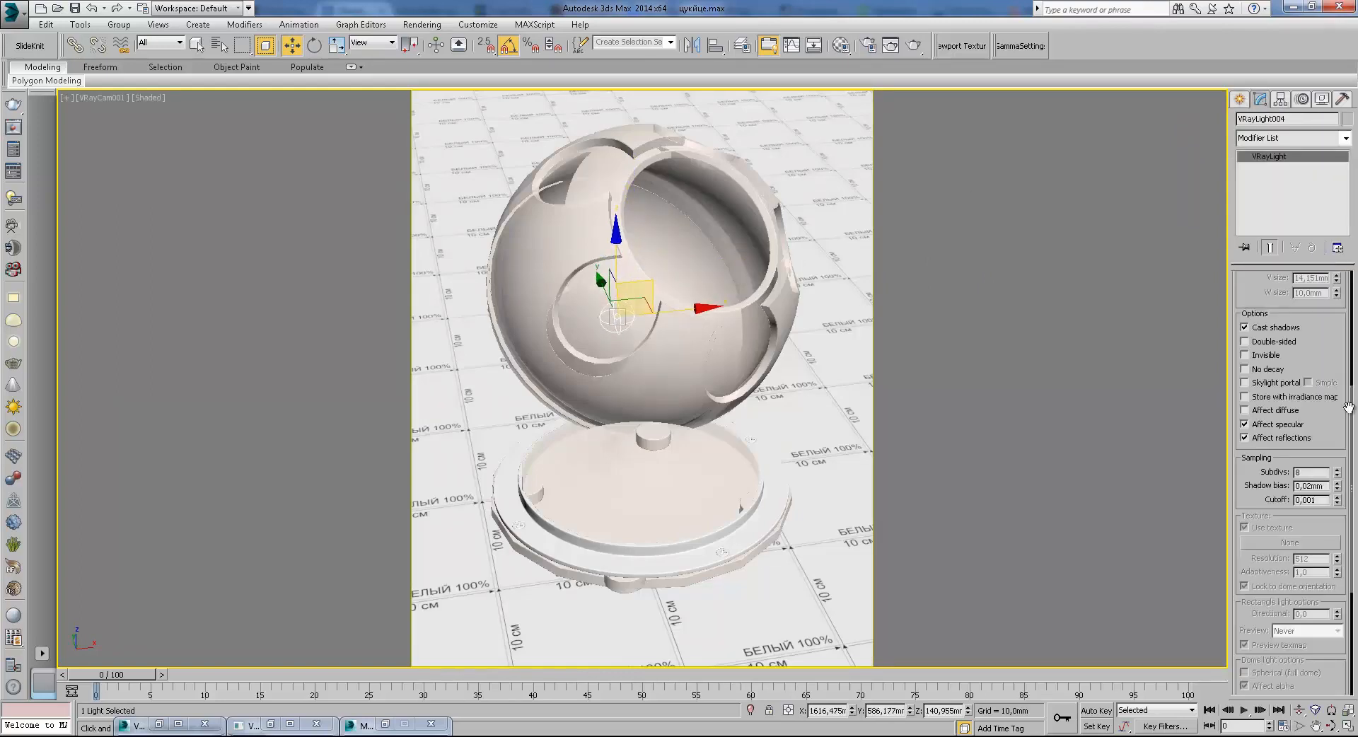
drag(1320, 358, 1320, 587)
click(1263, 451)
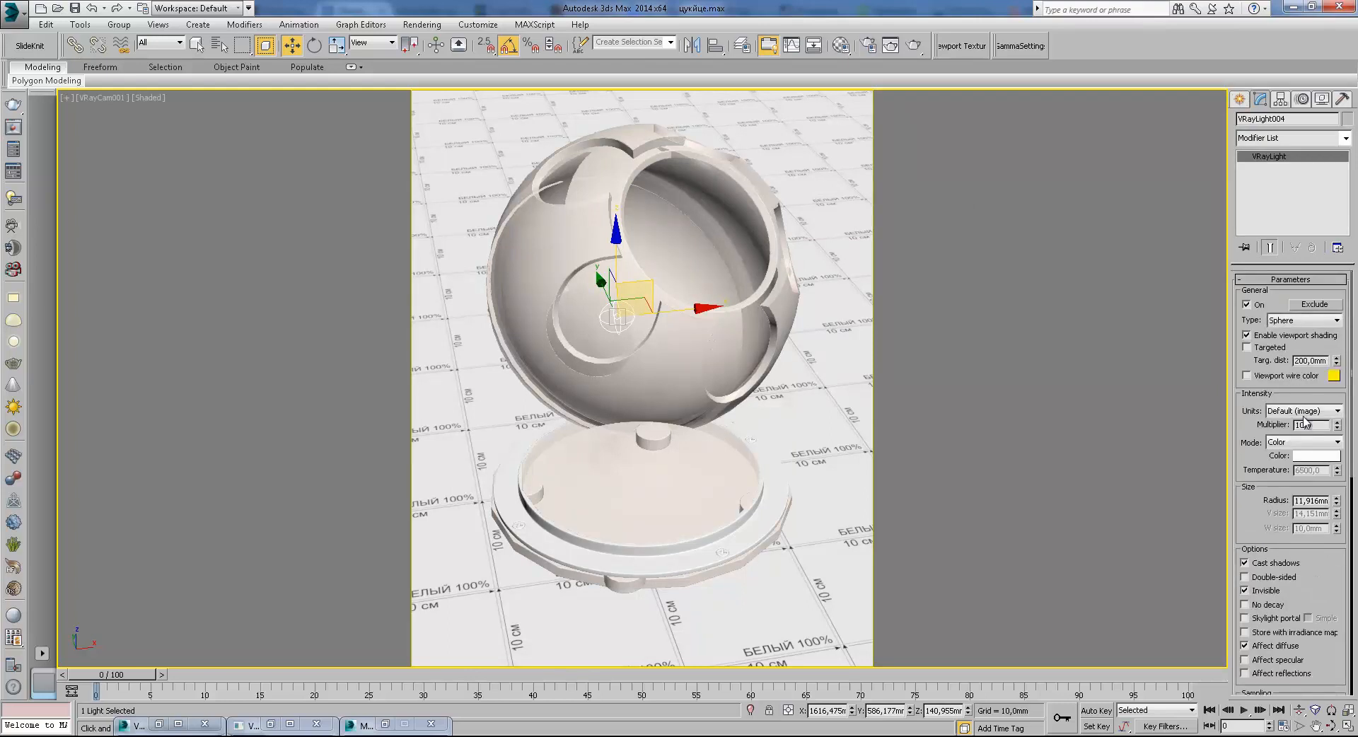
Change the sphere light's colour to a pale warm cream
click(1316, 456)
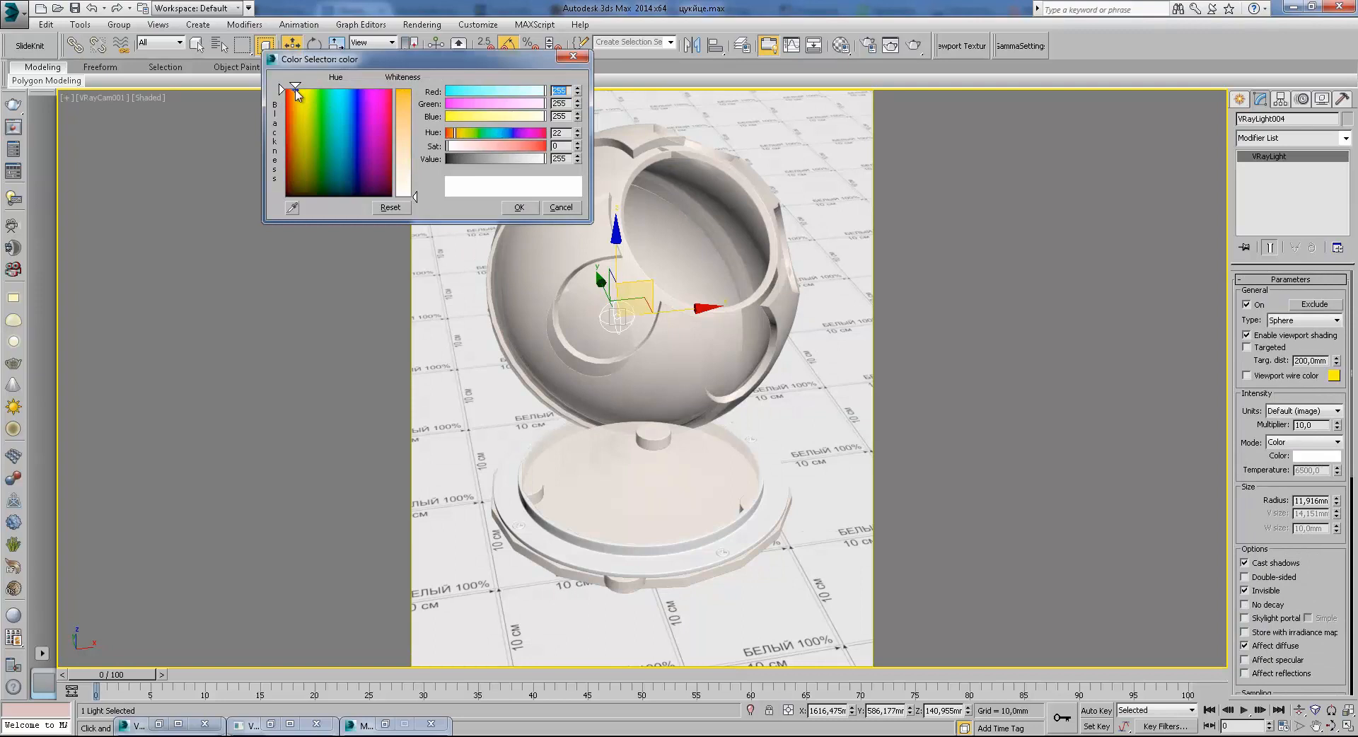
click(412, 172)
click(520, 207)
Run a test render of the lit sphere, cancelling it during the light cache, and minimise the frame buffer
click(913, 45)
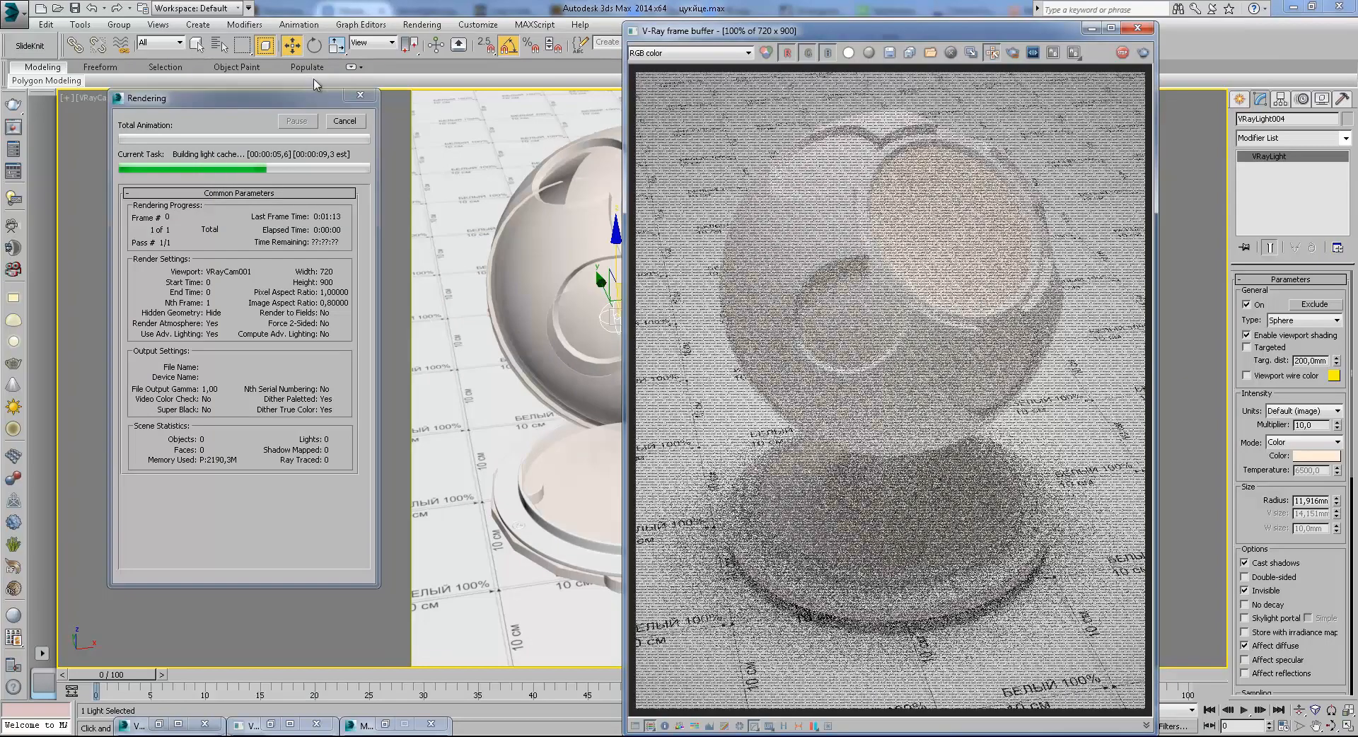
click(346, 122)
click(1091, 30)
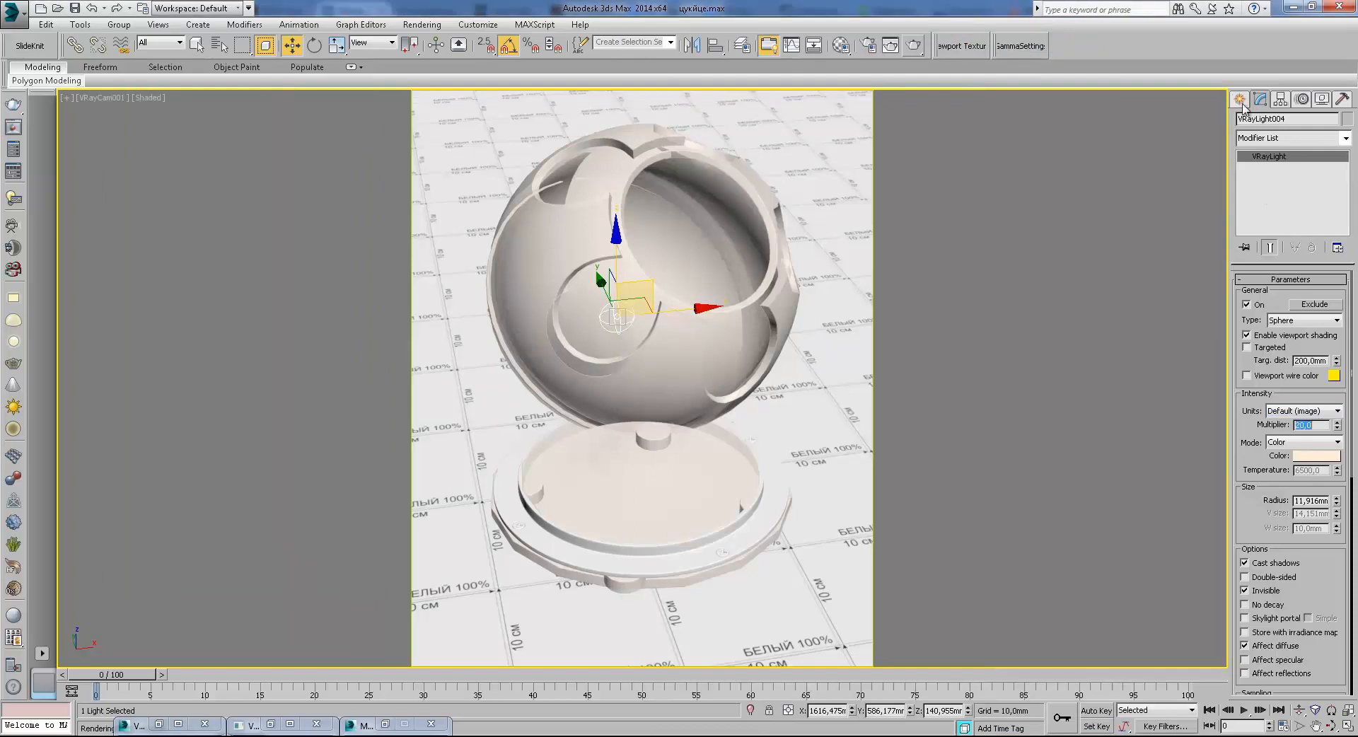
Set the light's multiplier to 20 and render only a region covering most of the sphere
click(913, 45)
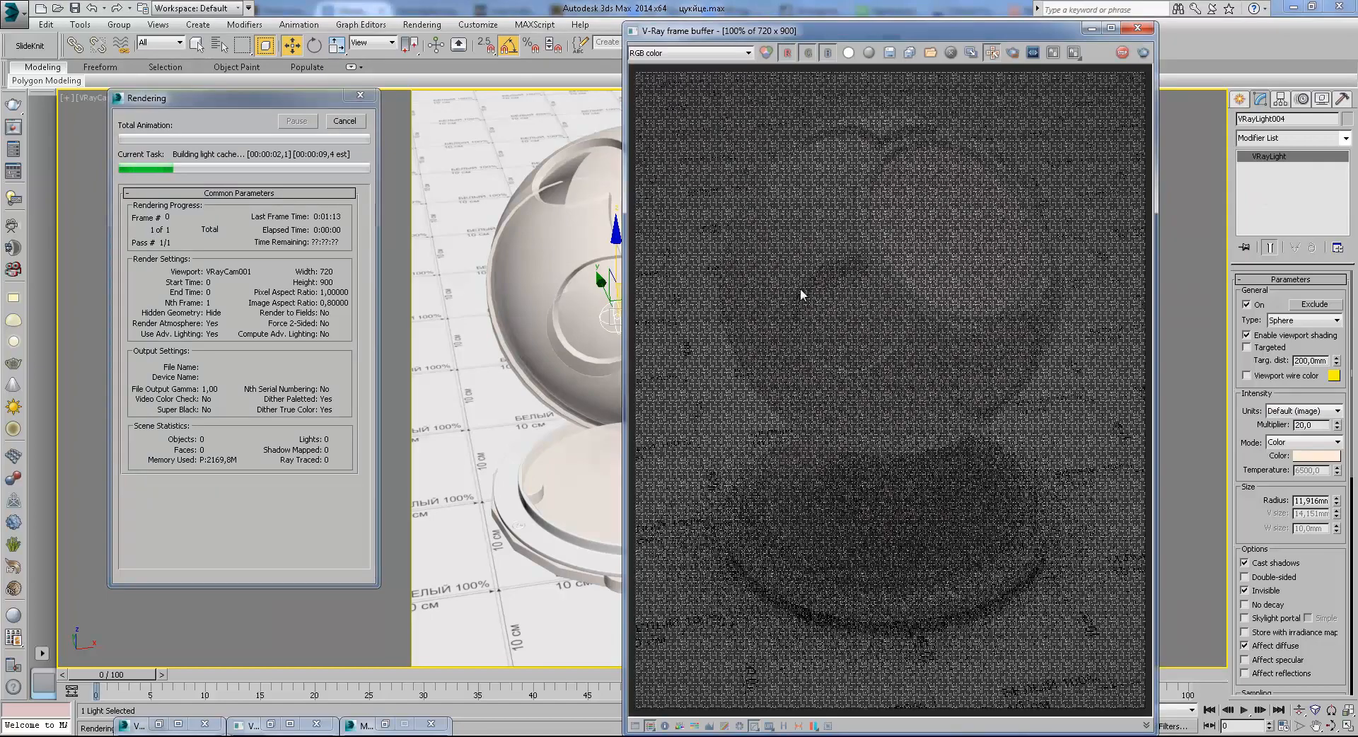
click(345, 121)
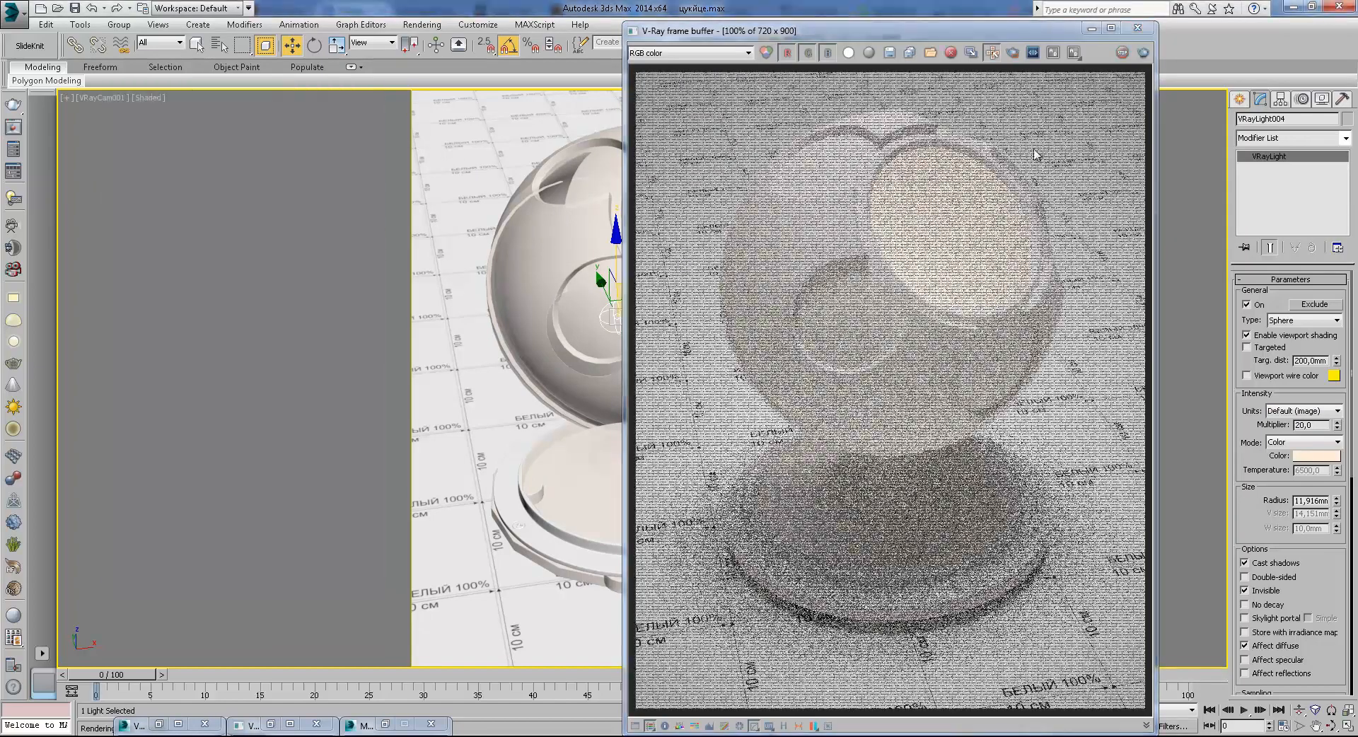
click(1012, 54)
drag(764, 174, 1045, 465)
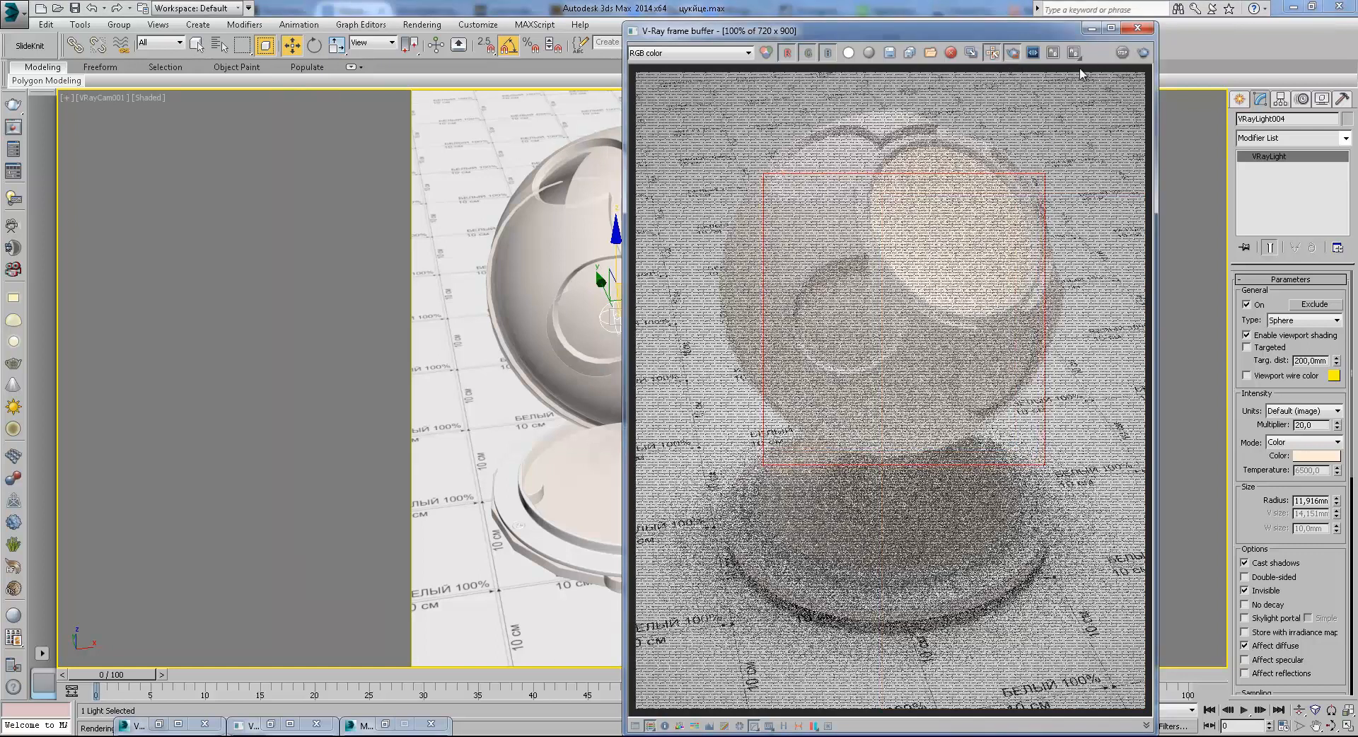
click(1143, 53)
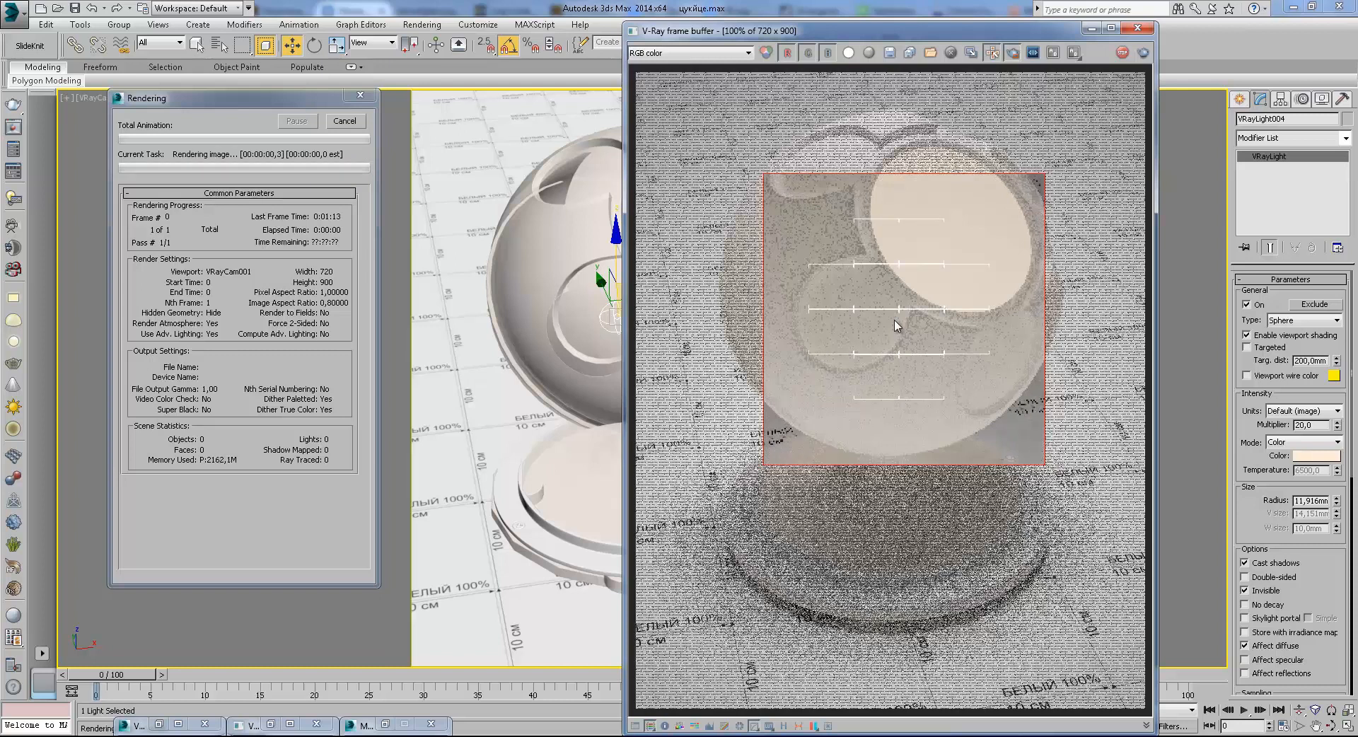
Examine the region render of the translucent sphere at different zoom levels, then minimise the frame buffer
scroll(895, 326, up, 1)
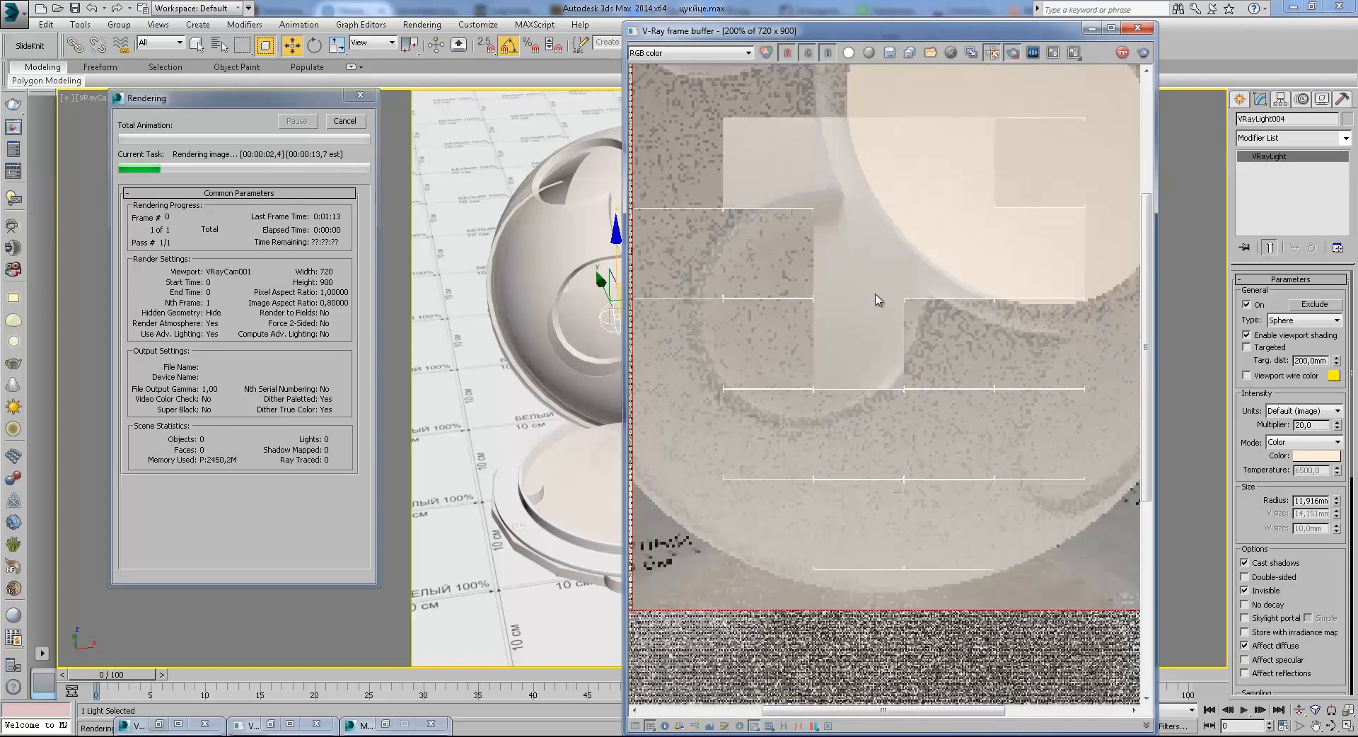
middle_drag(860, 274, 898, 283)
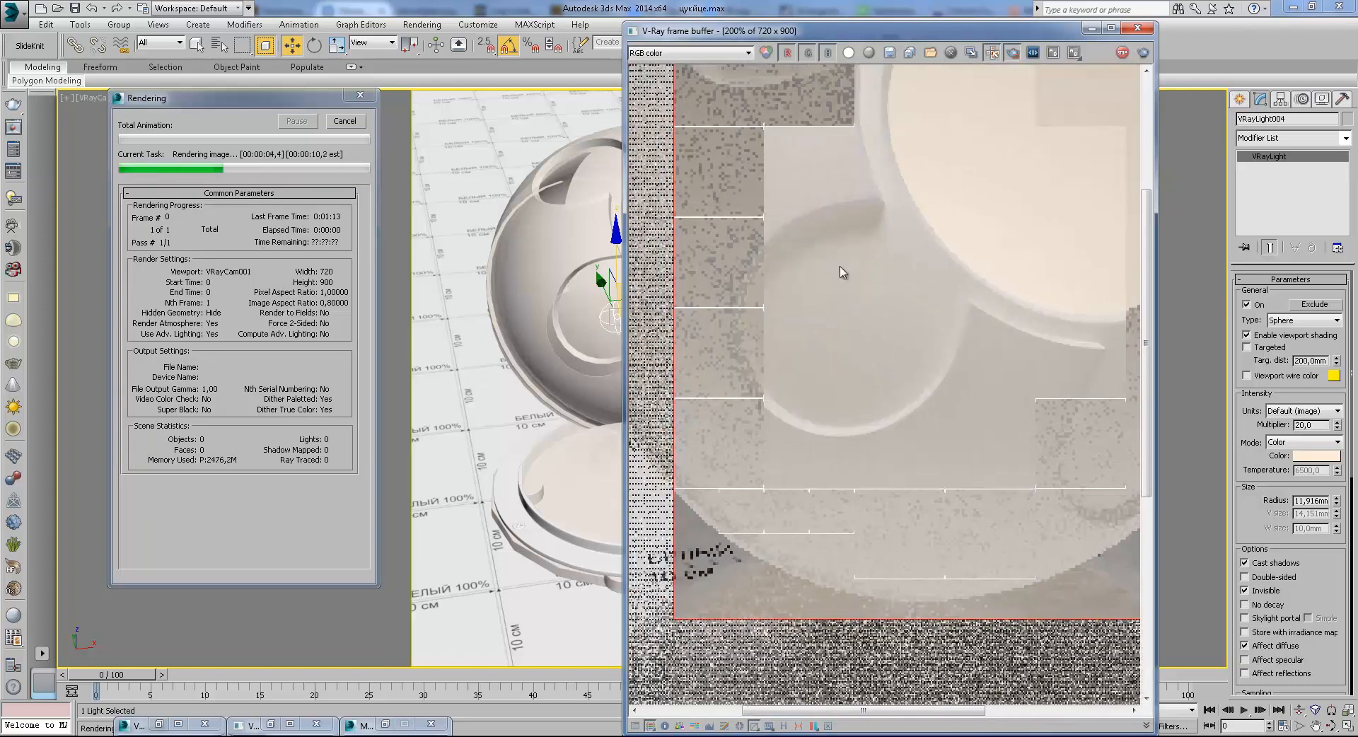
scroll(799, 351, down, 1)
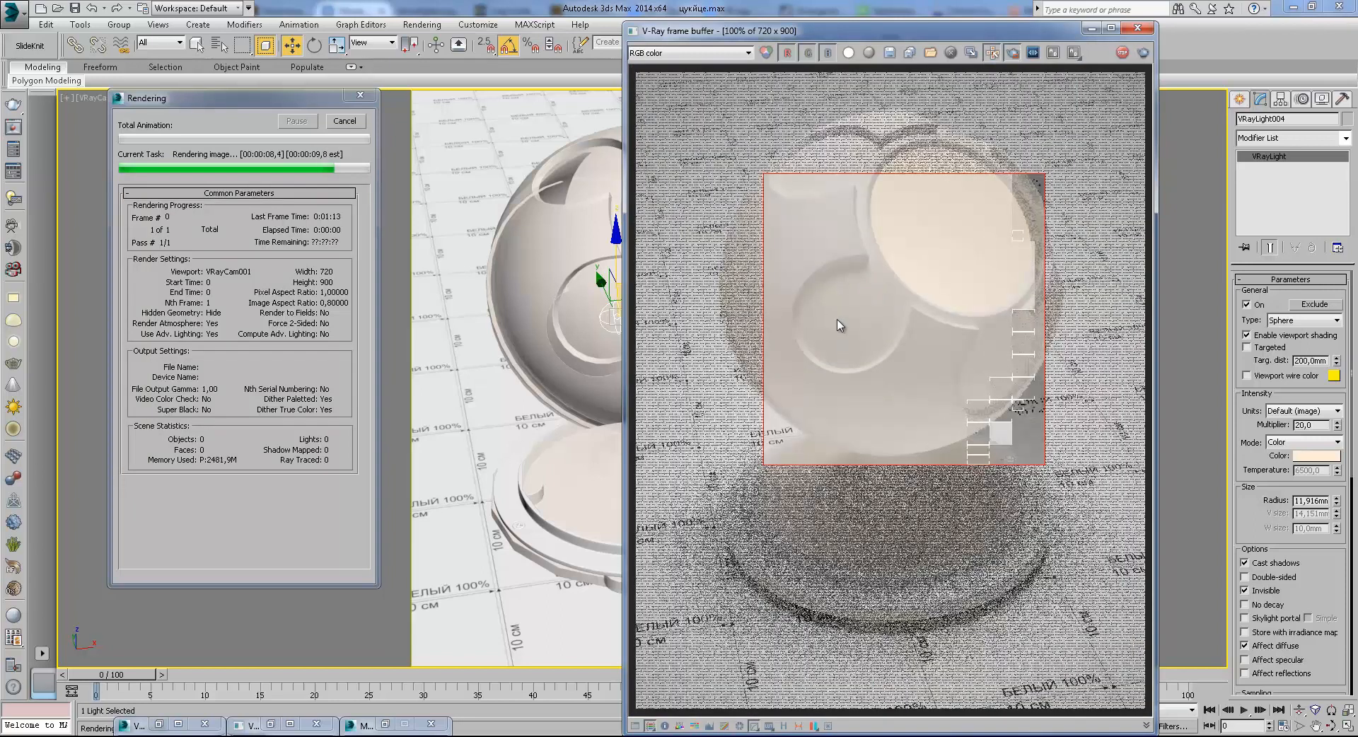
scroll(908, 373, down, 1)
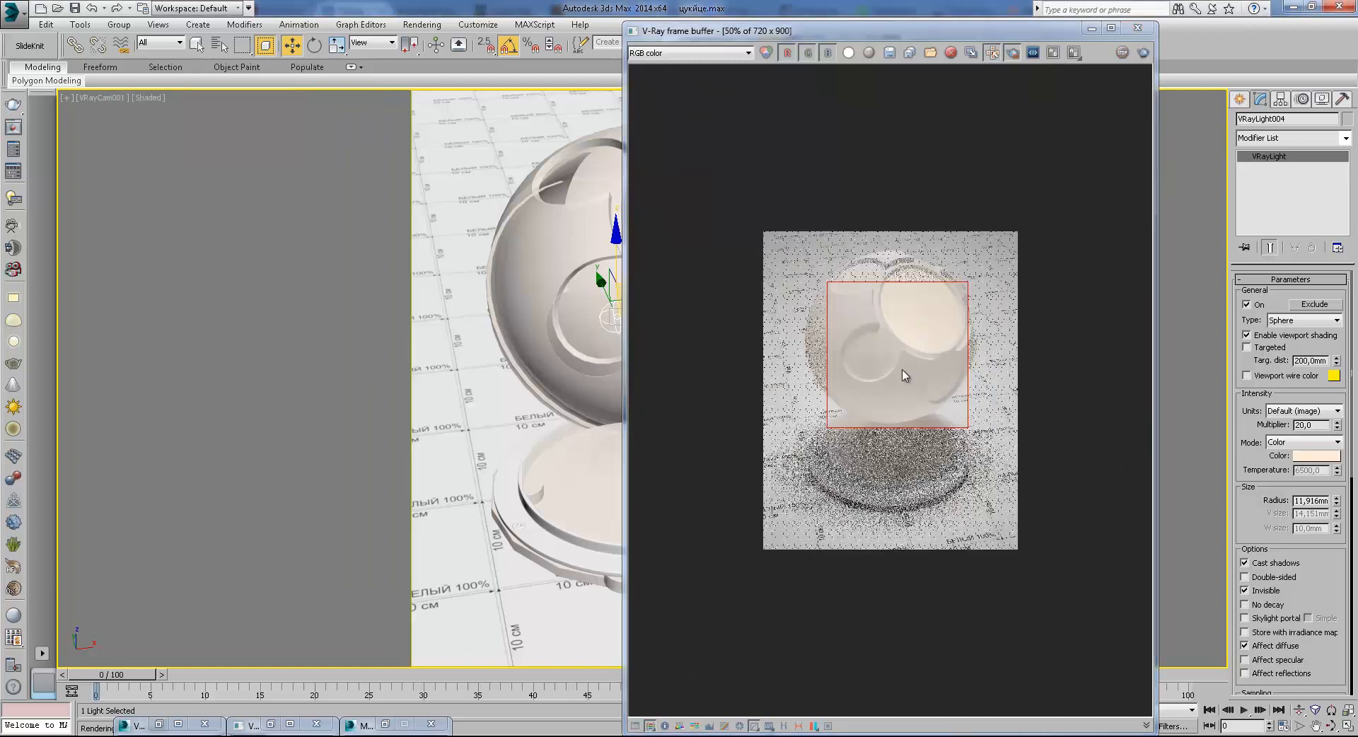
scroll(895, 360, up, 1)
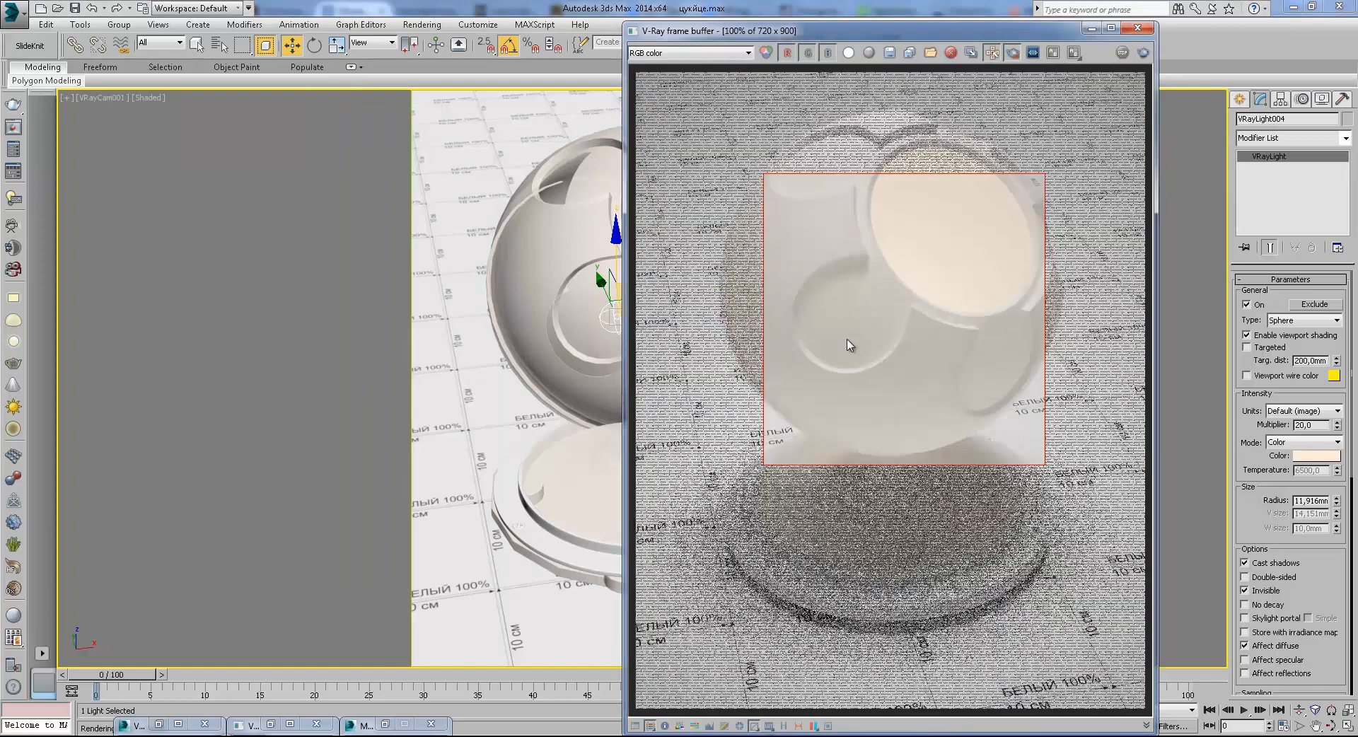
scroll(856, 351, up, 1)
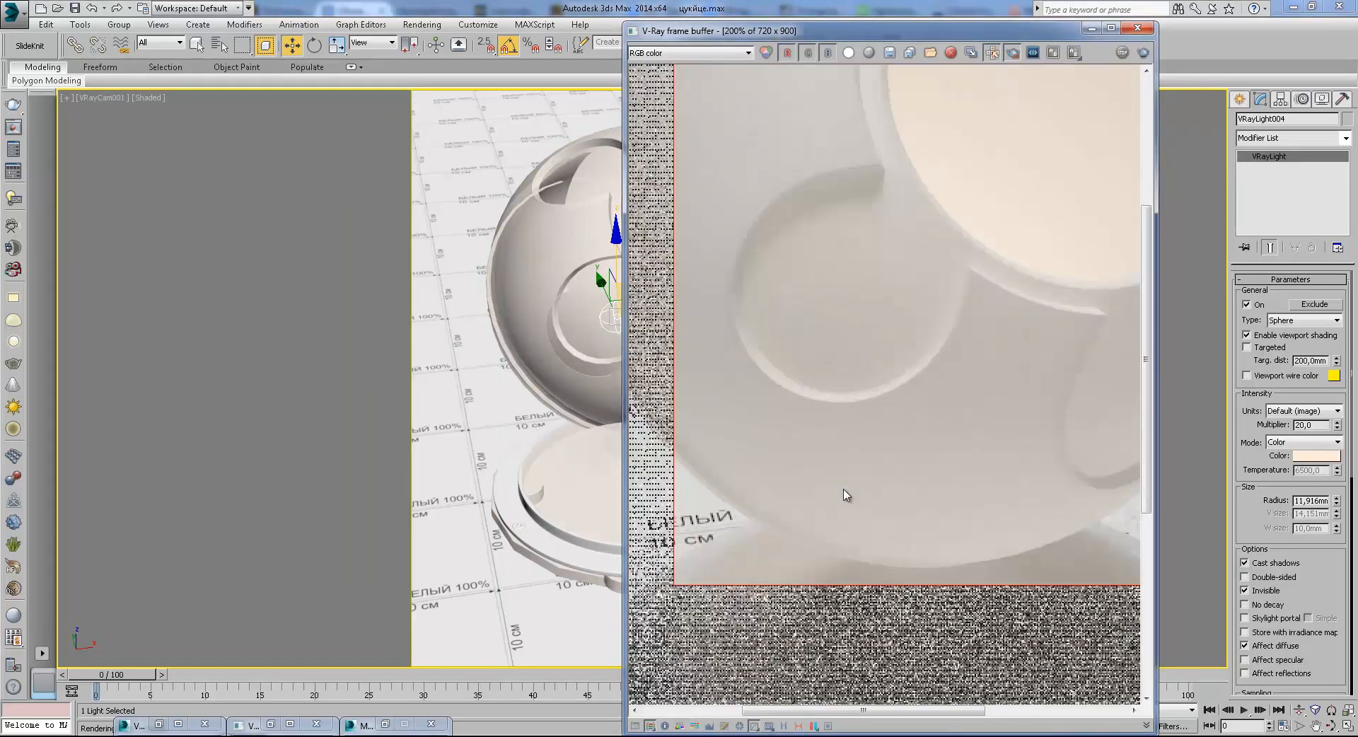
click(1092, 29)
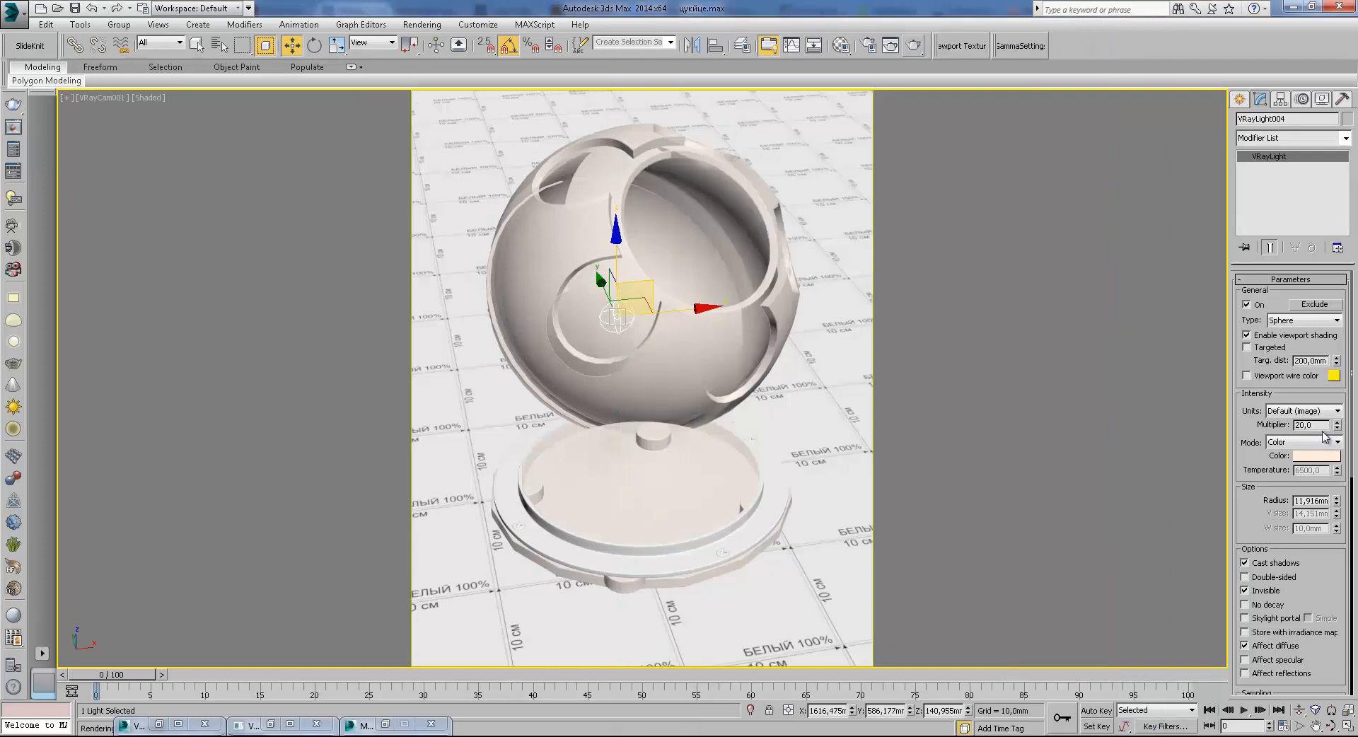
Set the sphere light's multiplier to 50, render the region, inspect it at different zoom levels, and close the frame buffer
click(917, 44)
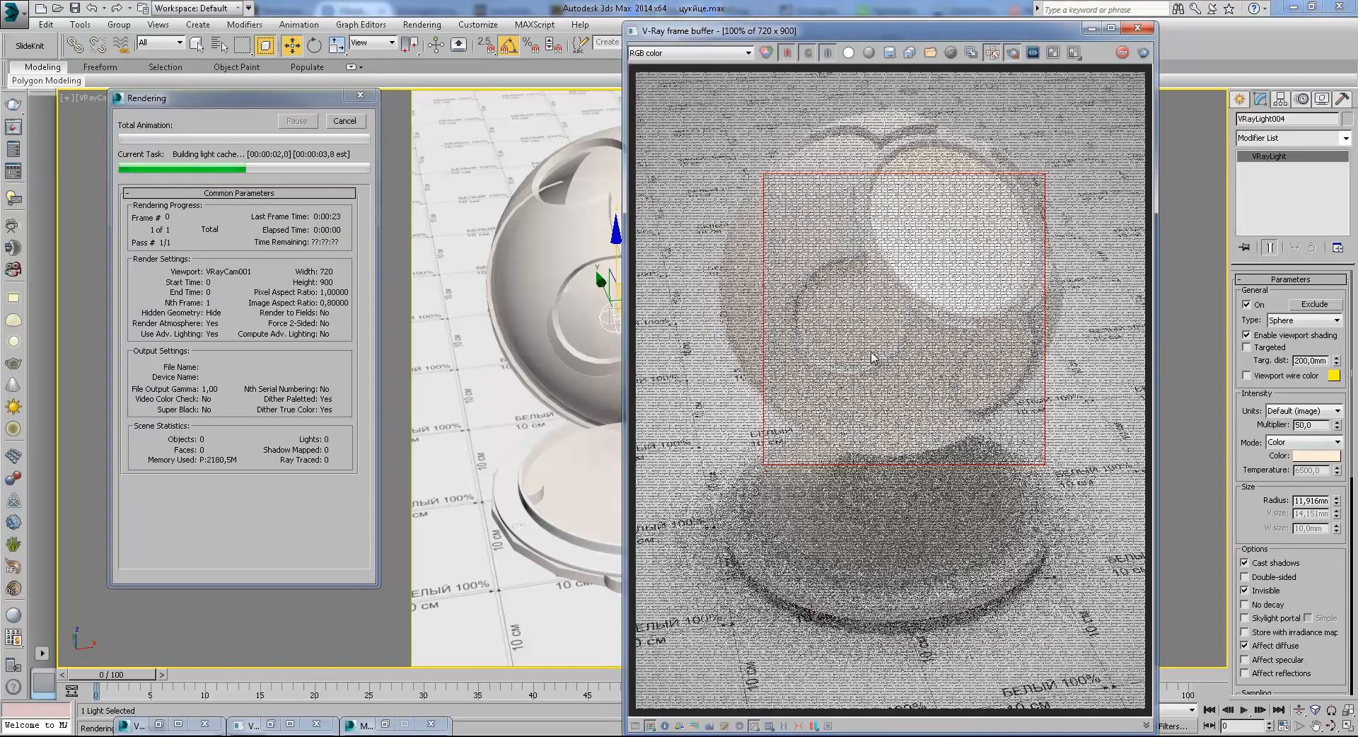
scroll(897, 347, up, 1)
scroll(852, 332, down, 1)
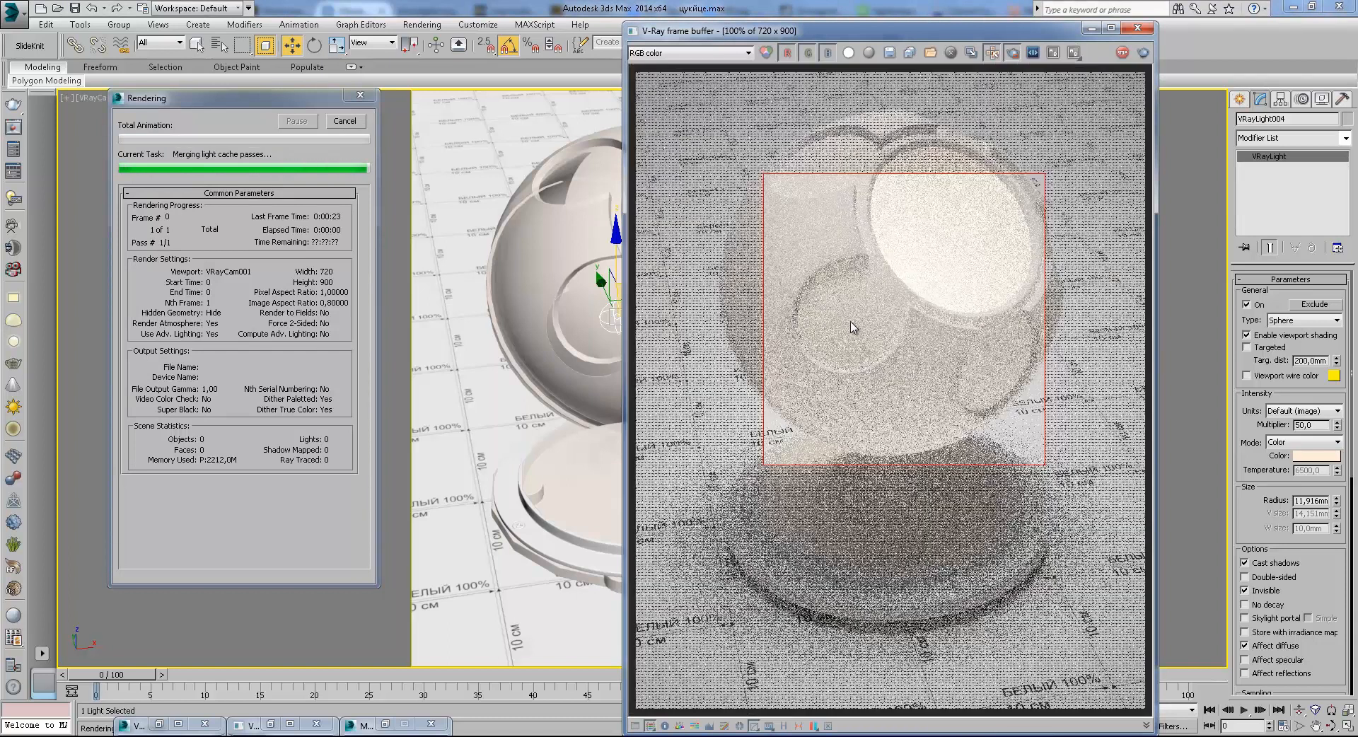
scroll(842, 331, up, 1)
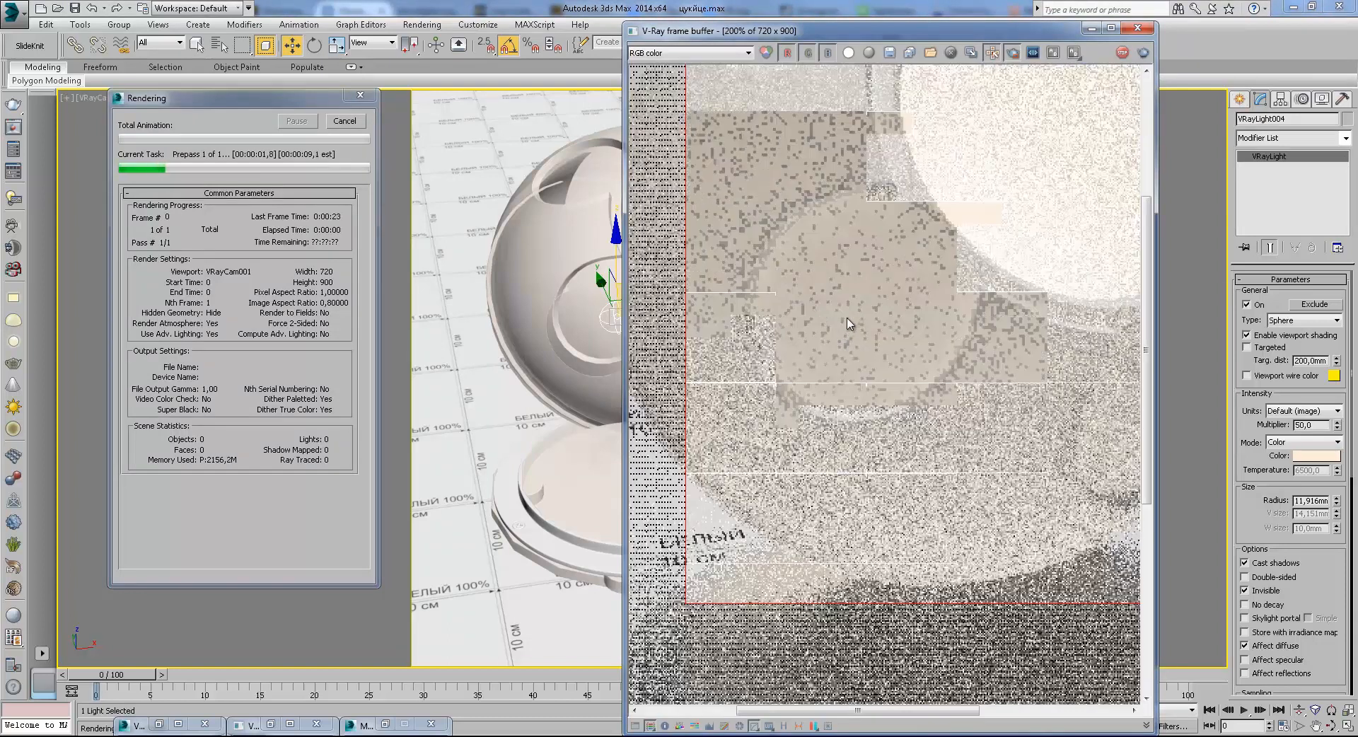
scroll(852, 322, down, 1)
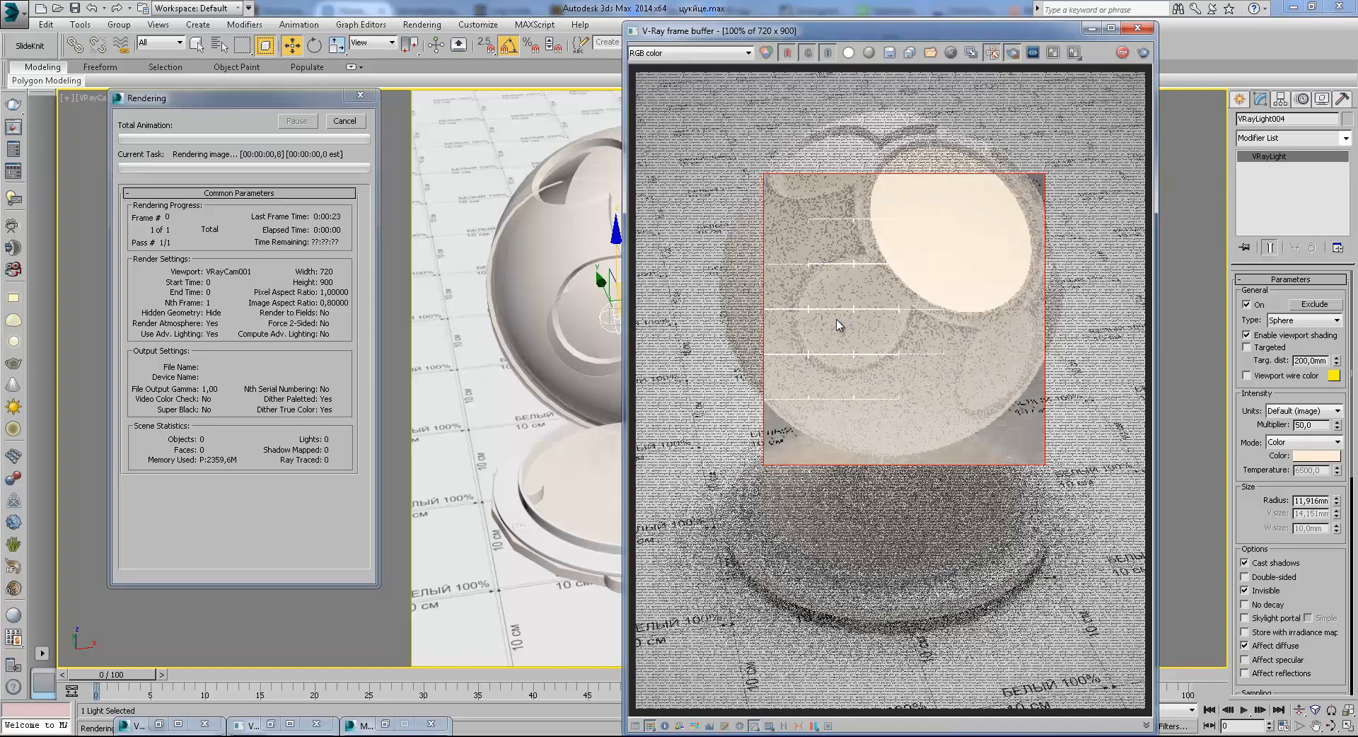
scroll(838, 324, up, 1)
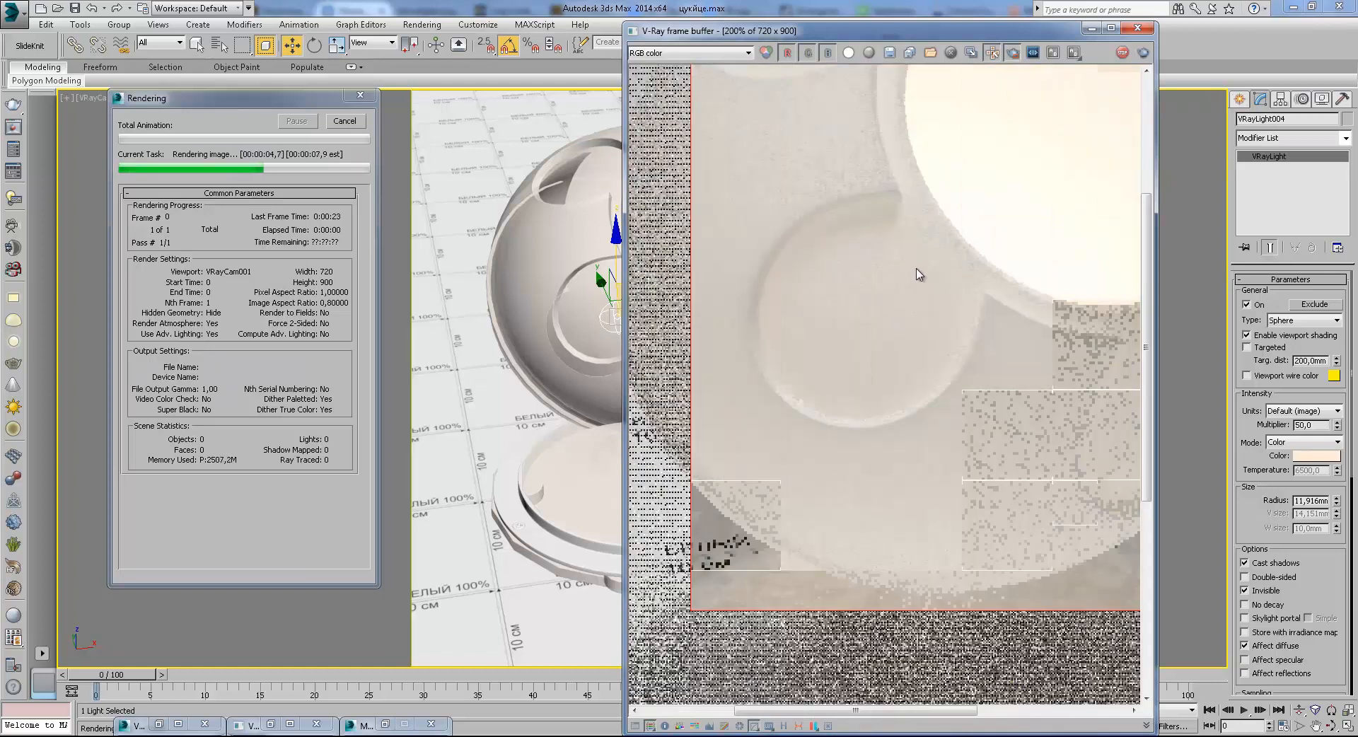
scroll(864, 315, down, 1)
scroll(862, 350, up, 1)
scroll(840, 321, down, 1)
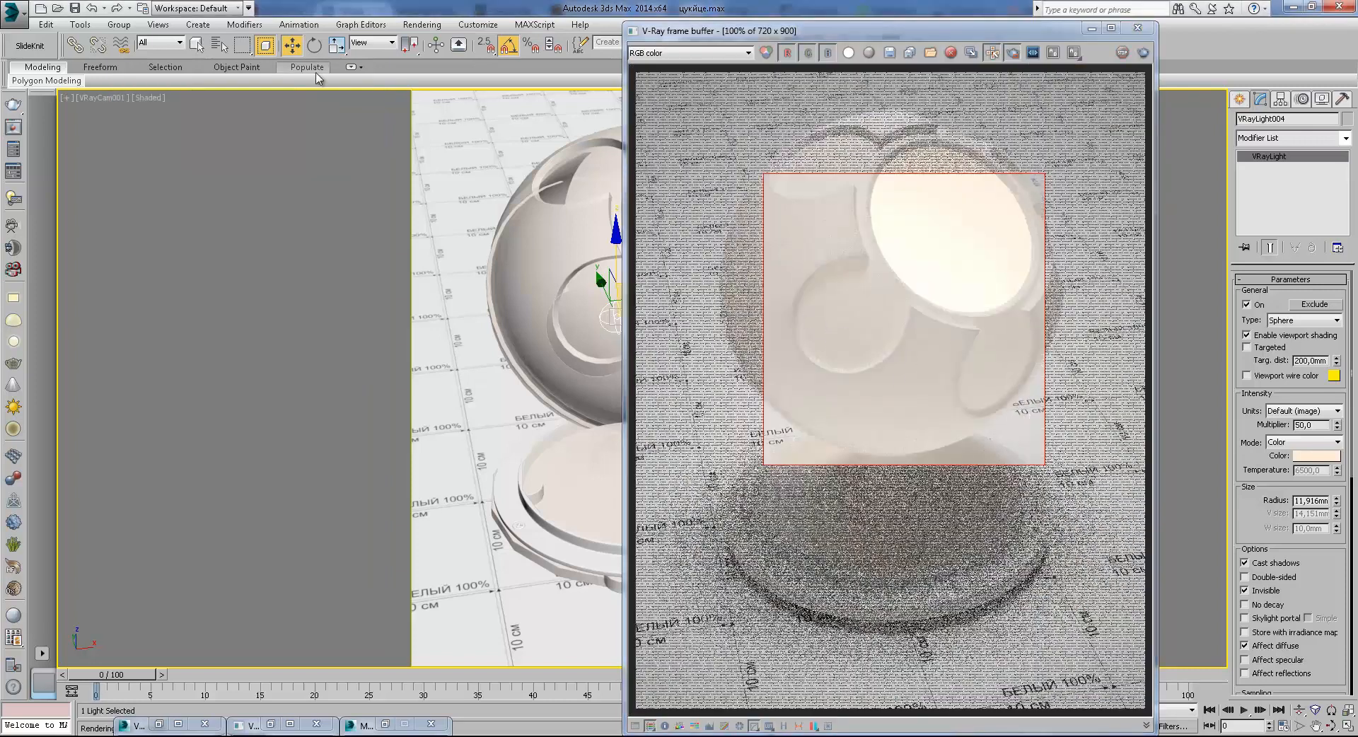
click(1132, 29)
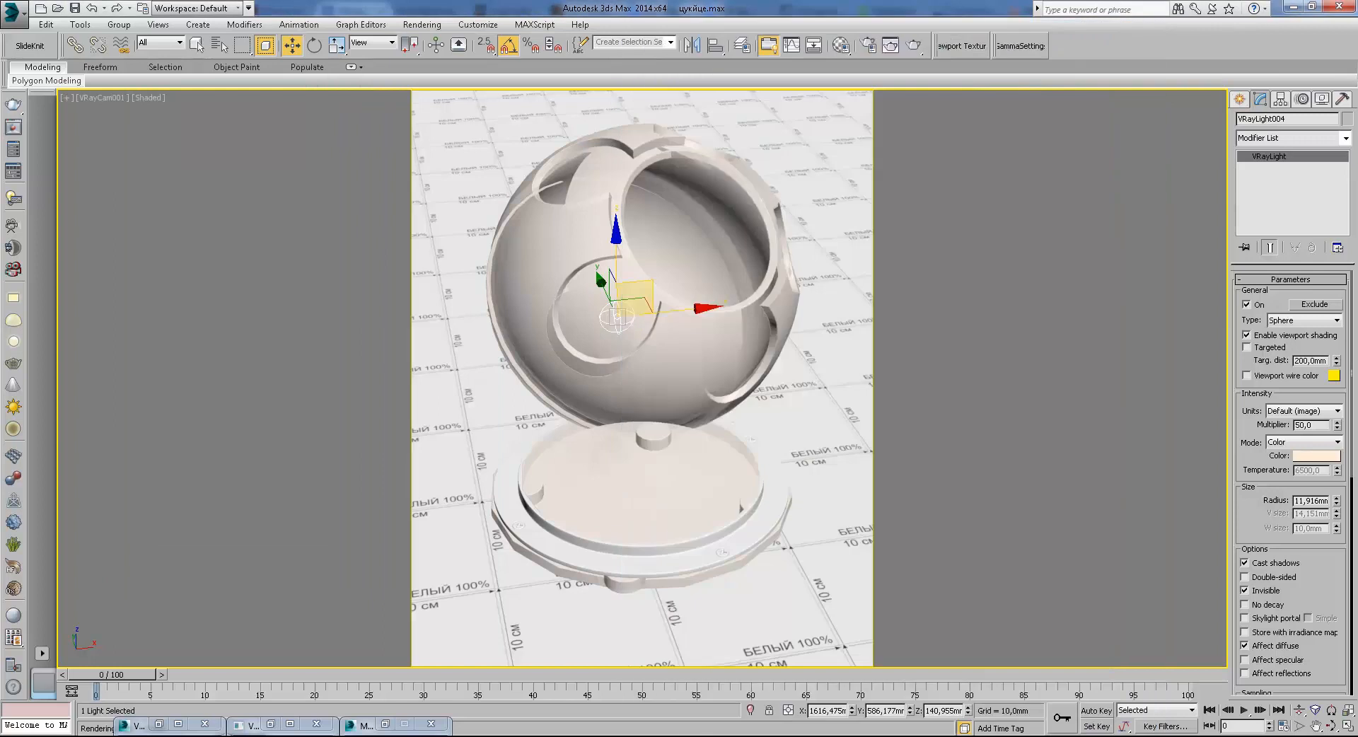
Return the light's multiplier to 20 and set the material's refract colour to a lighter grey, with refraction glossiness 0.1 and subdivs 12
key(m)
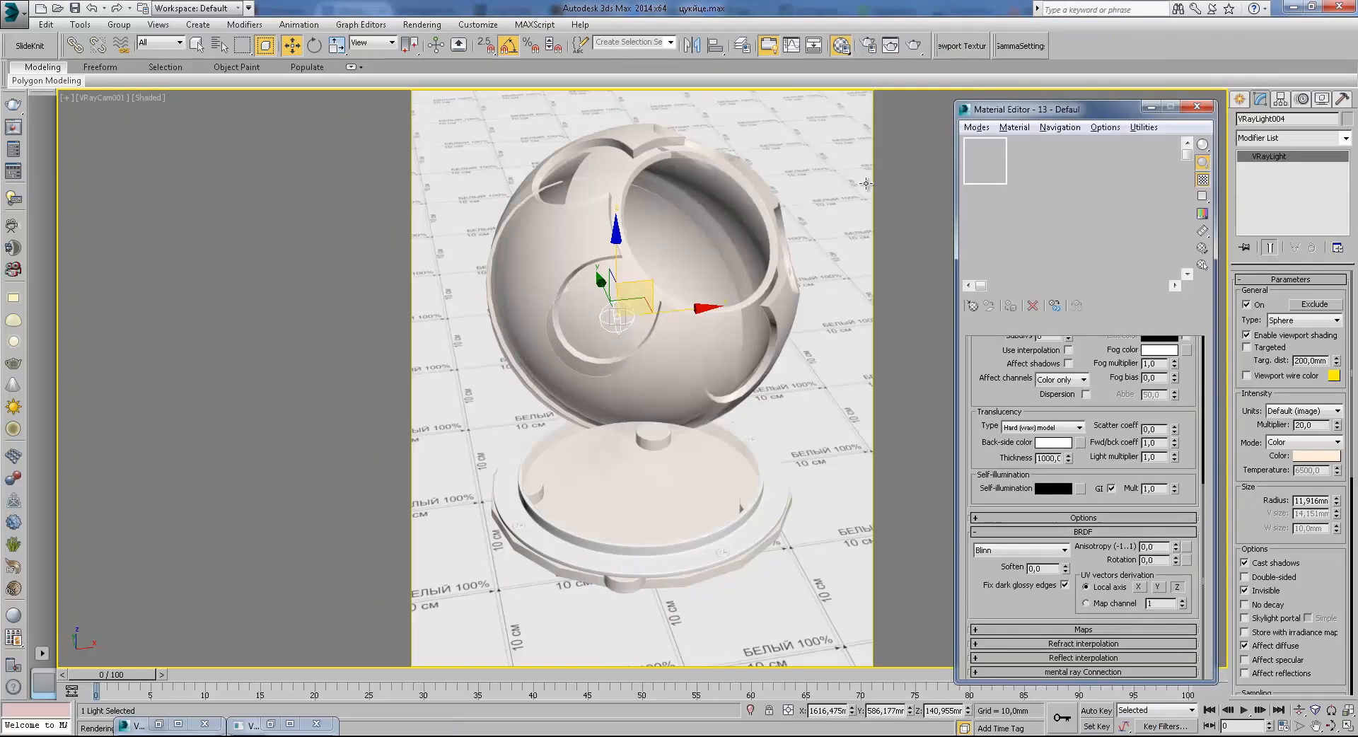
scroll(1115, 414, up, 5)
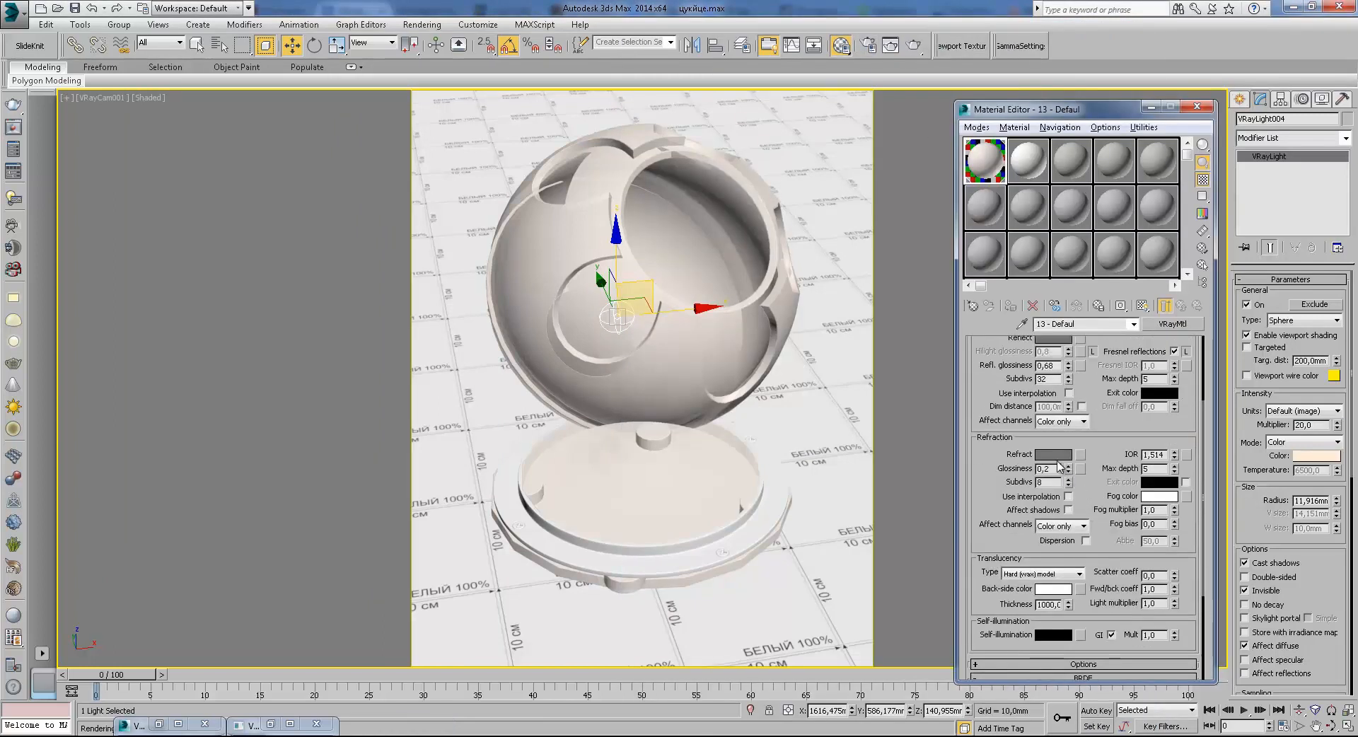
click(1053, 454)
drag(405, 123, 405, 187)
click(519, 207)
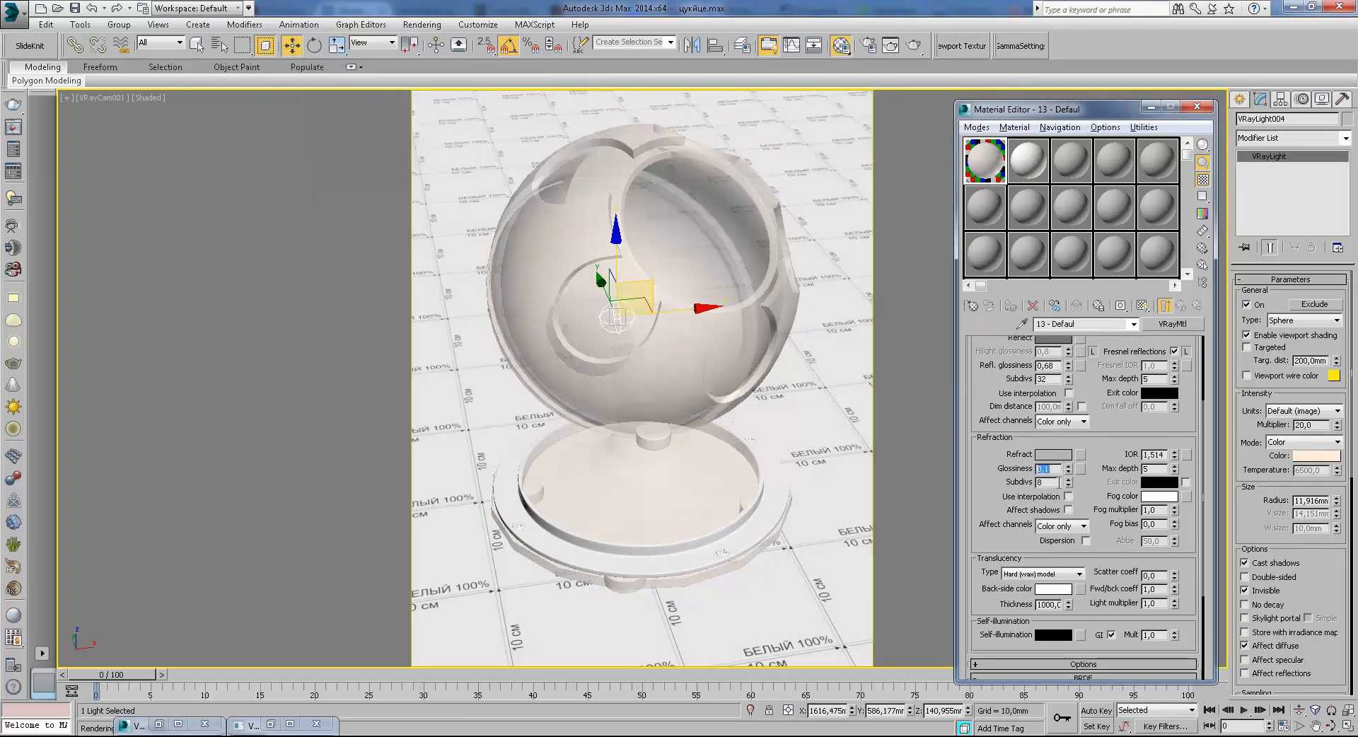
Render the region with the adjusted refraction and inspect the sphere up close, stopping the render before it completes
click(914, 46)
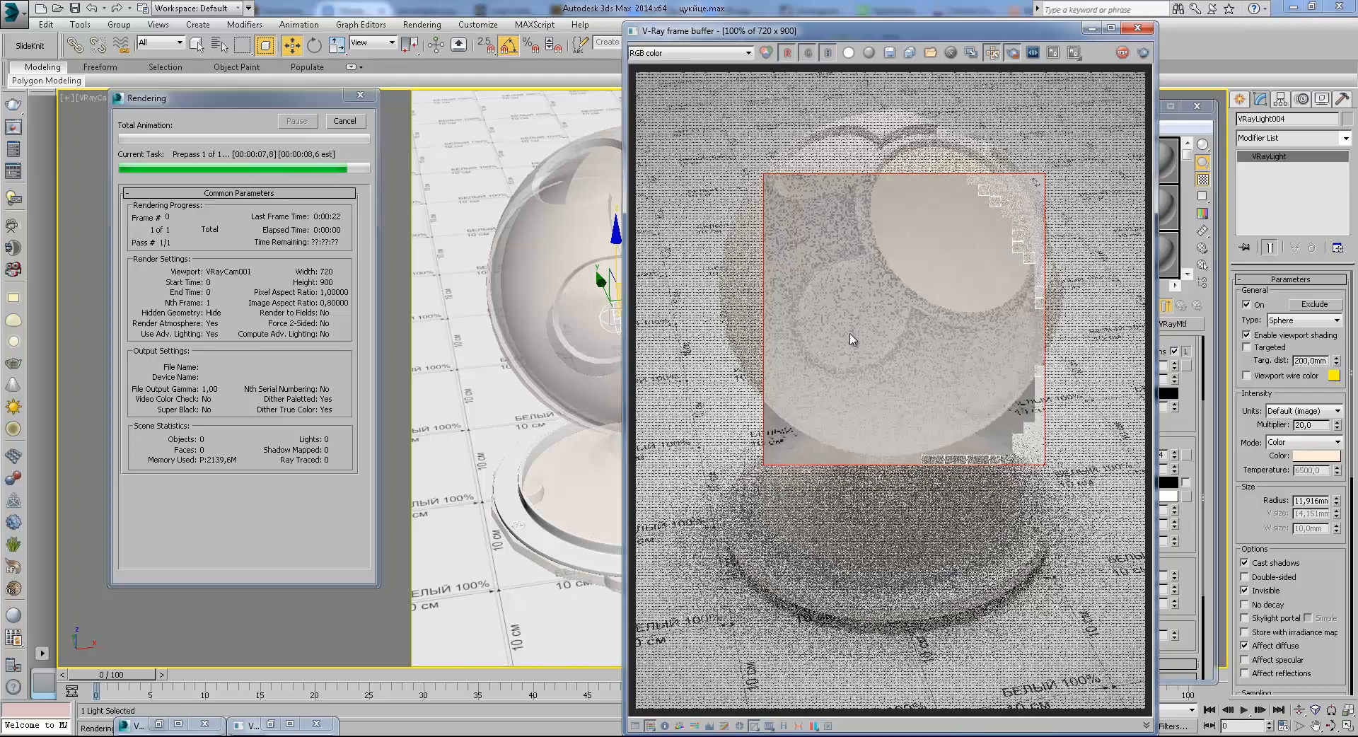
scroll(849, 340, up, 1)
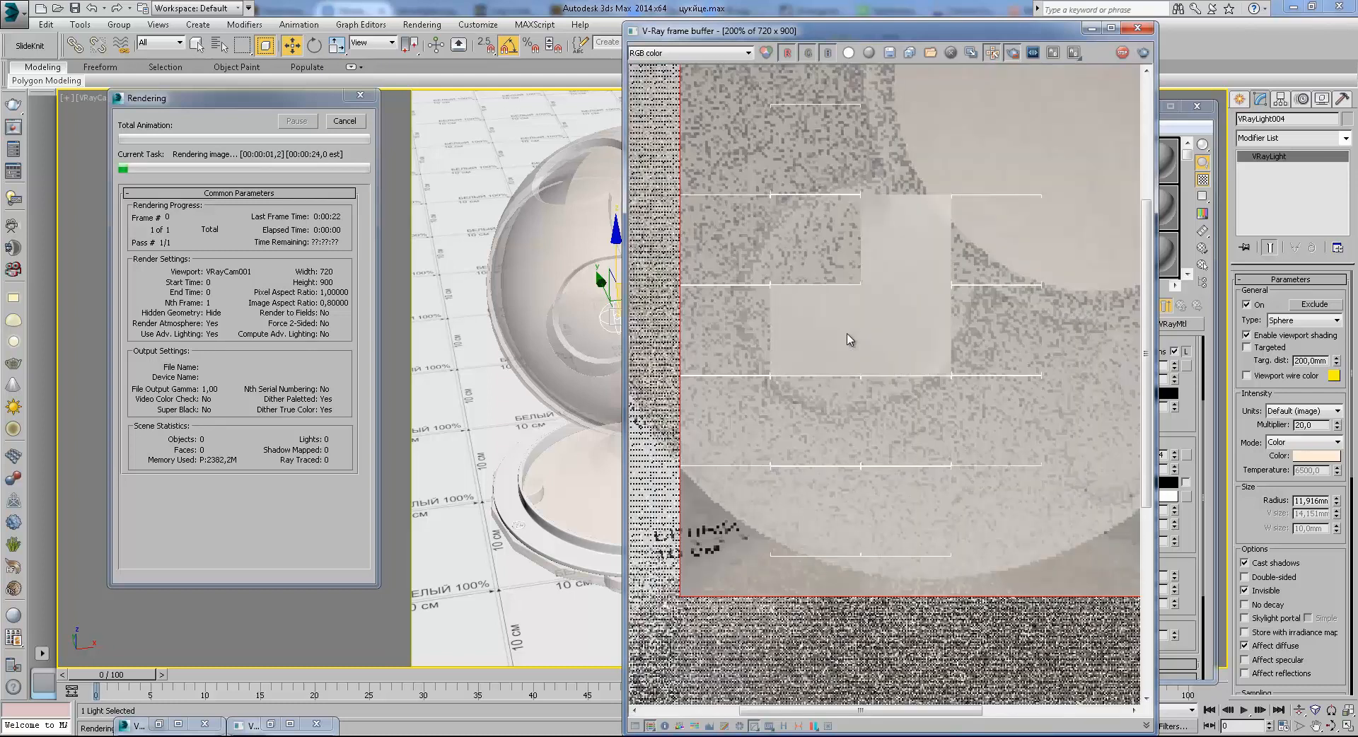
scroll(853, 334, down, 1)
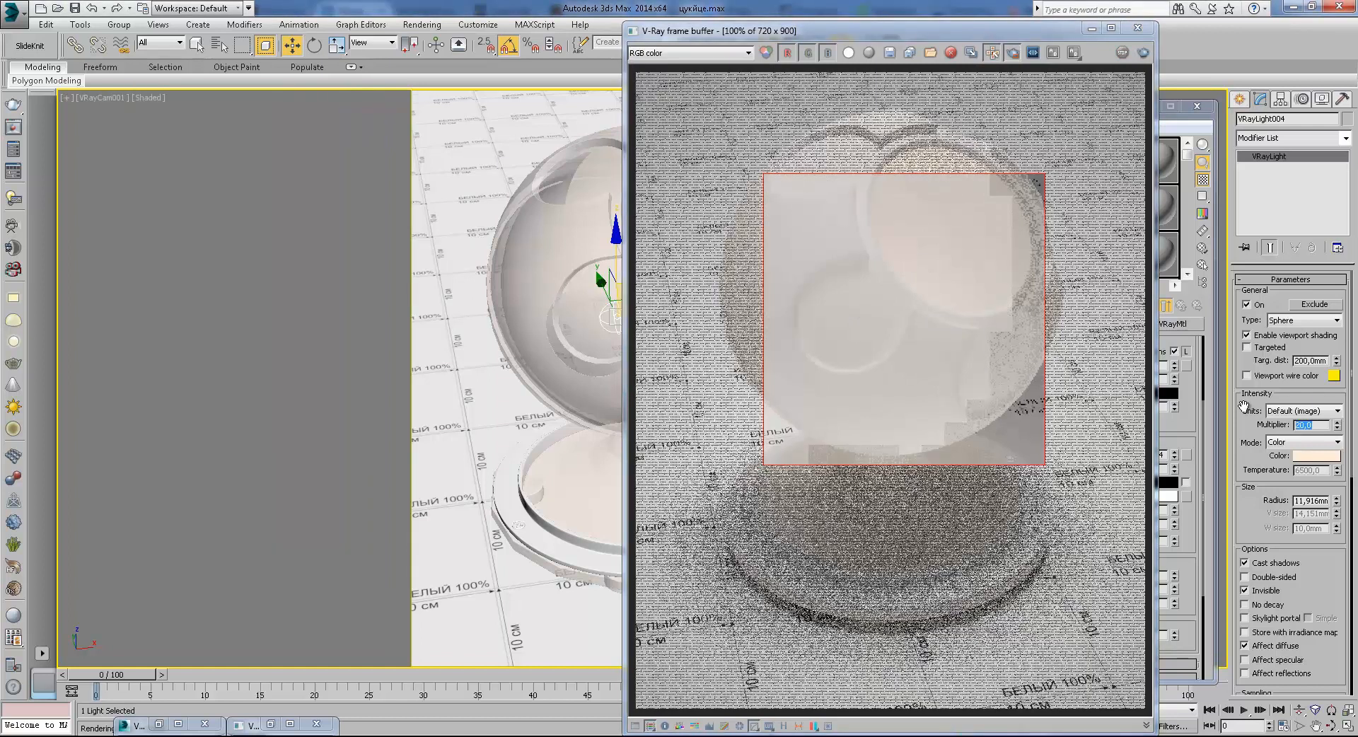
Set the sphere light's multiplier to 35 and change its colour to a warmer peach, cancelling the test render in between
click(1142, 53)
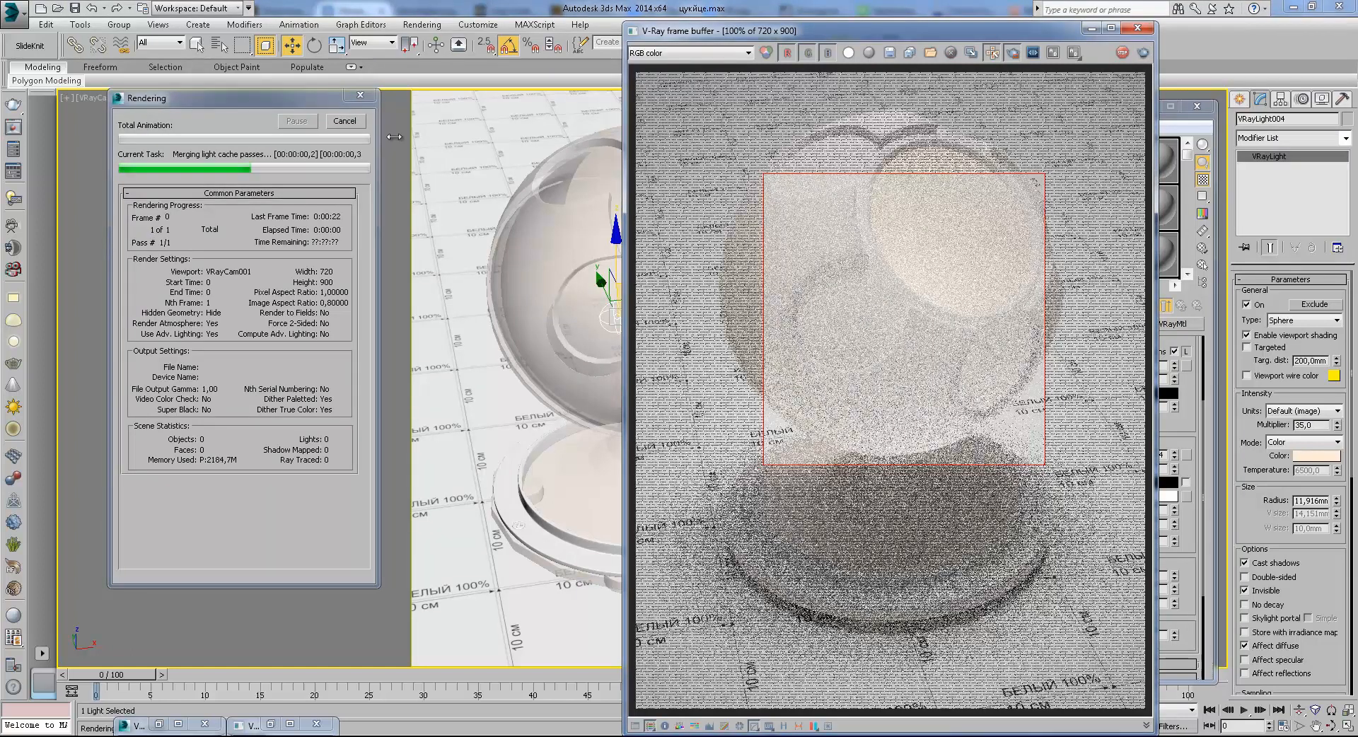
click(358, 120)
click(1322, 456)
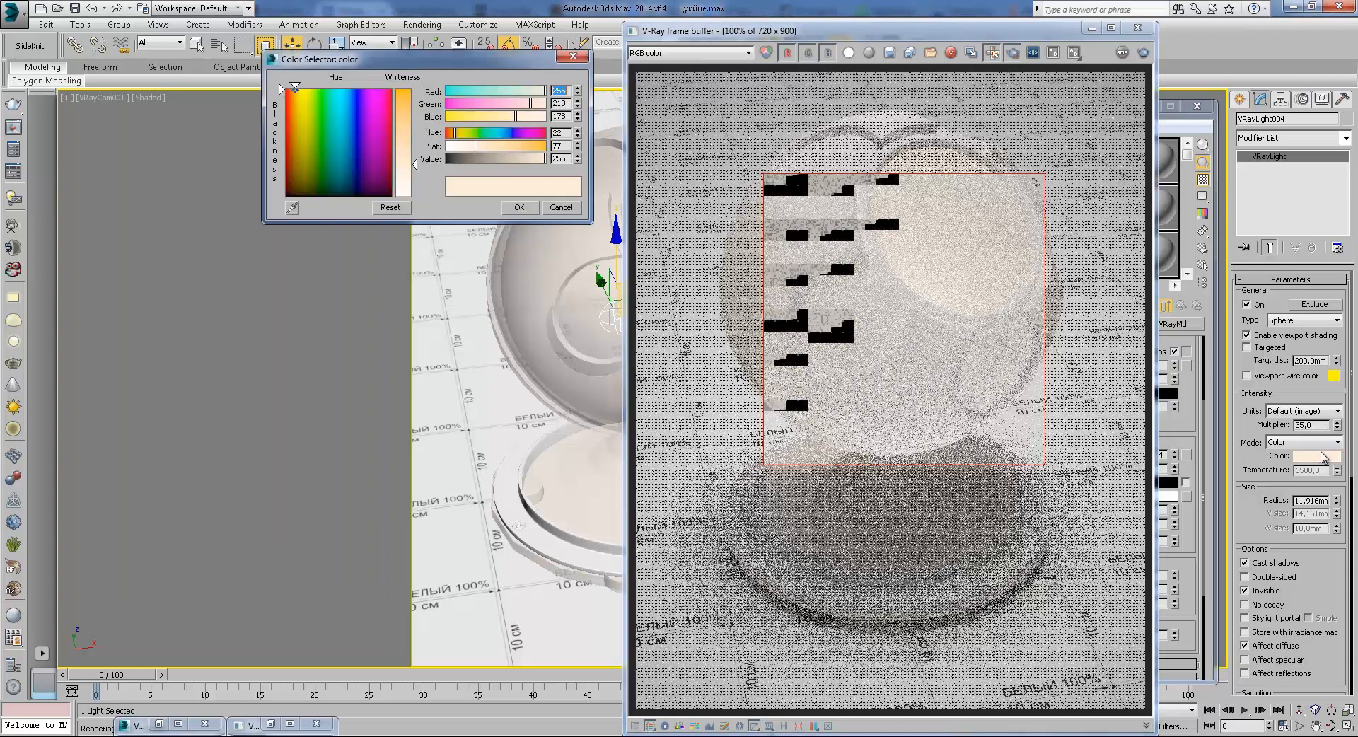
click(520, 207)
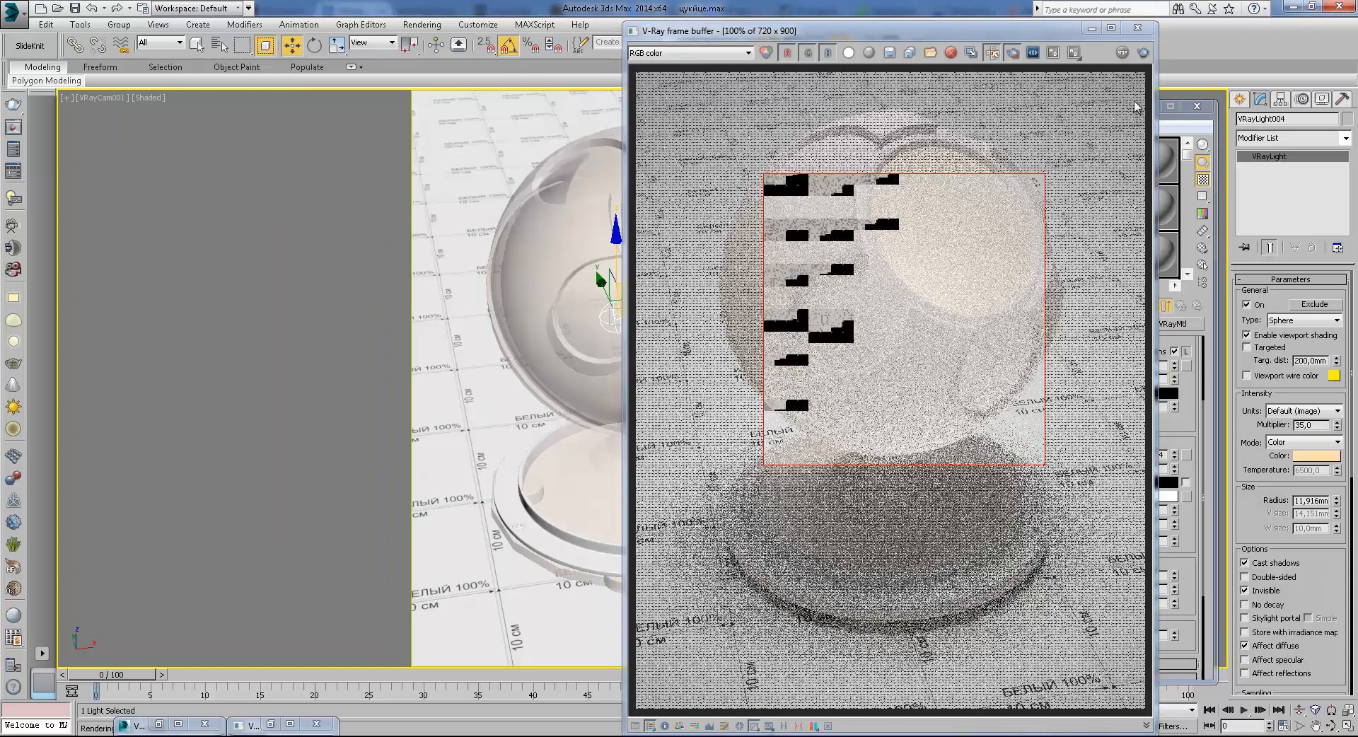
Render the region with the warmer light, view the whole frame, and minimise the frame buffer
click(1145, 54)
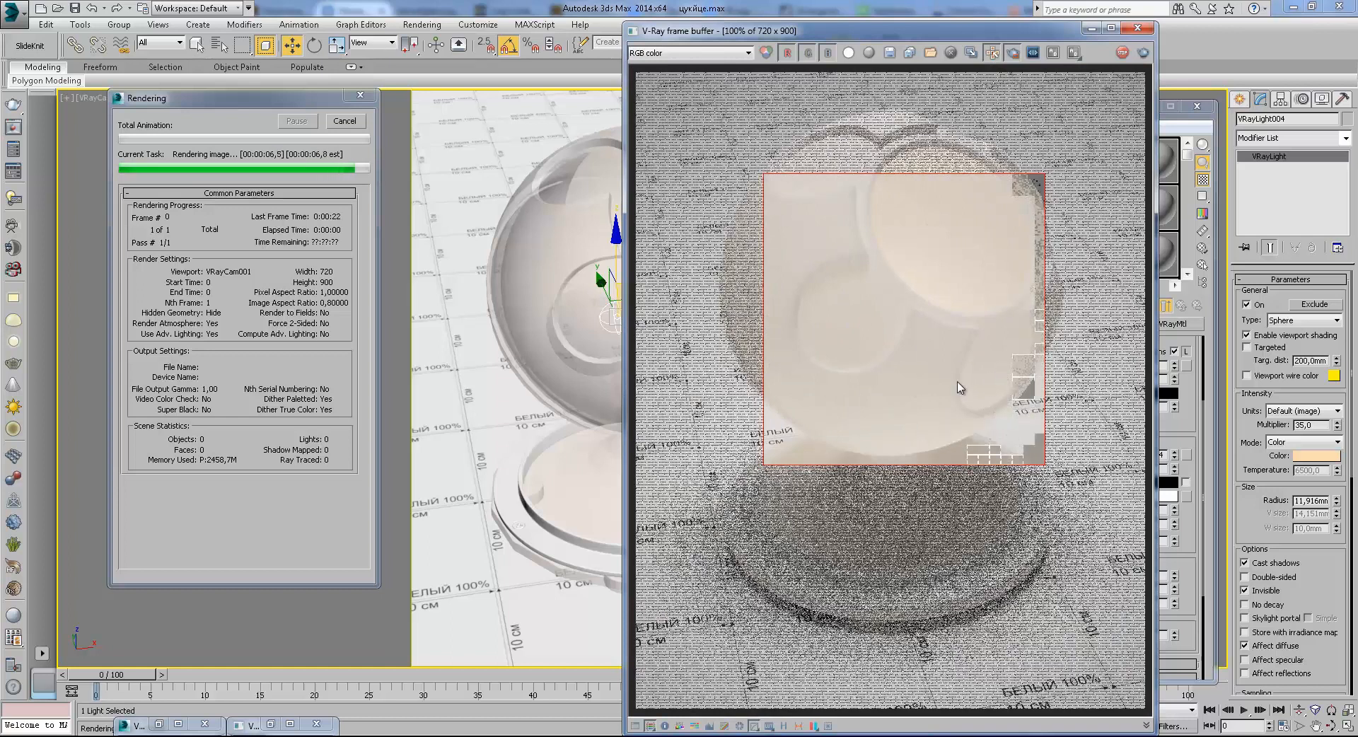
scroll(961, 363, down, 1)
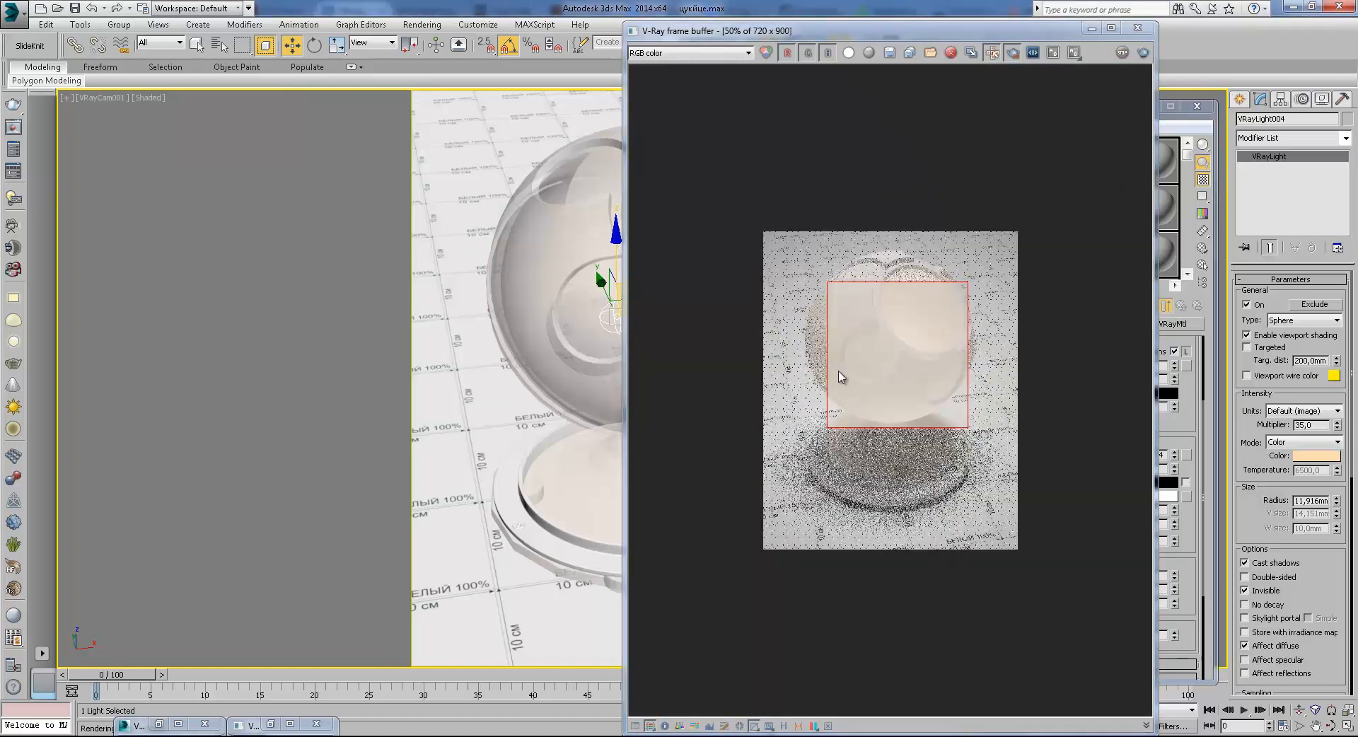
click(1092, 30)
Change the material's translucency back-side colour to cyan by setting its red value to 0
click(1053, 589)
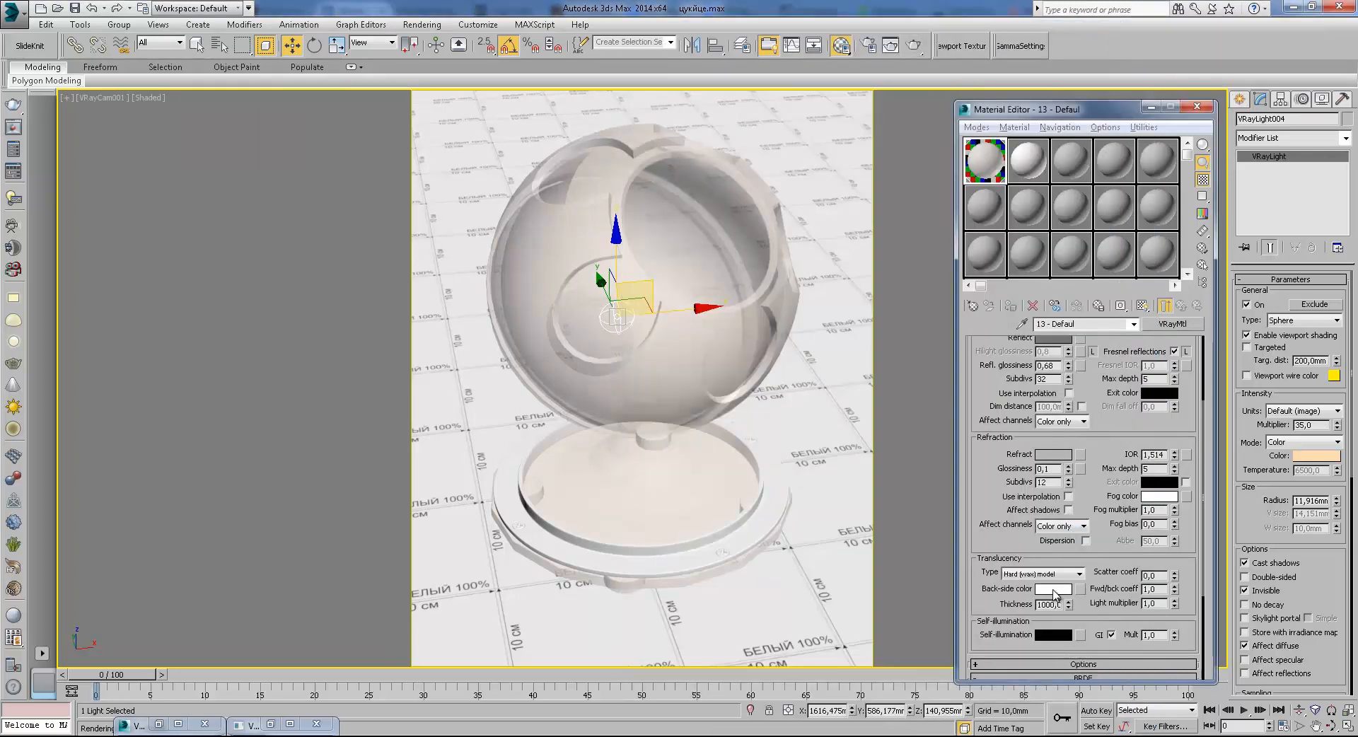
text(0)
key(Return)
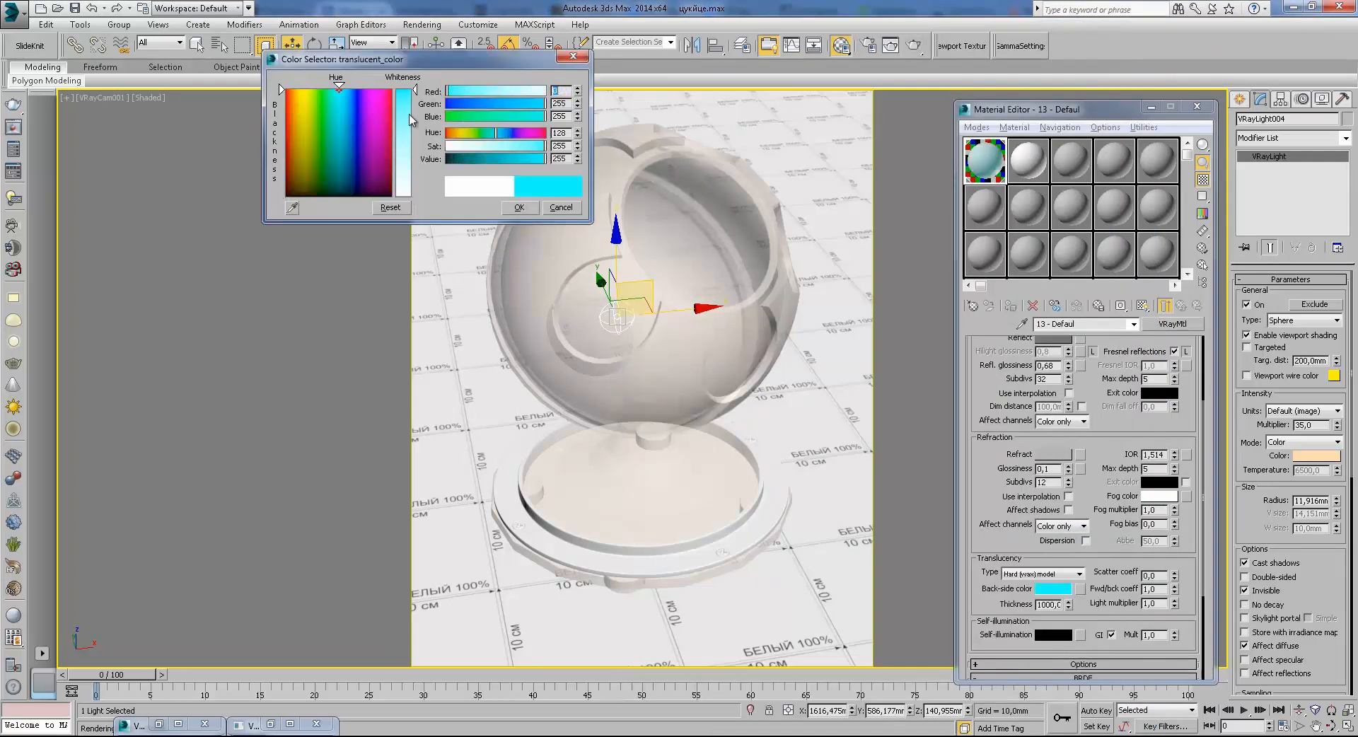
click(520, 207)
Render the region with the cyan back-side colour and check the sphere's relief details at 100% and 200% zoom
click(914, 45)
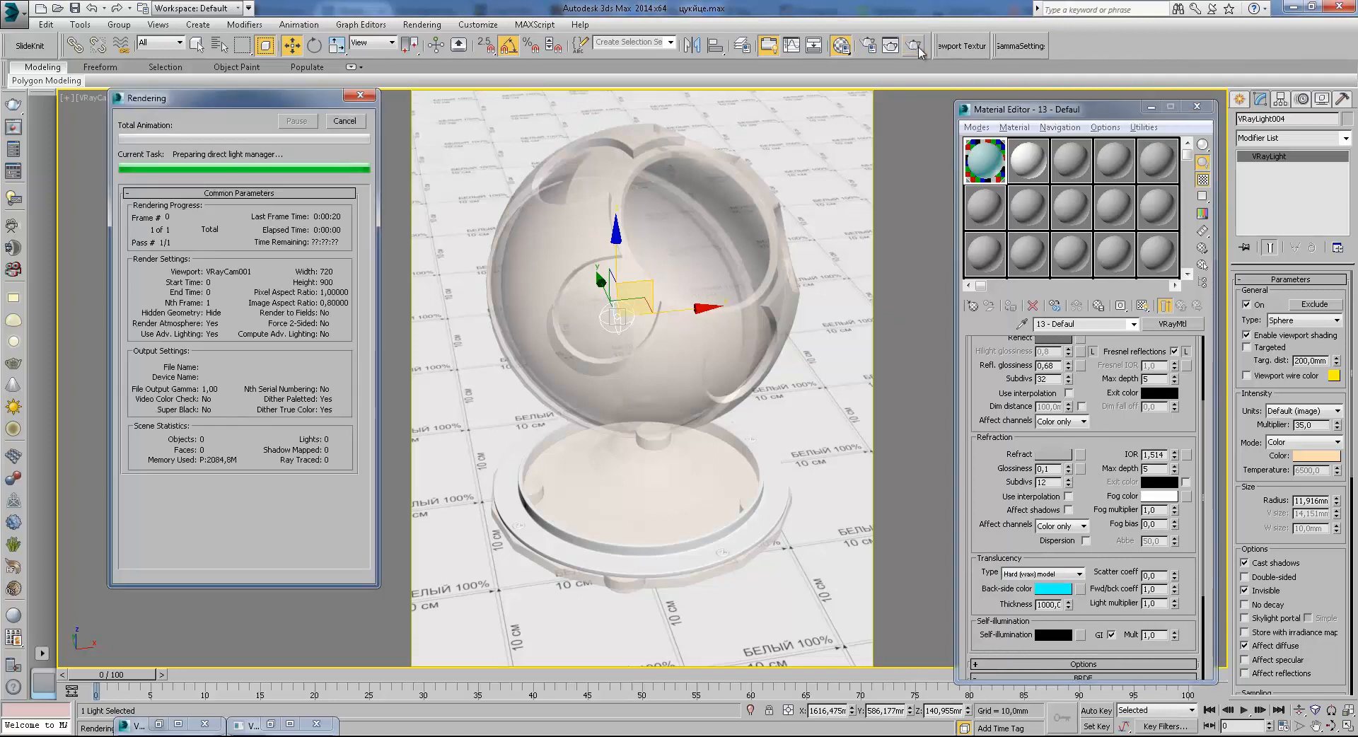
double_click(920, 337)
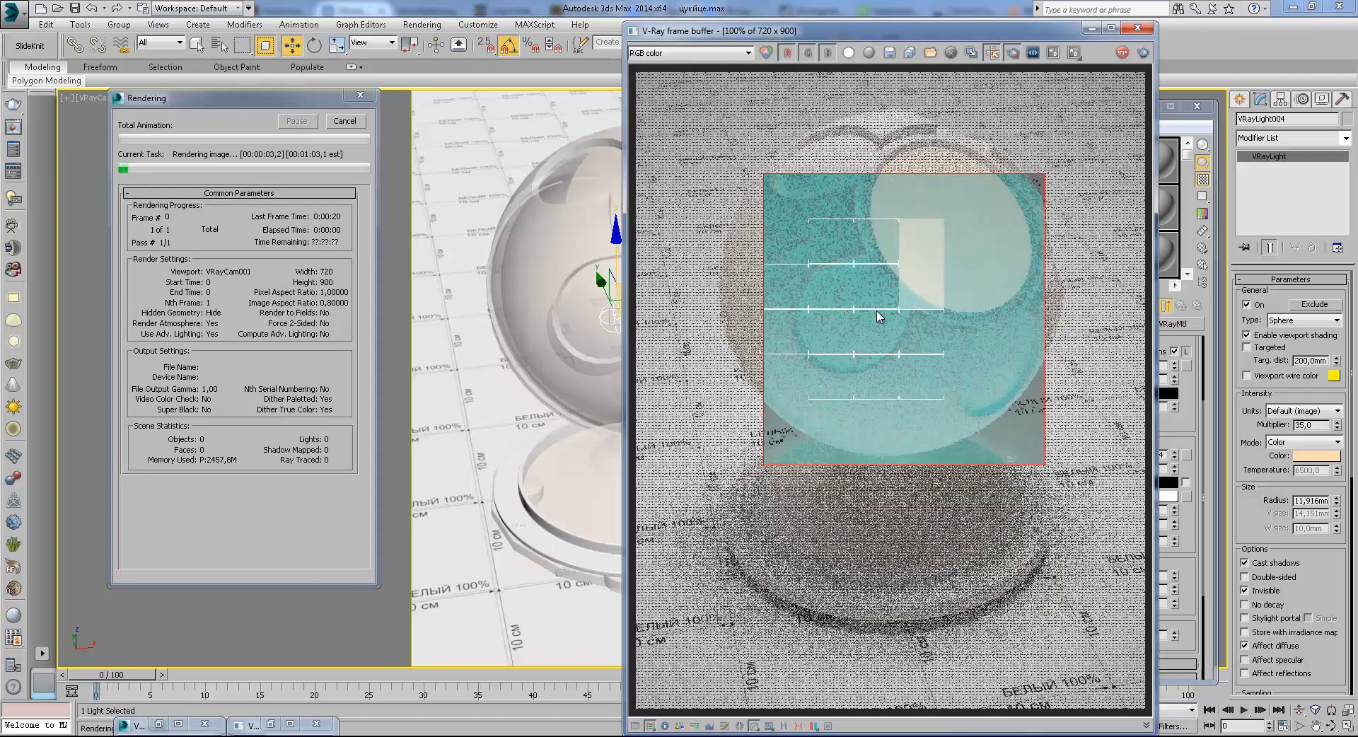
scroll(858, 336, up, 1)
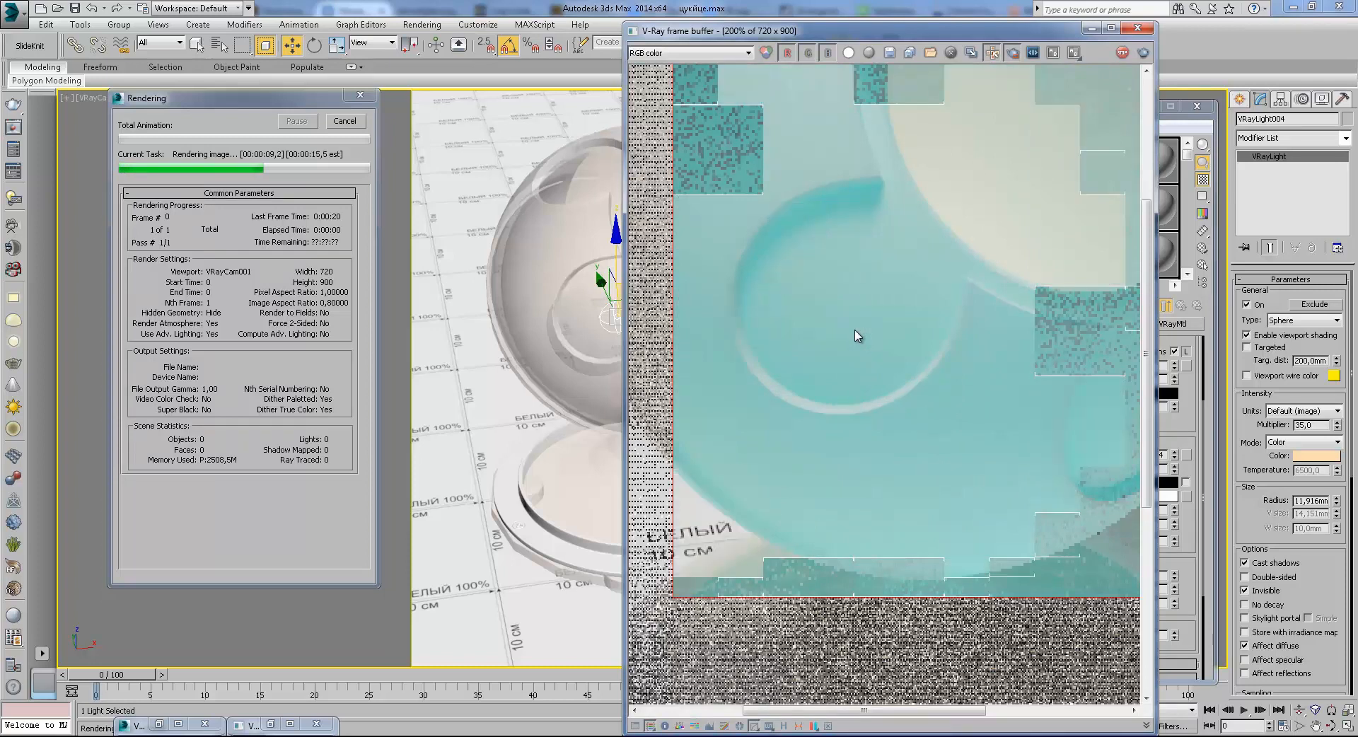
scroll(858, 336, down, 1)
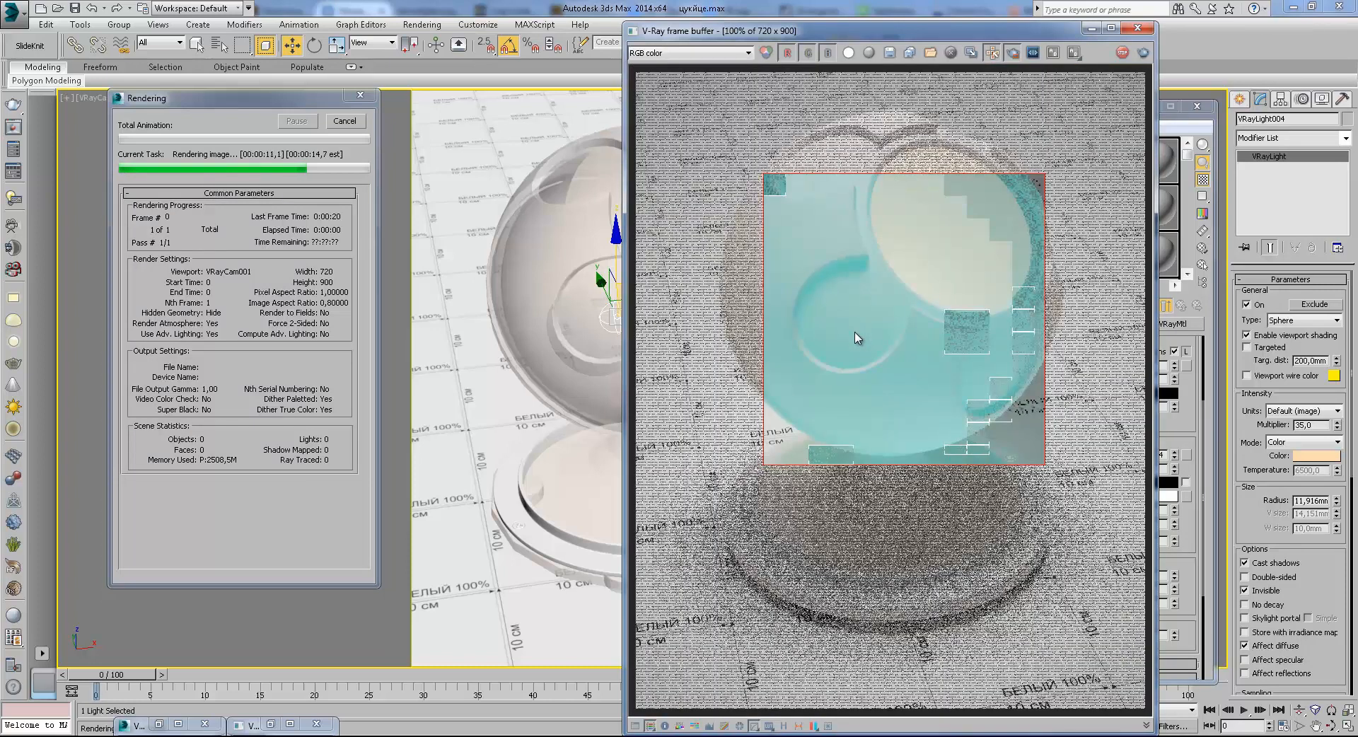
scroll(863, 337, up, 1)
scroll(863, 337, down, 1)
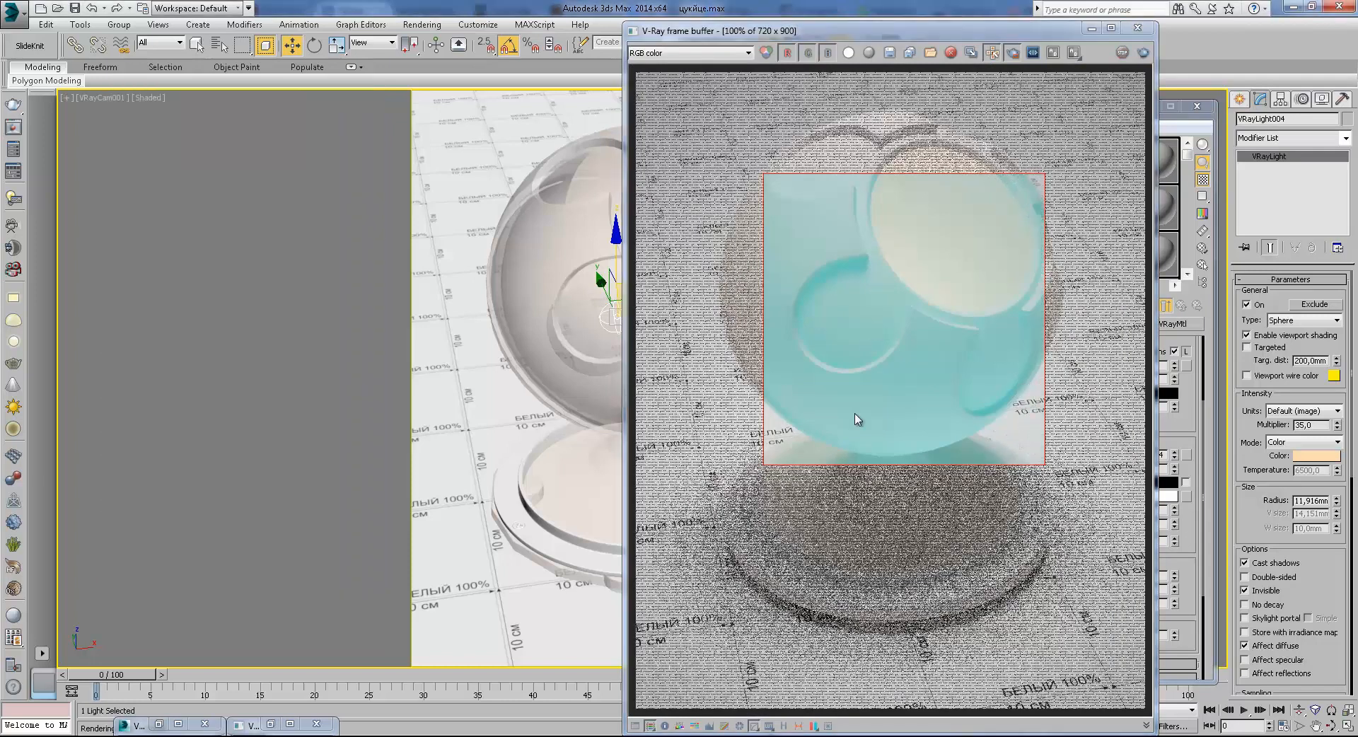
Examine the lower edge and recesses of the cyan sphere in the enlarged frame buffer, then restore the buffer window to its smaller size
scroll(810, 473, up, 2)
scroll(870, 400, up, 1)
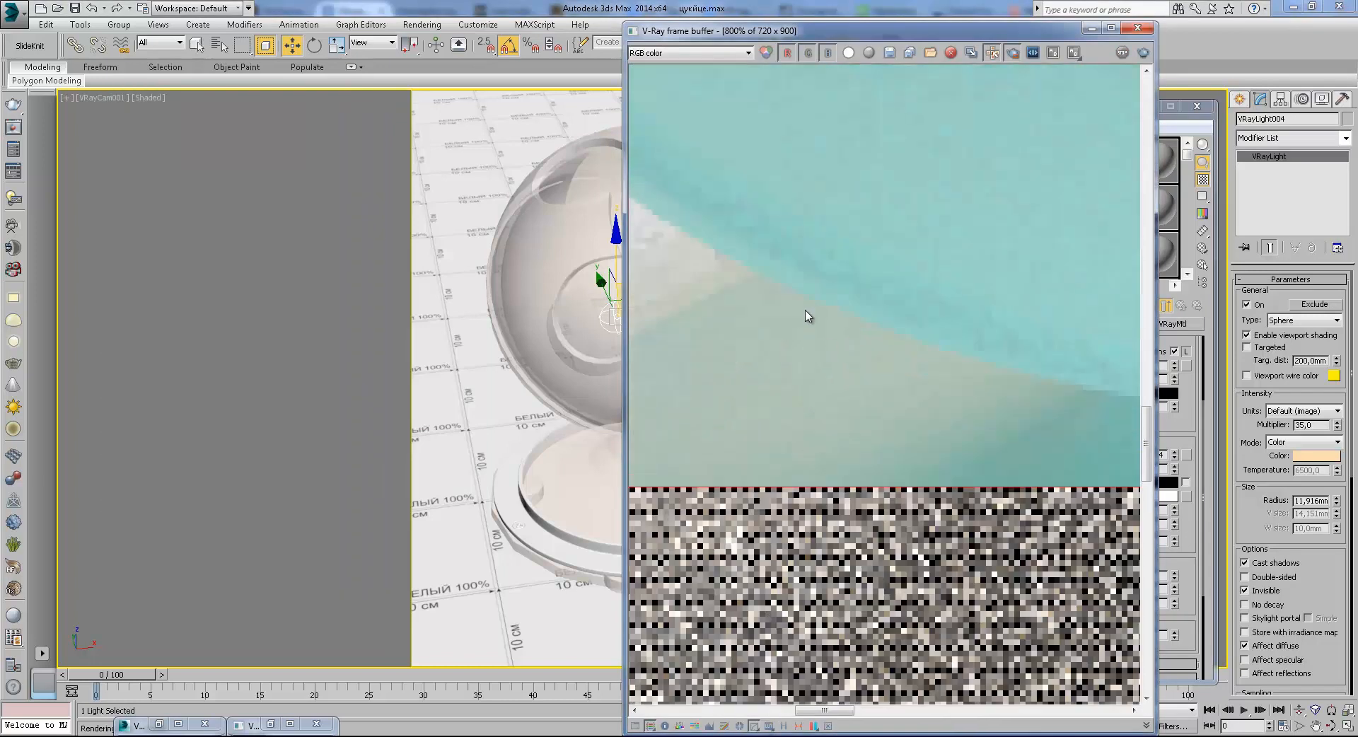
scroll(819, 343, up, 1)
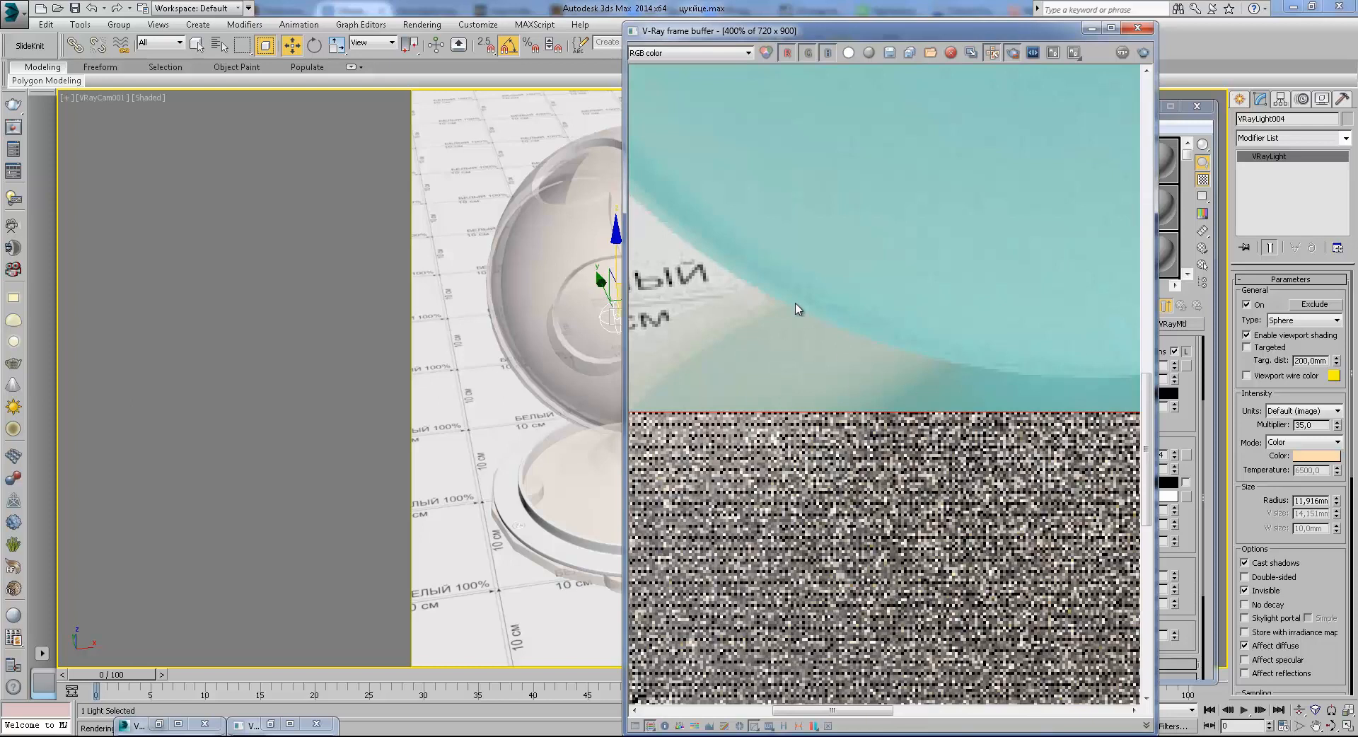
scroll(902, 354, down, 4)
scroll(812, 473, up, 1)
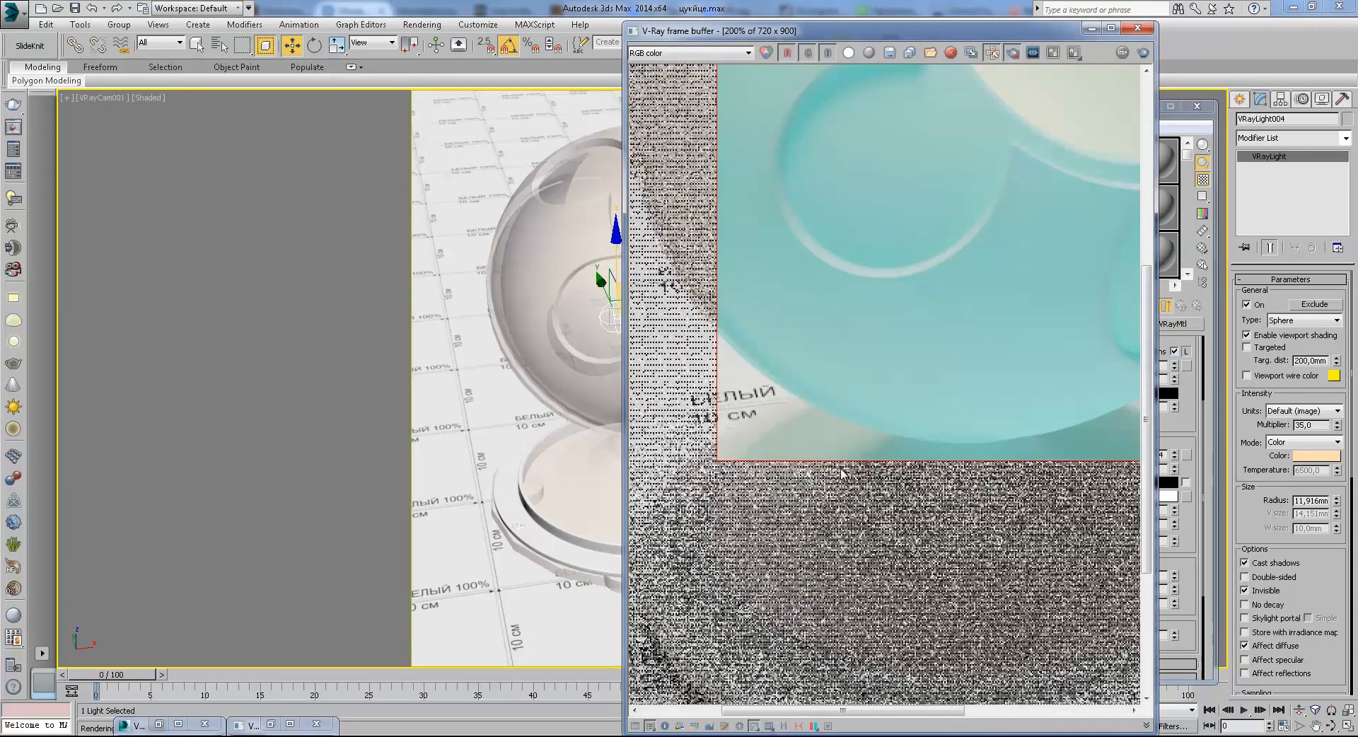
double_click(906, 35)
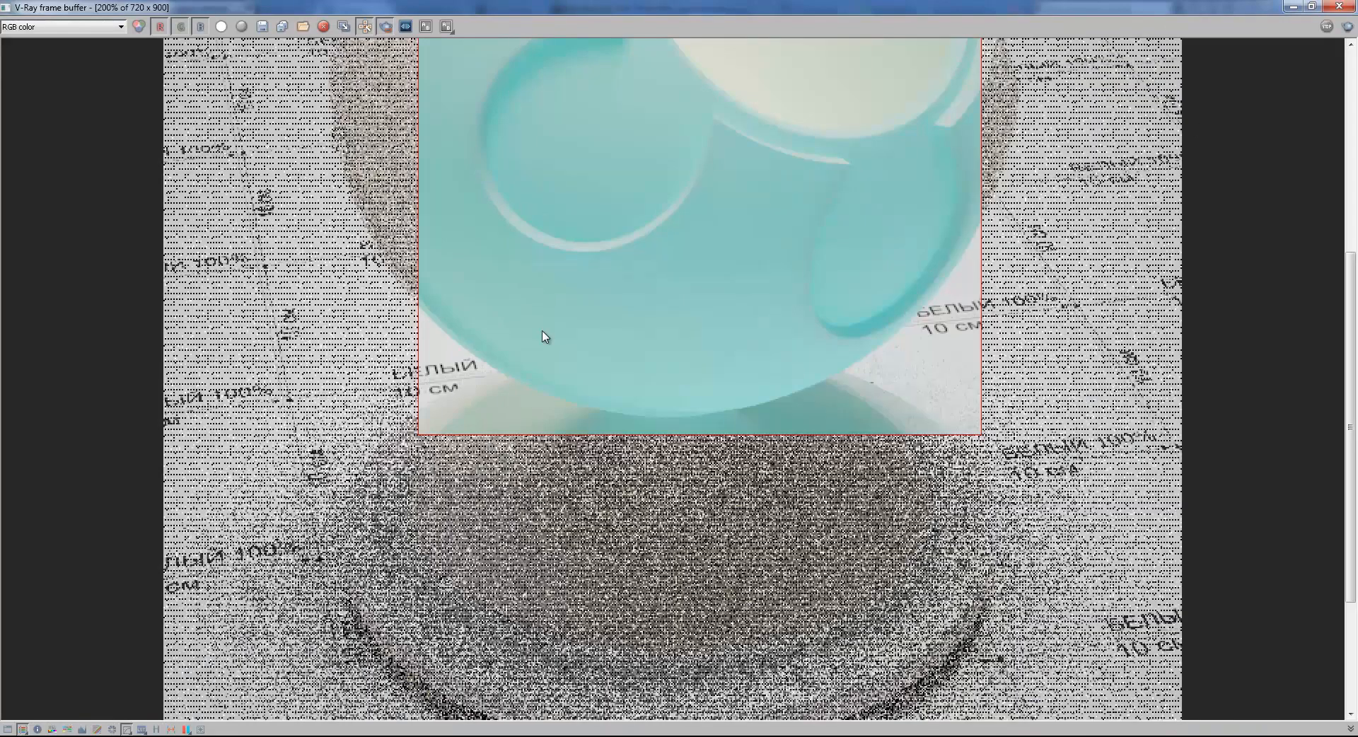
scroll(711, 346, up, 3)
middle_drag(546, 368, 620, 354)
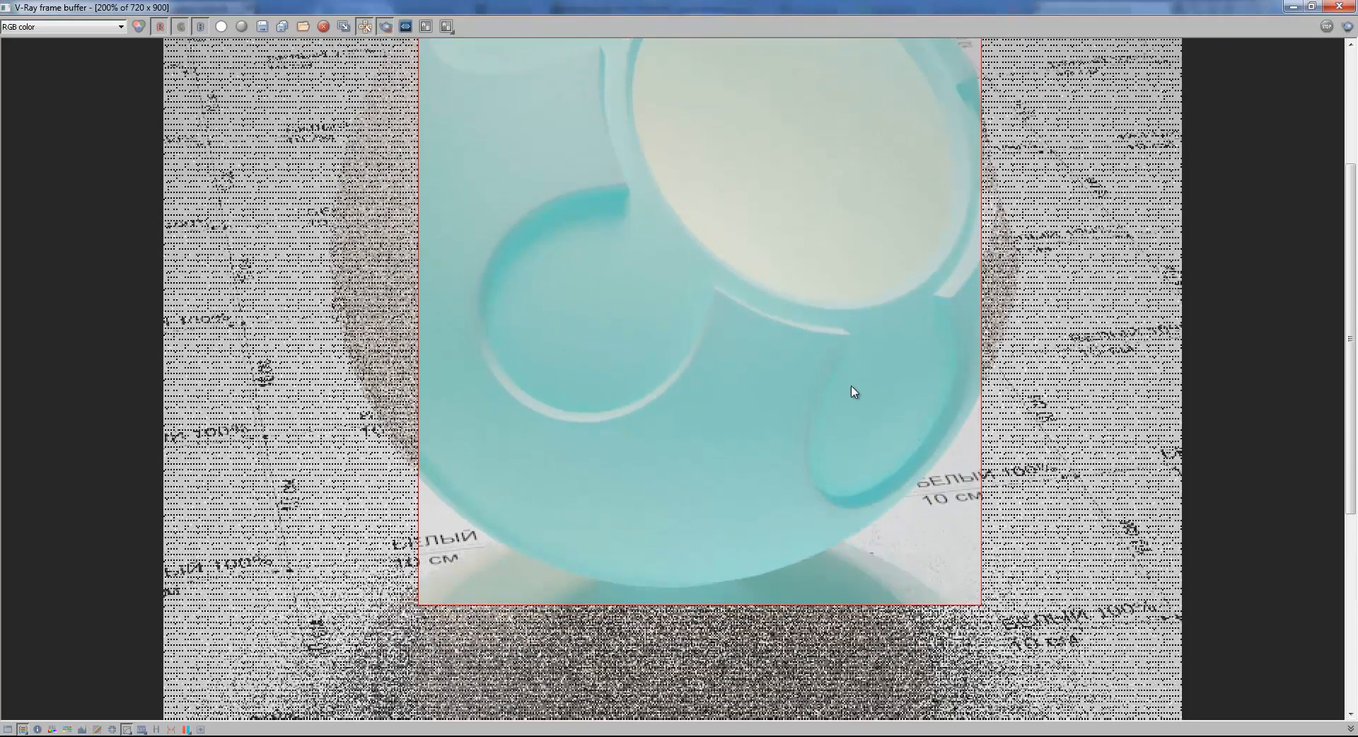
scroll(781, 358, down, 2)
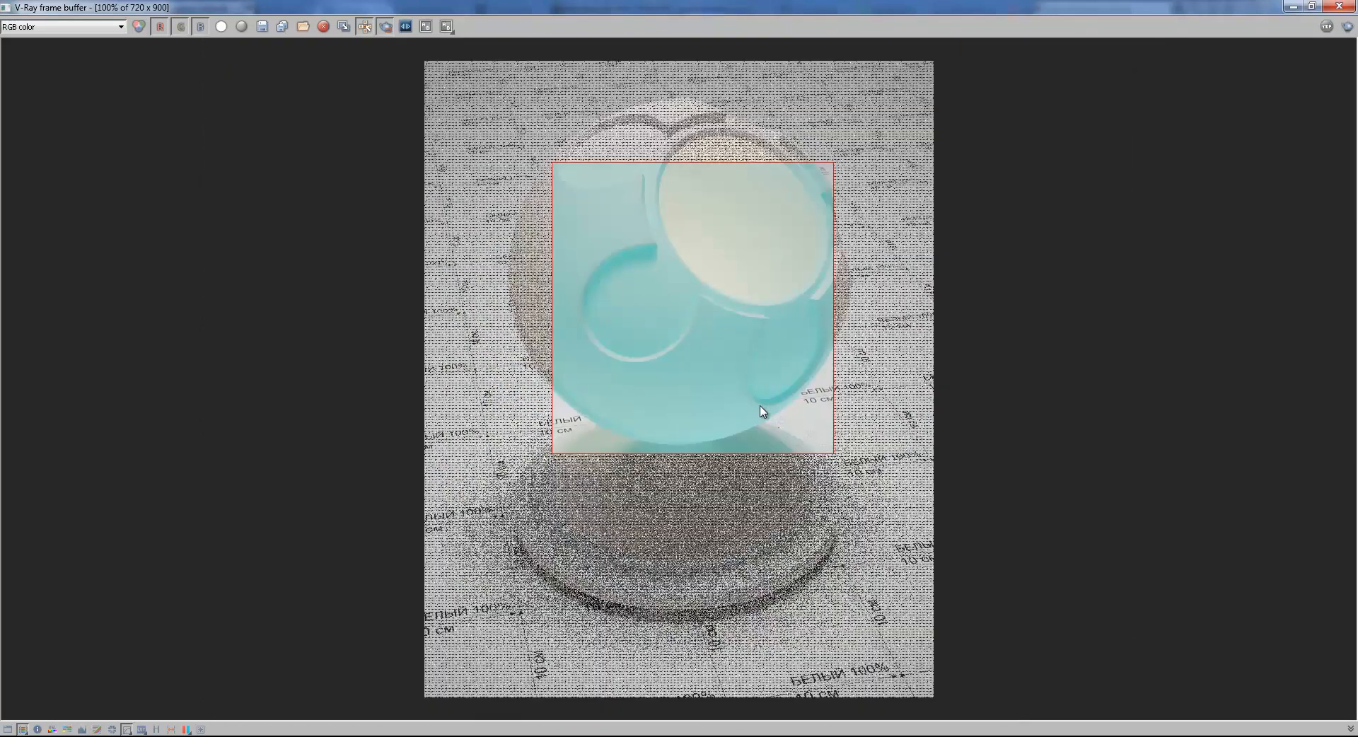
click(1311, 7)
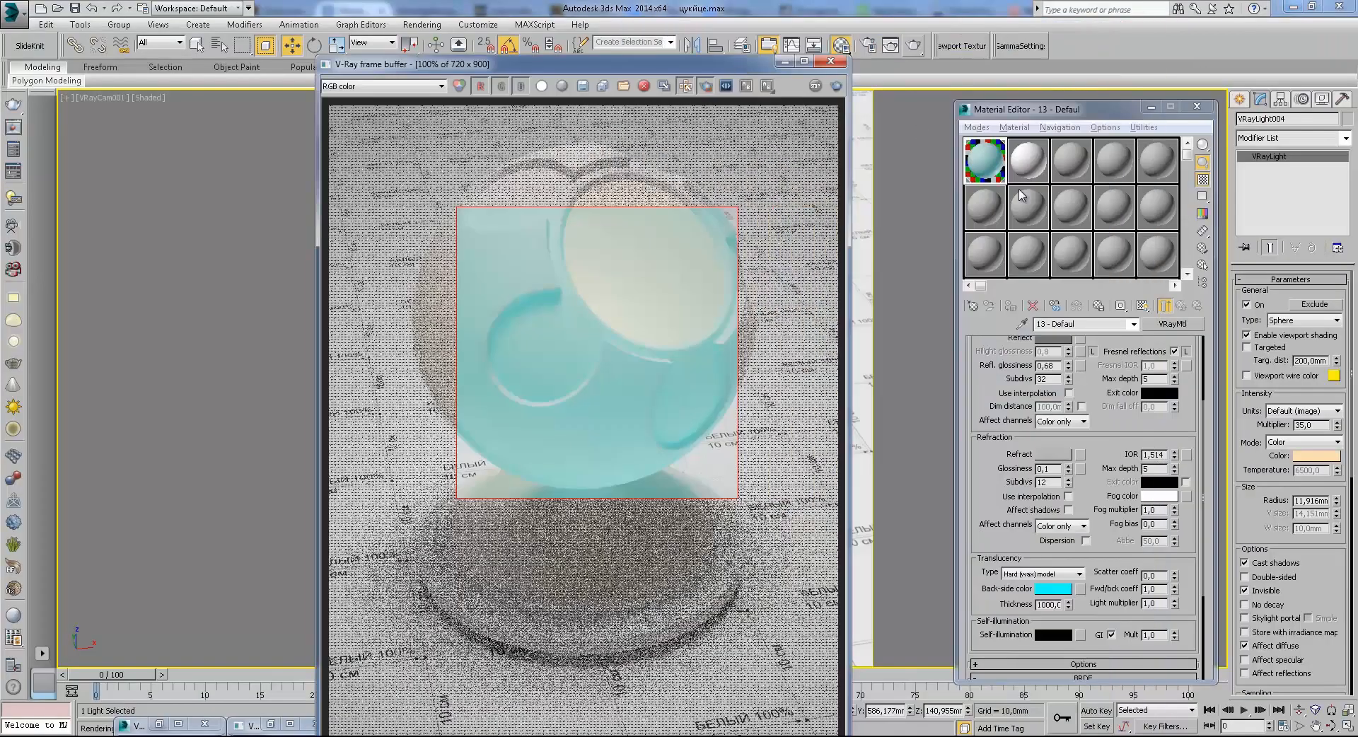
Set the material's translucency light multiplier to 5 and render the region again
scroll(1160, 474, down, 5)
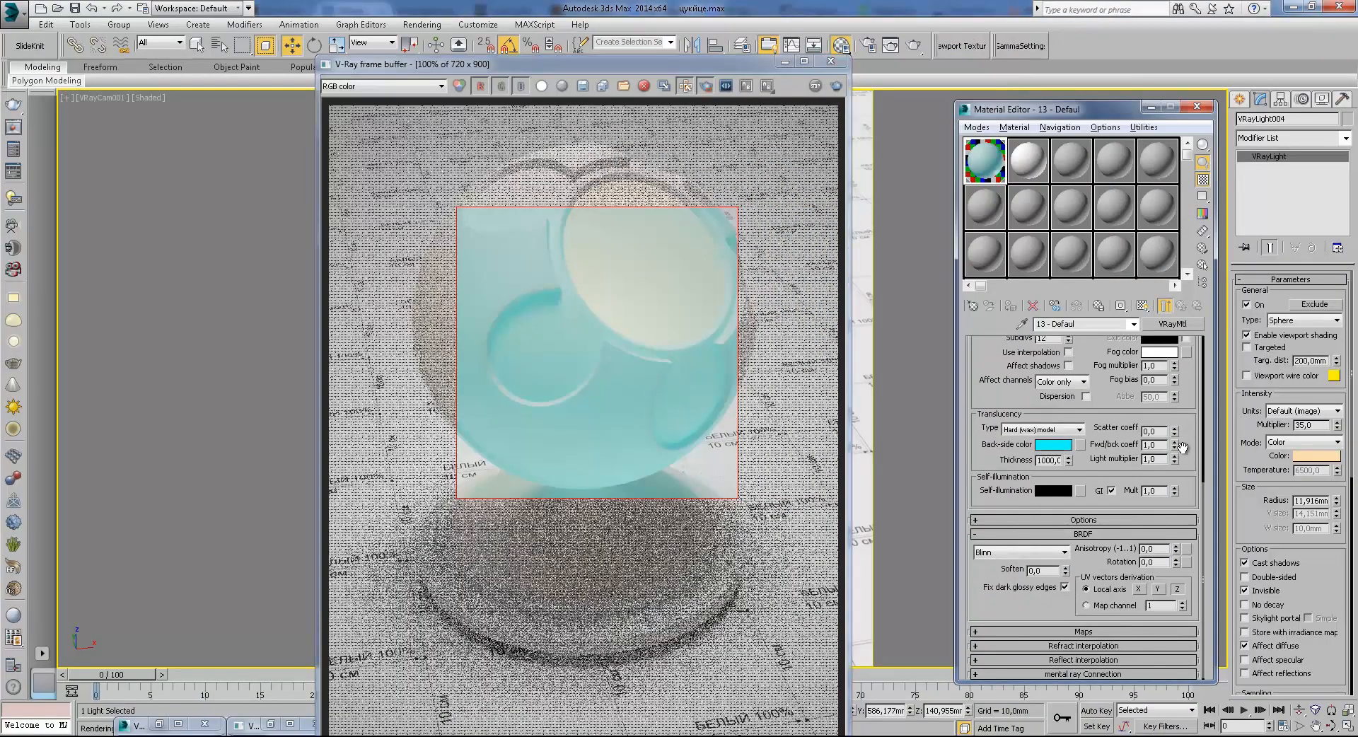
scroll(1116, 396, down, 1)
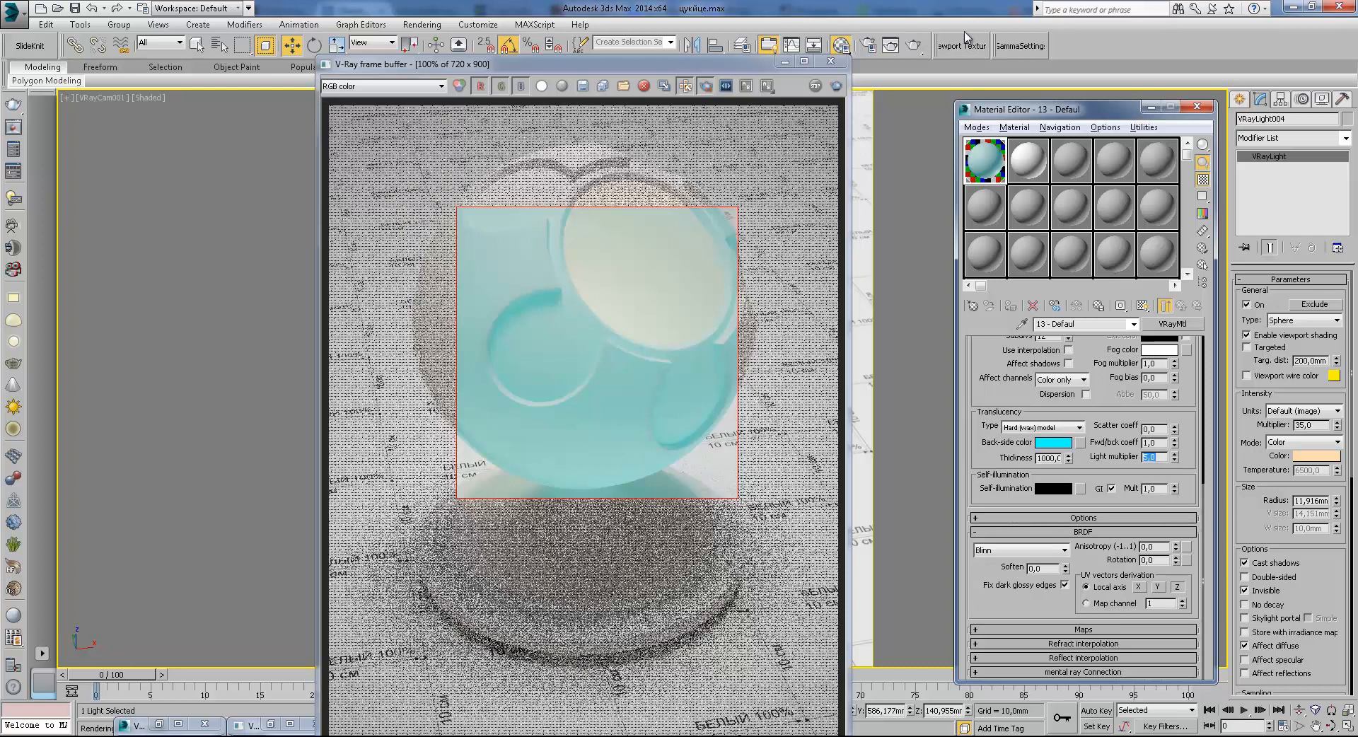
click(924, 45)
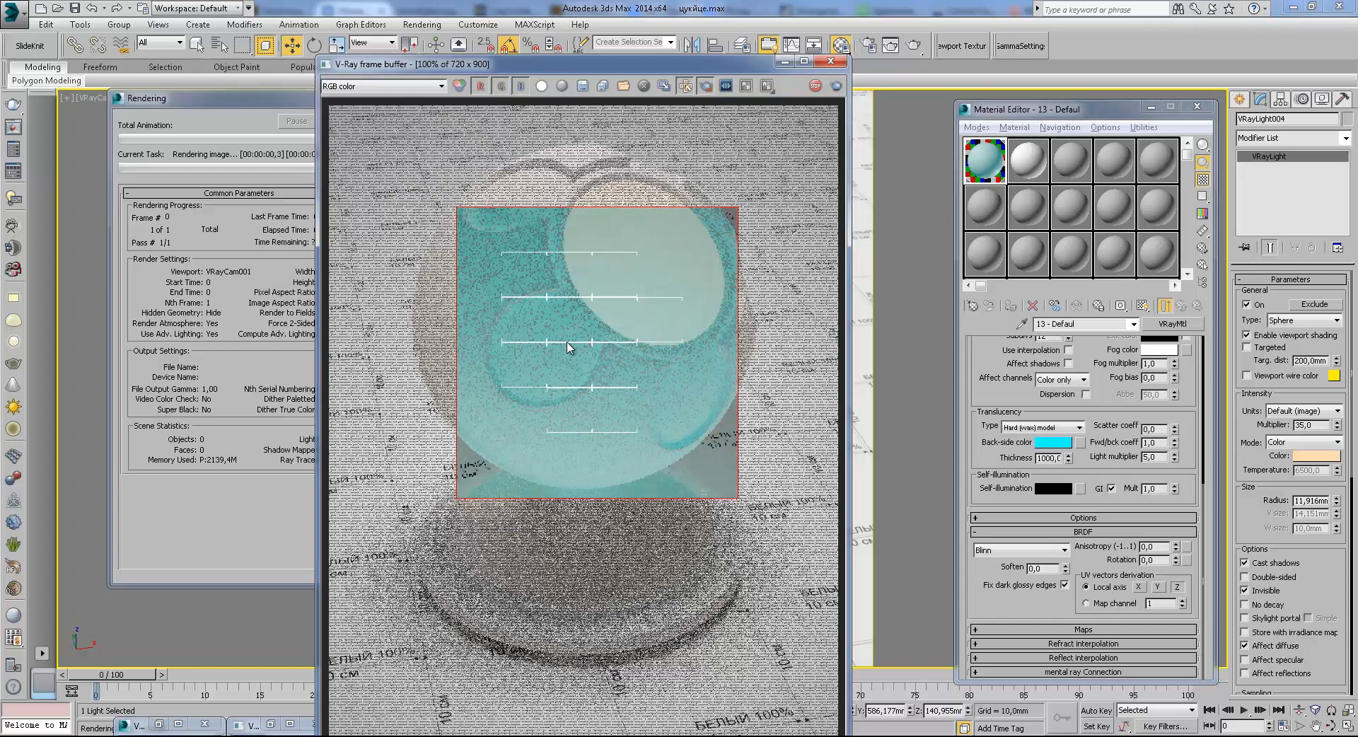
Examine the sphere's recesses and lower edge at 100% and 200% zoom while the region renders with the higher translucency light multiplier
scroll(566, 348, up, 1)
middle_drag(566, 348, 616, 356)
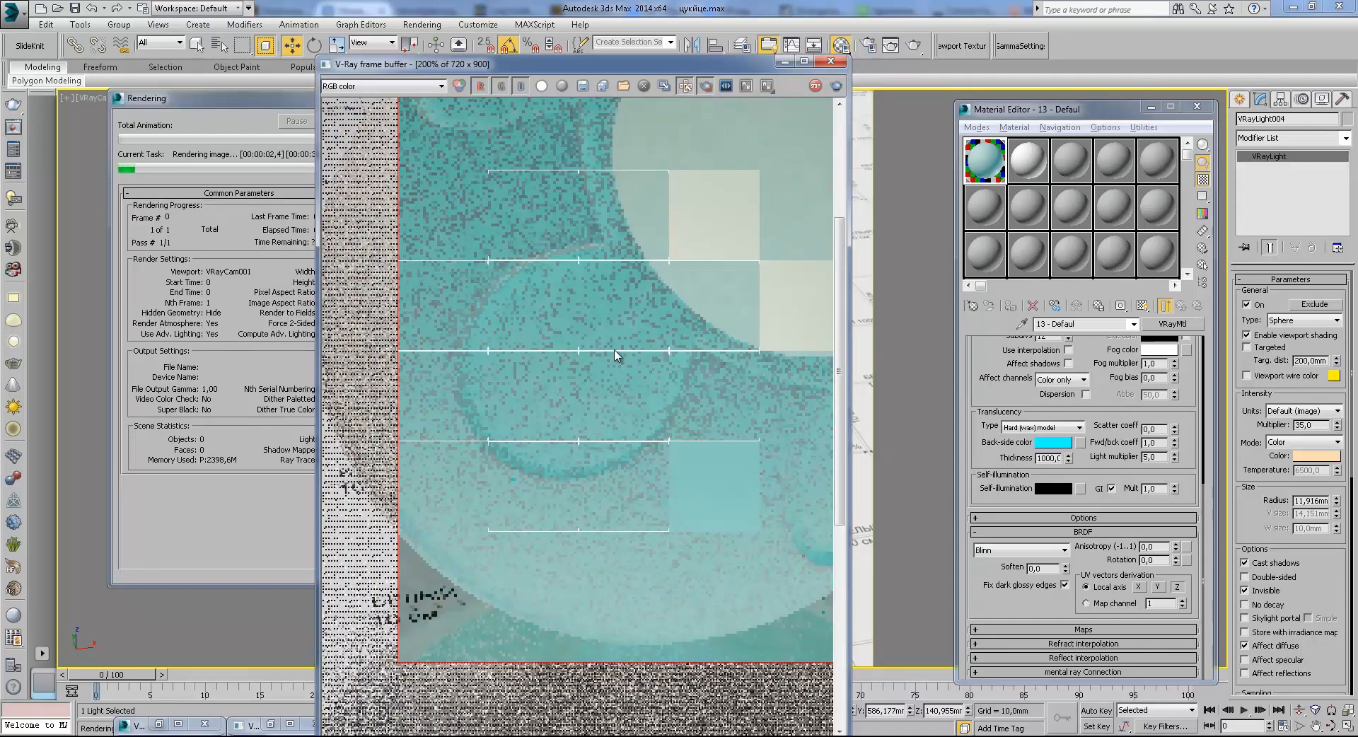
scroll(616, 379, down, 1)
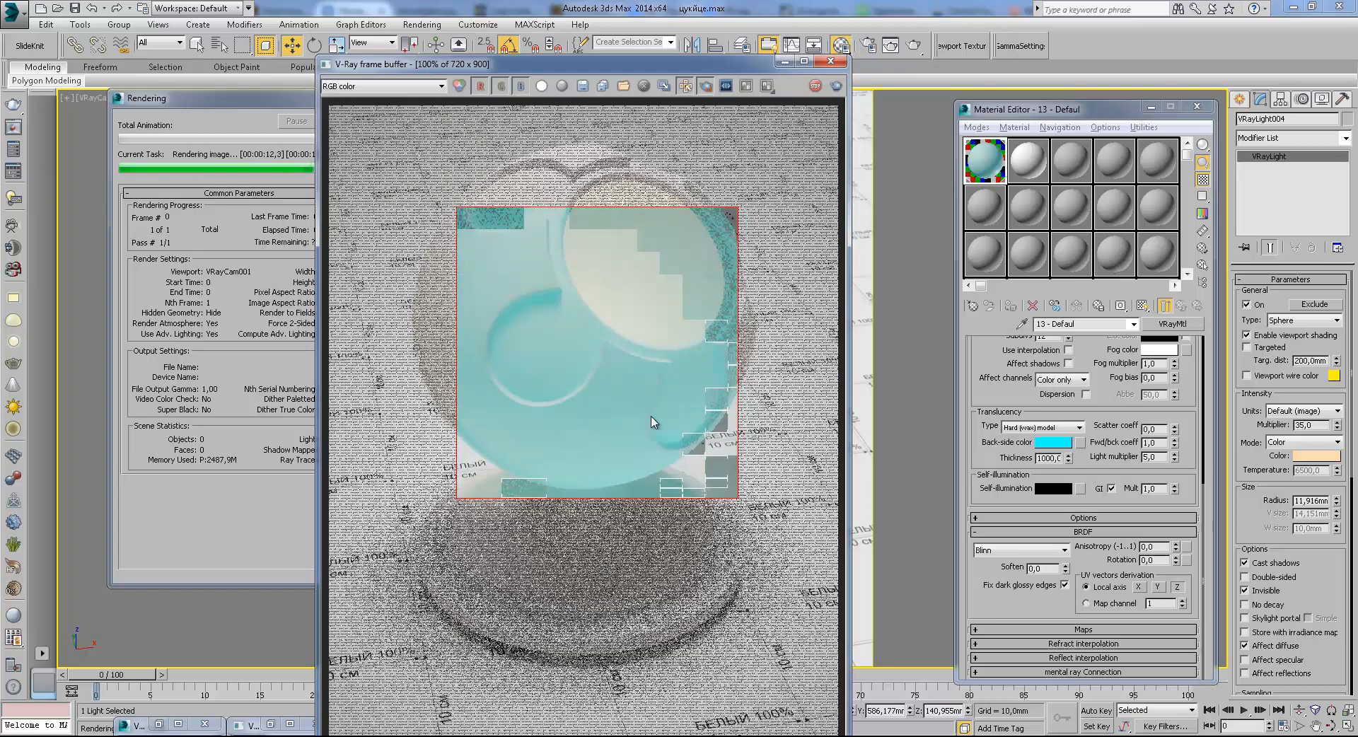
scroll(685, 426, up, 1)
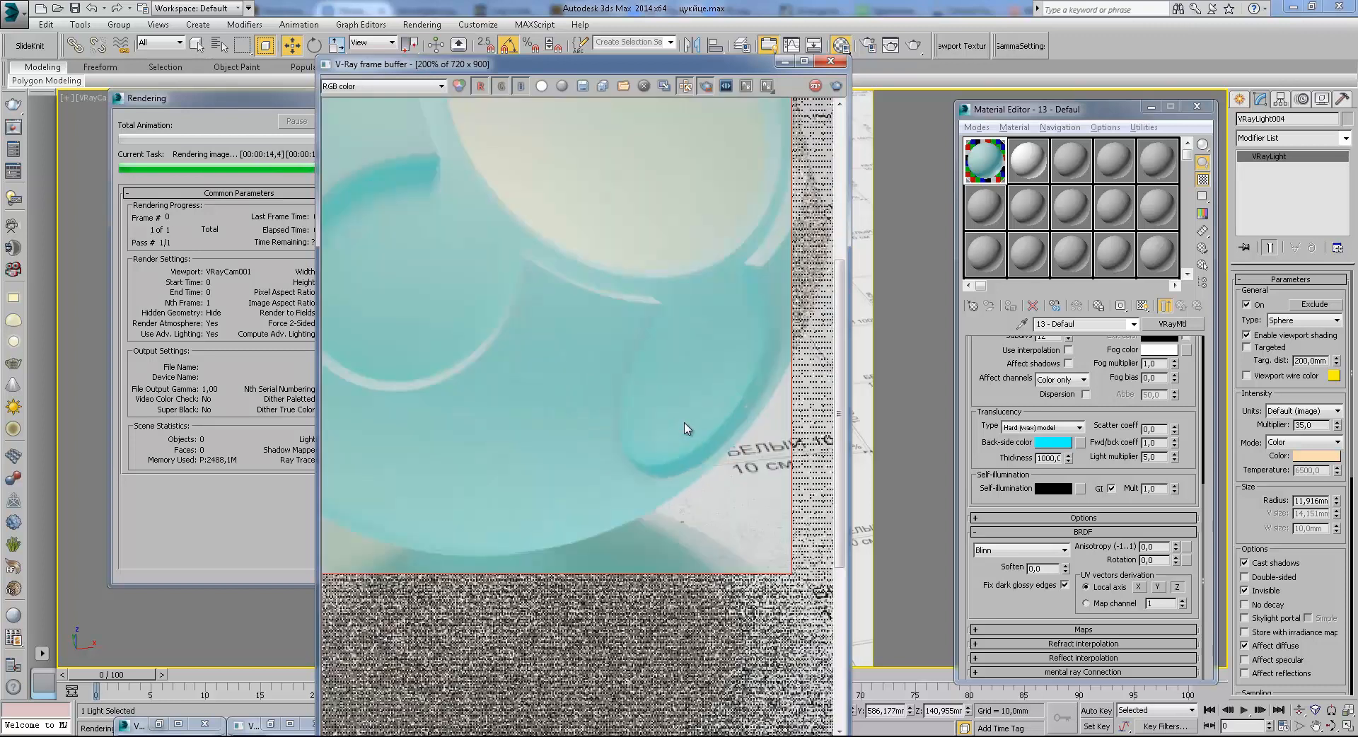
scroll(707, 409, down, 1)
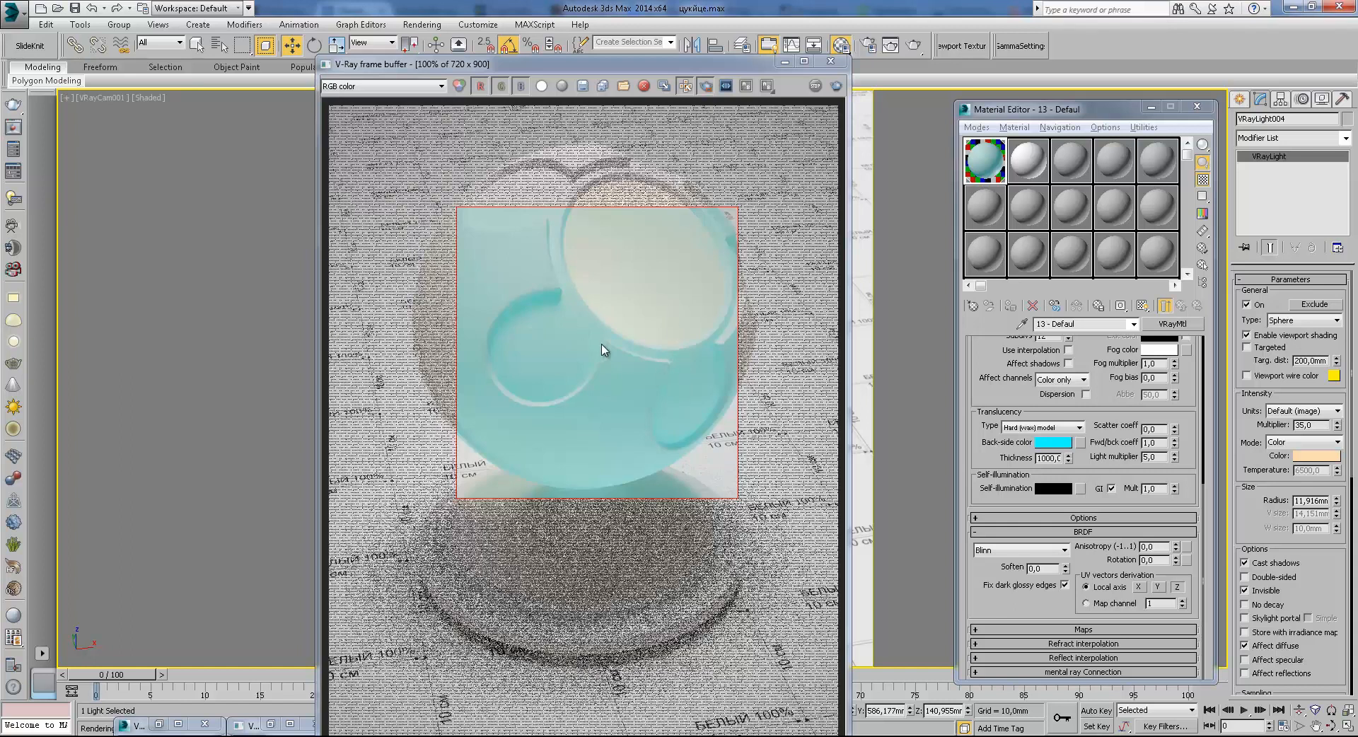
Adjust the material's reflection colour and set its reflection glossiness to 0,75
scroll(1094, 442, up, 5)
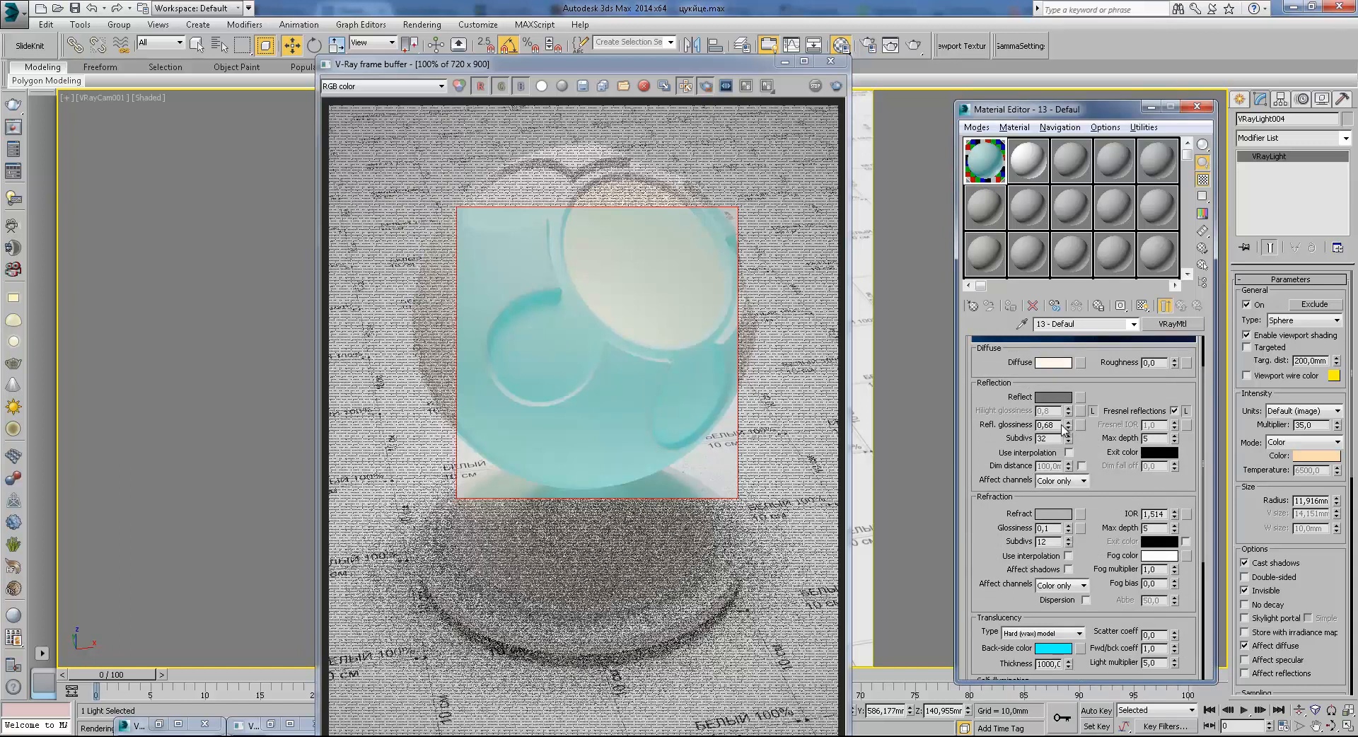
click(1054, 397)
click(561, 208)
click(1057, 428)
text(0,75)
Turn off Fresnel reflections, use a darker grey reflection colour with reflection glossiness 0,8, and render the region again
click(1175, 410)
click(1054, 397)
click(534, 214)
double_click(1059, 424)
click(837, 86)
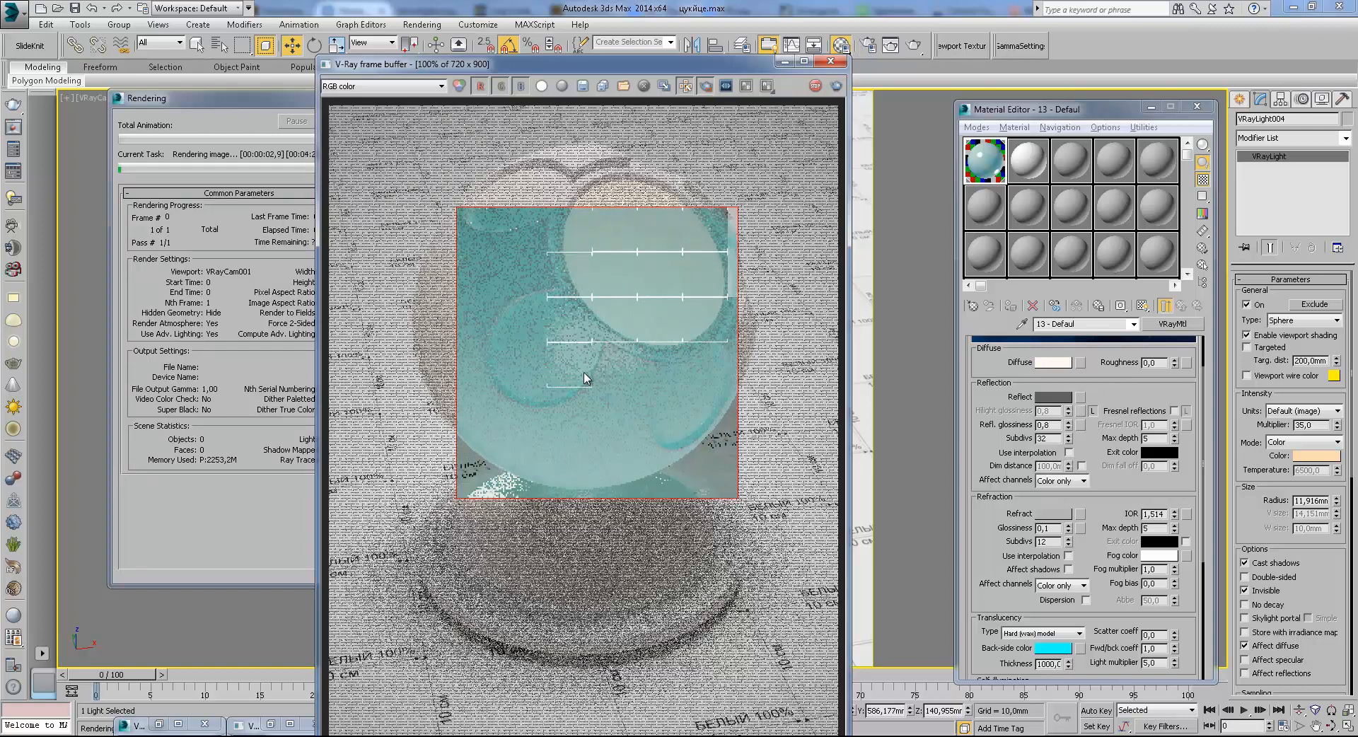
Inspect the soft reflections on the sphere at 100% and 200% zoom as the region renders
scroll(597, 355, up, 1)
scroll(597, 355, down, 1)
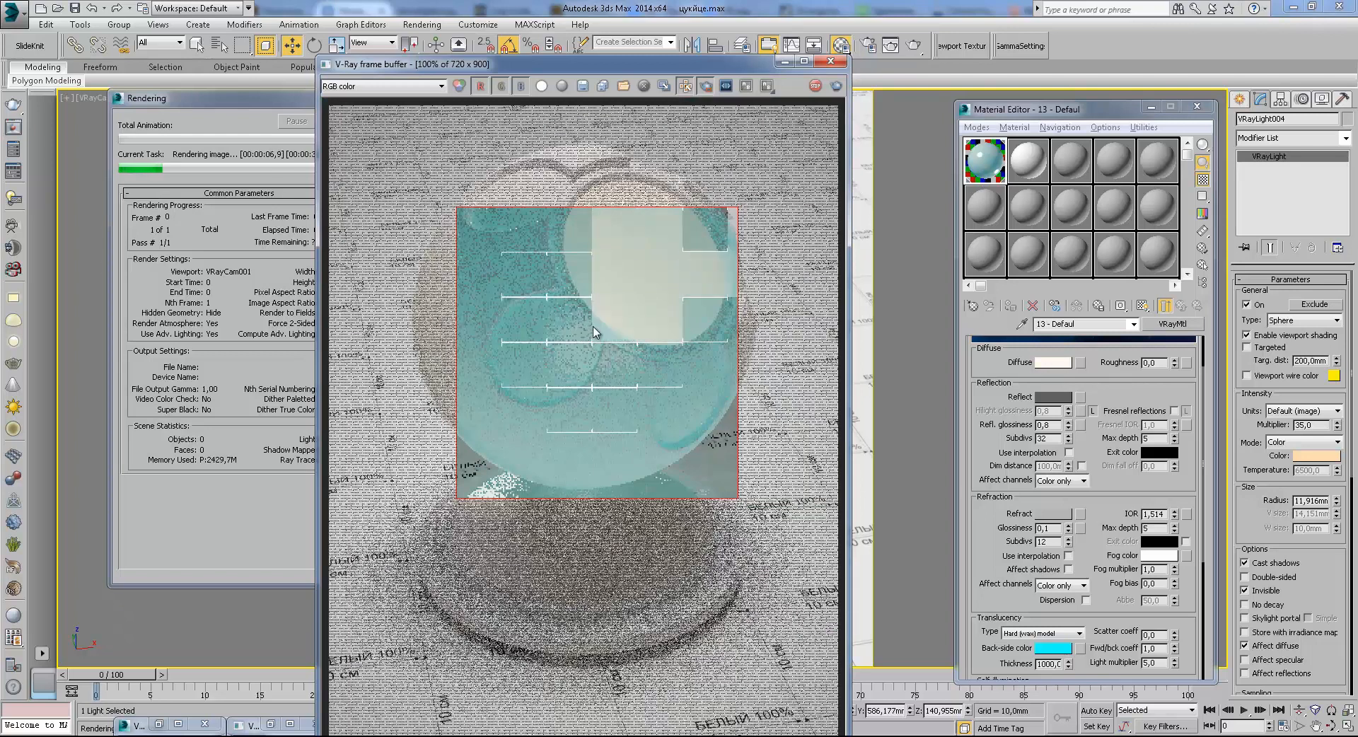
scroll(565, 331, up, 1)
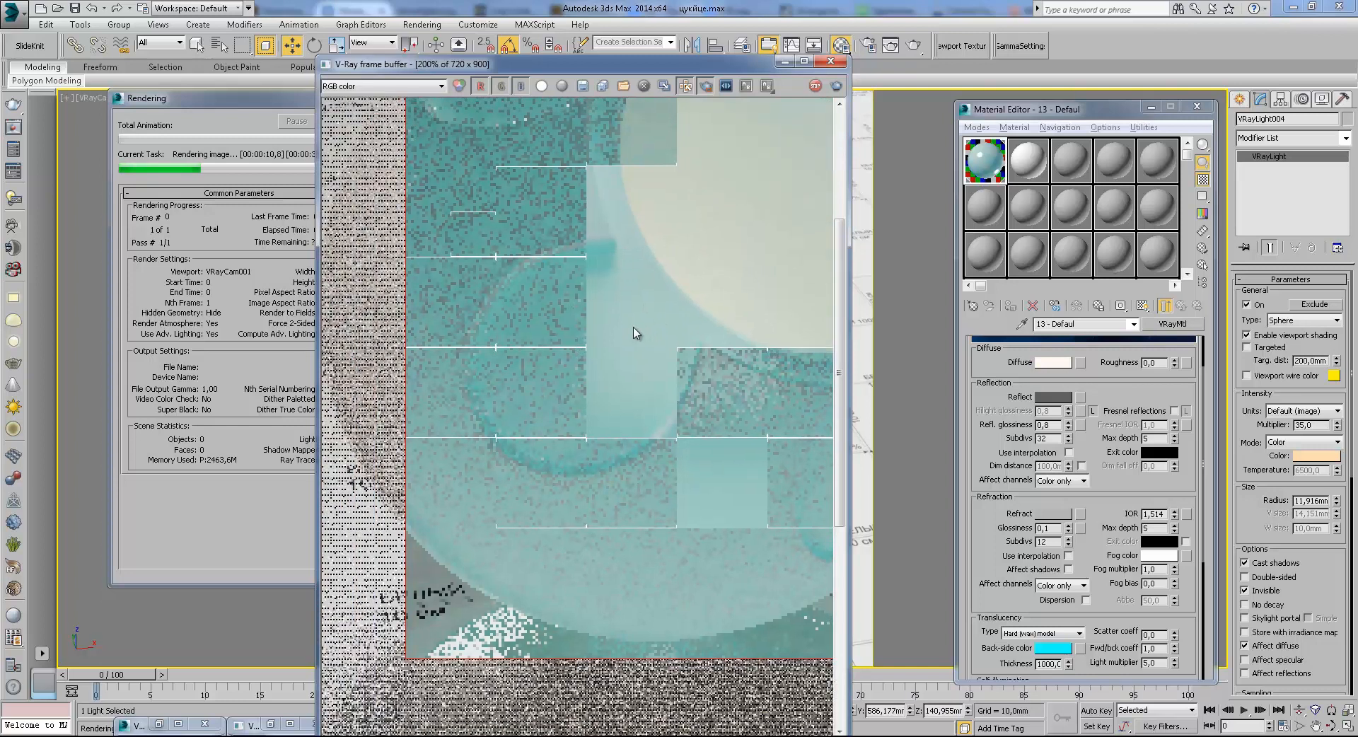
scroll(635, 338, down, 1)
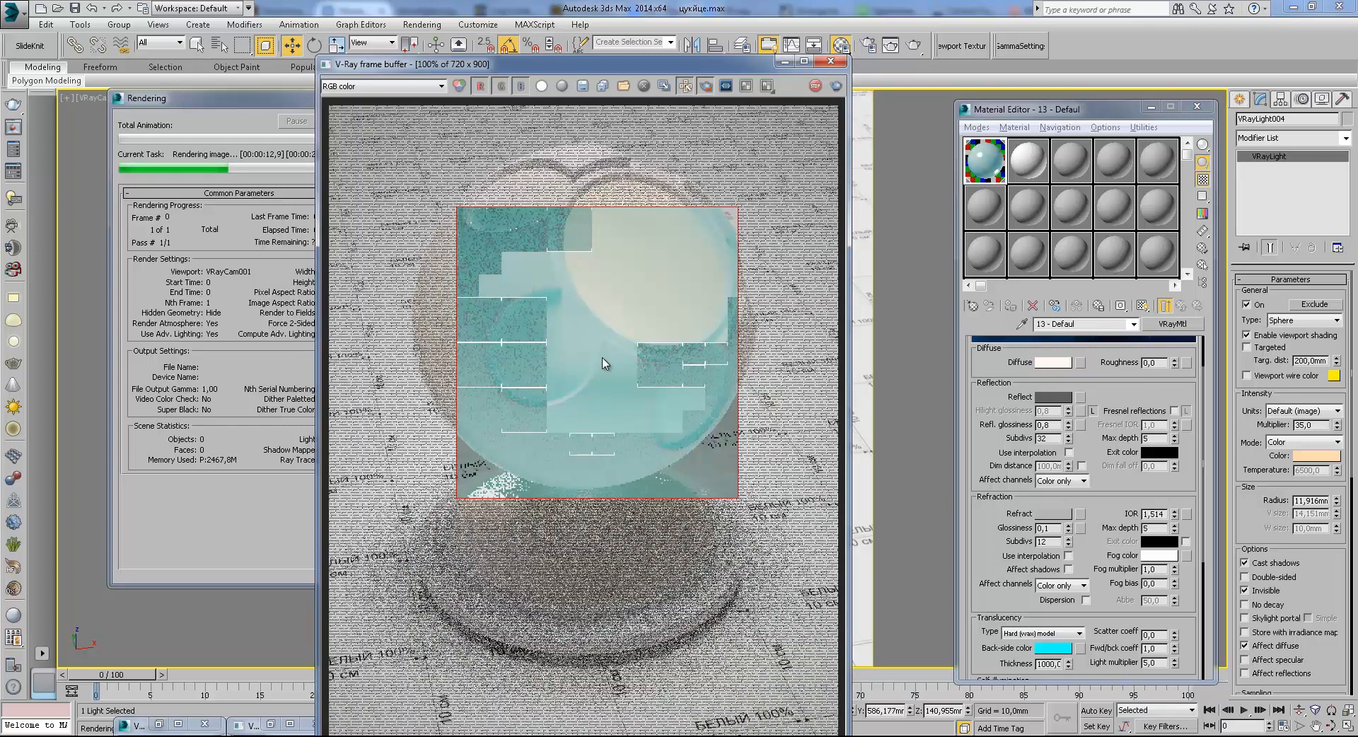
scroll(595, 403, up, 1)
middle_drag(595, 403, 694, 470)
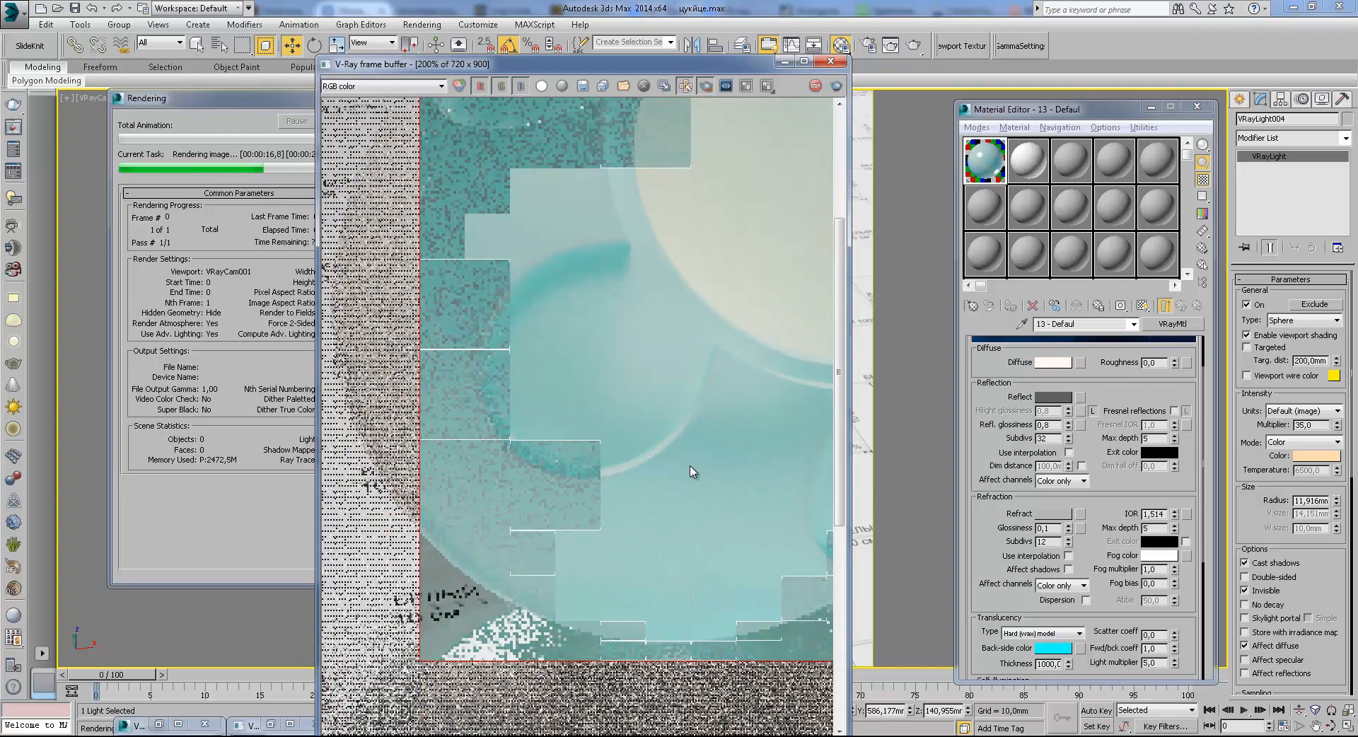
scroll(691, 471, down, 1)
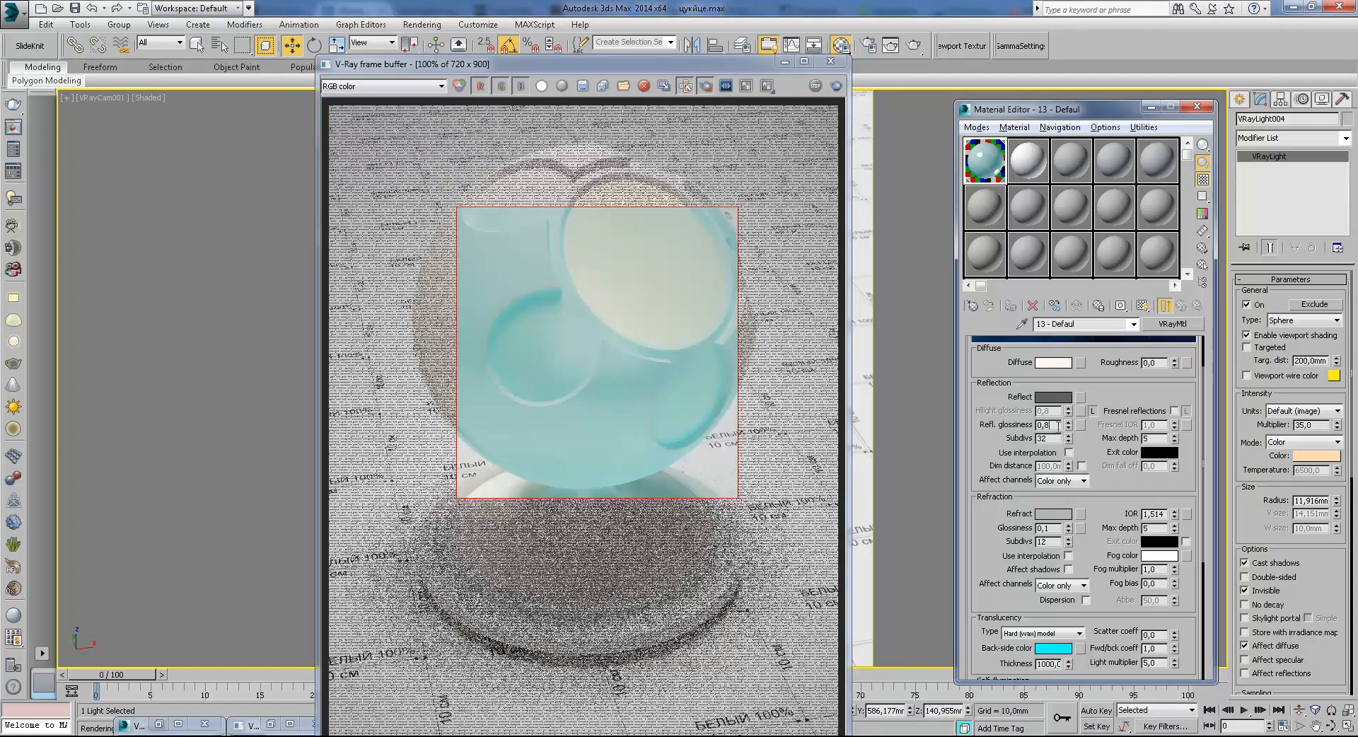
Lighten the material's grey reflection colour, set the reflection glossiness to 1,0 and render the region
click(1054, 397)
click(413, 119)
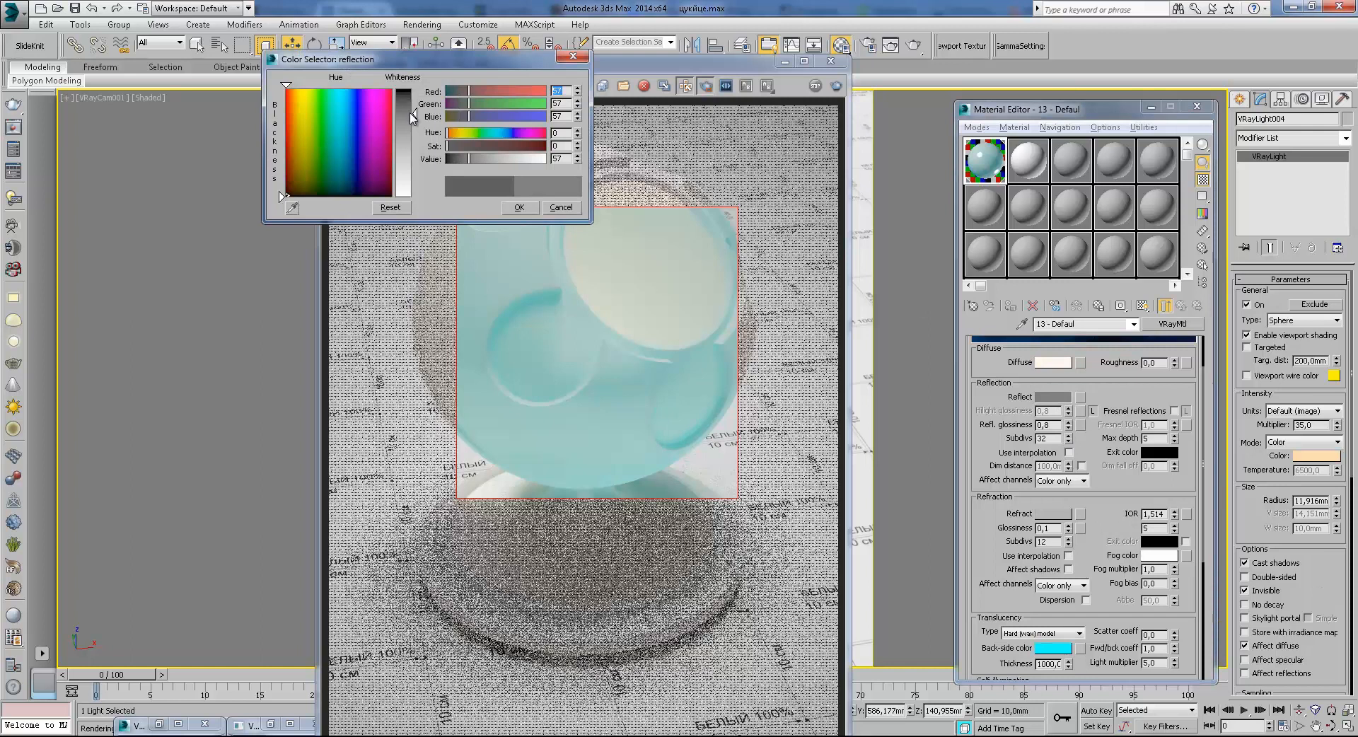
click(548, 209)
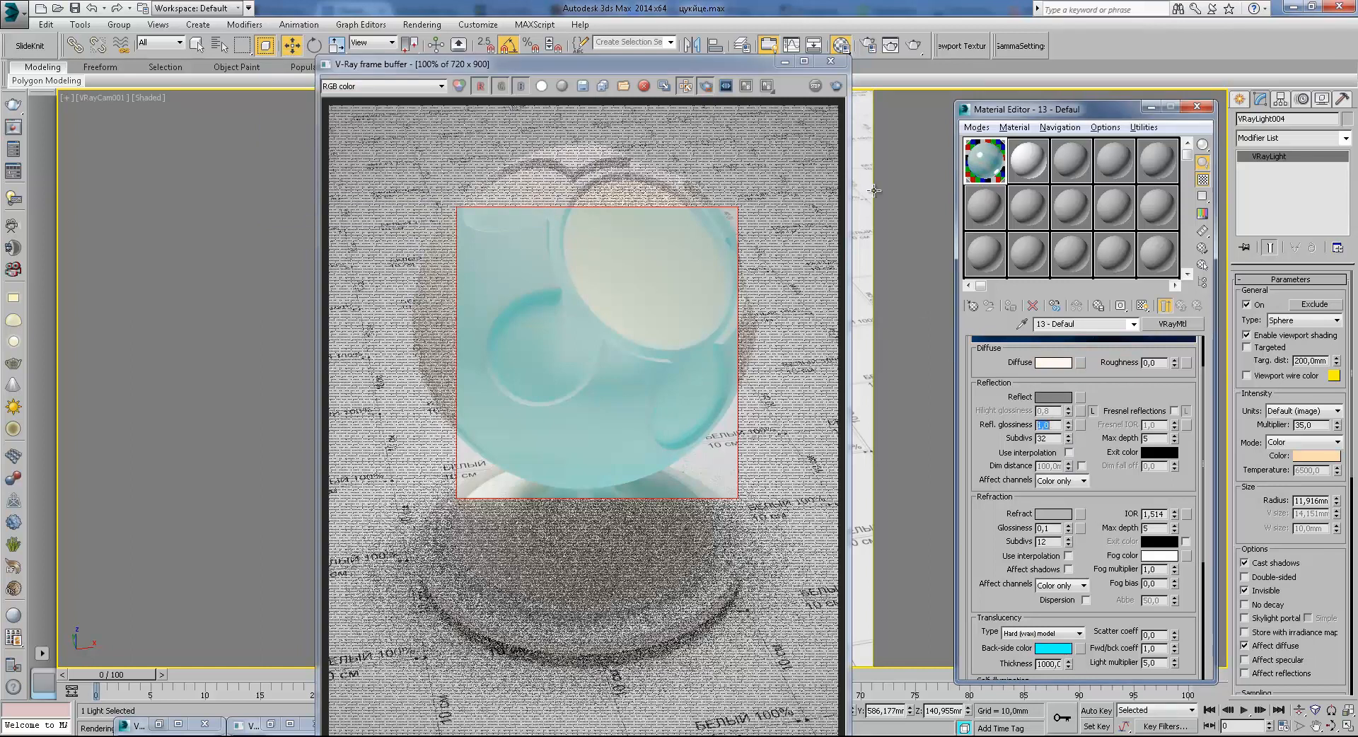
click(914, 44)
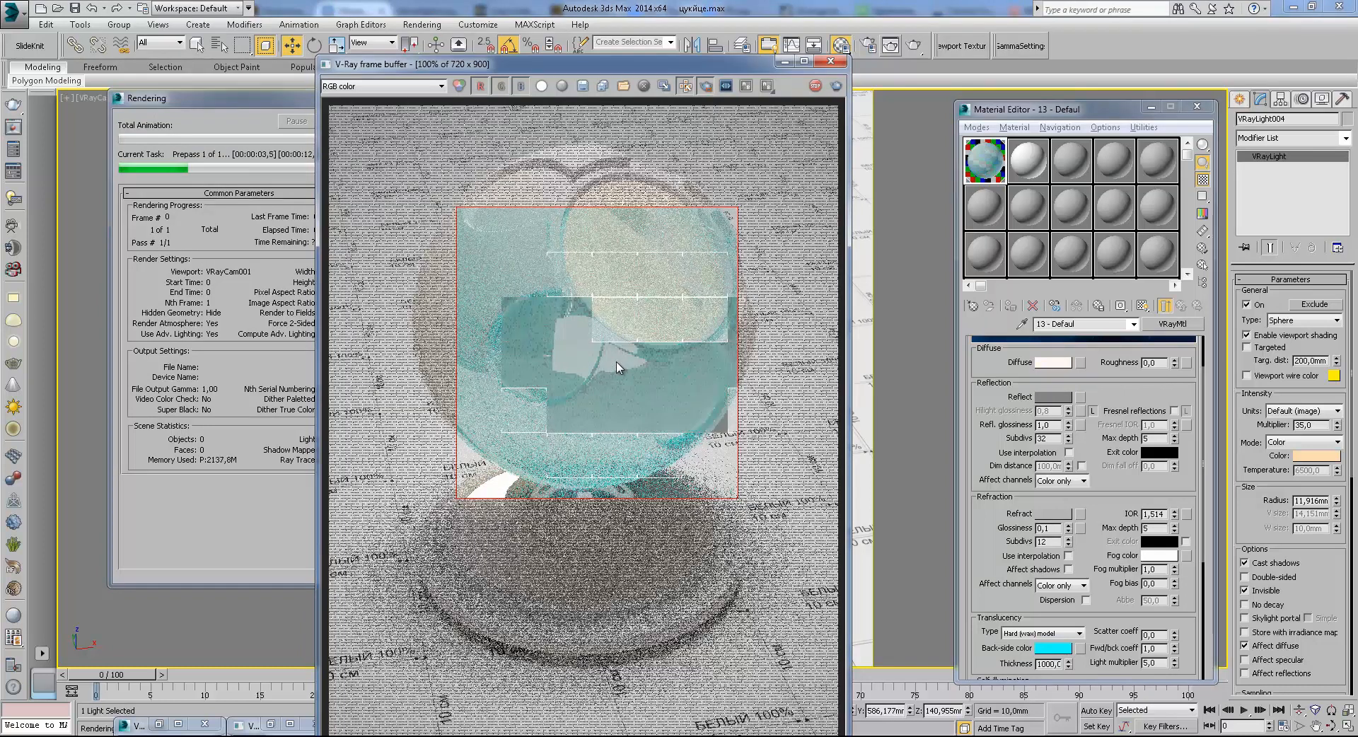
Check the sharp reflections around the sphere's circular recess at 100% and 200% zoom during the render
scroll(616, 367, up, 1)
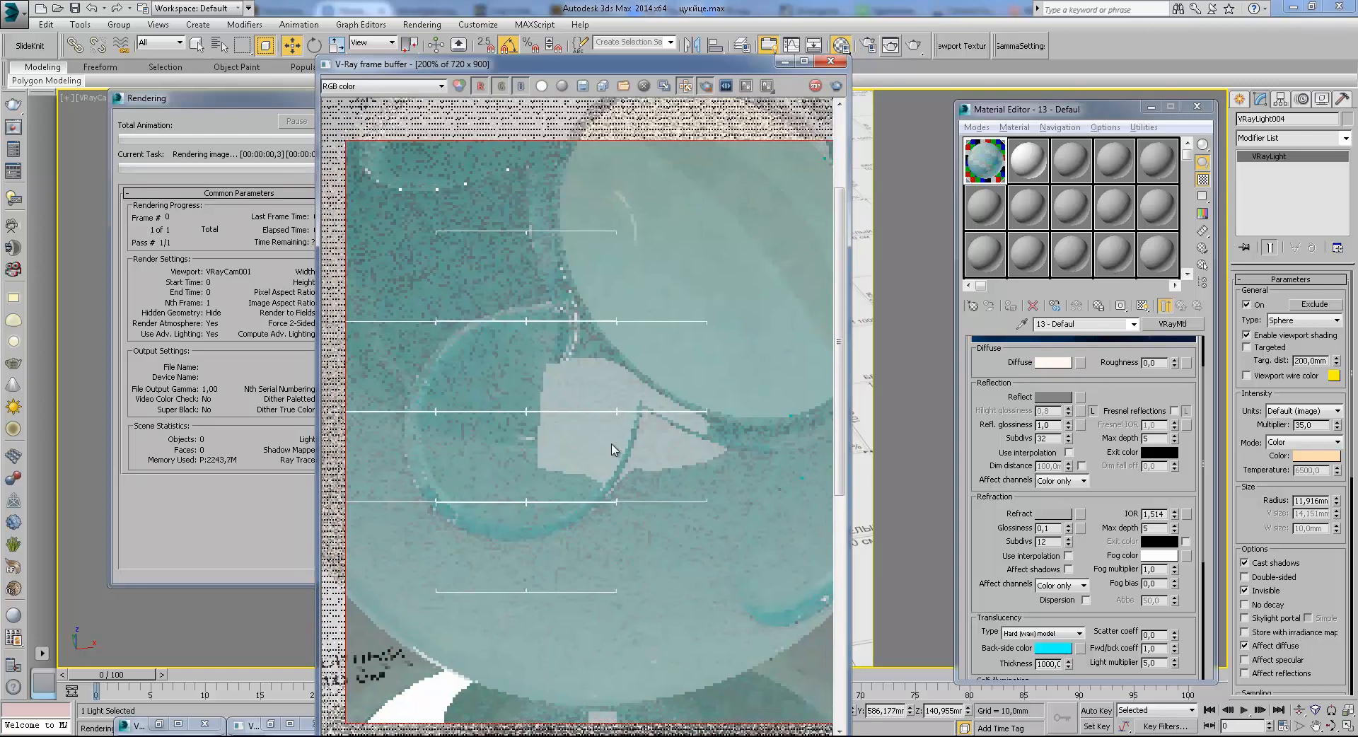
scroll(601, 396, down, 1)
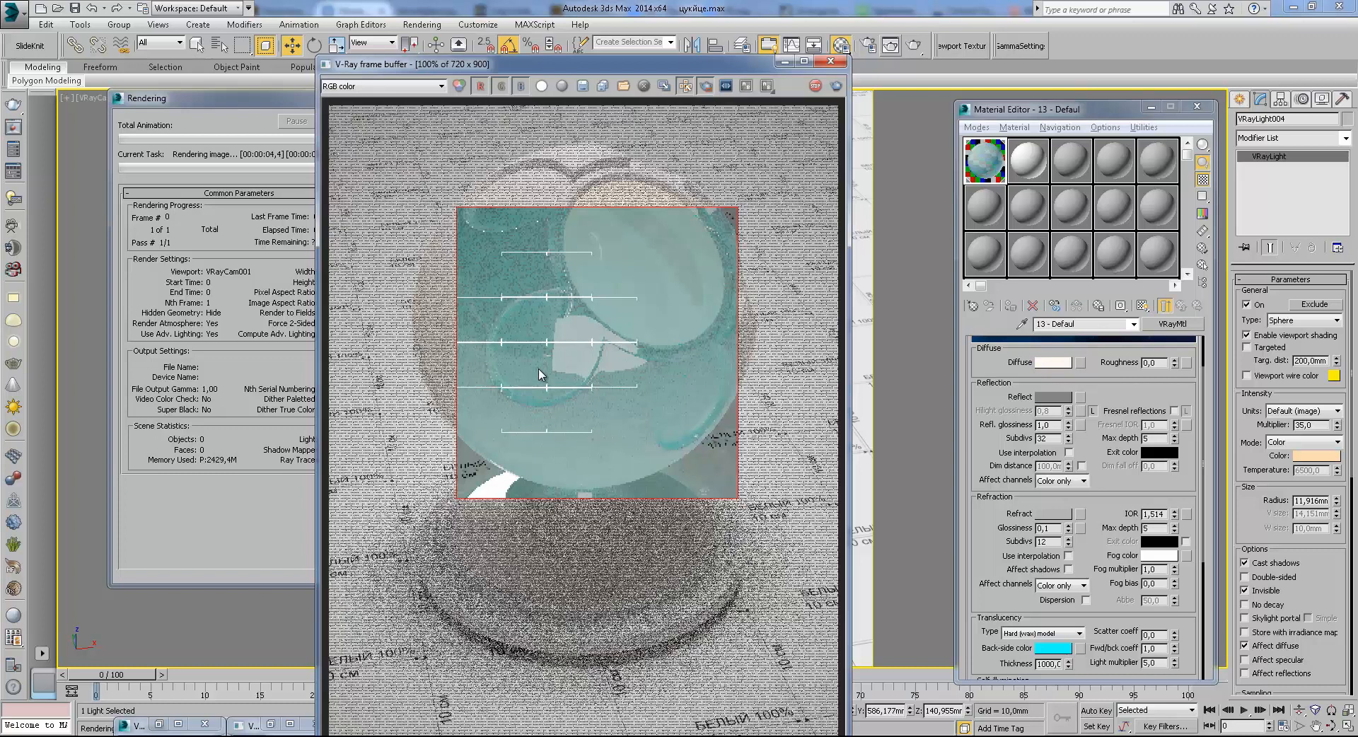
scroll(545, 377, up, 1)
middle_drag(548, 377, 646, 380)
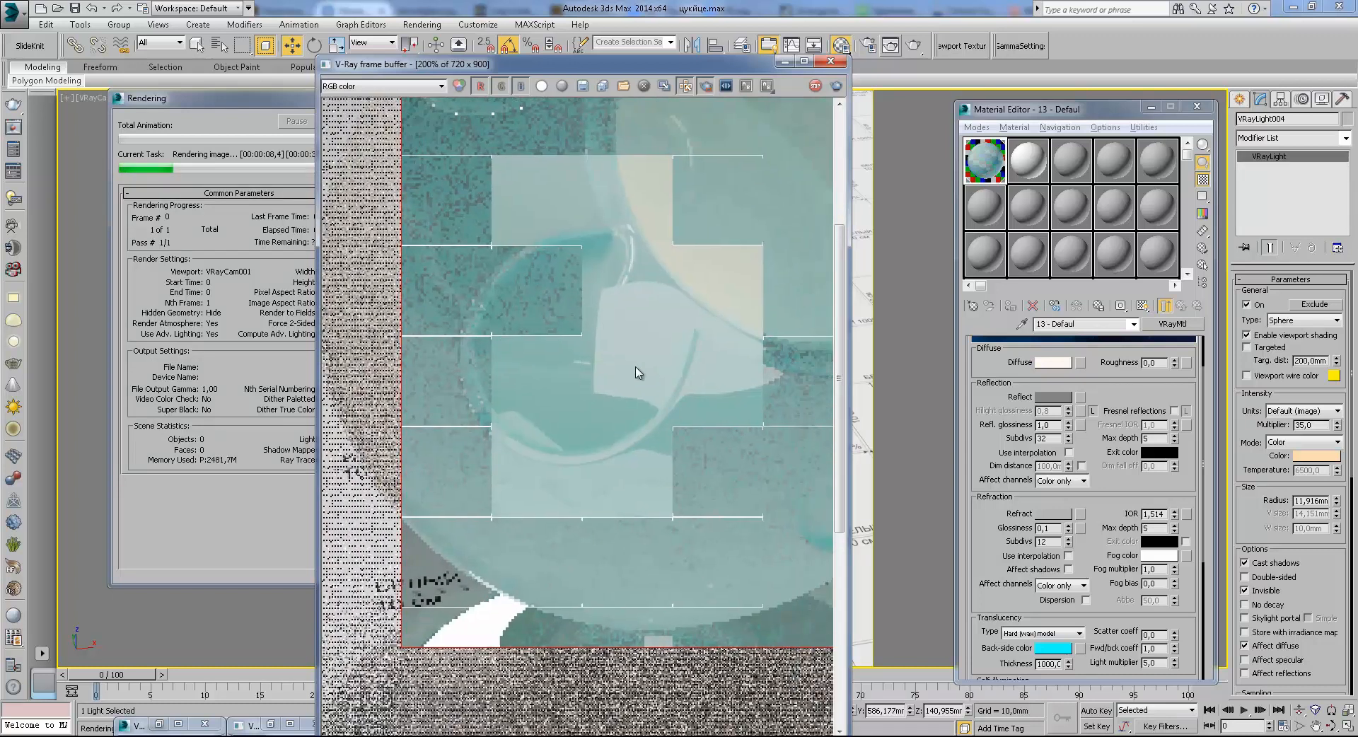
scroll(635, 371, down, 1)
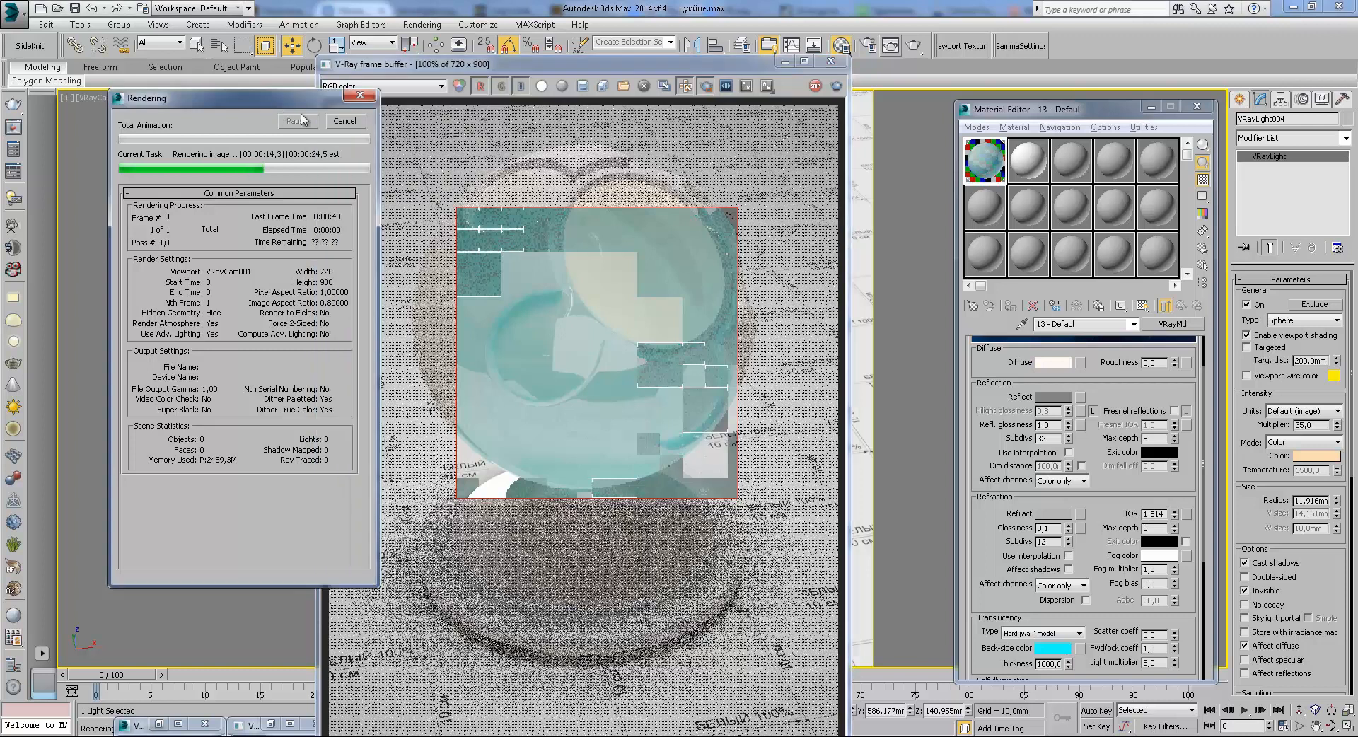
Stop the render, set the selected sphere light's intensity multiplier to 80 and render the region again
key(Escape)
click(785, 61)
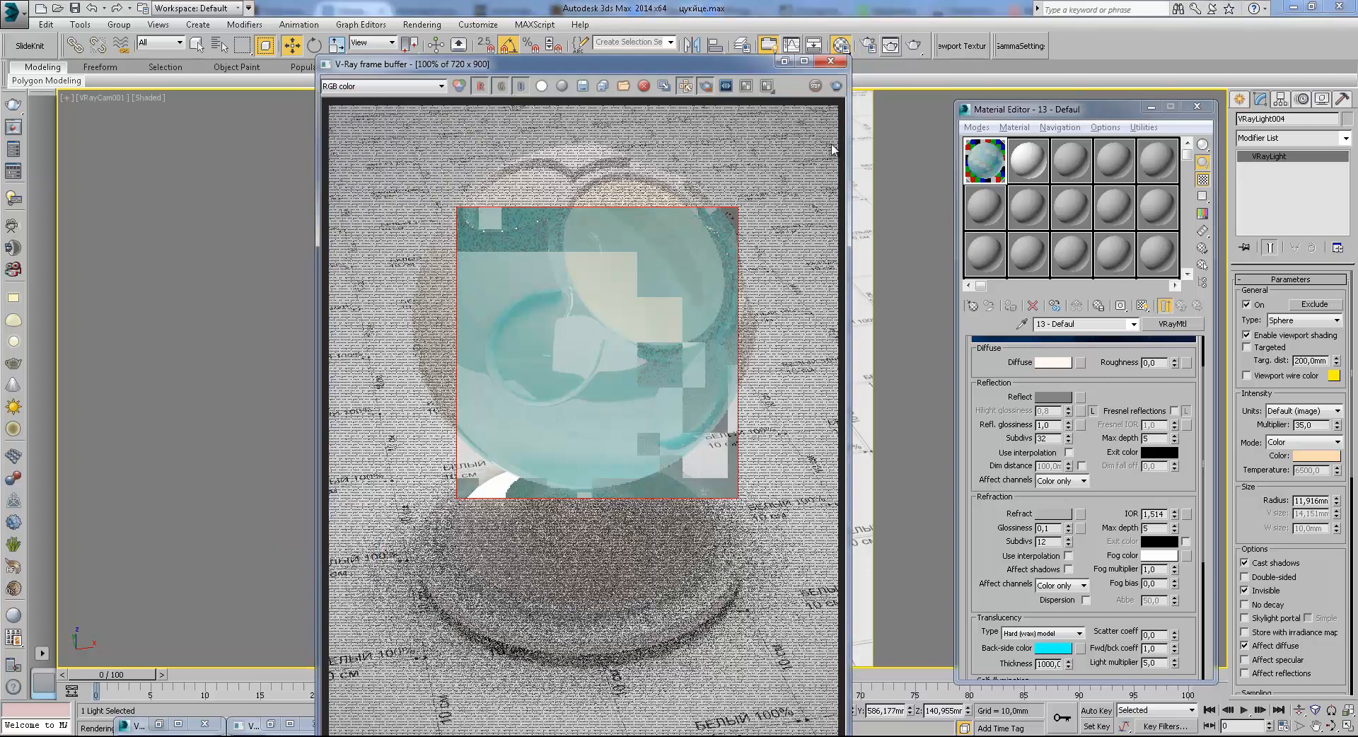
text(80)
key(Return)
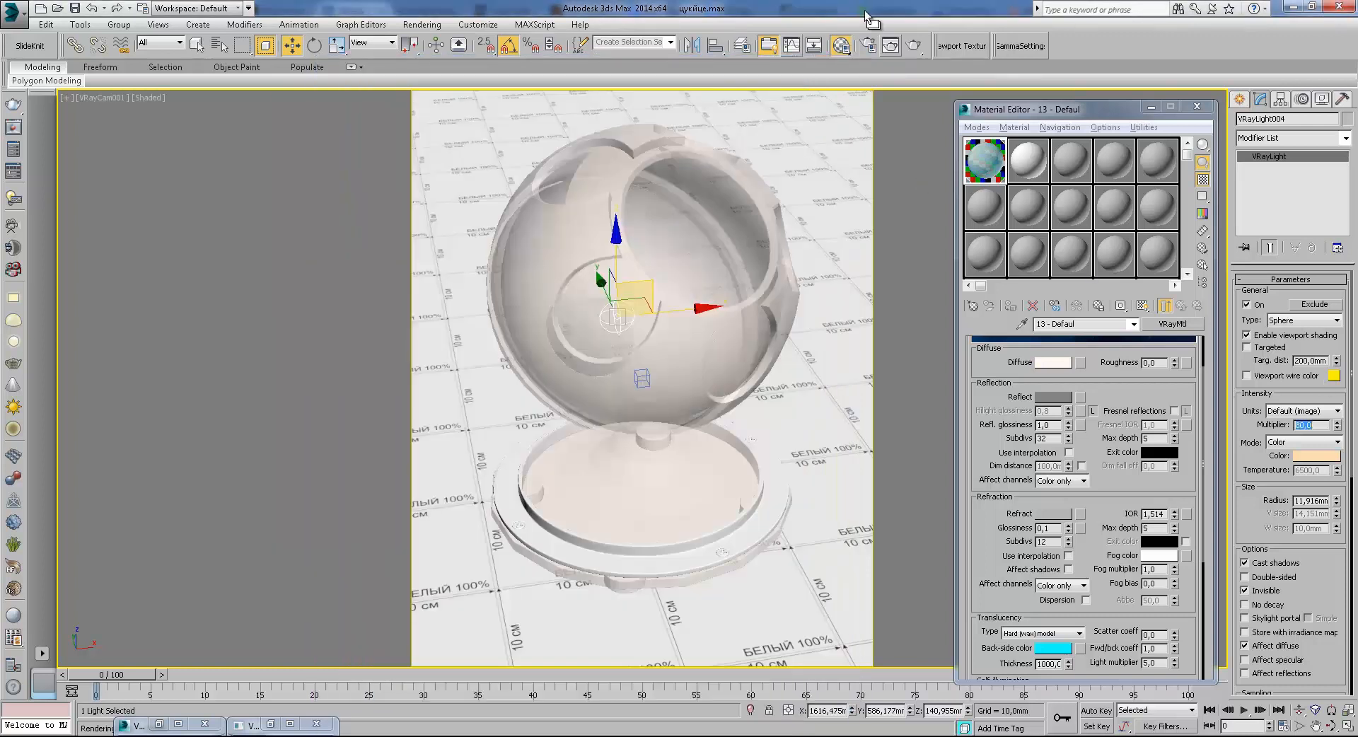
click(914, 45)
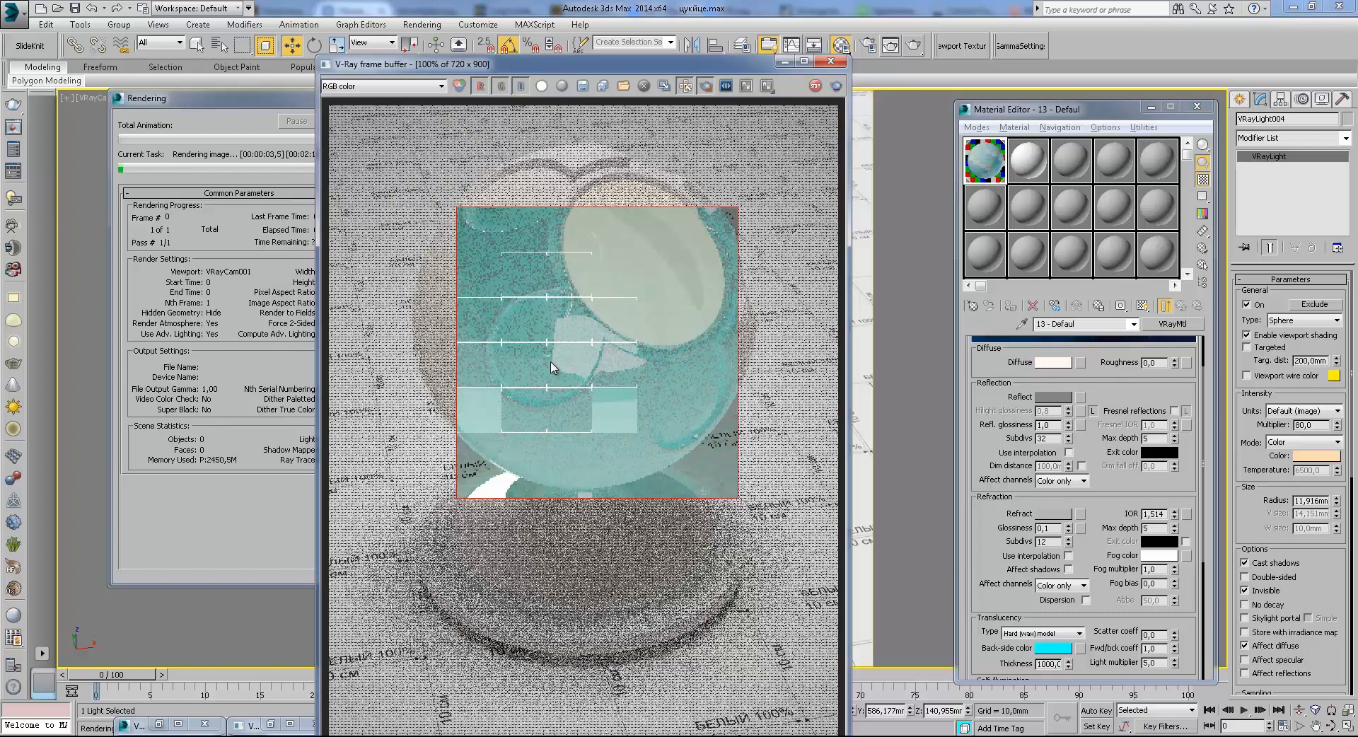
Examine the reflections and circular recess of the more brightly lit sphere at up to 400% zoom while it renders
scroll(552, 366, up, 1)
middle_drag(558, 367, 594, 379)
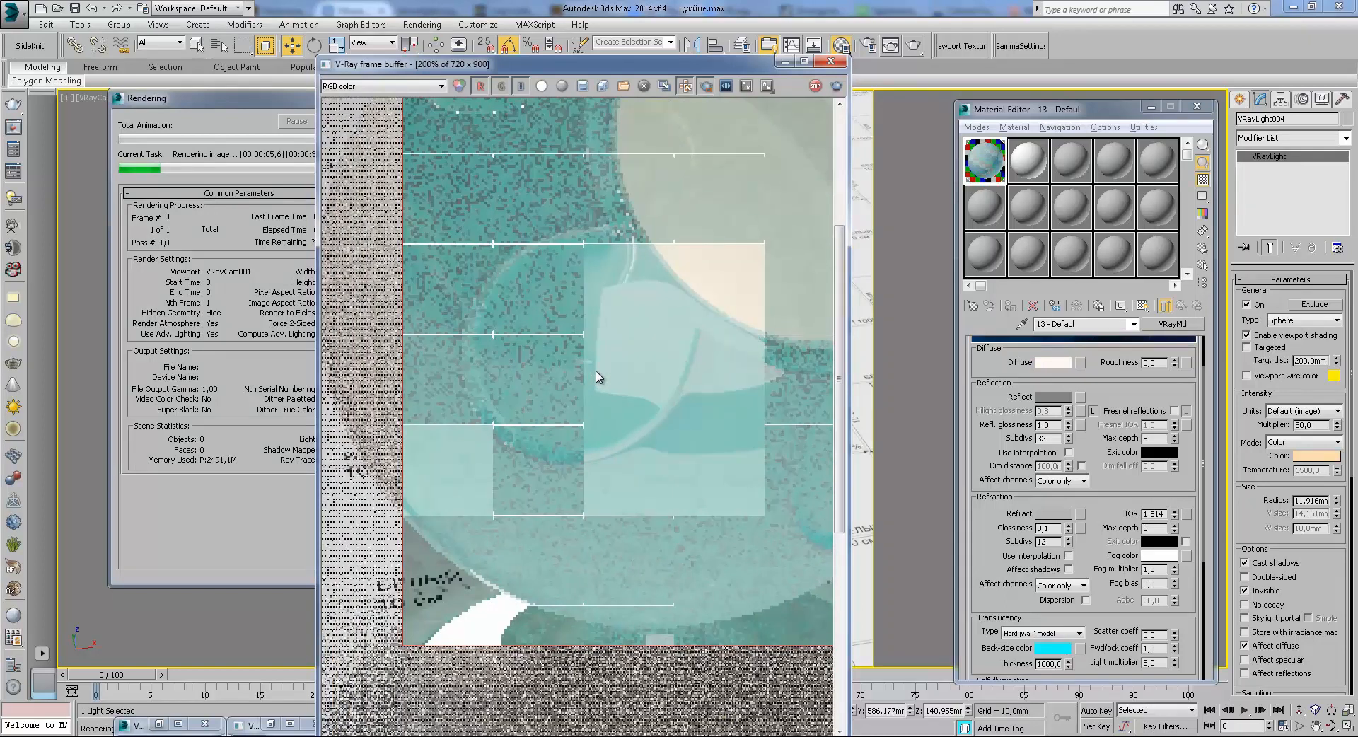
scroll(598, 377, down, 1)
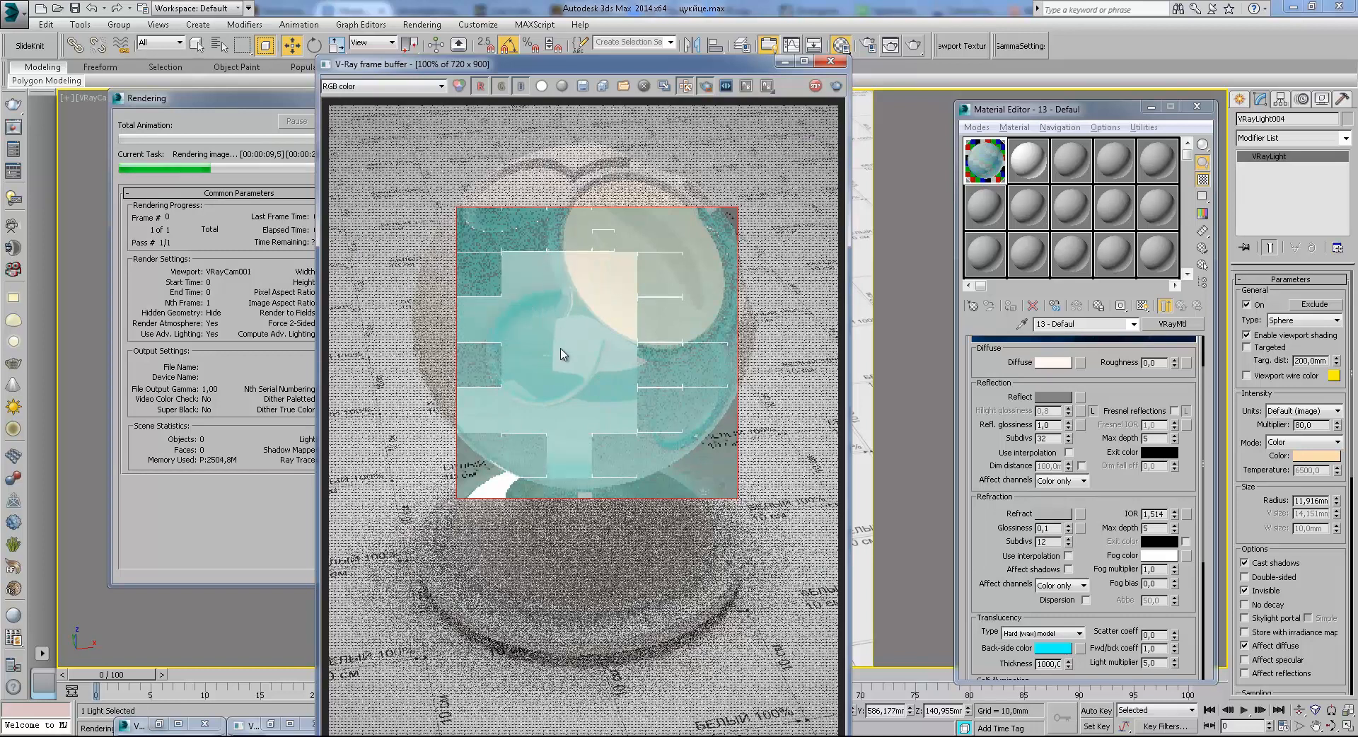
scroll(539, 322, up, 2)
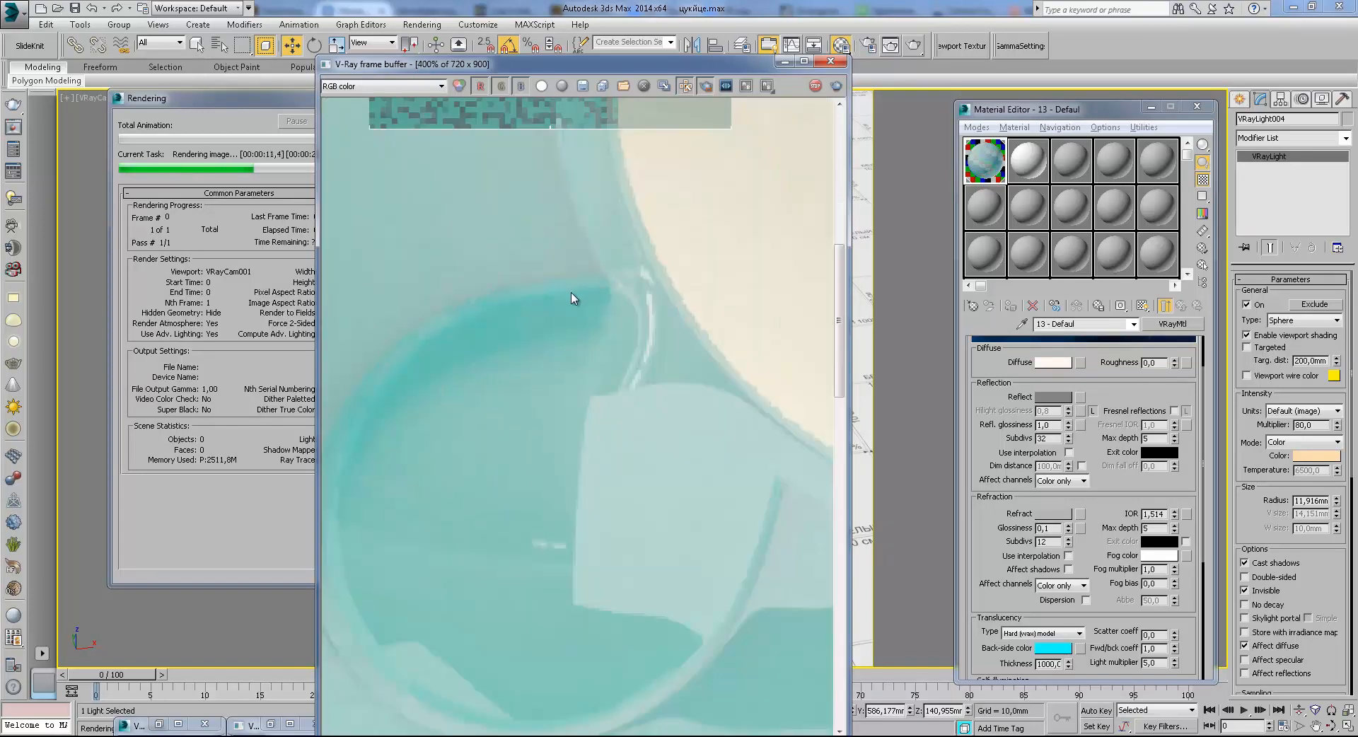
middle_drag(516, 329, 653, 283)
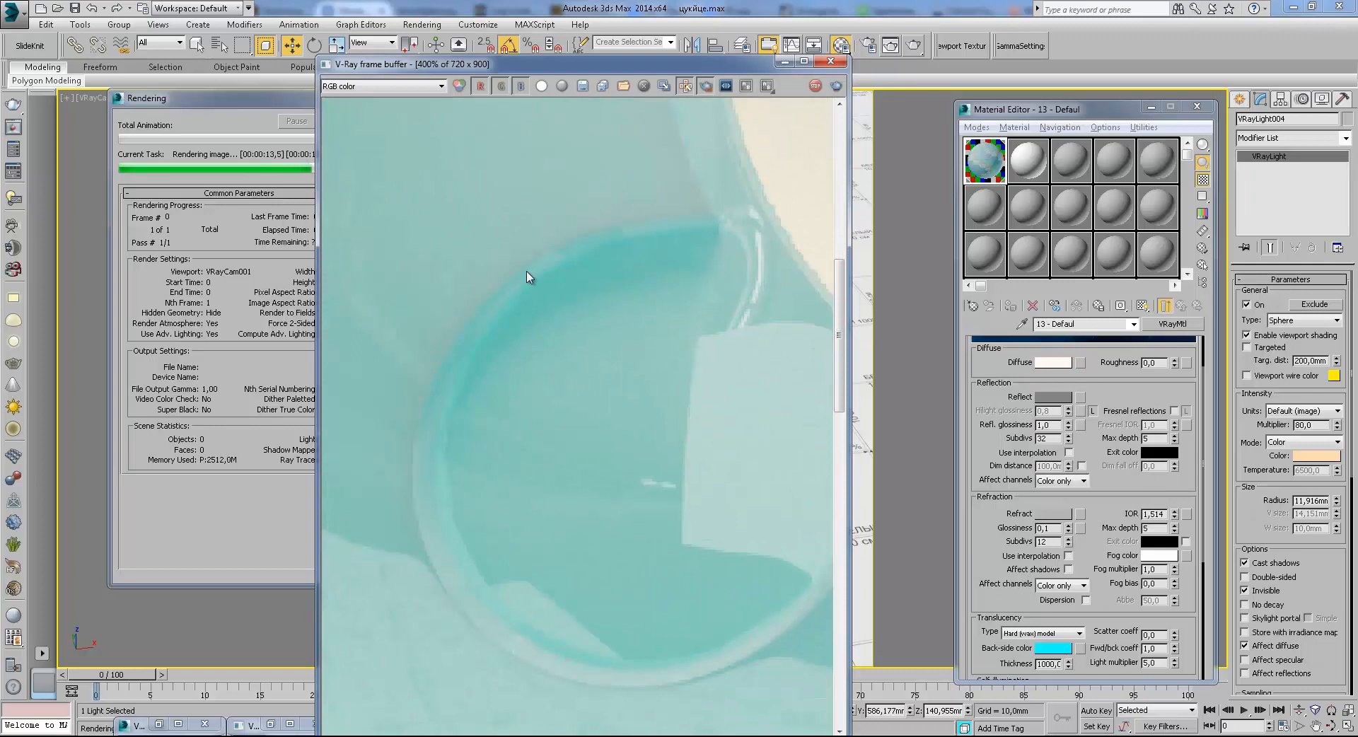
scroll(602, 460, down, 1)
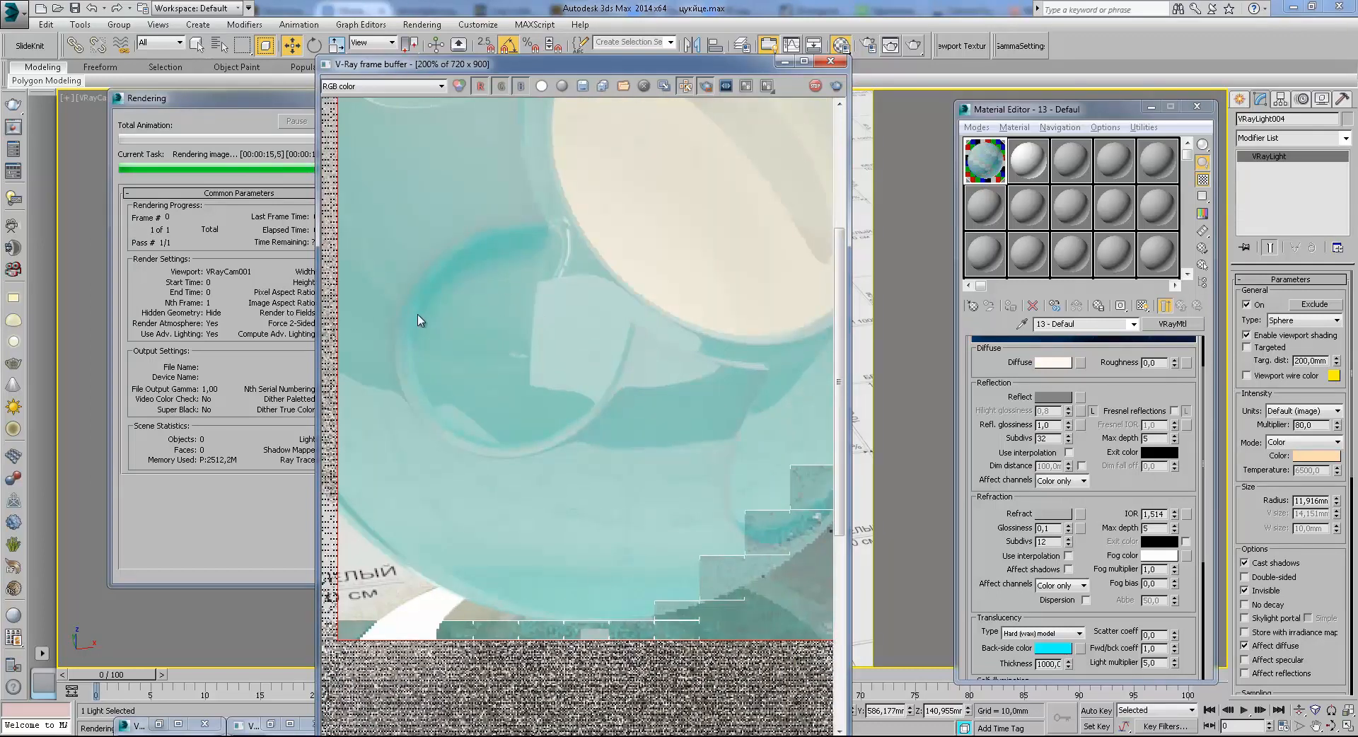
middle_drag(440, 355, 475, 474)
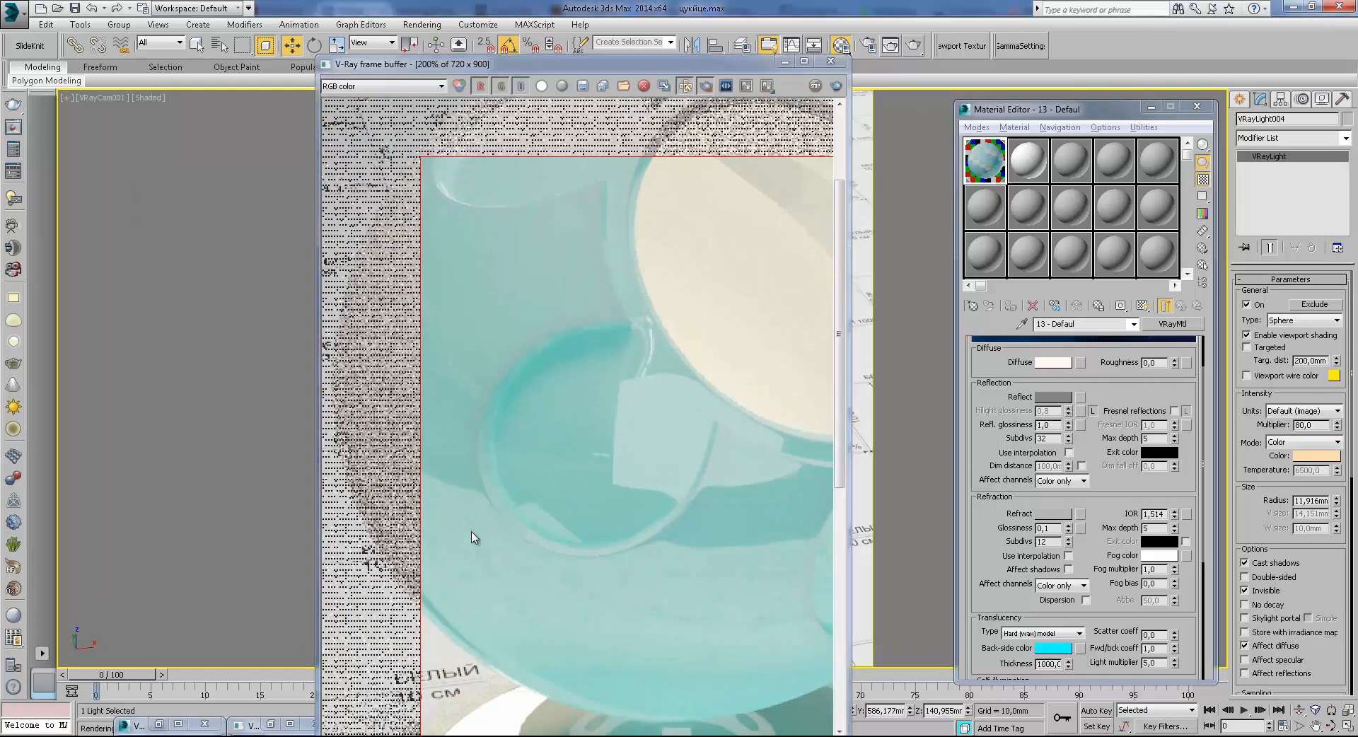
Inspect the finished render's edges, large opening and recesses at up to 400% zoom, and view the whole image
scroll(625, 398, down, 1)
scroll(731, 424, up, 2)
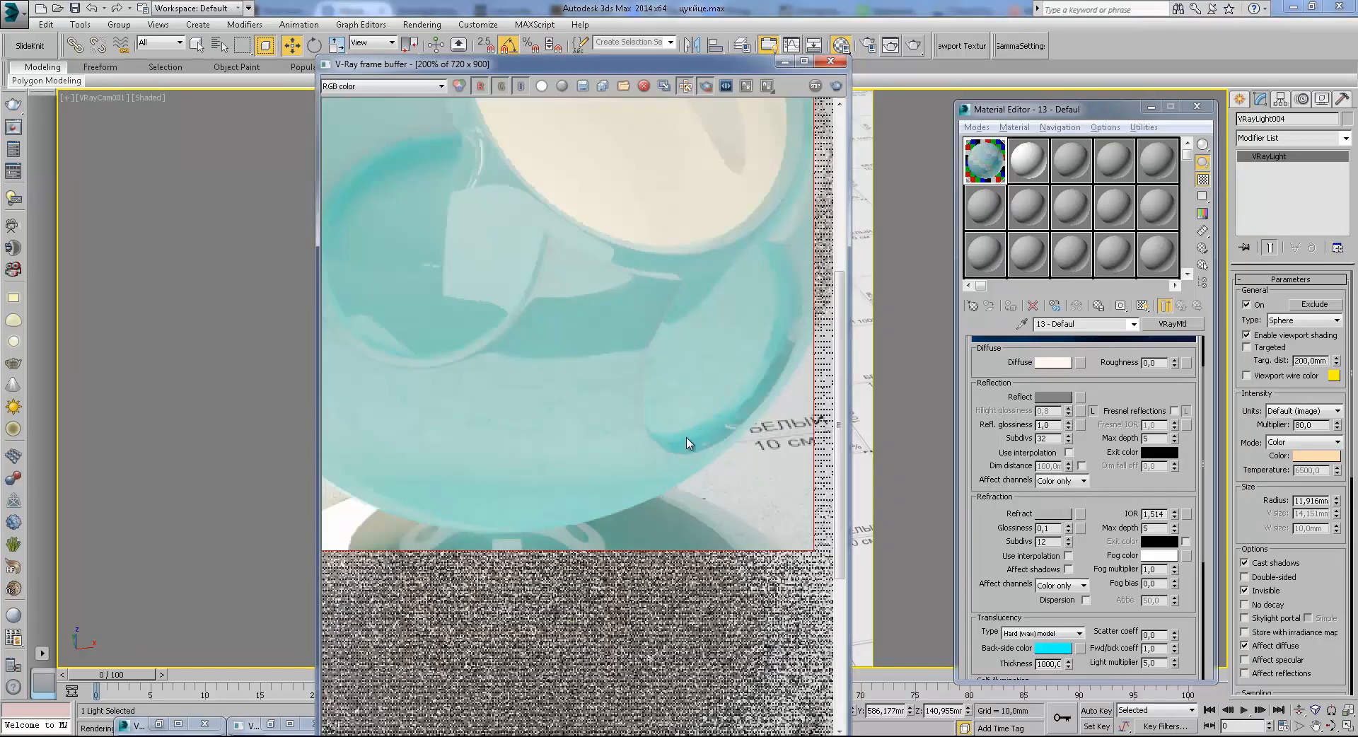
middle_drag(756, 279, 670, 530)
middle_drag(722, 217, 614, 476)
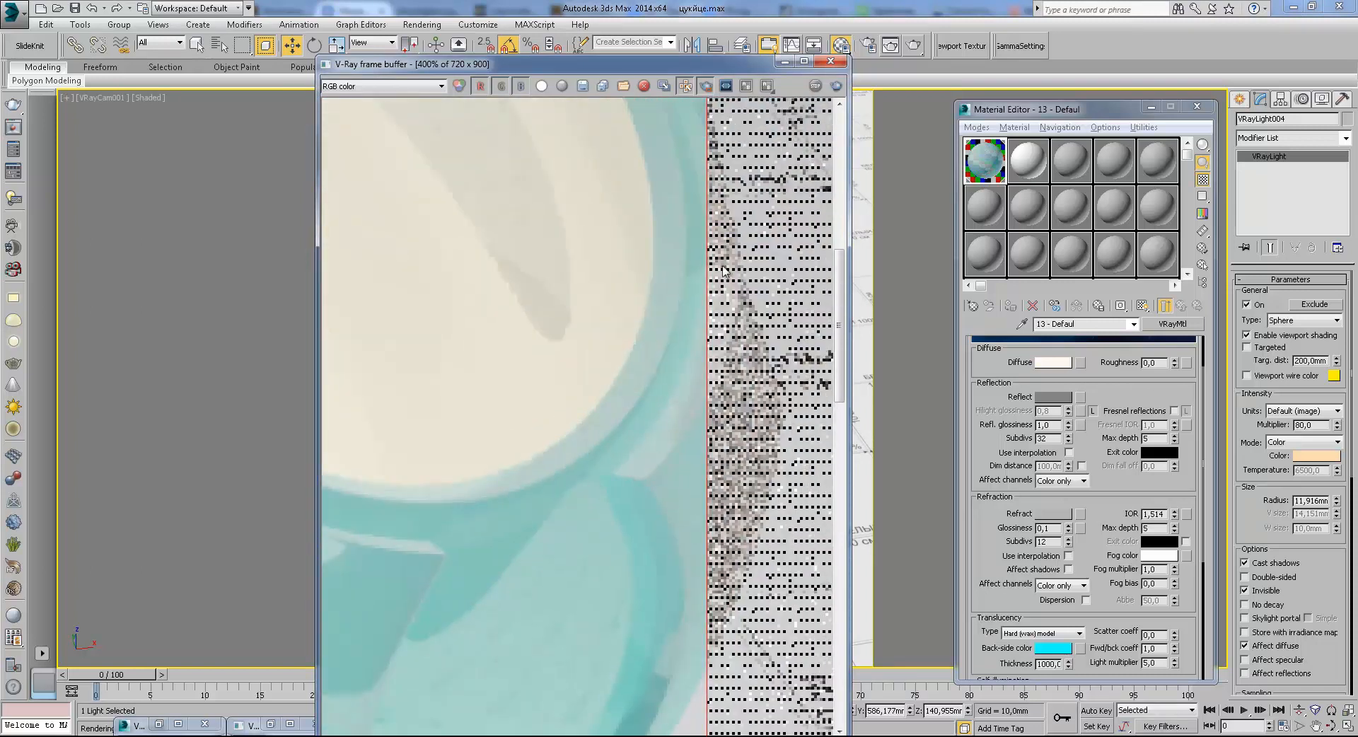
middle_drag(680, 213, 742, 427)
scroll(743, 428, down, 1)
middle_drag(690, 507, 584, 427)
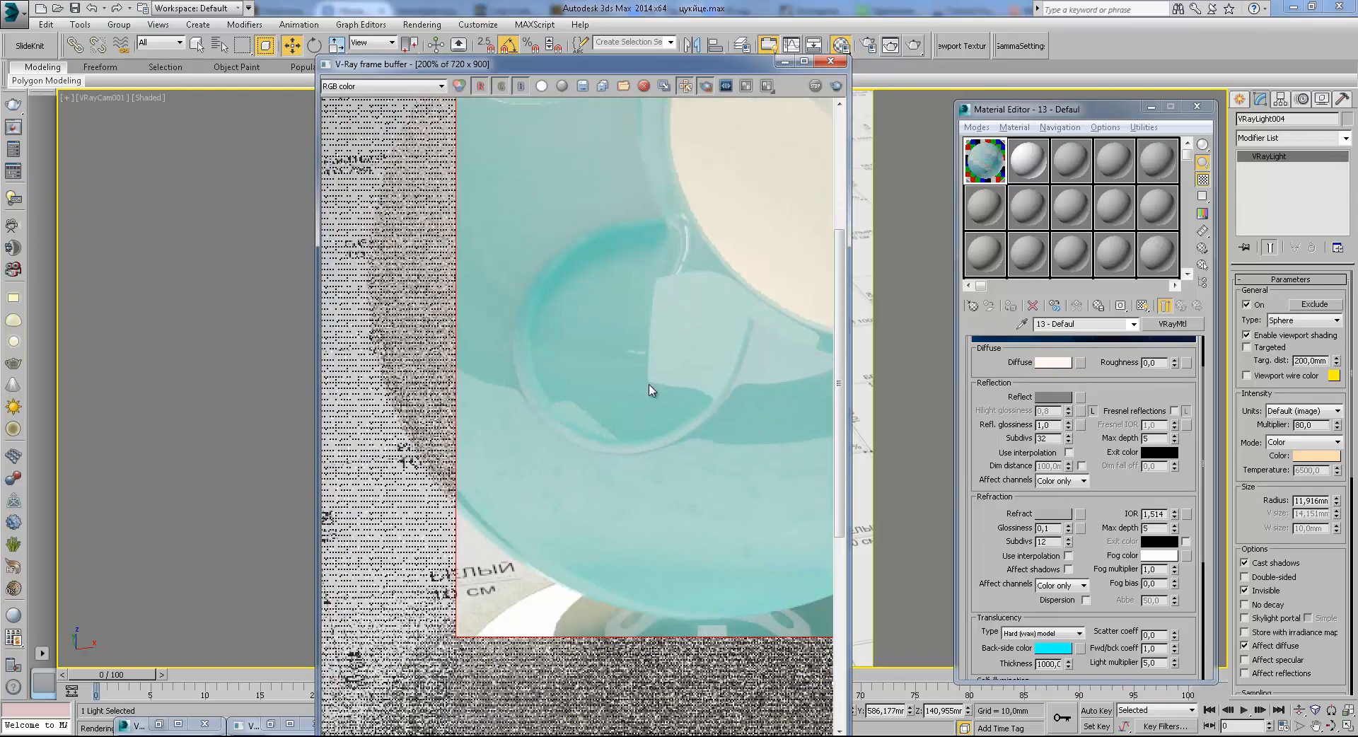
scroll(611, 447, down, 2)
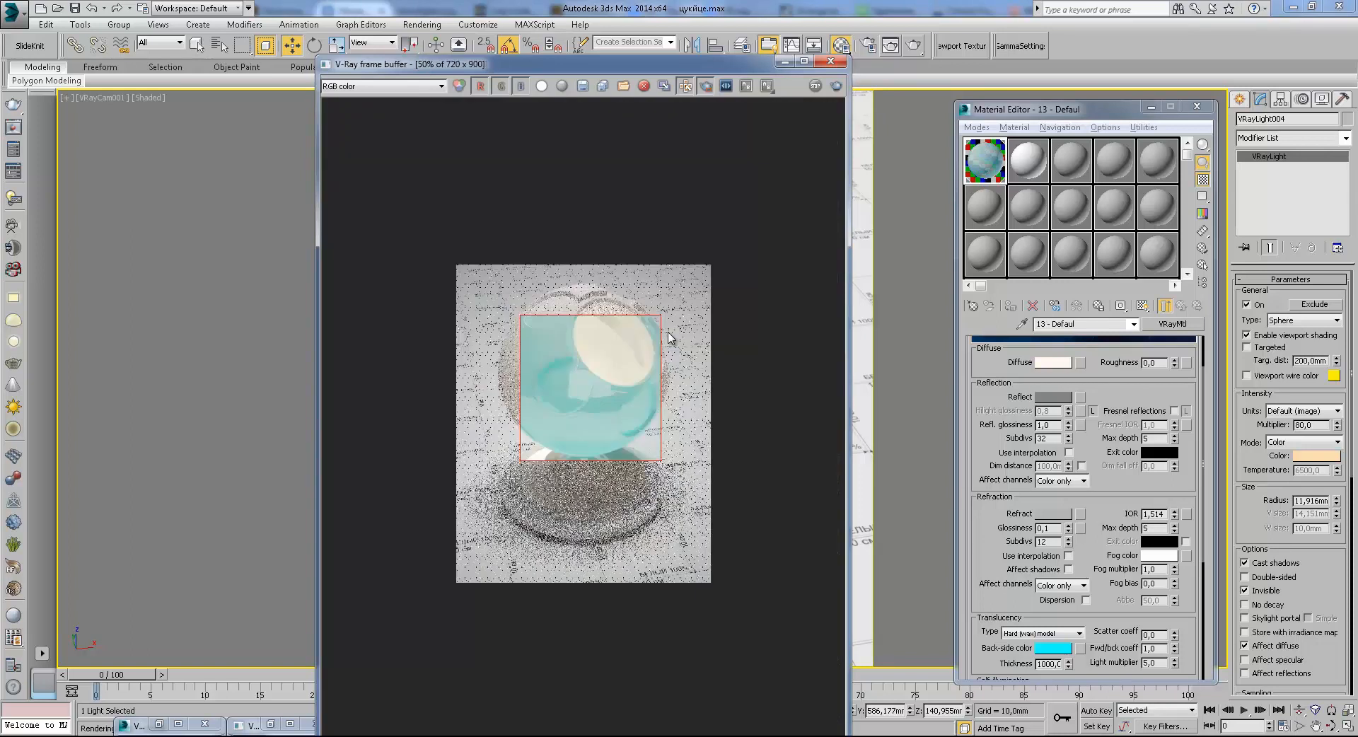
scroll(611, 447, up, 1)
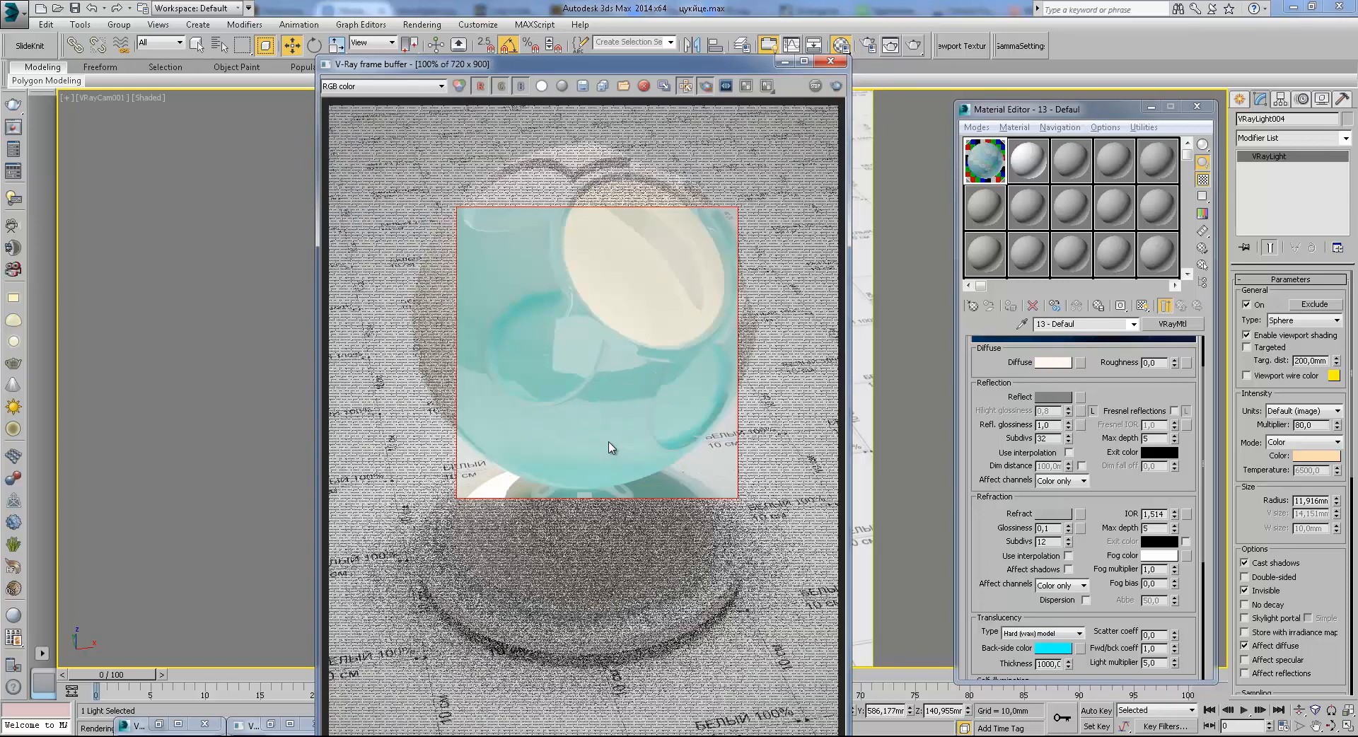
Close the frame buffer and change the material's translucency type to Soft (water) model
click(829, 63)
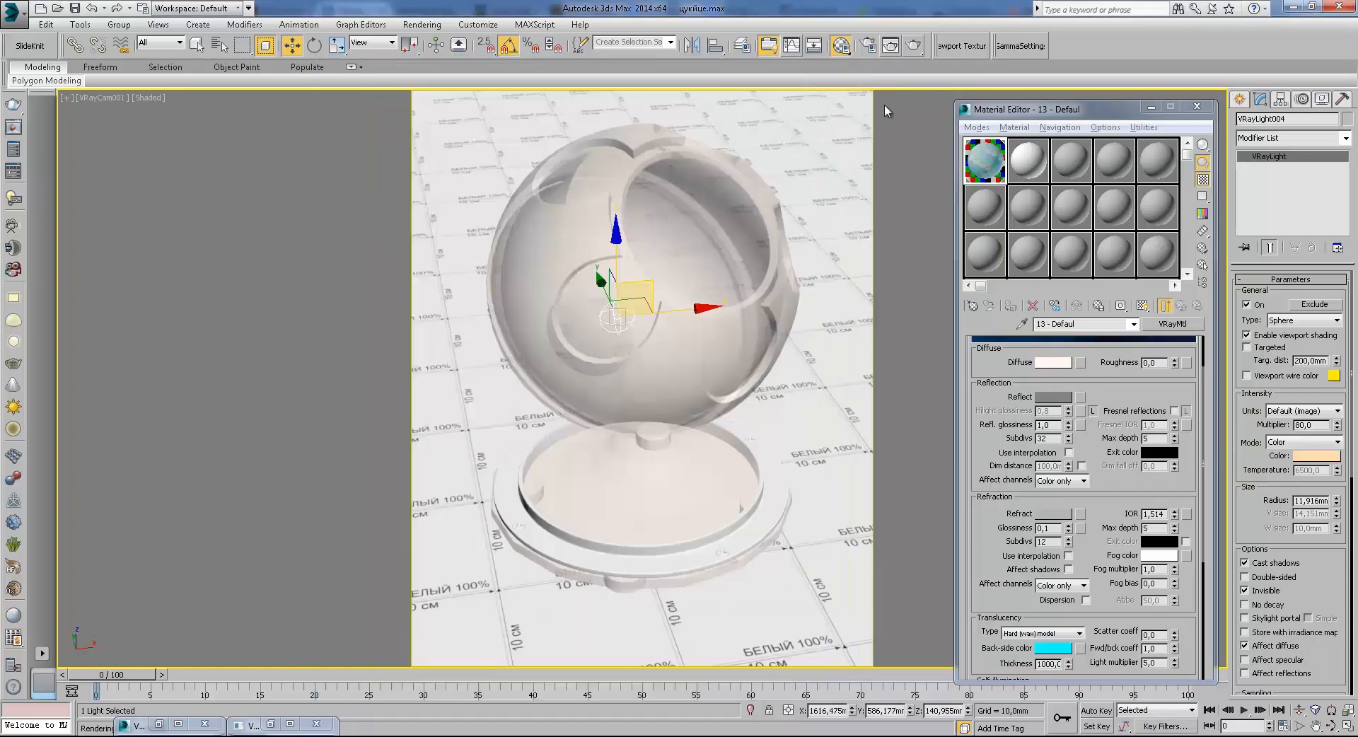
scroll(1094, 575, down, 3)
click(1068, 513)
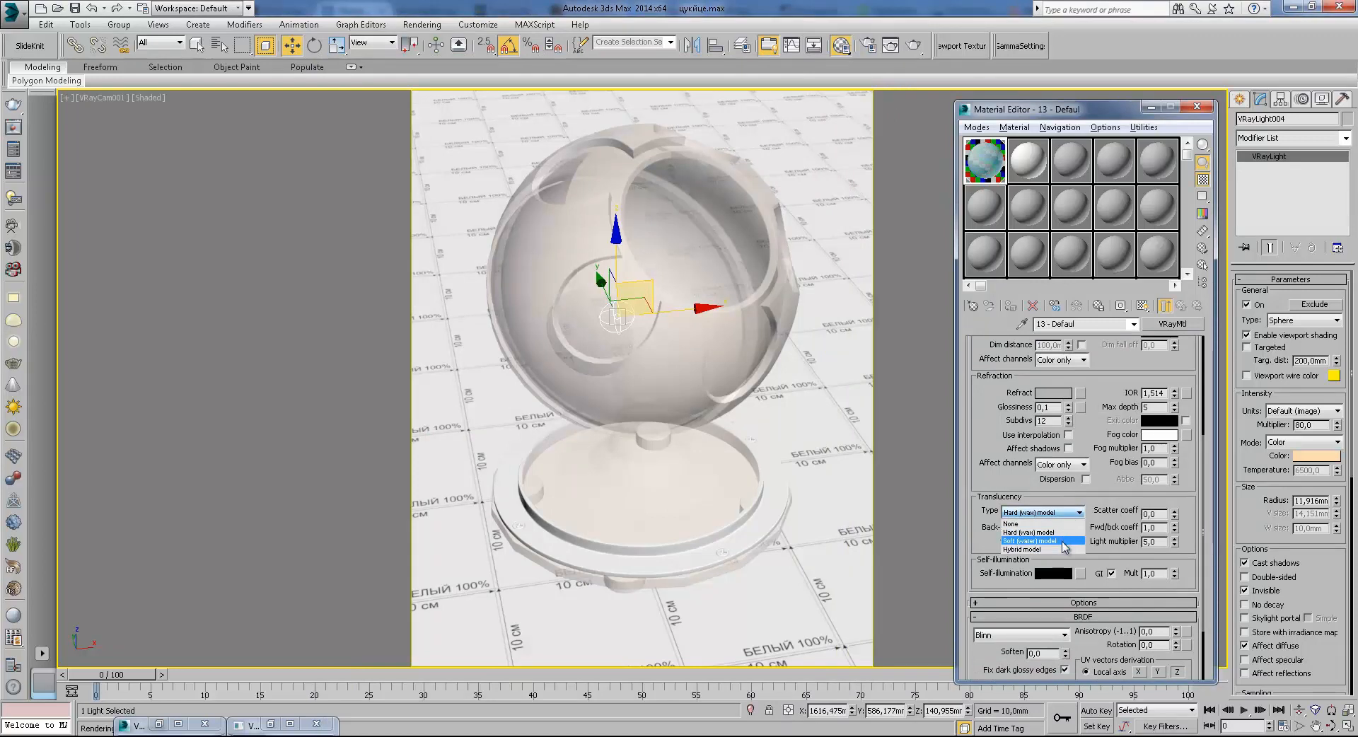
click(1065, 541)
scroll(1072, 499, up, 2)
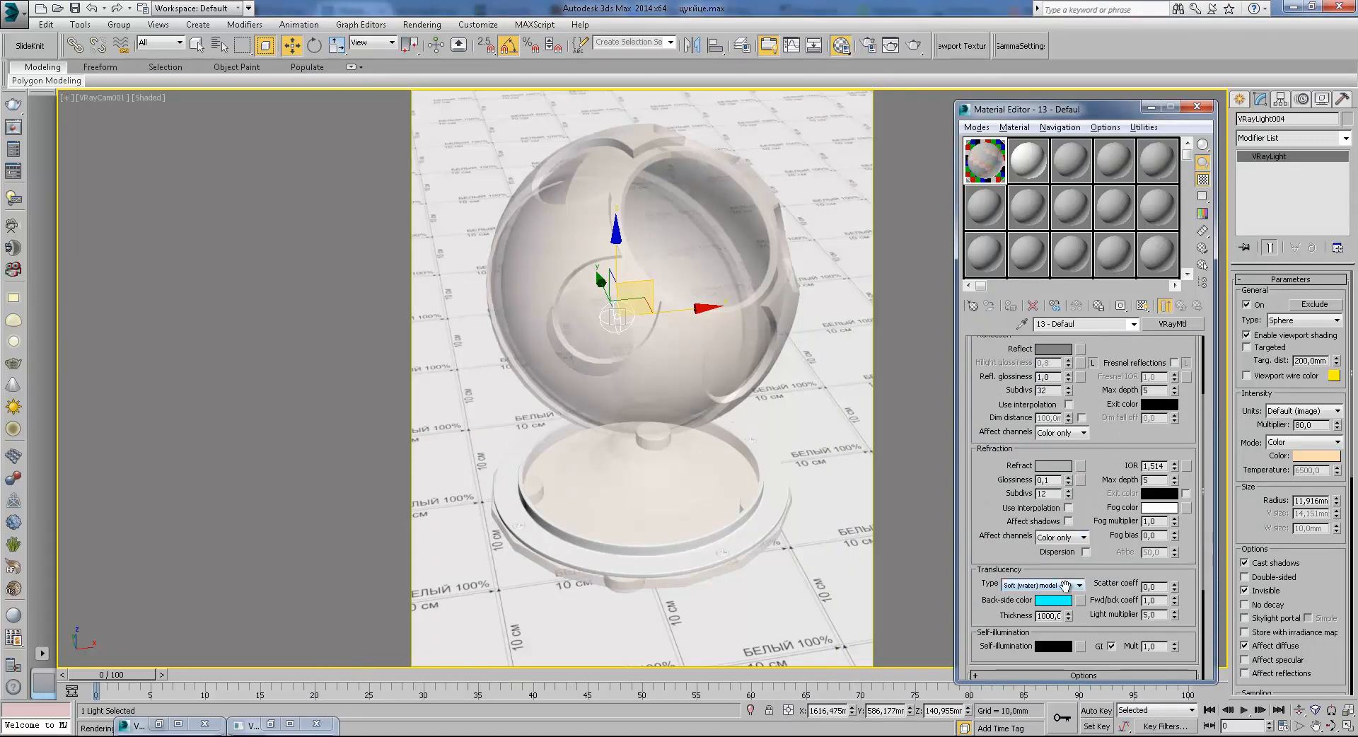
Set the material's refraction glossiness to 1.0 and change its diffuse color to a pale cyan by lowering the red component
click(1058, 479)
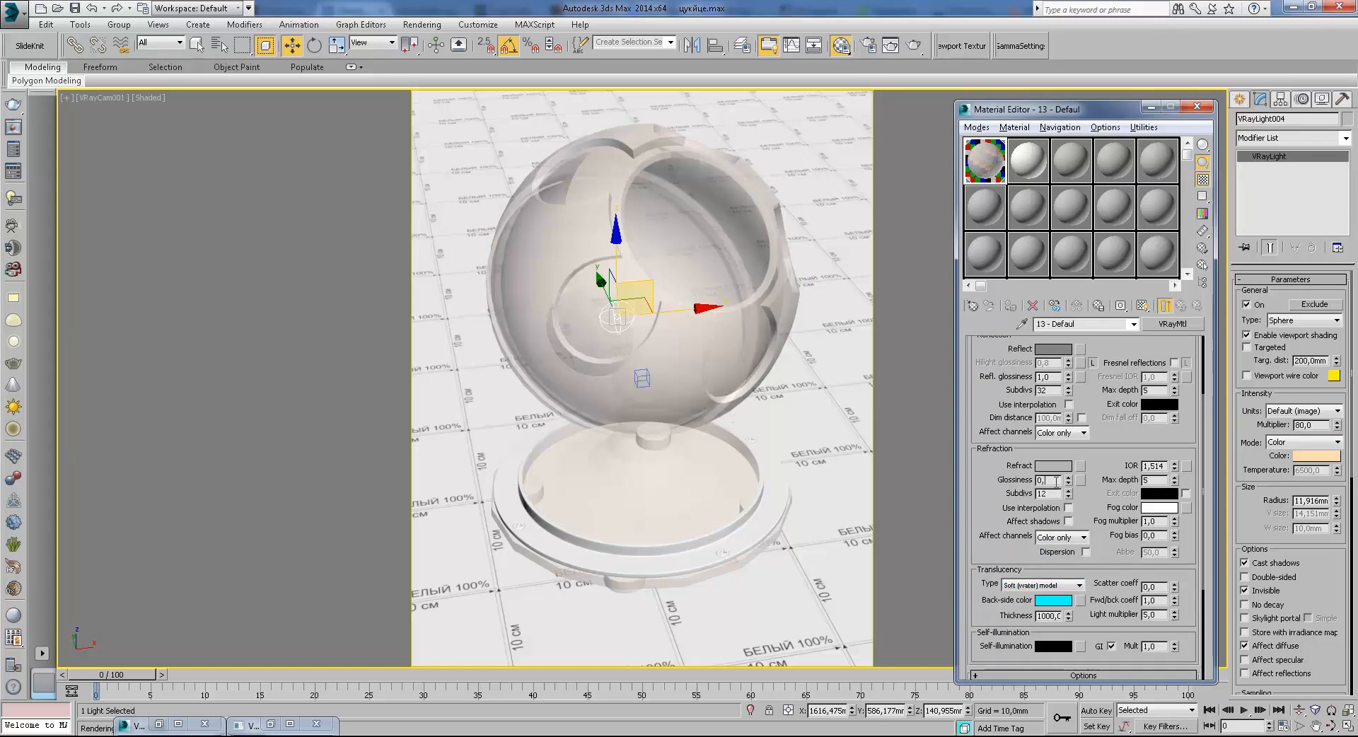
key(BackSpace)
scroll(1103, 367, up, 3)
click(1066, 417)
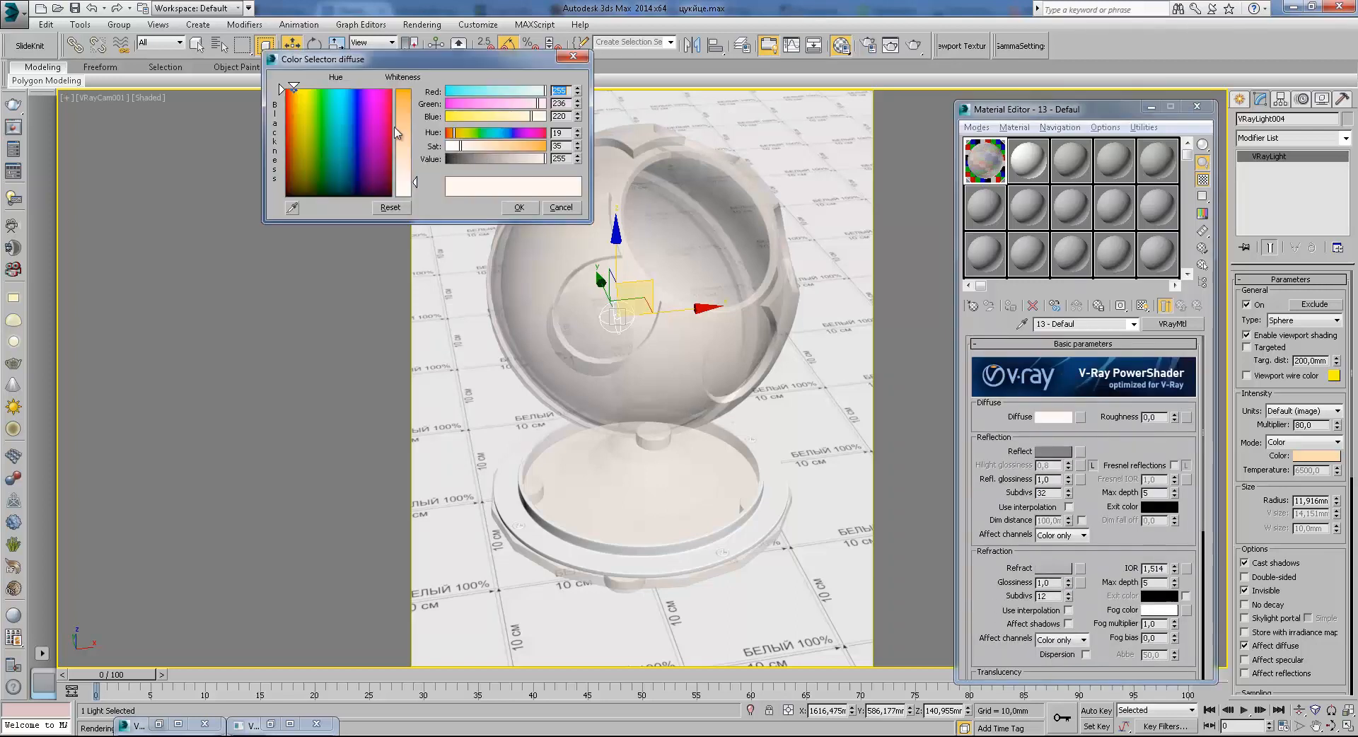
click(510, 91)
click(519, 207)
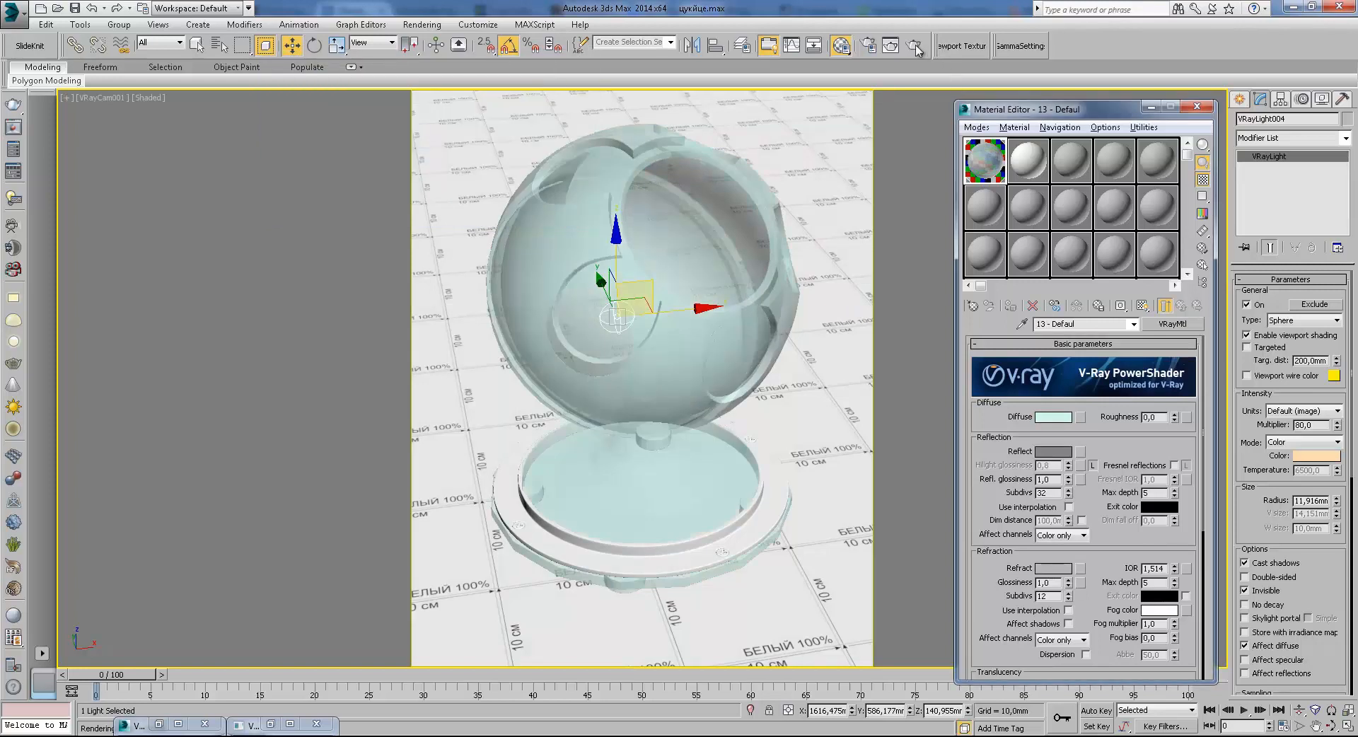
Render the region and inspect the sphere's large opening and circular recess at 200% zoom
click(914, 44)
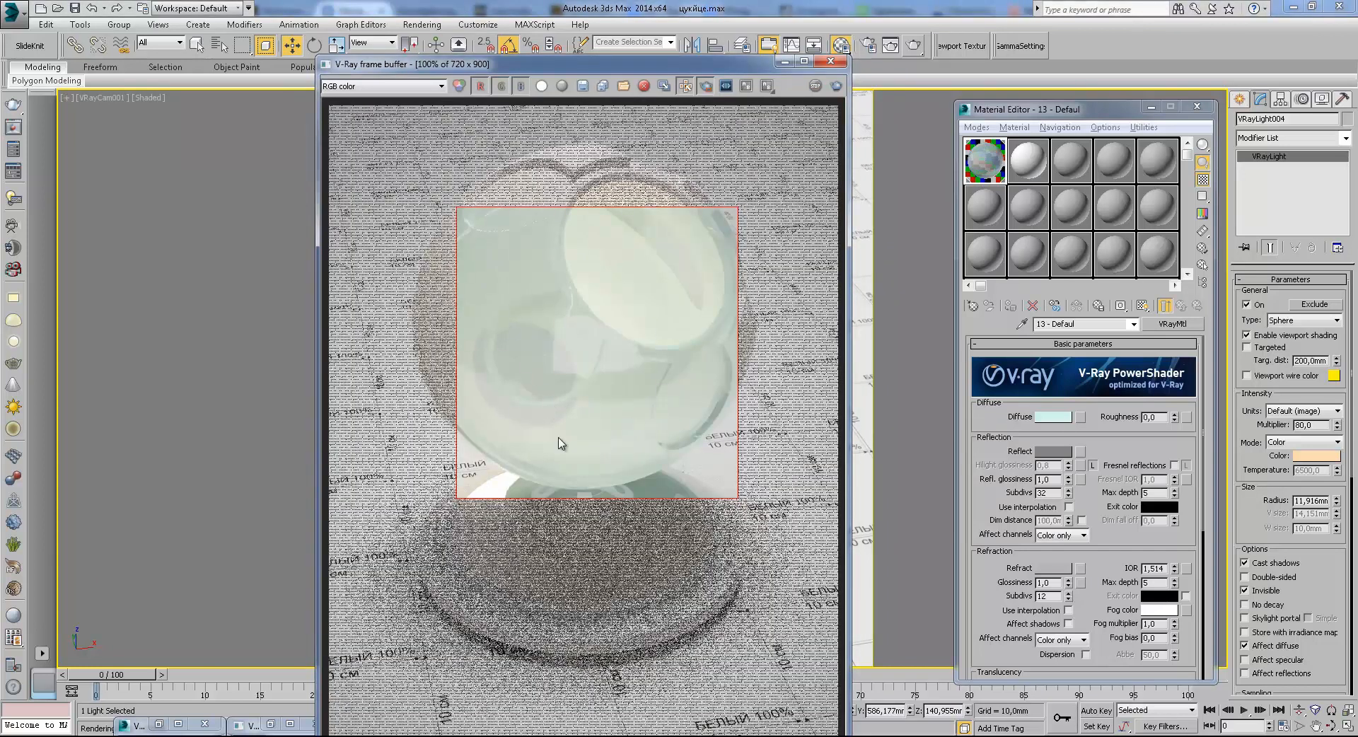
scroll(586, 314, up, 1)
middle_drag(473, 211, 584, 315)
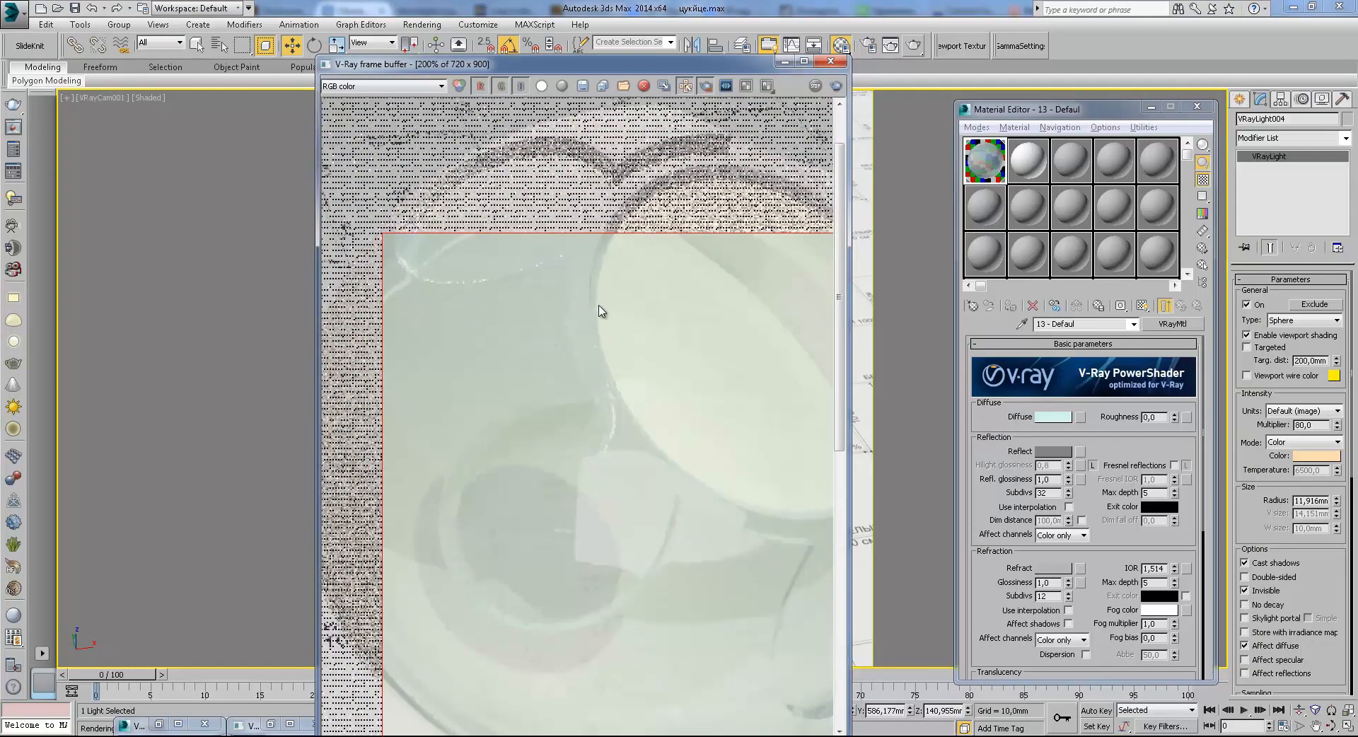
middle_drag(493, 355, 498, 306)
middle_drag(526, 476, 510, 424)
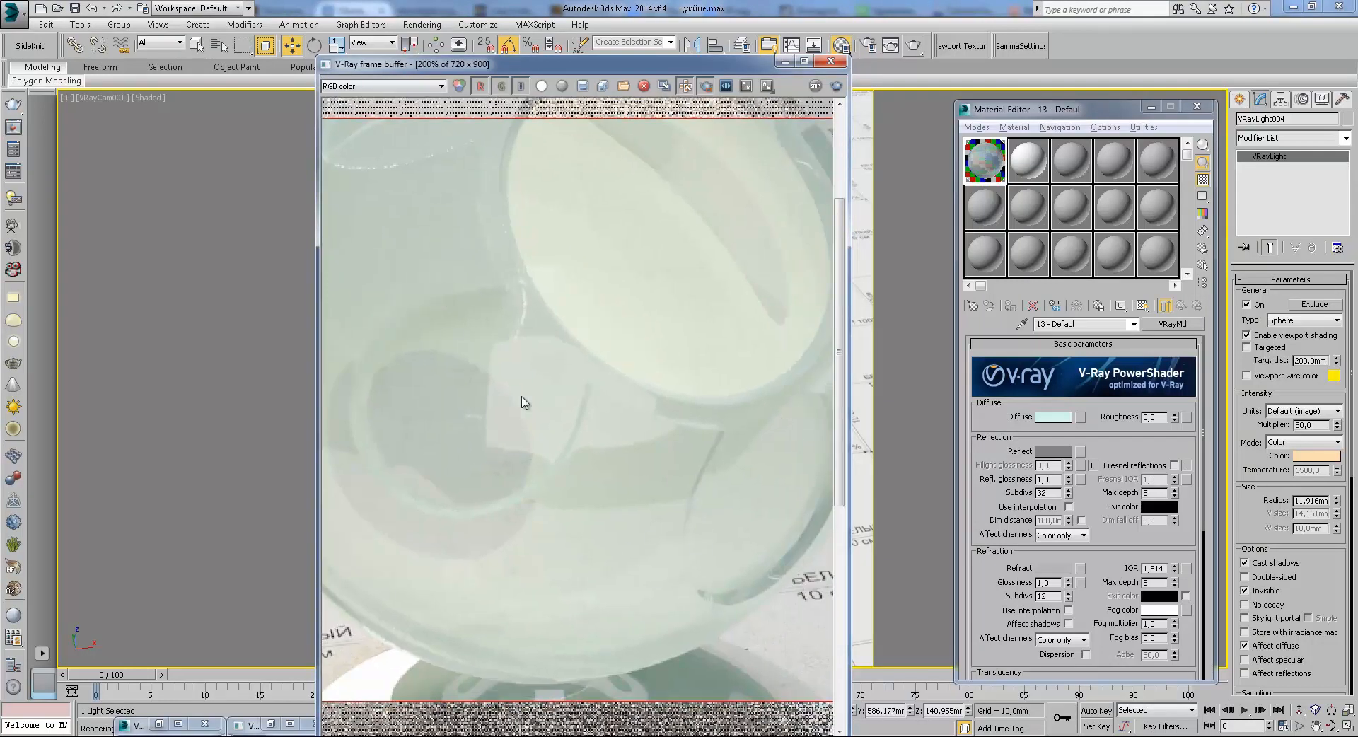
Switch off the selected sphere light, render the region again and close the frame buffer
click(1250, 309)
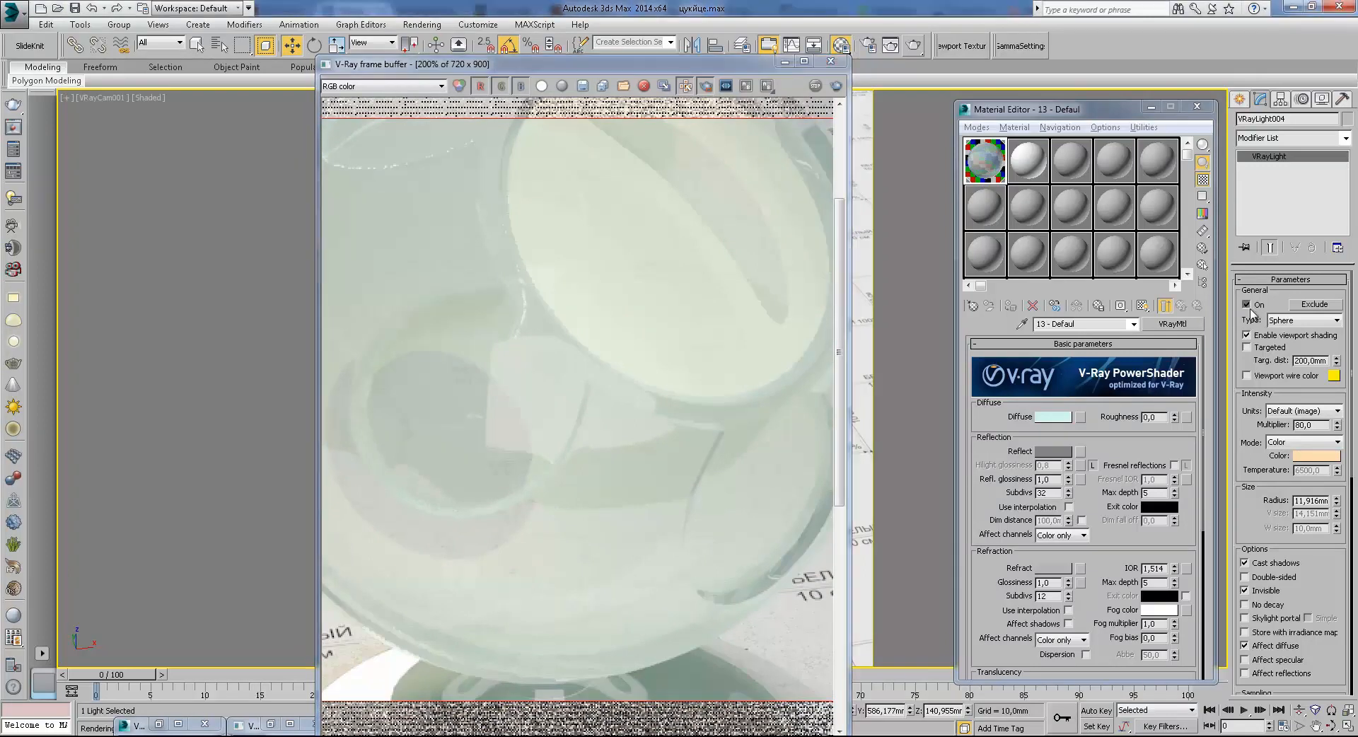
click(913, 46)
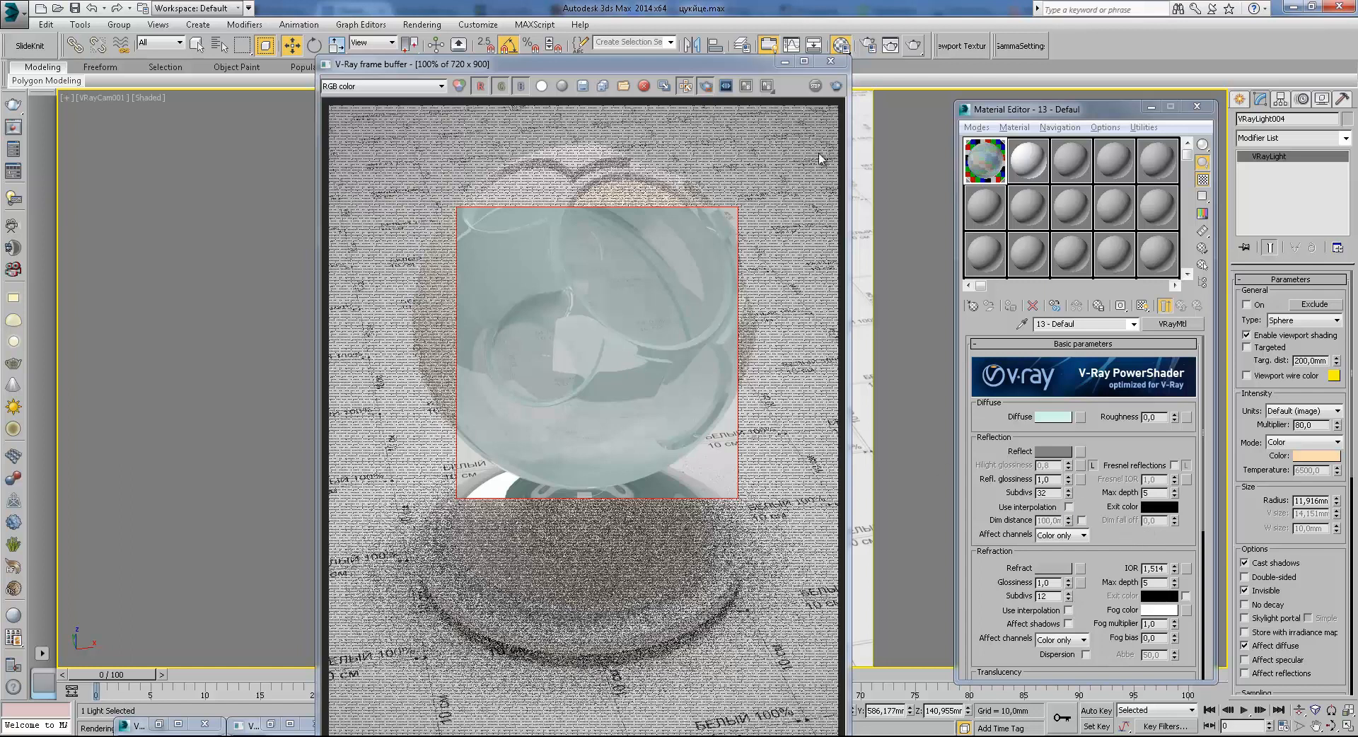
click(832, 67)
Unhide all scene objects and select the inner sphere that carries the logo
right_click(767, 350)
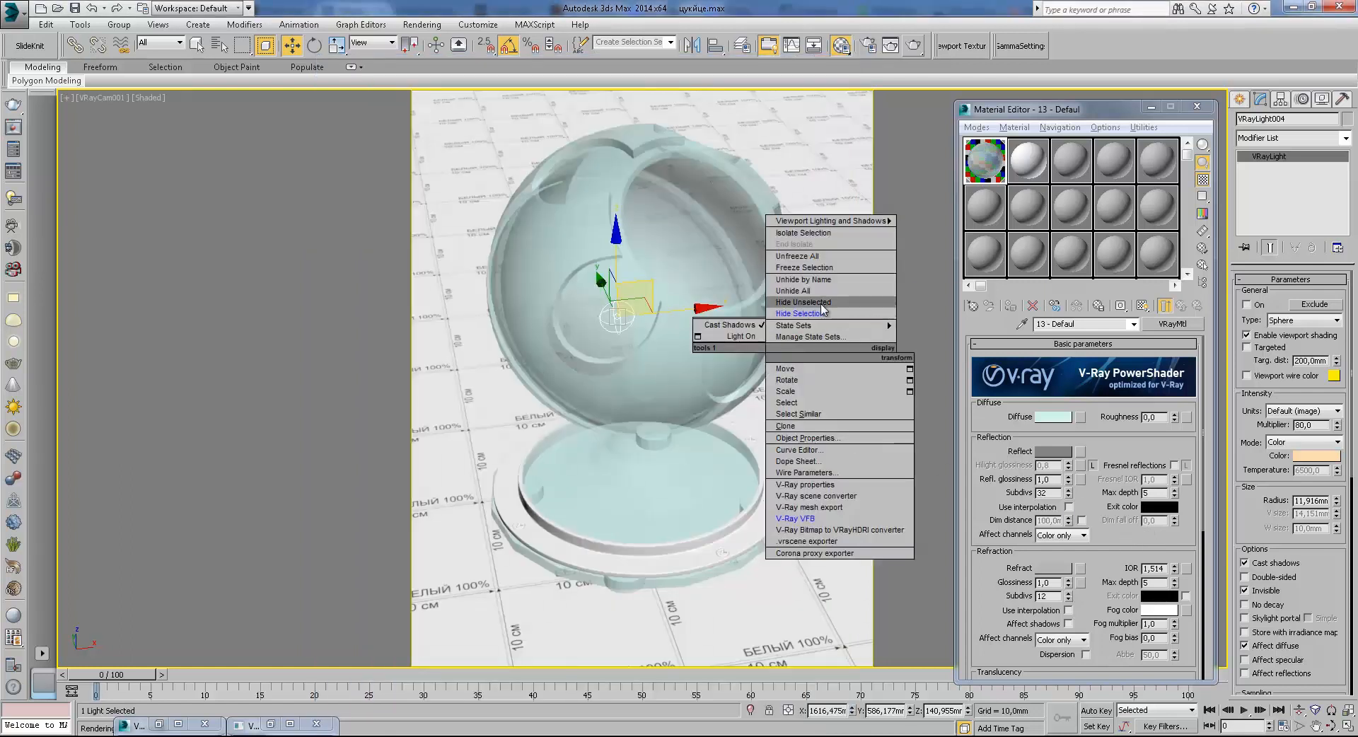
click(651, 316)
click(650, 317)
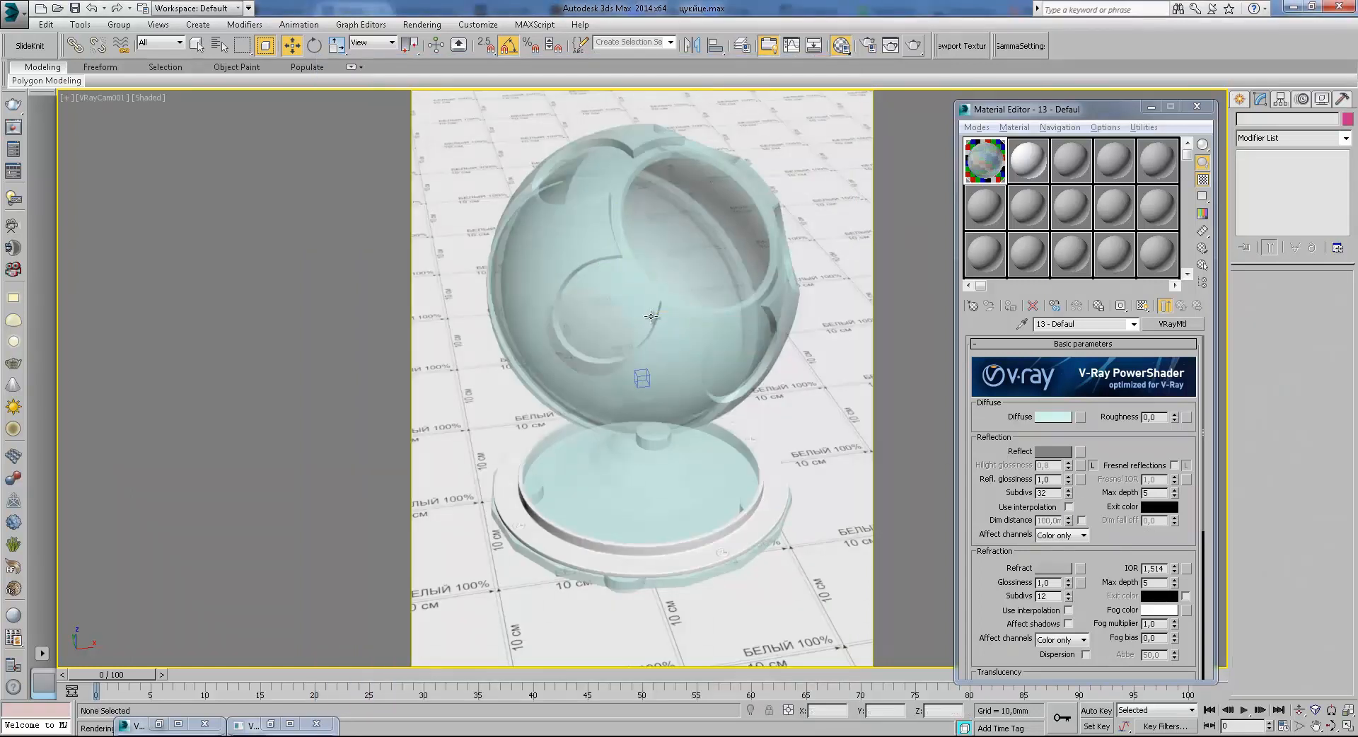
right_click(704, 293)
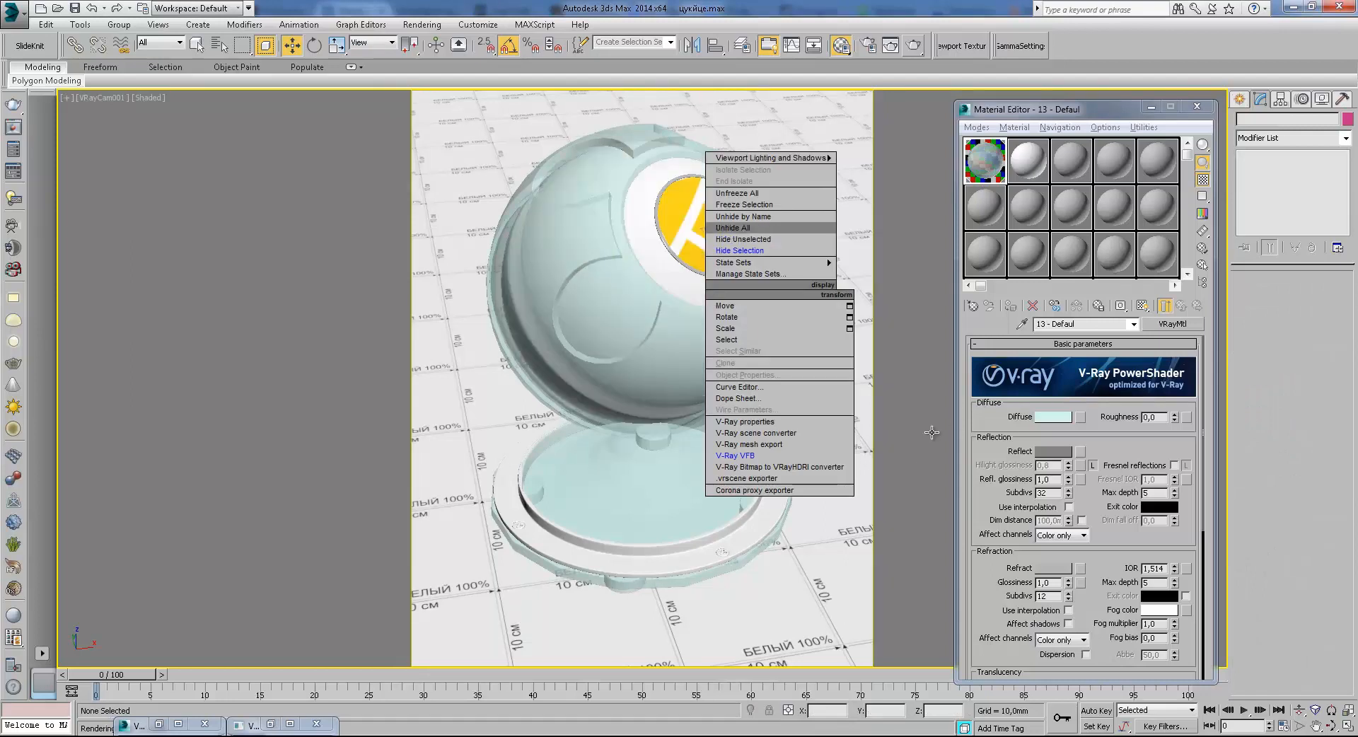
click(729, 238)
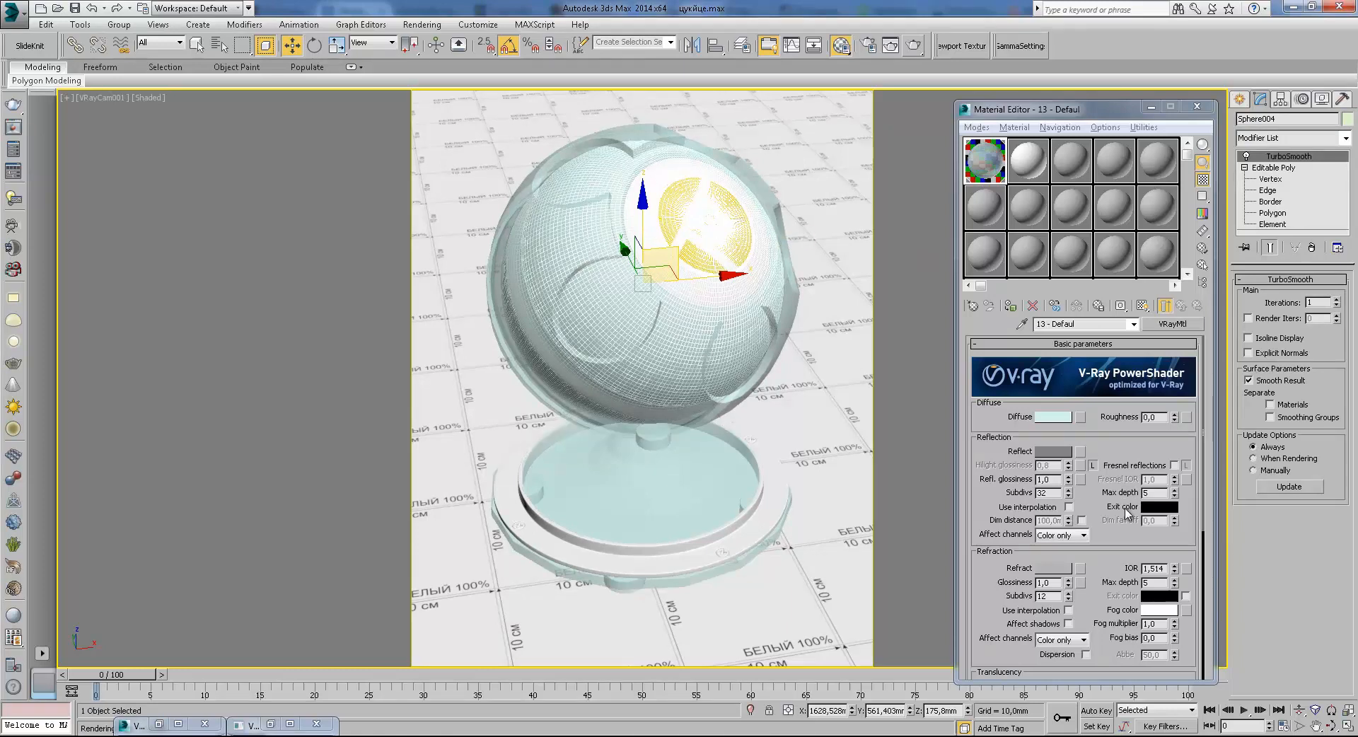
Change the material's diffuse color to neutral grey and set its translucency type to None
scroll(1129, 506, down, 1)
click(1054, 388)
drag(384, 162, 412, 183)
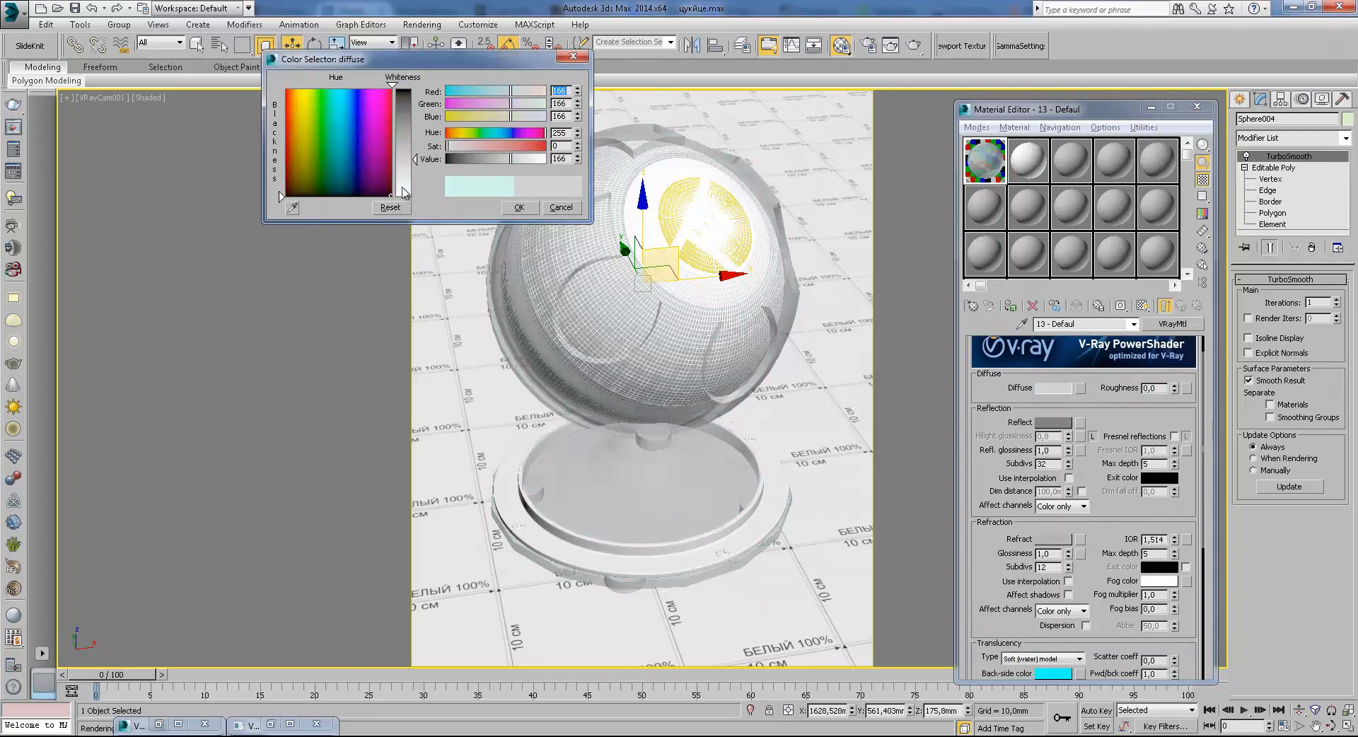
click(534, 211)
drag(1110, 614, 1113, 456)
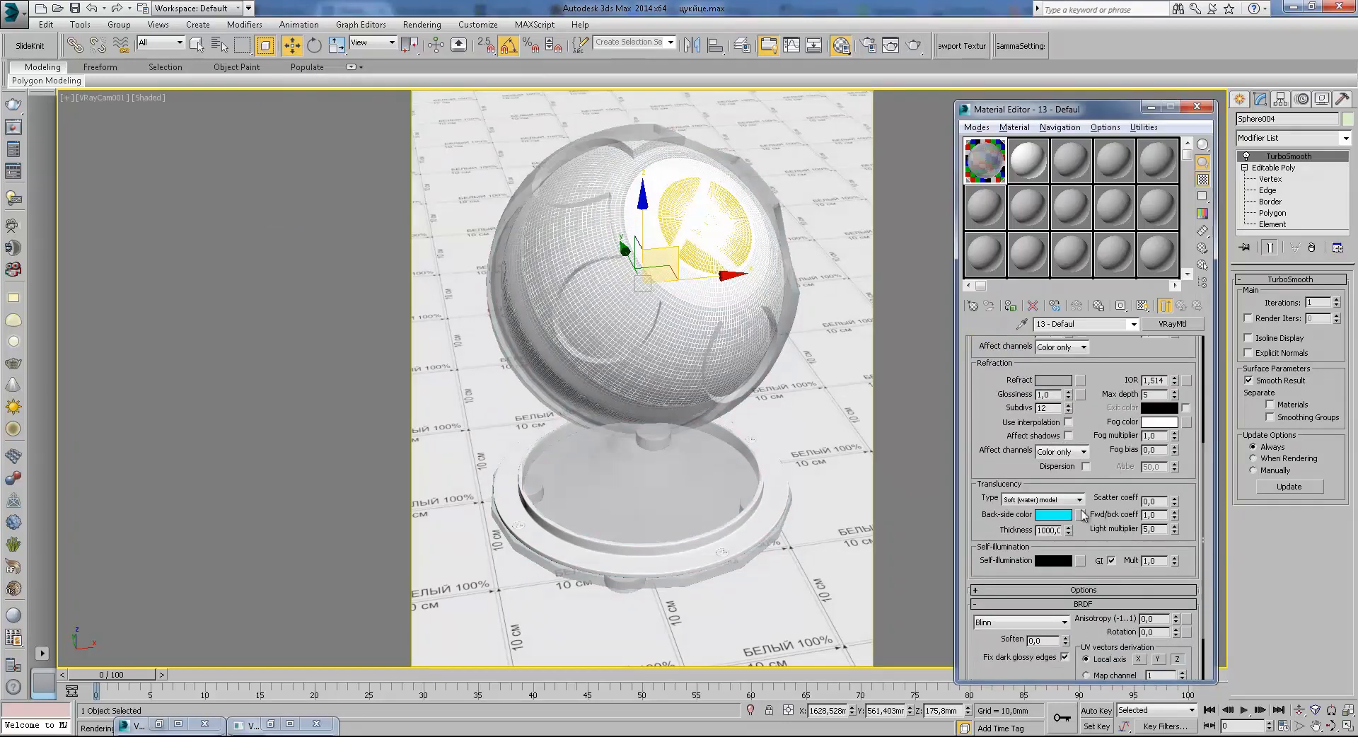
click(1054, 501)
click(1040, 507)
drag(1112, 488, 1113, 415)
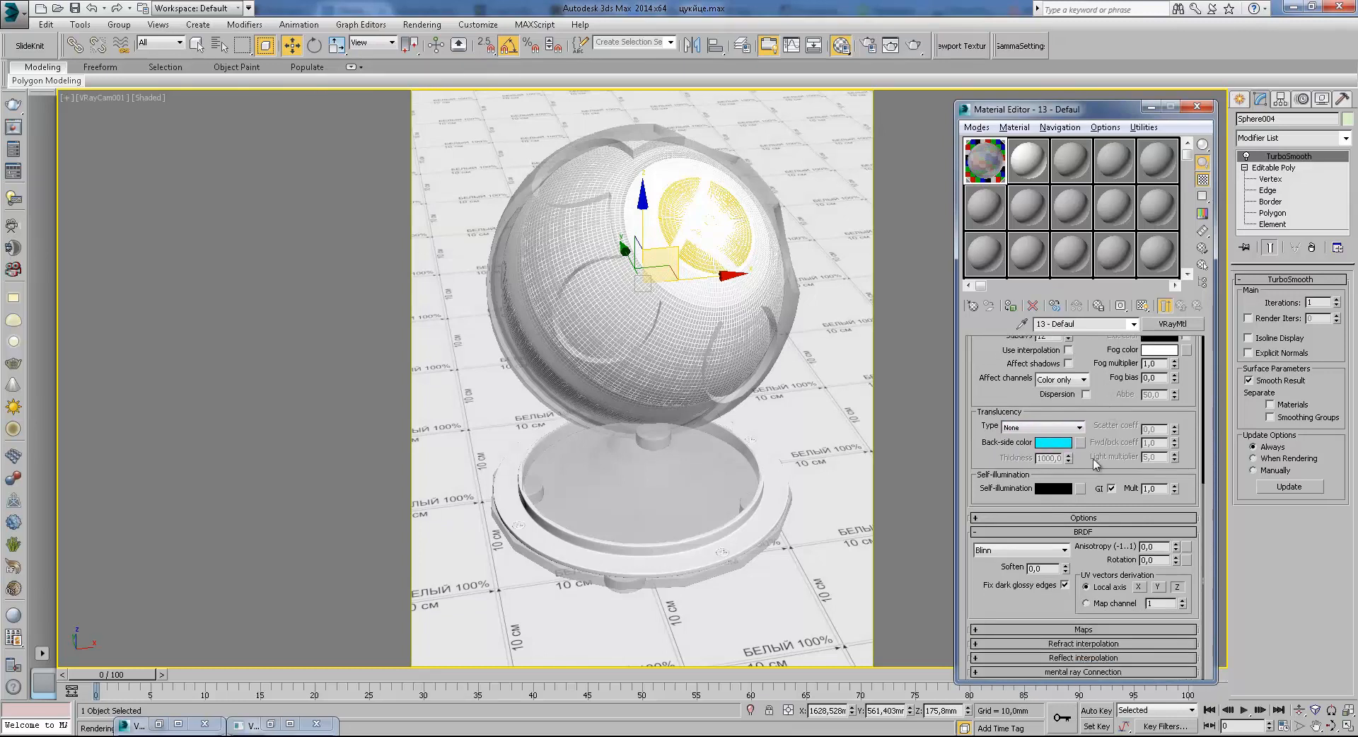
click(1054, 488)
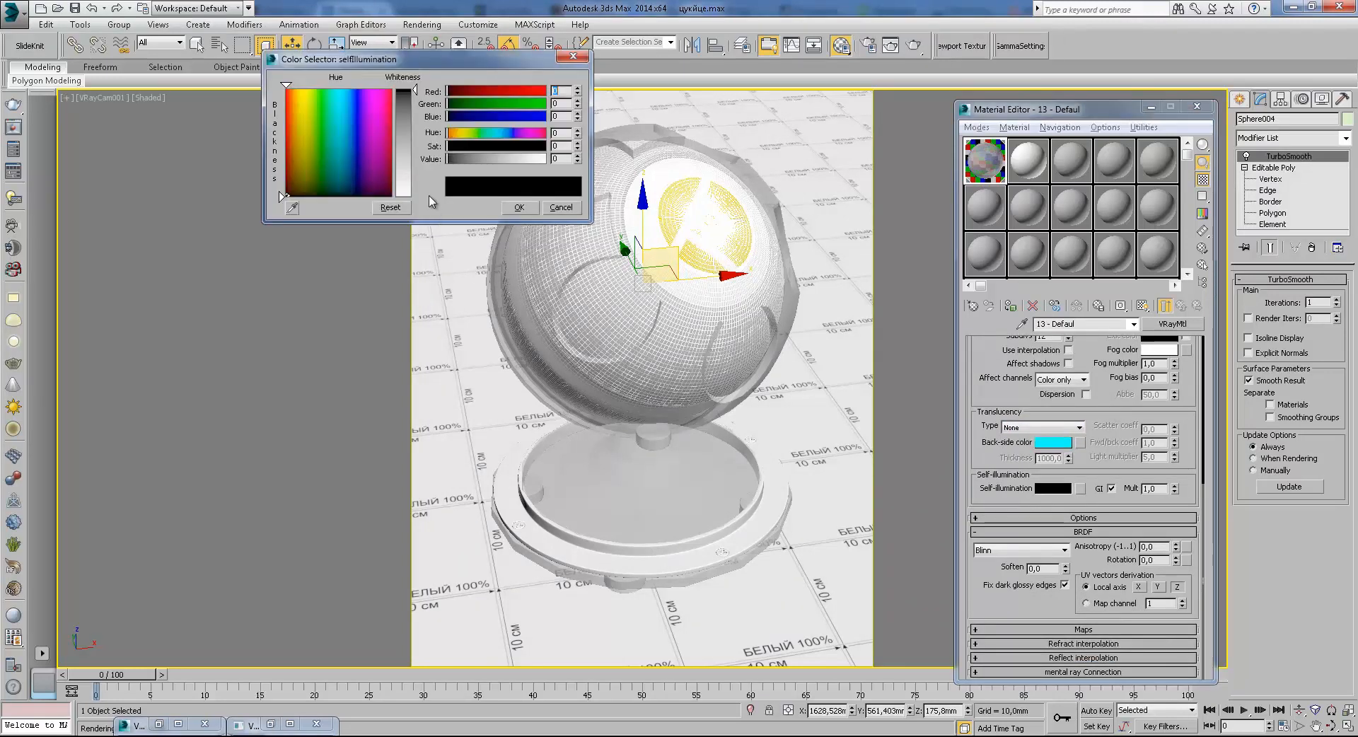
click(405, 188)
click(564, 208)
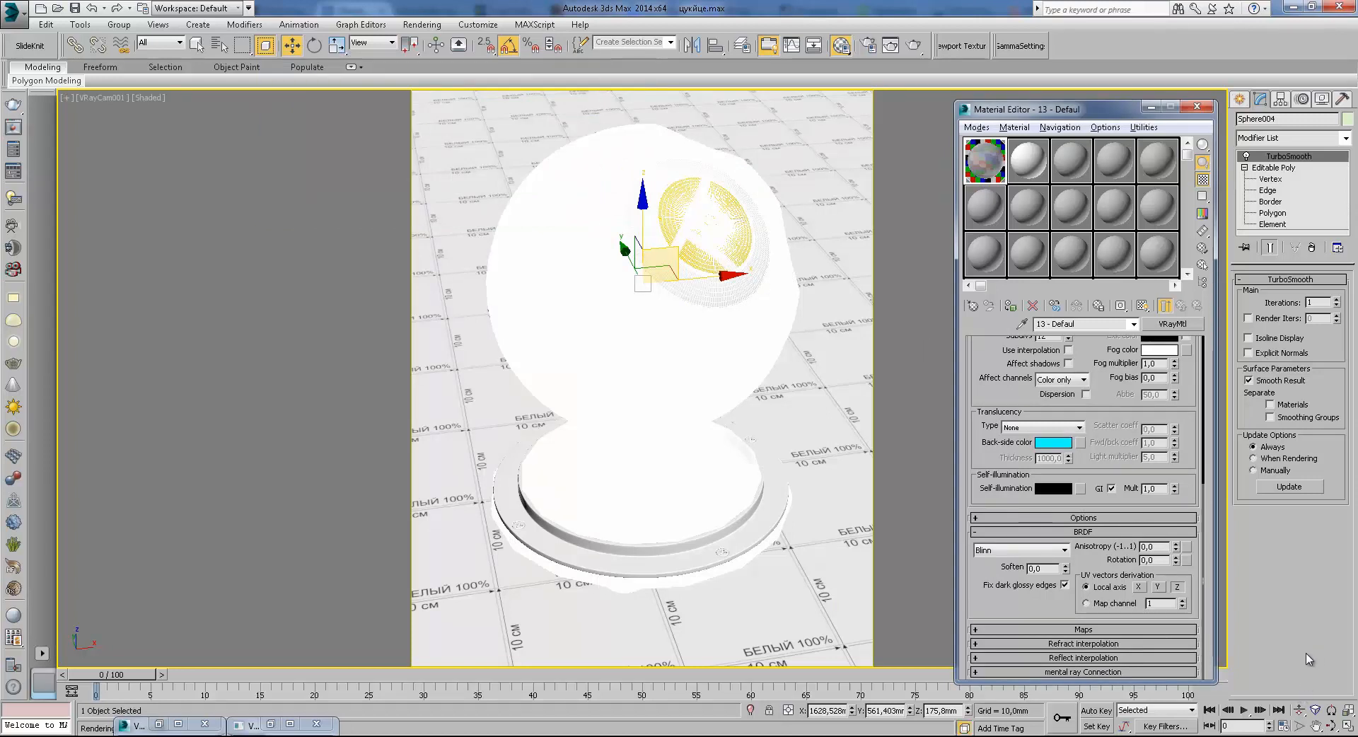
Set the material's self-illumination color to red (166, 0, 0) and its refraction color to black
click(1039, 490)
click(495, 93)
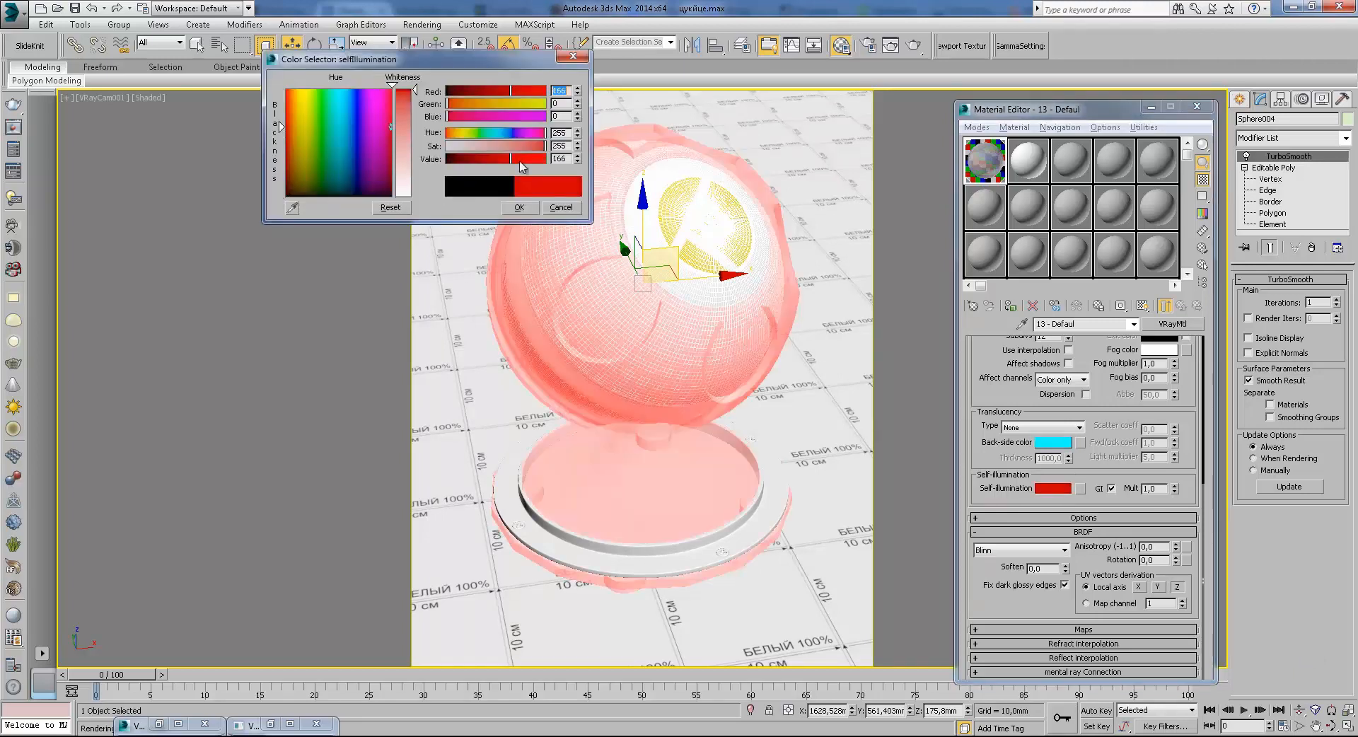
click(519, 207)
drag(1124, 351, 1113, 480)
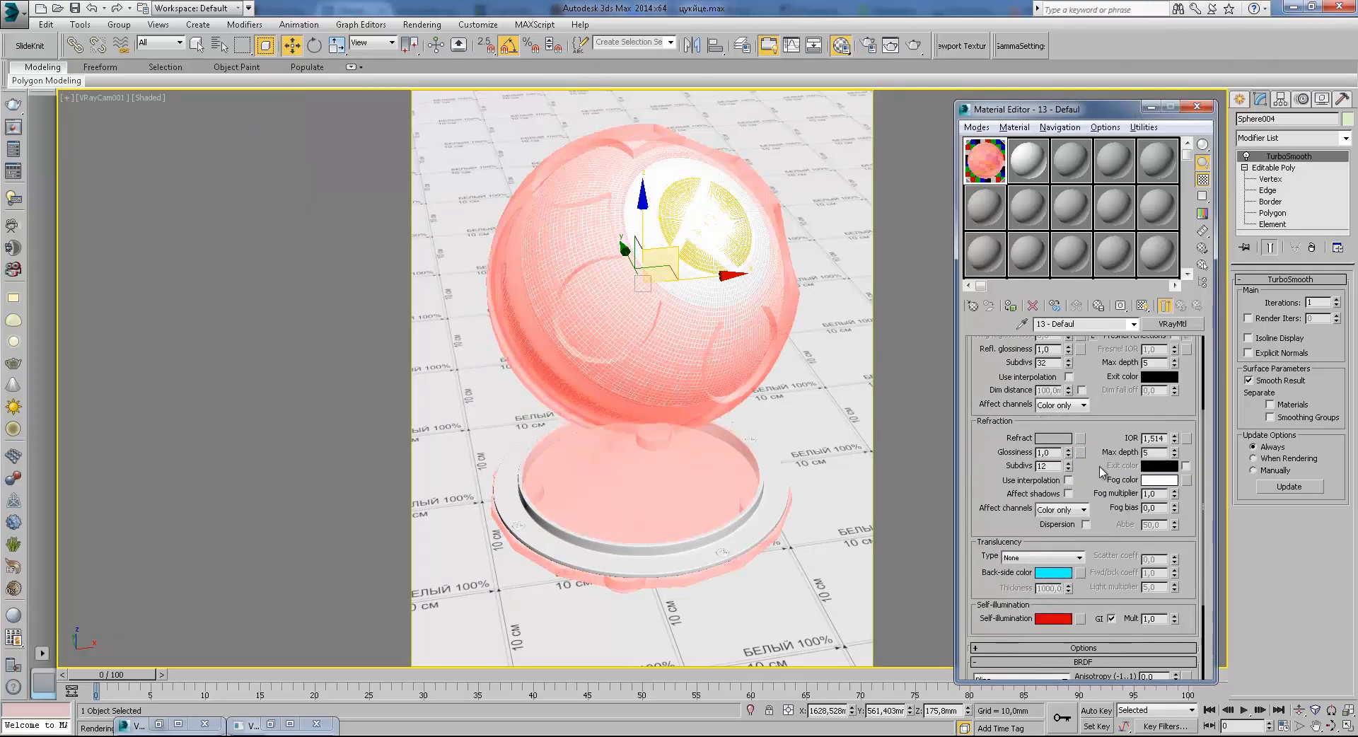
click(1053, 439)
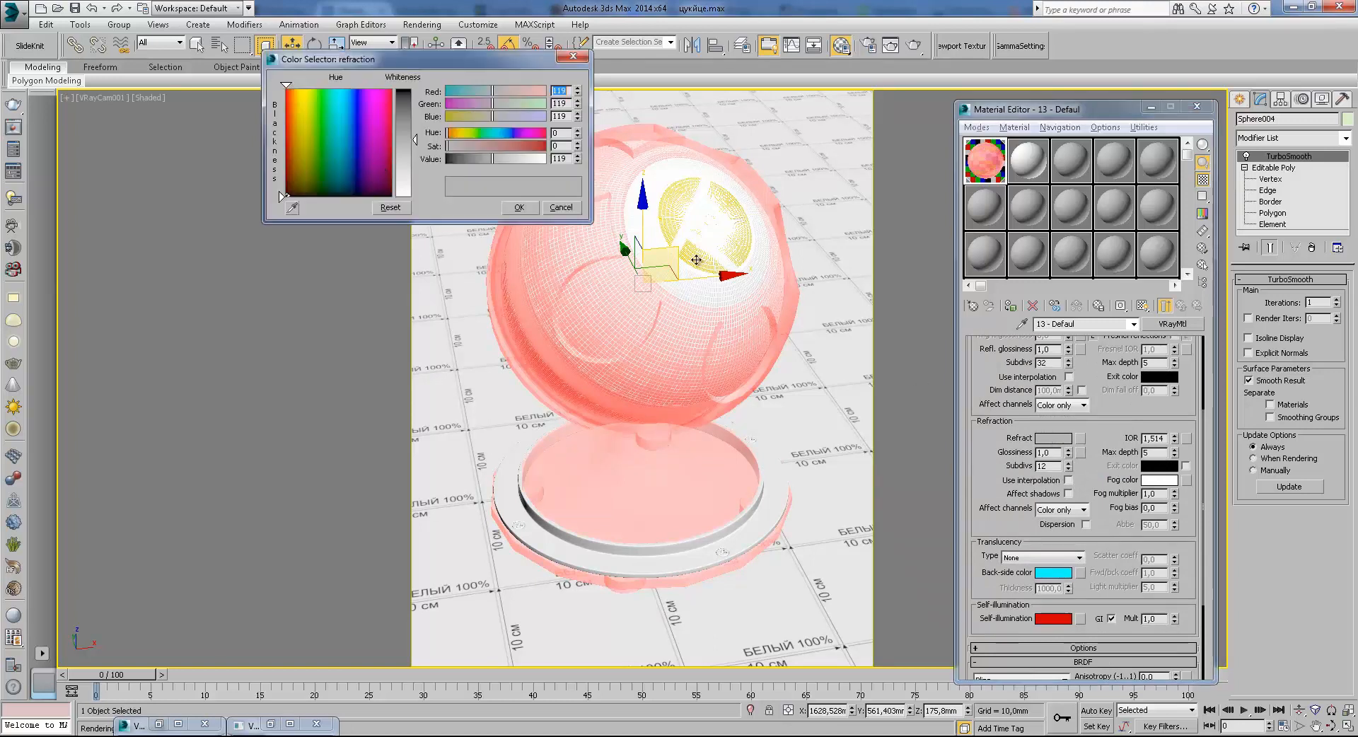
drag(410, 138, 410, 87)
click(518, 208)
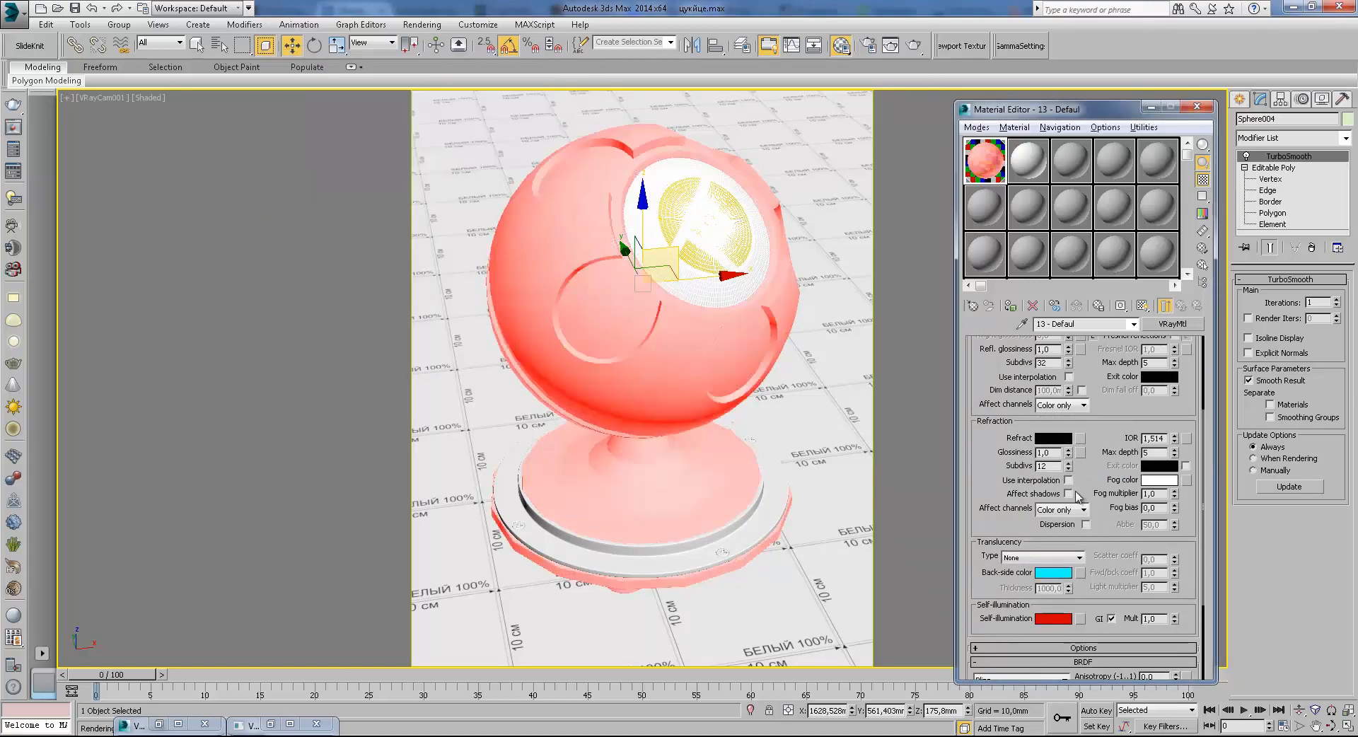
Check the reflection color, render the region with the red self-illuminated material and close the frame buffer
scroll(1108, 430, up, 5)
click(1054, 434)
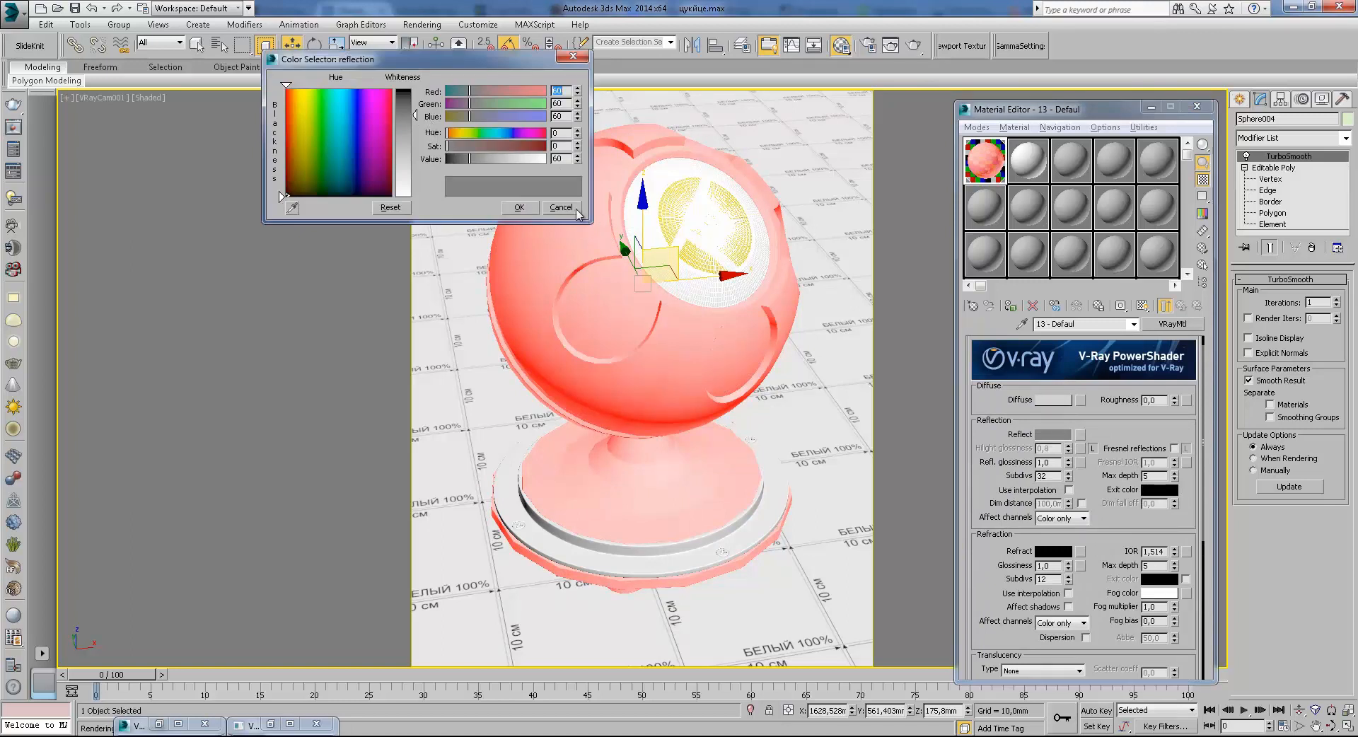
click(519, 207)
click(914, 45)
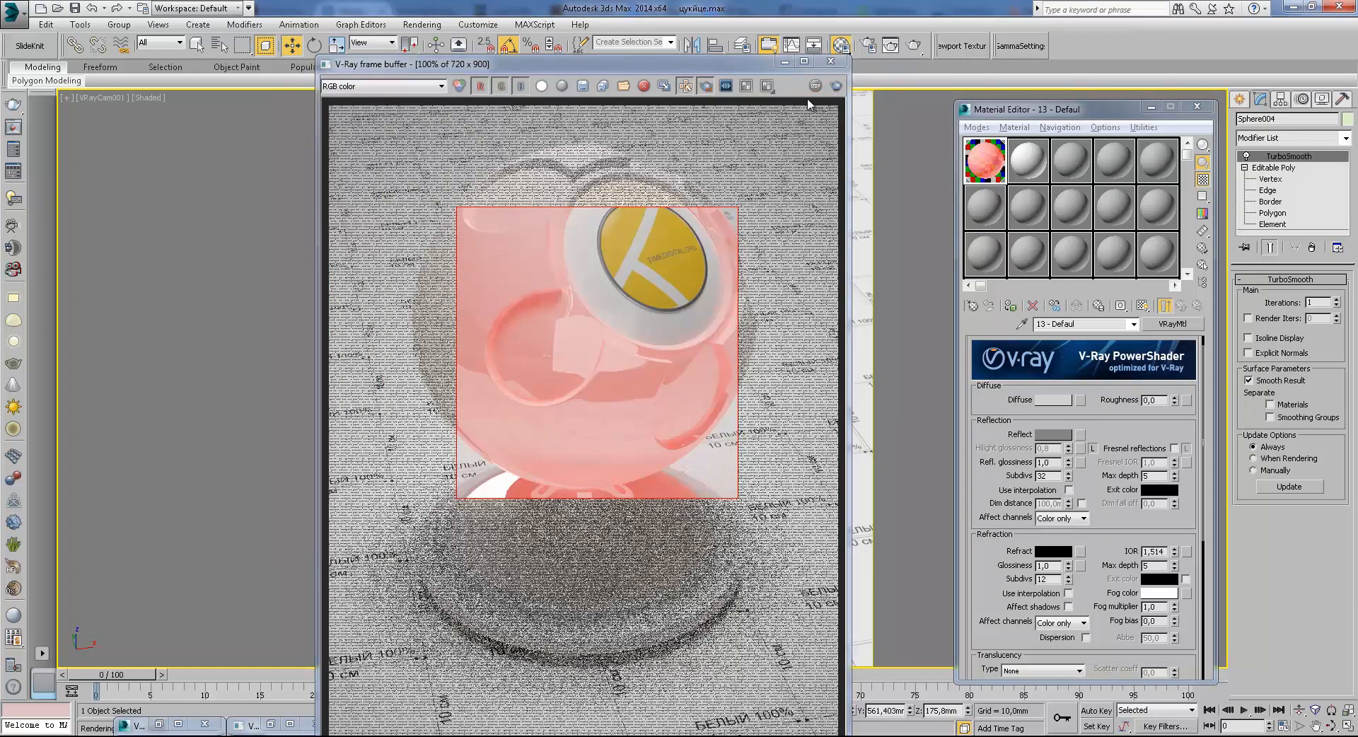
click(783, 61)
Turn off GI for the self-illumination, set its multiplier to 5.0 and render the region again
scroll(1107, 455, down, 5)
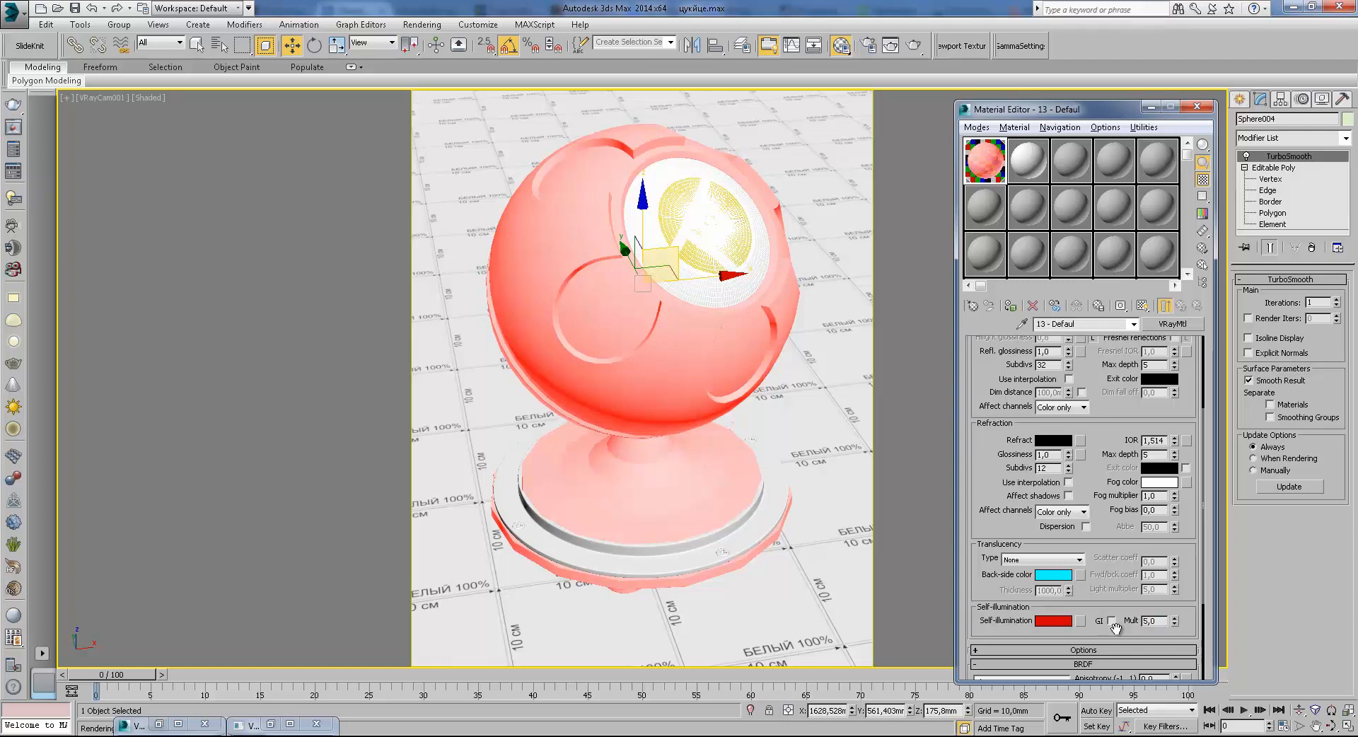
click(914, 45)
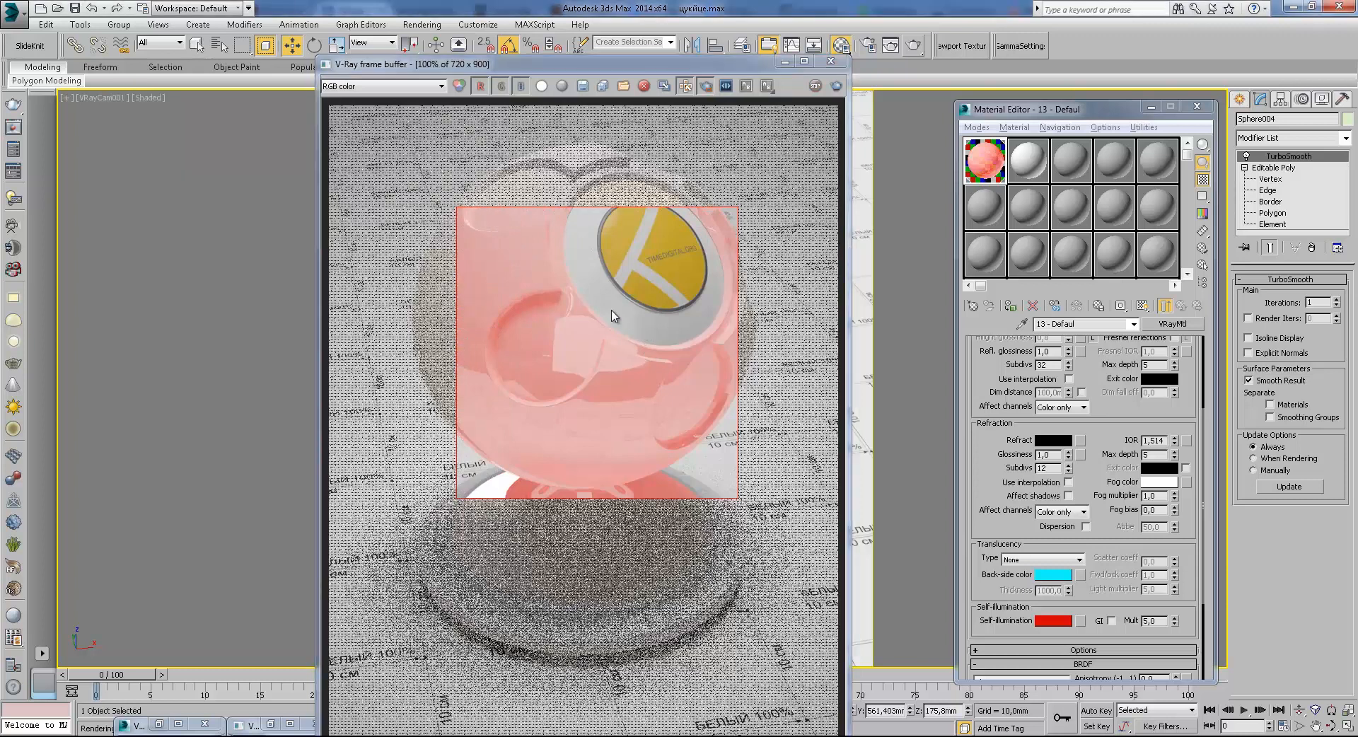
click(831, 61)
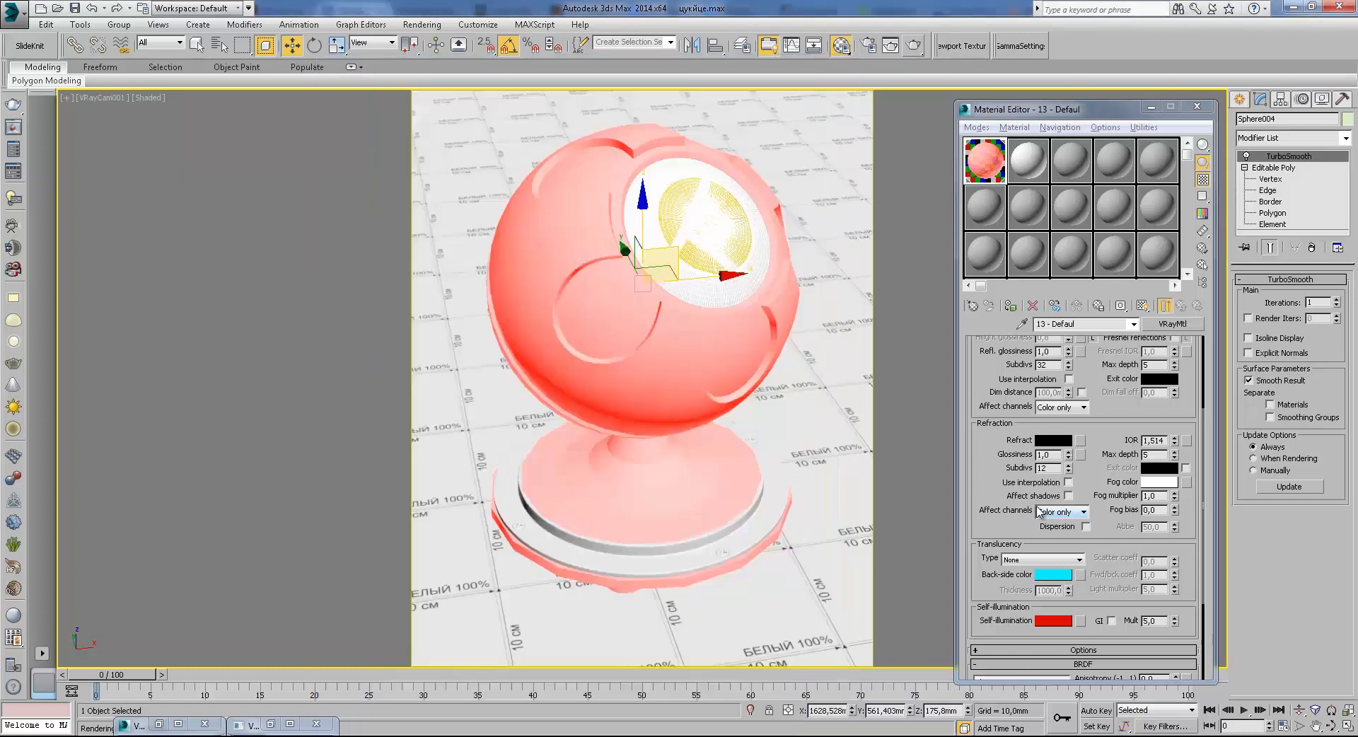
Review the available V-Ray material types in the Material/Map Browser, keeping the current material
scroll(1109, 546, down, 4)
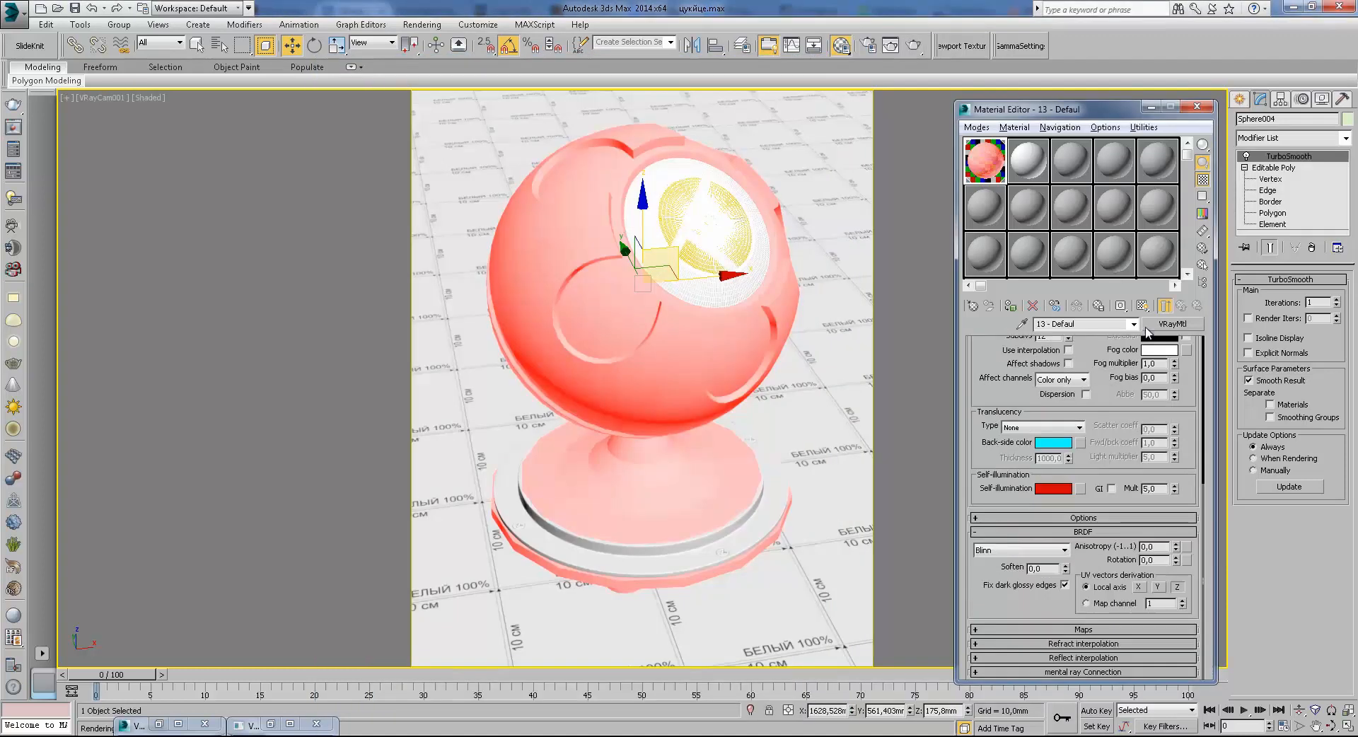
click(1194, 326)
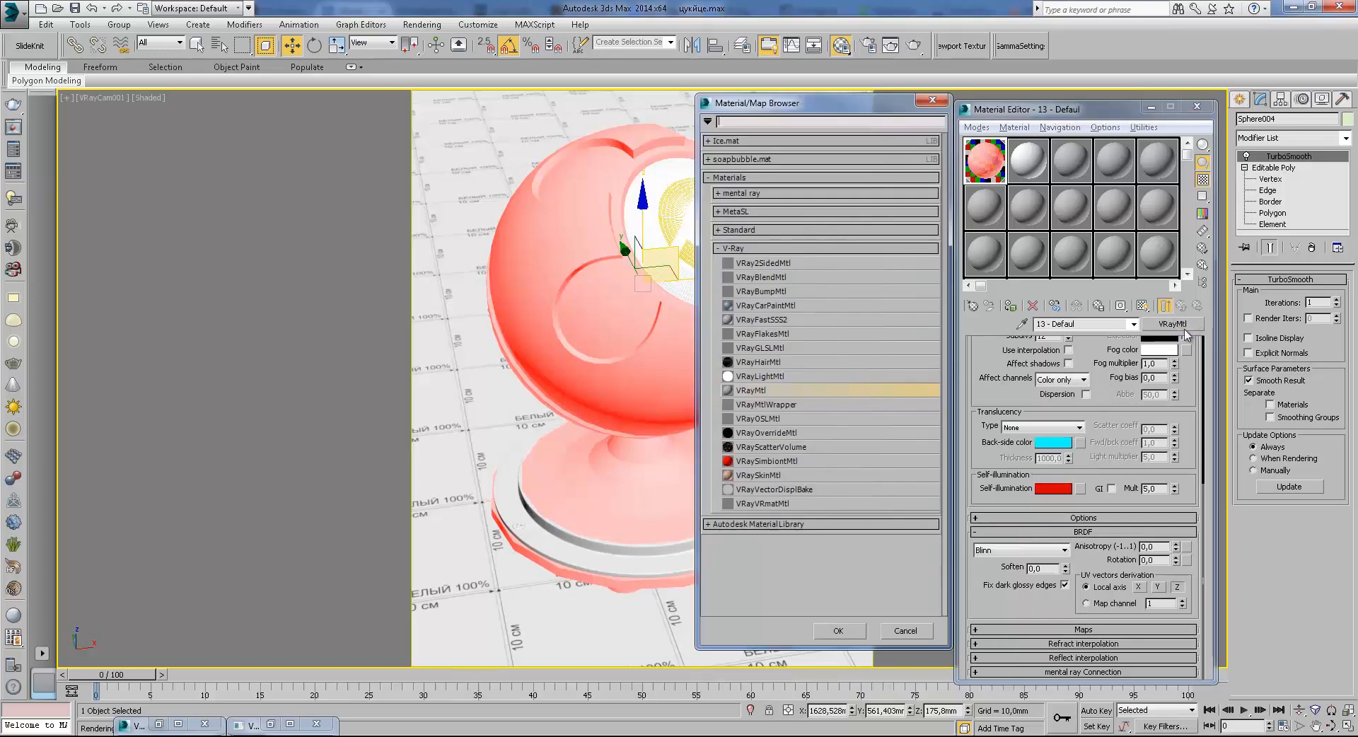
click(938, 105)
scroll(1137, 626, up, 8)
drag(1131, 642, 1139, 384)
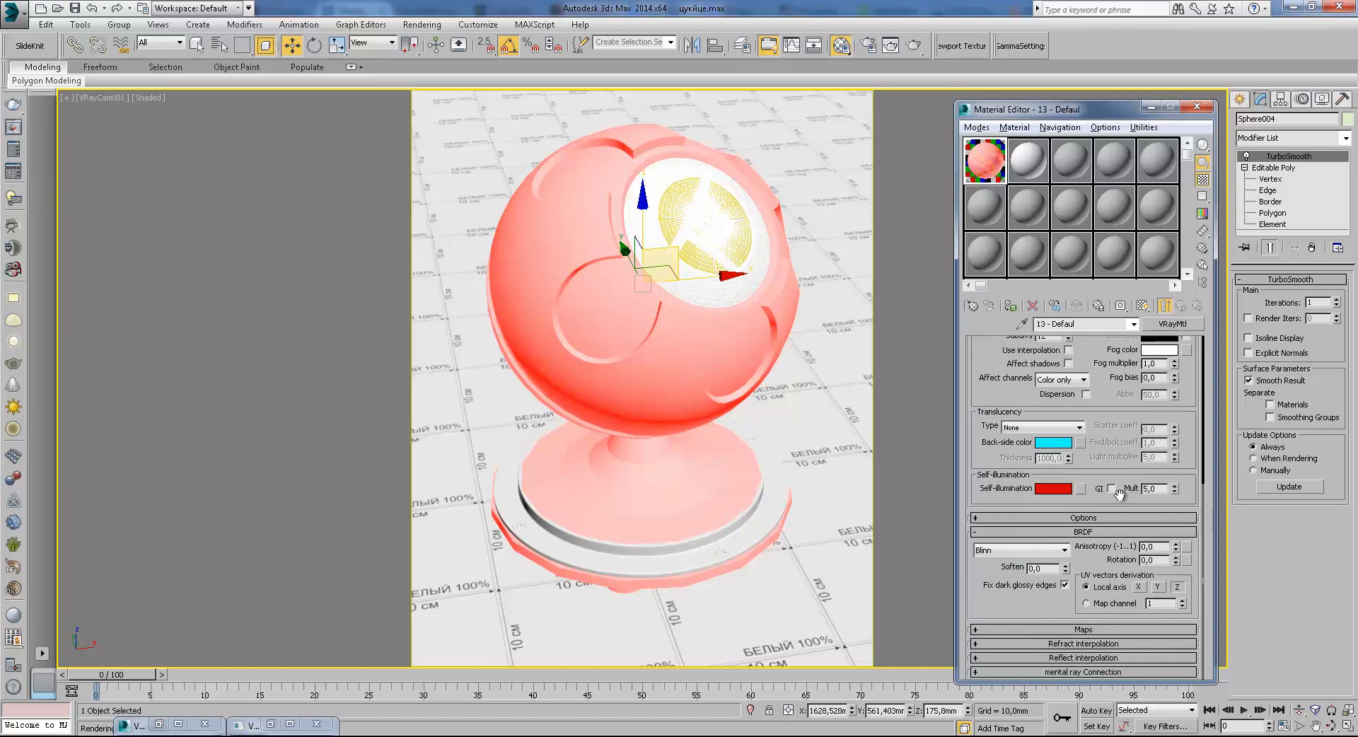
Reset the self-illumination color to black and expand the material's Options settings
click(1058, 490)
text(0)
key(Return)
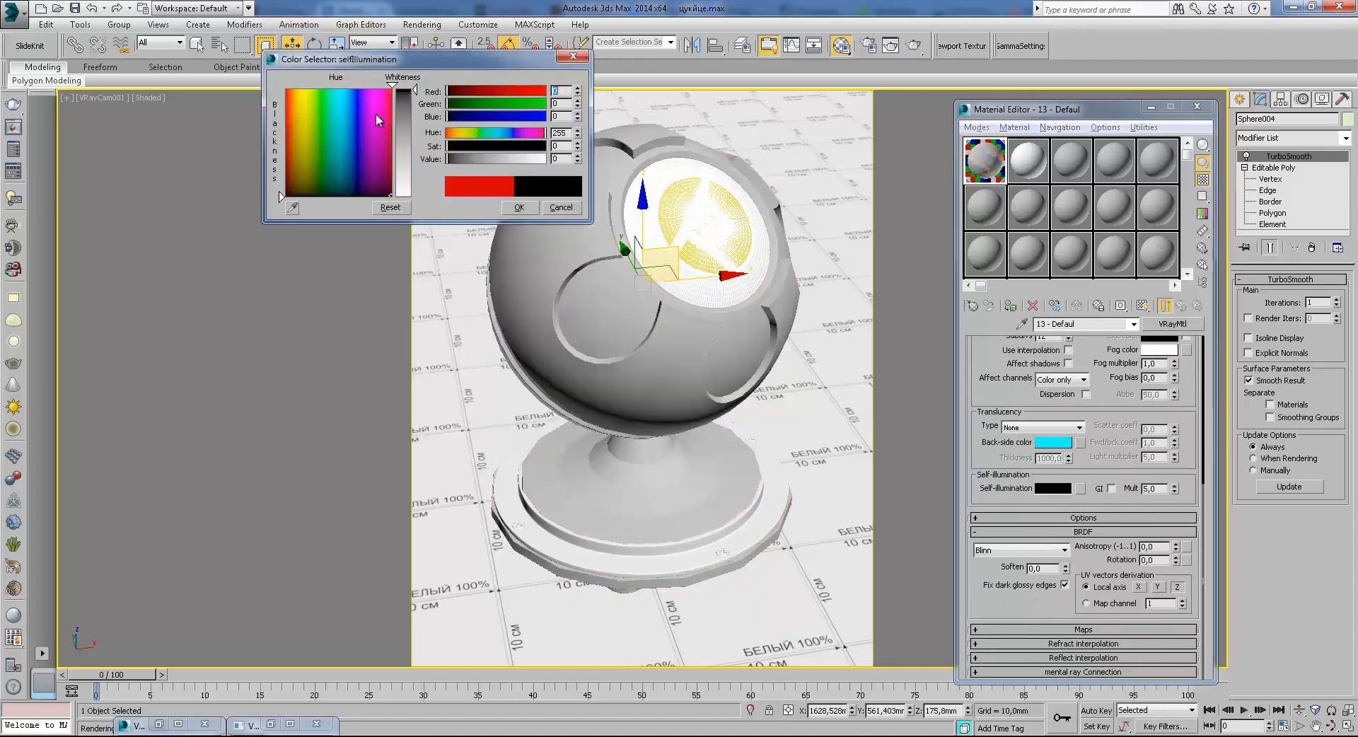
click(520, 207)
click(1095, 517)
drag(1104, 351, 1087, 327)
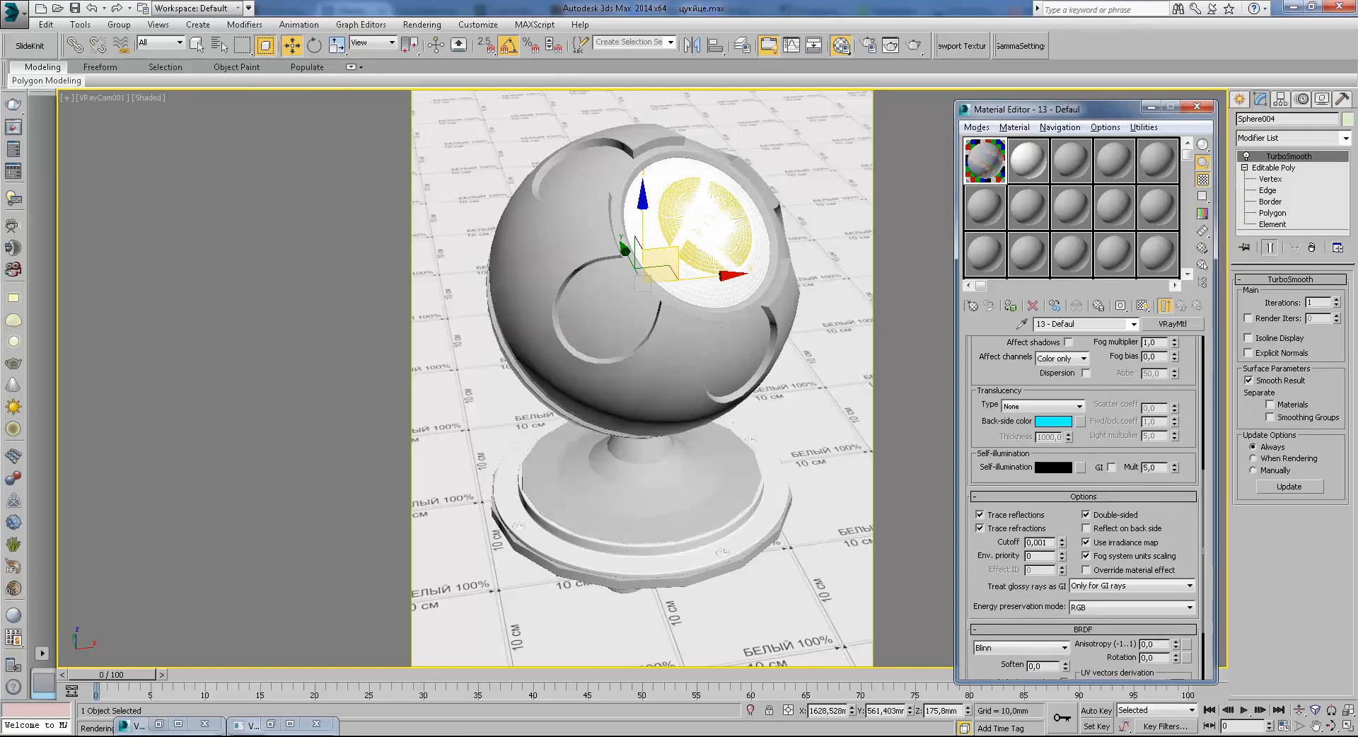
click(1259, 736)
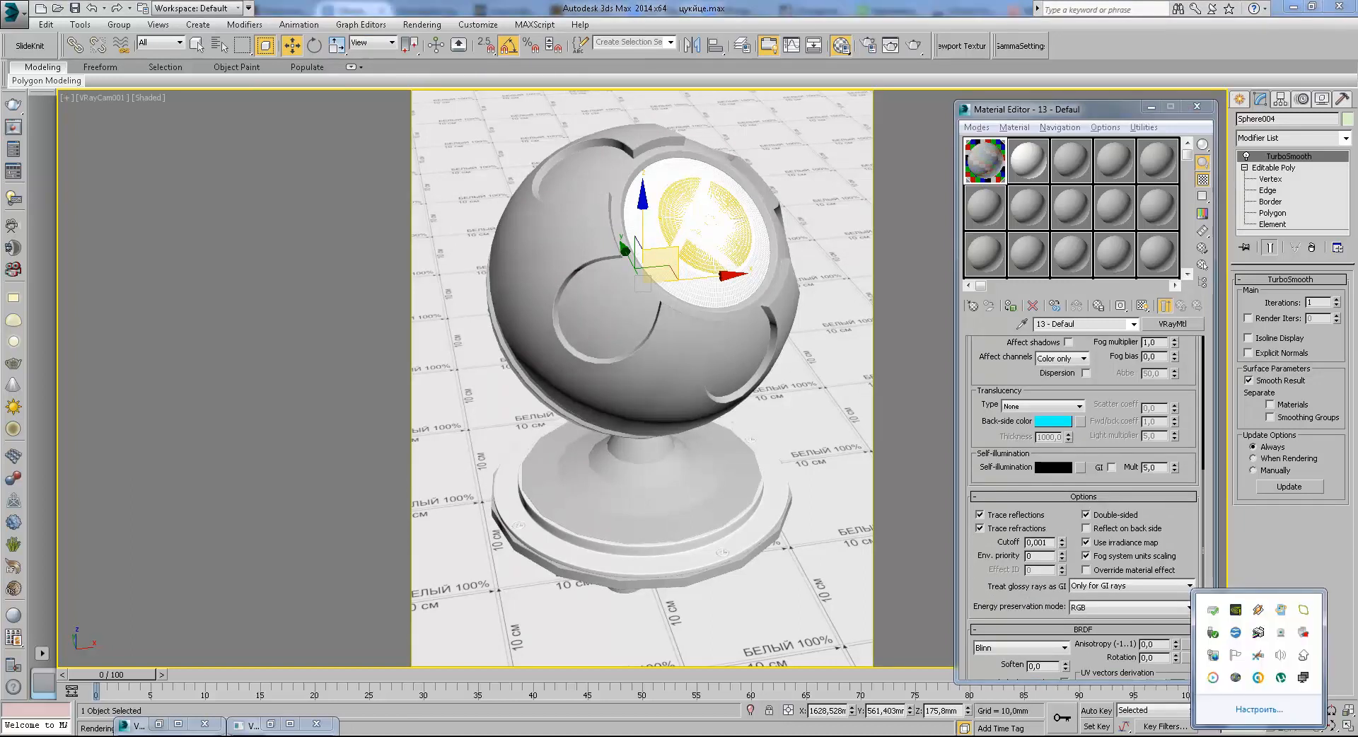
click(1235, 678)
click(1293, 684)
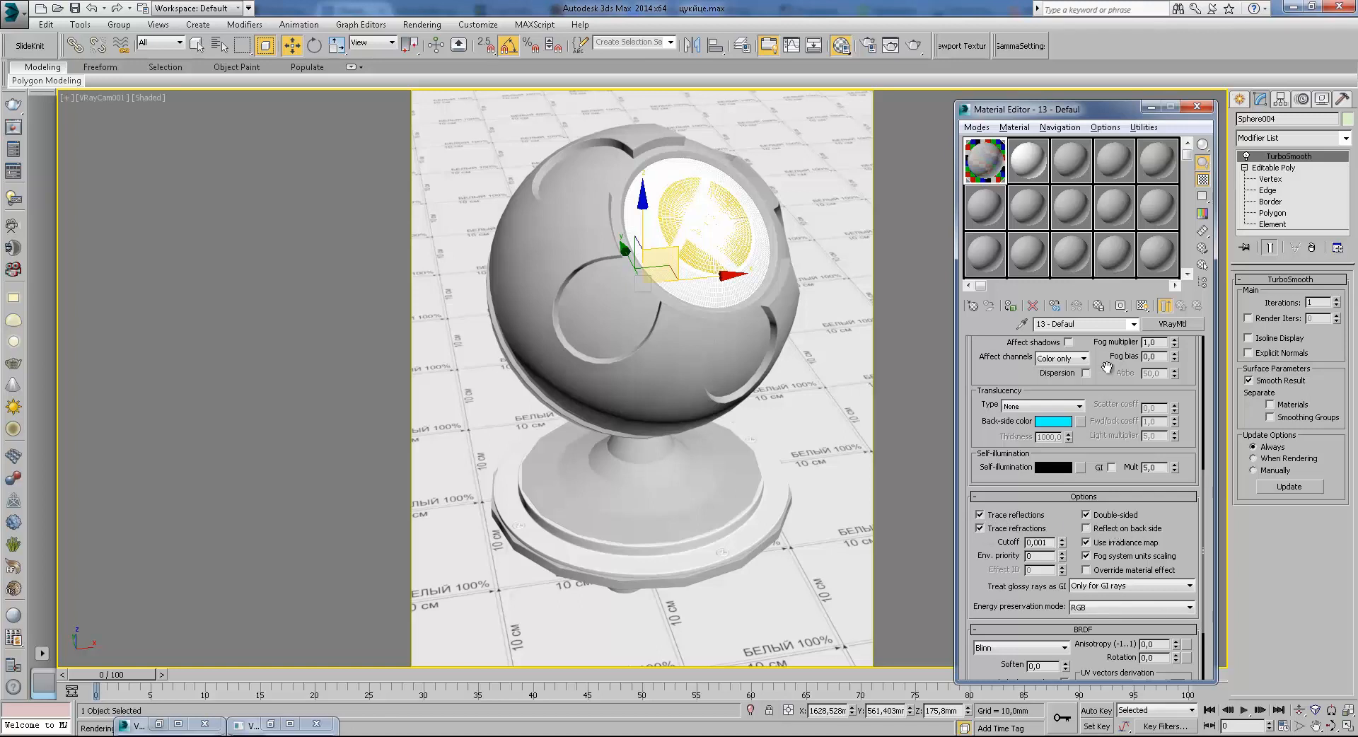
Set the material's refraction color to pure white (255) and check its reflection color
drag(1107, 368, 1104, 486)
click(1053, 406)
drag(397, 197, 401, 90)
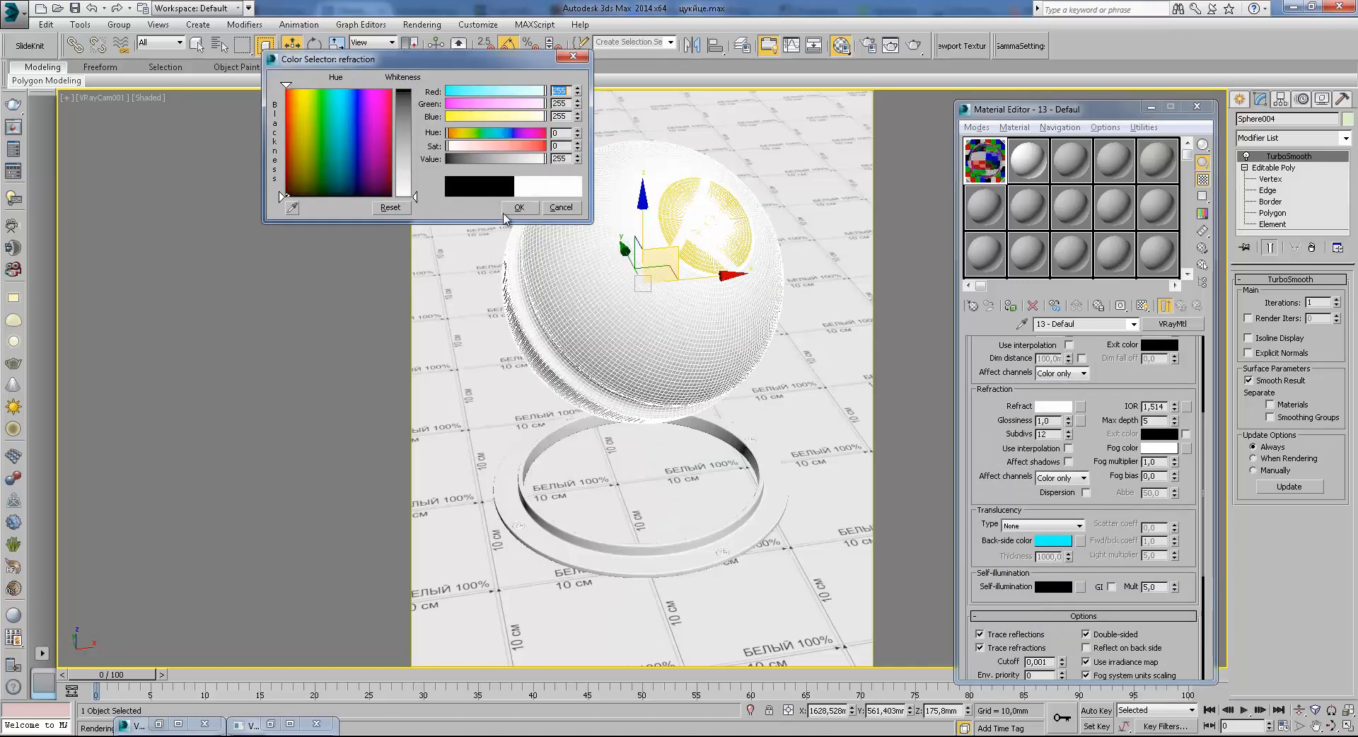
click(519, 207)
scroll(1059, 432, up, 5)
click(1054, 429)
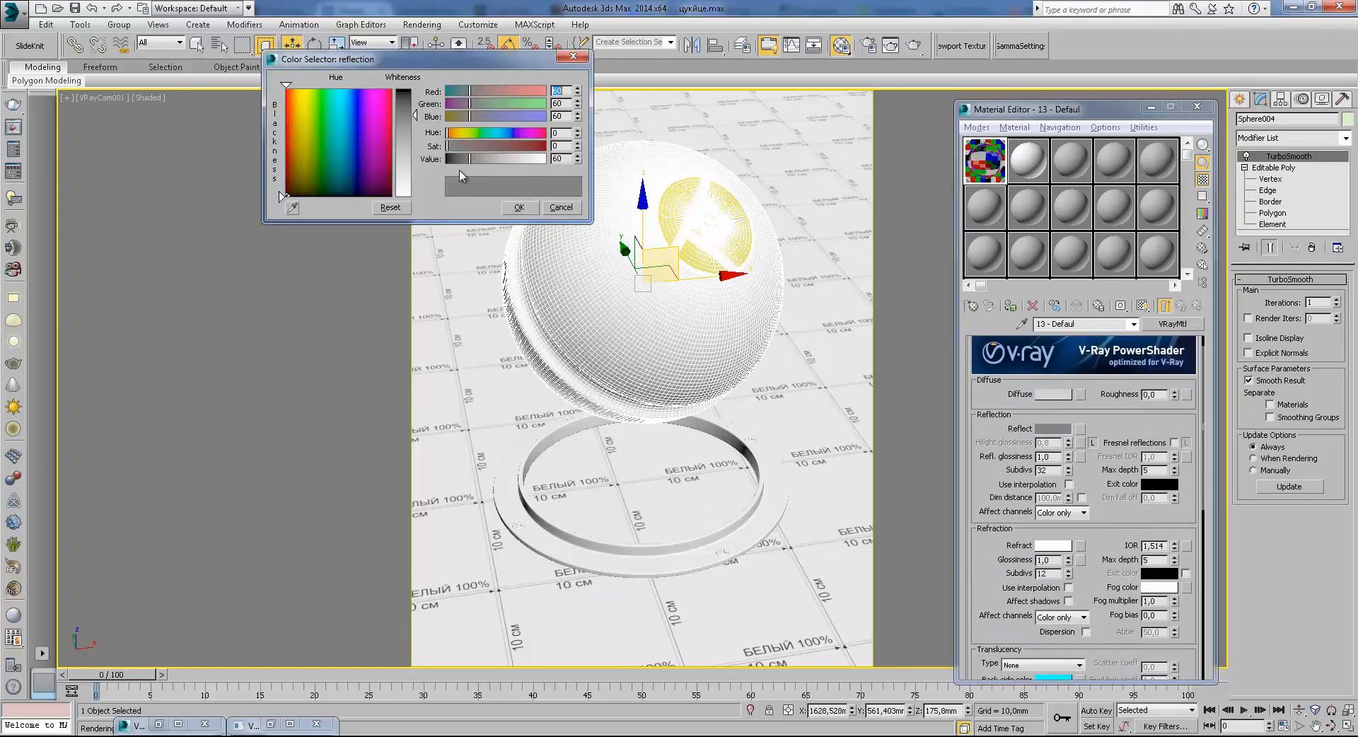
click(519, 207)
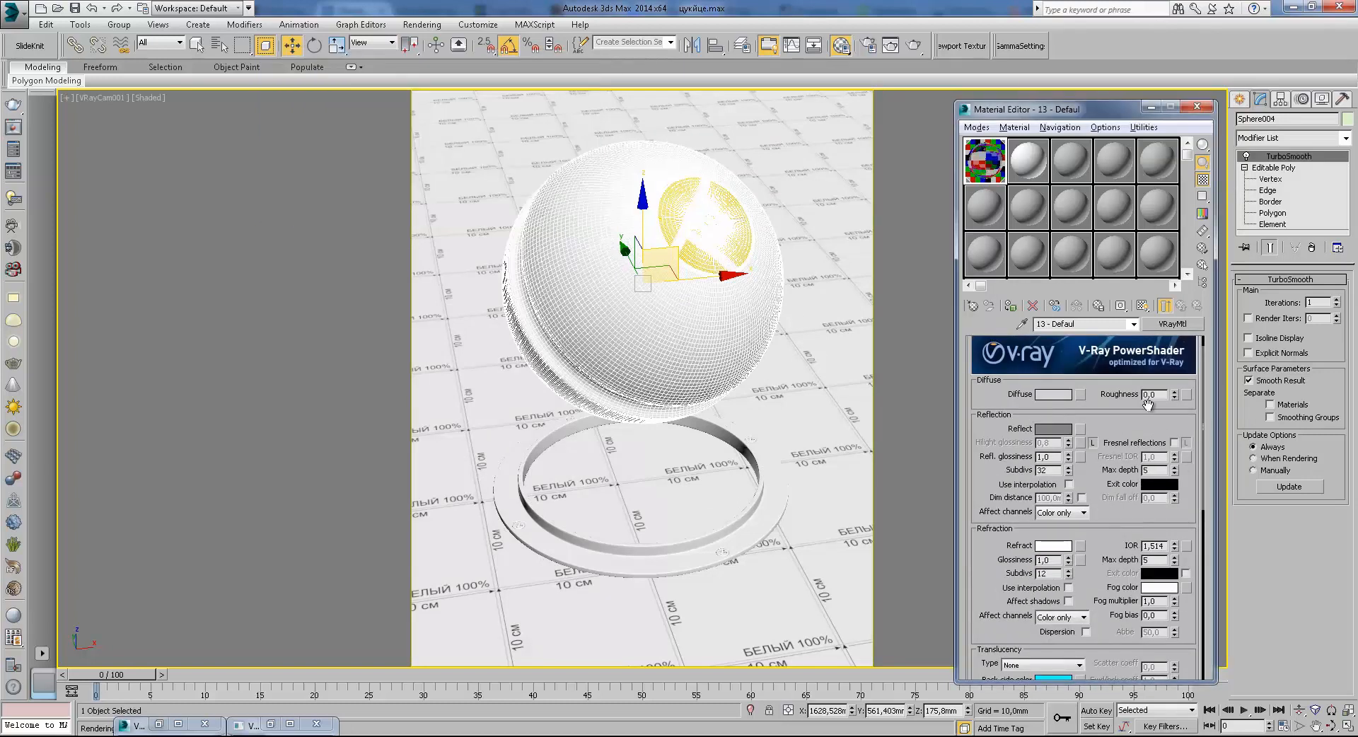
Enable Reflect on back side for the material, select the floor plane and render the region with edged faces shown in the viewport
scroll(1108, 543, down, 10)
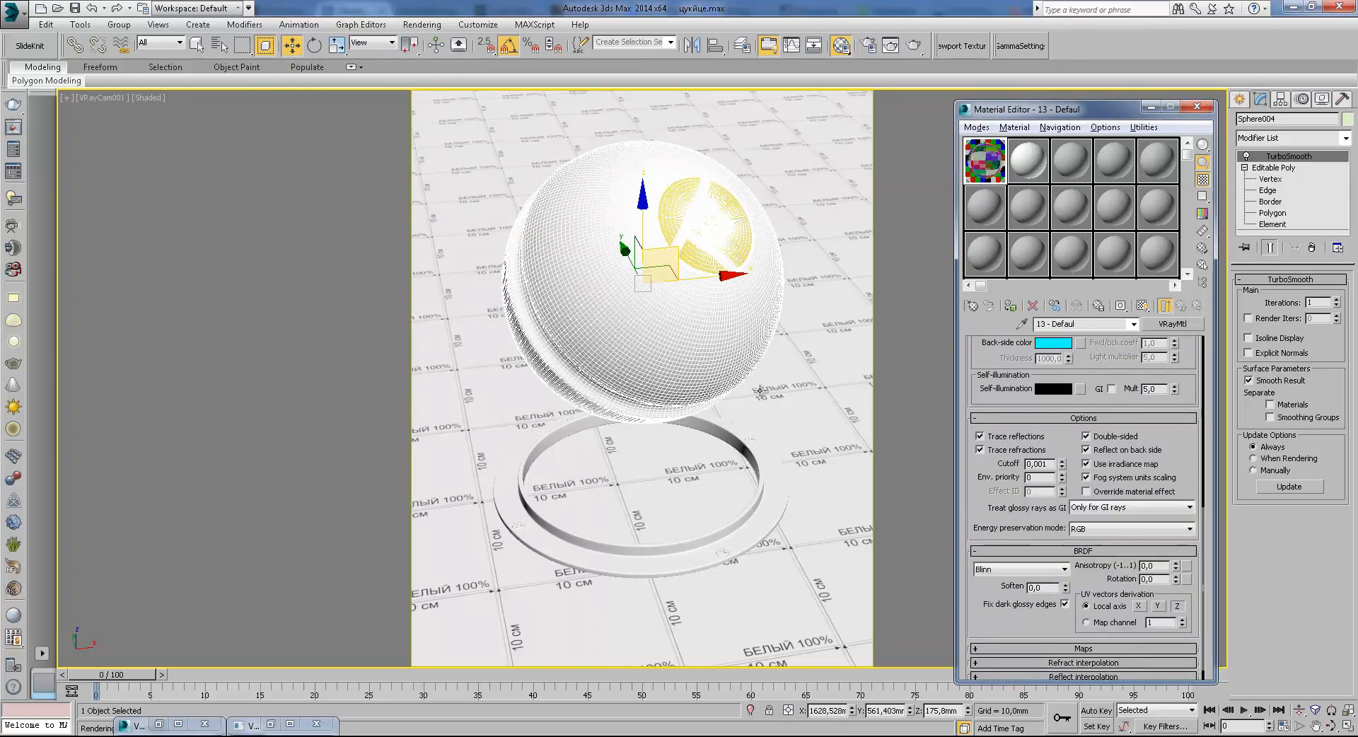
click(789, 391)
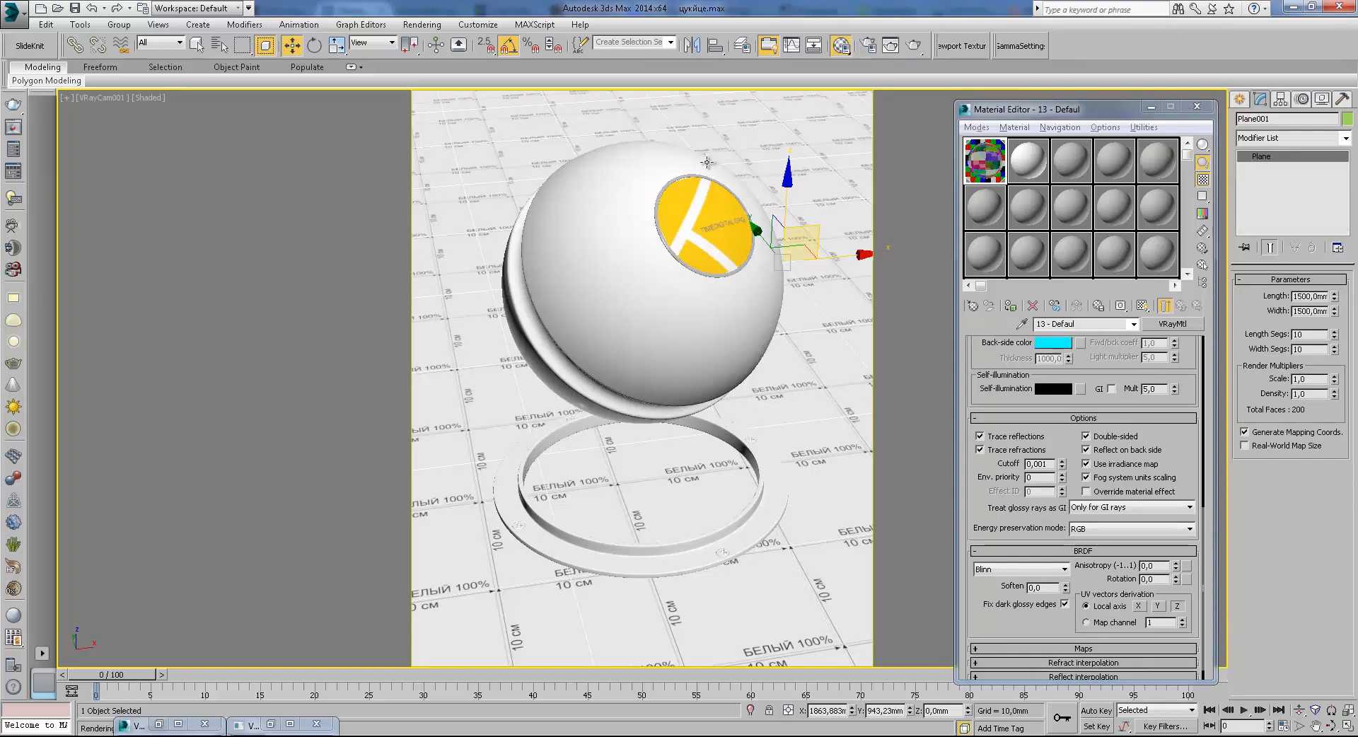
key(F4)
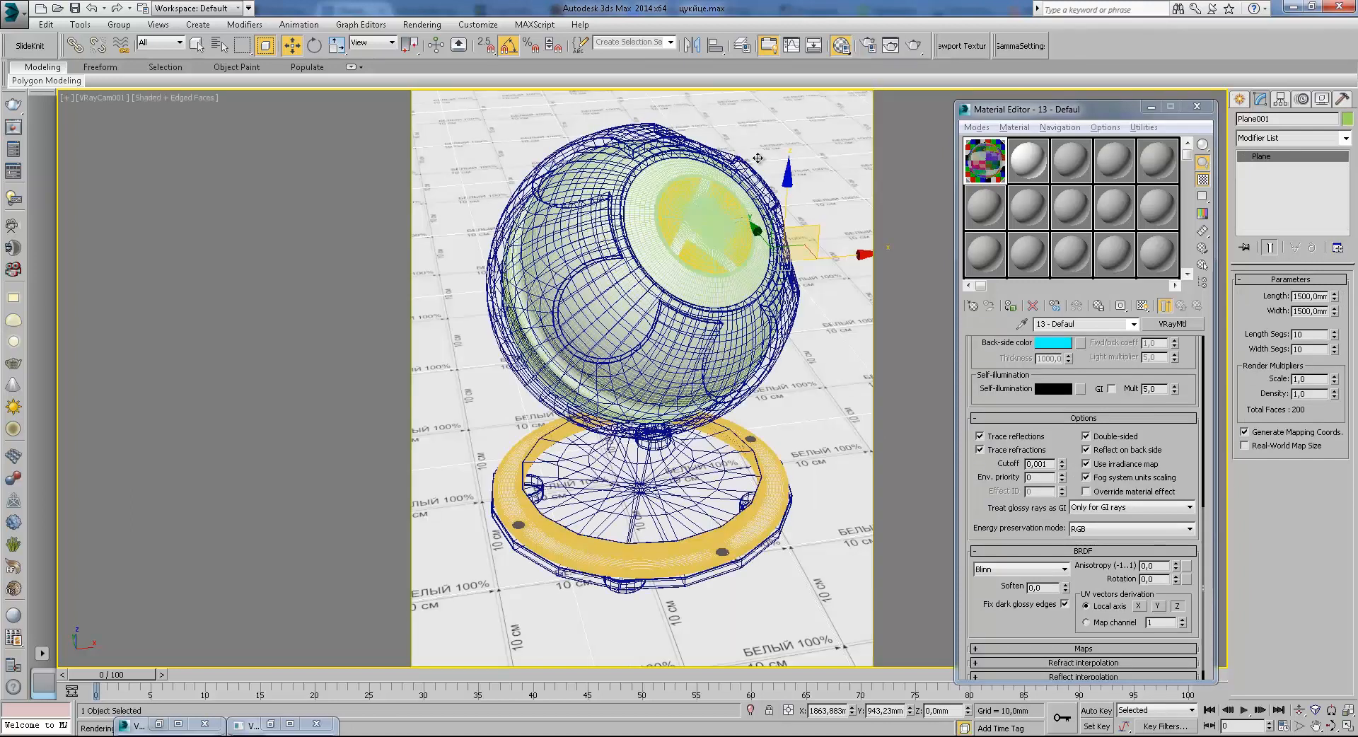
click(913, 45)
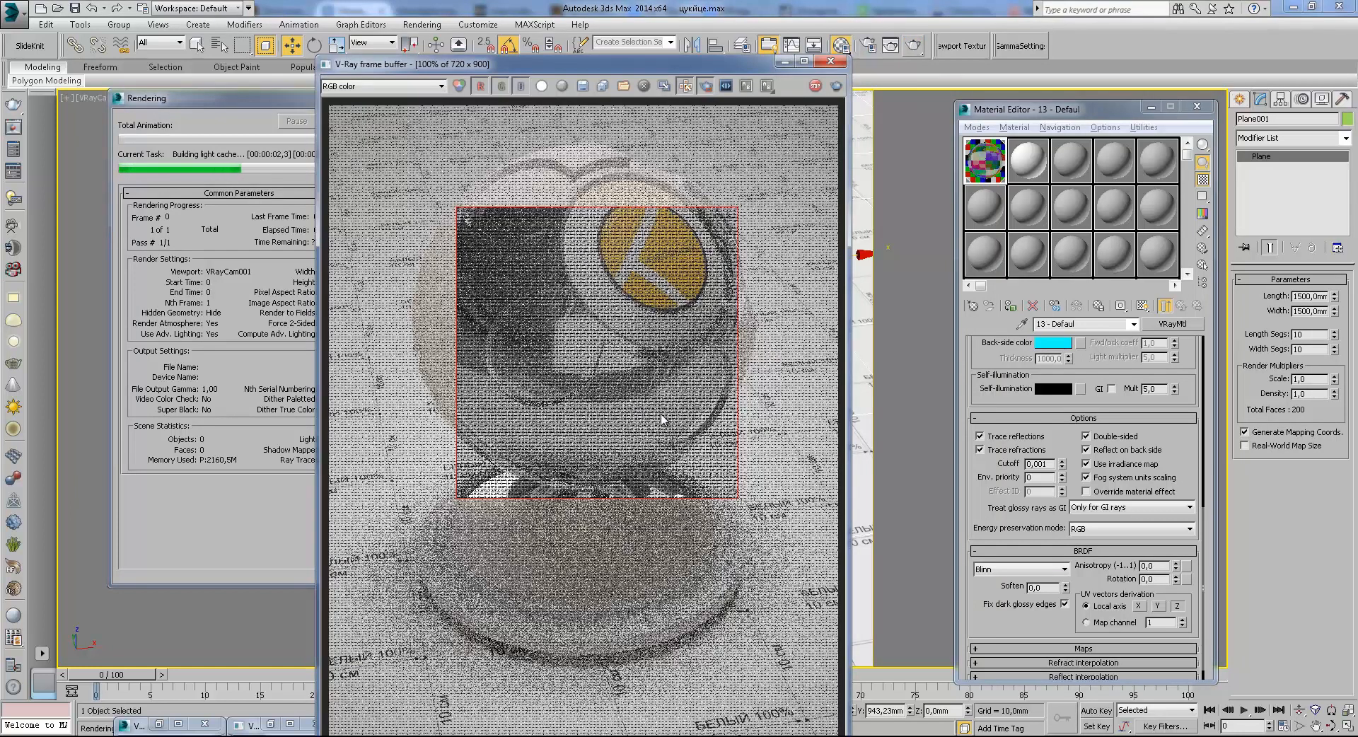
Examine the refractive sphere in the frame buffer at 100% and 200% zoom while the region renders
scroll(663, 421, up, 1)
middle_drag(665, 424, 740, 359)
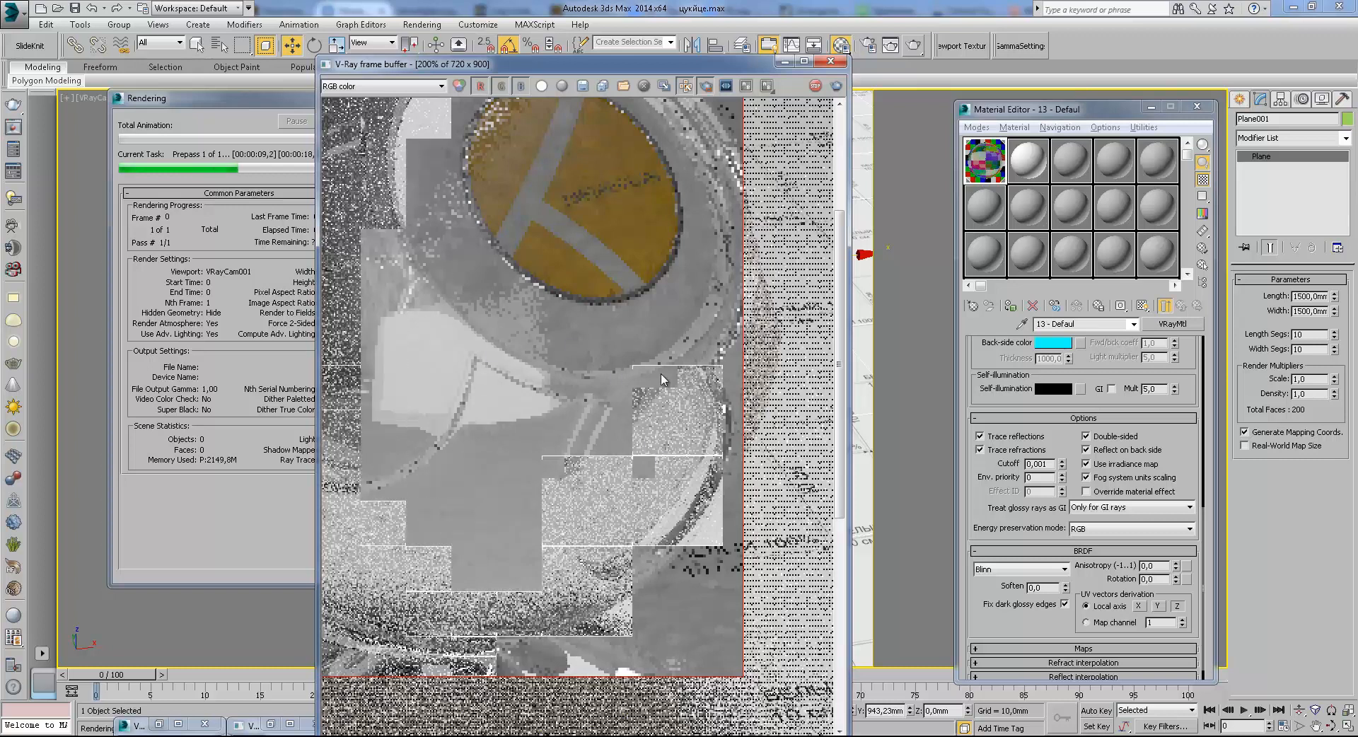
scroll(661, 452, down, 2)
scroll(603, 366, up, 2)
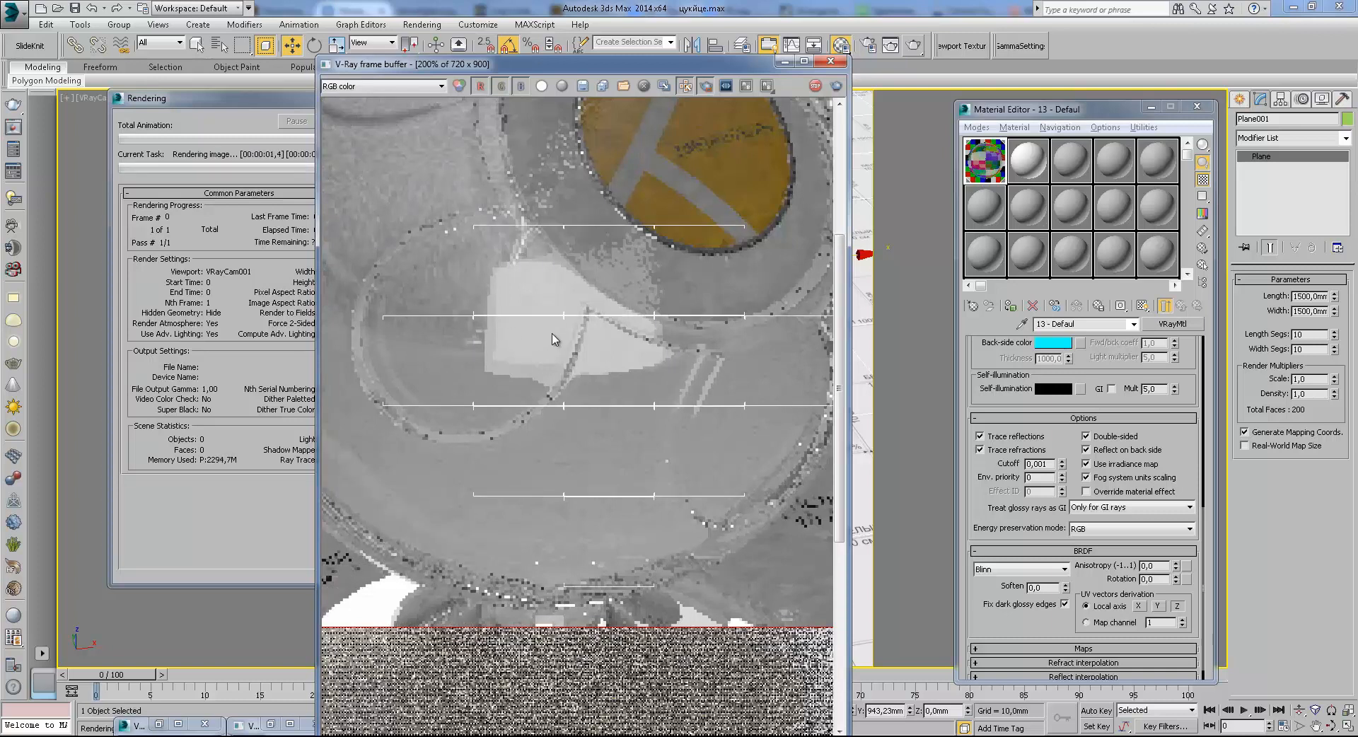
scroll(552, 340, down, 1)
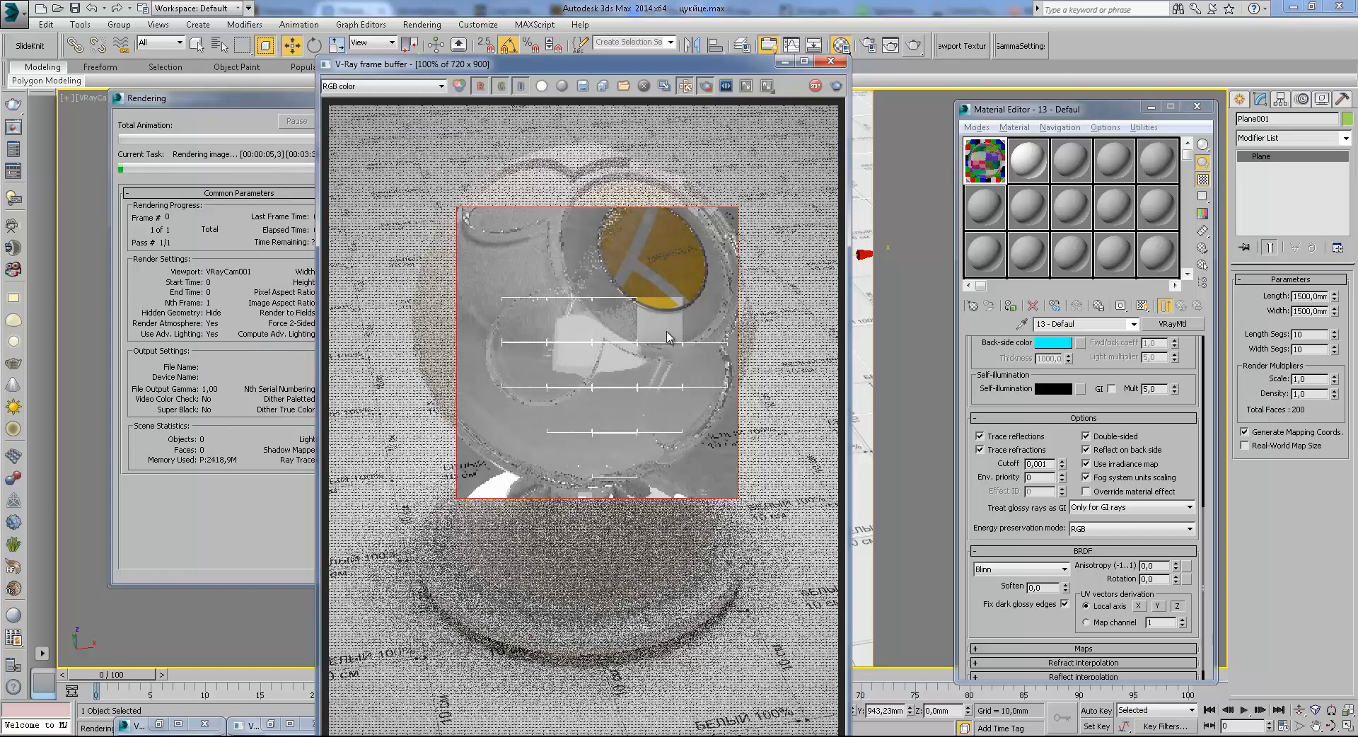
scroll(579, 355, up, 1)
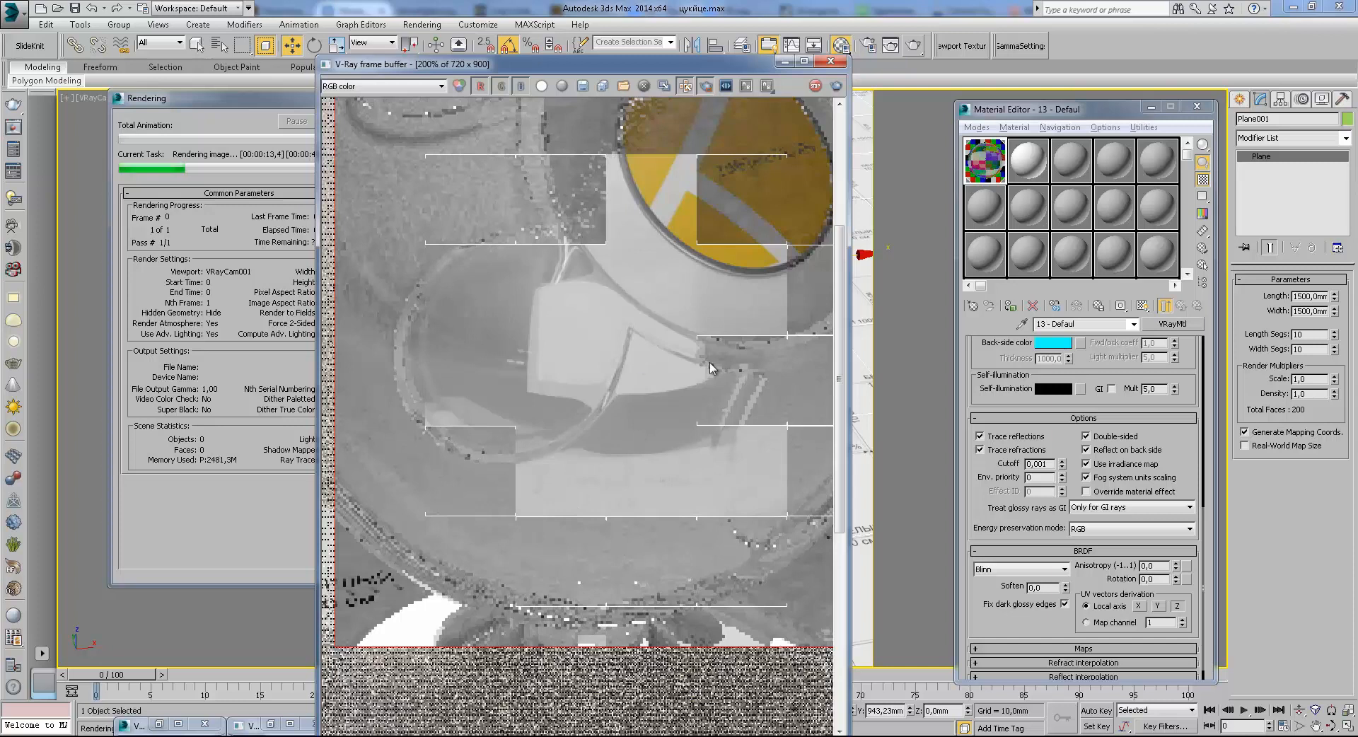
scroll(625, 372, down, 1)
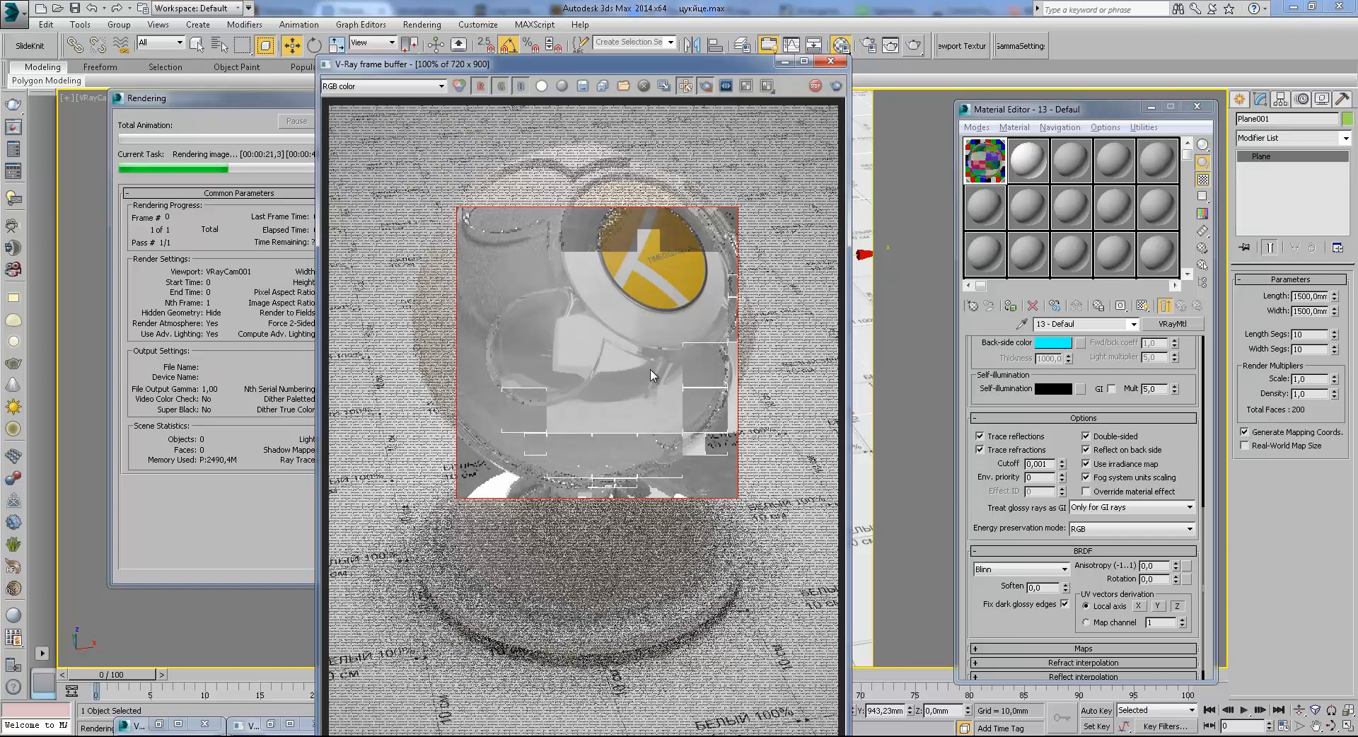
scroll(654, 424, up, 1)
middle_drag(688, 343, 554, 448)
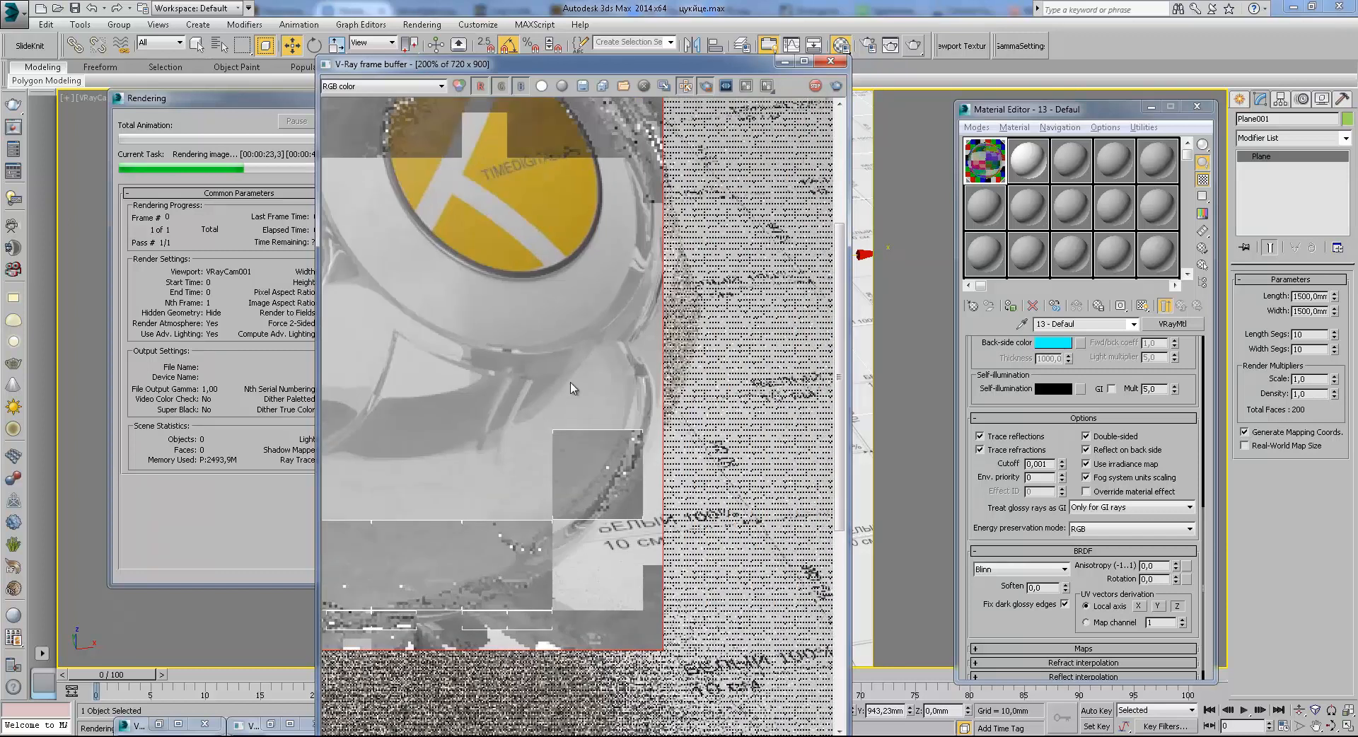
scroll(593, 356, down, 1)
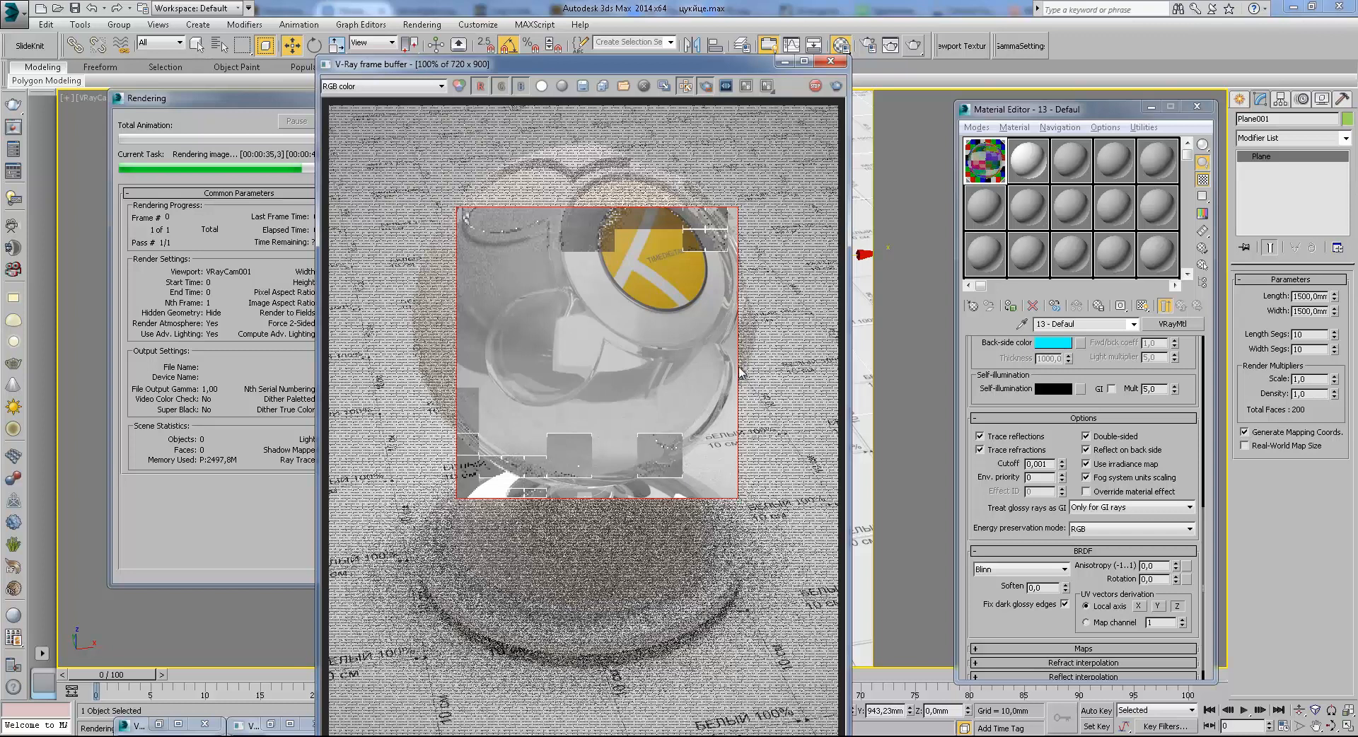
scroll(738, 370, up, 1)
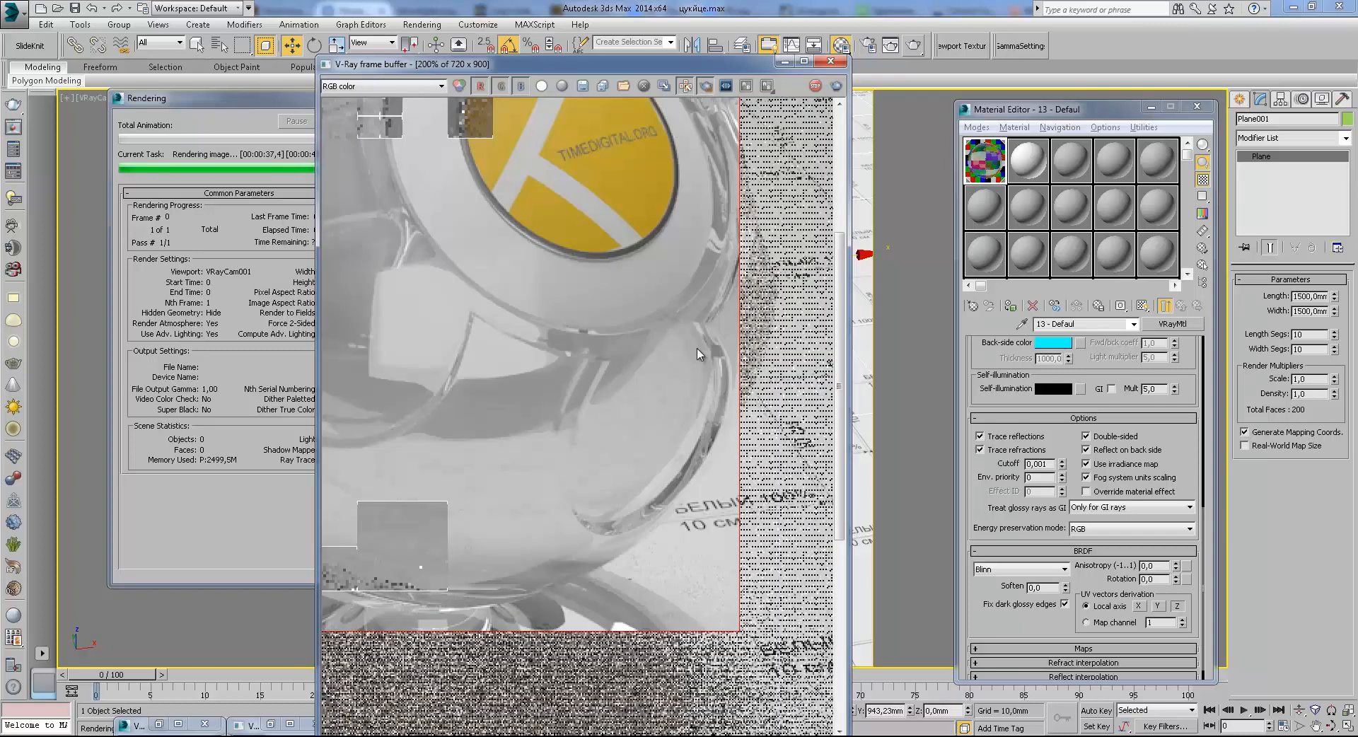
middle_drag(623, 375, 730, 386)
scroll(731, 391, down, 1)
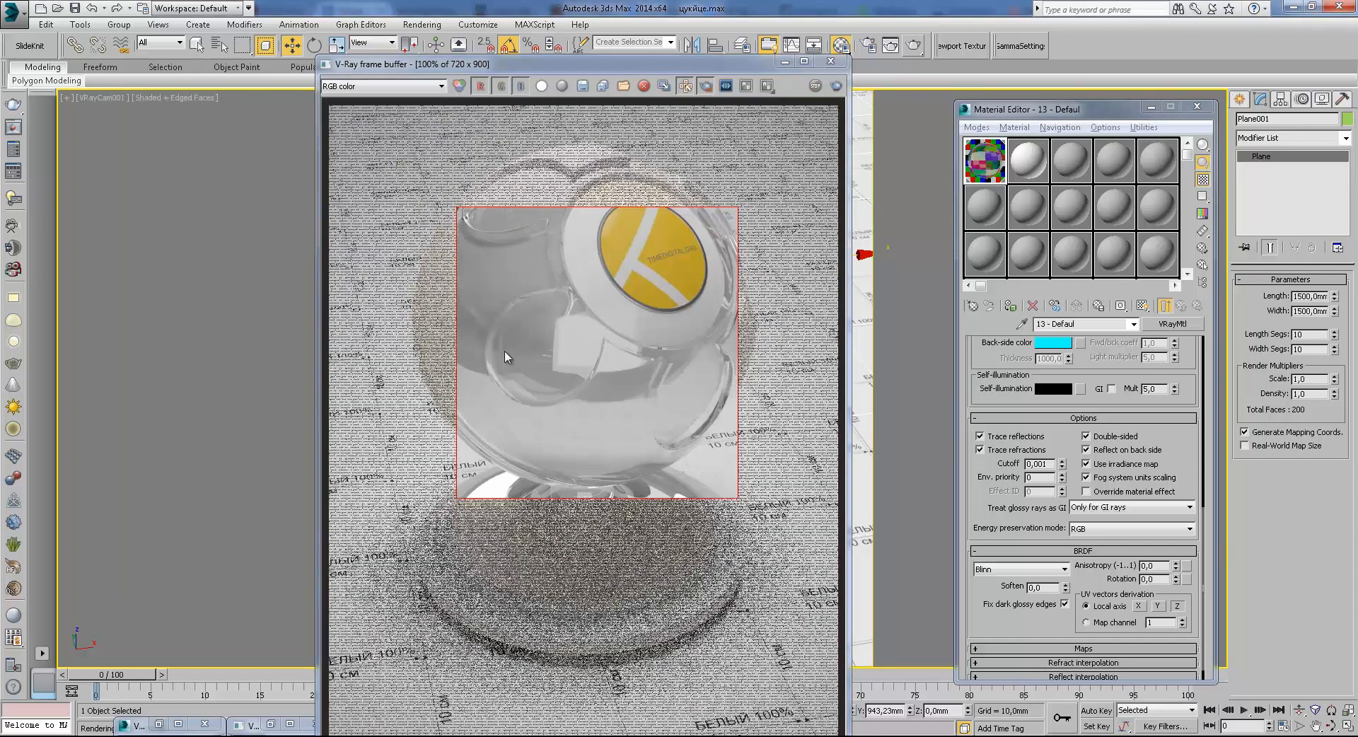
Collapse the material's Options settings and set the reflection color to gray with a value of 81
click(1124, 455)
drag(987, 507, 1030, 447)
click(1017, 418)
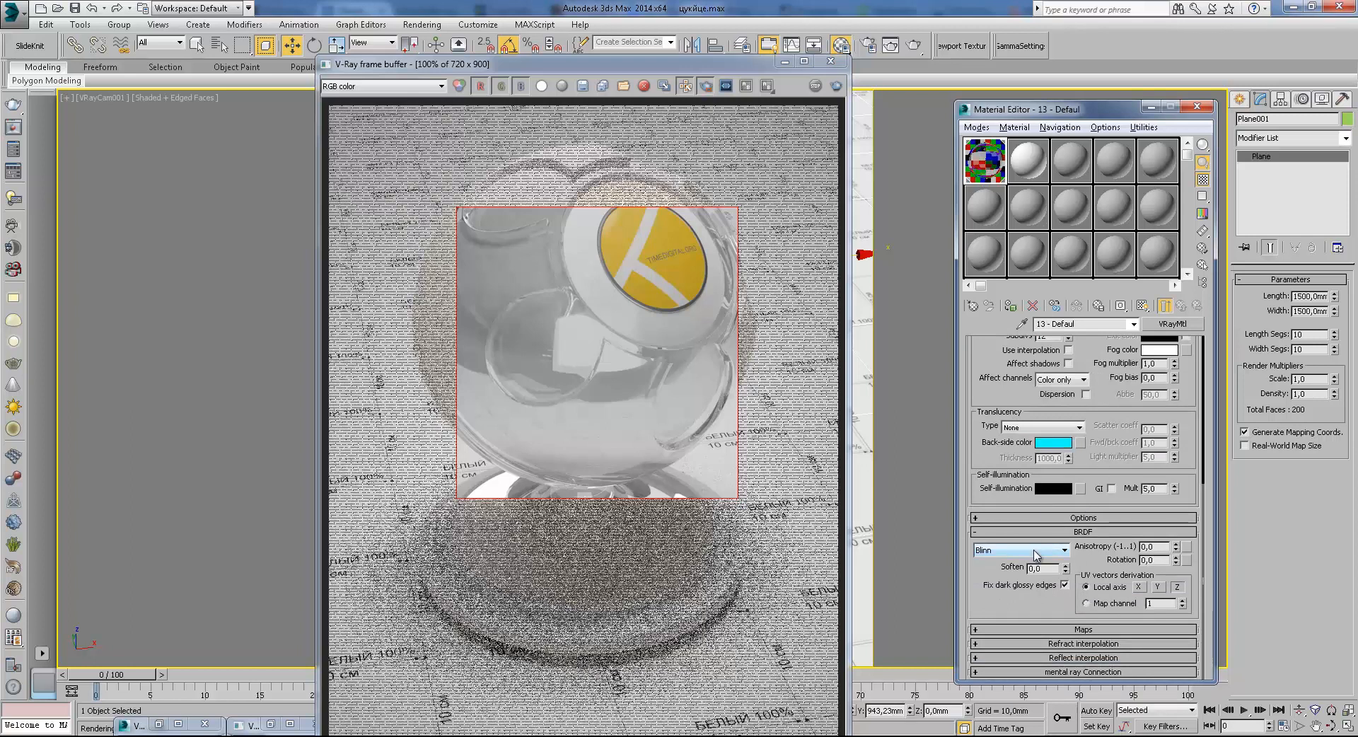
scroll(1102, 493, up, 5)
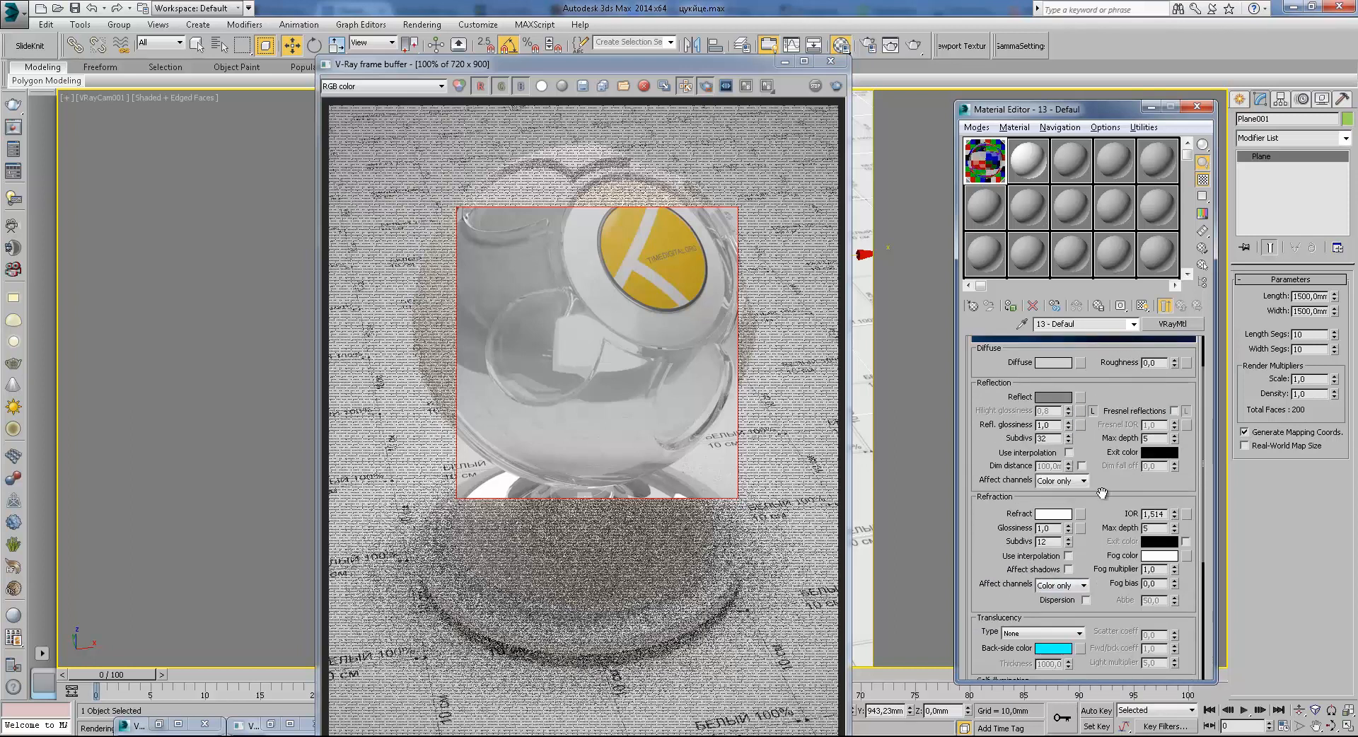
click(1054, 397)
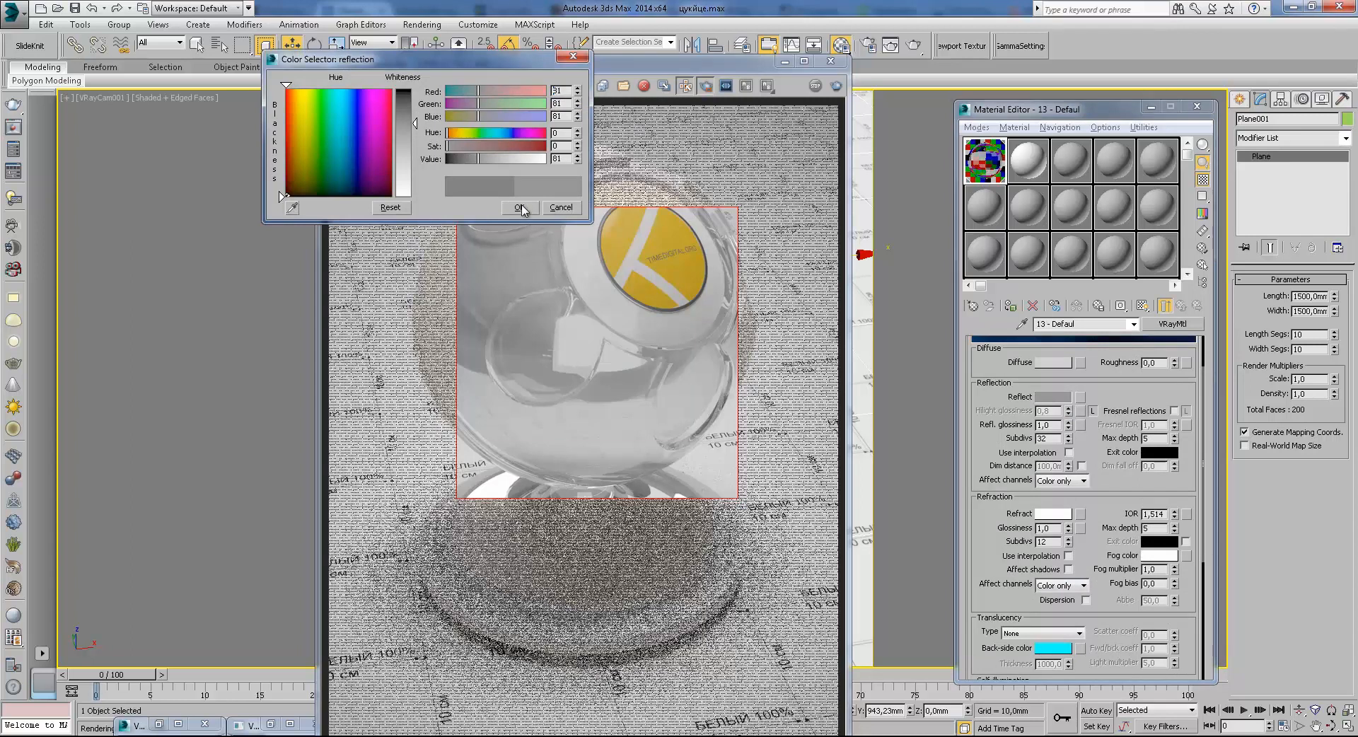
key(Escape)
Set the material's refraction color to black and check its diffuse color
click(1053, 519)
click(448, 158)
click(517, 205)
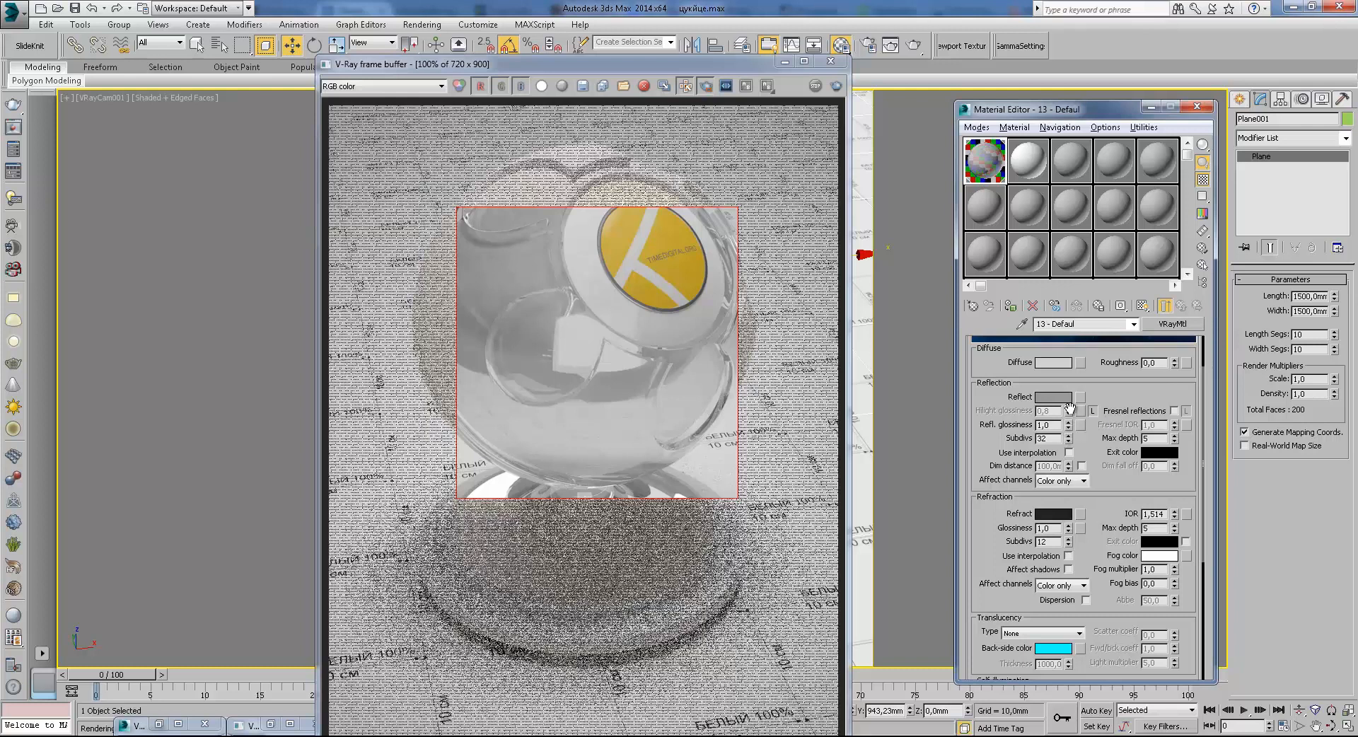
click(1059, 362)
click(559, 206)
click(1053, 514)
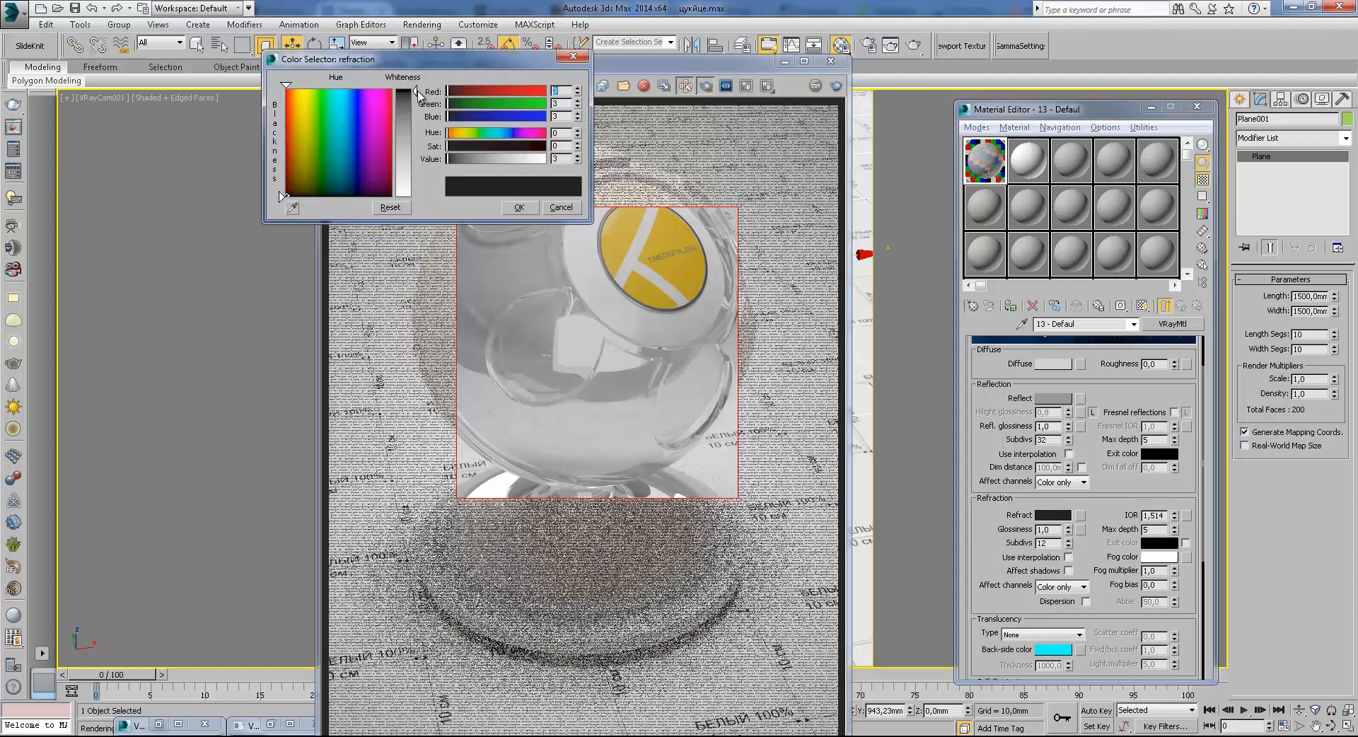
drag(419, 90, 418, 84)
click(519, 207)
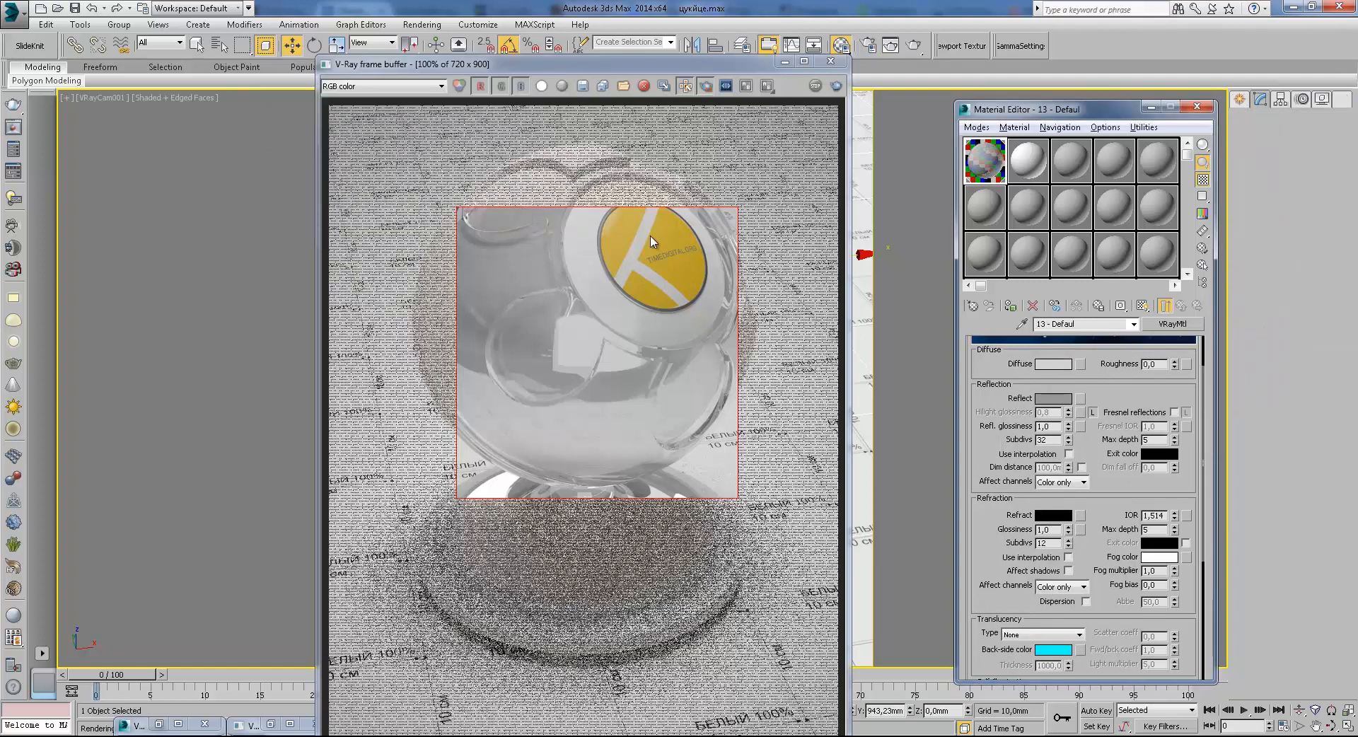
Lower the material's reflection glossiness and go to its BRDF settings
right_click(1068, 430)
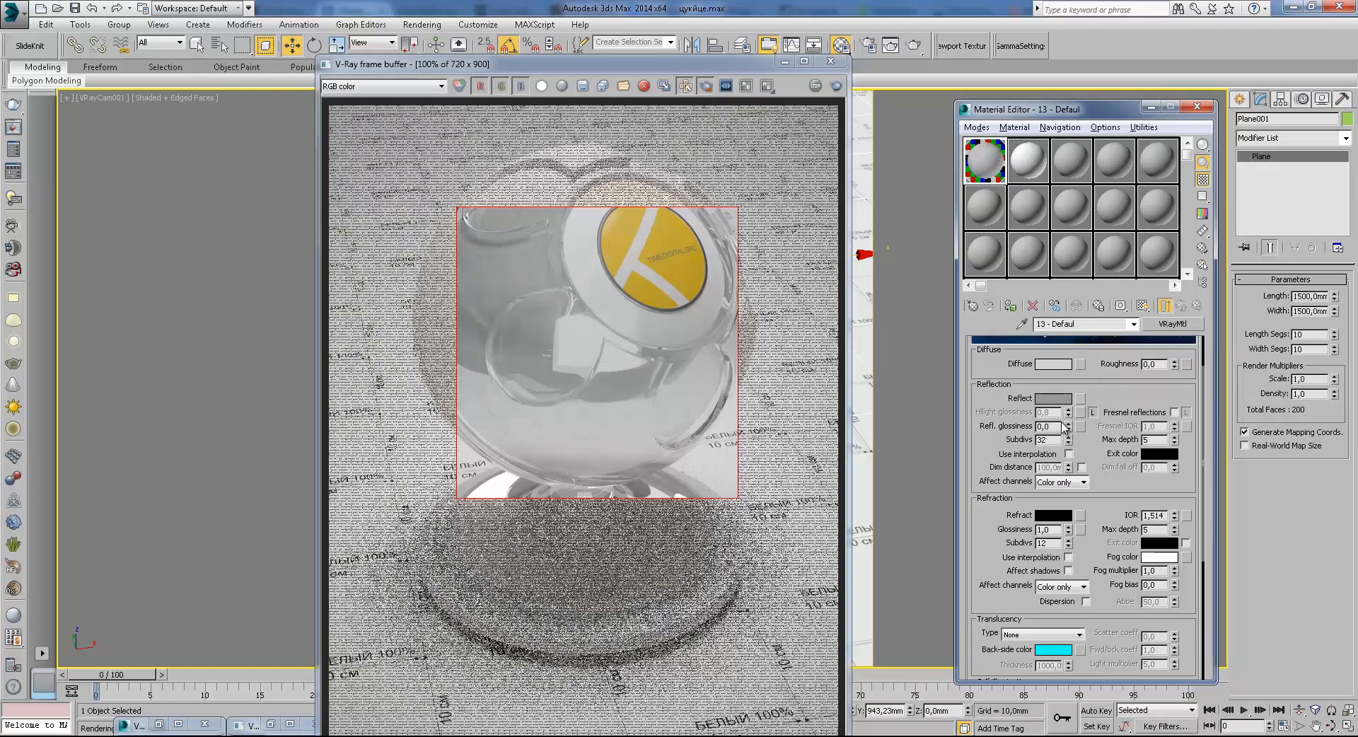
key(Return)
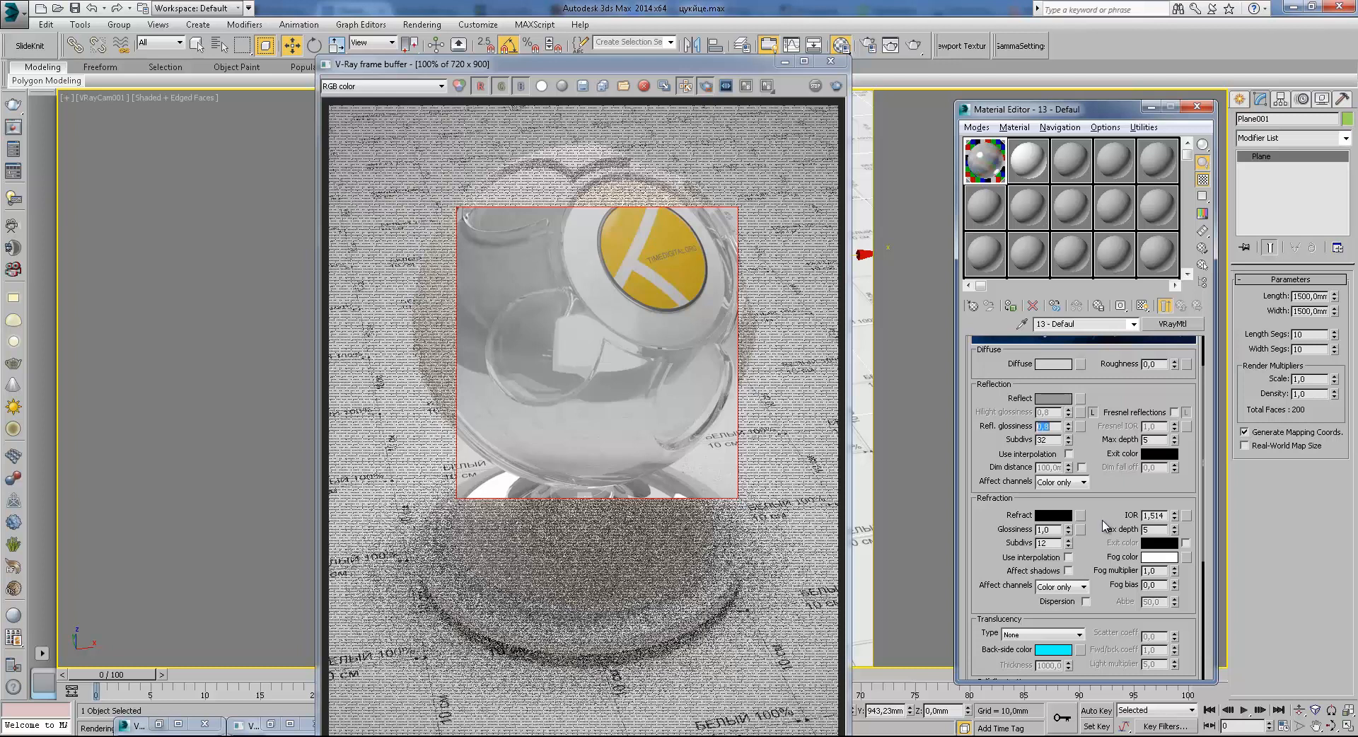
scroll(1104, 495, down, 4)
scroll(1146, 530, up, 5)
scroll(1183, 560, down, 3)
drag(1183, 560, 1171, 324)
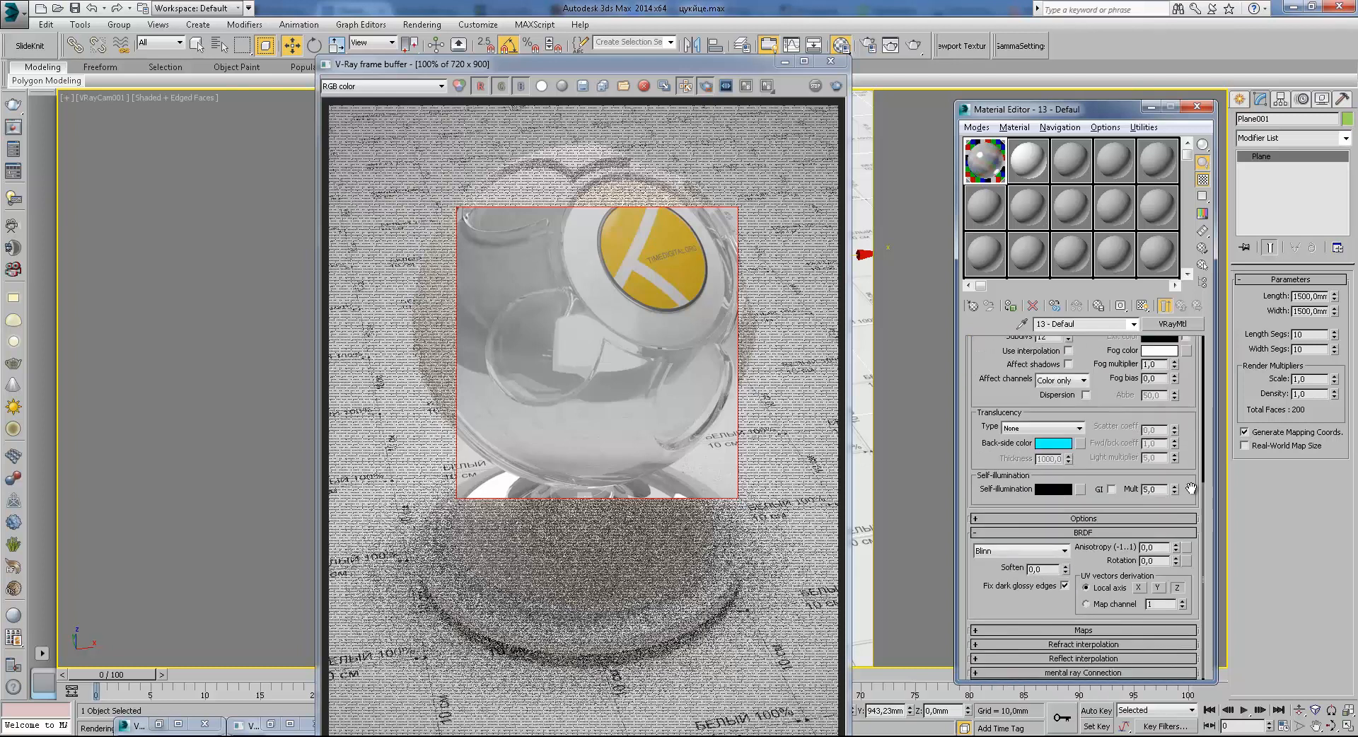
mouse_move(1122, 380)
mouse_down()
mouse_move(1122, 553)
mouse_move(1122, 406)
mouse_up()
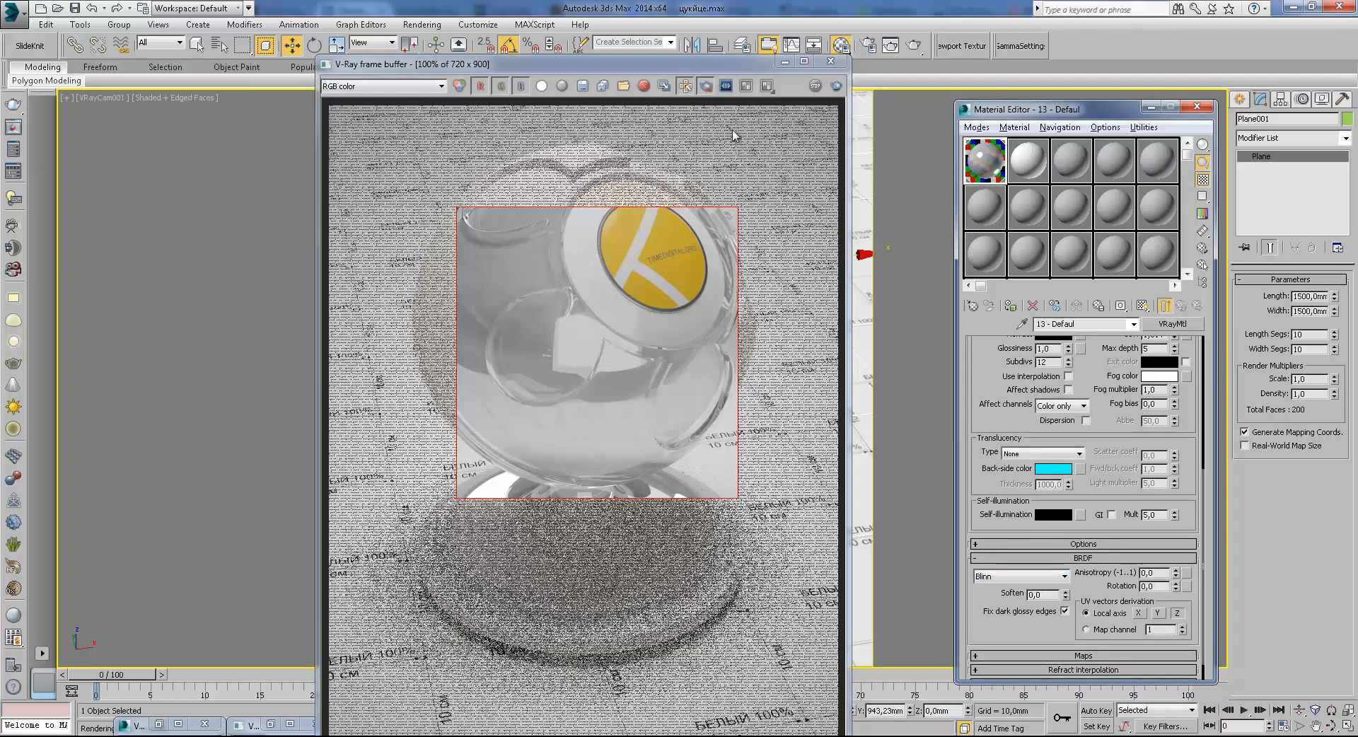
Set the area to render to Region and fit the region over the upper part of the sphere in the camera view
click(868, 45)
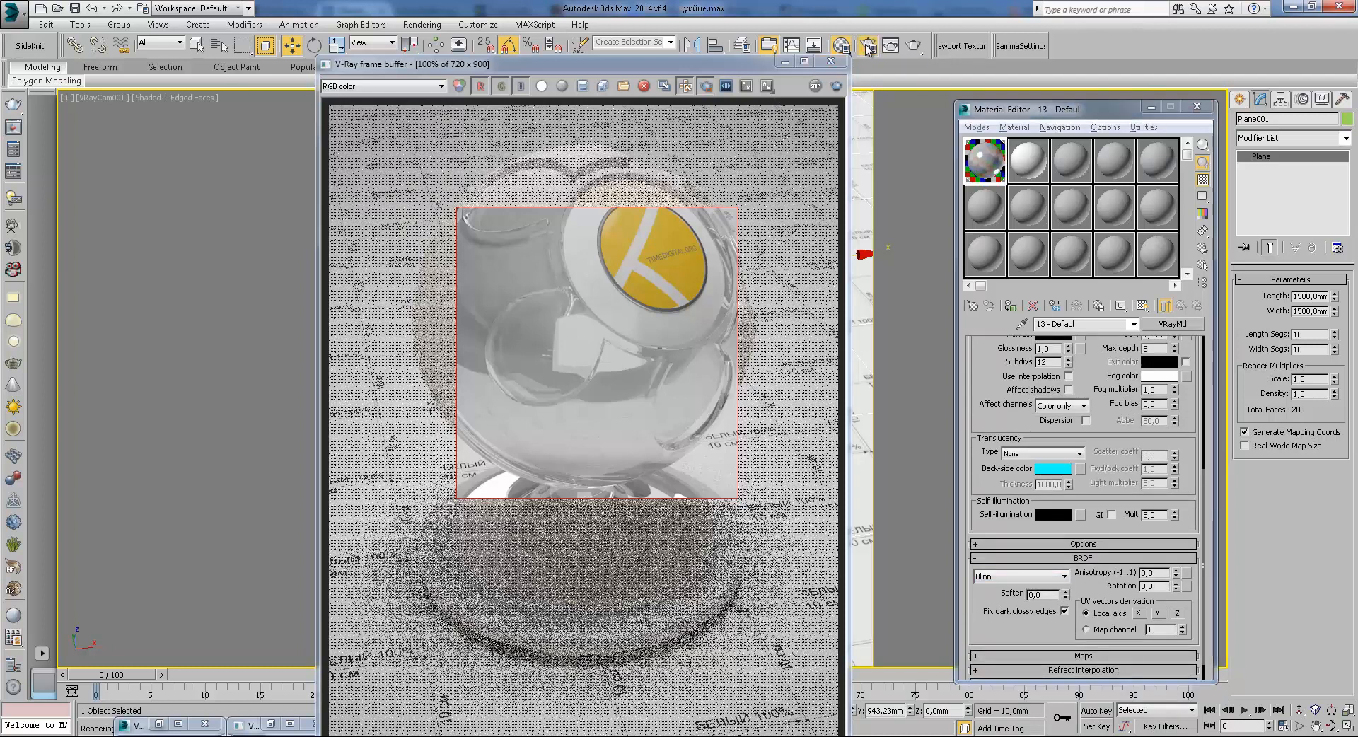
click(610, 227)
click(598, 256)
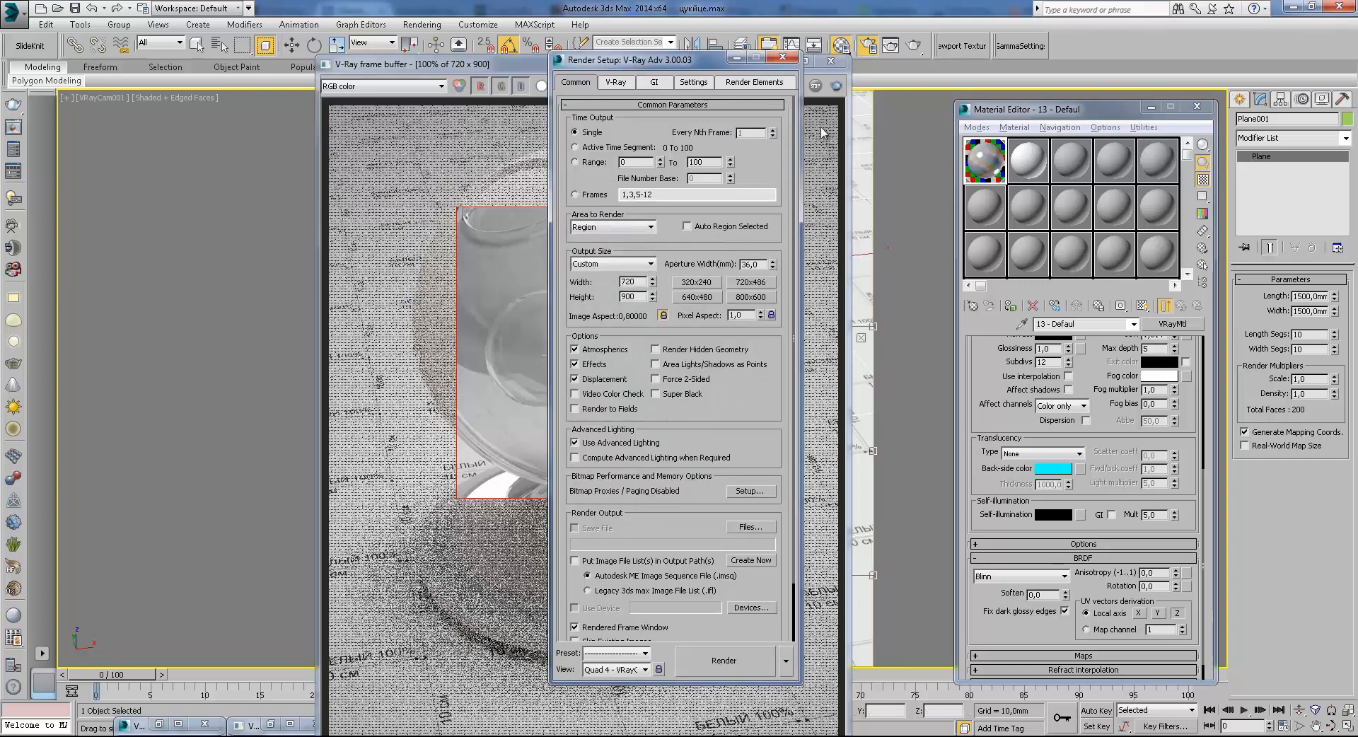
click(736, 58)
click(784, 63)
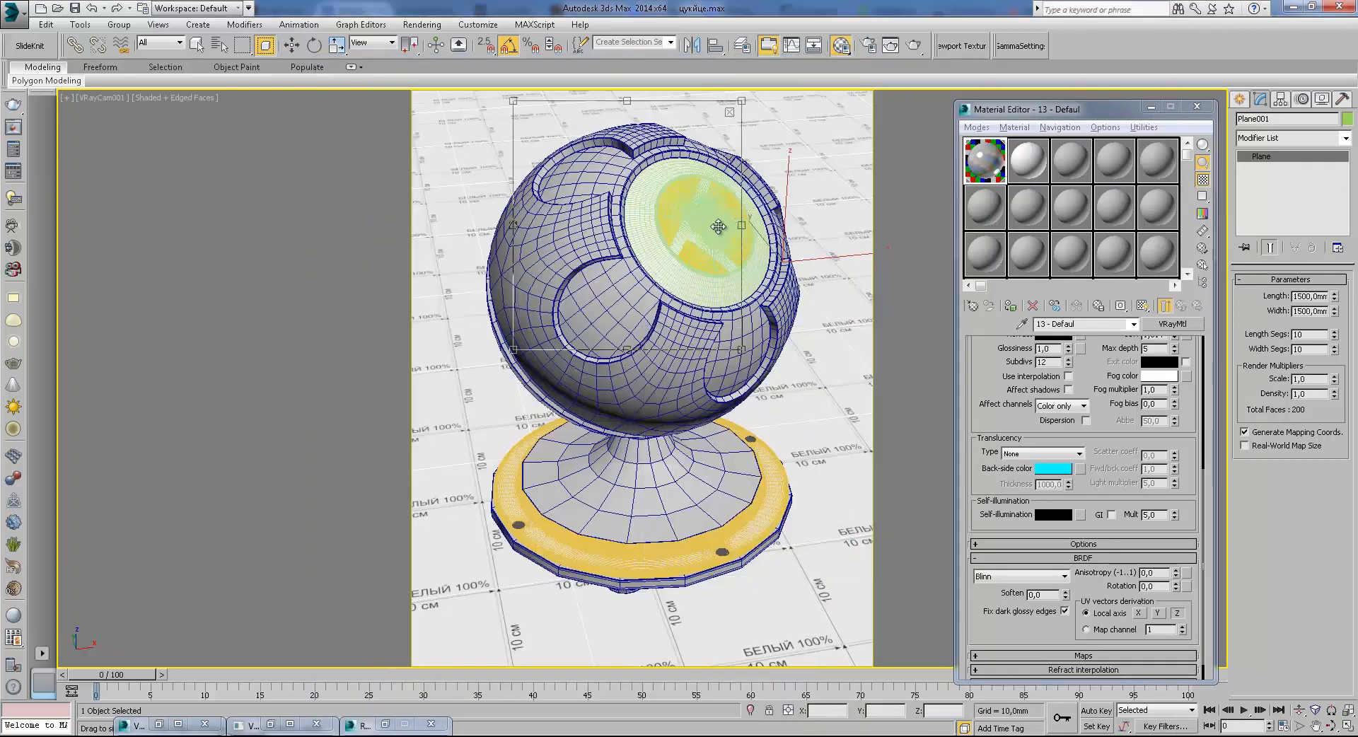
drag(671, 340, 745, 331)
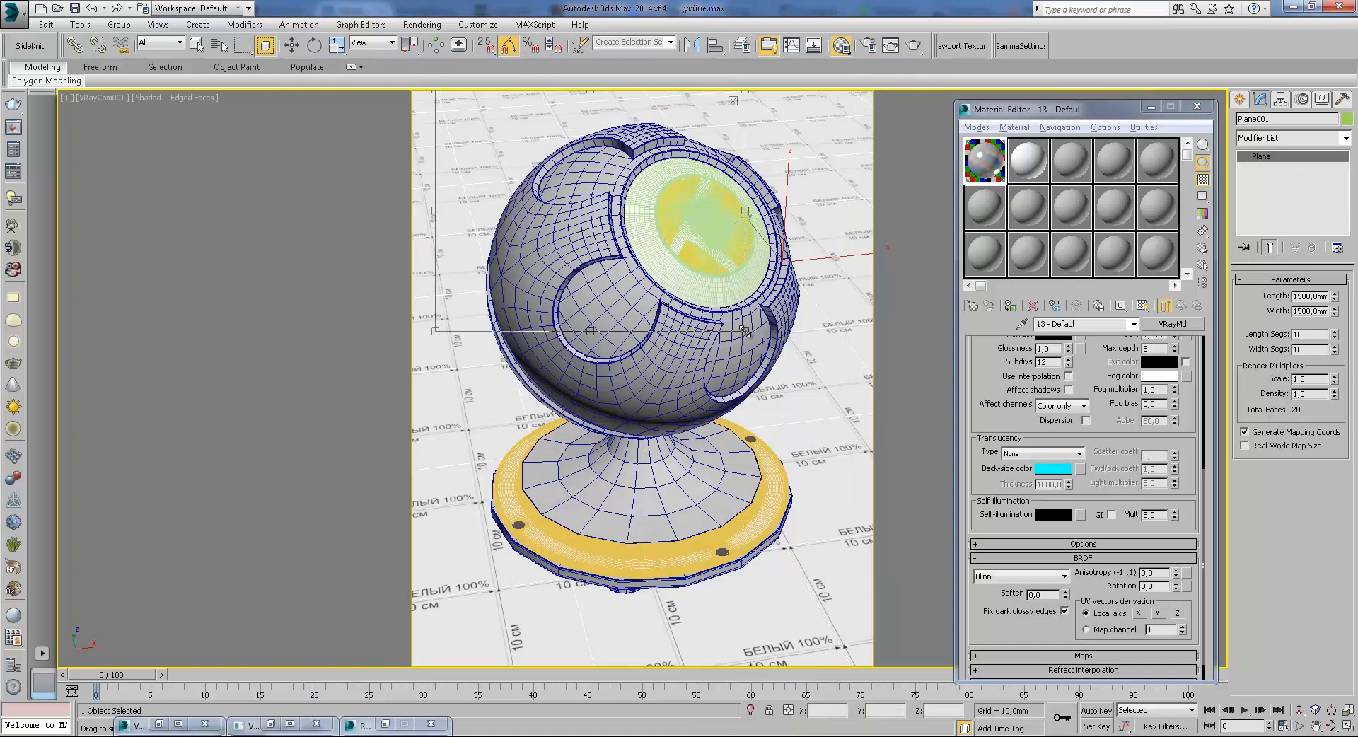
Render the repositioned region and check the sphere's glossy reflections with the Blinn BRDF in the frame buffer
click(914, 46)
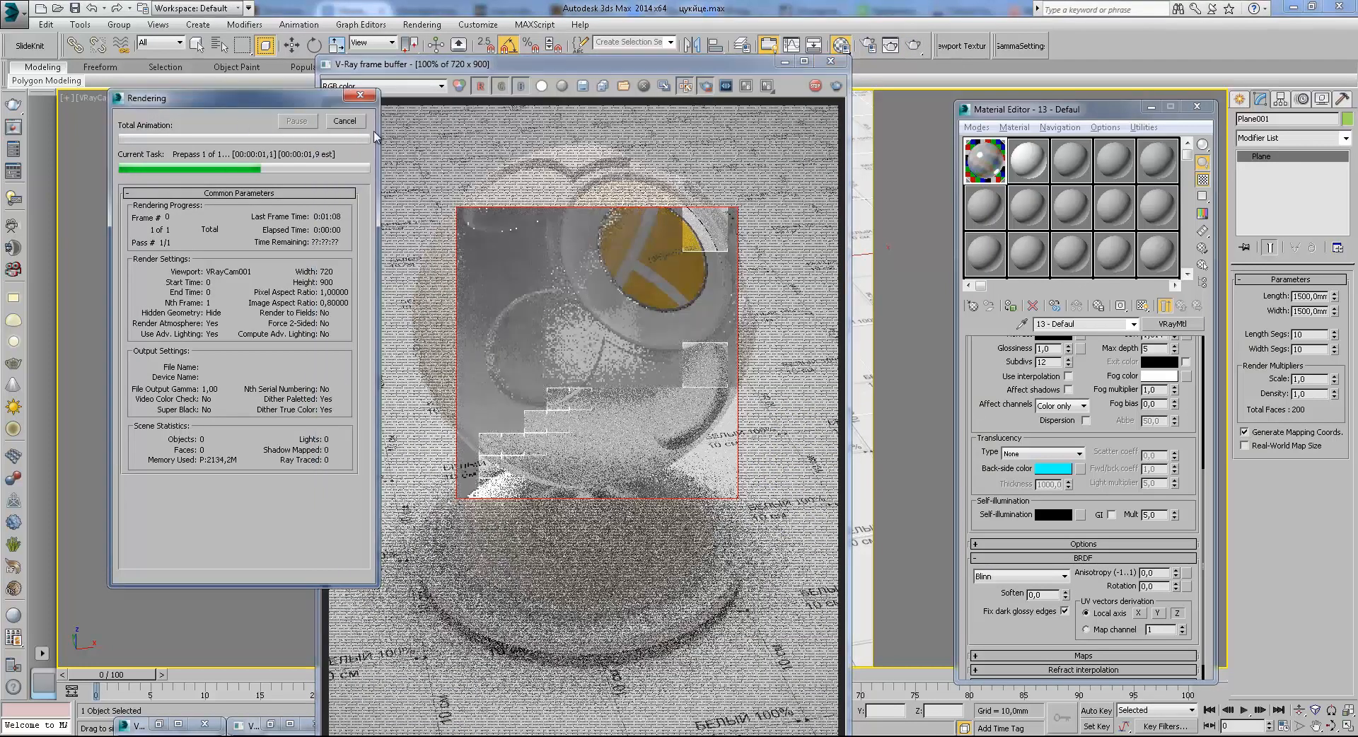
click(836, 86)
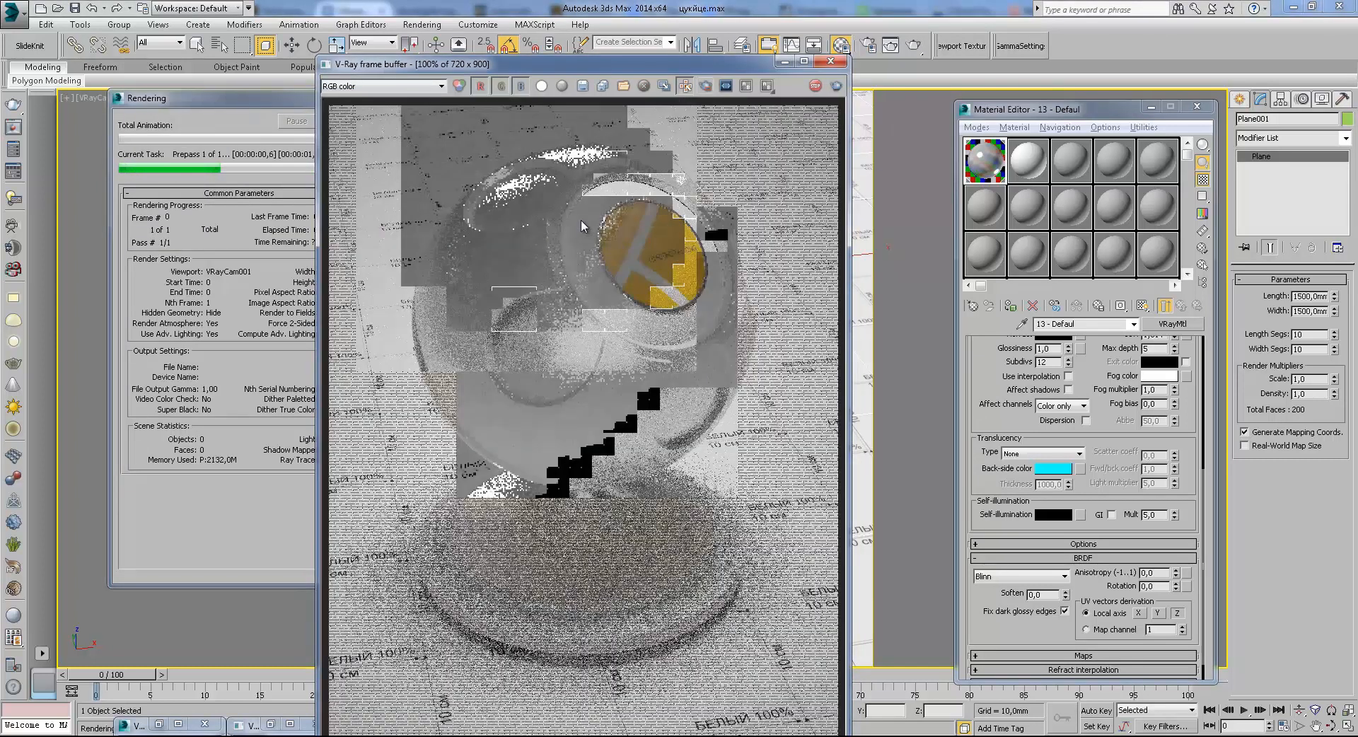
scroll(615, 191, up, 1)
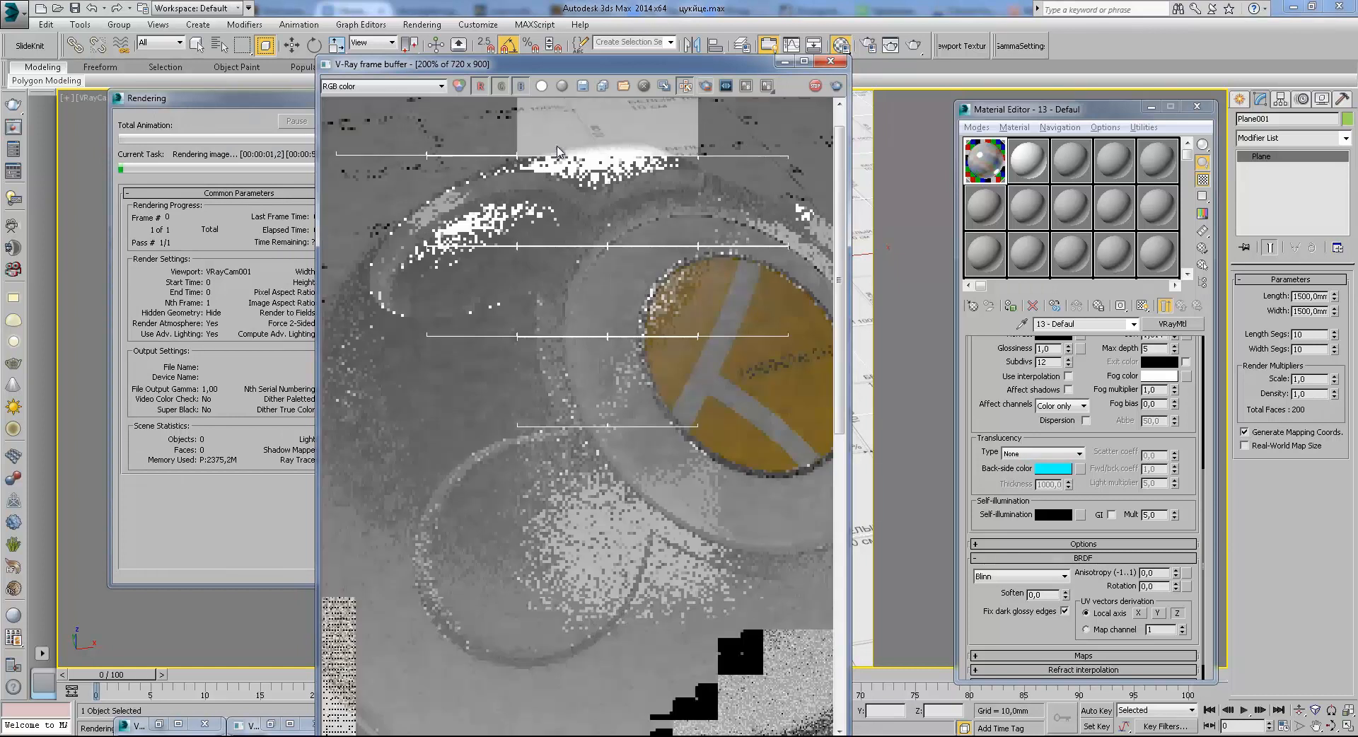
scroll(640, 188, down, 1)
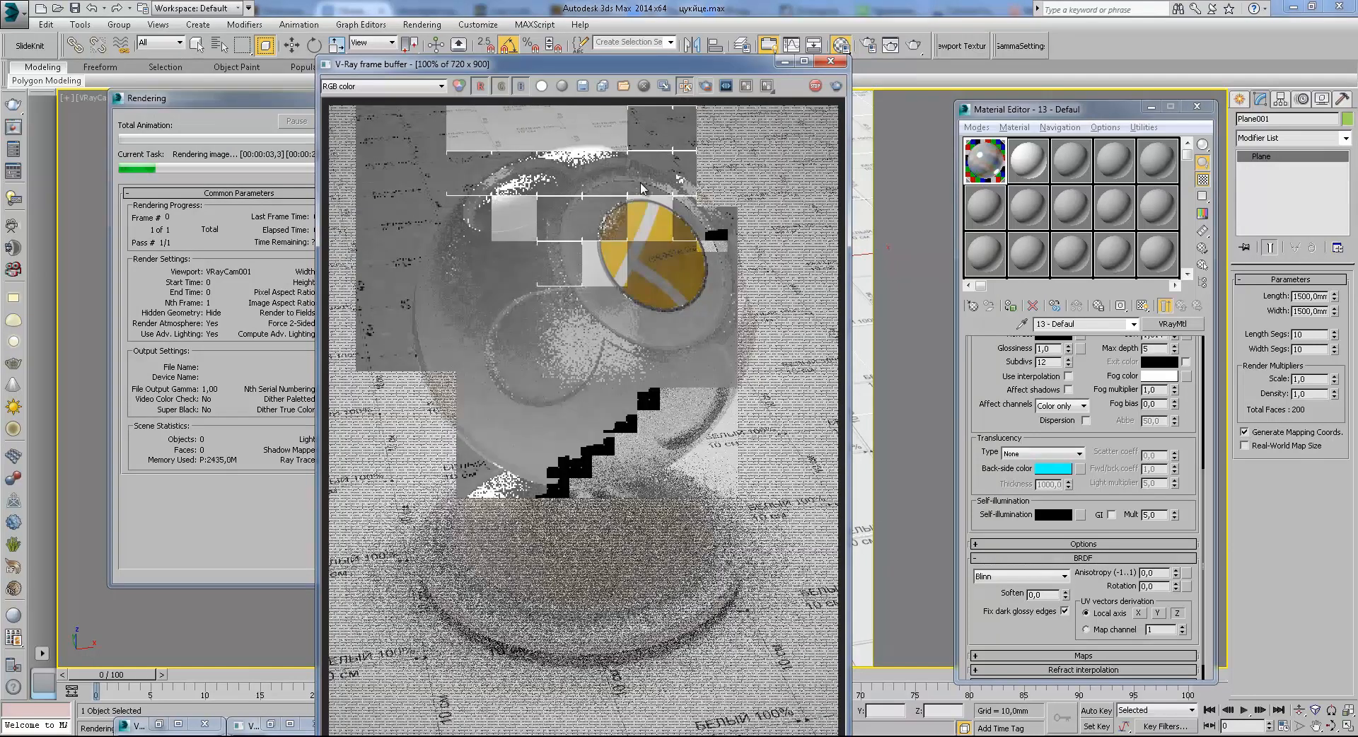
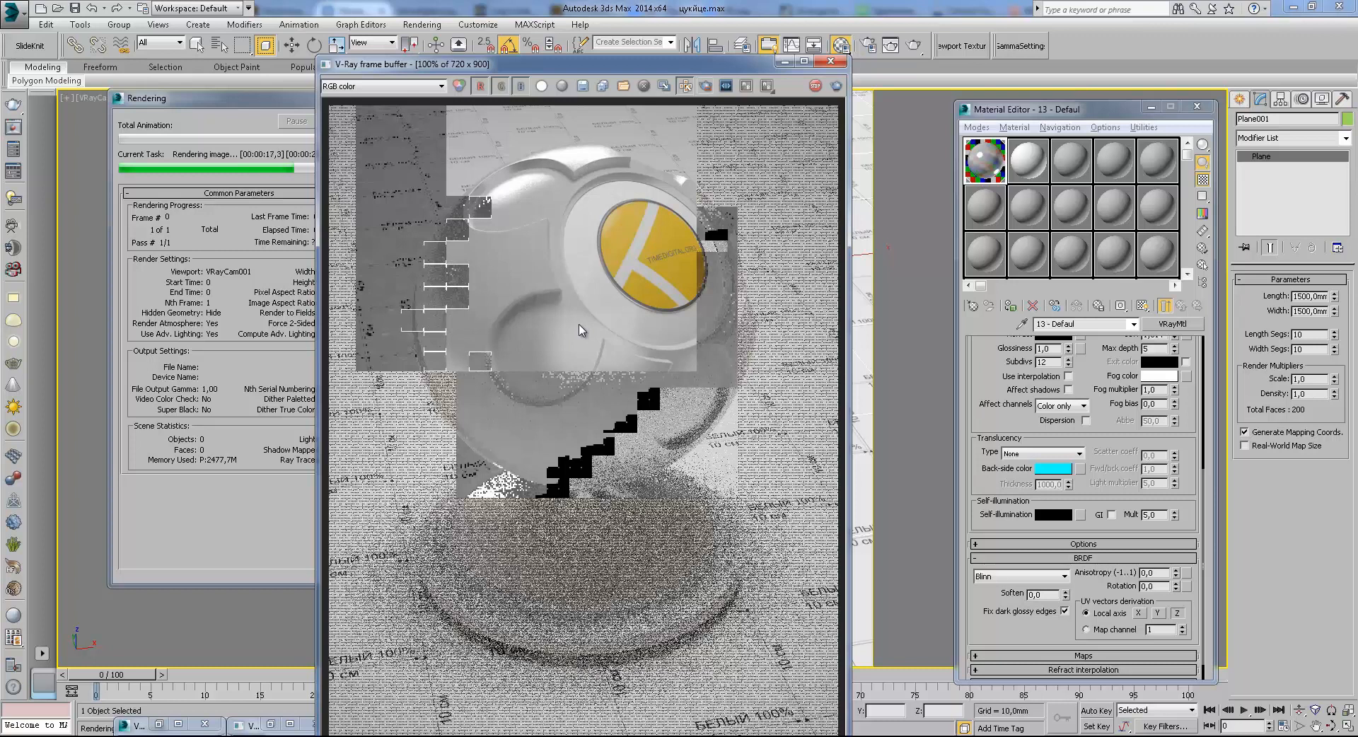
Duplicate the finished Blinn render into a separate frame buffer copy and place the live frame buffer beside it
scroll(572, 372, up, 1)
scroll(578, 306, down, 1)
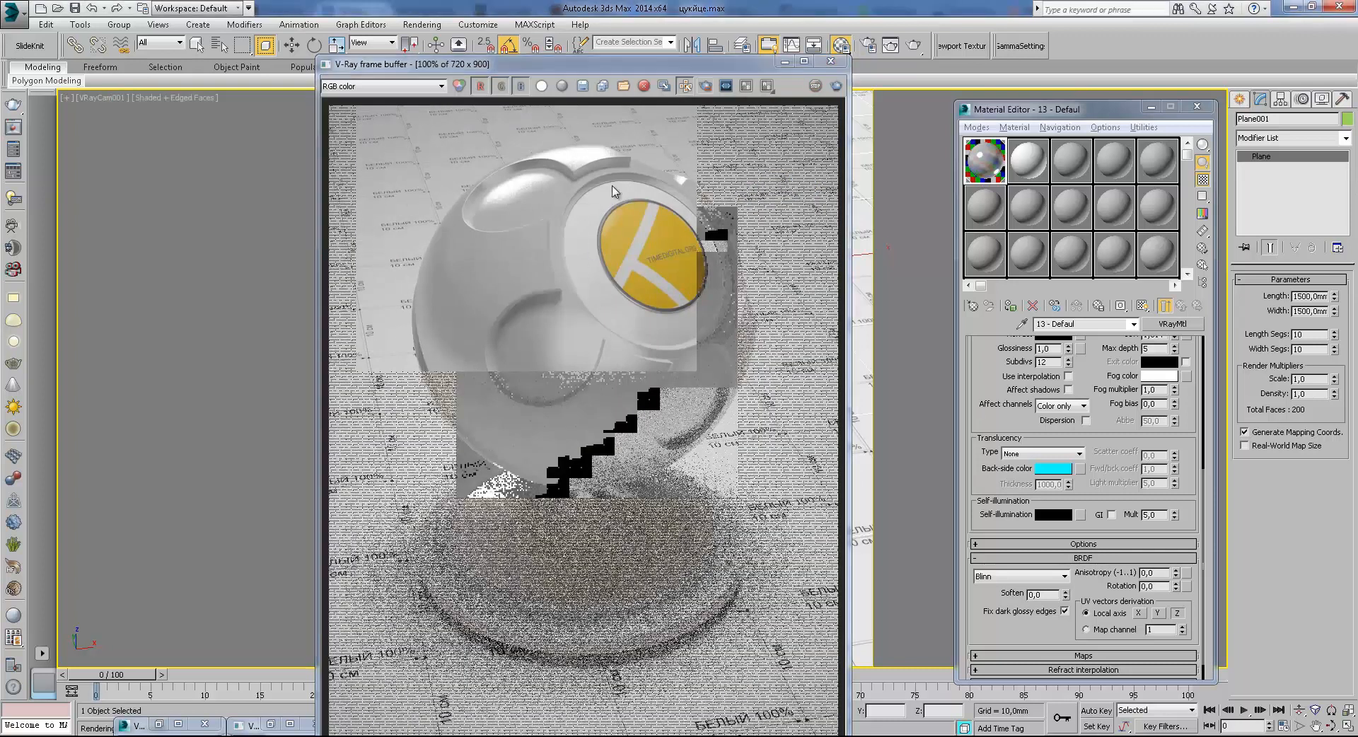
click(662, 86)
drag(668, 64, 792, 80)
Set the material's BRDF to Phong, render the region again and enlarge the frame buffer view to 200%
click(1123, 484)
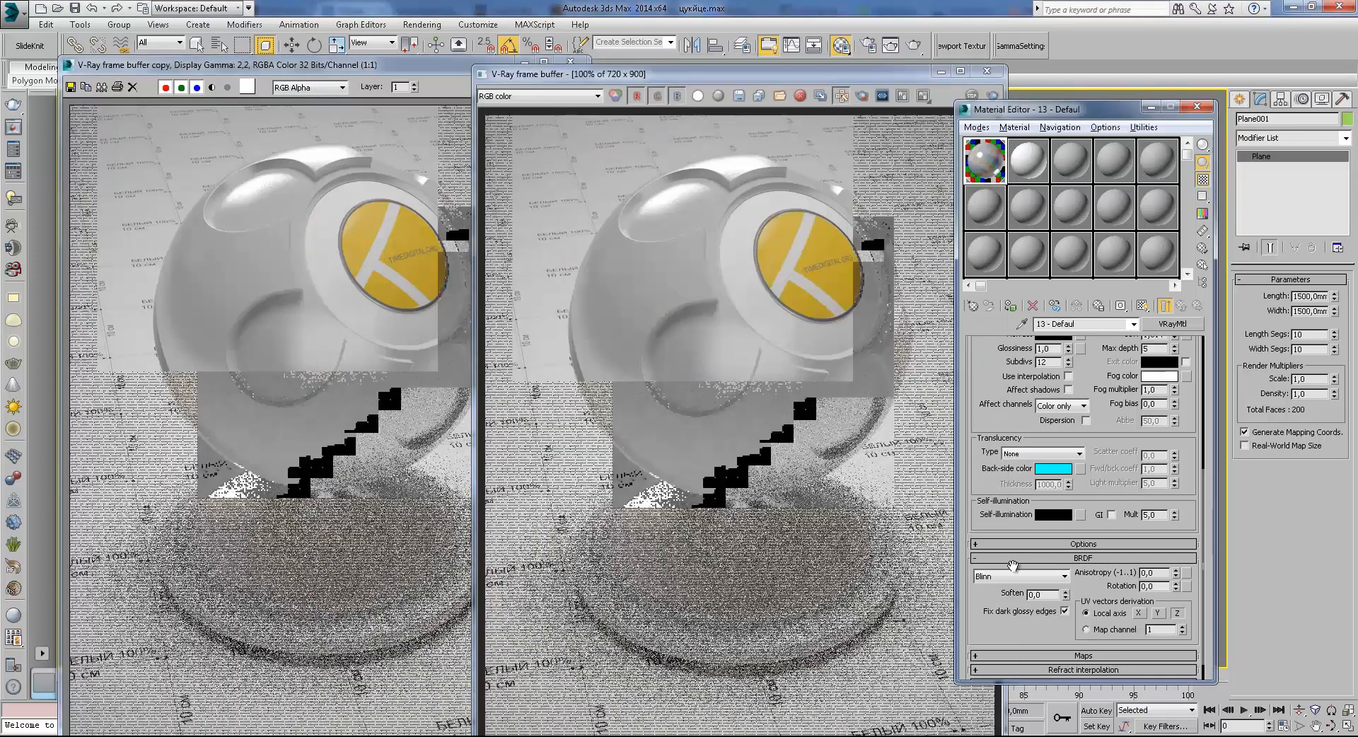
click(916, 48)
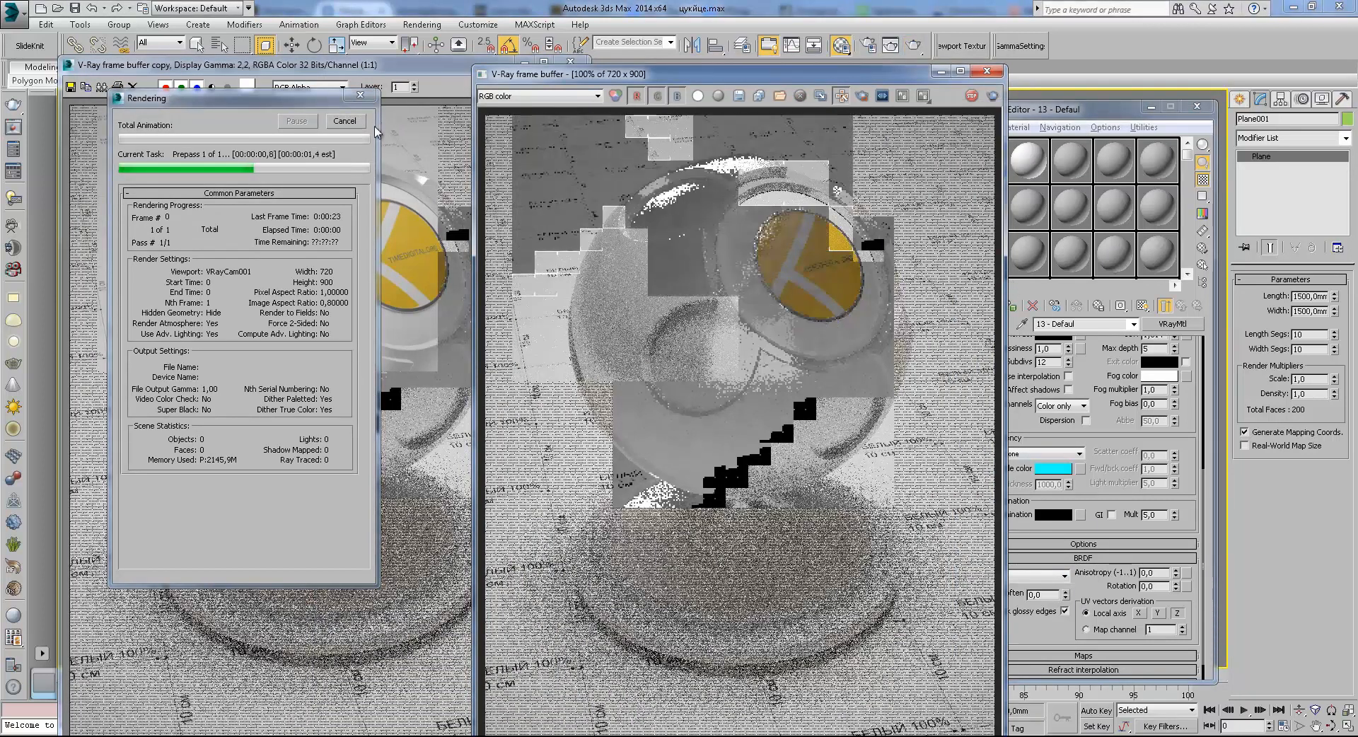
click(691, 182)
scroll(688, 182, up, 1)
middle_drag(641, 219, 790, 265)
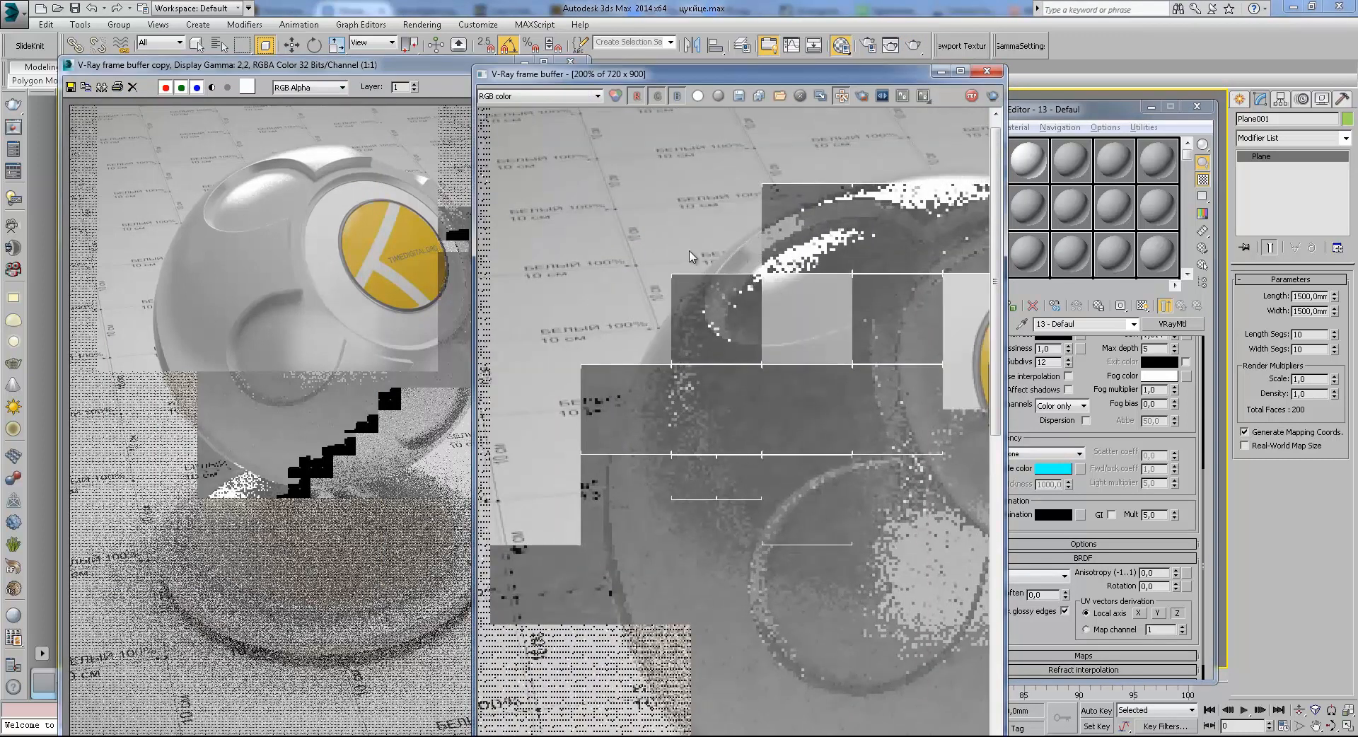
Compare the sphere's highlights in the Phong render with the Blinn copy, with both enlarged to the same area
click(231, 192)
scroll(233, 192, up, 1)
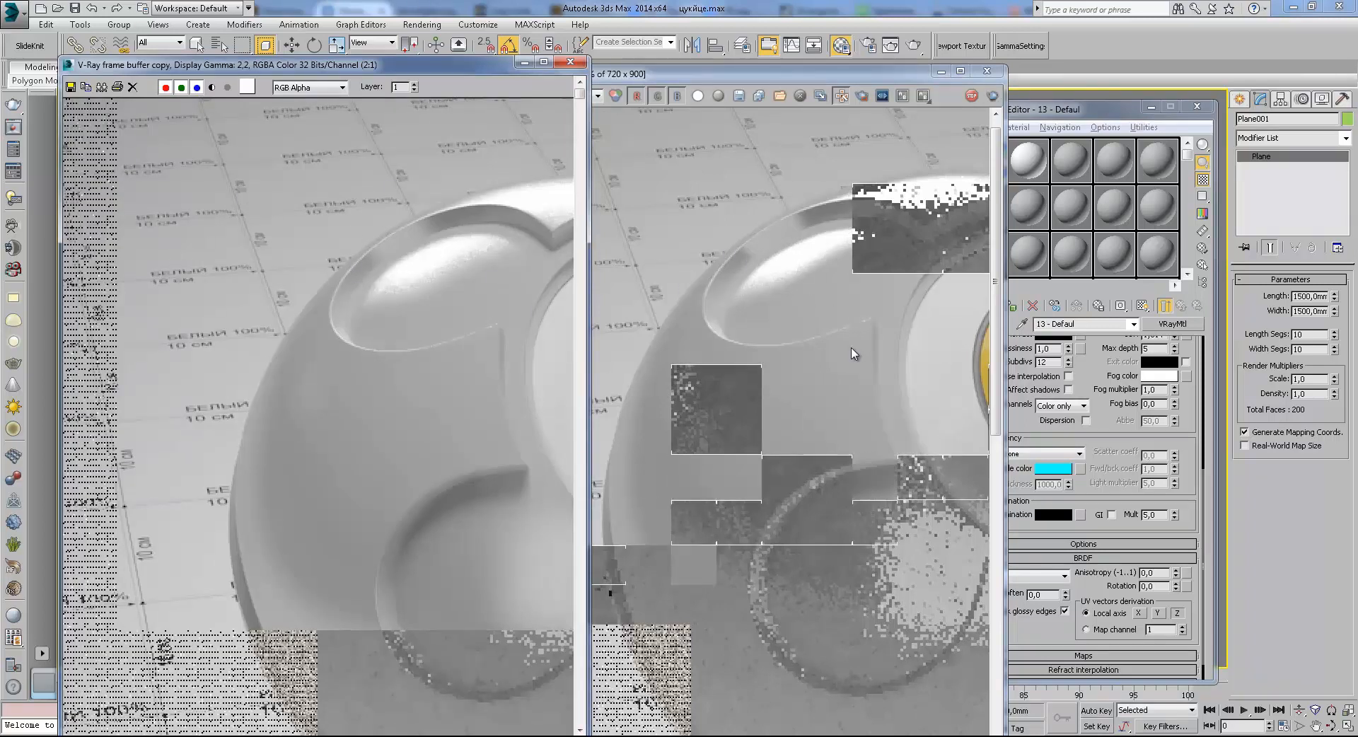
middle_drag(843, 334, 782, 304)
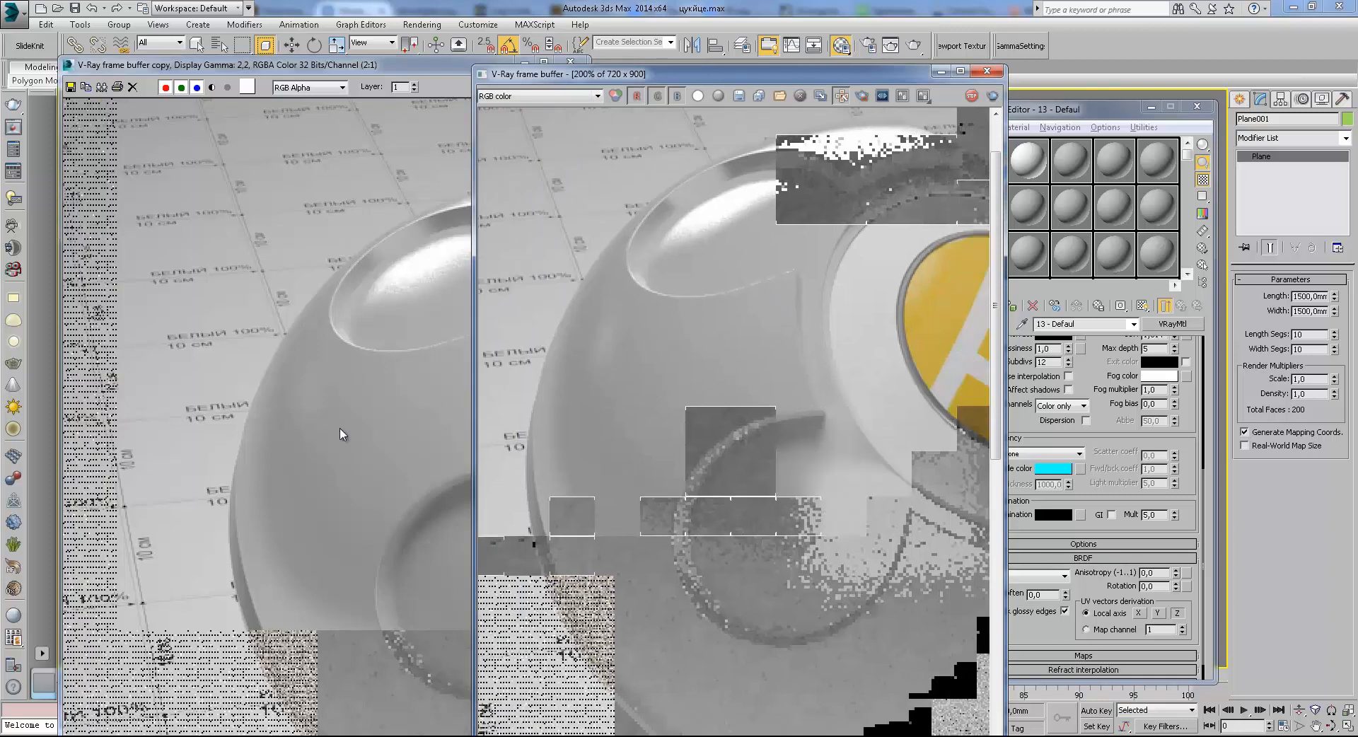
middle_drag(401, 376, 406, 328)
middle_drag(727, 319, 740, 314)
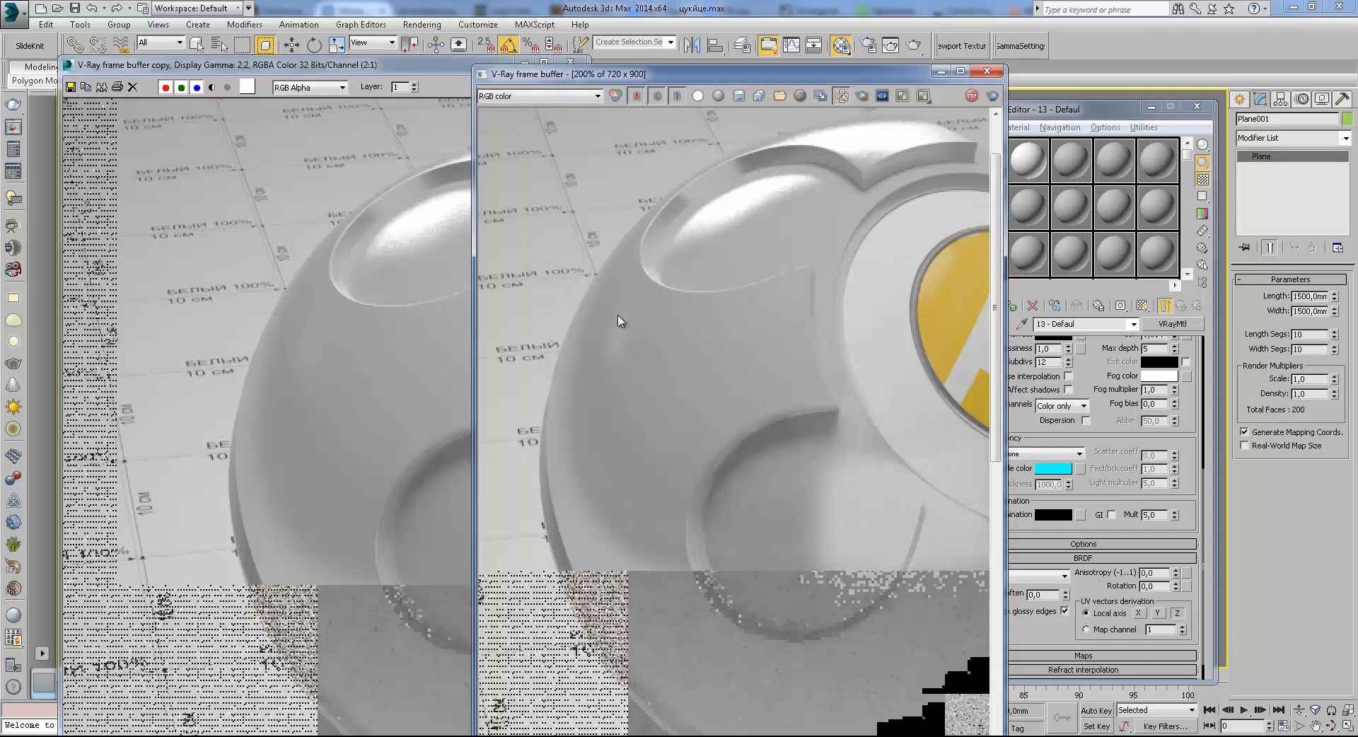
scroll(707, 304, down, 1)
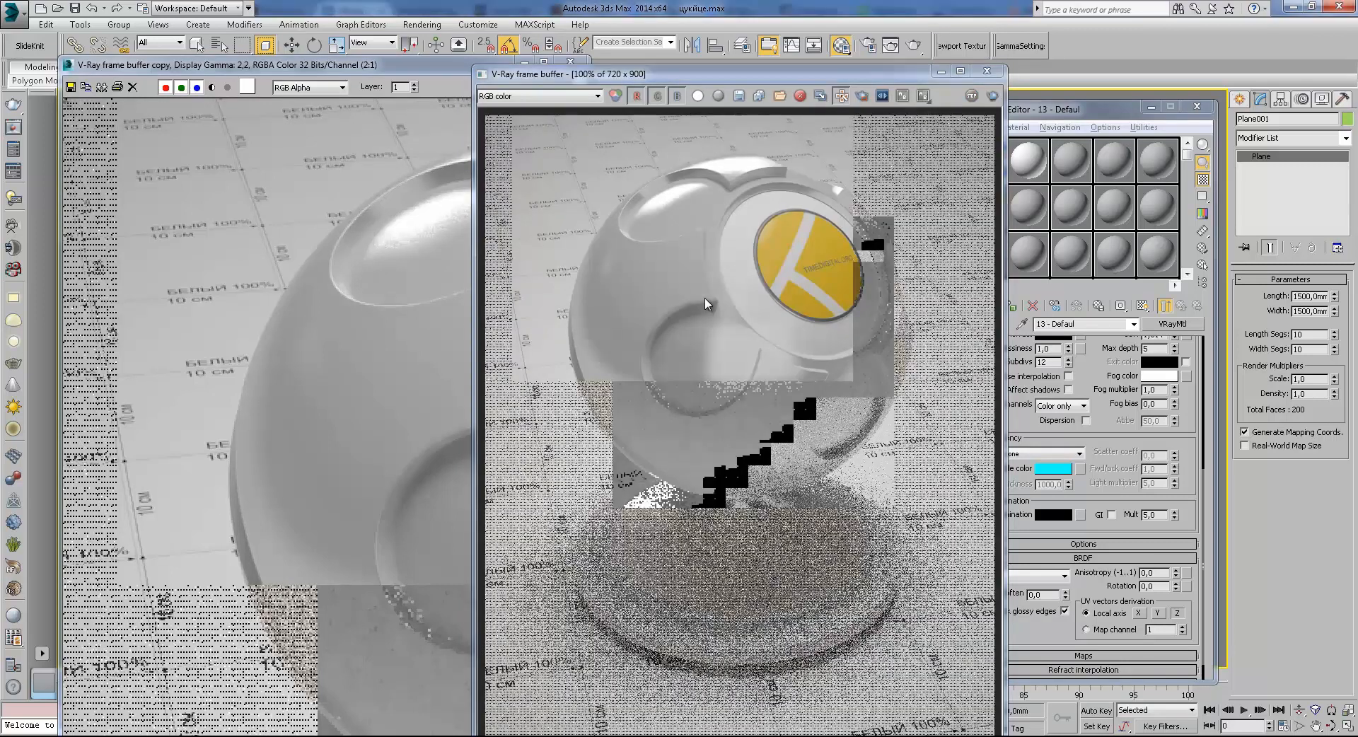
Duplicate the finished Phong render into its own frame buffer copy and move it next to the live frame buffer
click(1113, 517)
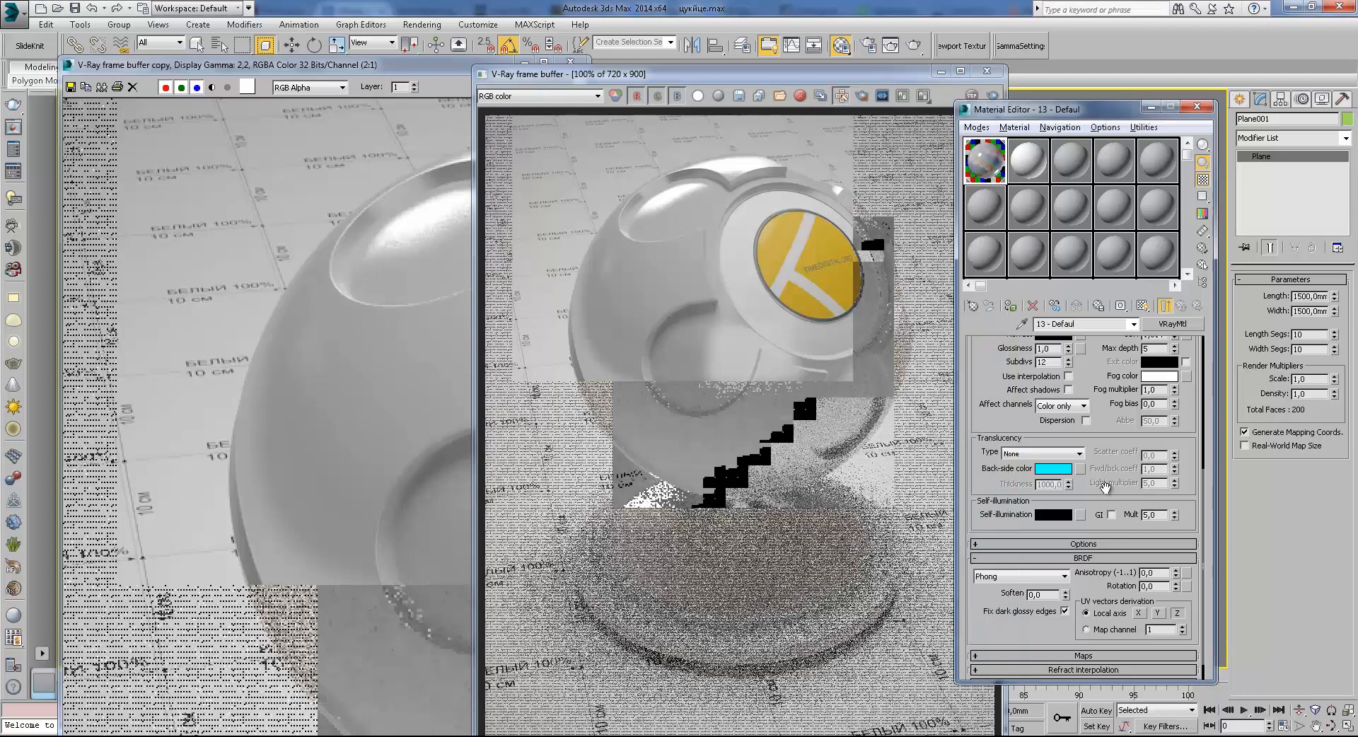
scroll(1079, 507, down, 1)
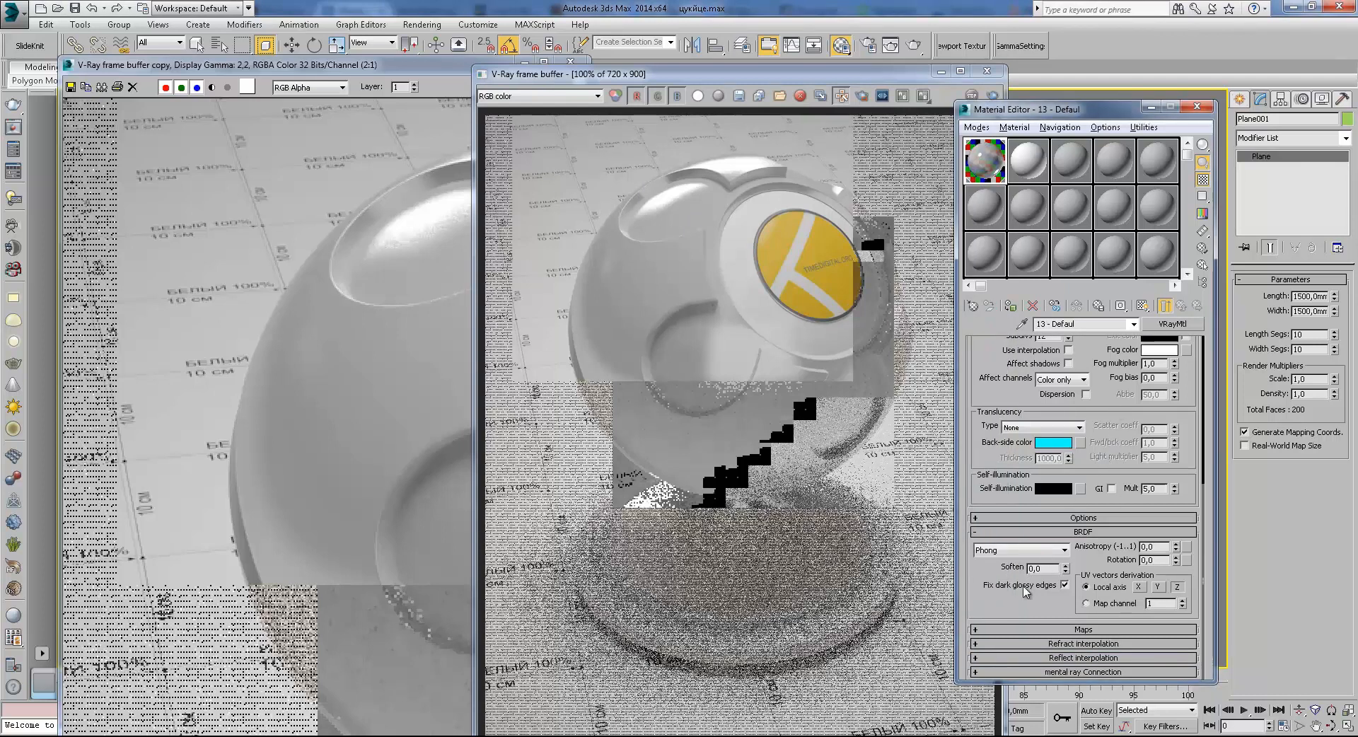
click(759, 95)
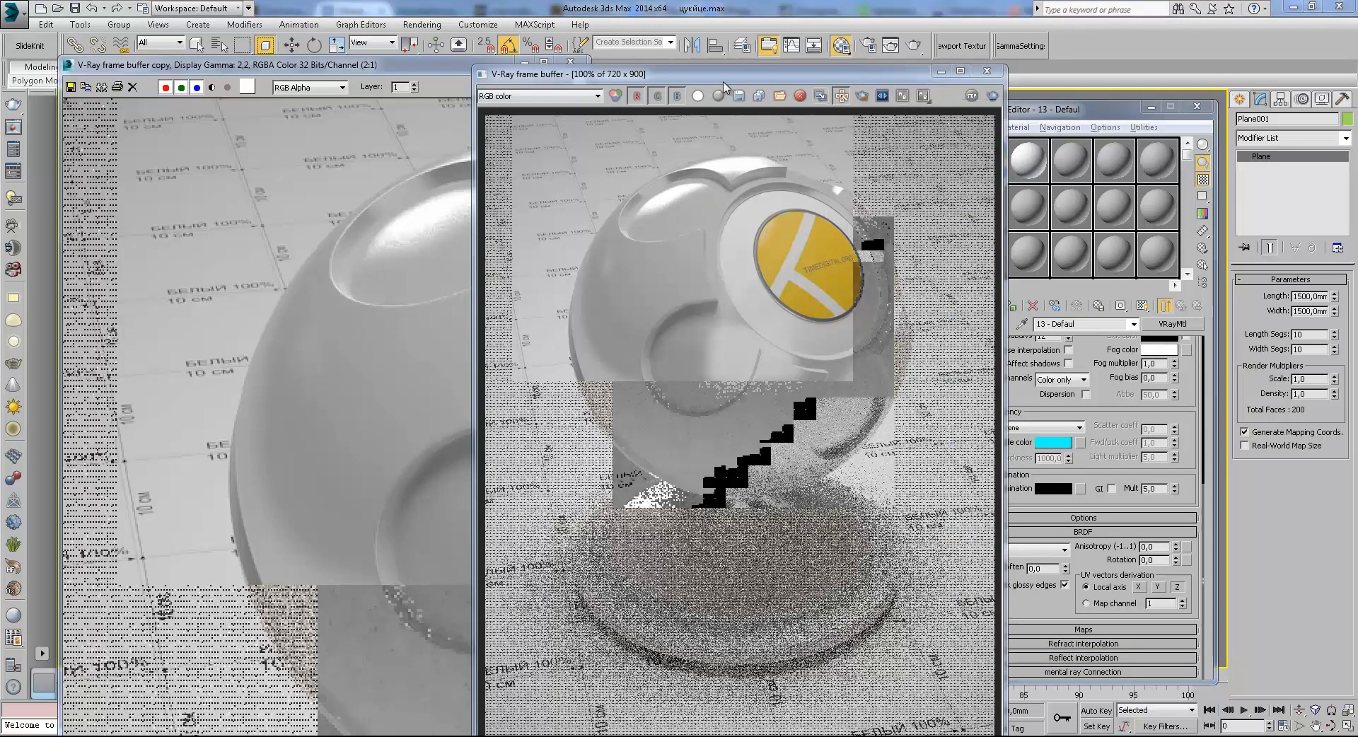
drag(763, 67, 439, 92)
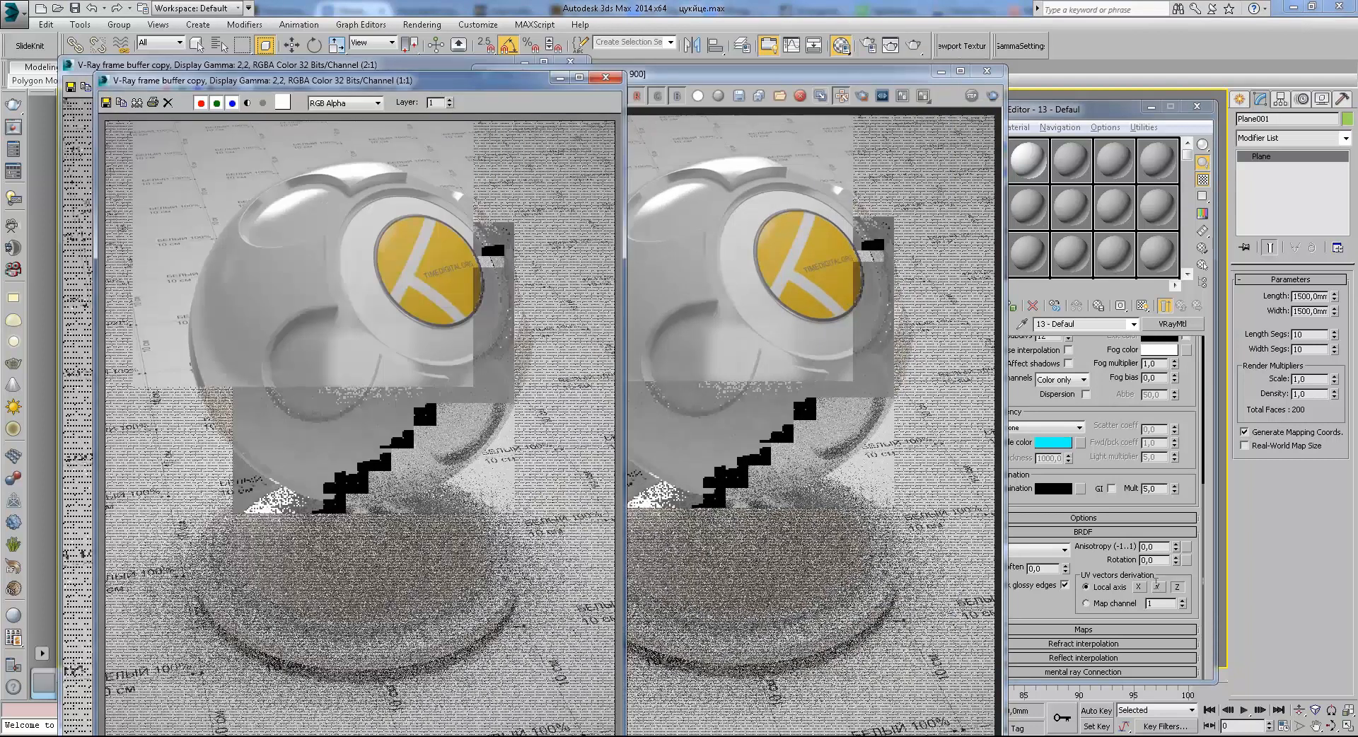
Set the material's BRDF to Ward and render the region again
click(1101, 381)
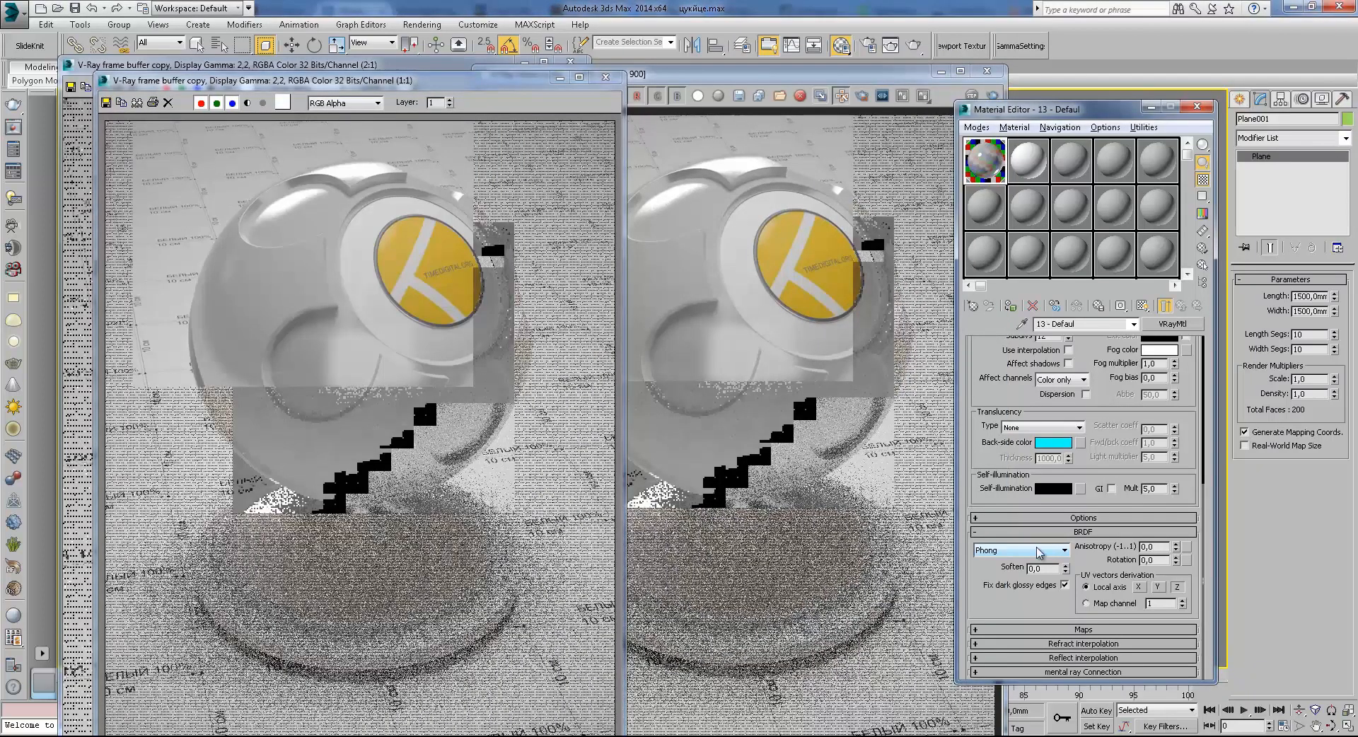
click(1052, 551)
click(1047, 578)
click(914, 45)
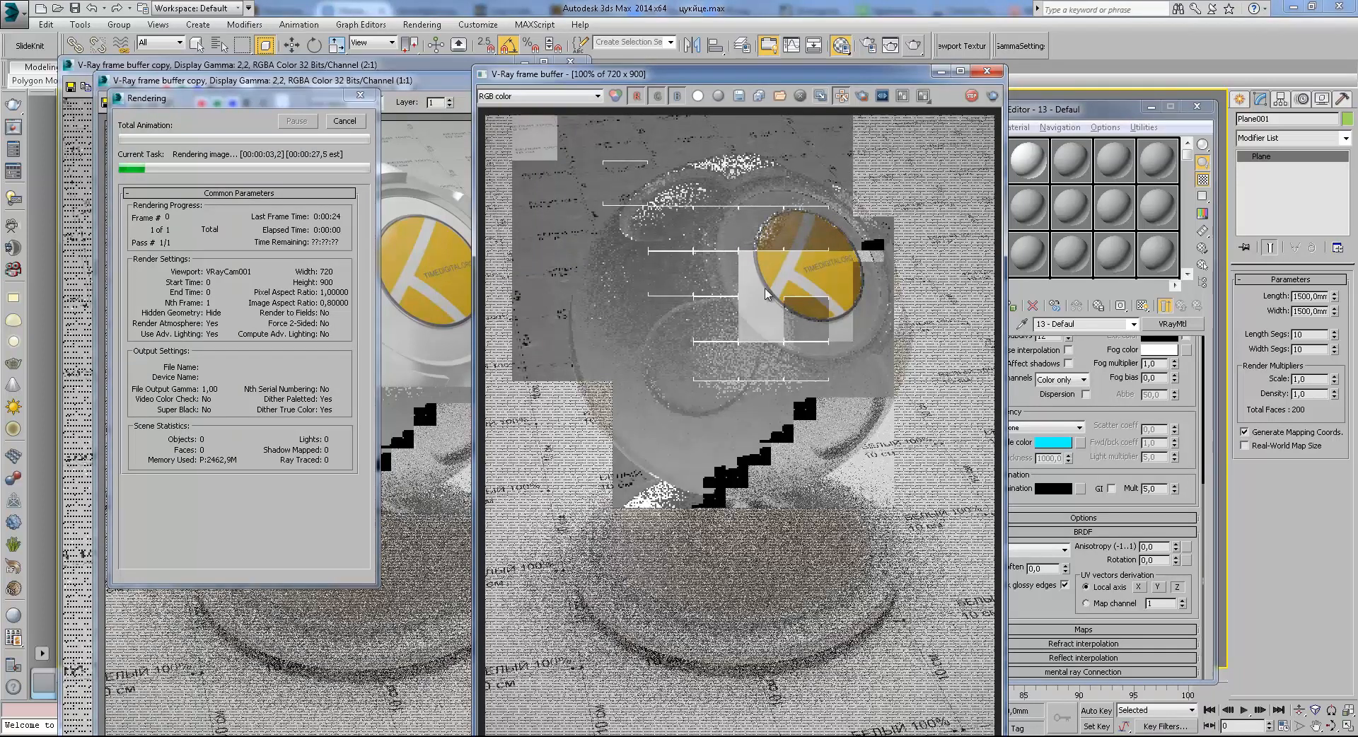
Move the live frame buffer clear of the Phong copy and examine the sphere's highlights in the Ward render up close
scroll(766, 293, up, 1)
middle_drag(743, 252, 923, 330)
drag(578, 76, 737, 65)
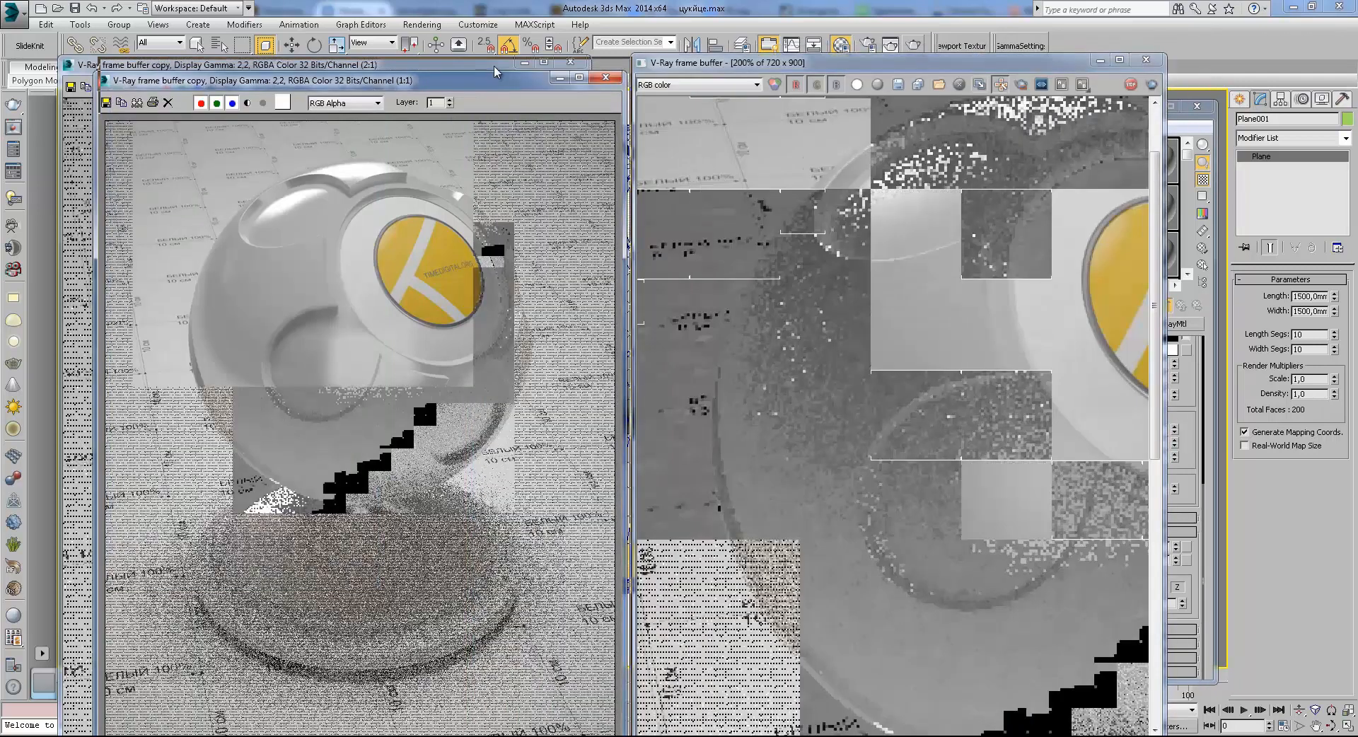
scroll(841, 219, down, 1)
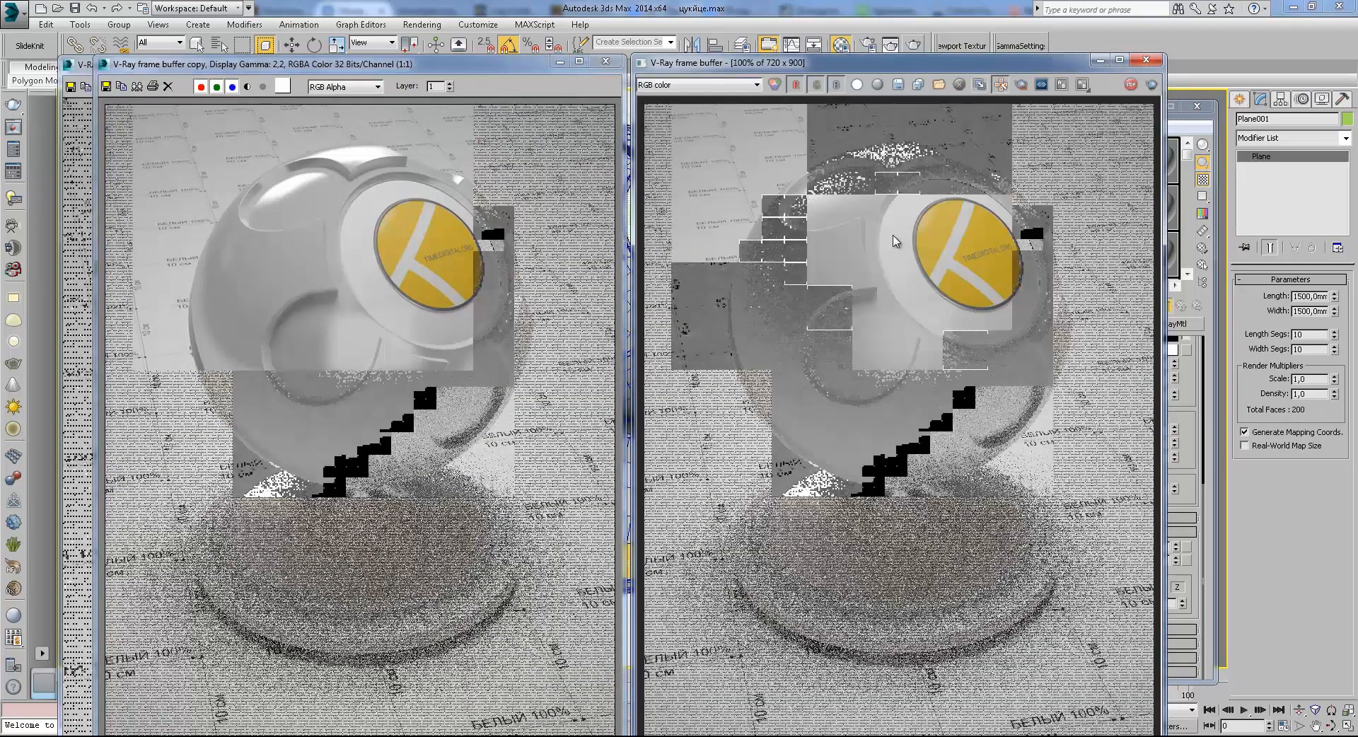
scroll(840, 218, up, 1)
middle_drag(826, 210, 805, 299)
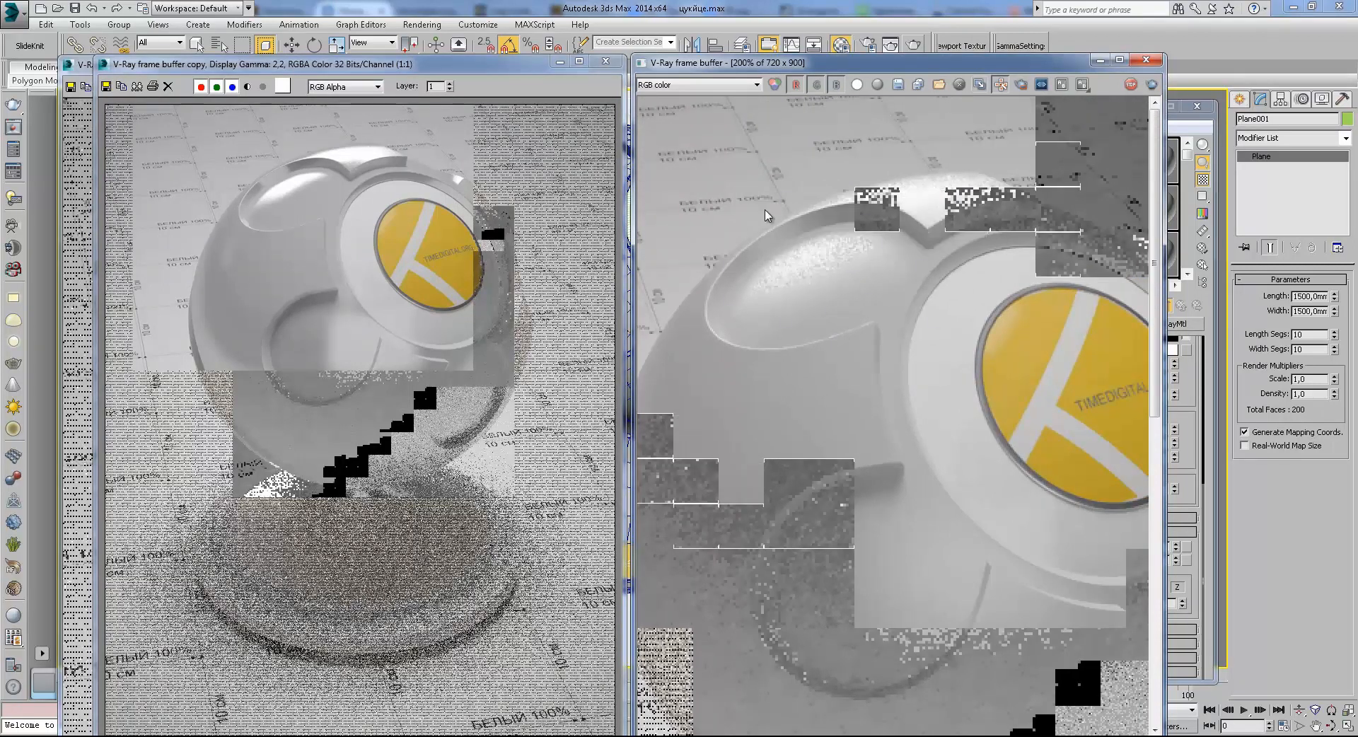
scroll(814, 278, down, 1)
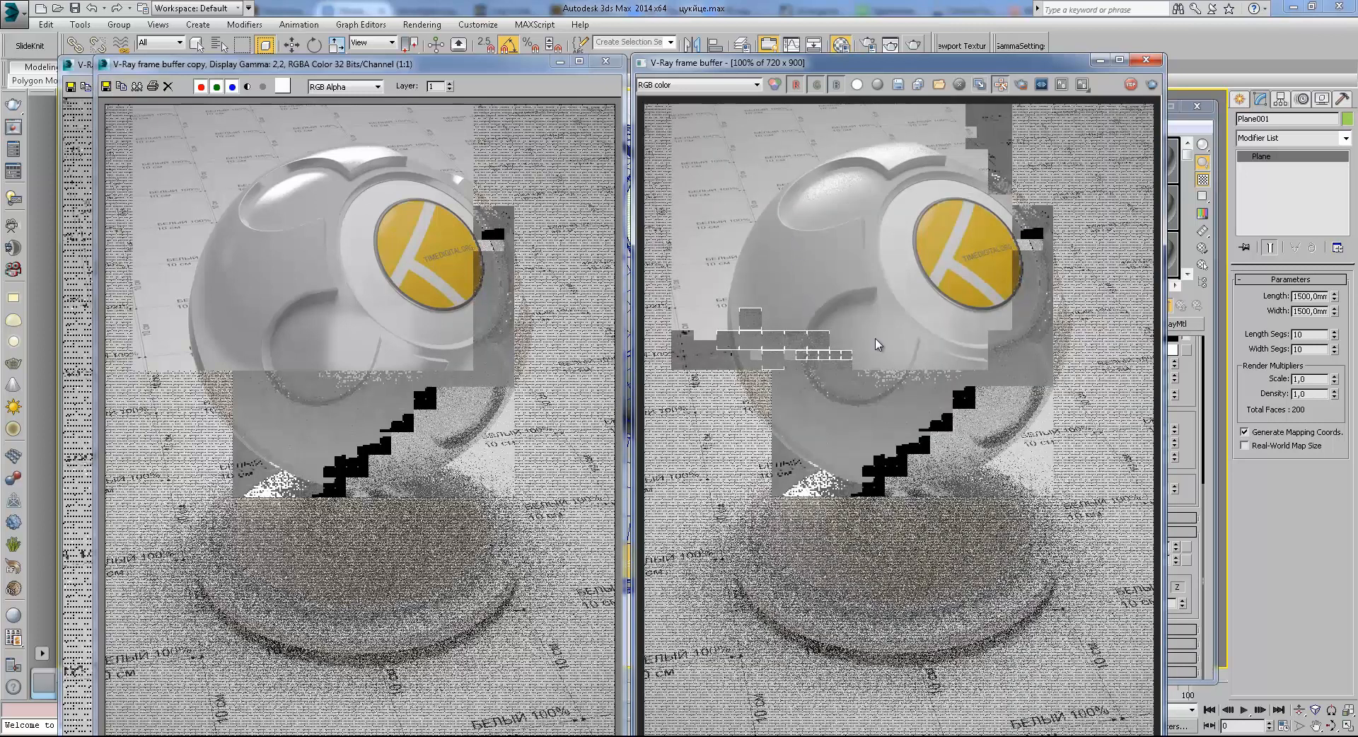
scroll(858, 342, up, 1)
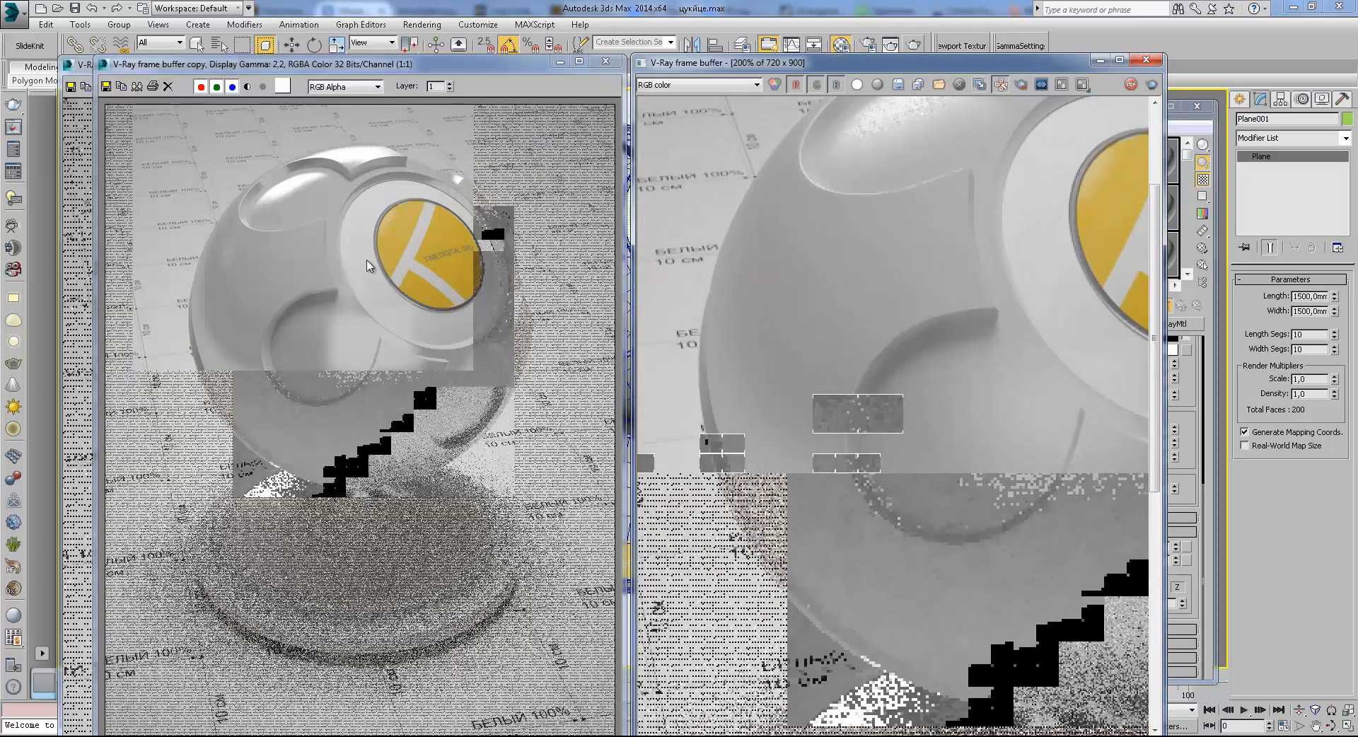
Compare the Ward render's highlights with the enlarged Phong copy, moving the frame buffer farther aside
click(227, 281)
scroll(230, 282, up, 1)
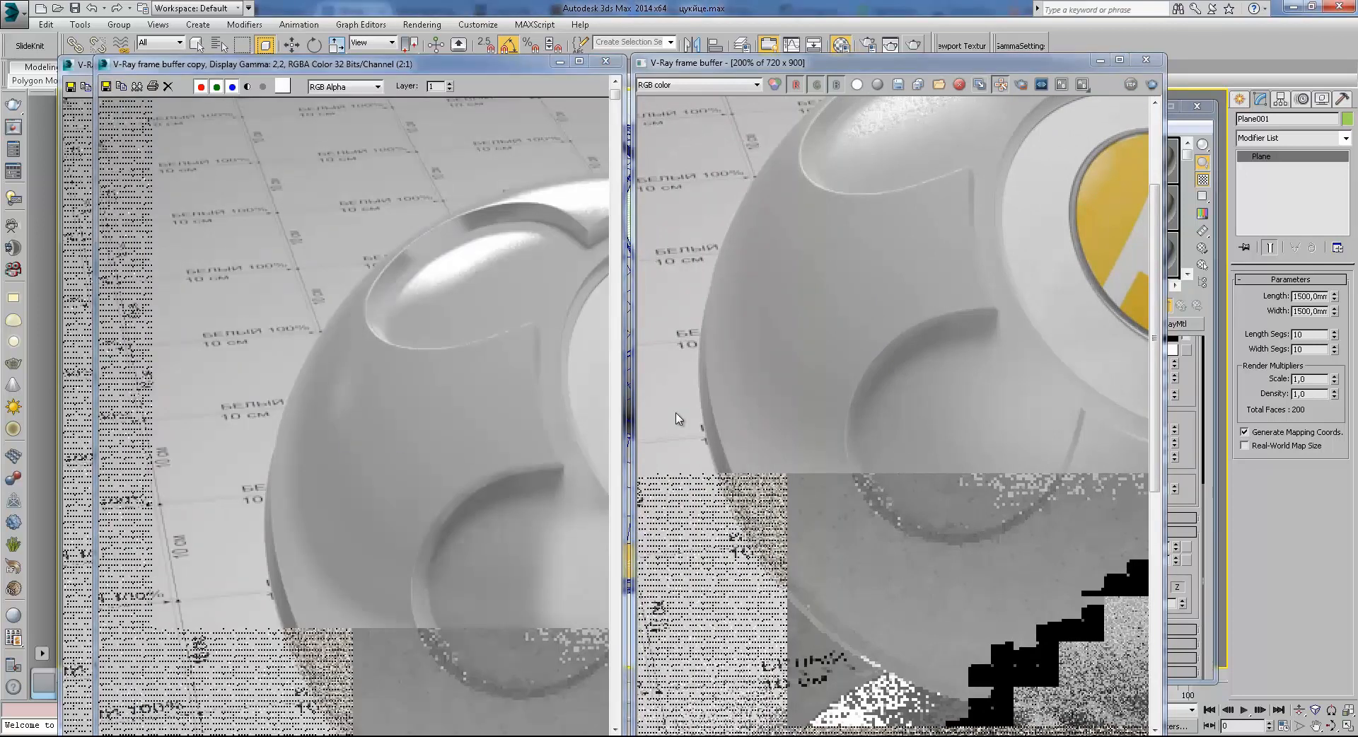
scroll(862, 305, down, 2)
scroll(913, 345, up, 1)
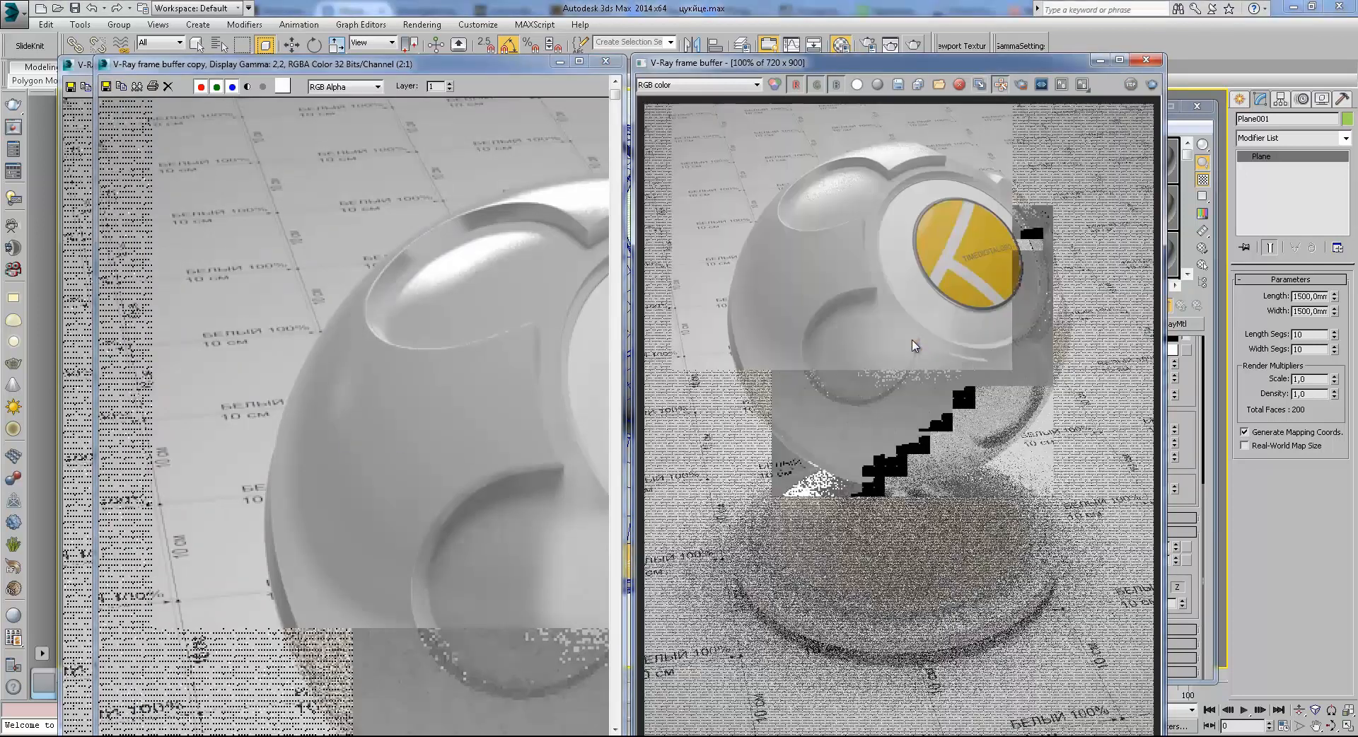
drag(768, 67, 928, 36)
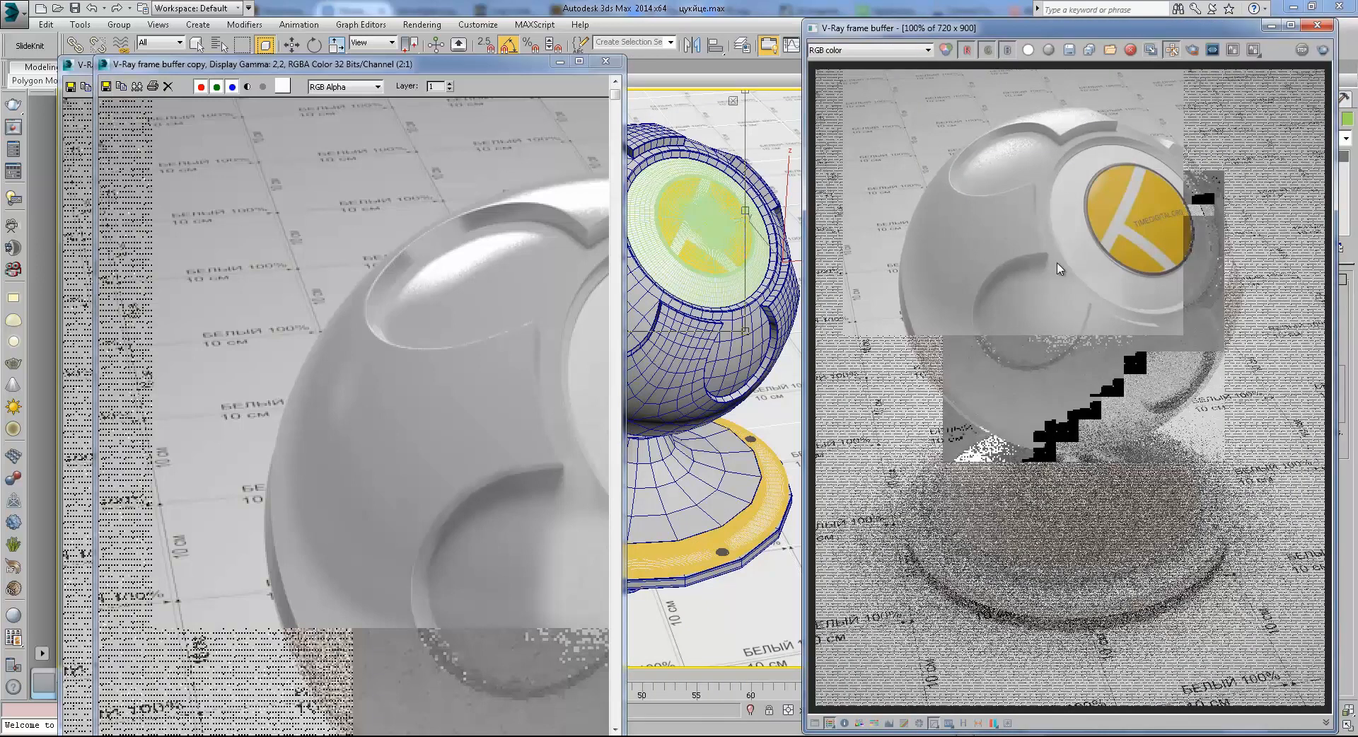
scroll(1003, 206, up, 1)
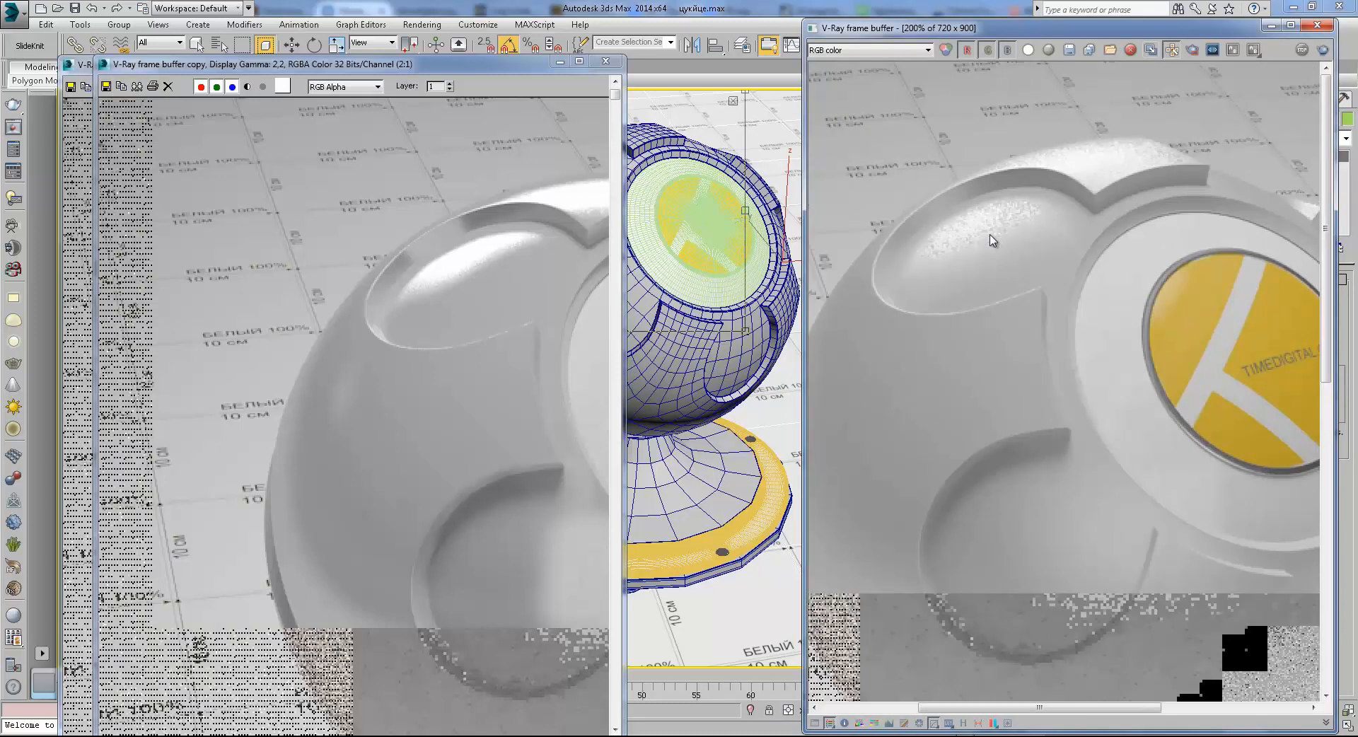
scroll(1089, 265, down, 1)
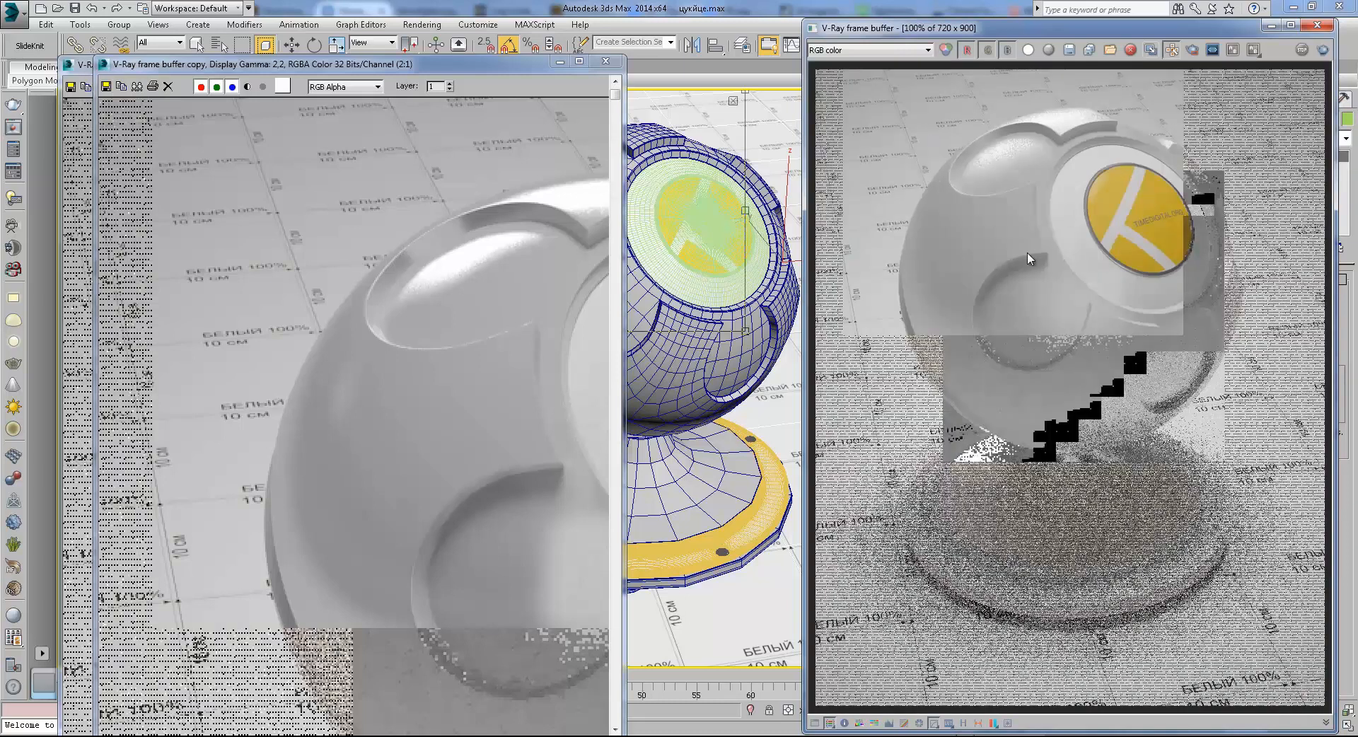
Place the Phong copy beside the Blinn copy and compare the sphere's highlights in the two renders
drag(469, 75, 1058, 67)
drag(1156, 28, 1059, 30)
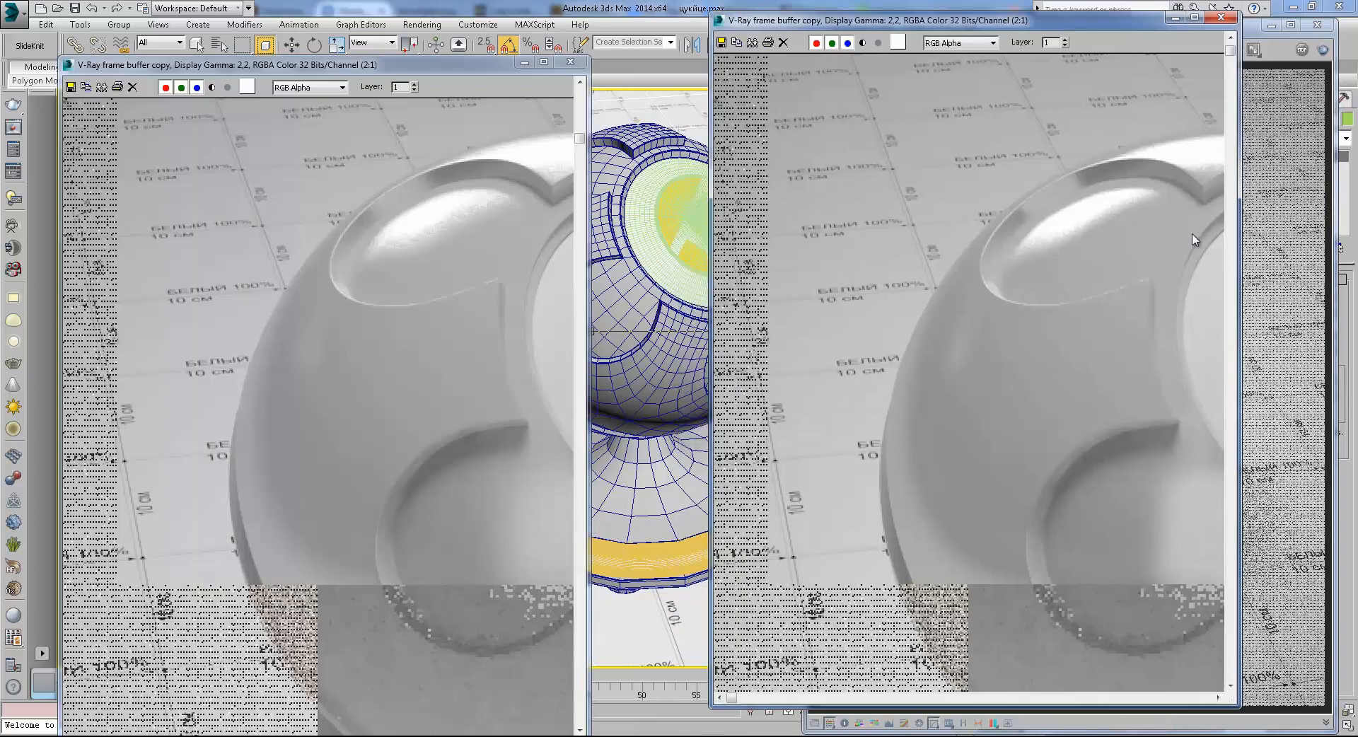
scroll(1085, 313, down, 1)
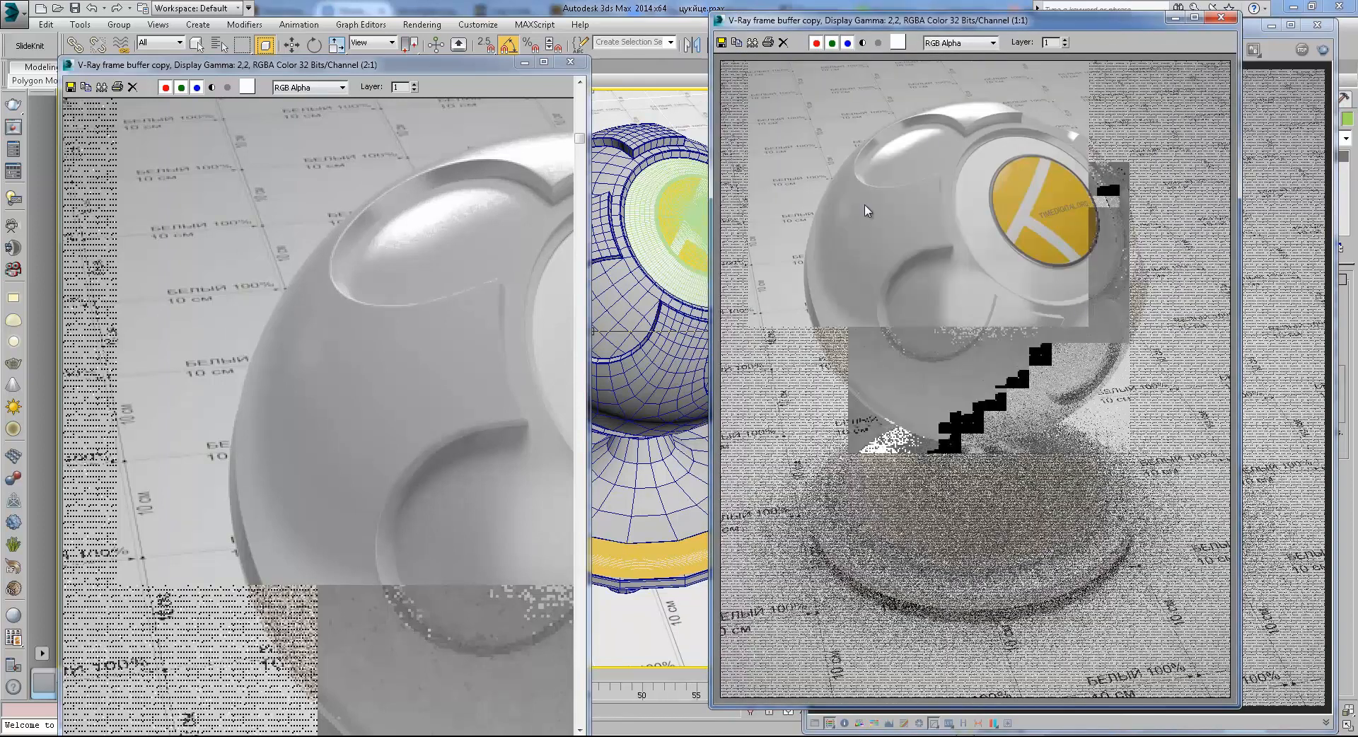
Check the Blinn copy at full-image size and clear the render windows from the camera view
drag(455, 67, 894, 26)
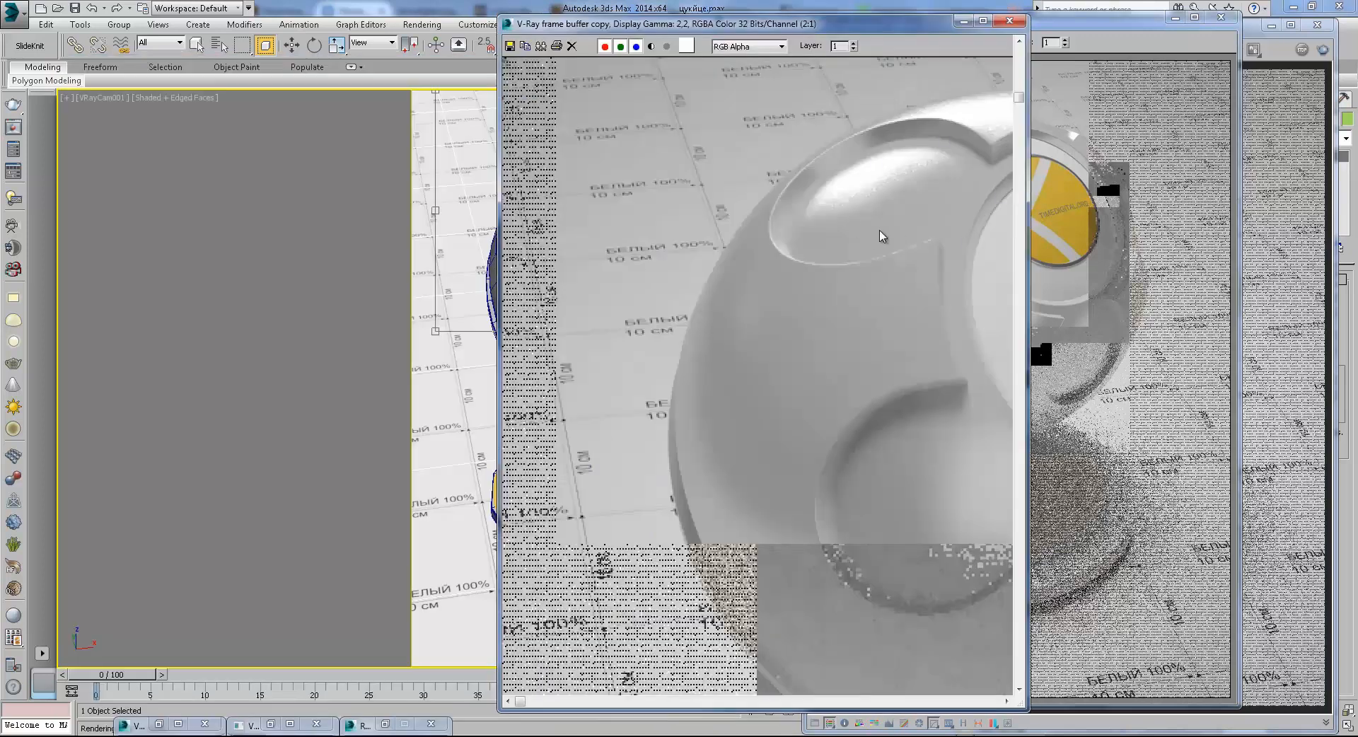
scroll(906, 173, down, 1)
click(1011, 20)
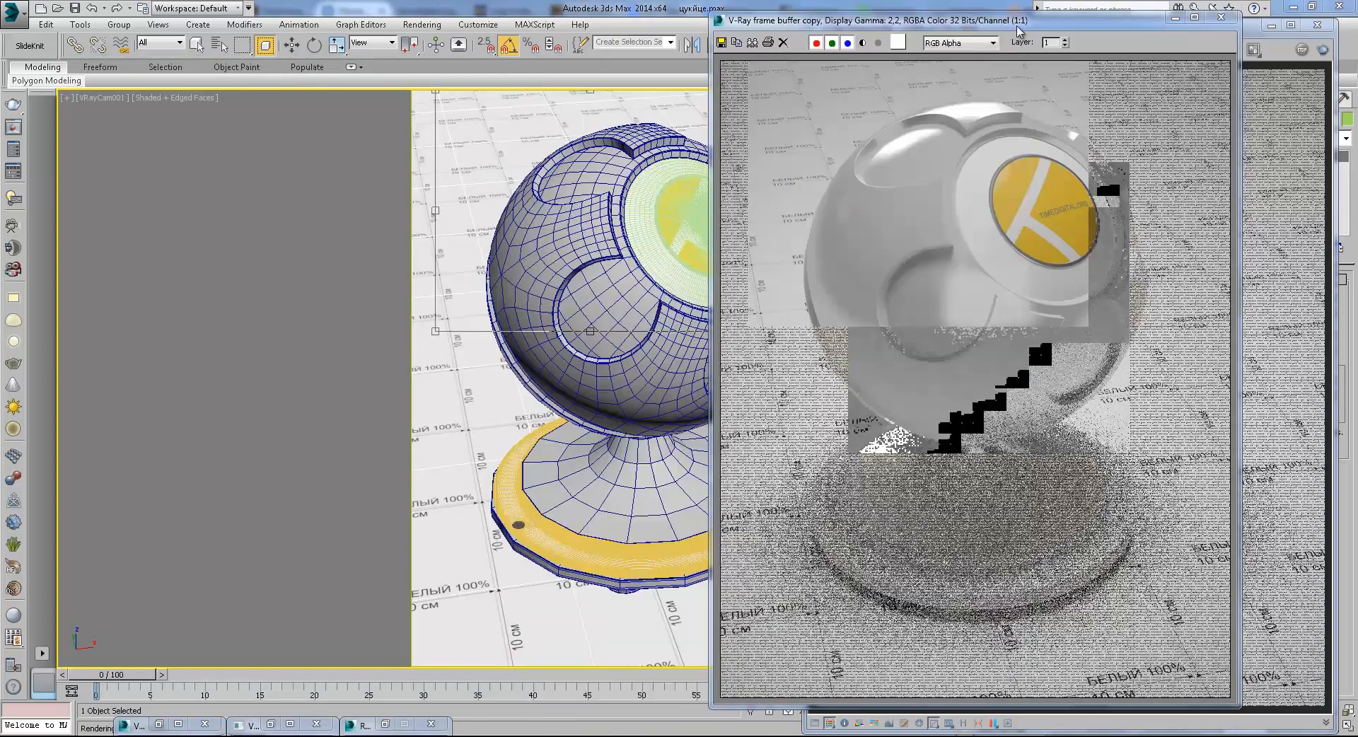
click(1230, 21)
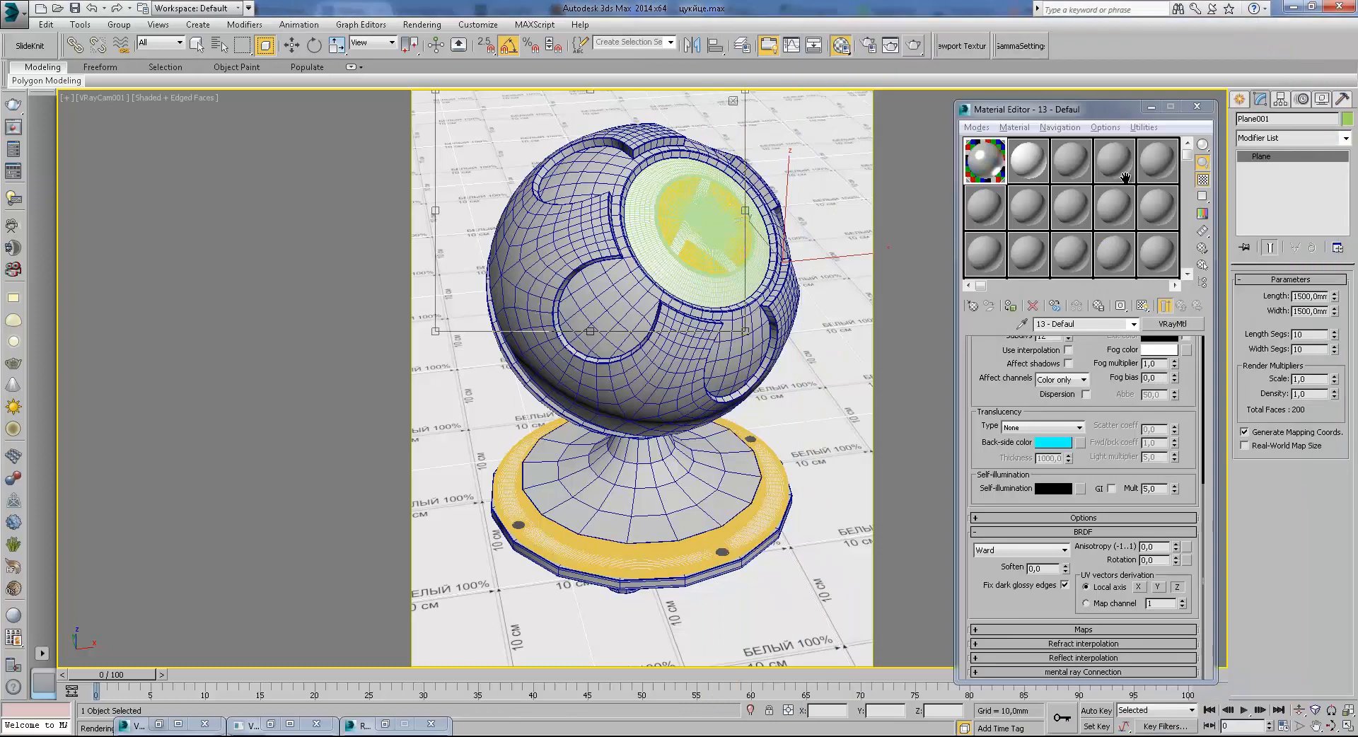
Set the material's diffuse color to black (RGB 0, 0, 0)
scroll(1165, 566, up, 3)
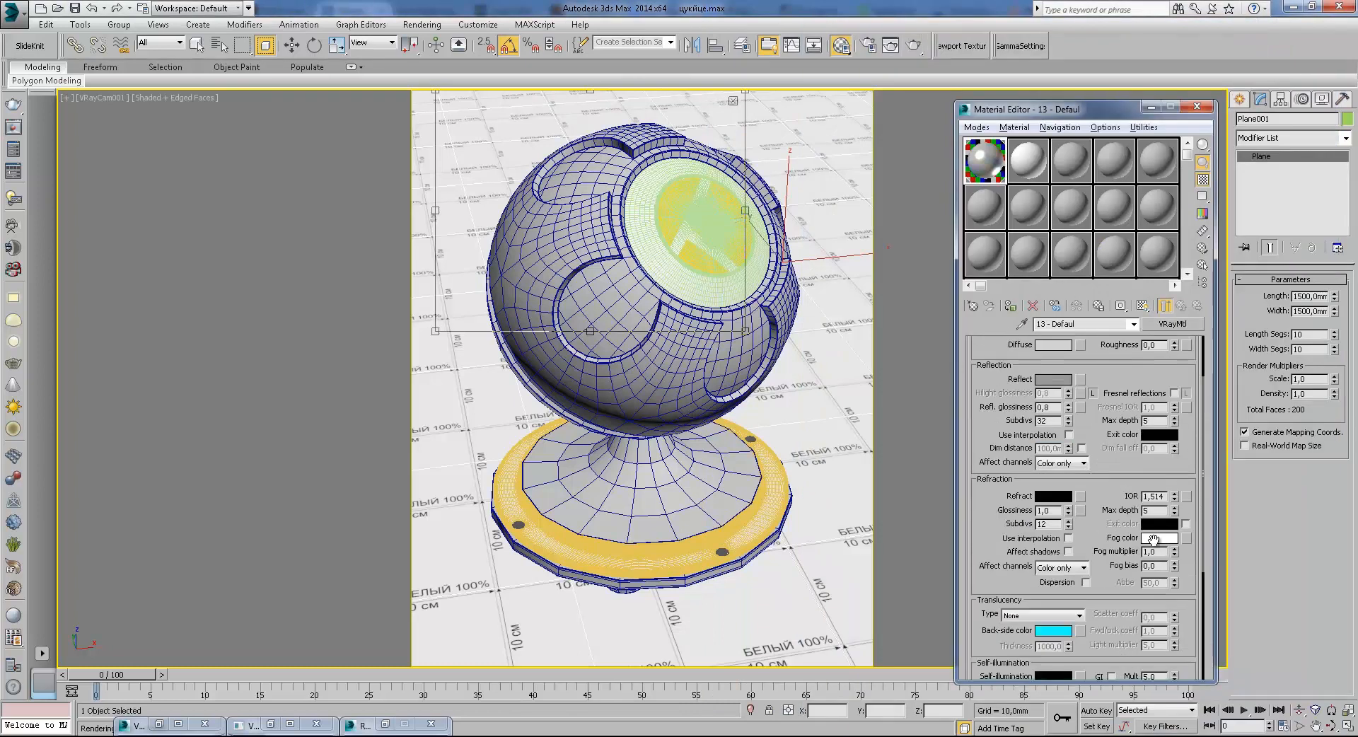
click(1062, 347)
click(405, 92)
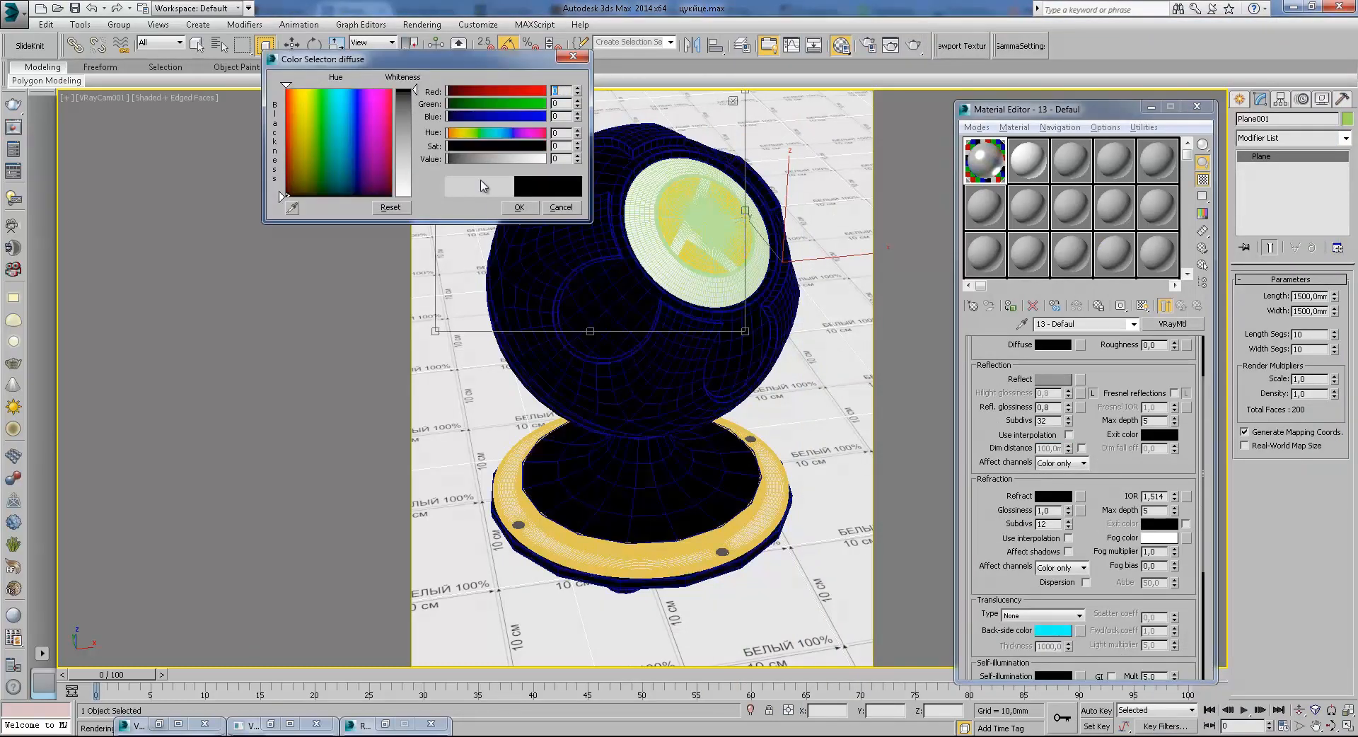
click(498, 202)
Lighten the material's reflection color to a light gray and set its reflection glossiness to 0,8
click(1053, 380)
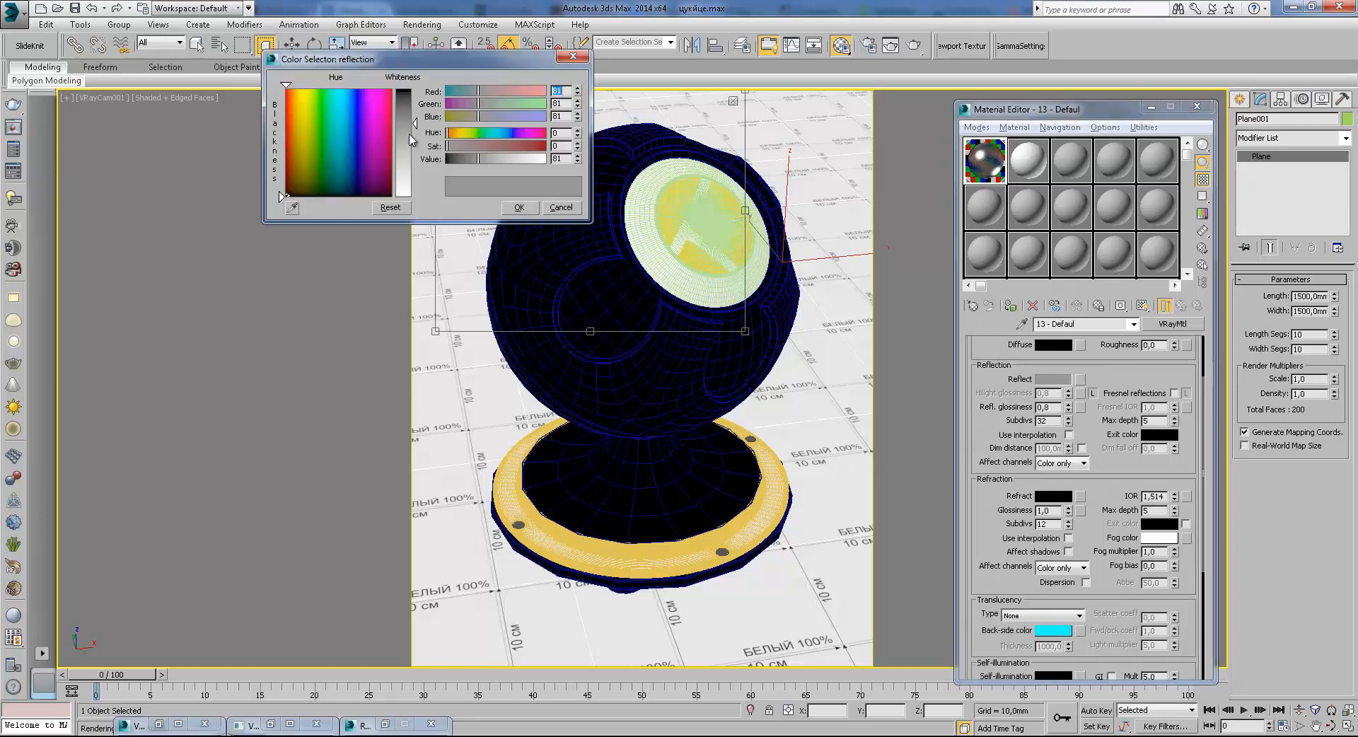
drag(416, 141, 416, 168)
click(519, 208)
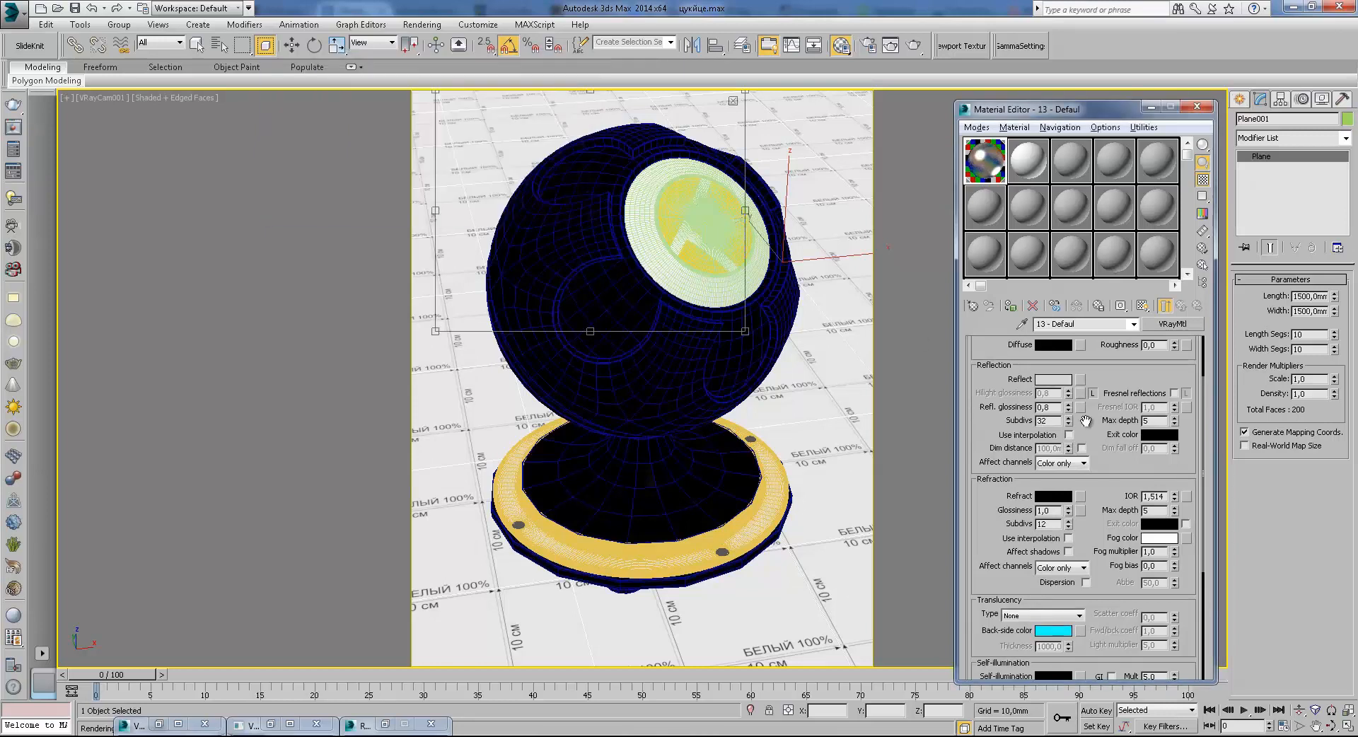
right_click(1068, 410)
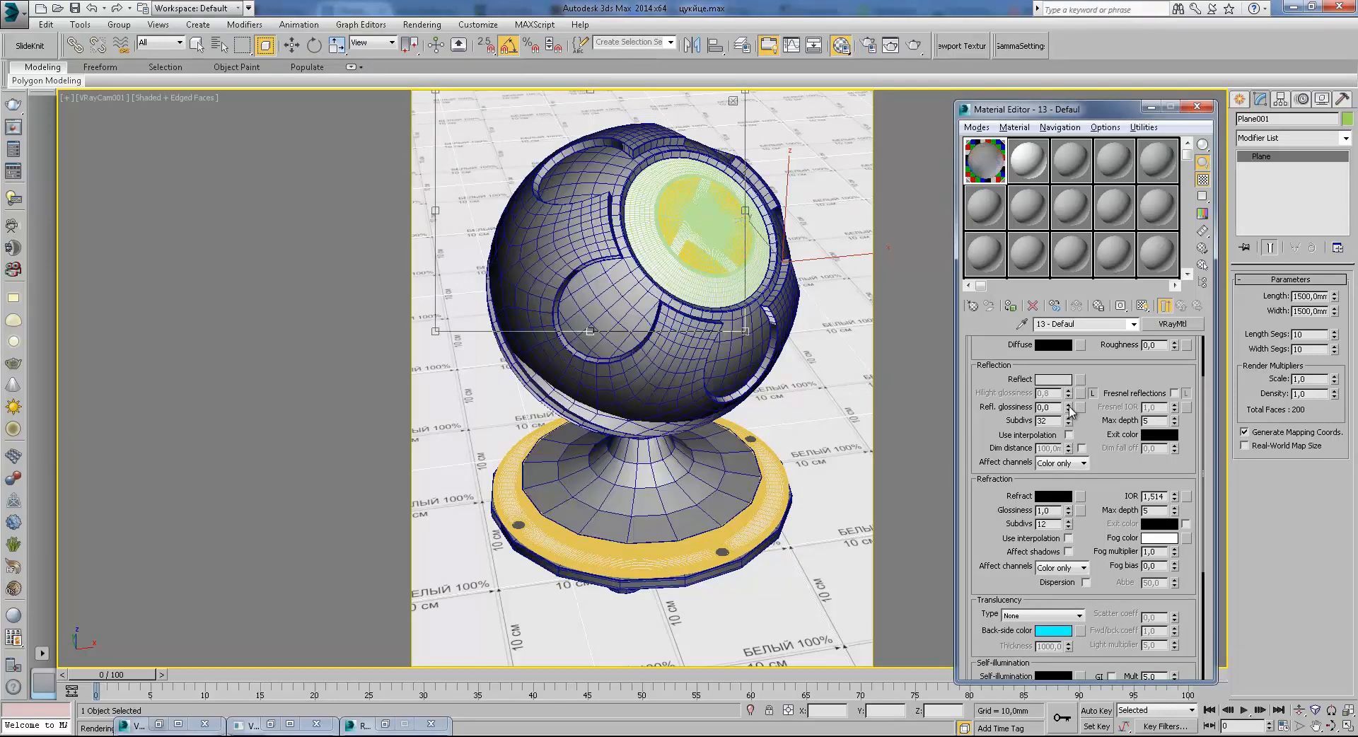
text(0,8)
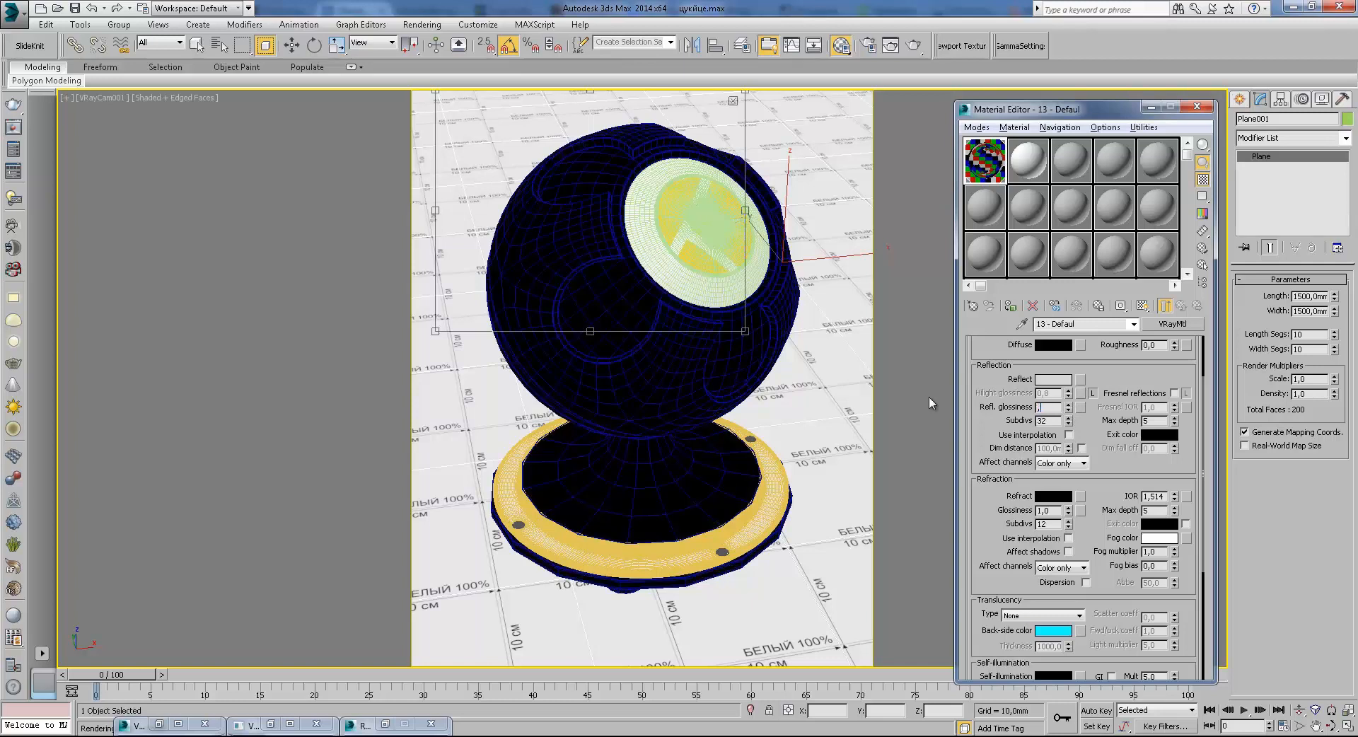
Set the material's reflection glossiness to 0,7 and its reflection color to pure white
key(Return)
click(1056, 407)
key(Return)
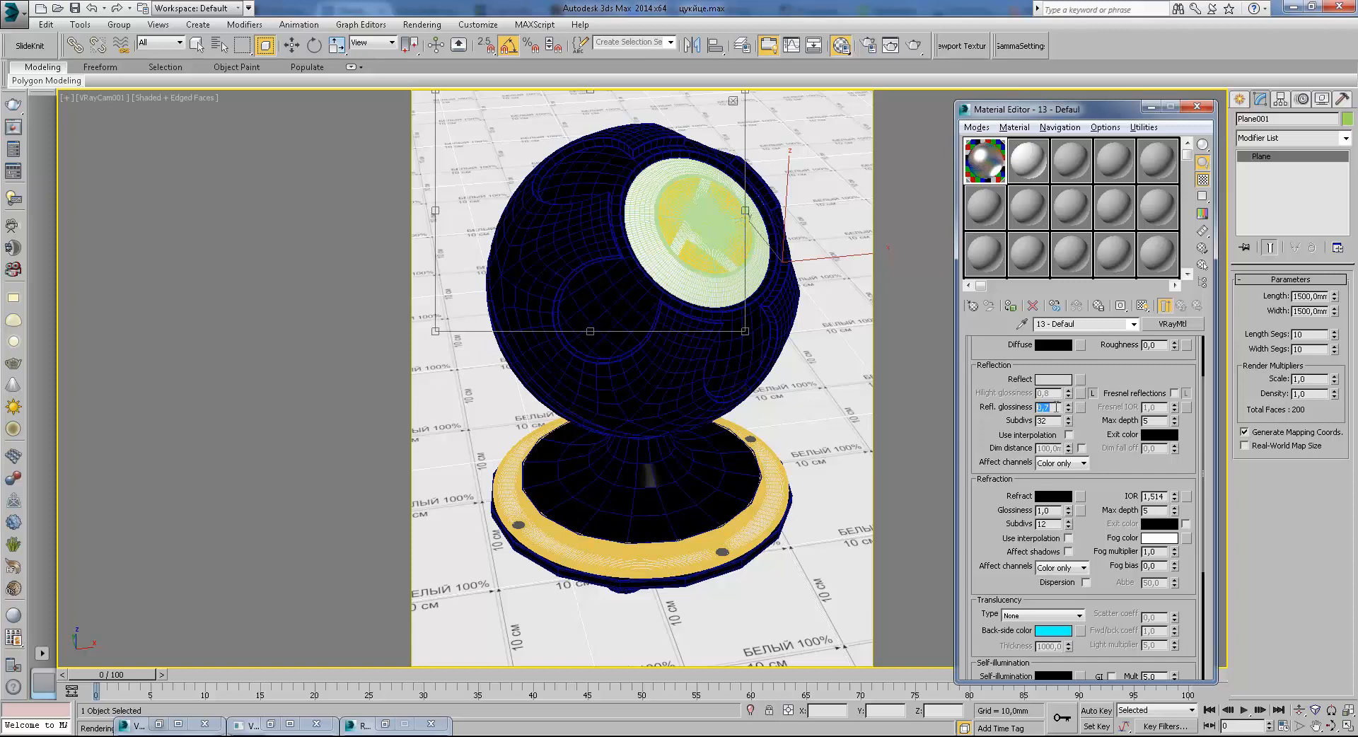
click(1054, 379)
click(414, 193)
click(560, 207)
Set the material's BRDF to Phong with anisotropy 0,8, rotation 90 and the UV vectors derived from the local Z axis
scroll(1040, 577, down, 3)
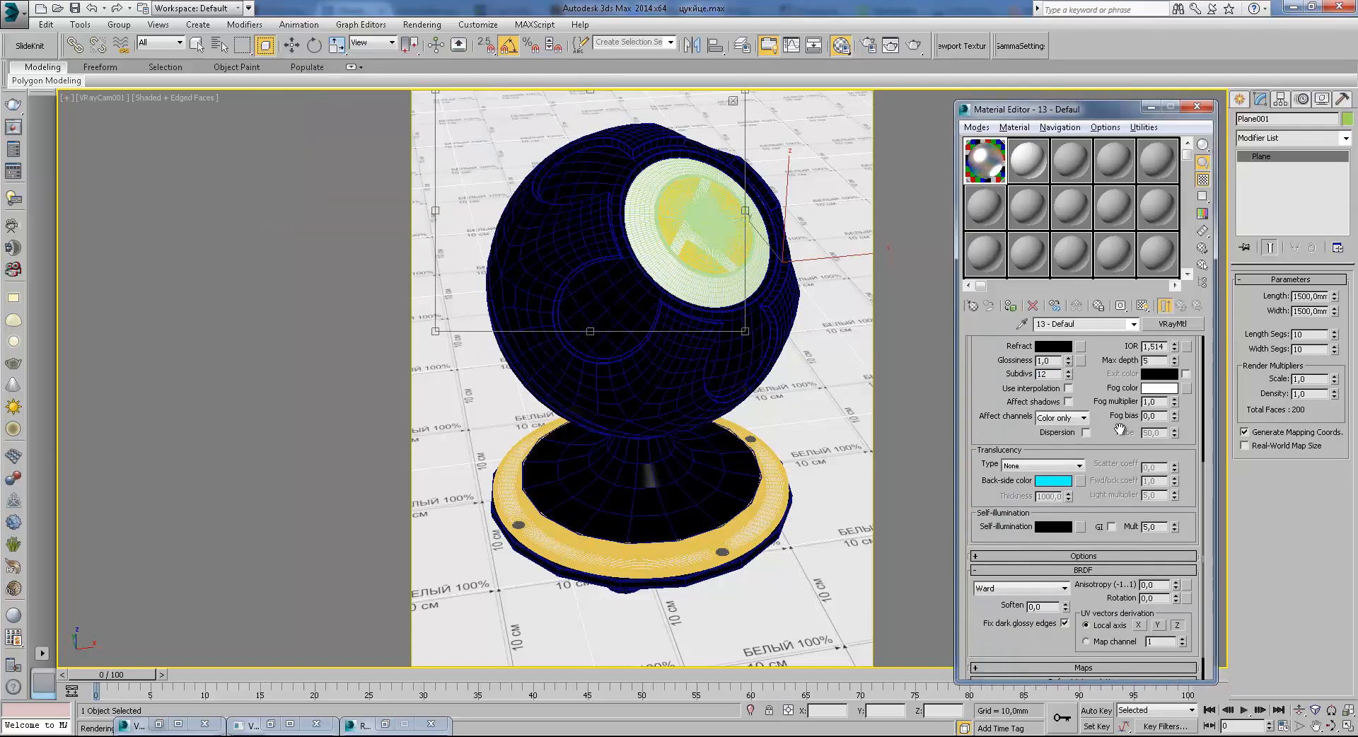
click(1040, 587)
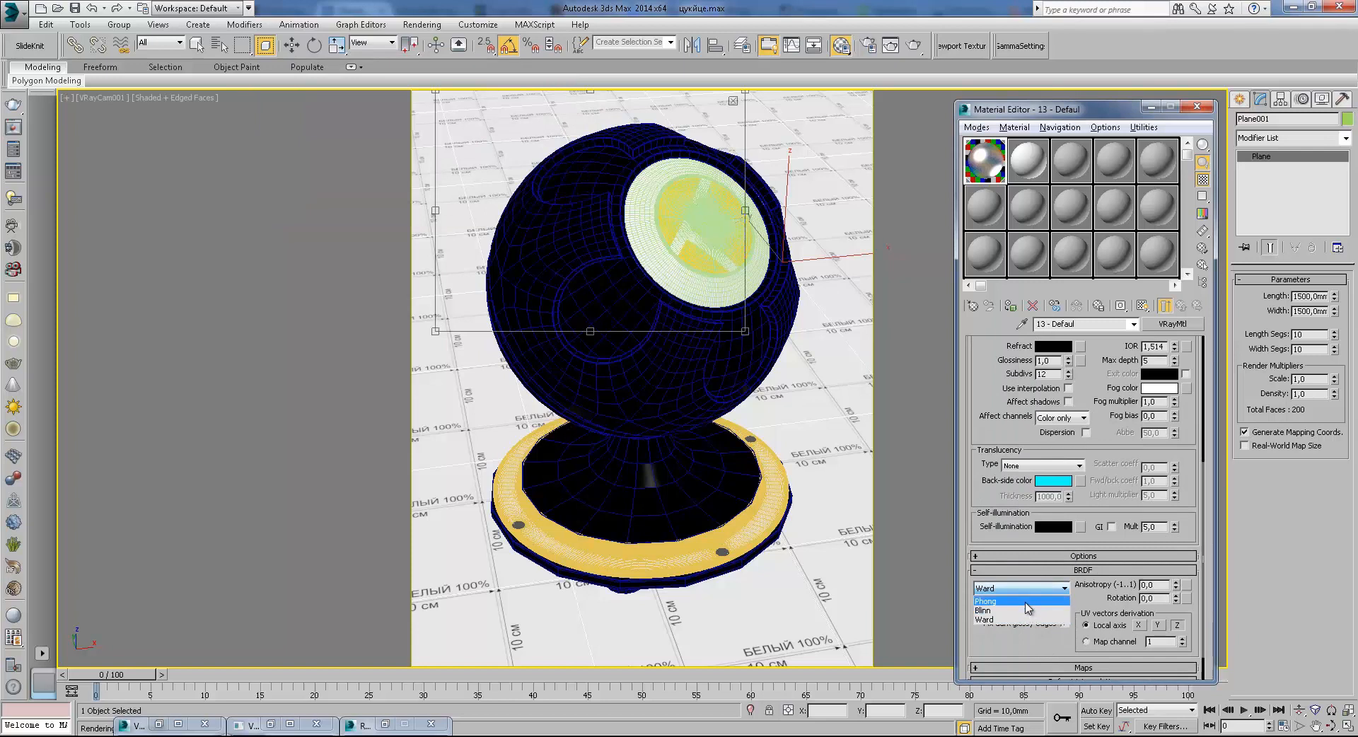
click(1018, 599)
scroll(1132, 449, down, 1)
click(1177, 544)
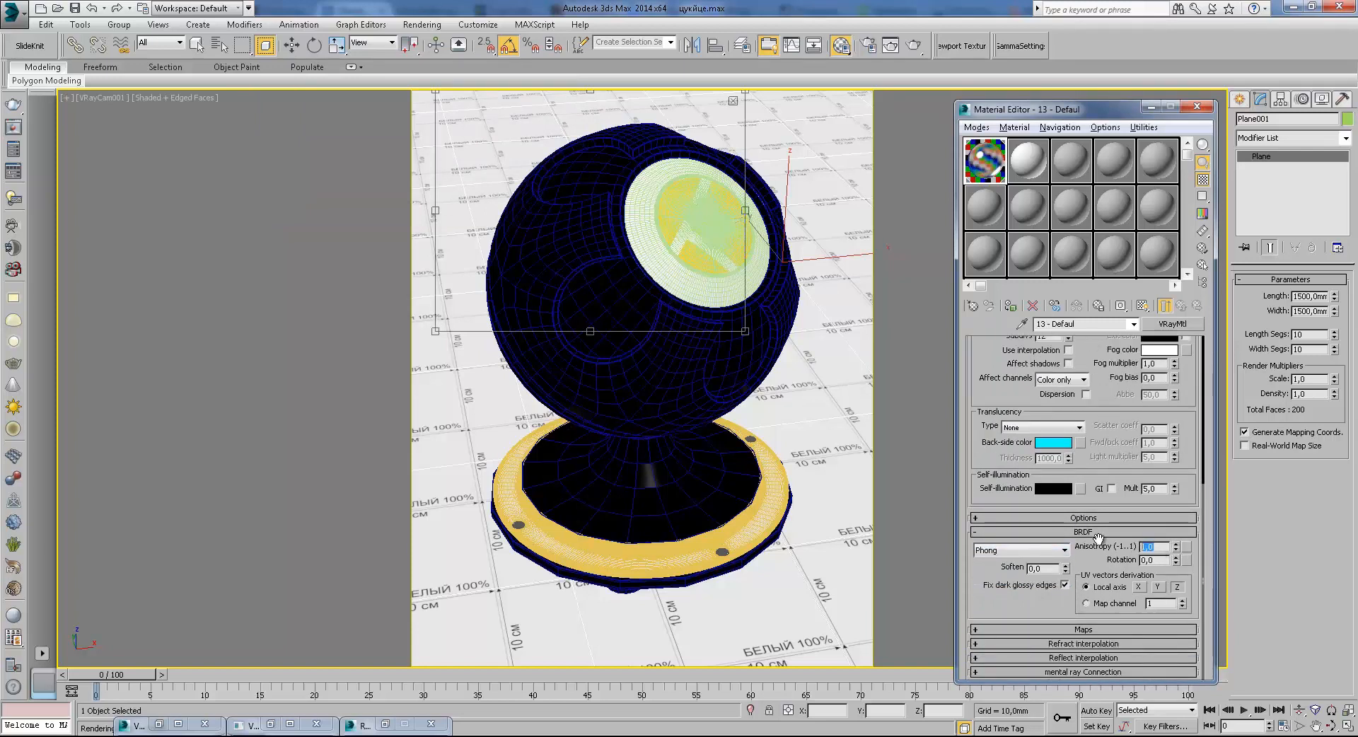
text(,8)
key(Return)
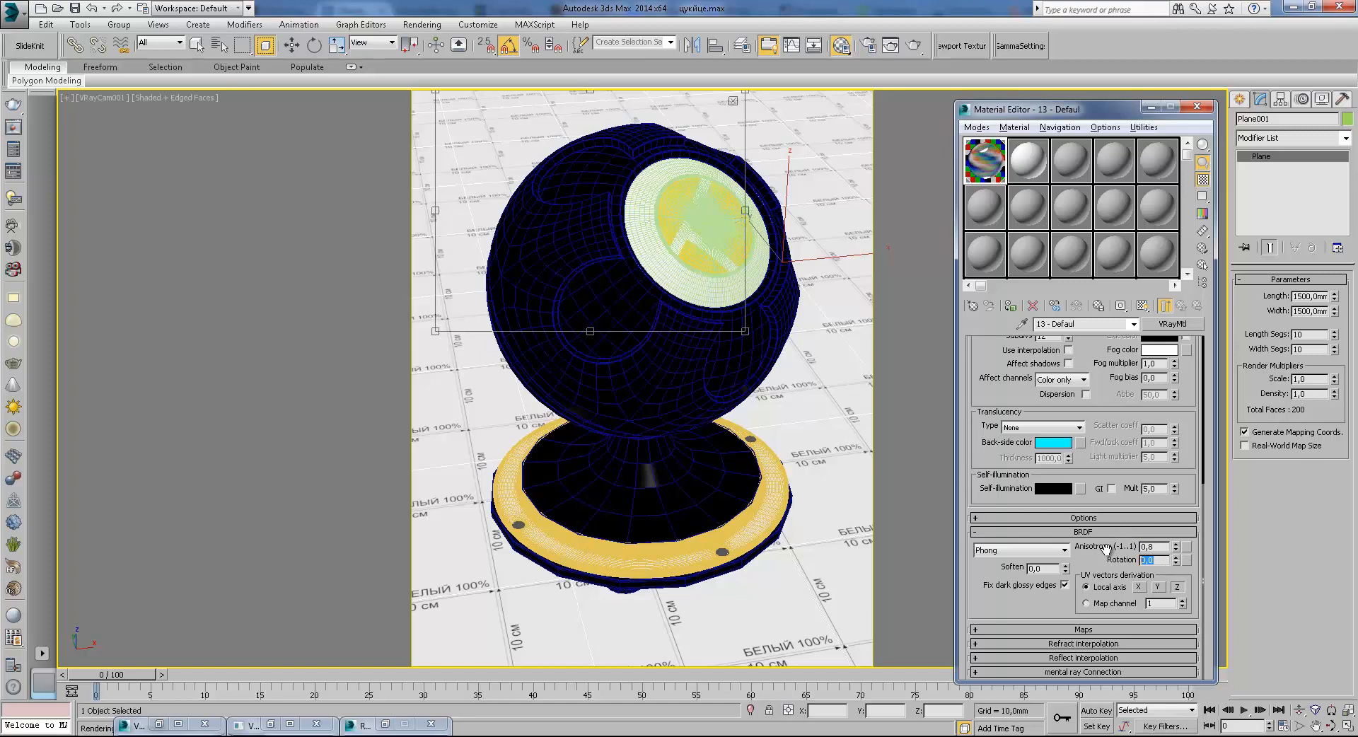
click(1141, 588)
click(1177, 587)
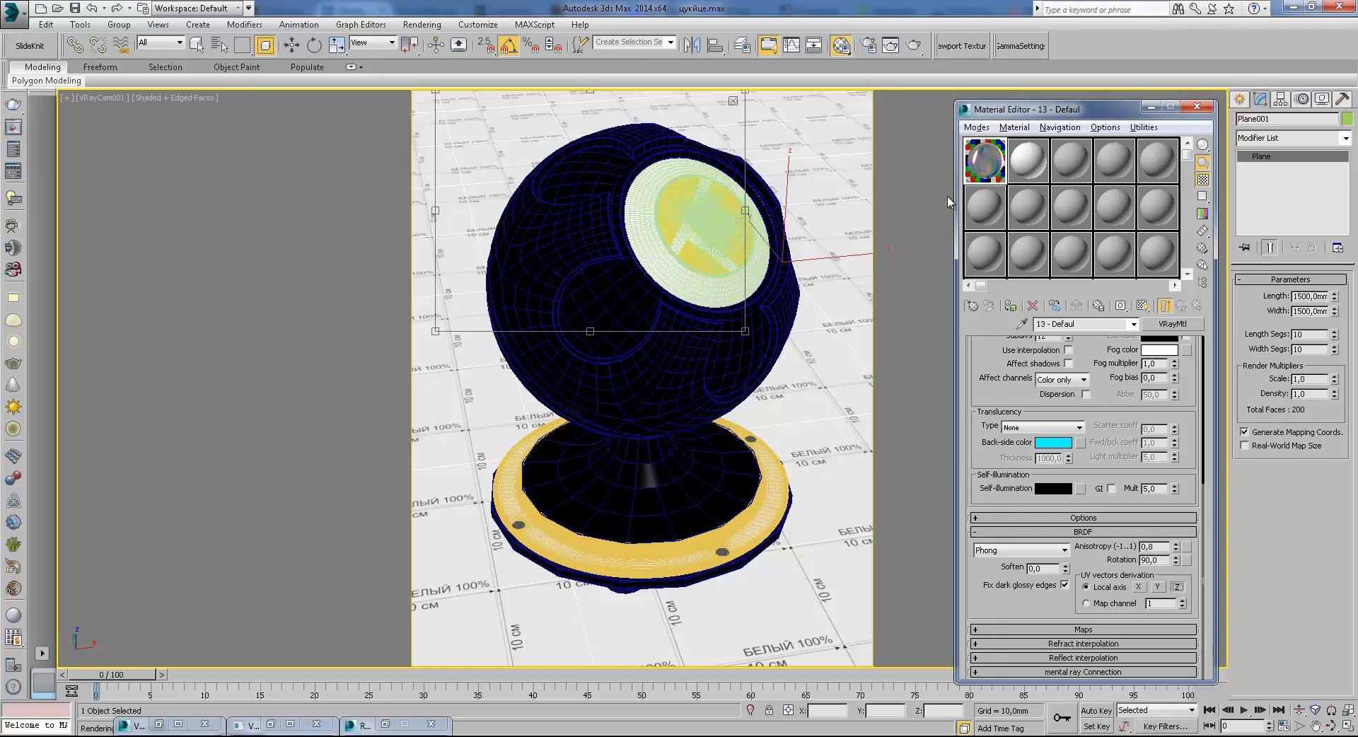
Render the camera view and examine the anisotropic highlights on the upper part of the sphere
click(913, 47)
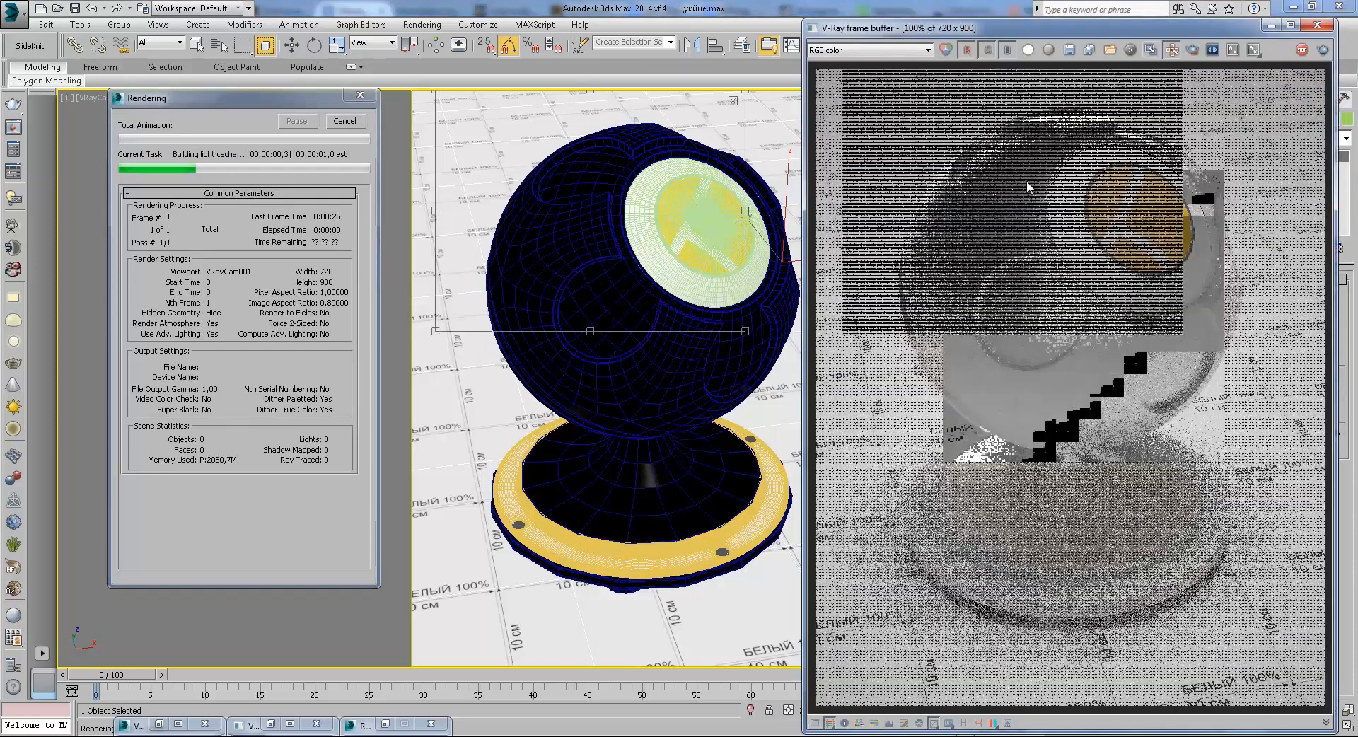
middle_drag(1007, 143, 1021, 210)
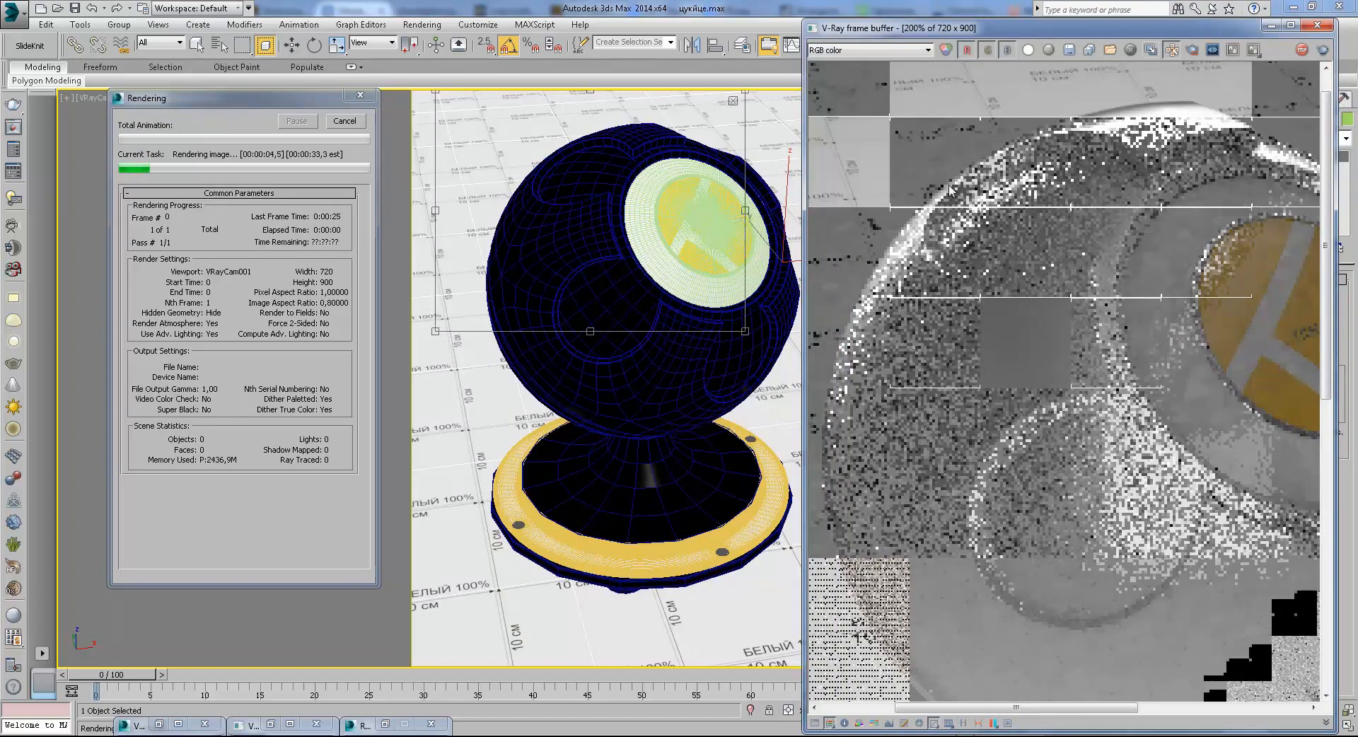
middle_drag(1068, 181, 1134, 169)
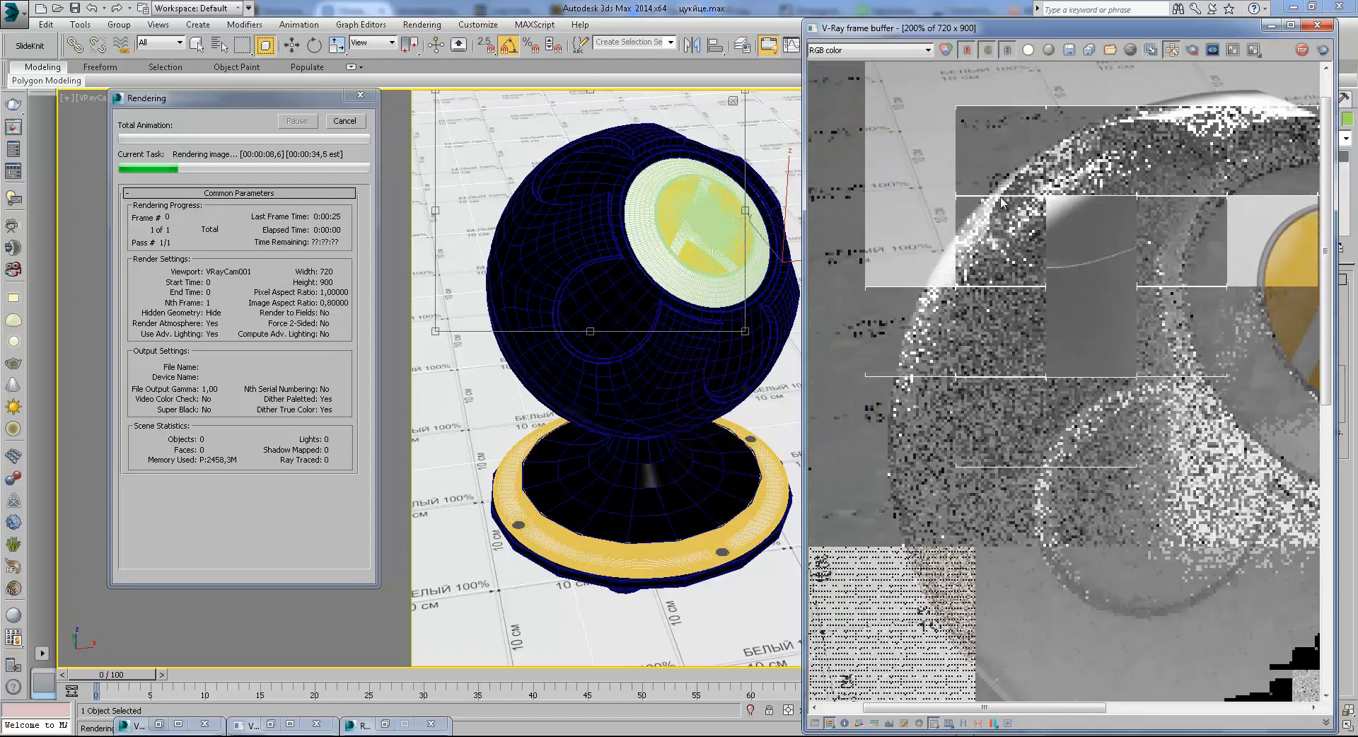
scroll(999, 287, down, 2)
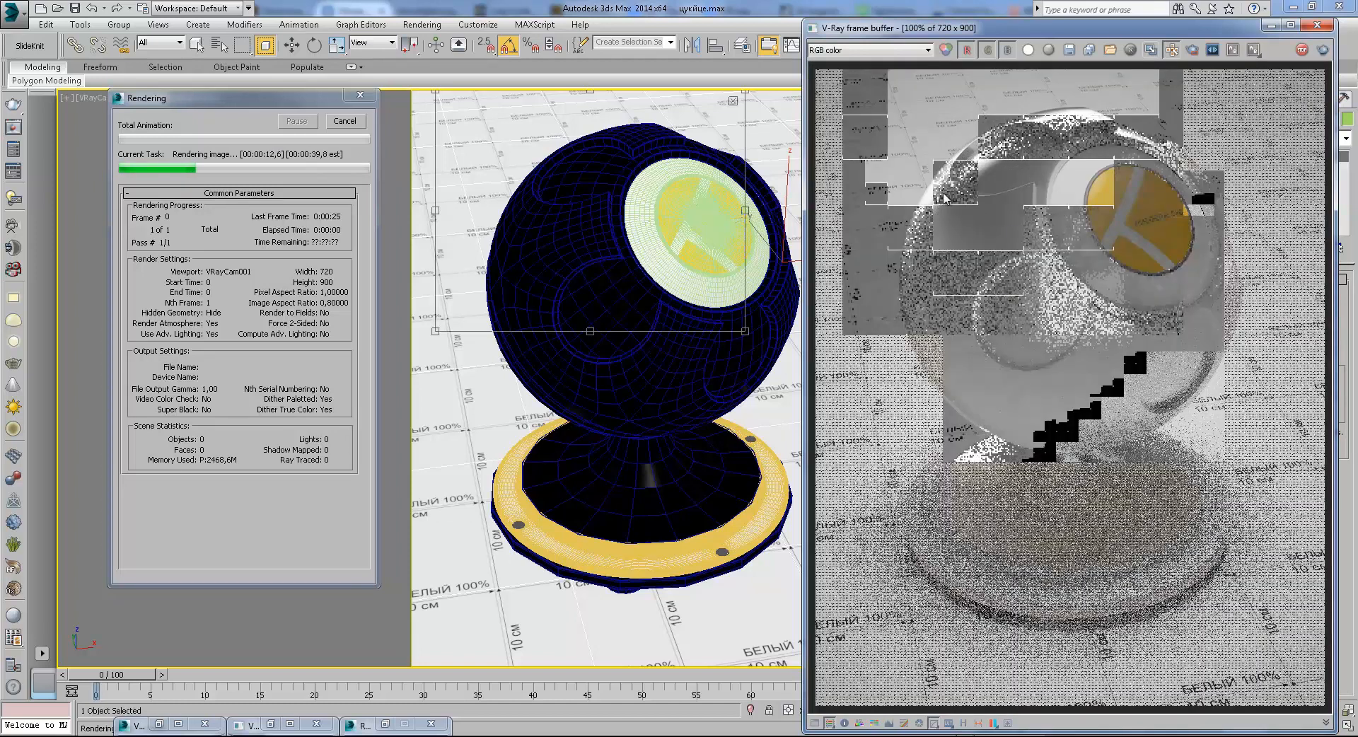
scroll(983, 227, up, 2)
scroll(991, 254, down, 2)
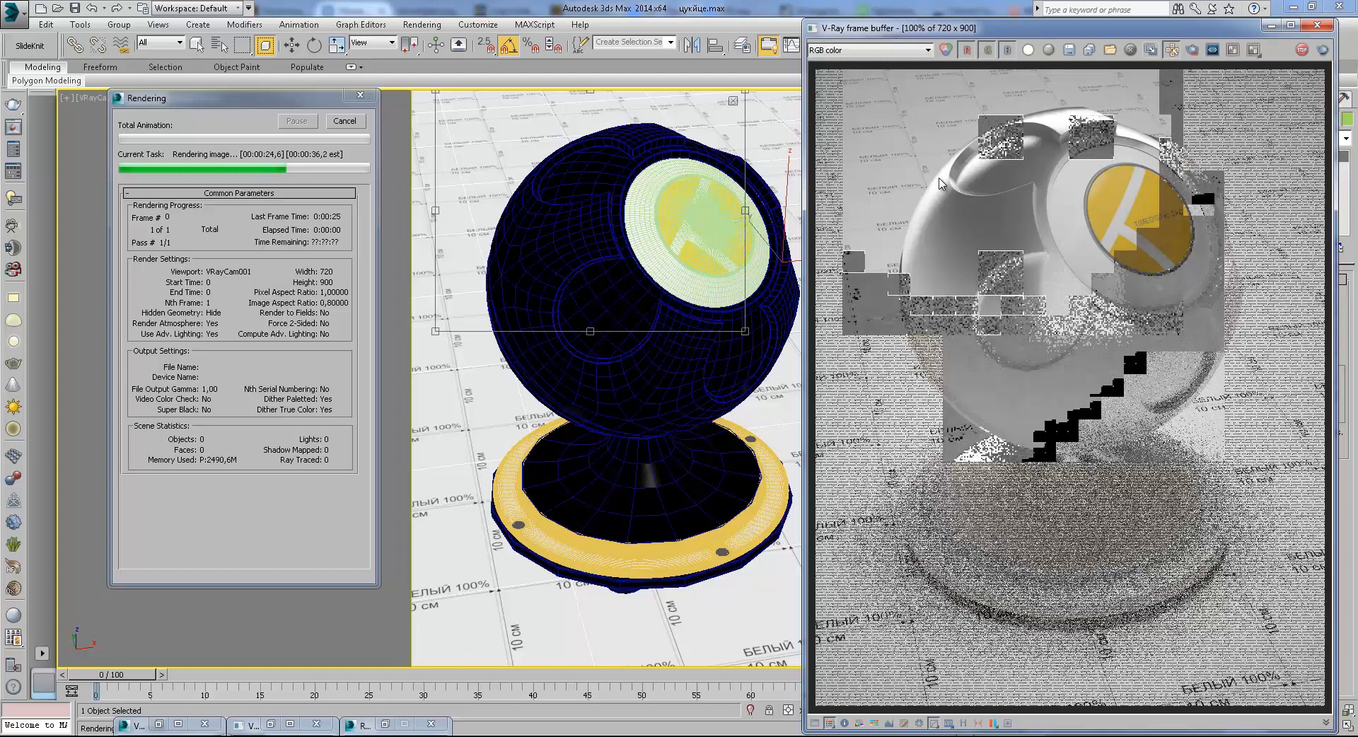
scroll(1027, 184, up, 2)
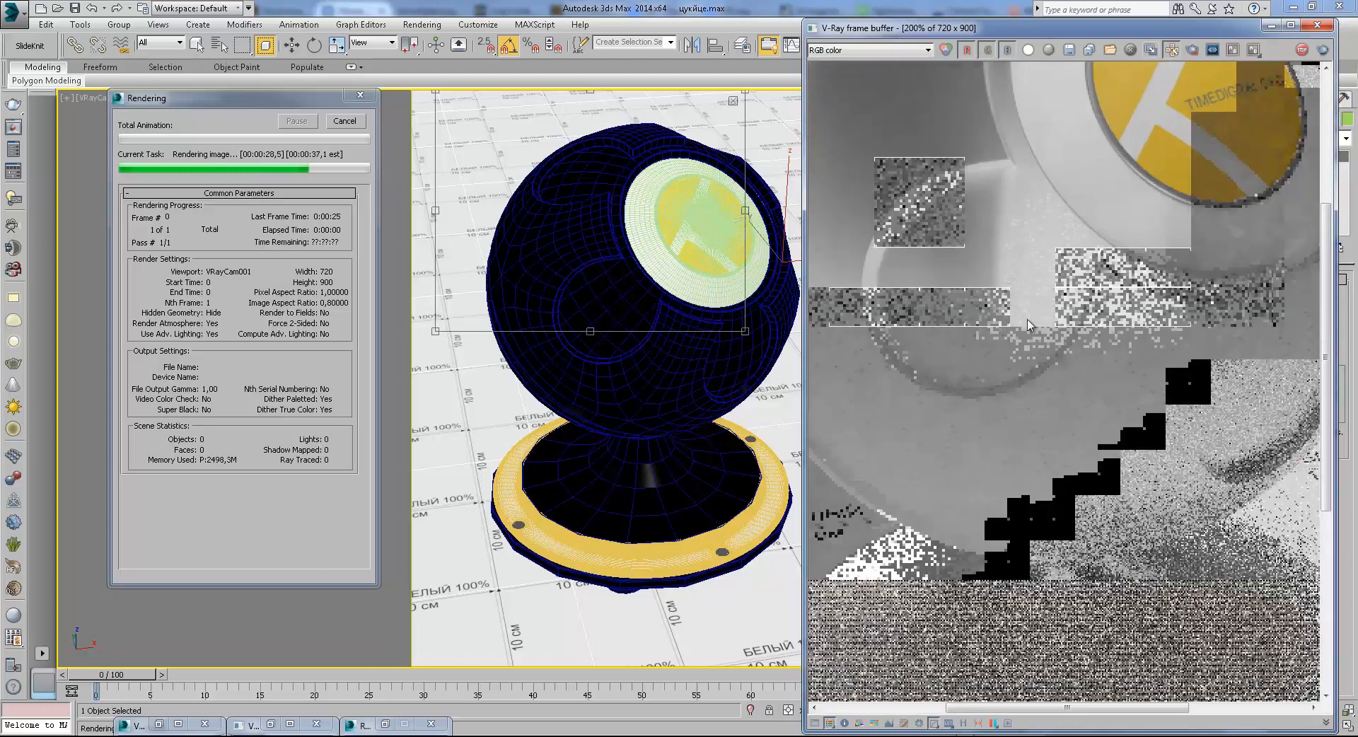
middle_drag(1020, 145, 1027, 282)
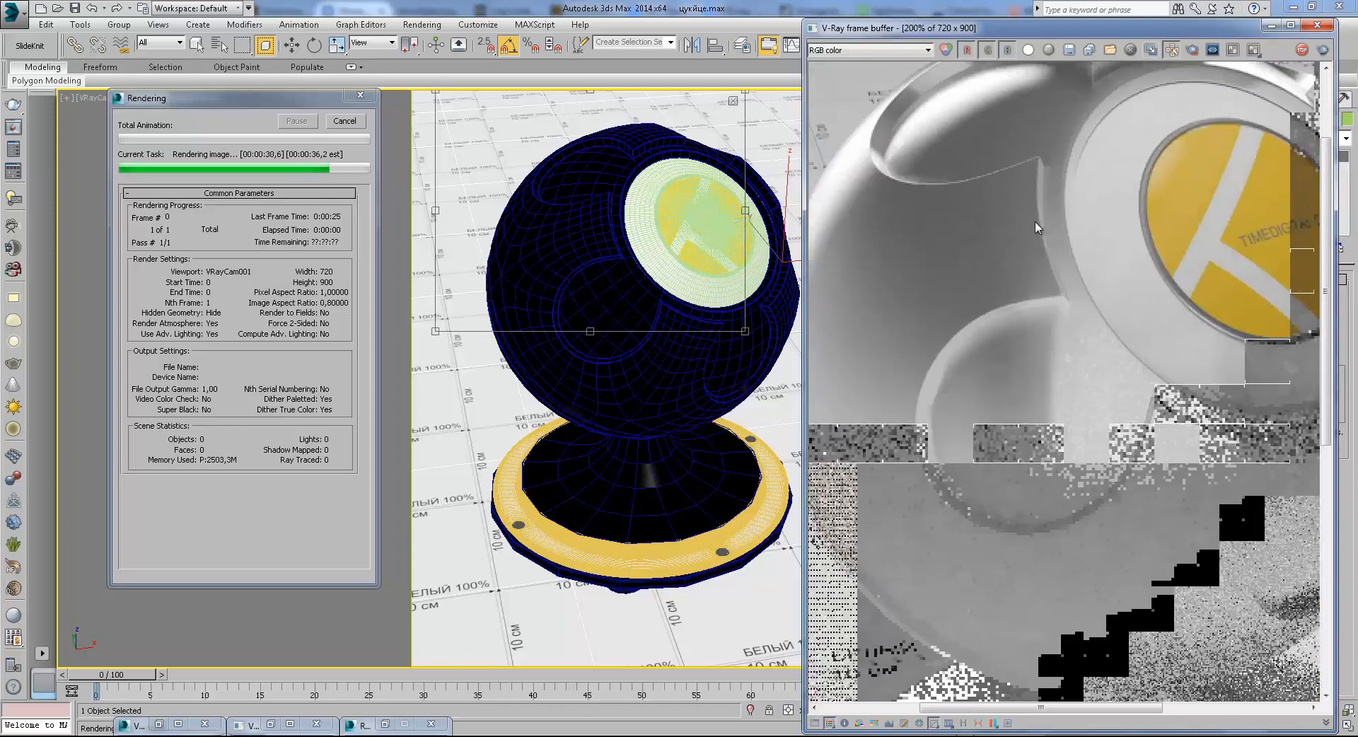
scroll(1035, 218, down, 2)
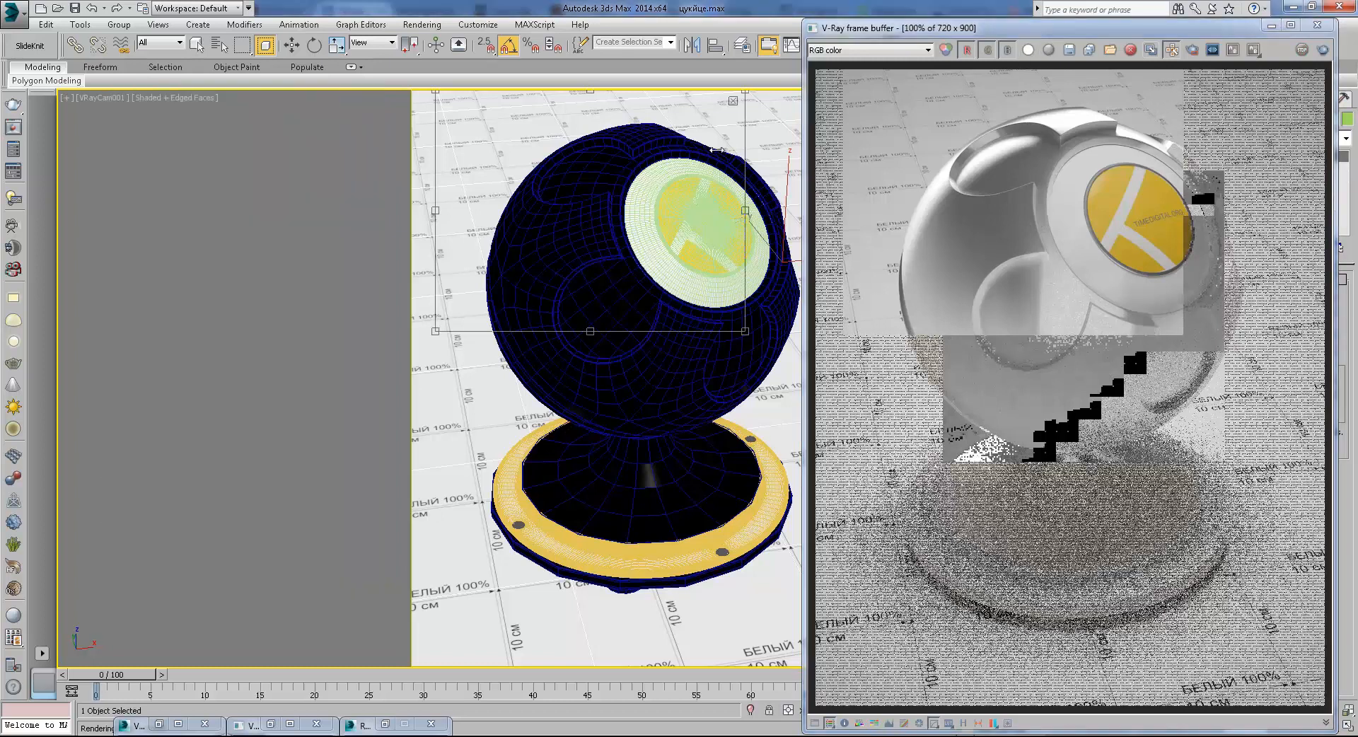
Duplicate the finished Z-axis render into a separate window, place it beside the frame buffer, and minimize the frame buffer
click(1152, 50)
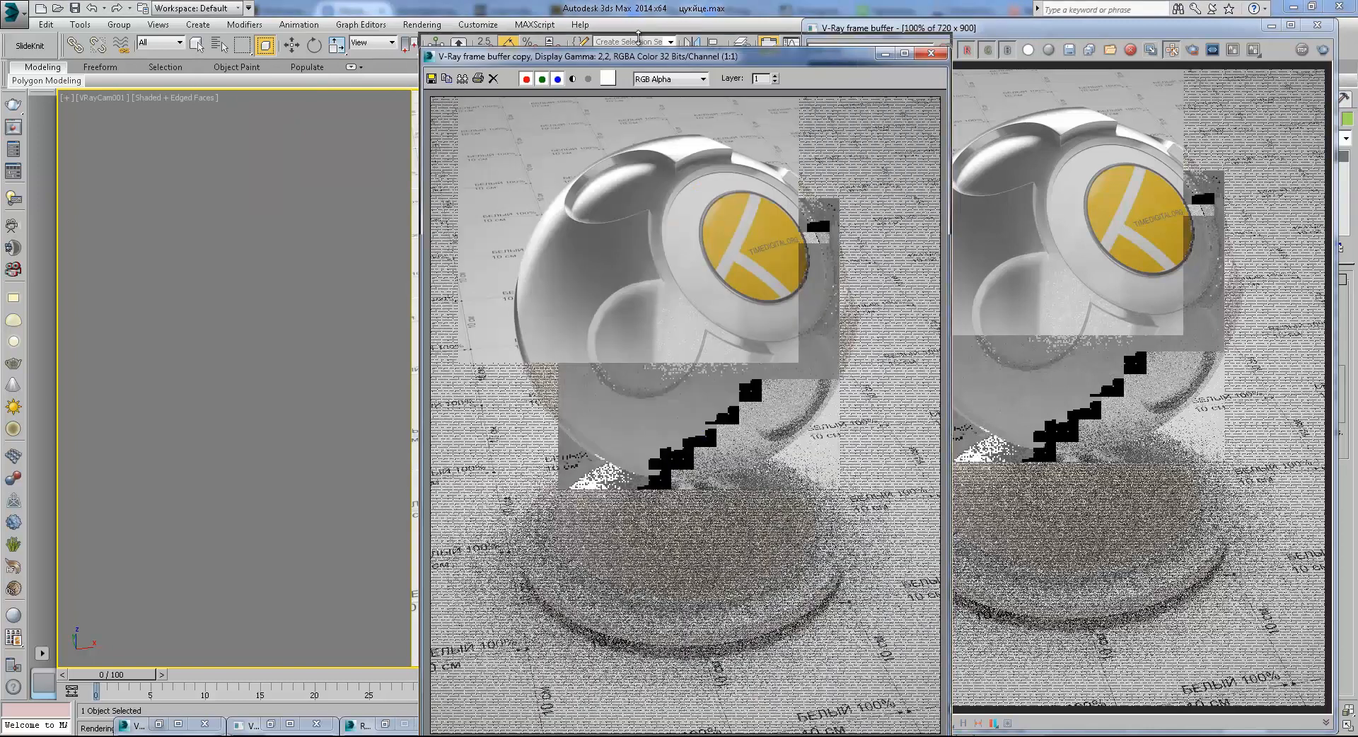
drag(633, 49, 504, 37)
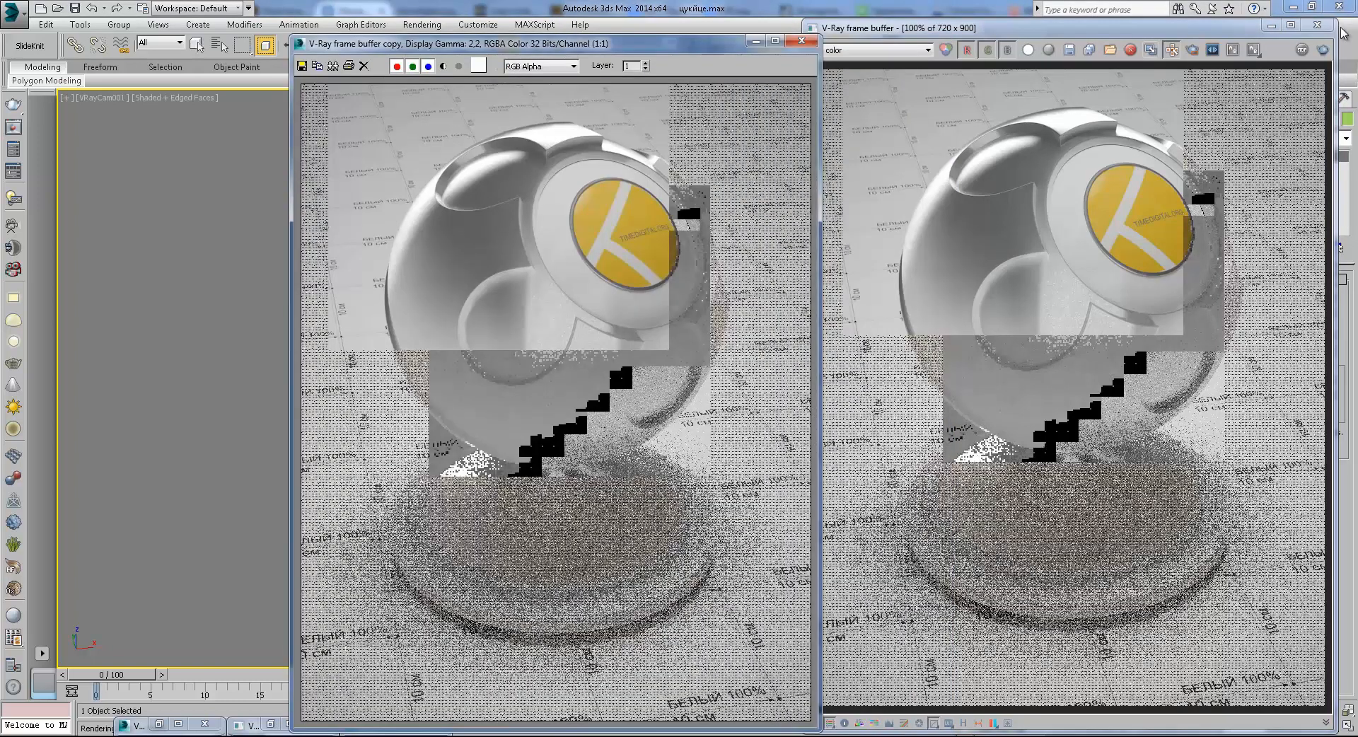
click(1271, 30)
click(1271, 27)
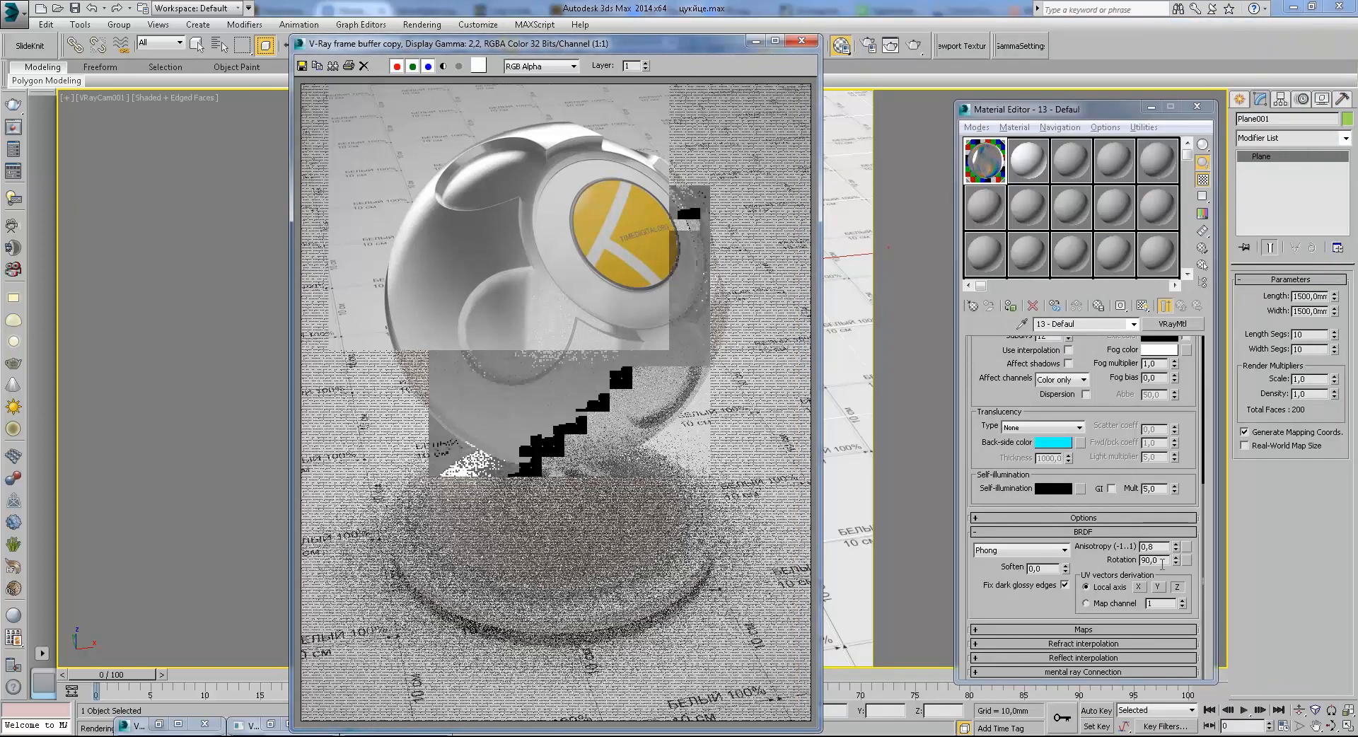
Switch the anisotropy's UV vector derivation to the local X axis and render the view again
click(1157, 589)
click(1139, 587)
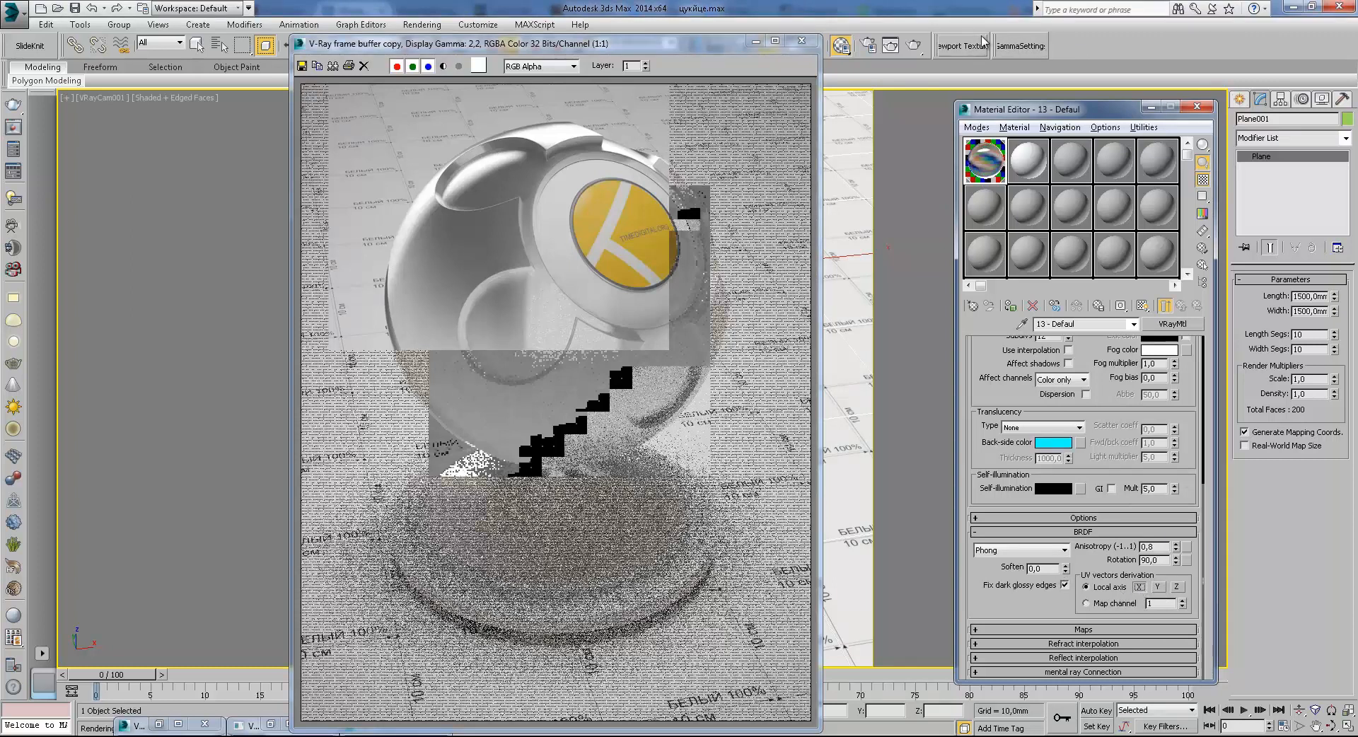
click(917, 46)
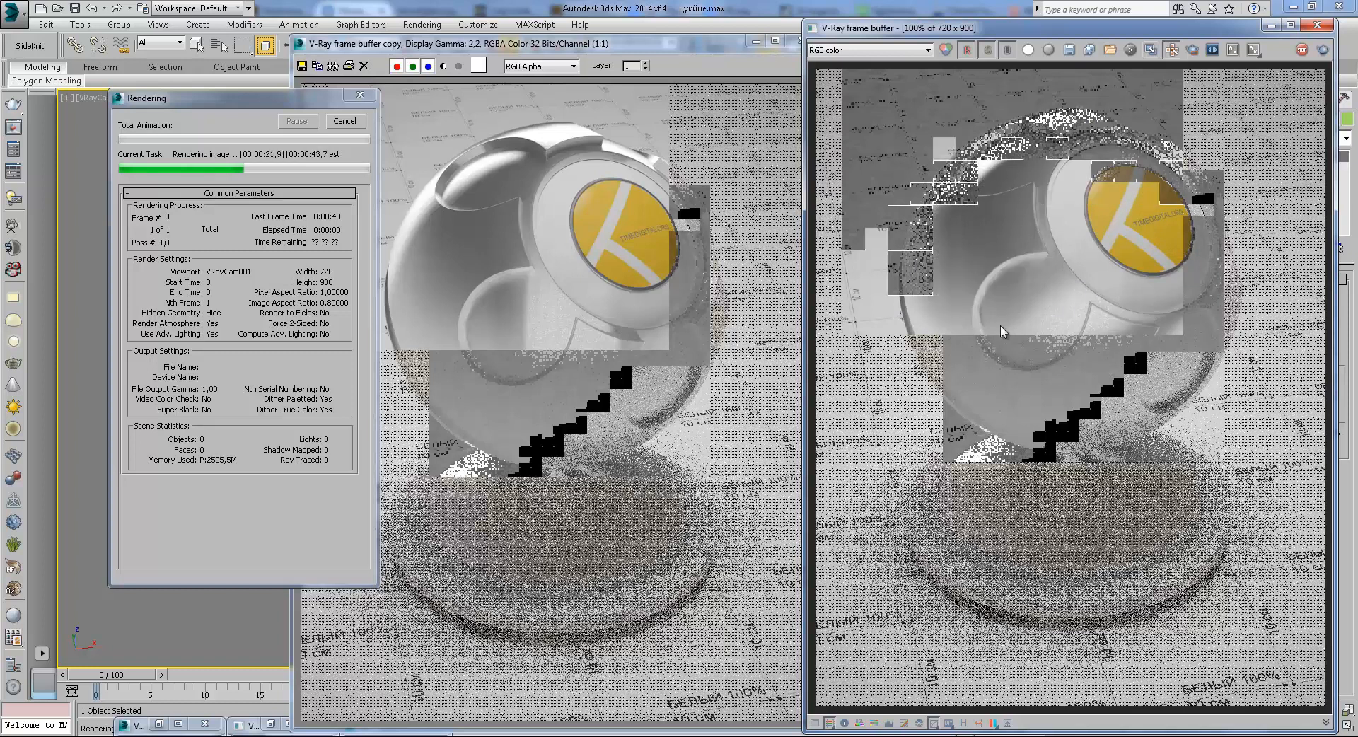
Compare the X-axis render's highlights with the Z-axis copy, and clear the render windows from the camera view
scroll(1015, 172, up, 1)
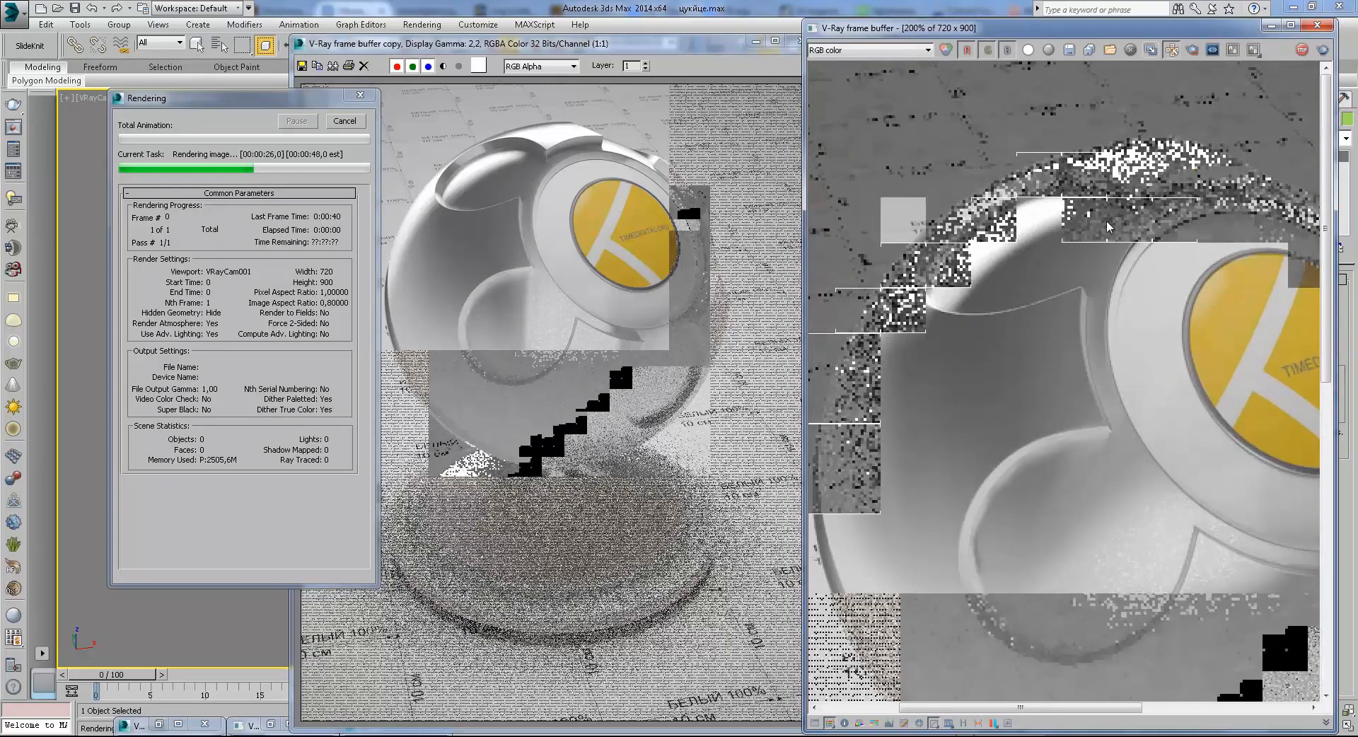
scroll(1090, 218, down, 1)
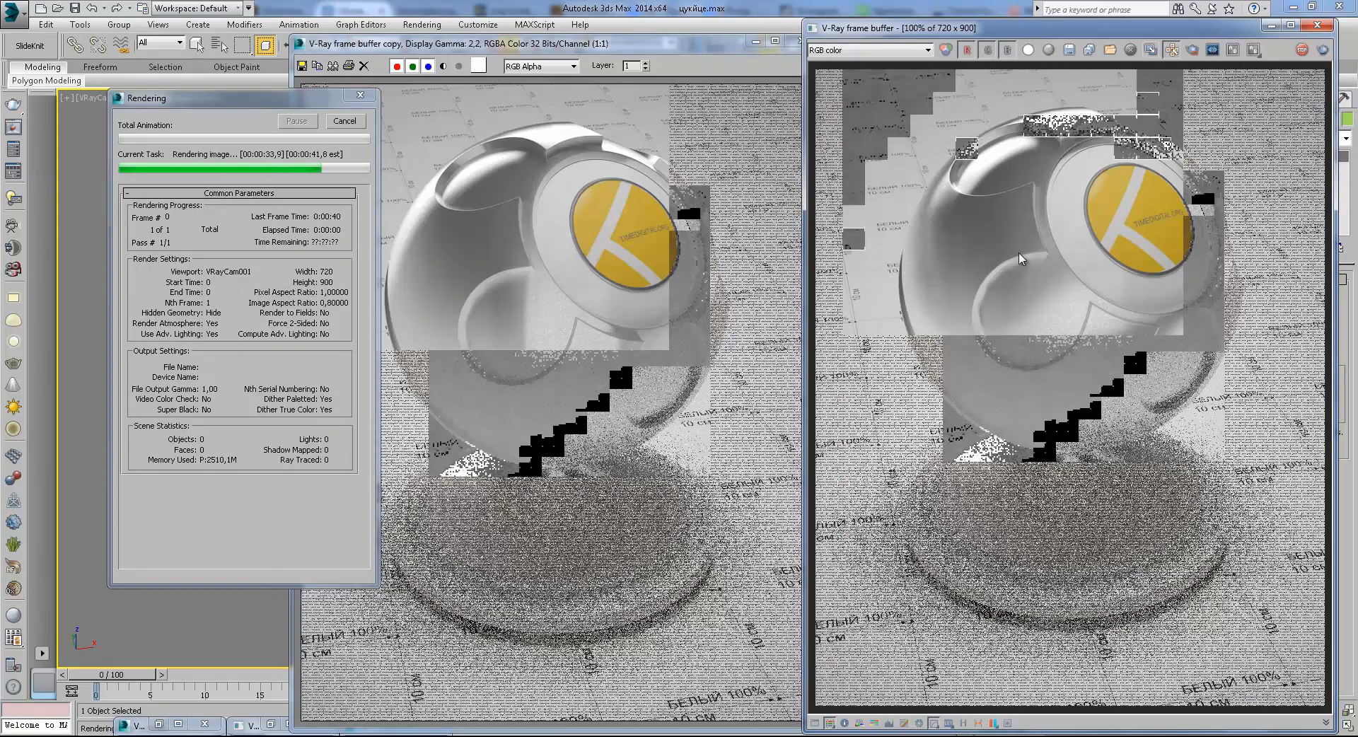
scroll(1019, 272, up, 1)
scroll(1045, 151, down, 1)
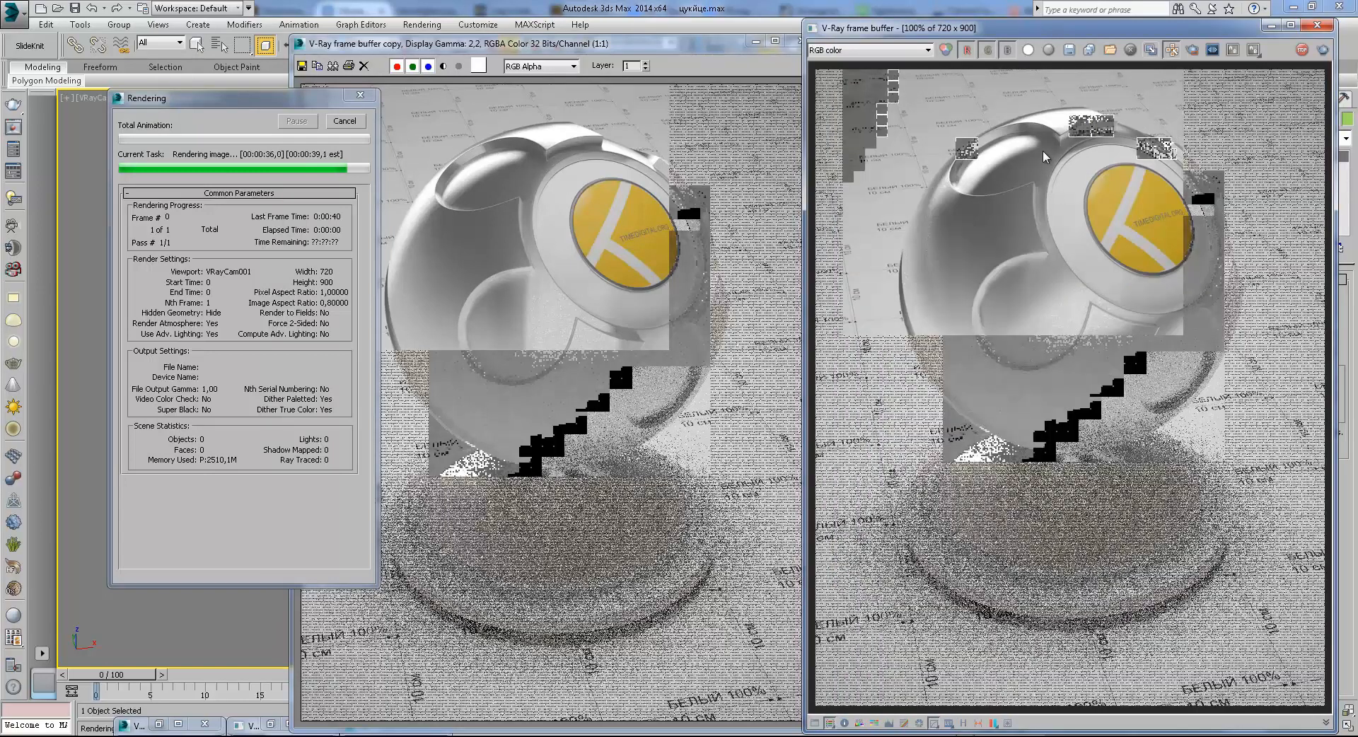
scroll(1060, 138, up, 1)
middle_drag(1060, 138, 960, 220)
scroll(957, 220, down, 1)
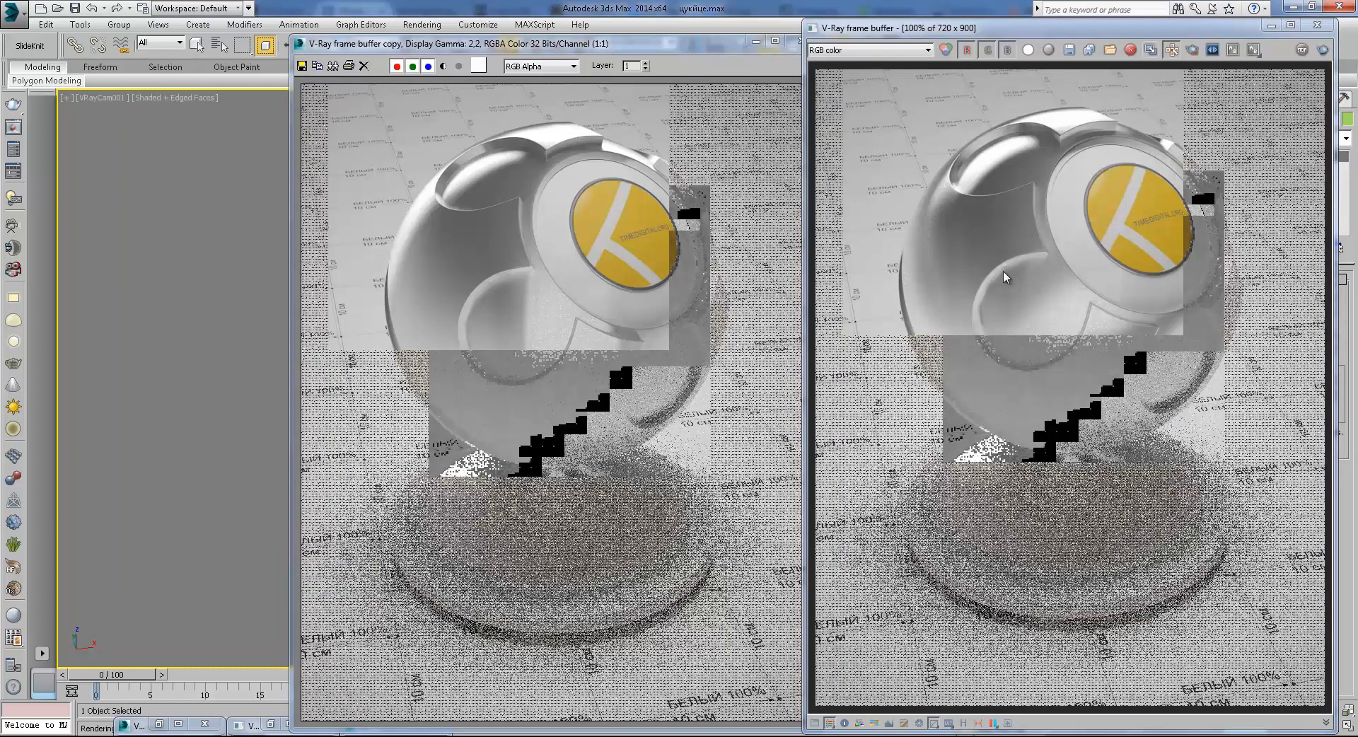
click(1317, 25)
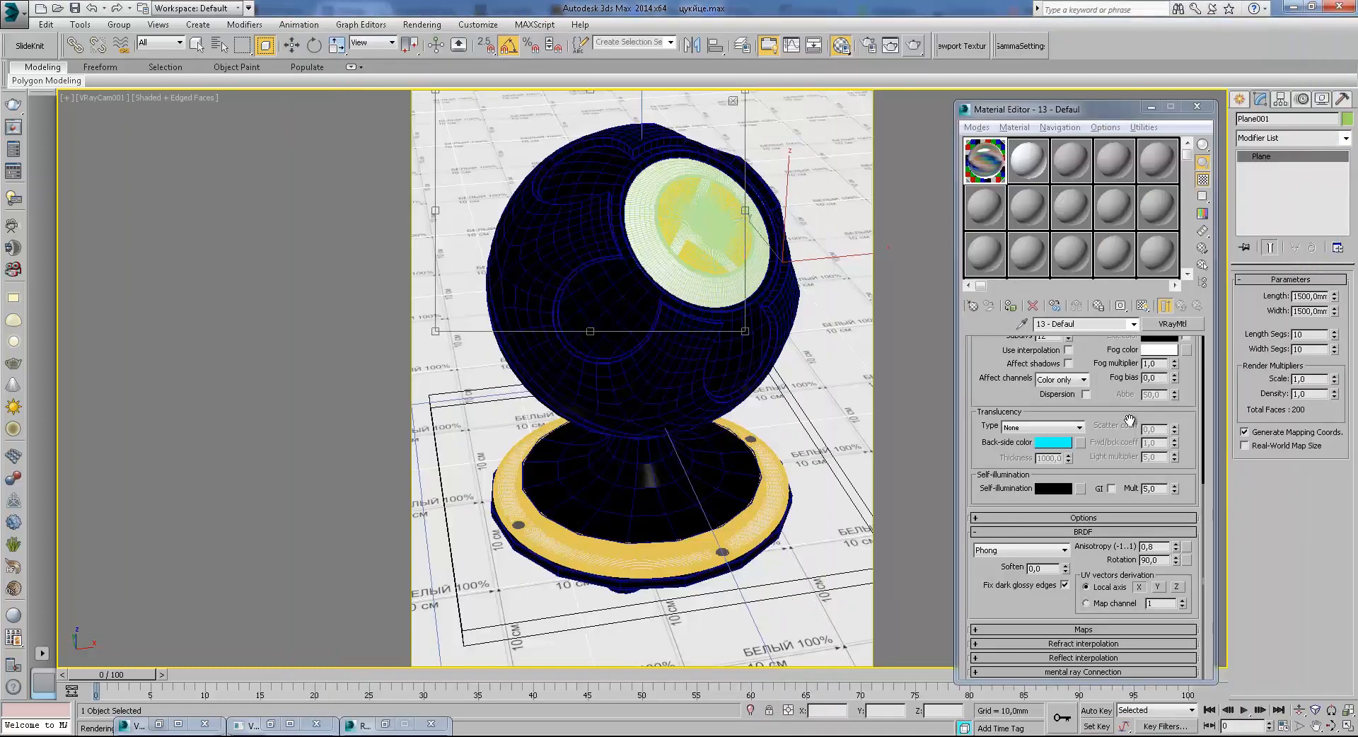
click(1128, 417)
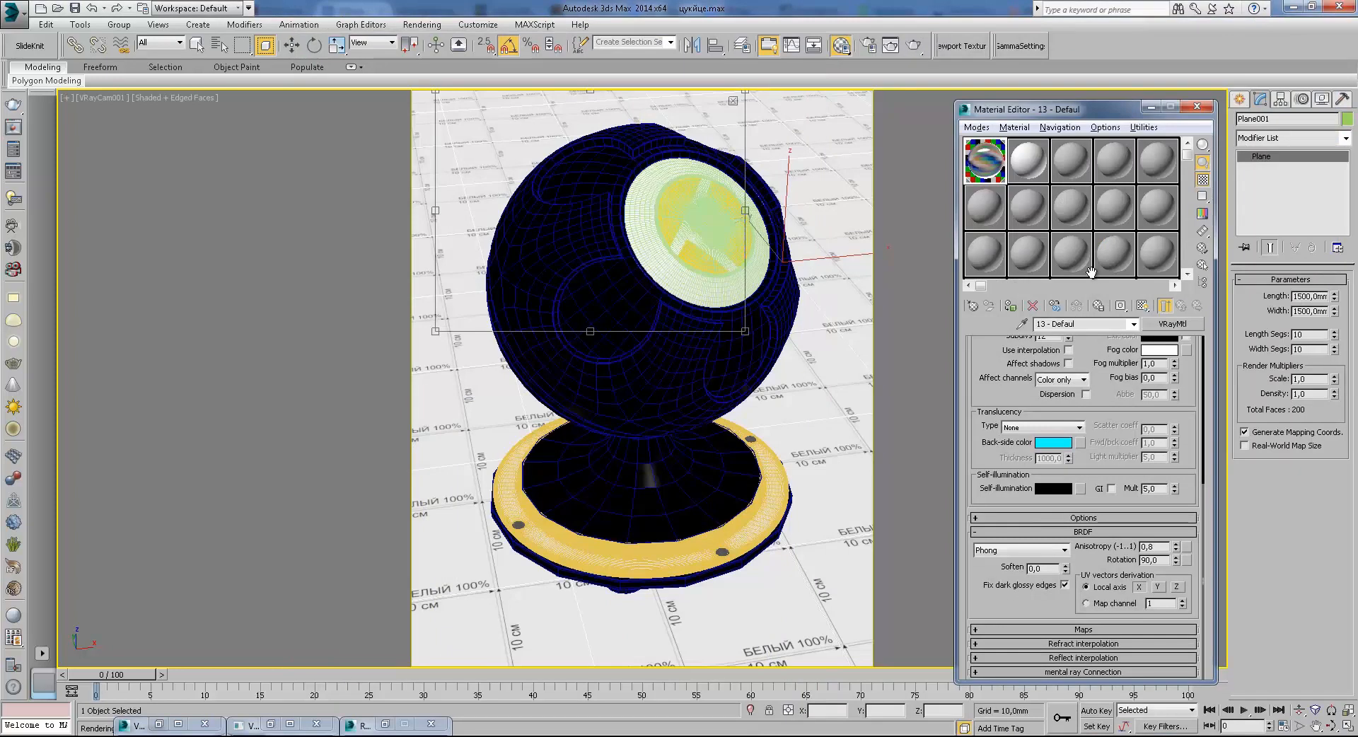
Cycle the anisotropy's local axis through Y, Z and X to compare the material preview, ending on X
click(1158, 587)
click(1176, 587)
click(1137, 587)
click(1158, 587)
click(1176, 587)
click(1138, 587)
click(1159, 587)
click(1138, 587)
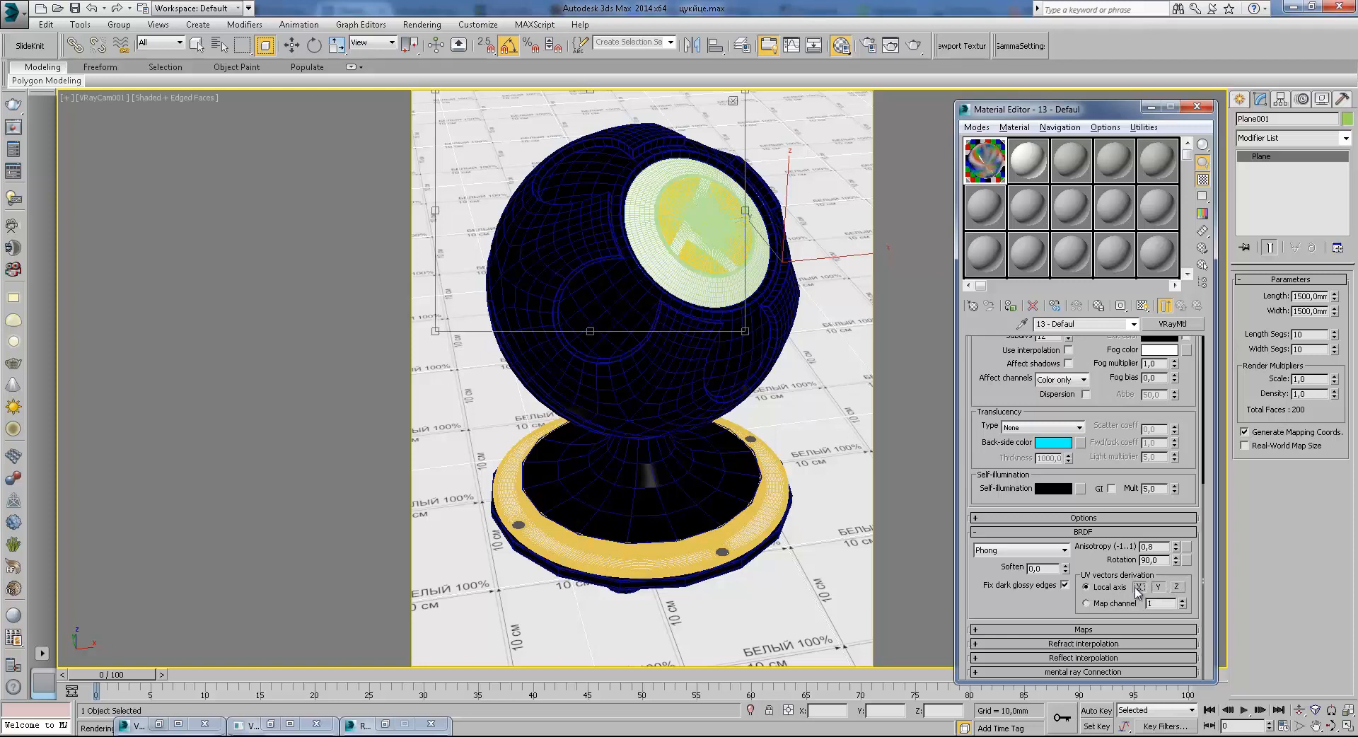
Set the BRDF's Soften value to 1,0
click(1067, 571)
right_click(1069, 571)
click(1066, 566)
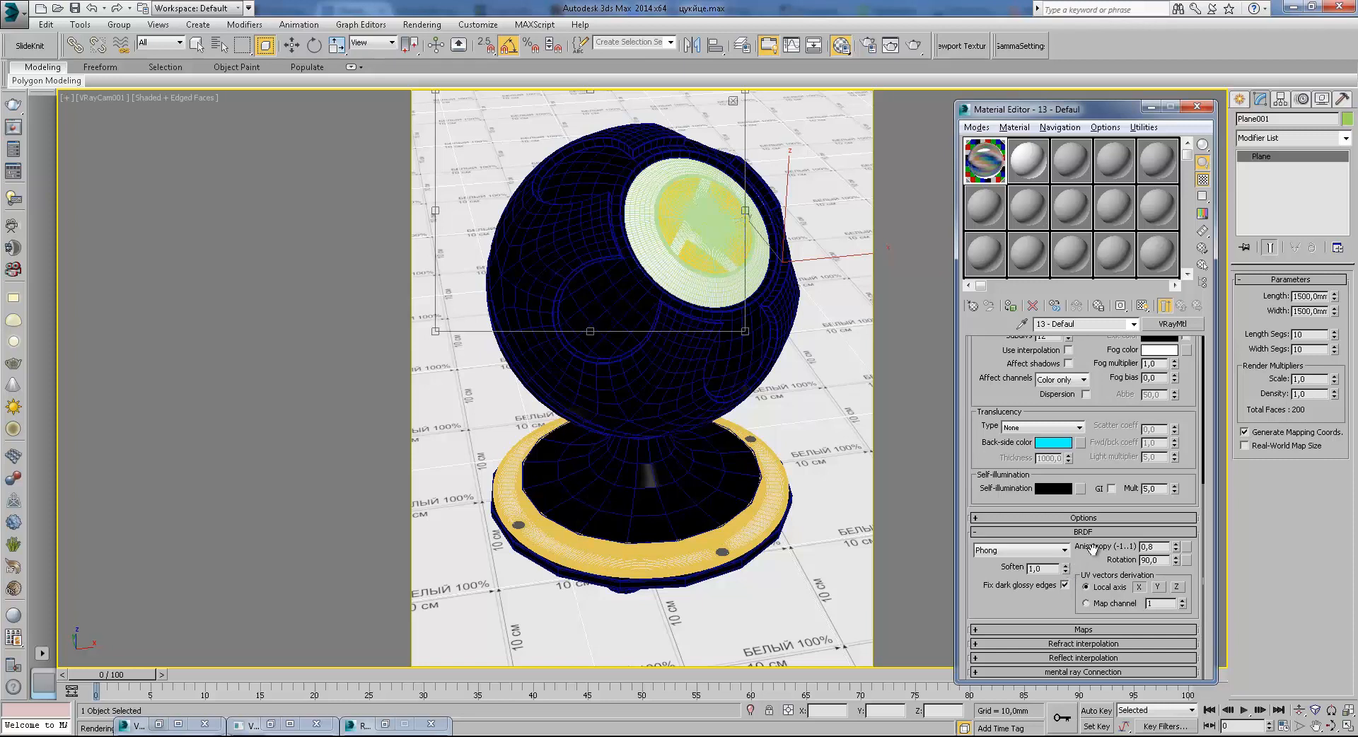
Move the Material Editor higher on the screen, collapse the BRDF settings and expand the material's Maps list
drag(1084, 111, 1108, 42)
click(1075, 486)
click(1122, 500)
drag(1117, 464, 1100, 552)
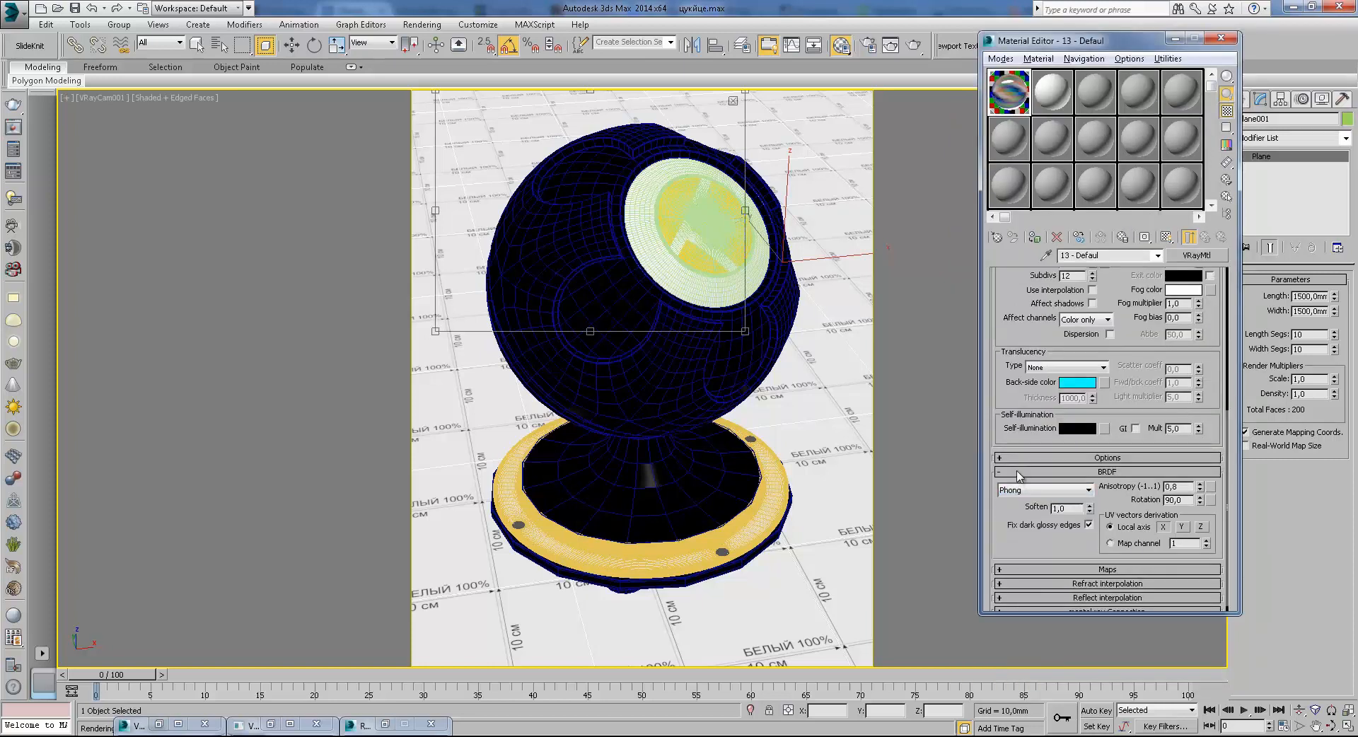
click(1077, 473)
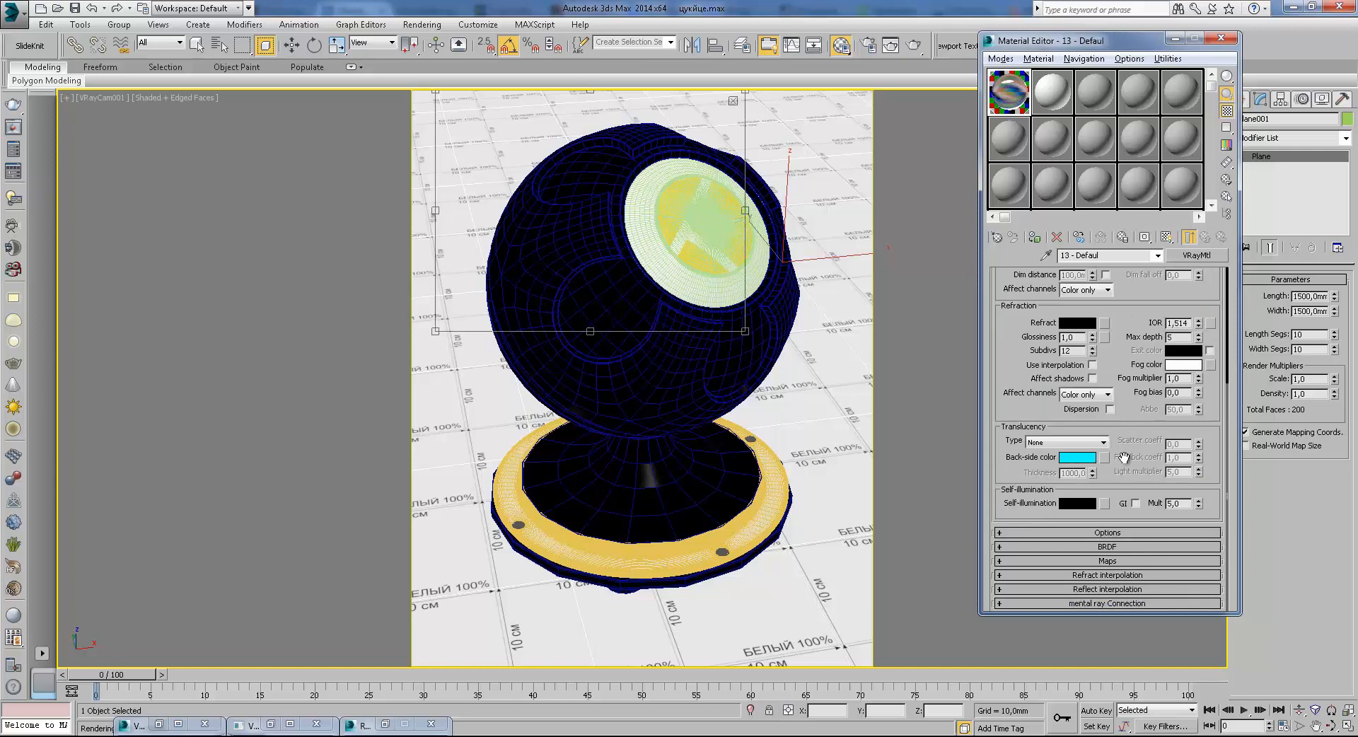
click(1126, 568)
drag(1035, 363, 1151, 461)
drag(1164, 341, 1140, 455)
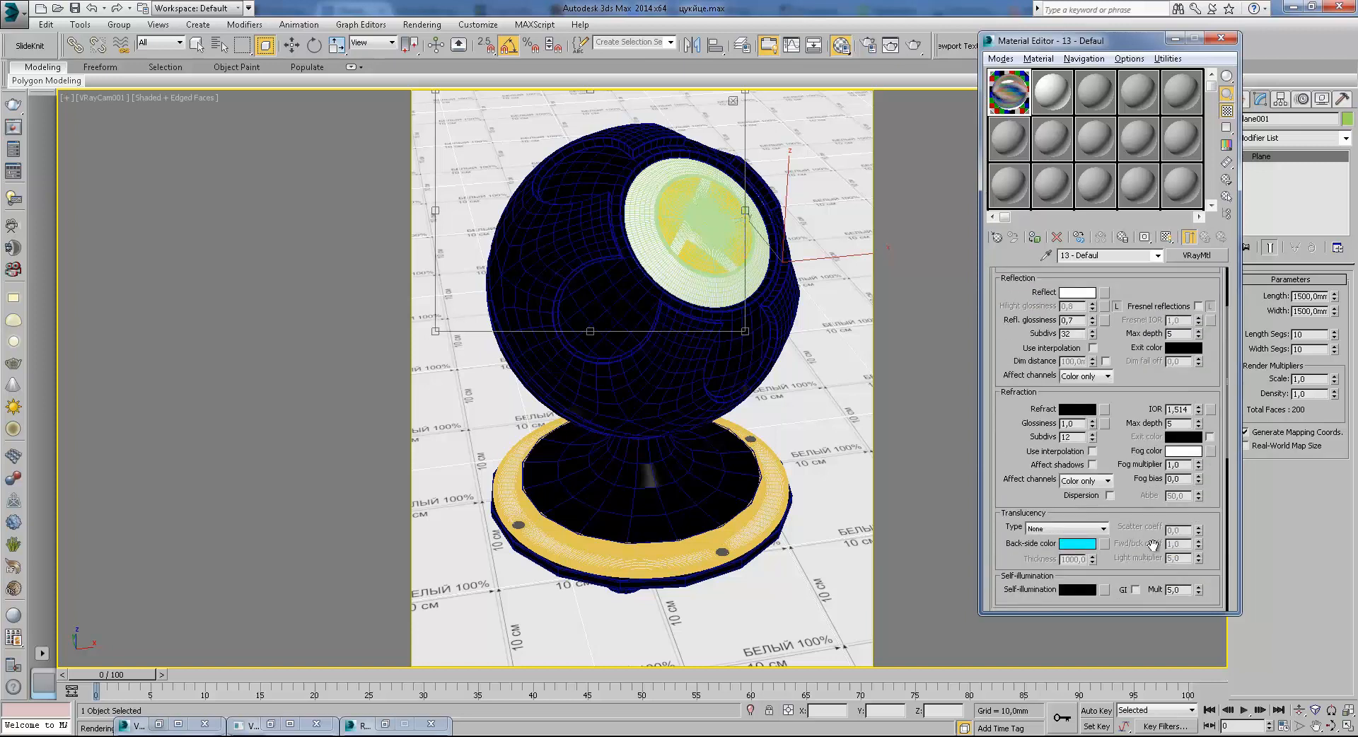
scroll(1141, 559, down, 5)
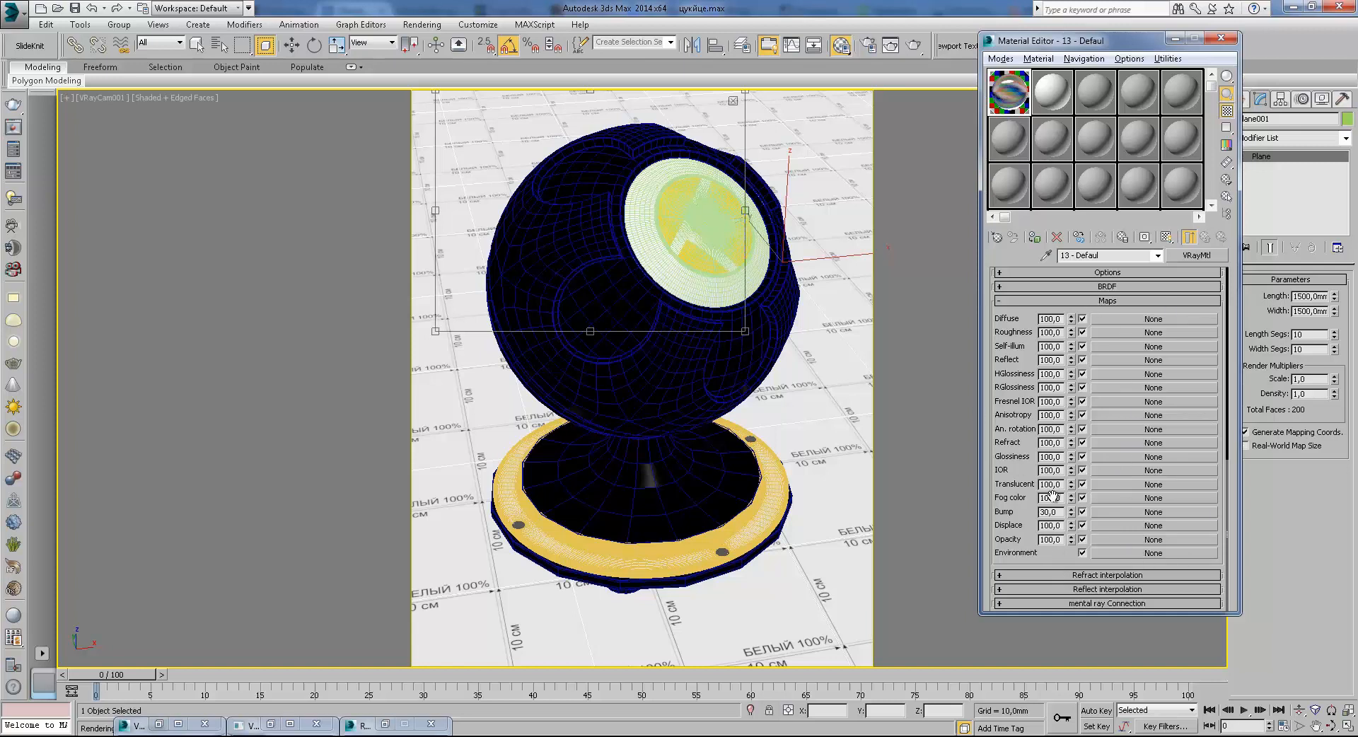
Look at the Refract interpolation settings and collapse them again
click(1094, 574)
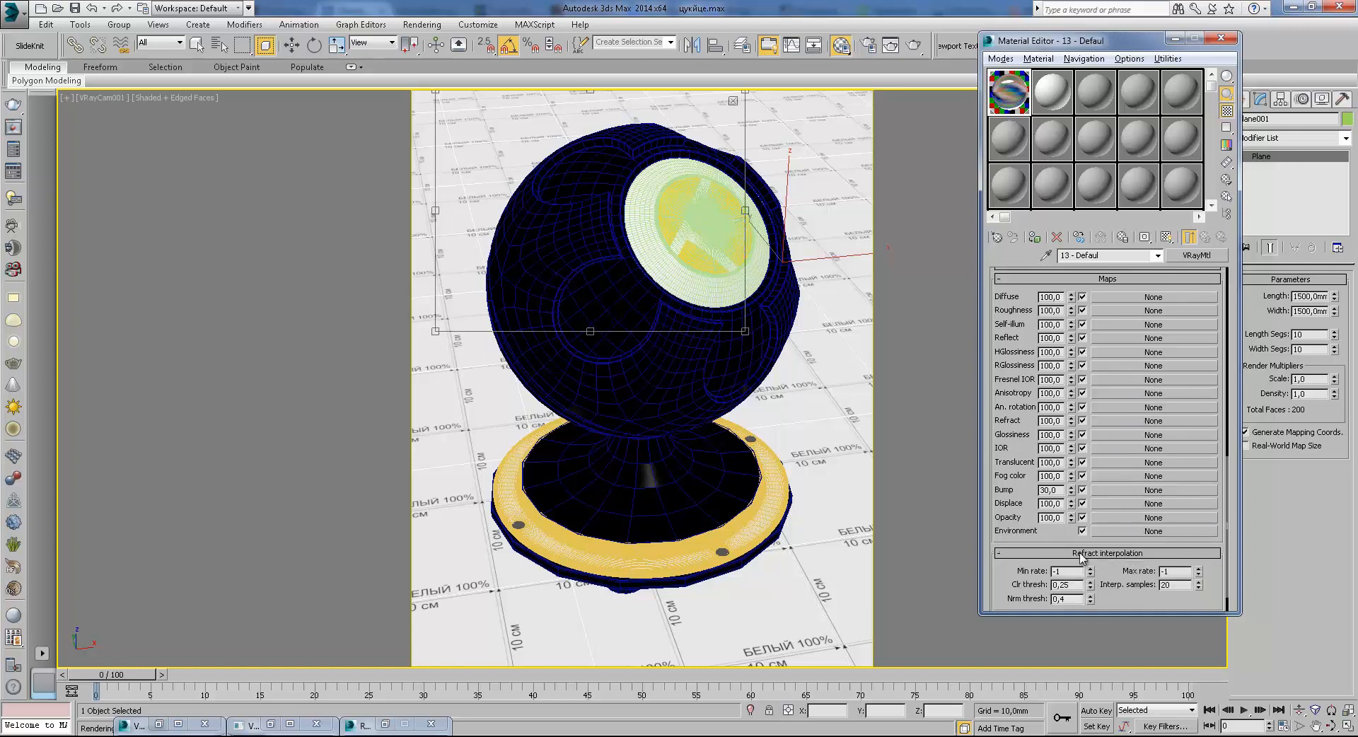
click(1082, 555)
mouse_move(1069, 549)
mouse_down()
mouse_move(1070, 622)
mouse_move(1080, 540)
mouse_up()
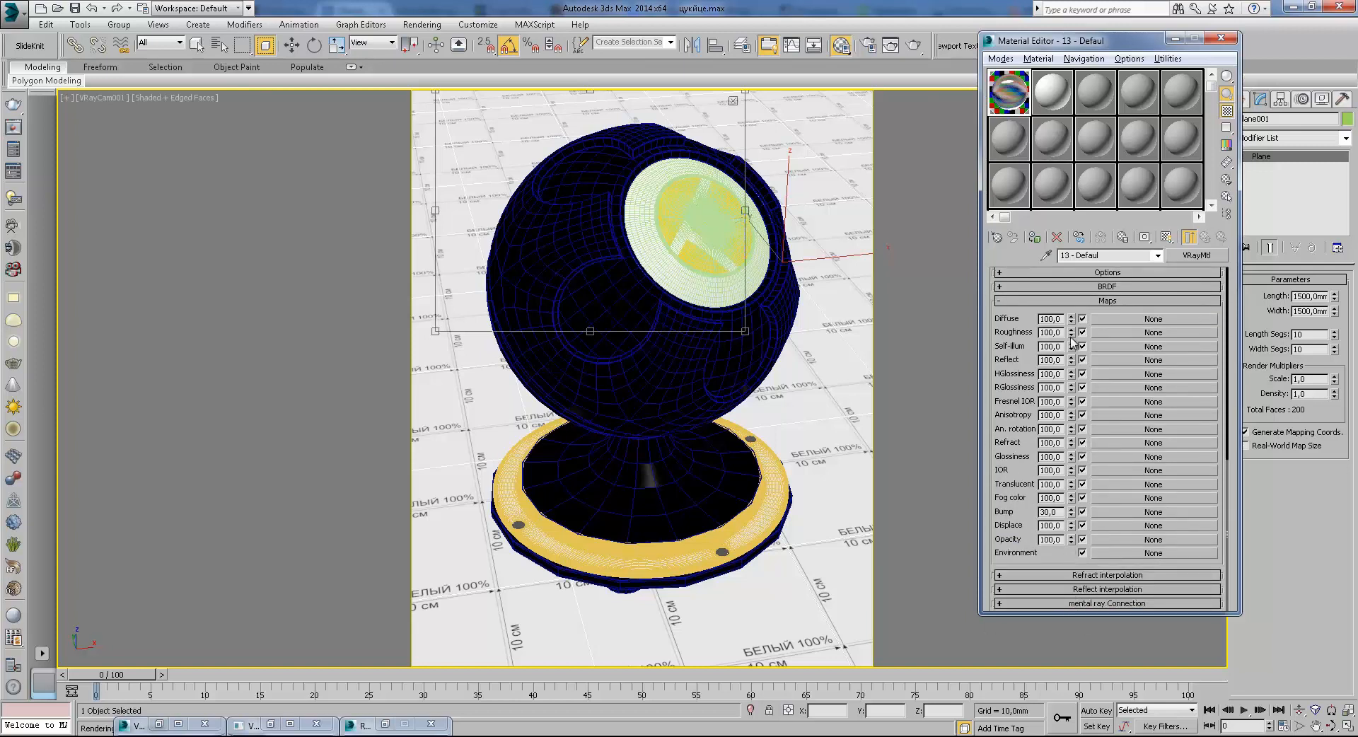
Activate the Move tool for the selected plane
key(w)
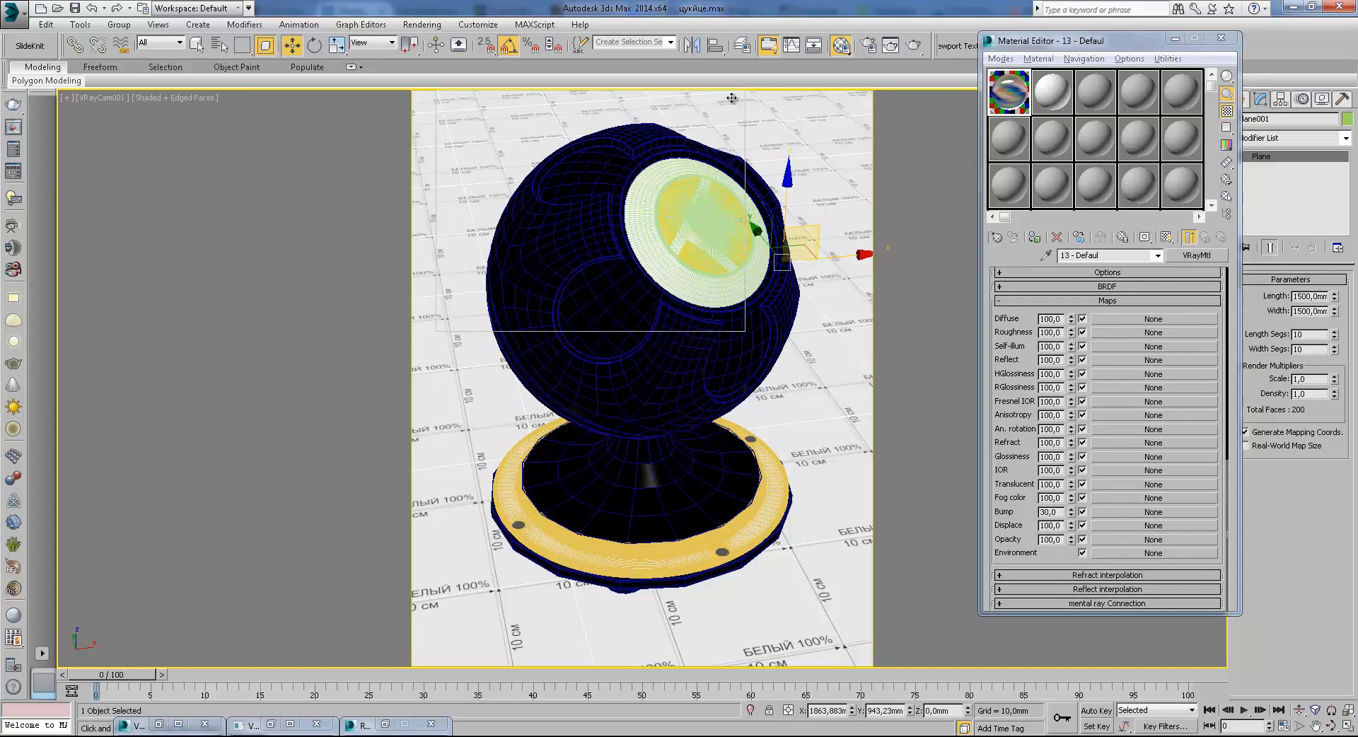